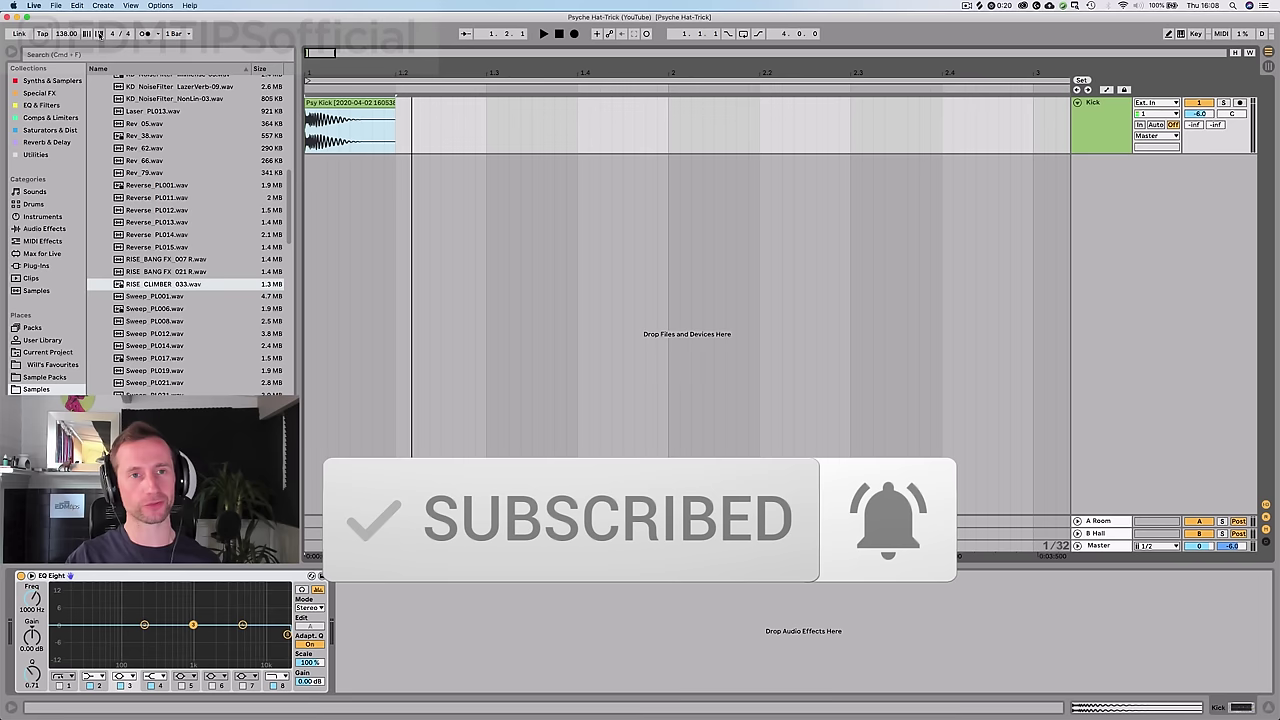
# - Solo the Kick track and play its single kick clip to hear the sound
pyautogui.moveTo(405, 72); pyautogui.dragTo(405, 40)
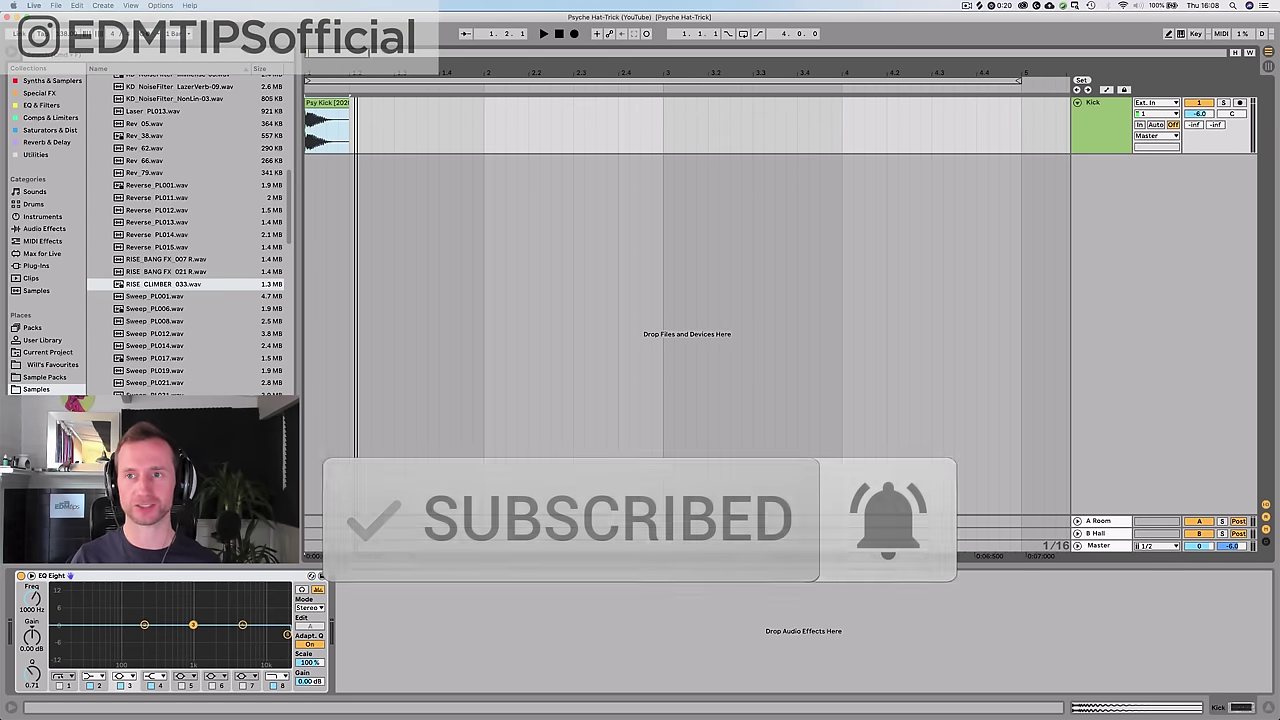
pyautogui.click(1110, 108)
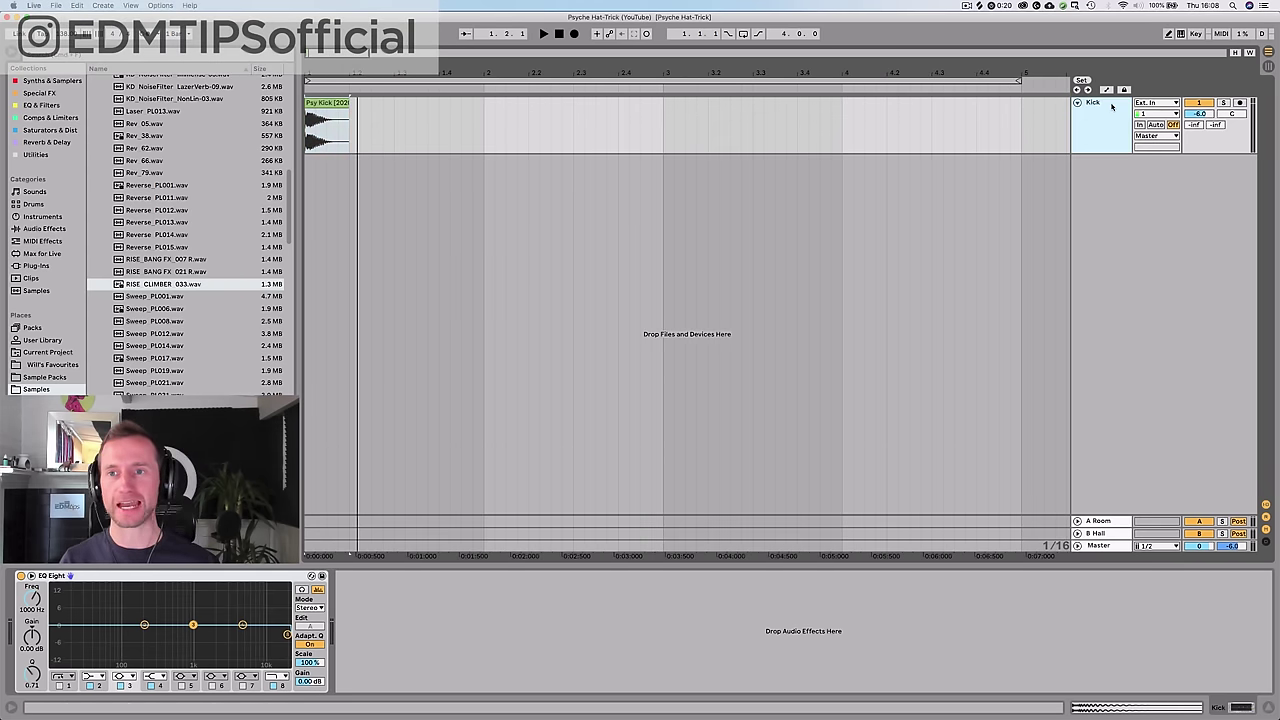
pyautogui.press('+')
pyautogui.press('+')
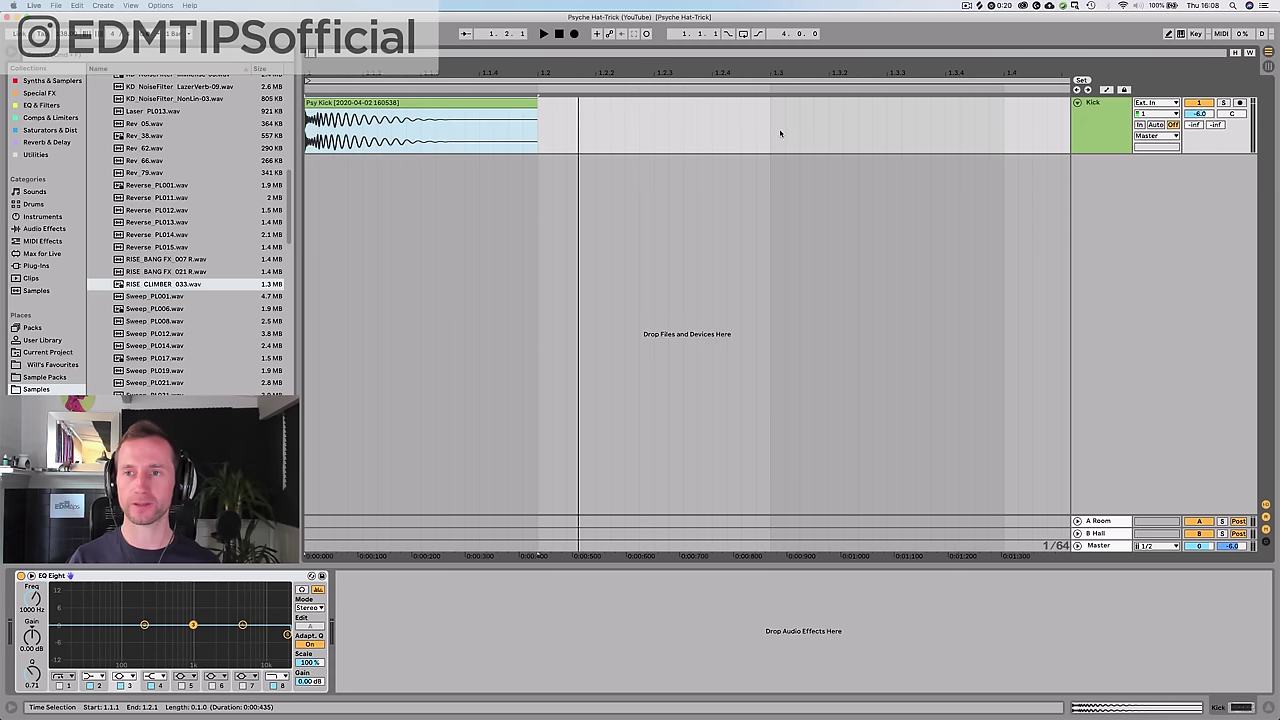
pyautogui.click(1224, 103)
pyautogui.press('space')
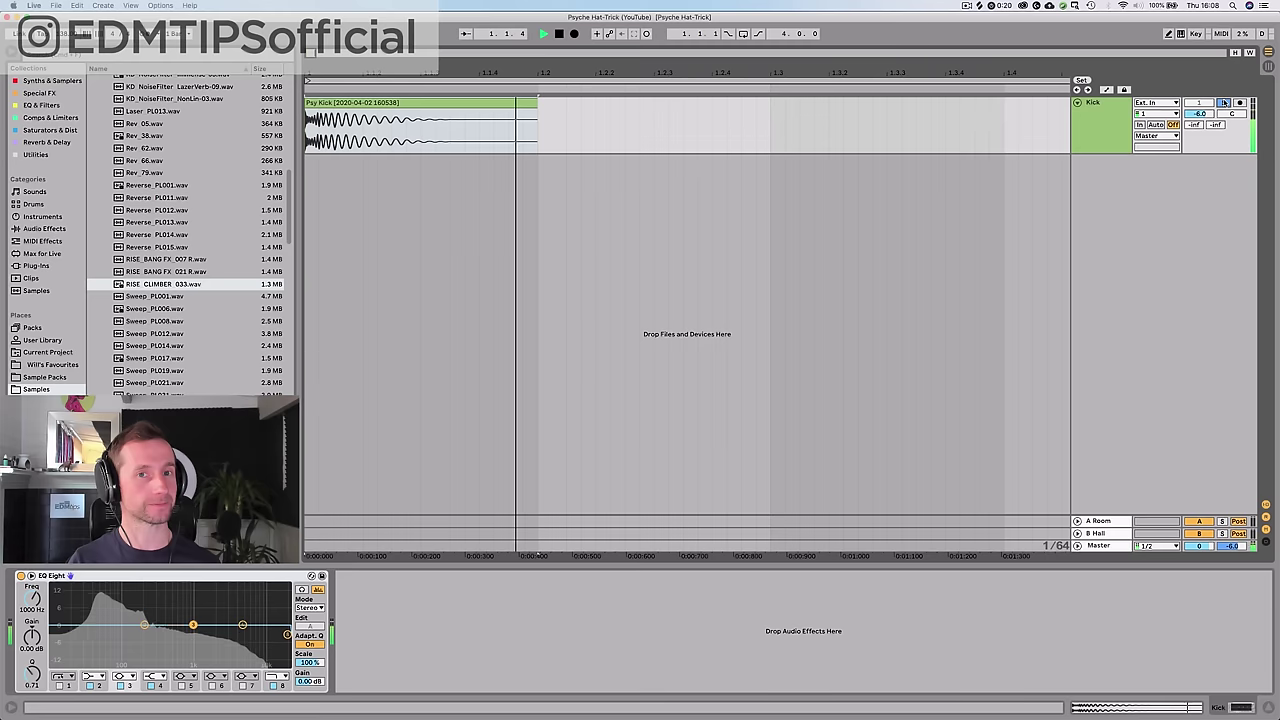
pyautogui.press('space')
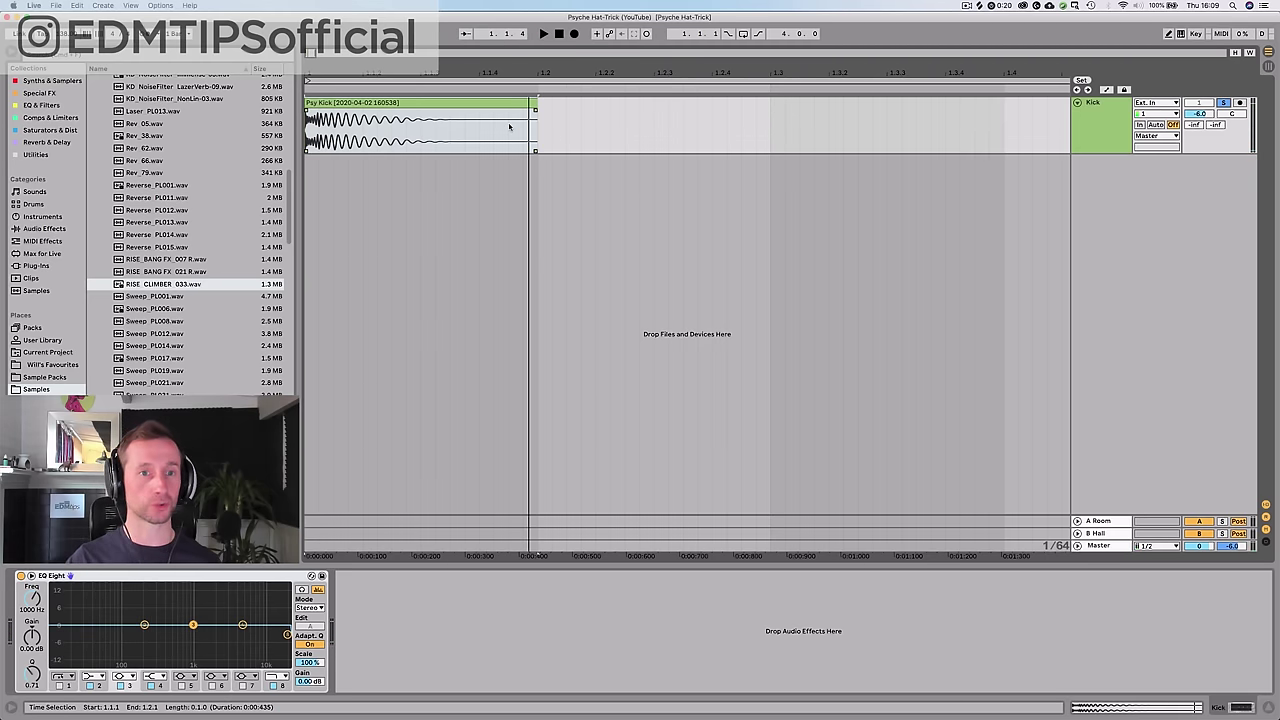
# - Duplicate the one-beat kick clip end to end along the Kick track until the copies reach bar 16
pyautogui.press('-')
pyautogui.press('-')
pyautogui.press('-')
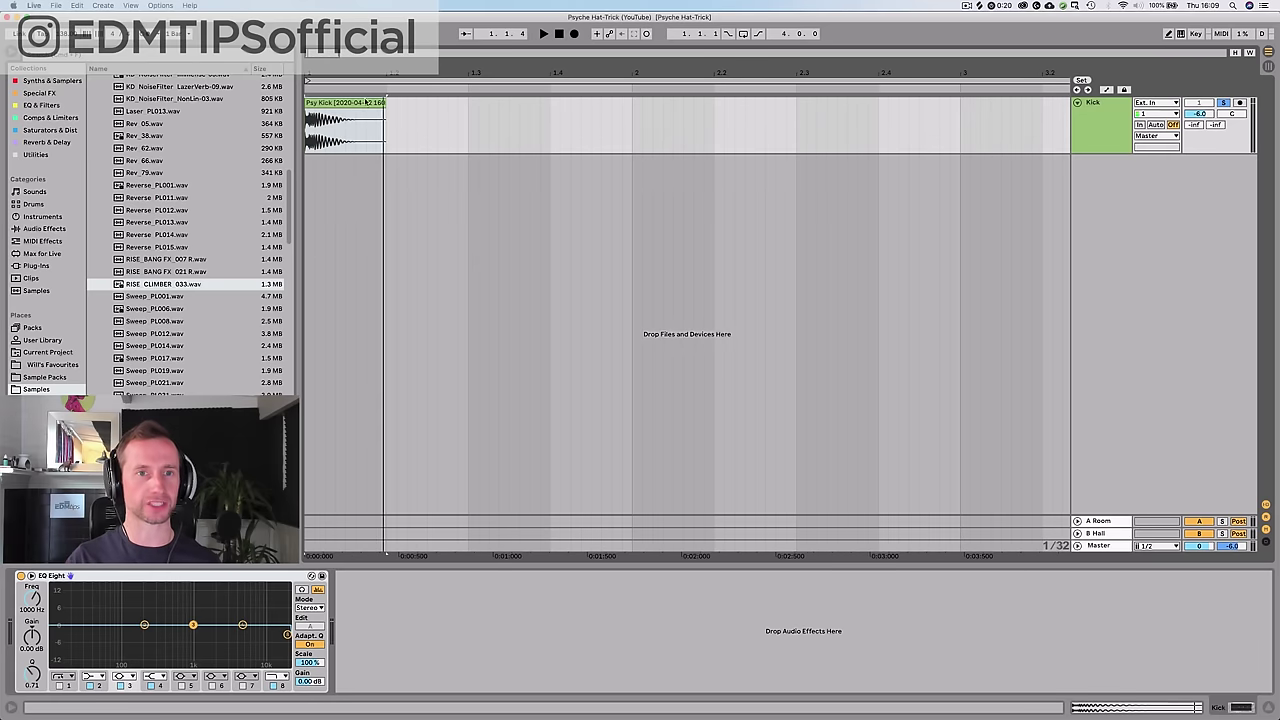
pyautogui.click(306, 110)
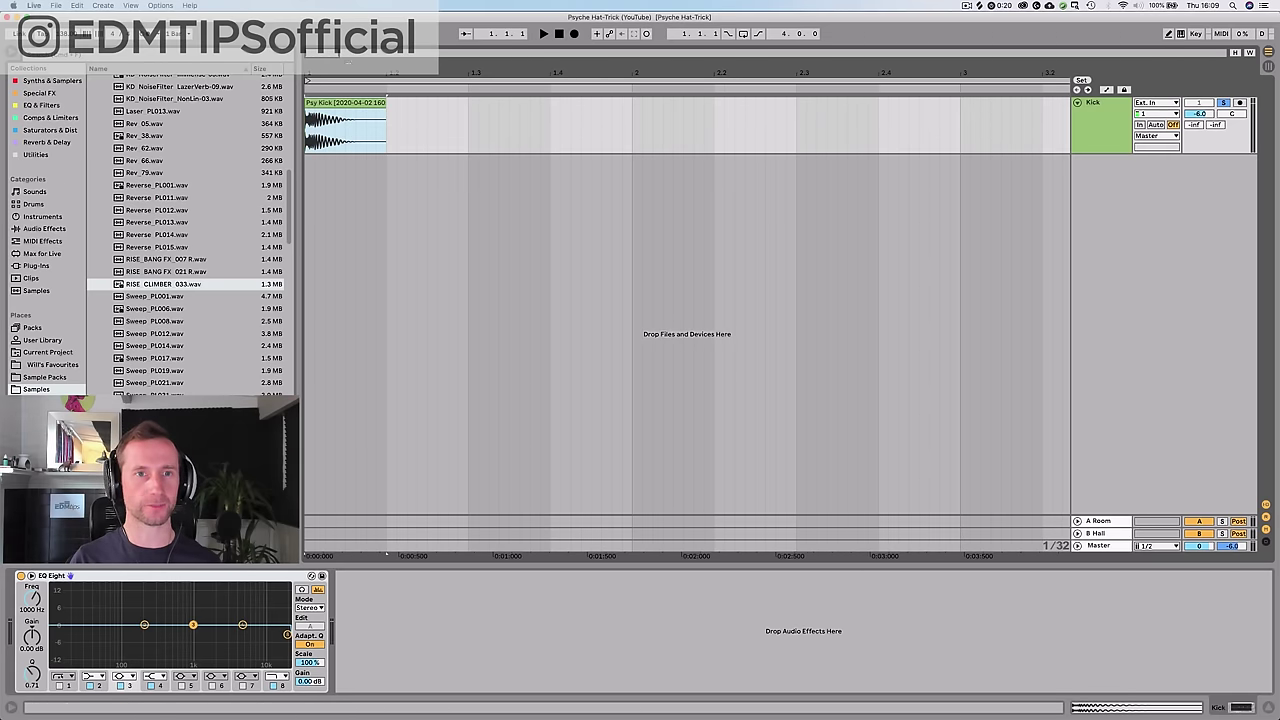
pyautogui.press('-')
pyautogui.press('-')
pyautogui.press('super+d')
pyautogui.press('super+d')
pyautogui.press('super+d')
pyautogui.press('super+d')
pyautogui.press('super+d')
pyautogui.press('super+d')
pyautogui.press('super+d')
pyautogui.press('super+d')
pyautogui.press('super+d')
pyautogui.press('super+d')
pyautogui.press('super+d')
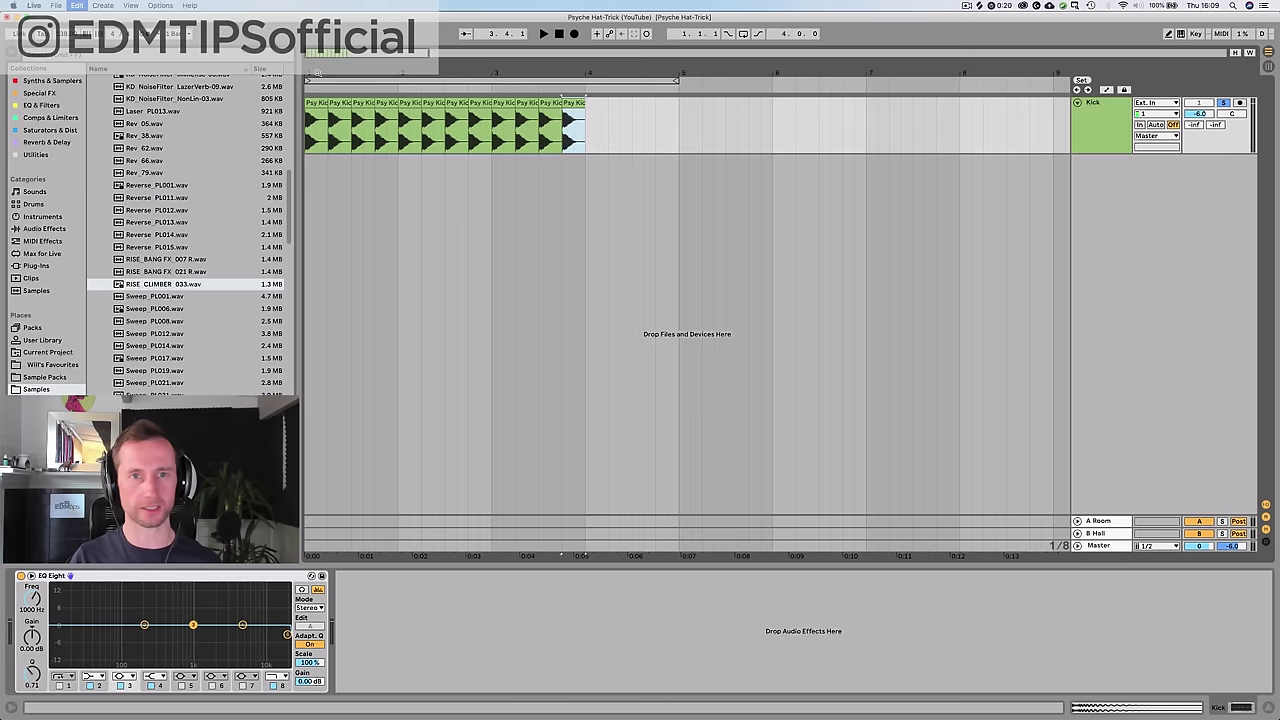
pyautogui.press('-')
pyautogui.press('-')
pyautogui.press('-')
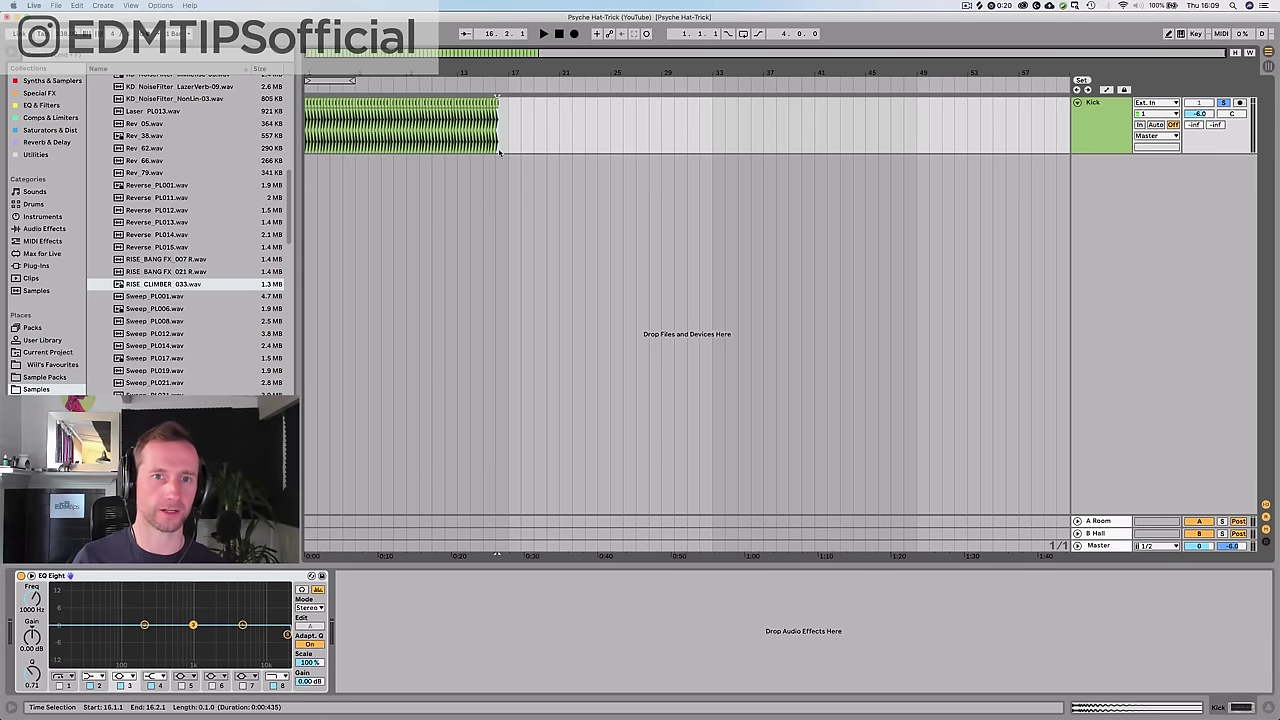
# - Delete the kick clips from bar 5 onward and loop the first four bars
pyautogui.moveTo(507, 147); pyautogui.dragTo(364, 128)
pyautogui.press('Delete')
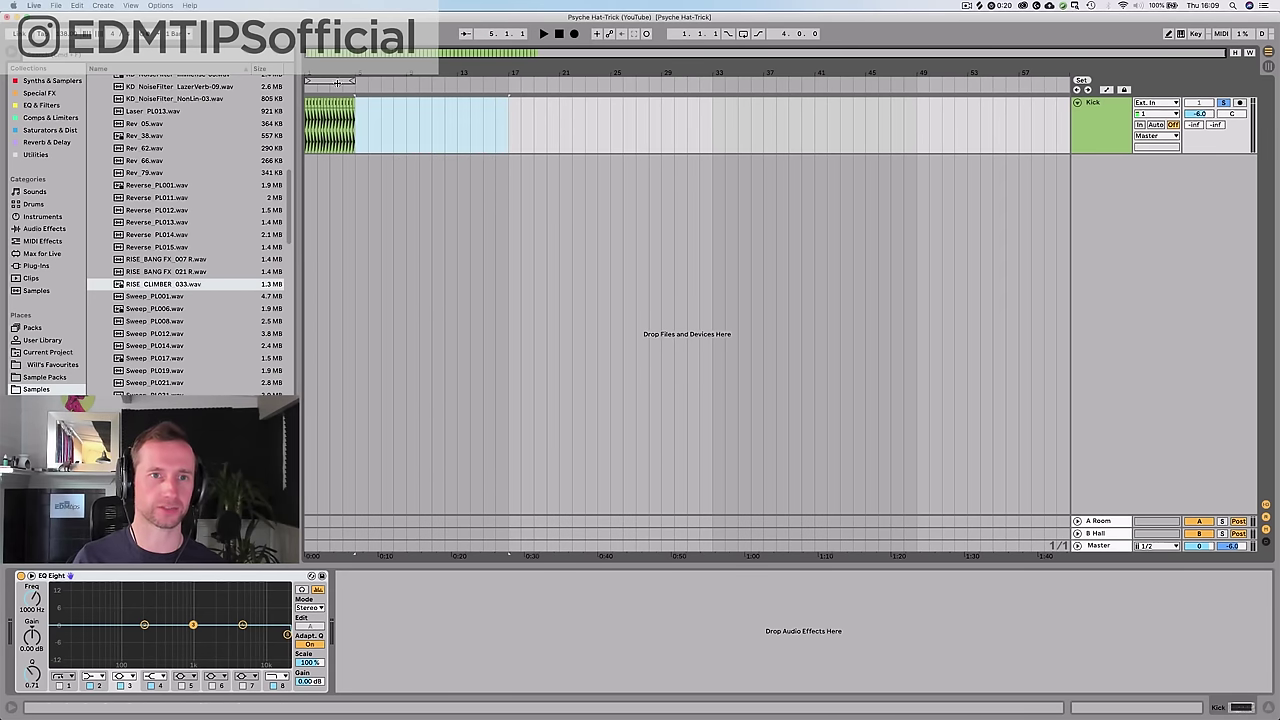
pyautogui.moveTo(330, 68)
pyautogui.mouseDown()
pyautogui.moveTo(401, 67)
pyautogui.moveTo(337, 73)
pyautogui.mouseUp()
pyautogui.press('super+l')
# - Play the four-bar kick loop and examine its frequency spectrum in the enlarged EQ Eight display
pyautogui.press('Home')
pyautogui.press('space')
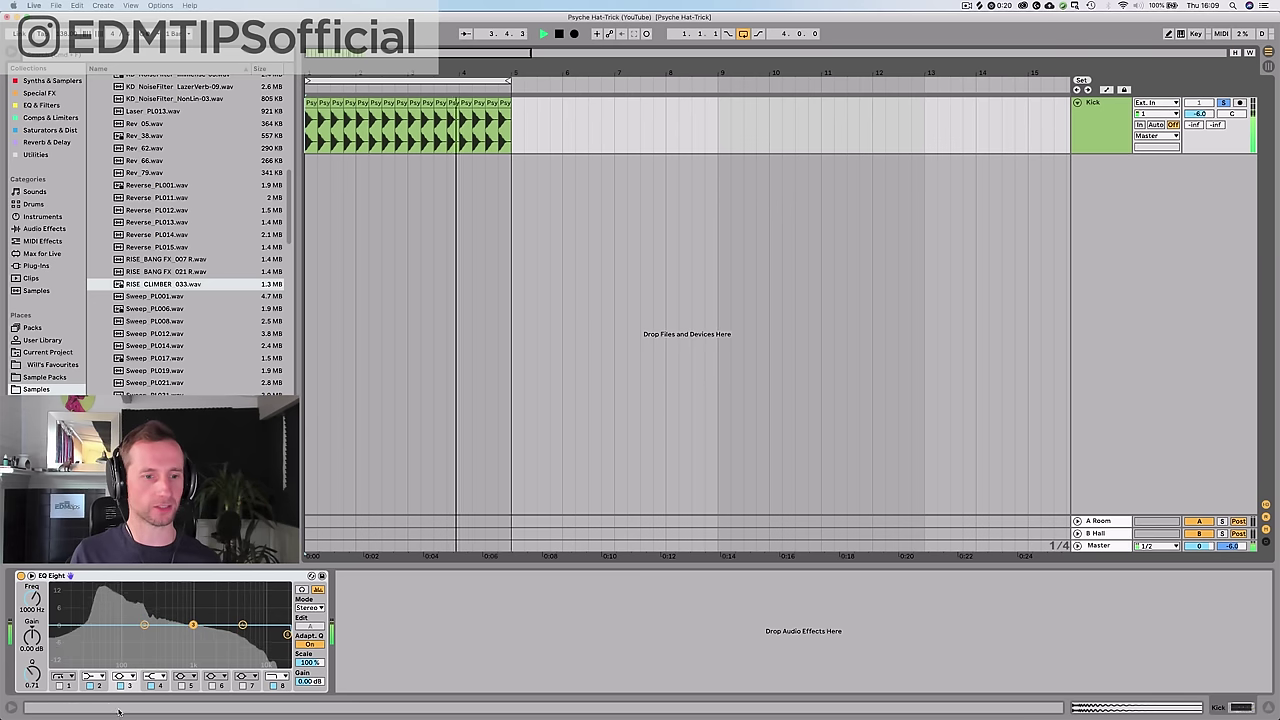
pyautogui.press('space')
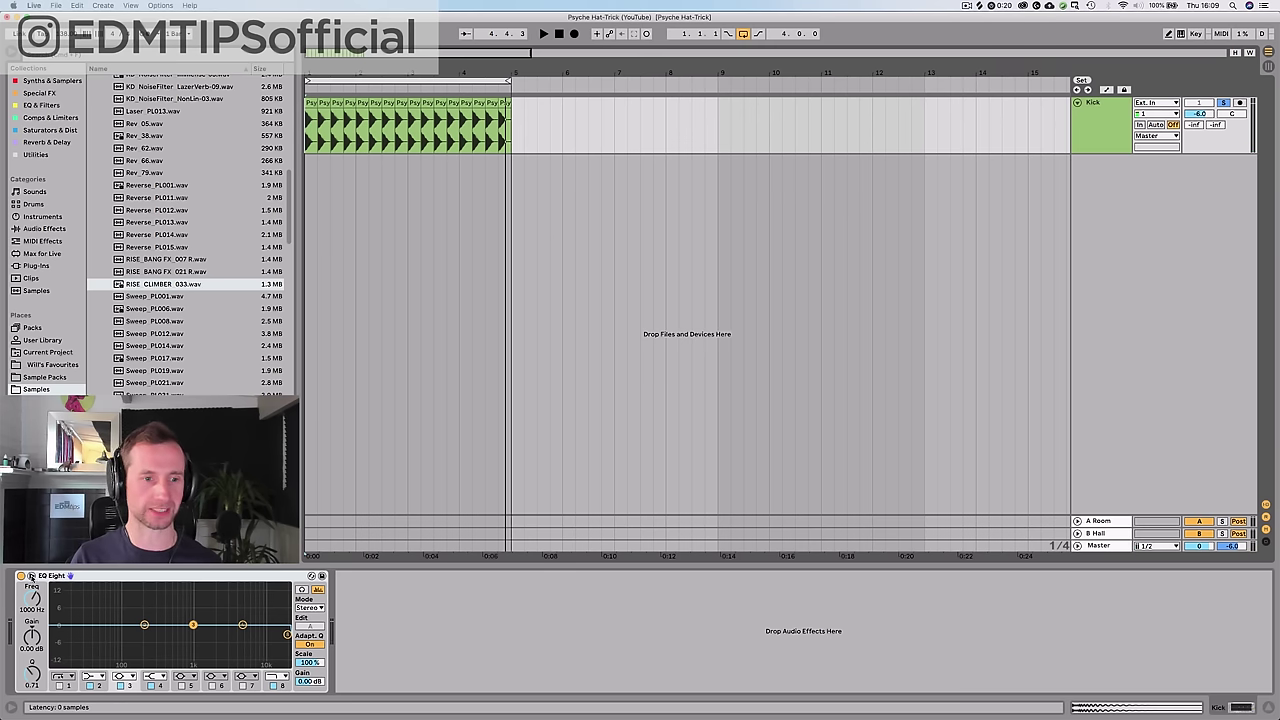
pyautogui.click(30, 577)
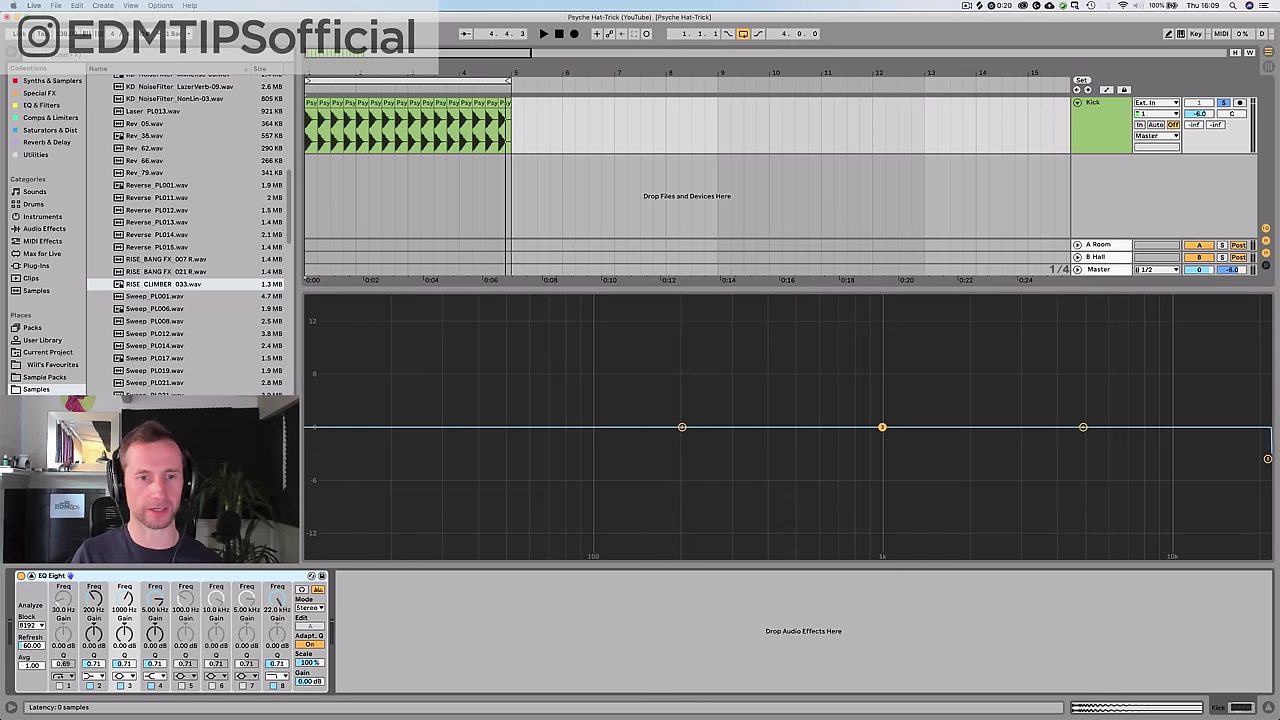
pyautogui.press('space')
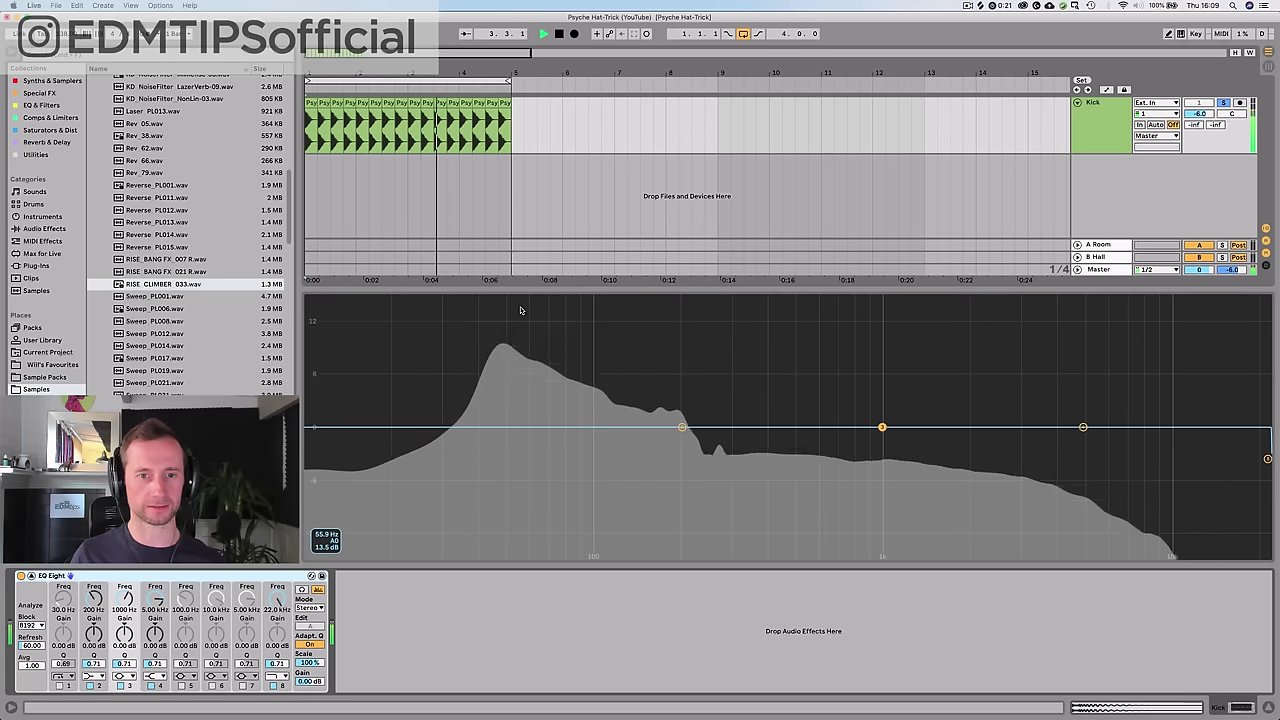
pyautogui.press('space')
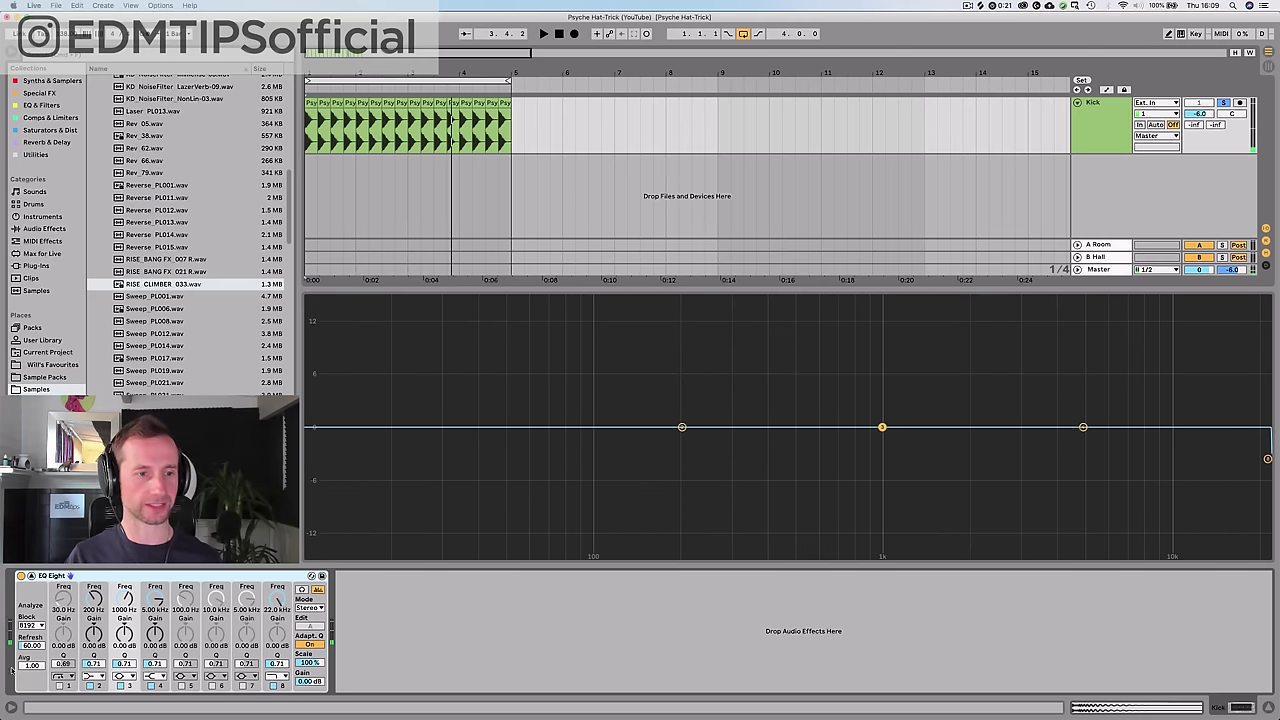
pyautogui.click(31, 576)
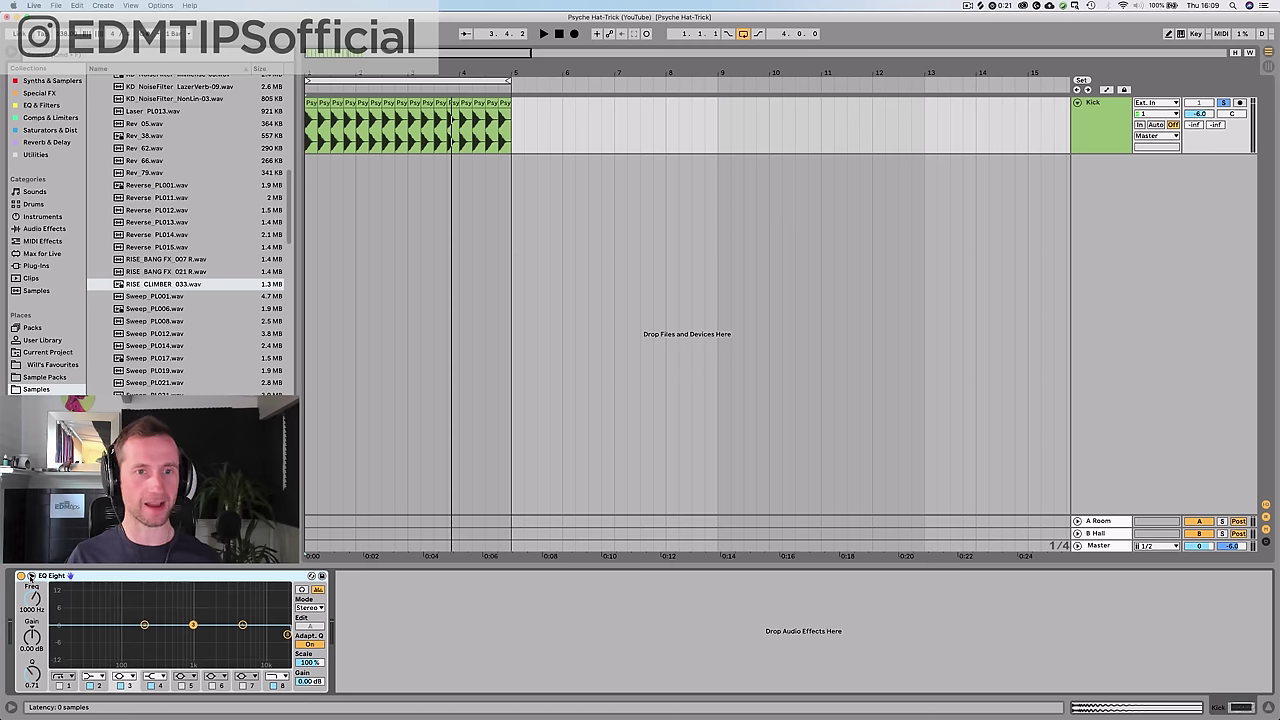
# - Add a MIDI track named Bass below the Kick track, with an empty four-bar clip named Bass at its start
pyautogui.click(1091, 149)
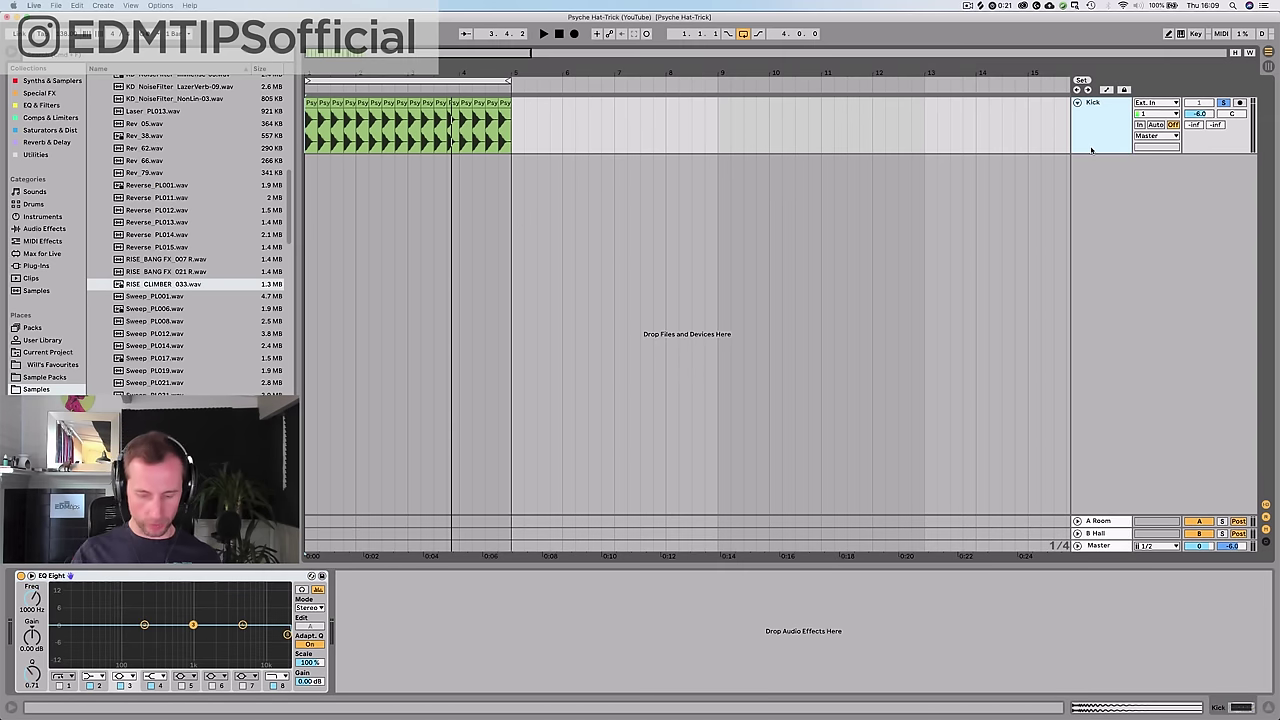
pyautogui.press('super+shift+t')
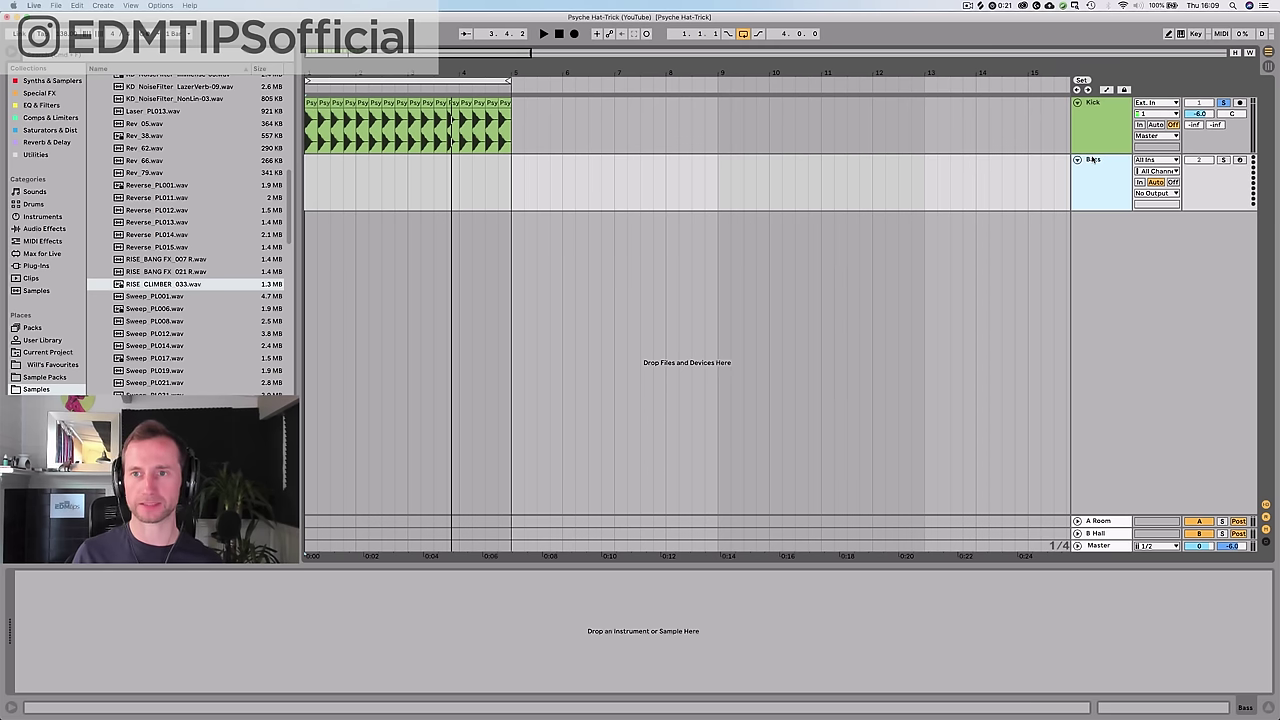
pyautogui.moveTo(508, 180); pyautogui.dragTo(309, 172)
pyautogui.press('super+shift+m')
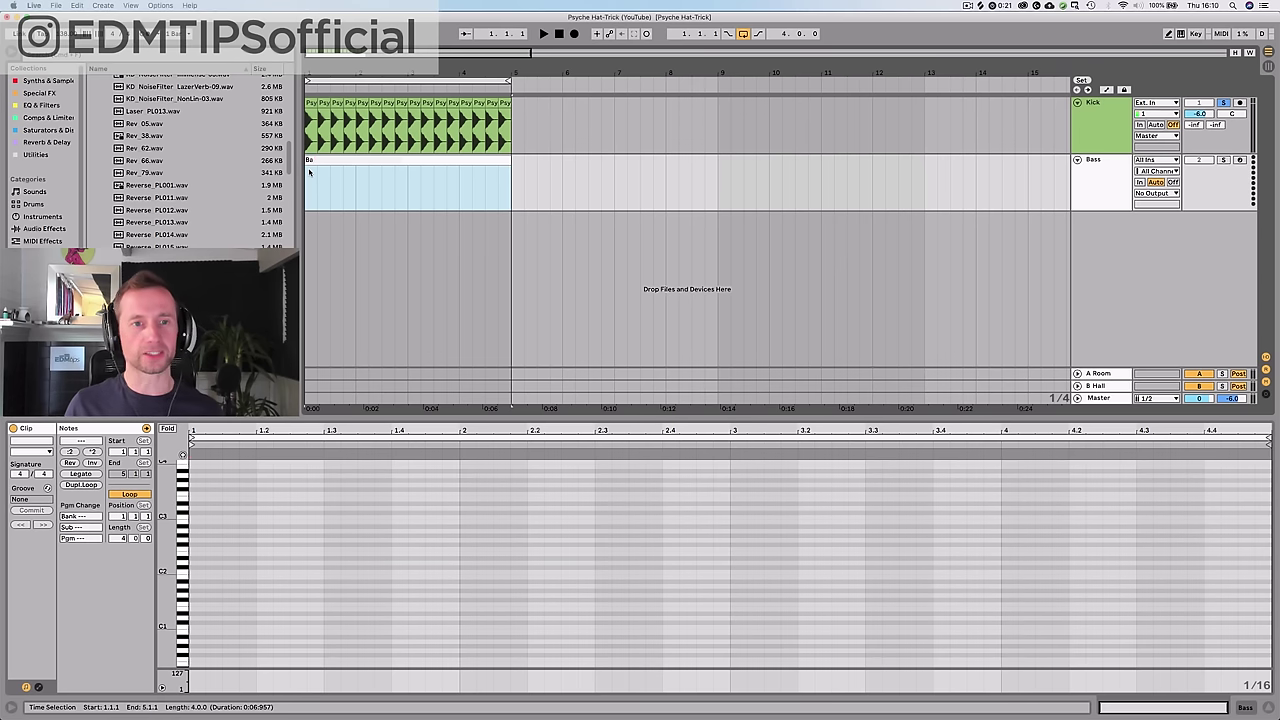
pyautogui.press('super+r')
pyautogui.write('Bas')
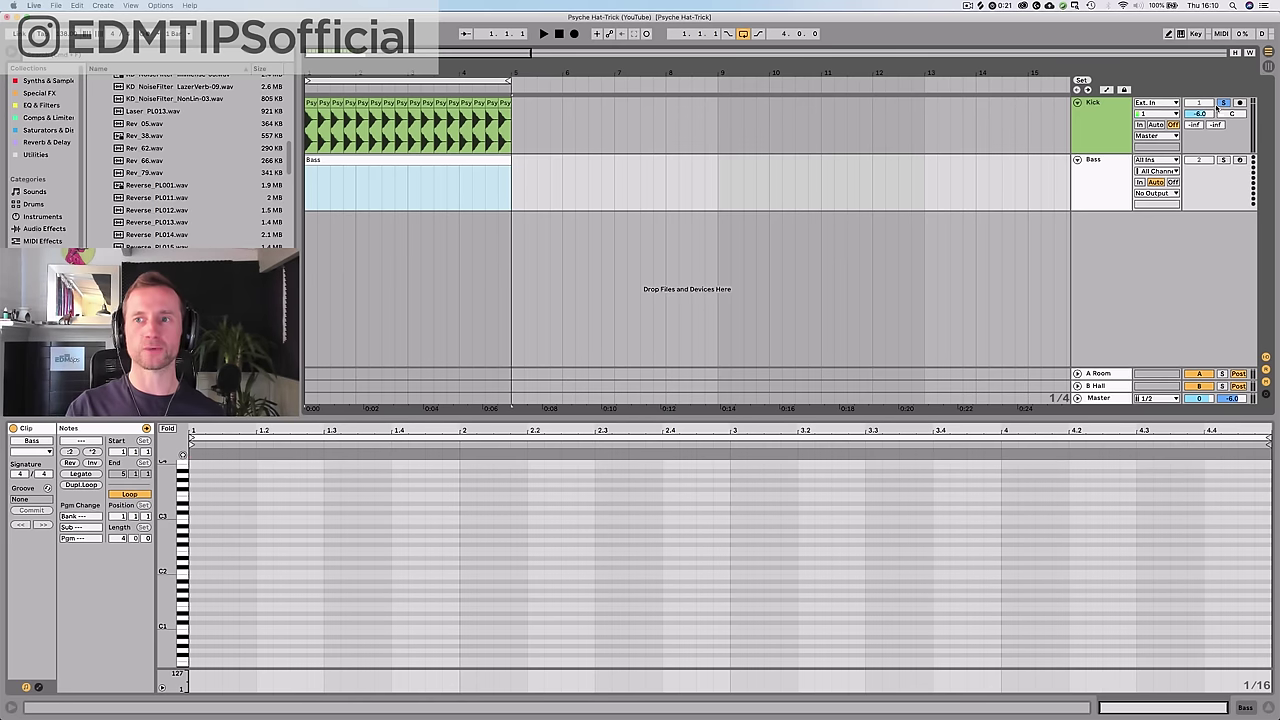
# - Unsolo the Kick track and load the Simpler instrument onto the Bass track
pyautogui.click(1128, 176)
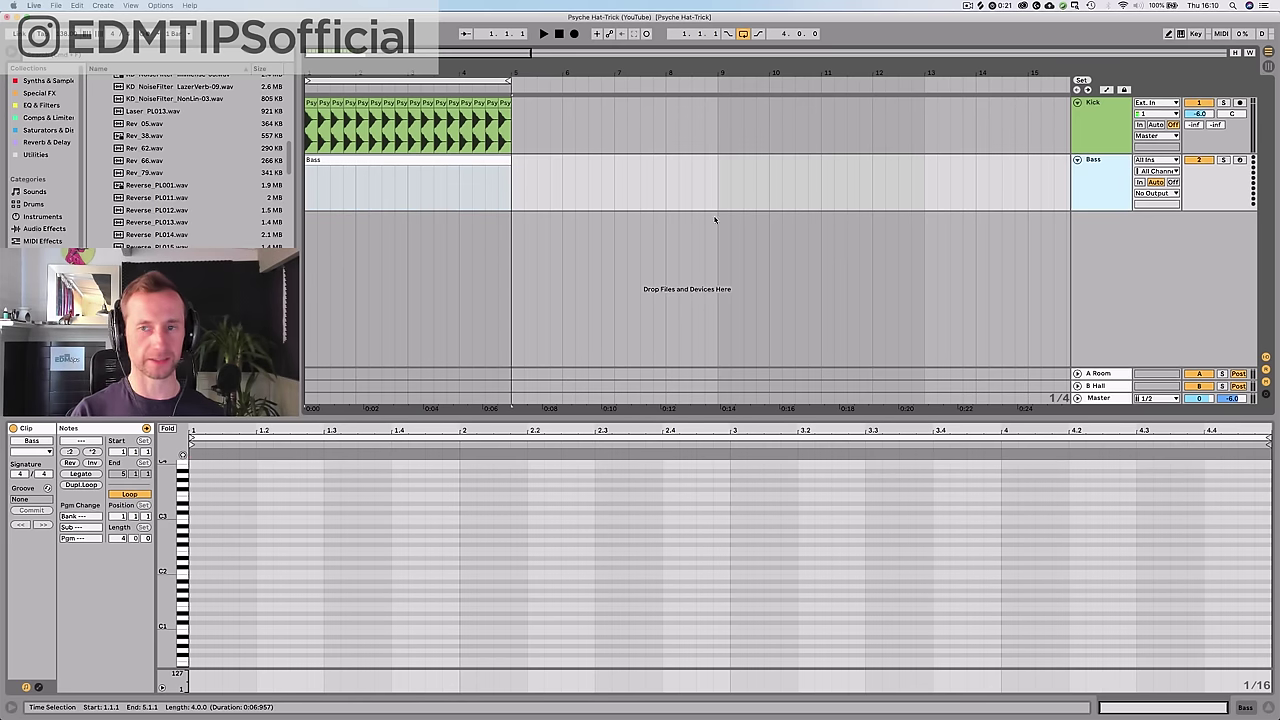
pyautogui.hotkey('shift', 'Tab')
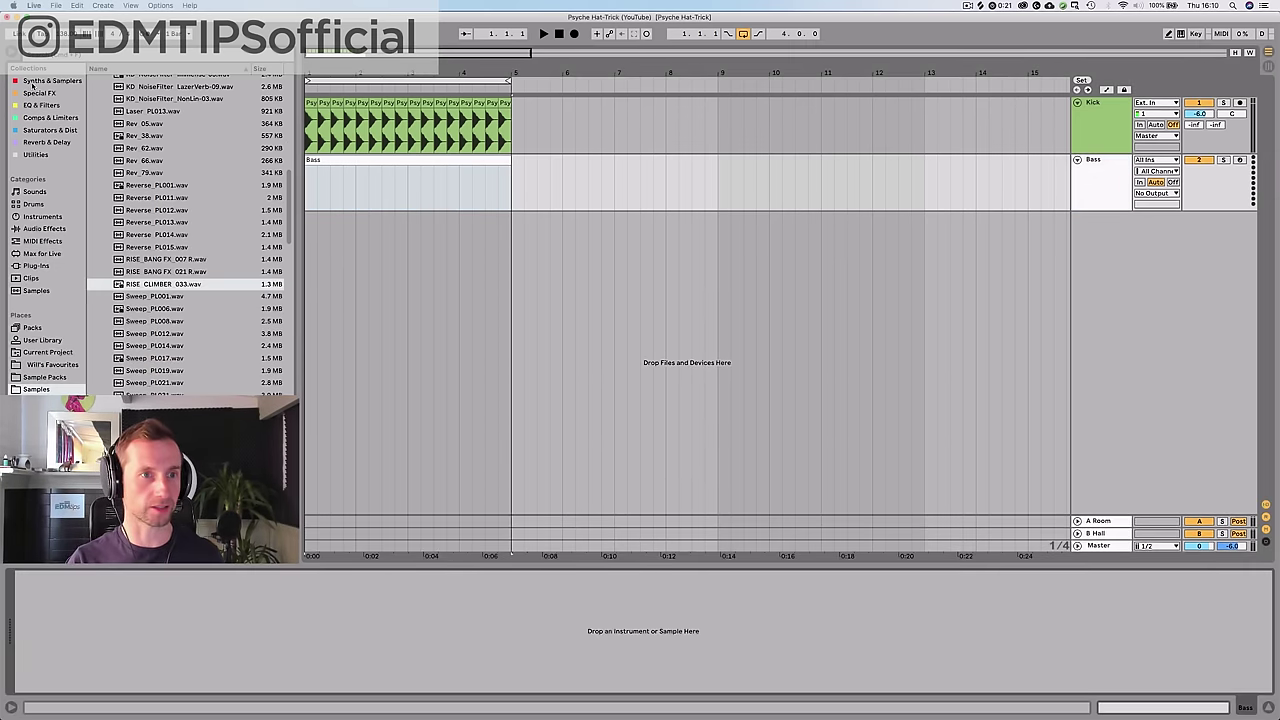
pyautogui.click(48, 81)
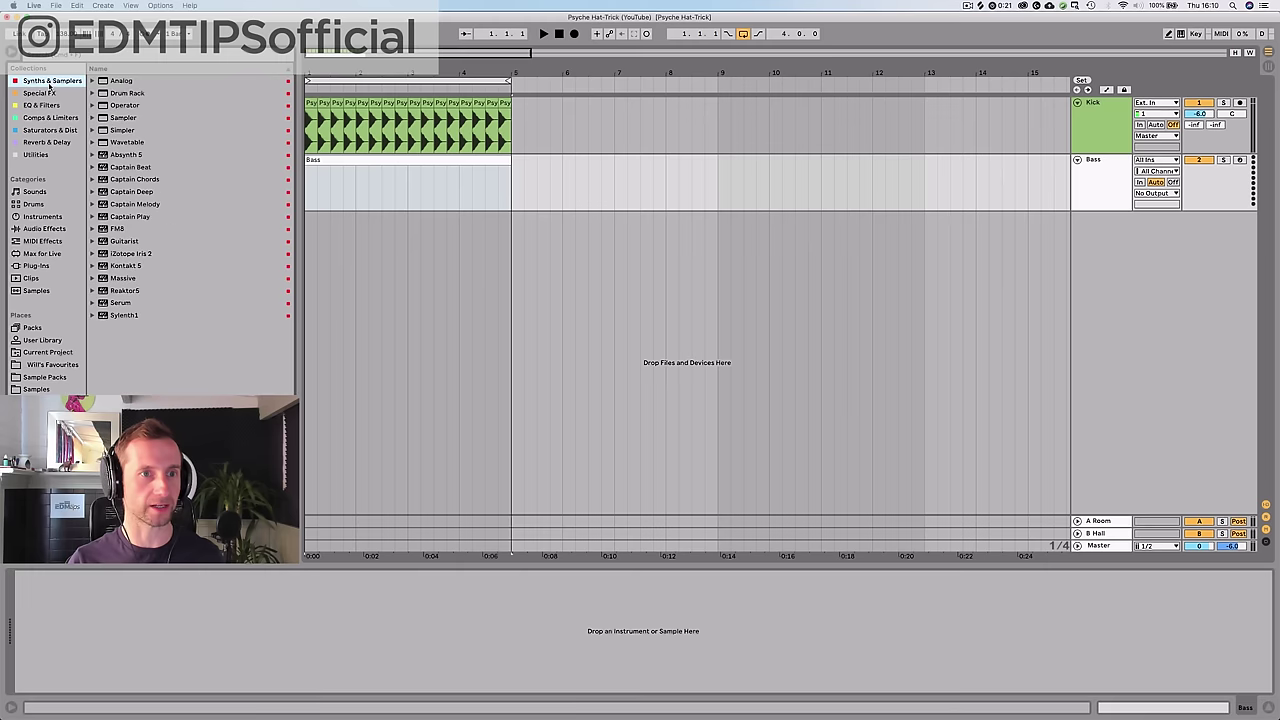
pyautogui.click(117, 130)
pyautogui.moveTo(337, 192); pyautogui.dragTo(337, 192)
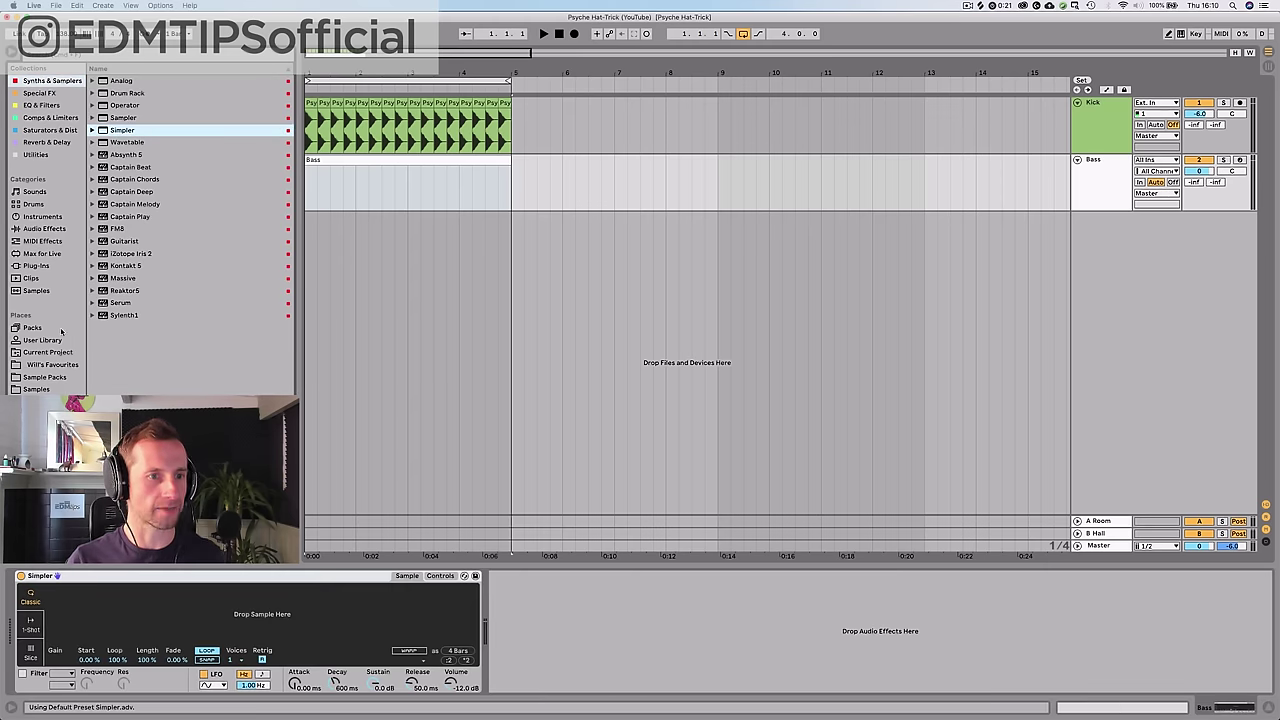
# - Open the Vengeance Ultimate Bass C folder inside the Bass folder of the Samples library
pyautogui.click(35, 379)
pyautogui.click(34, 389)
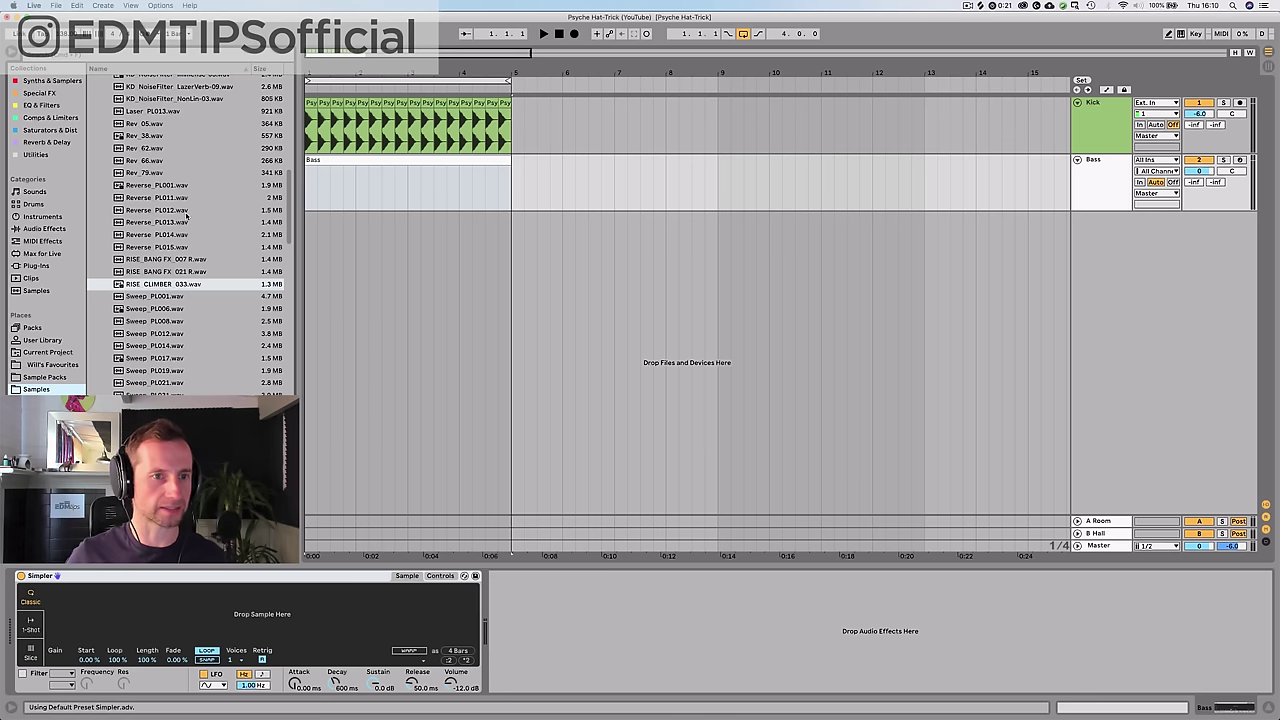
pyautogui.scroll(10, 186, 216)
pyautogui.doubleClick(146, 181)
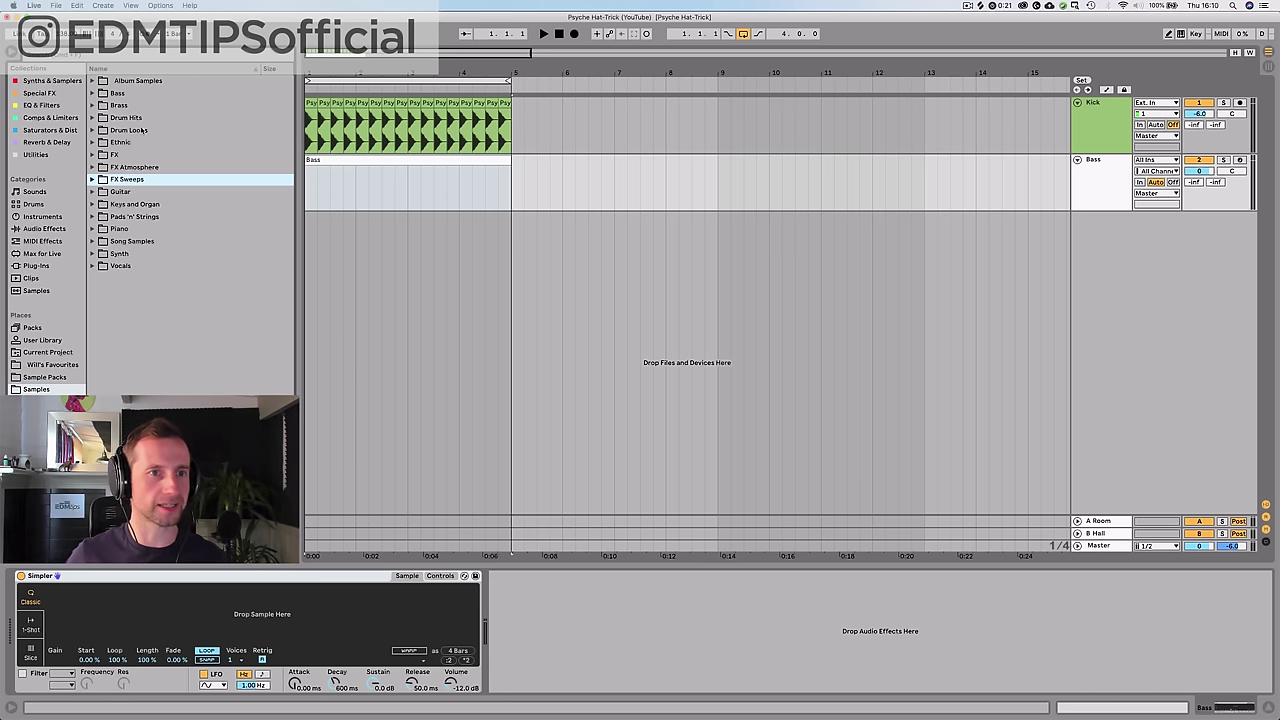
pyautogui.doubleClick(127, 95)
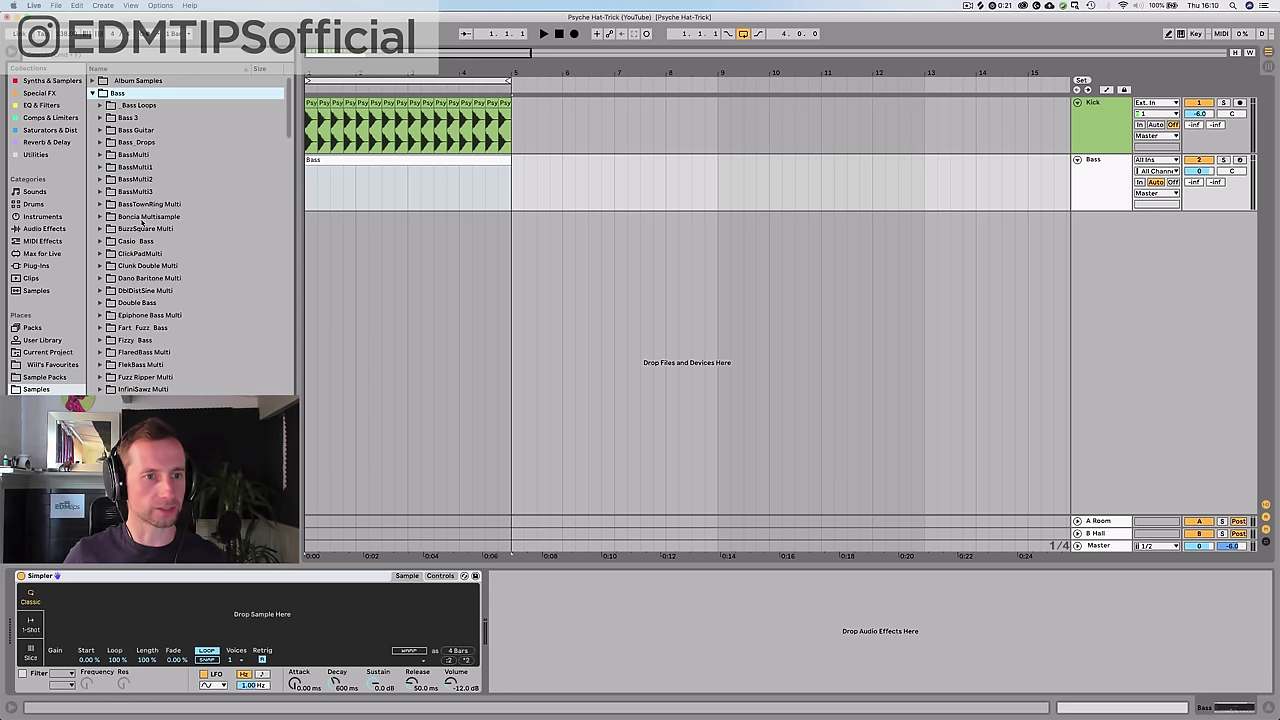
pyautogui.scroll(-10, 142, 230)
pyautogui.scroll(4, 140, 229)
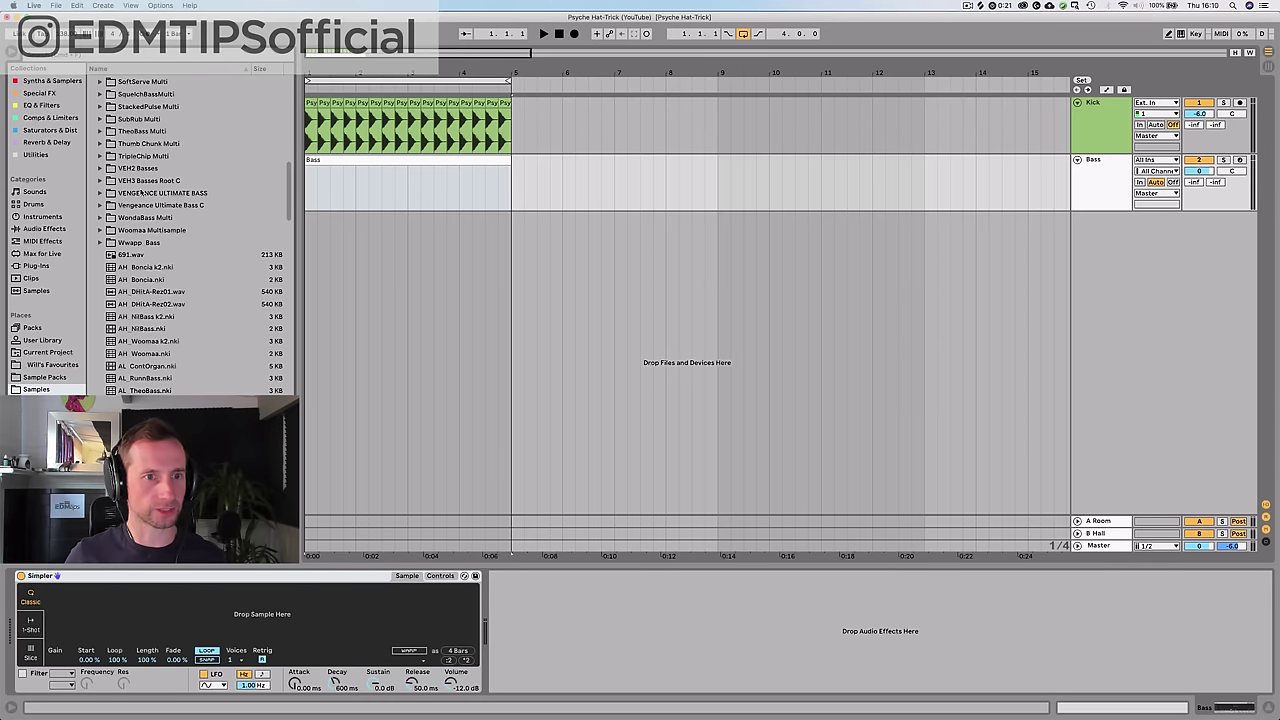
pyautogui.click(141, 192)
pyautogui.doubleClick(161, 205)
pyautogui.scroll(1, 161, 206)
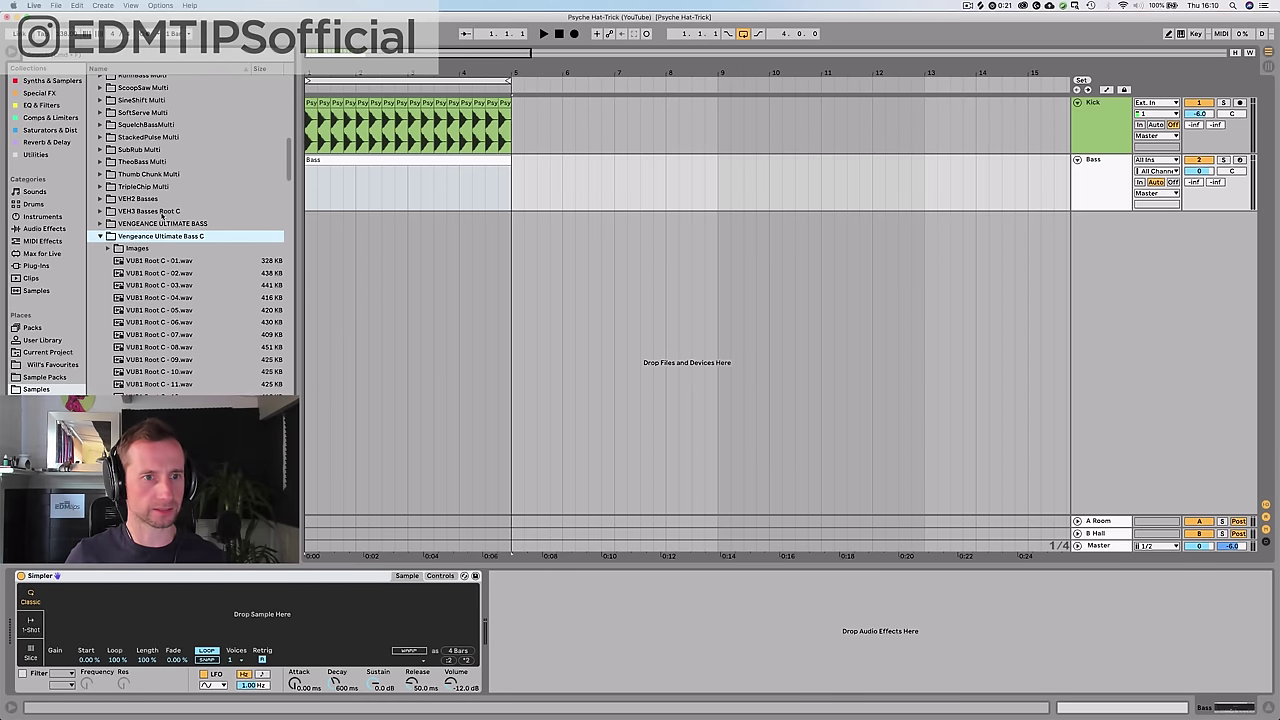
# - Audition the VUB1 Root C bass samples one after another to compare their sounds
pyautogui.press('Down')
pyautogui.press('Down')
pyautogui.press('Down')
pyautogui.press('Down')
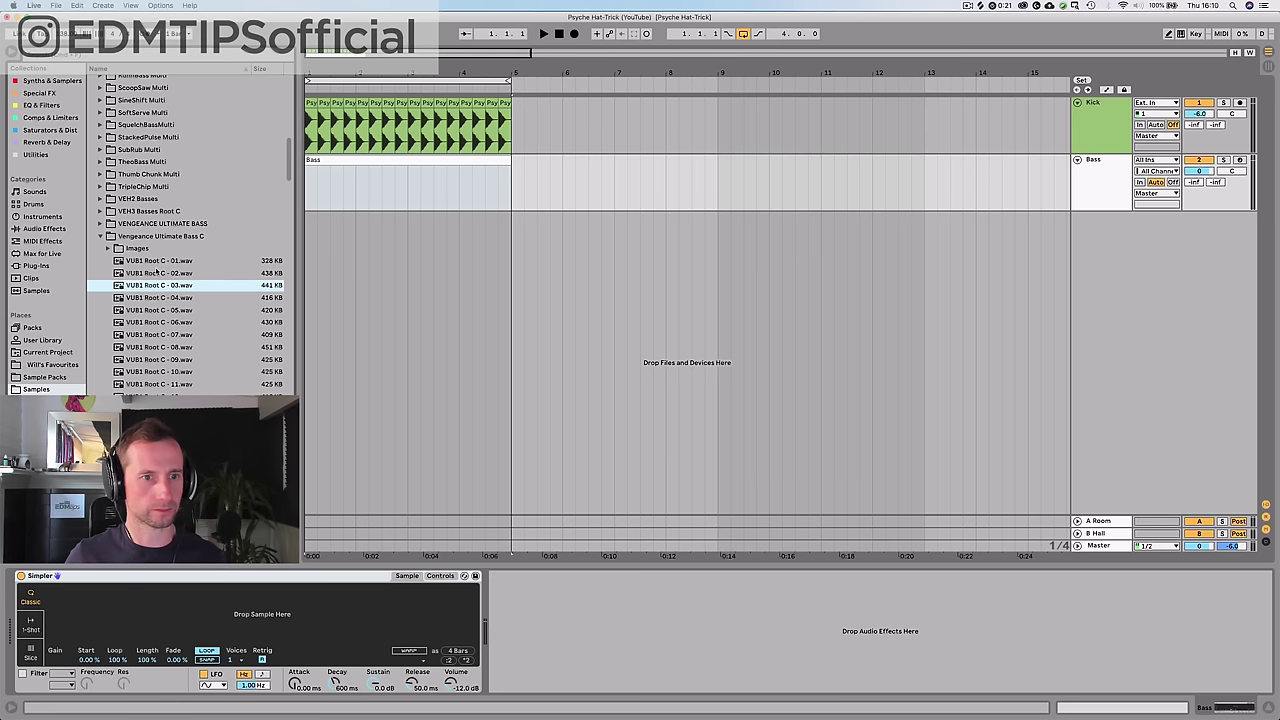
pyautogui.press('Down')
pyautogui.press('Down')
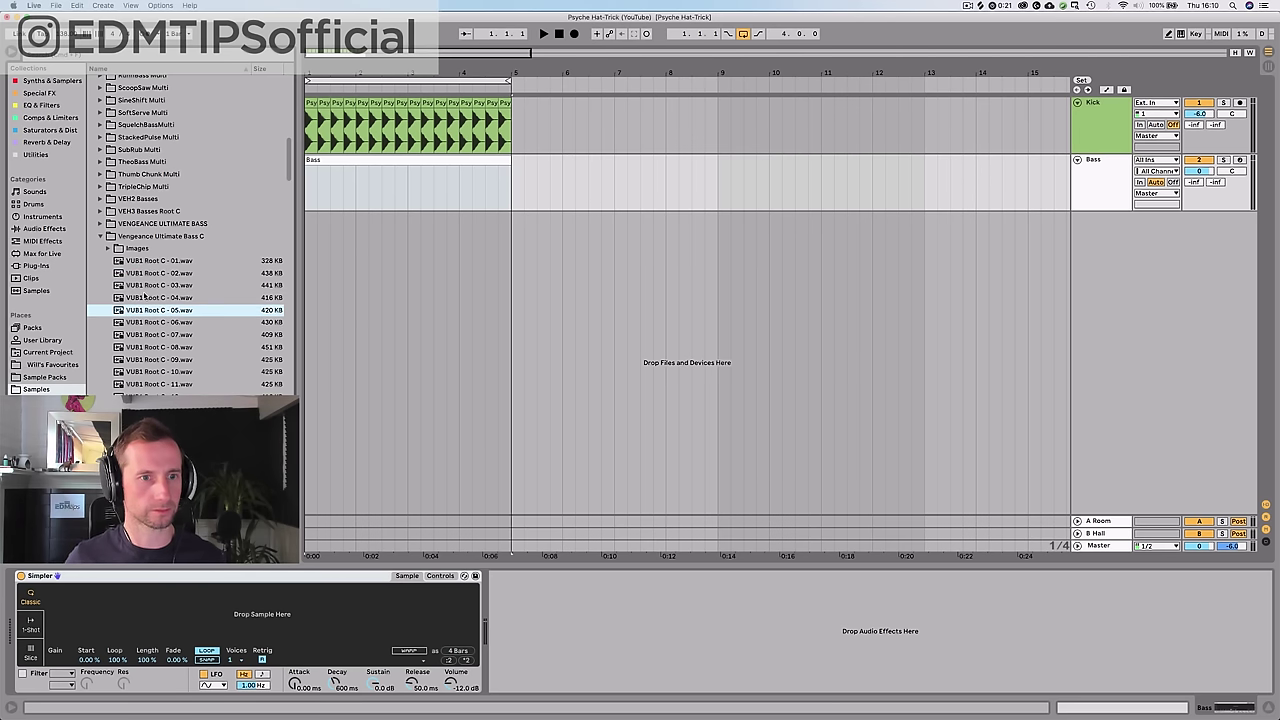
pyautogui.press('Down')
pyautogui.press('Down')
pyautogui.press('Up')
pyautogui.press('Up')
pyautogui.press('Down')
pyautogui.press('Down')
pyautogui.press('Down')
pyautogui.press('Down')
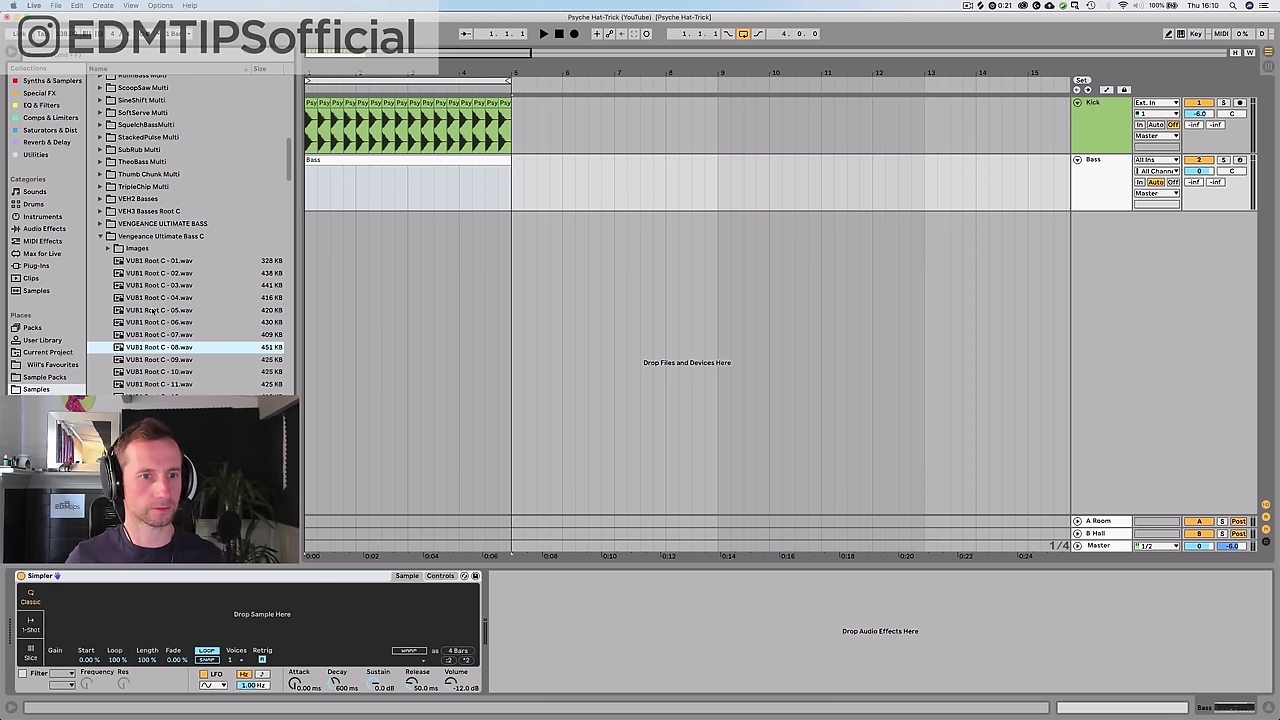
pyautogui.press('Down')
pyautogui.press('Up')
pyautogui.press('Up')
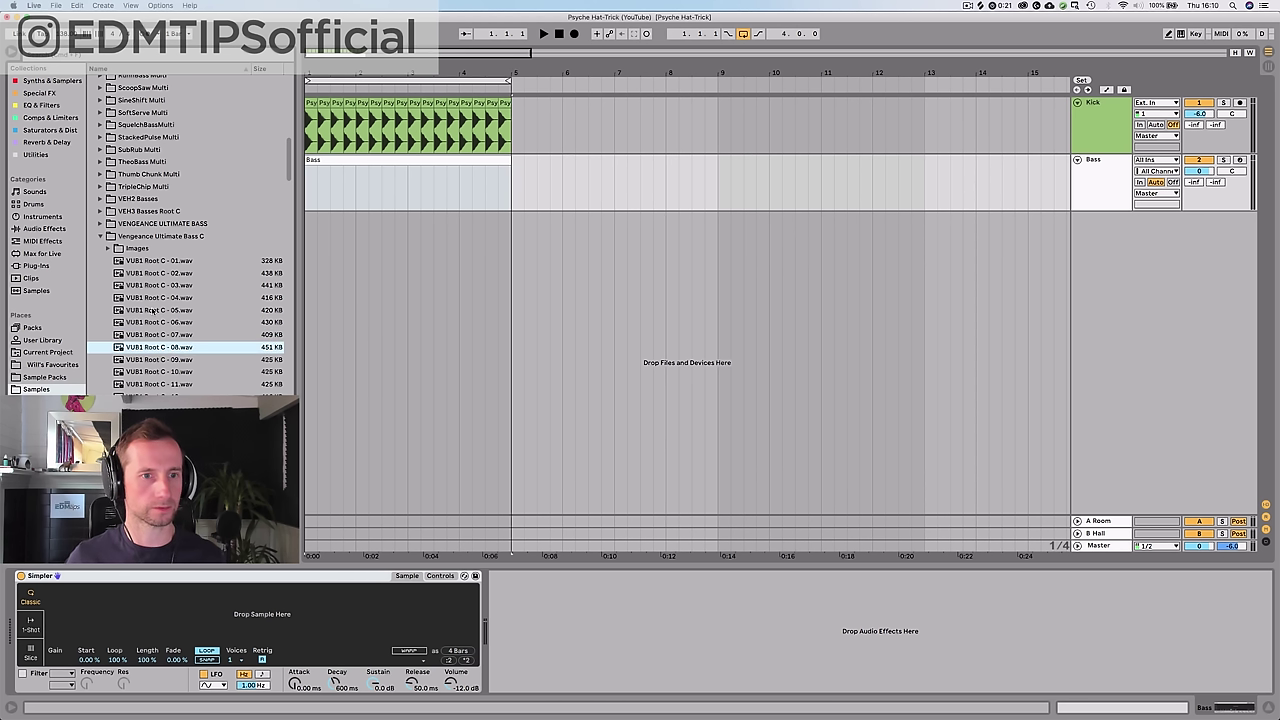
# - Load the sample VUB1 Root C - 05.wav into Simpler and open the Bass clip in the note editor
pyautogui.click(152, 311)
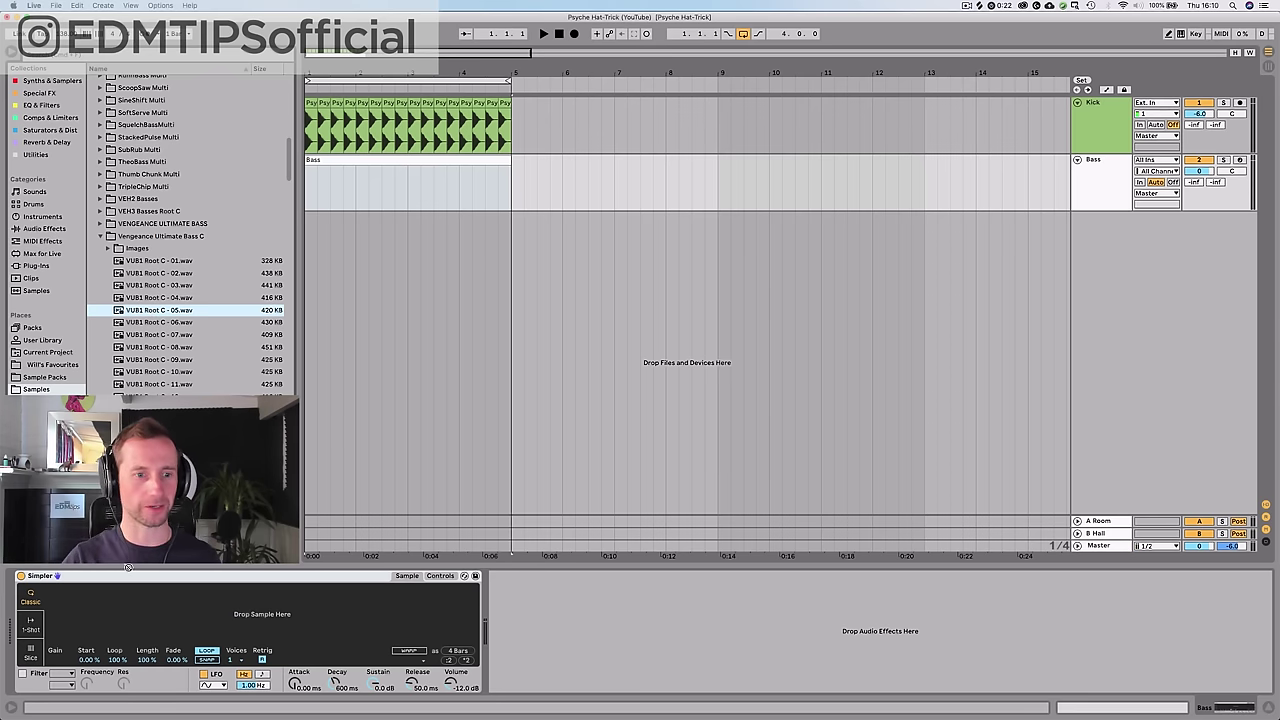
pyautogui.moveTo(117, 580); pyautogui.dragTo(105, 615)
pyautogui.doubleClick(358, 162)
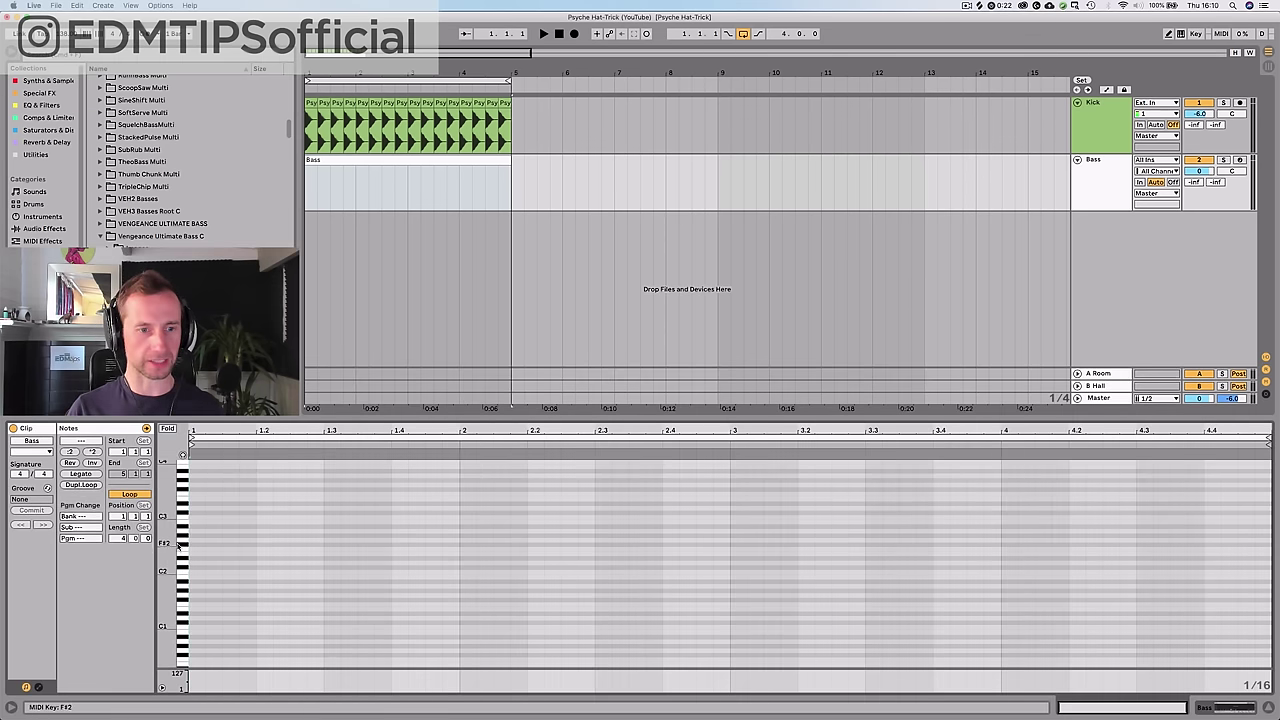
# - Audition the A keys in different octaves on the note editor's piano to pick the bass pitch
pyautogui.moveTo(165, 542); pyautogui.dragTo(200, 515)
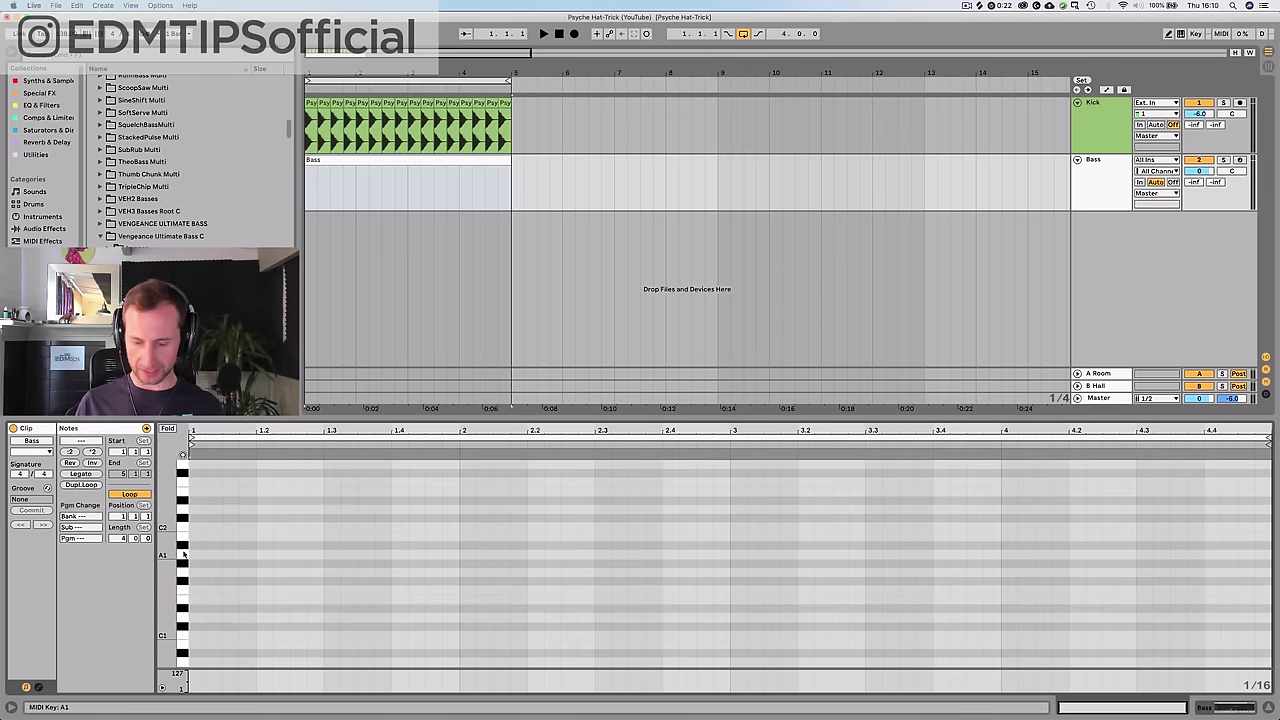
pyautogui.click(184, 558)
pyautogui.scroll(4, 186, 555)
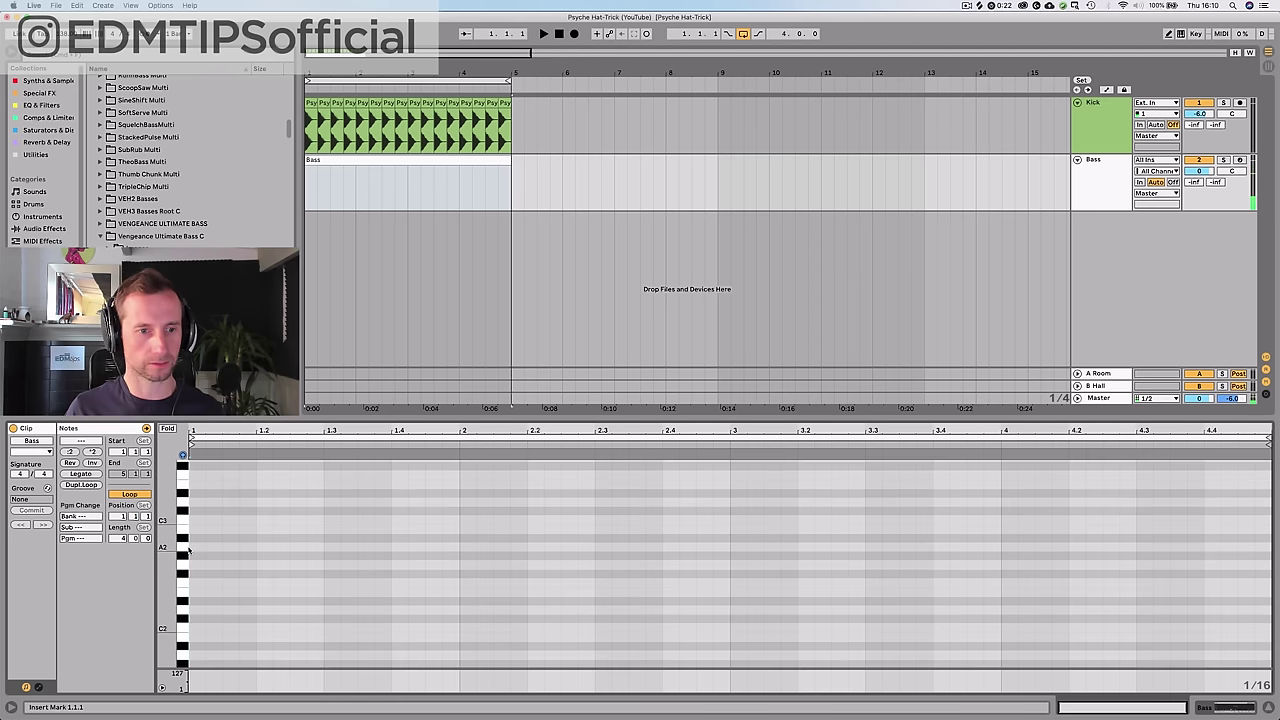
pyautogui.click(185, 547)
pyautogui.scroll(-4, 185, 550)
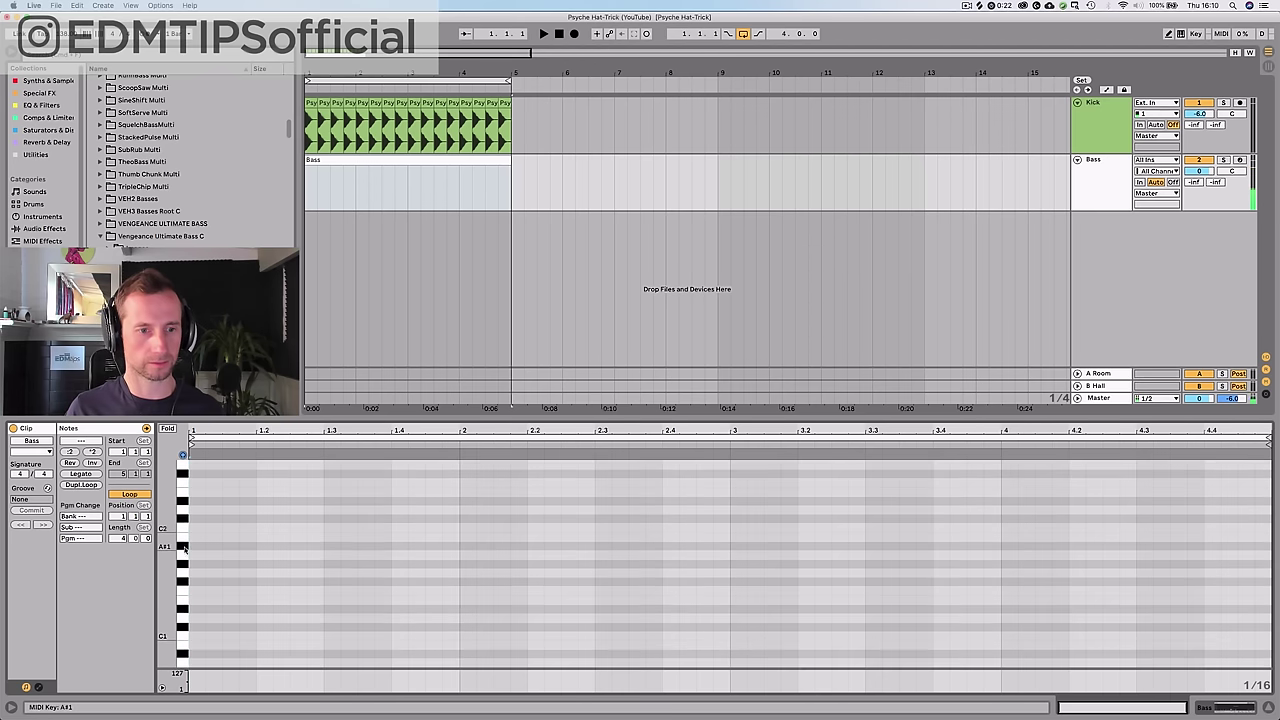
pyautogui.click(183, 556)
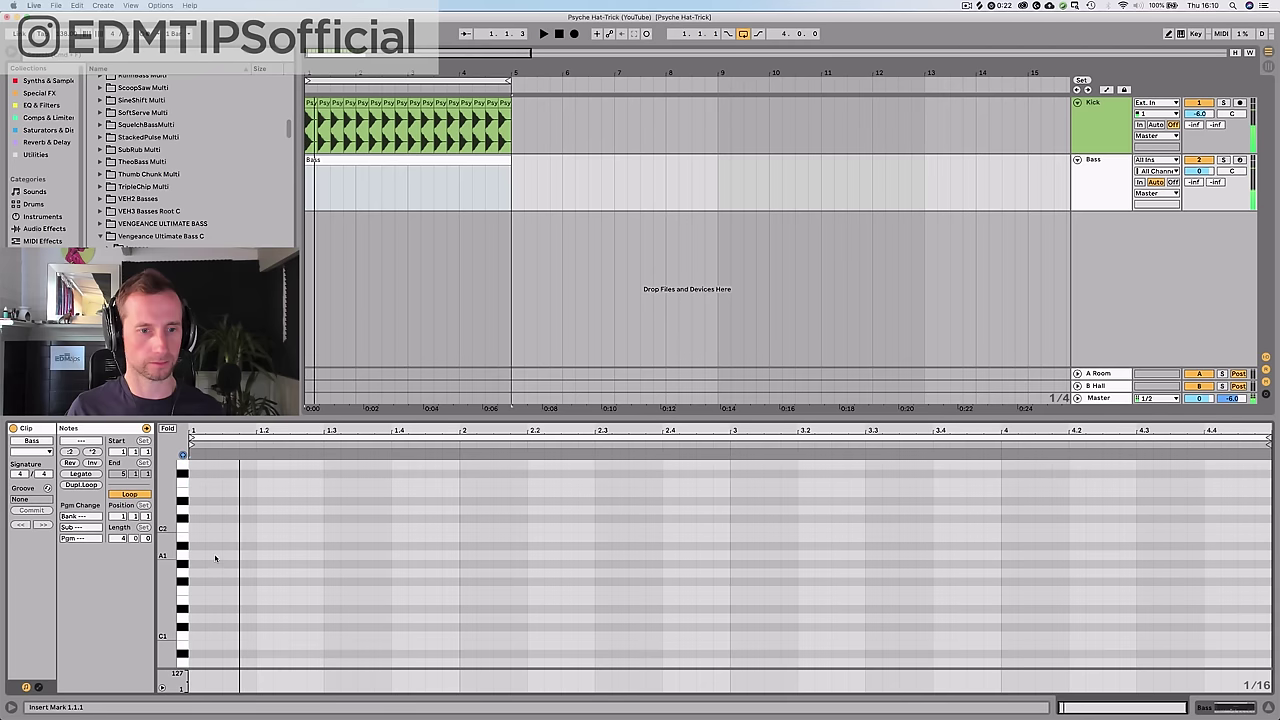
# - Enter four consecutive sixteenth notes on A1 in the first beat and lower the first note's velocity to 31
pyautogui.doubleClick(214, 556)
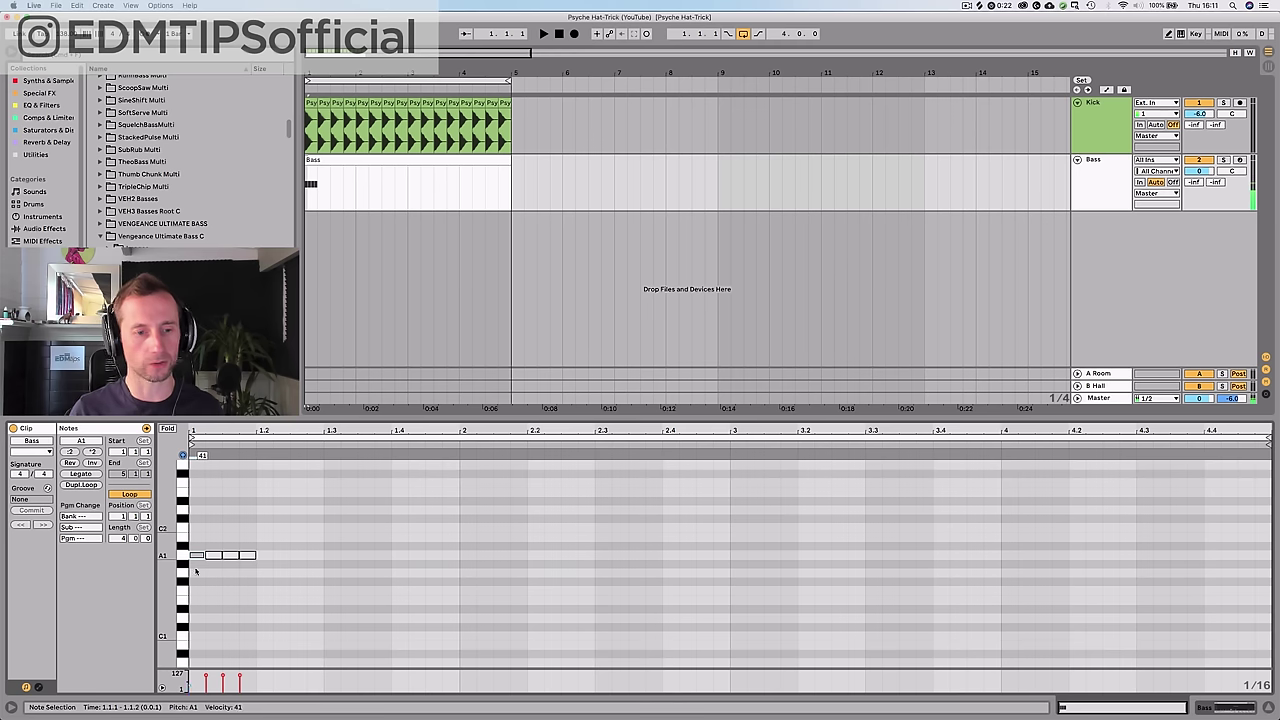
pyautogui.moveTo(272, 668); pyautogui.dragTo(265, 540)
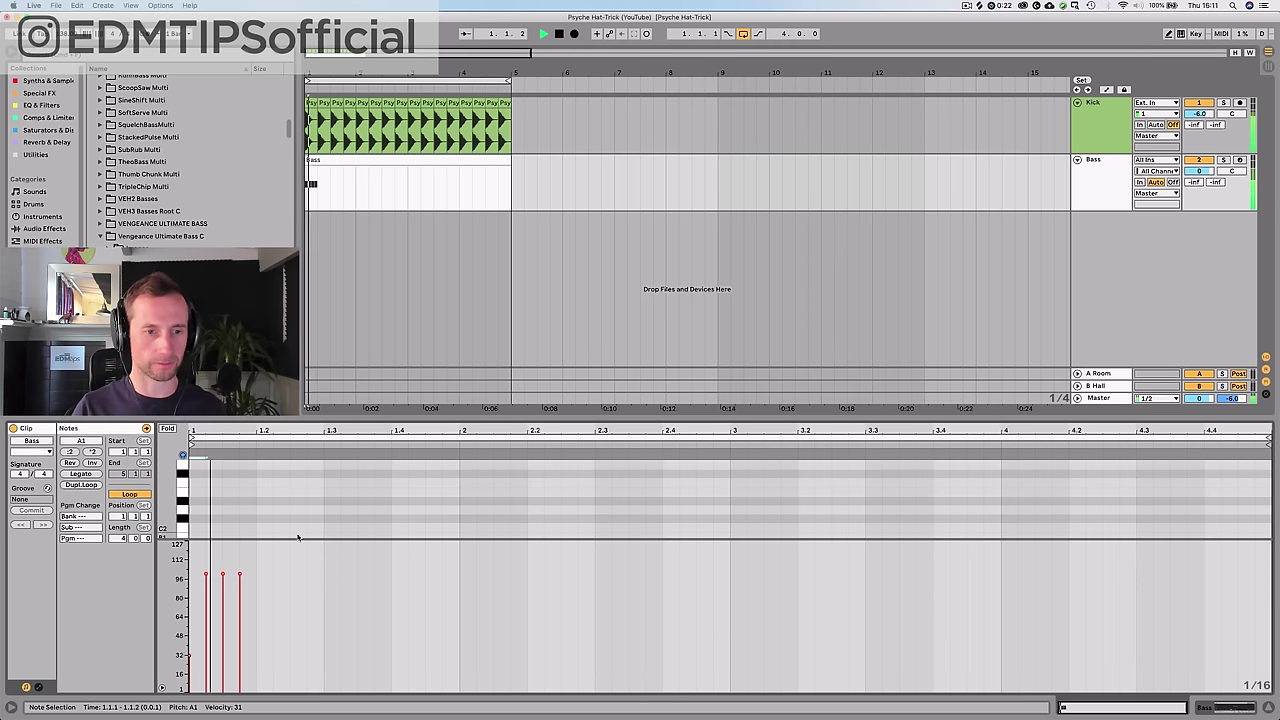
pyautogui.hotkey('shift', 'Tab')
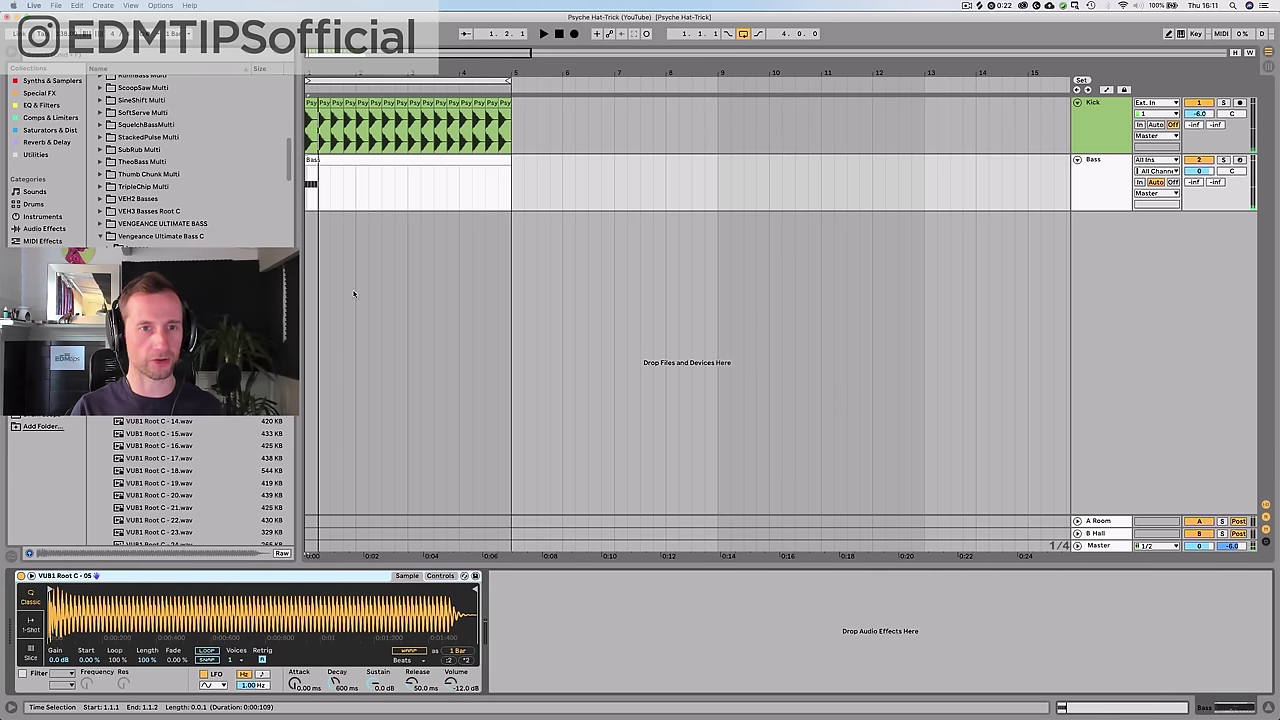
# - Duplicate the four-note A1 pattern repeatedly until it fills the four-bar Bass clip, and play it back
pyautogui.doubleClick(312, 161)
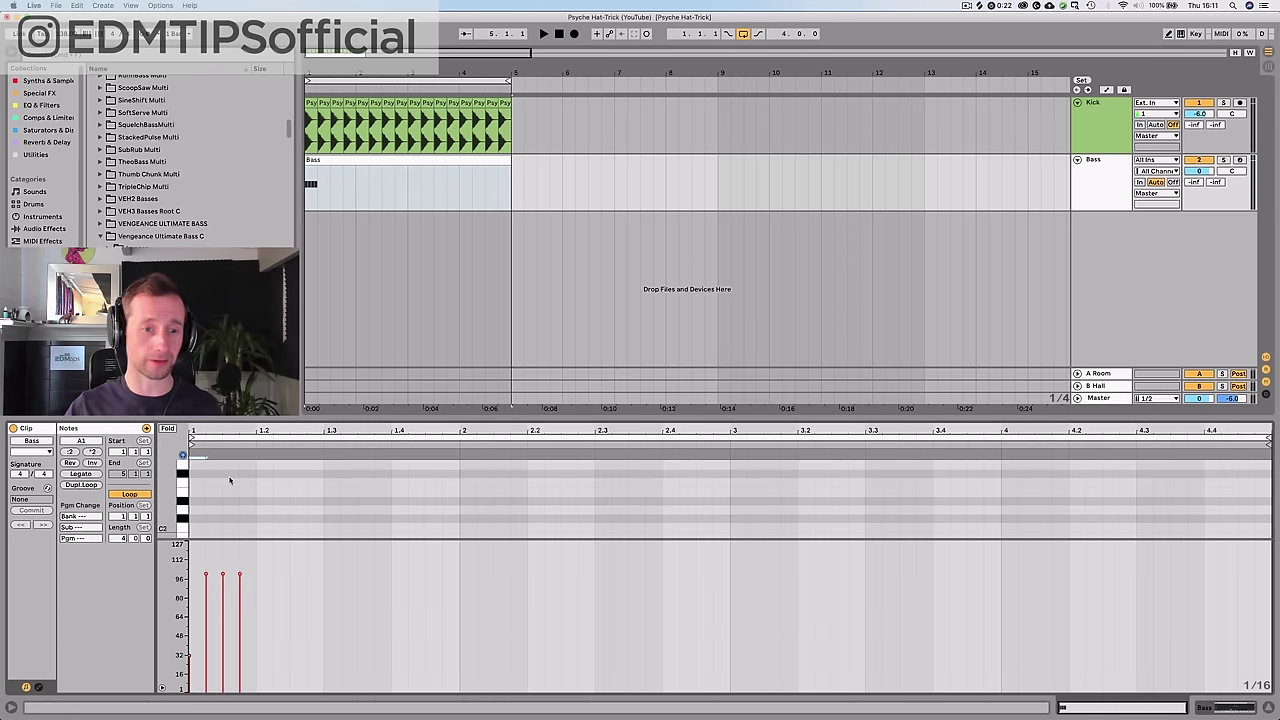
pyautogui.moveTo(245, 540); pyautogui.dragTo(247, 635)
pyautogui.moveTo(252, 570); pyautogui.dragTo(185, 541)
pyautogui.press('super+d')
pyautogui.press('super+d')
pyautogui.press('super+d')
pyautogui.press('super+d')
pyautogui.press('super+d')
pyautogui.press('super+d')
pyautogui.press('super+d')
pyautogui.press('super+d')
pyautogui.press('super+d')
pyautogui.press('super+d')
pyautogui.press('super+d')
pyautogui.press('super+d')
pyautogui.press('super+d')
pyautogui.press('super+d')
pyautogui.press('space')
# - Shape Simpler's amplitude envelope with a 698 ms decay, -23 dB sustain and 1 ms release
pyautogui.hotkey('shift', 'Tab')
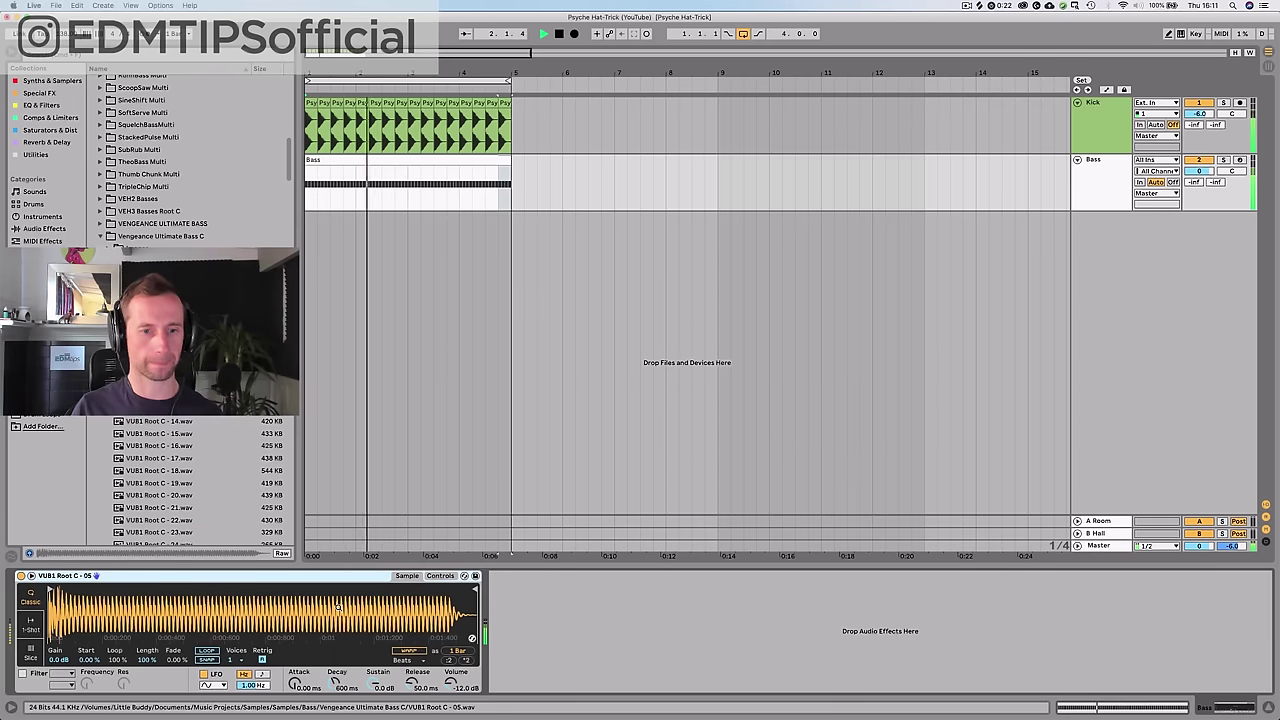
pyautogui.press('space')
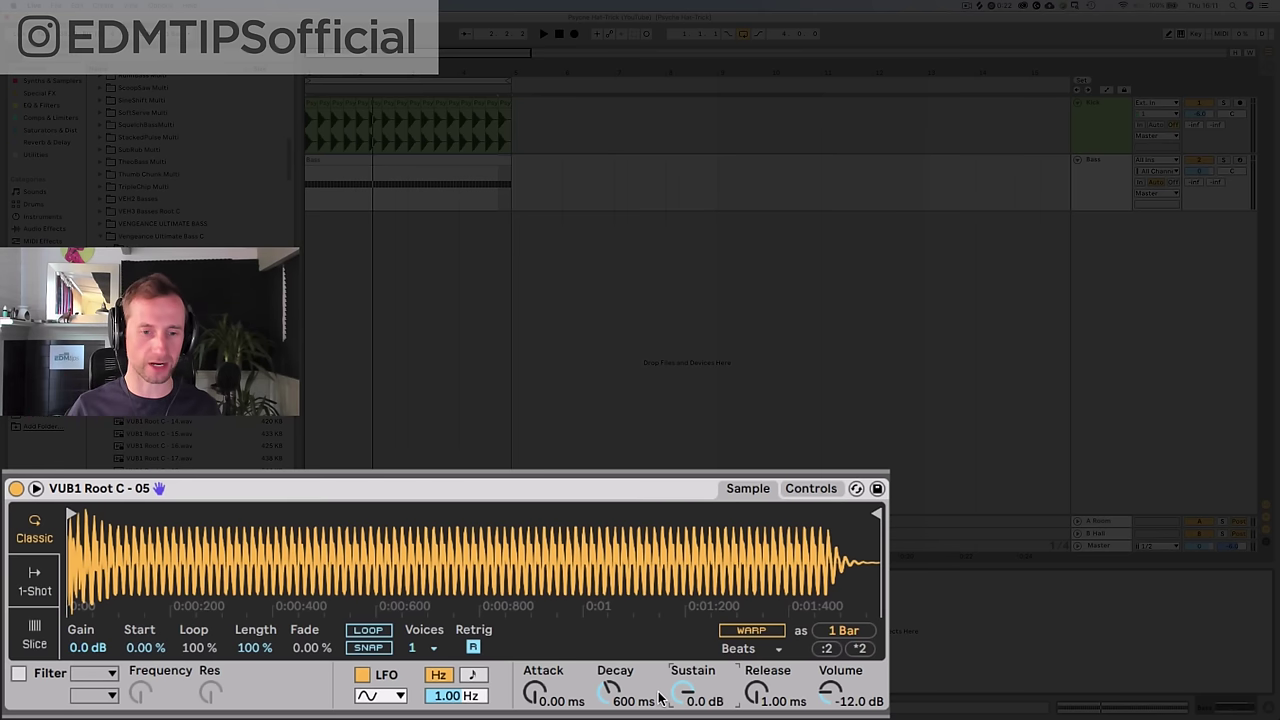
pyautogui.moveTo(684, 697); pyautogui.dragTo(684, 719)
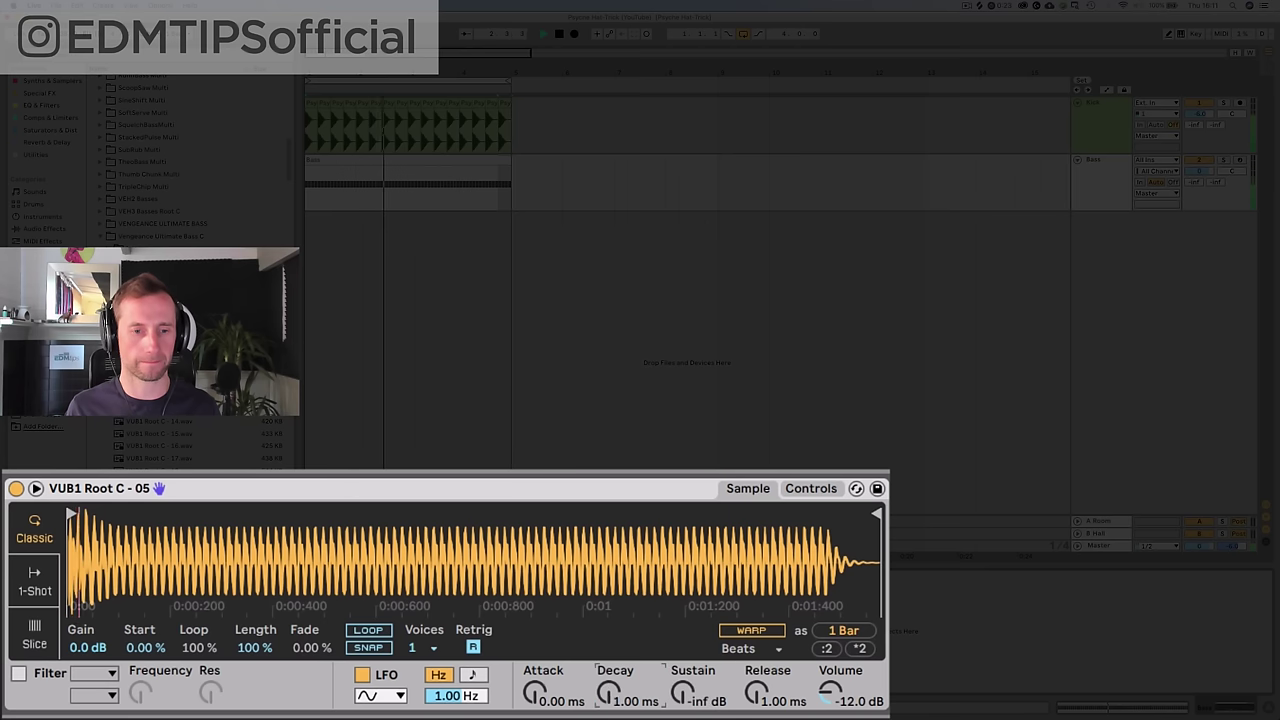
pyautogui.moveTo(601, 697); pyautogui.dragTo(601, 667)
pyautogui.moveTo(684, 695); pyautogui.dragTo(684, 686)
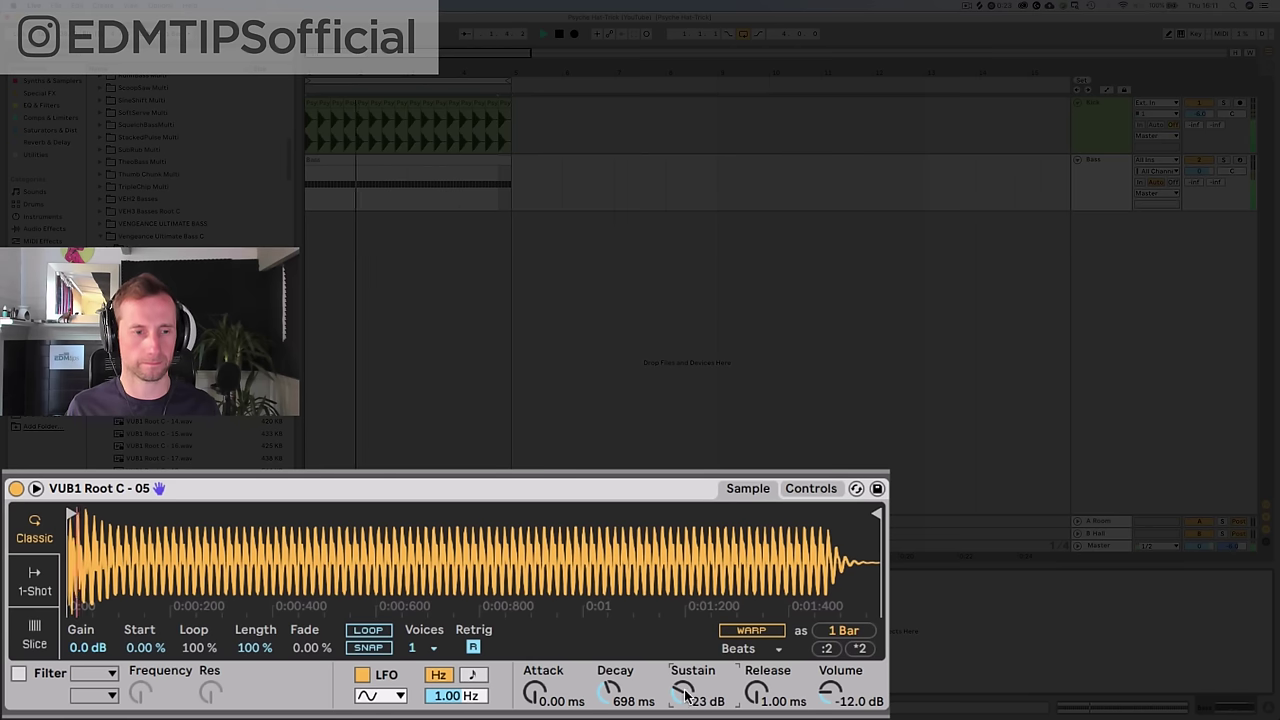
# - Convert the bass Simpler to Sampler and enable its filter and filter envelope
pyautogui.rightClick(529, 488)
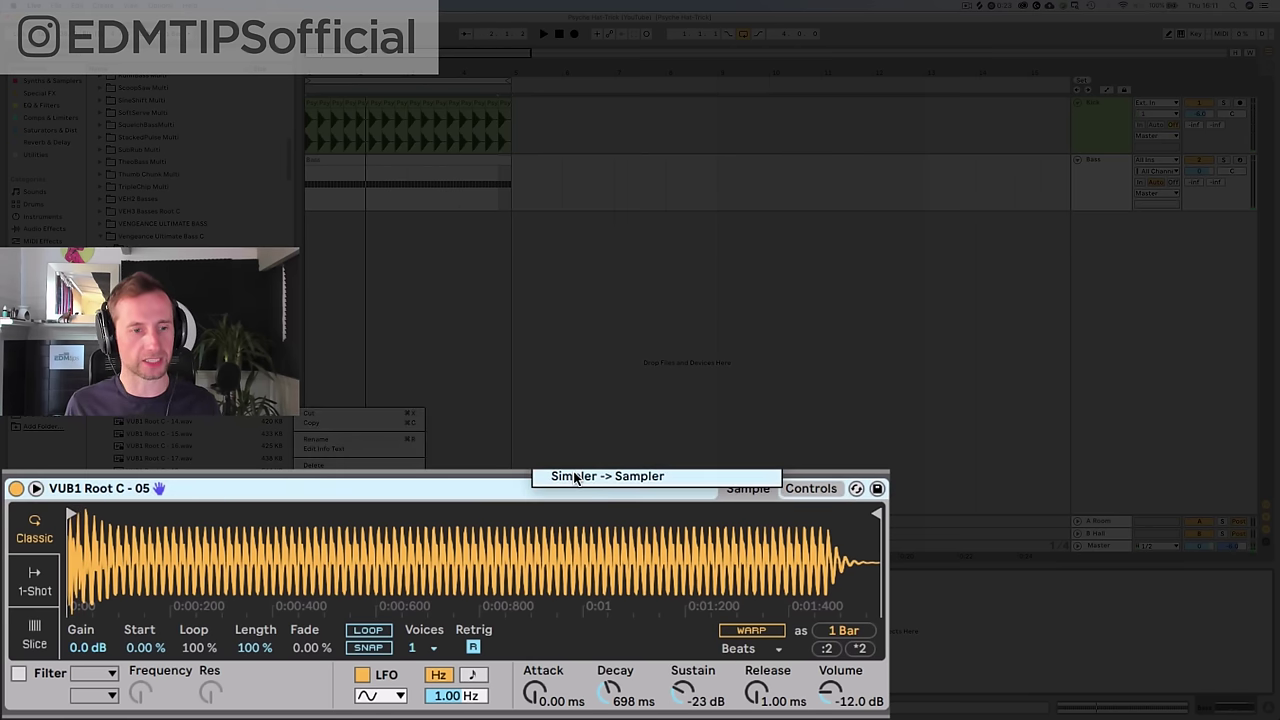
pyautogui.click(576, 477)
pyautogui.click(574, 492)
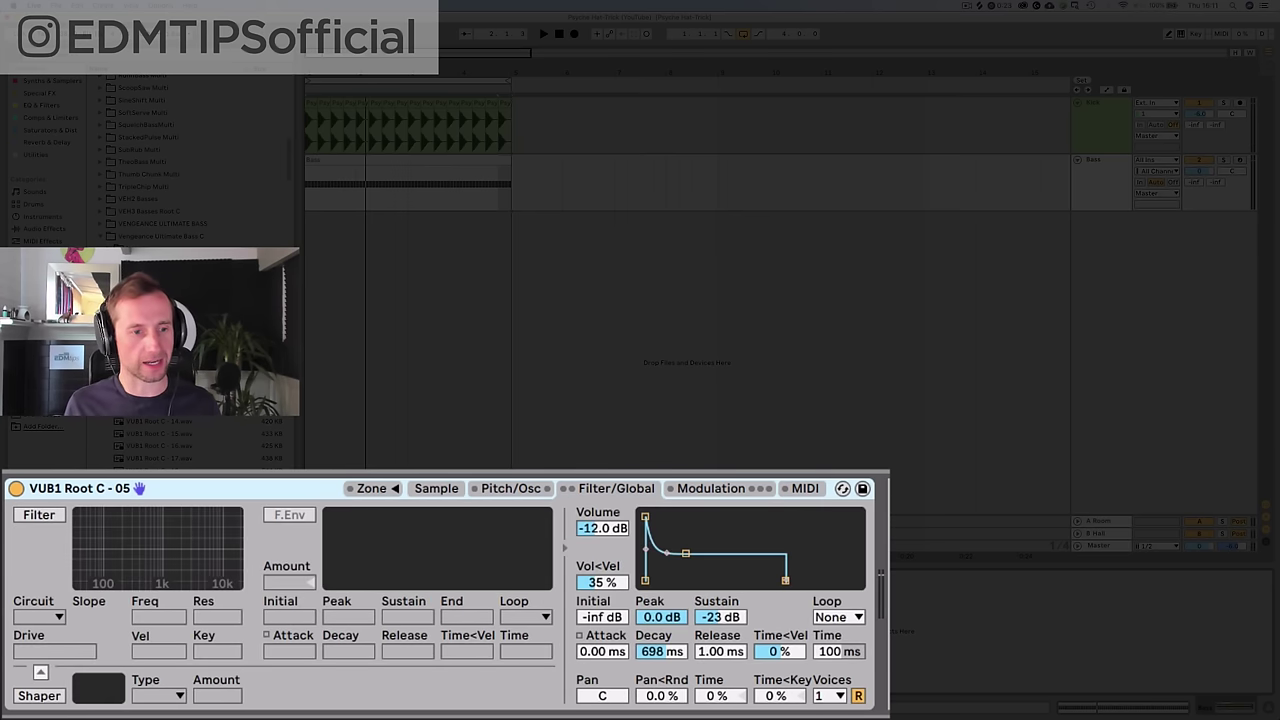
pyautogui.click(38, 515)
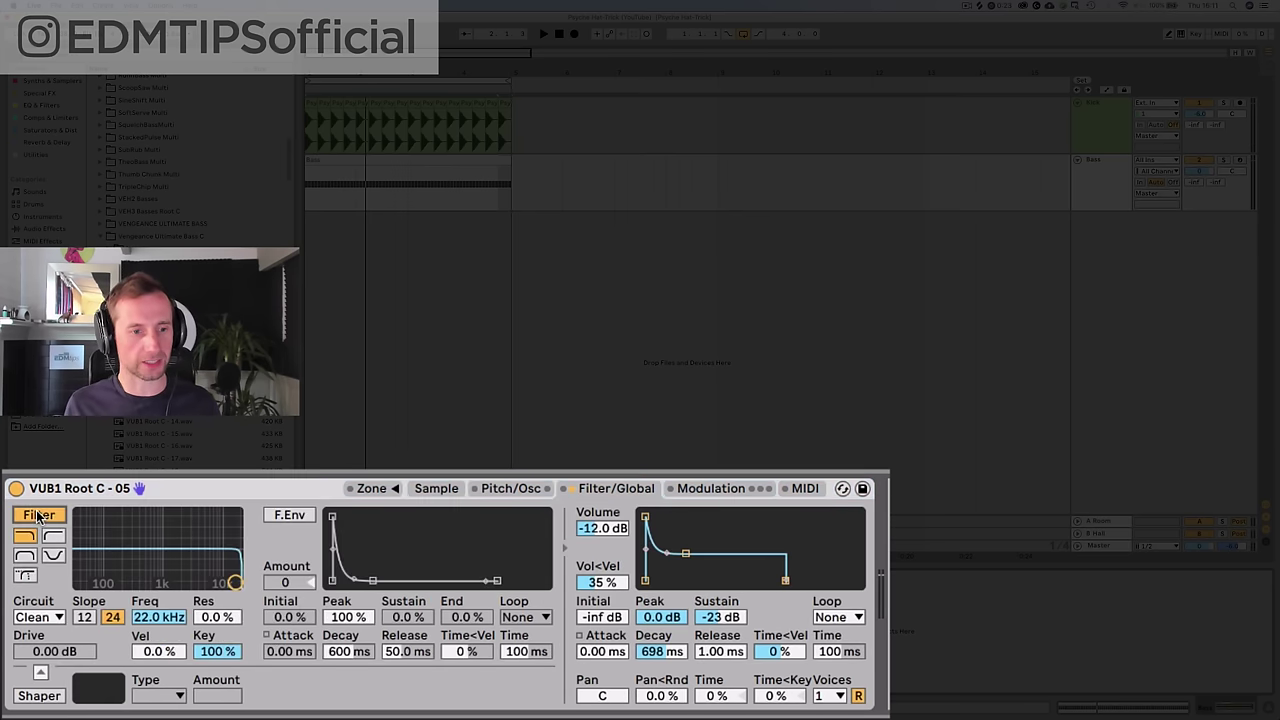
pyautogui.click(292, 517)
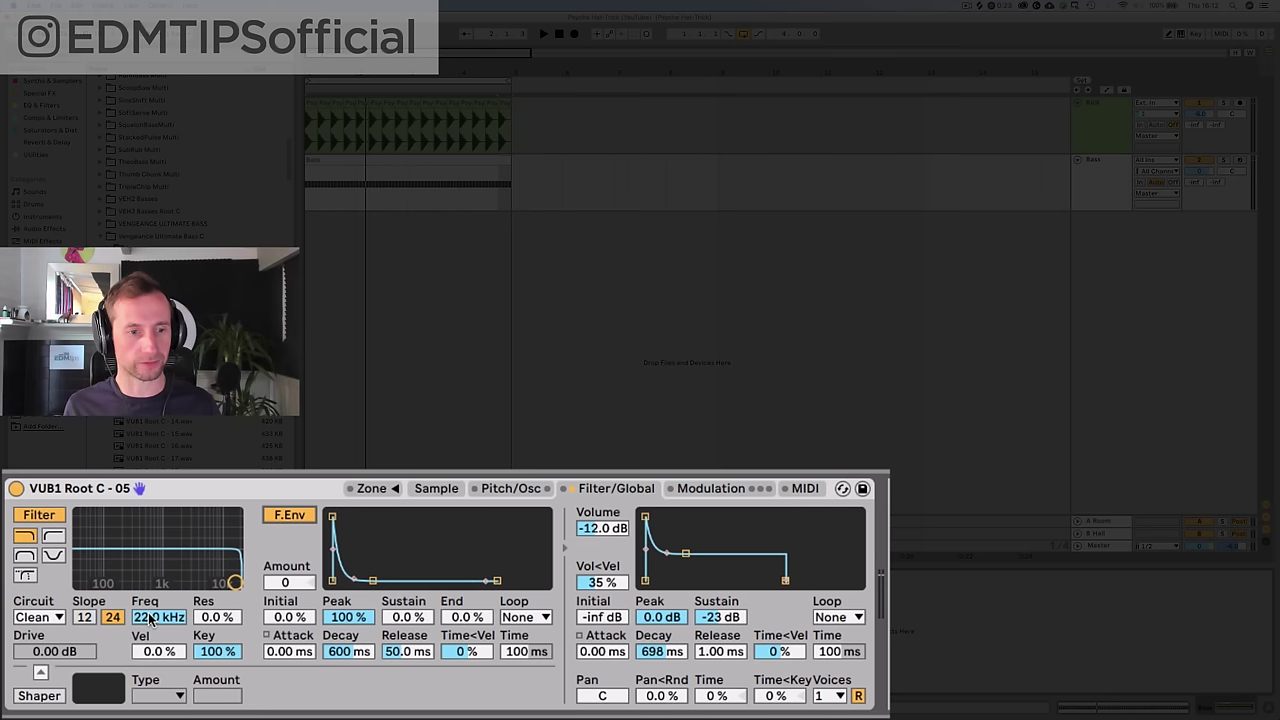
# - Set the low-pass filter to 305 Hz with 18% resonance, envelope amount 72 and 447 ms decay, and compare it against bypass
pyautogui.moveTo(162, 617)
pyautogui.mouseDown()
pyautogui.moveTo(162, 690)
pyautogui.moveTo(162, 620)
pyautogui.mouseUp()
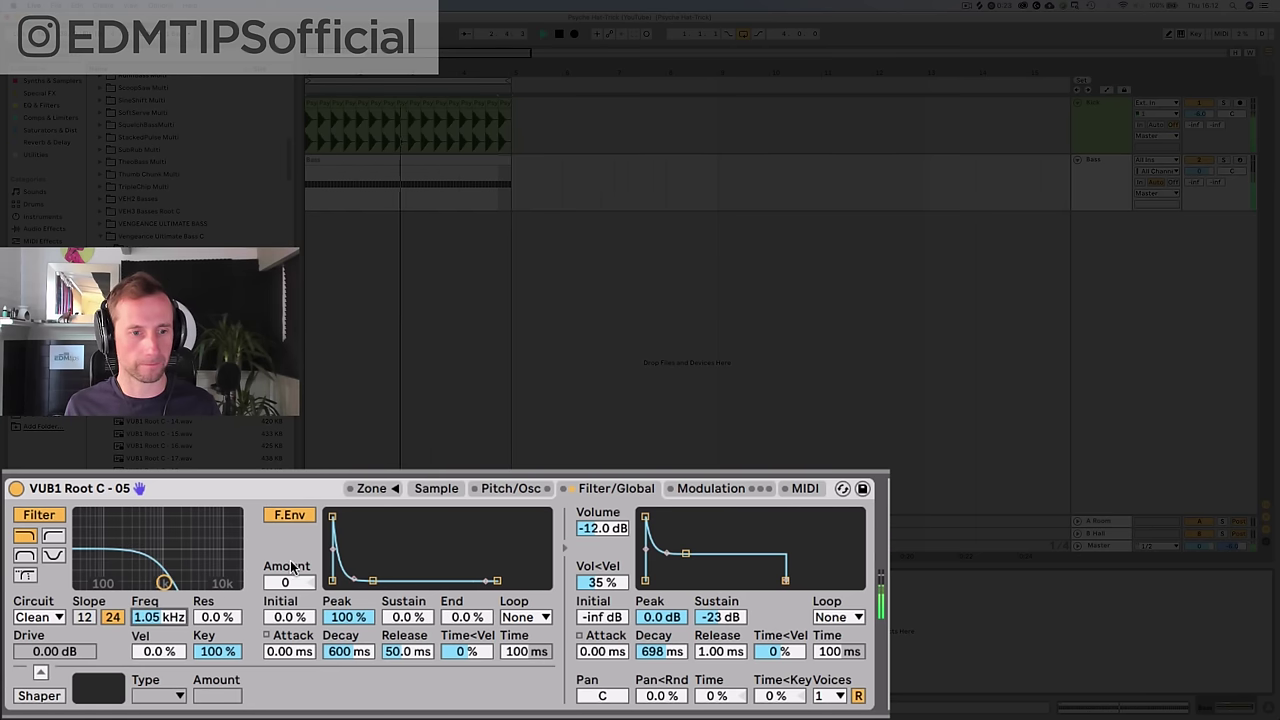
pyautogui.moveTo(287, 580); pyautogui.dragTo(287, 555)
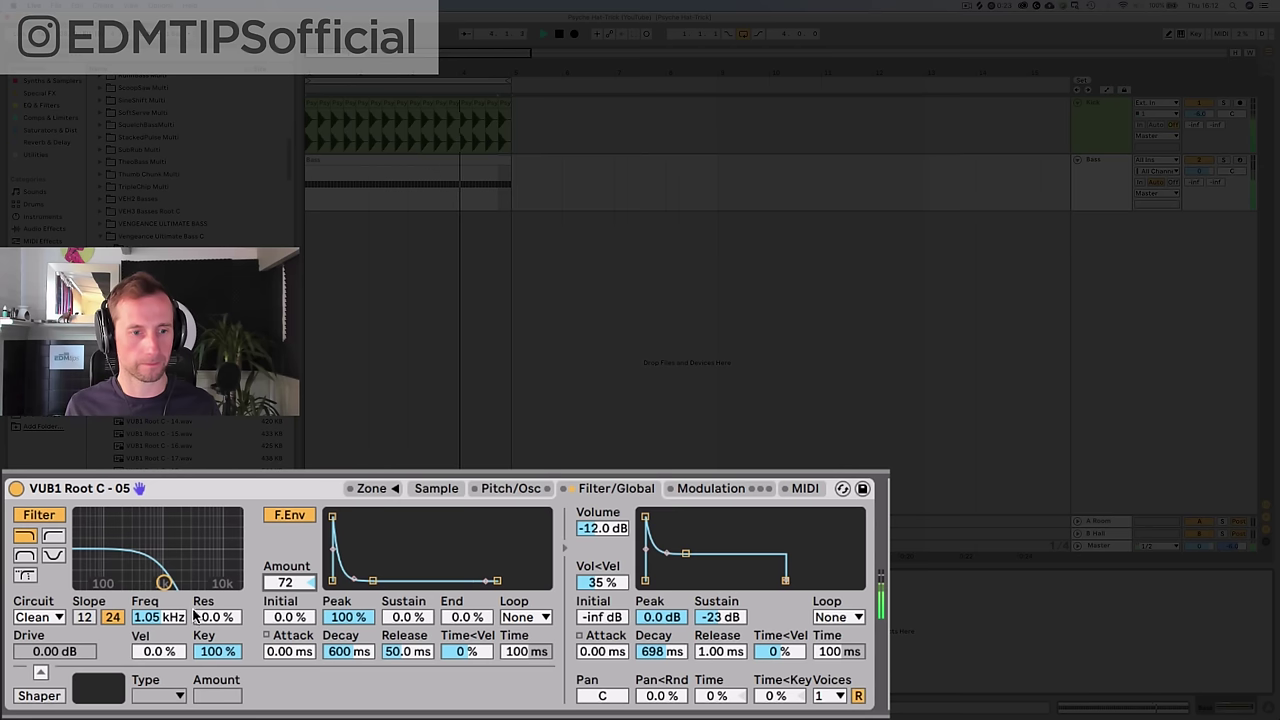
pyautogui.moveTo(190, 619)
pyautogui.mouseDown()
pyautogui.moveTo(190, 645)
pyautogui.moveTo(190, 632)
pyautogui.mouseUp()
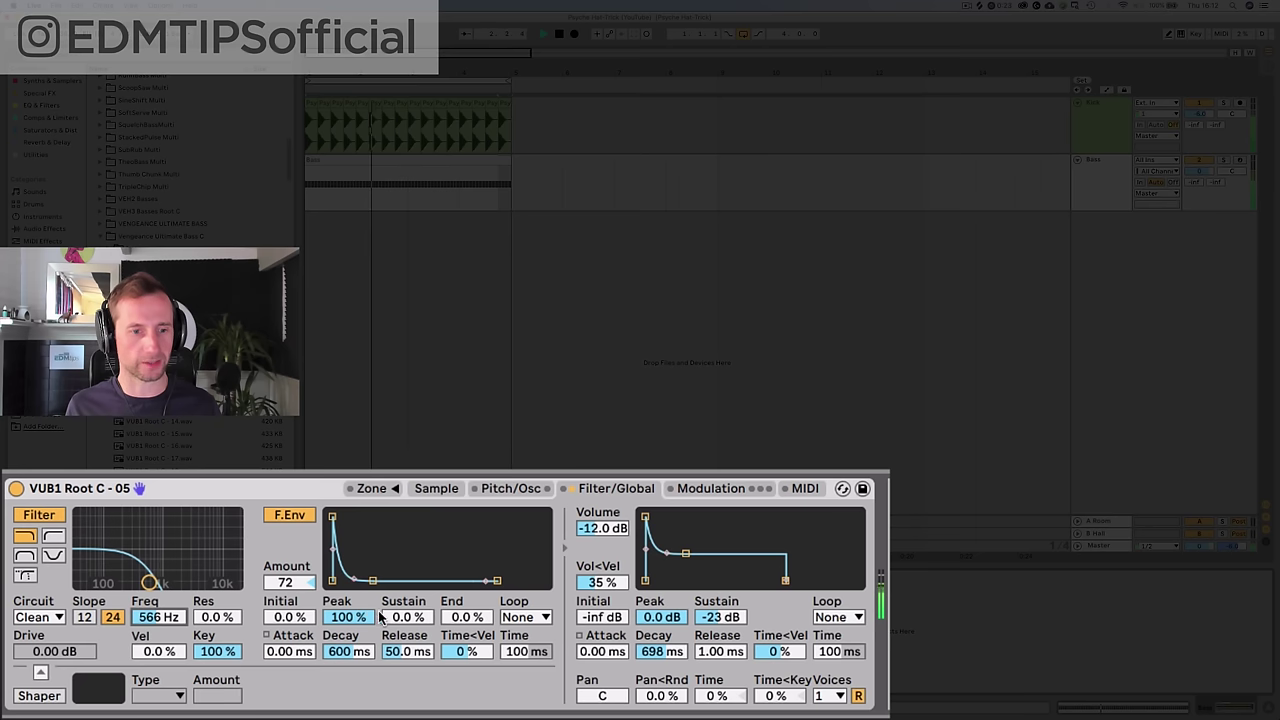
pyautogui.moveTo(358, 648)
pyautogui.mouseDown()
pyautogui.moveTo(358, 690)
pyautogui.moveTo(358, 655)
pyautogui.mouseUp()
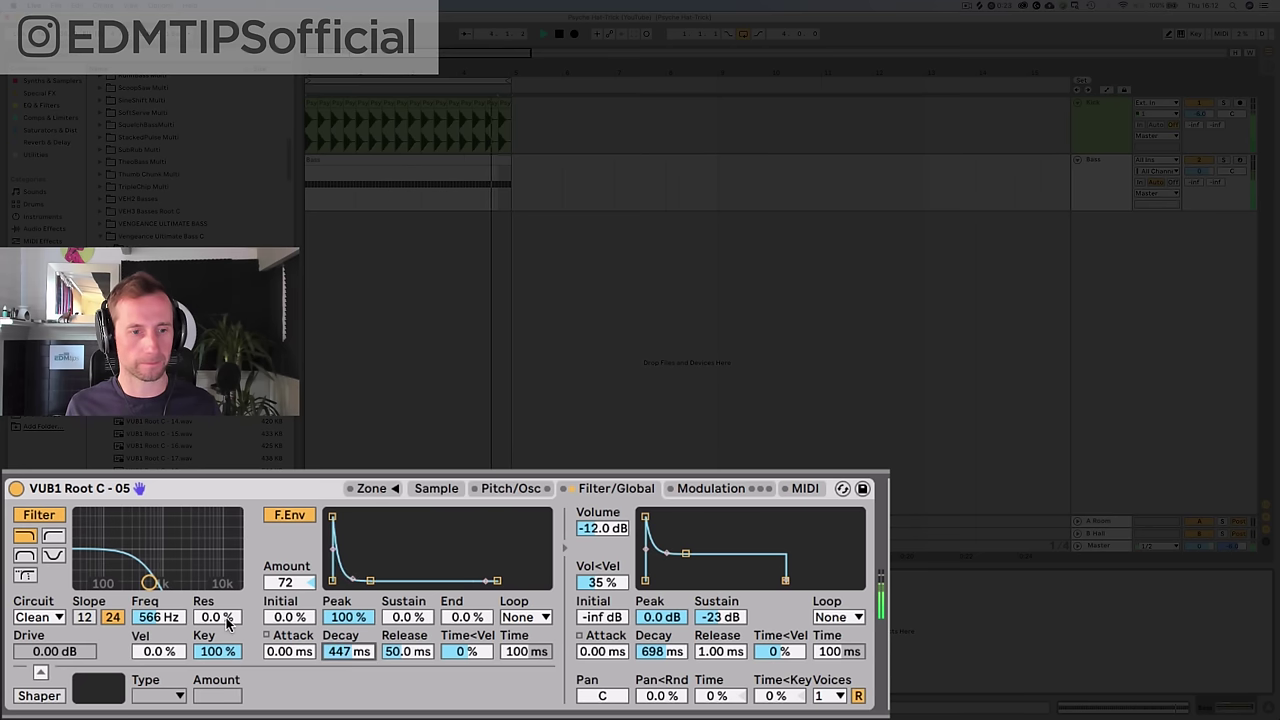
pyautogui.moveTo(228, 622); pyautogui.dragTo(228, 575)
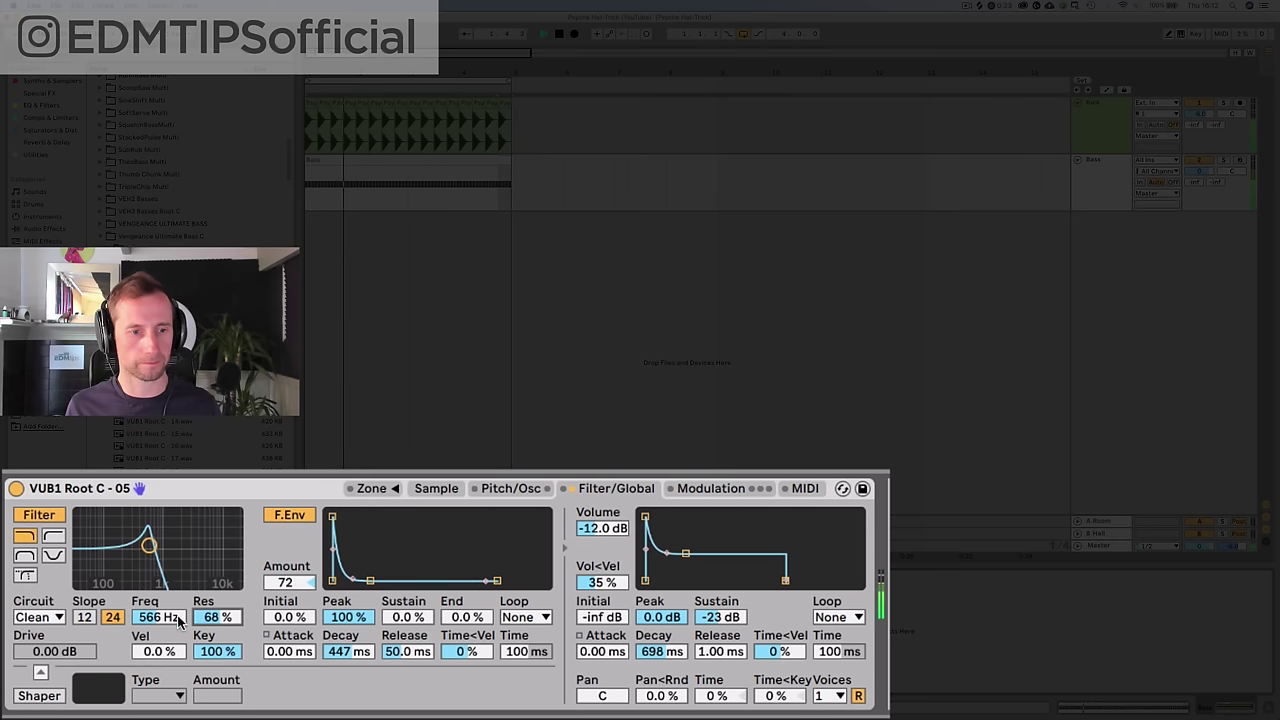
pyautogui.moveTo(165, 620); pyautogui.dragTo(208, 670)
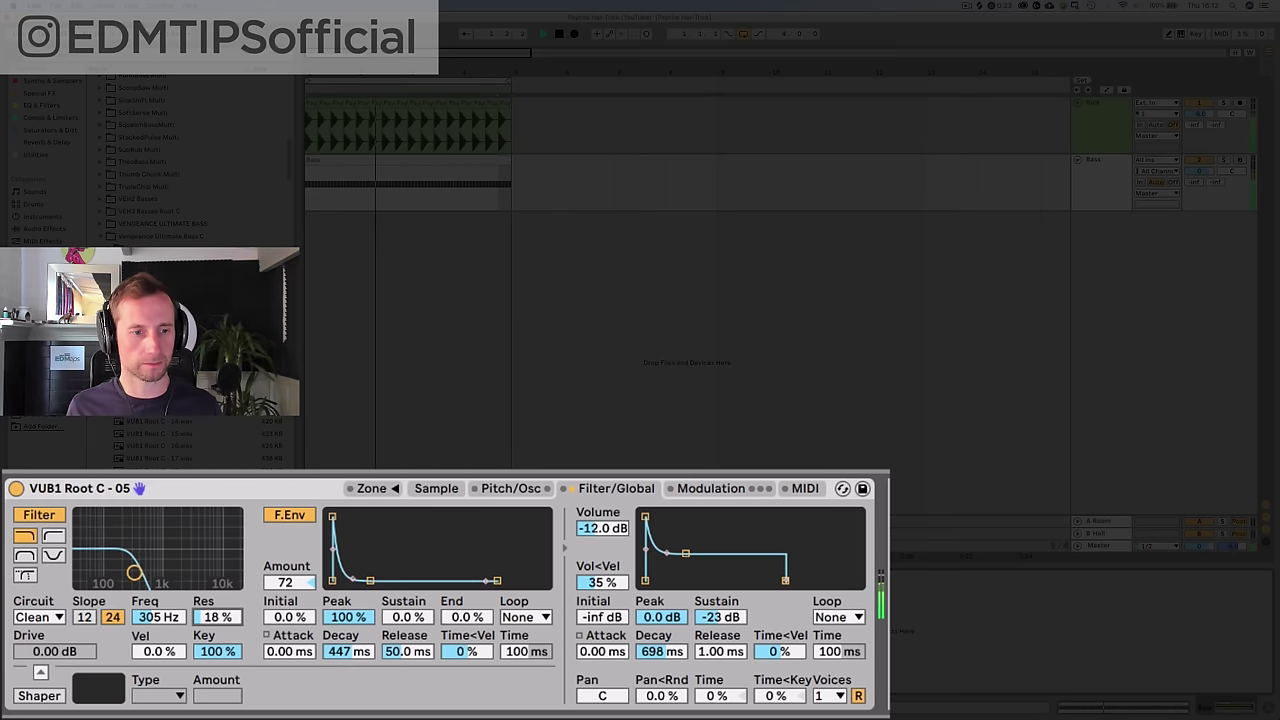
pyautogui.click(33, 515)
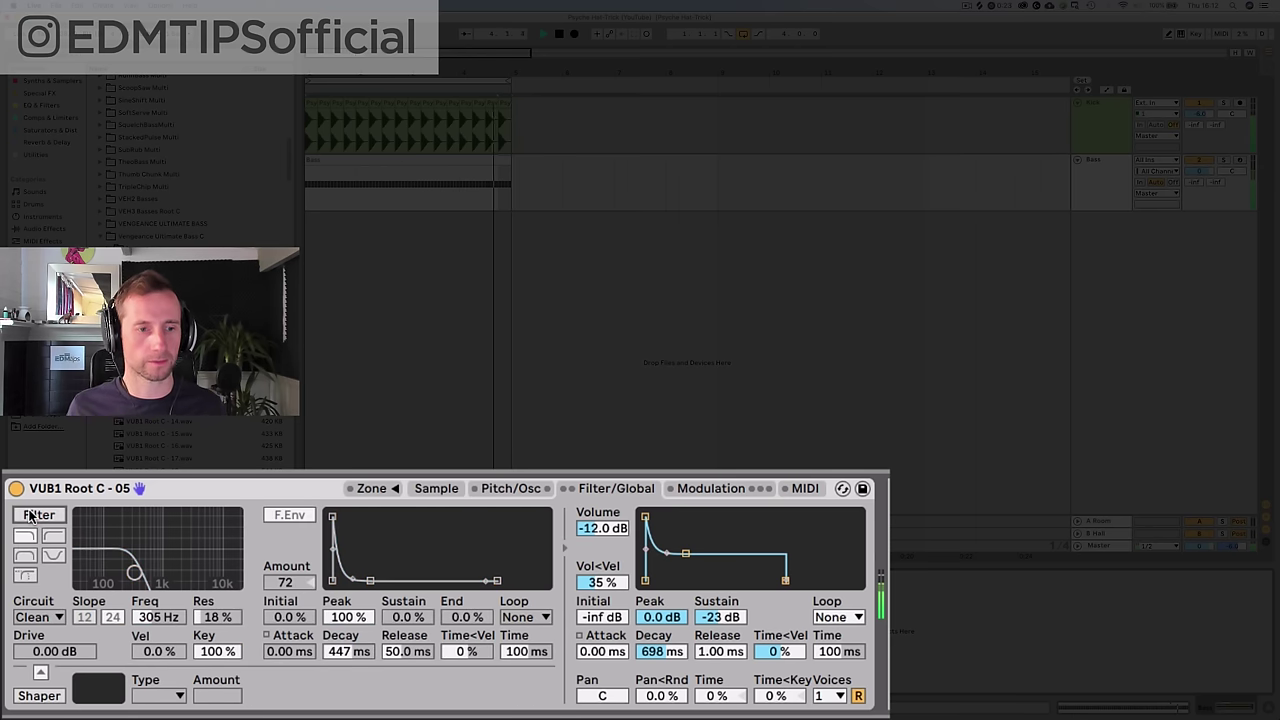
pyautogui.click(31, 515)
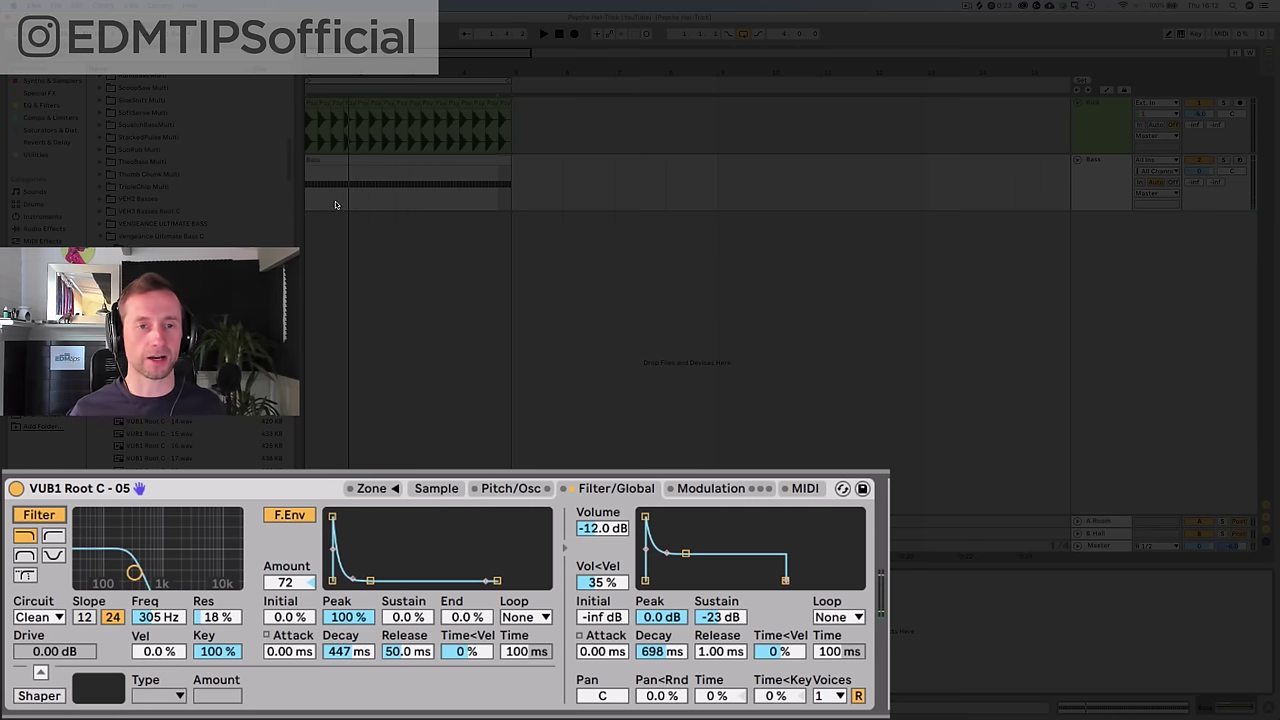
# - Shorten all the notes in the Bass clip slightly so small gaps separate them, using a fine grid during playback
pyautogui.click(340, 157)
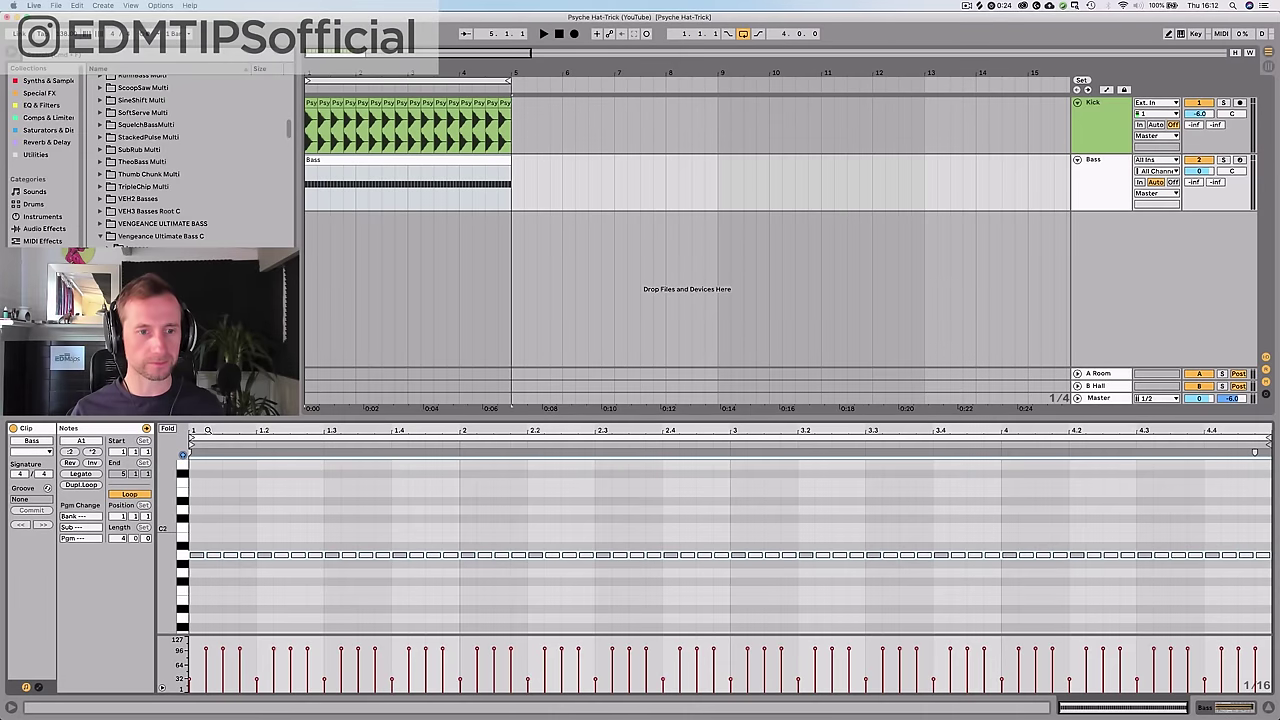
pyautogui.moveTo(208, 430)
pyautogui.mouseDown()
pyautogui.moveTo(206, 500)
pyautogui.moveTo(254, 485)
pyautogui.moveTo(237, 475)
pyautogui.moveTo(230, 430)
pyautogui.mouseUp()
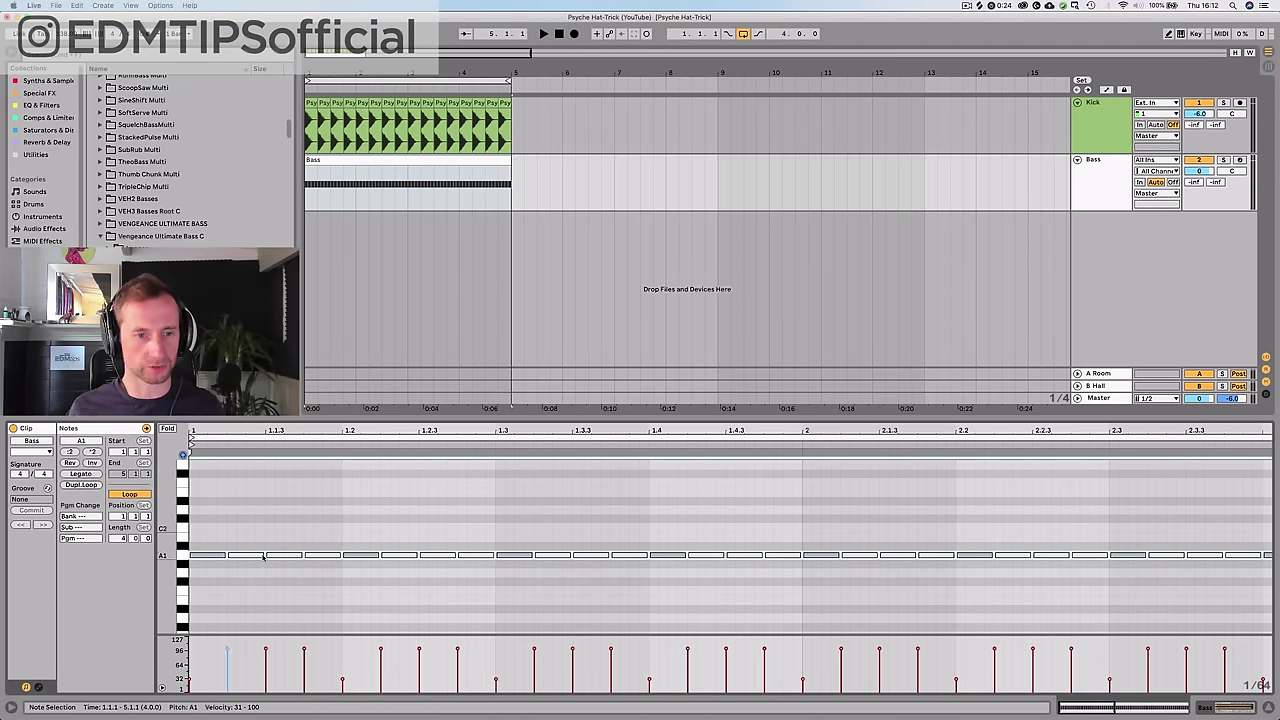
pyautogui.press('space')
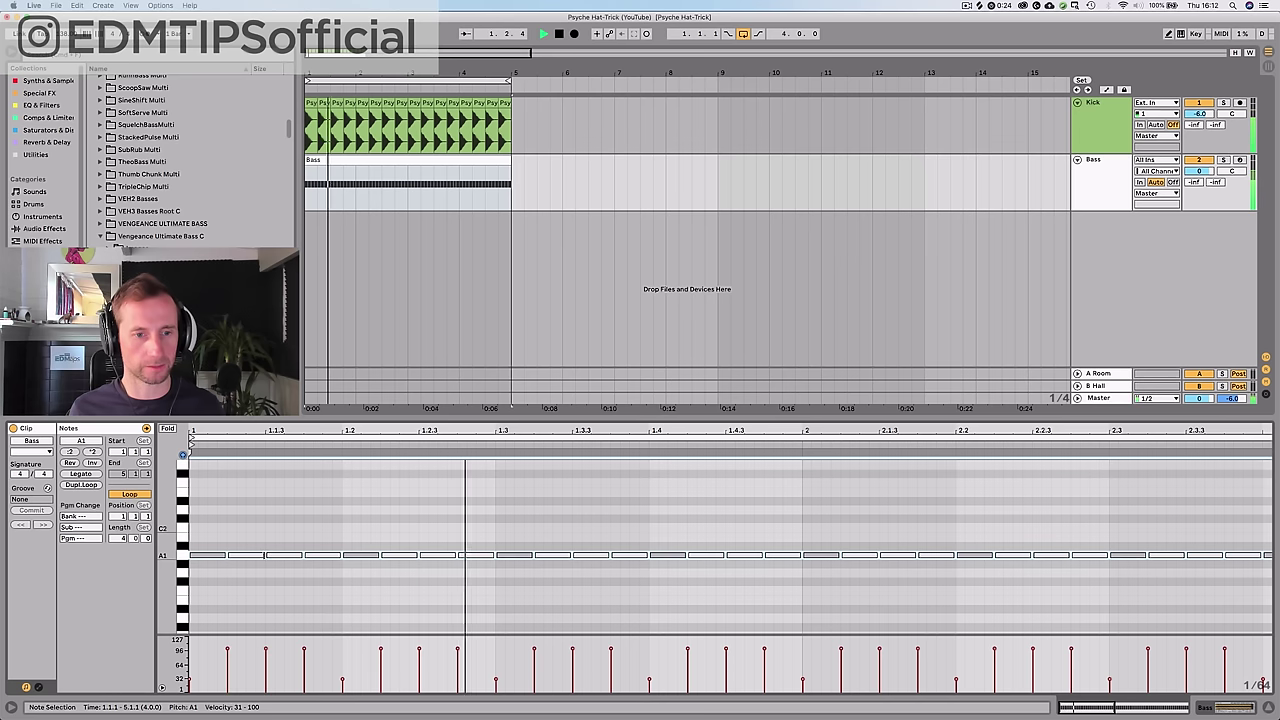
pyautogui.moveTo(263, 556)
pyautogui.mouseDown()
pyautogui.moveTo(232, 555)
pyautogui.moveTo(253, 557)
pyautogui.mouseUp()
# - Set the release of Sampler's volume envelope to 17.1 ms while the loop plays
pyautogui.hotkey('shift', 'Tab')
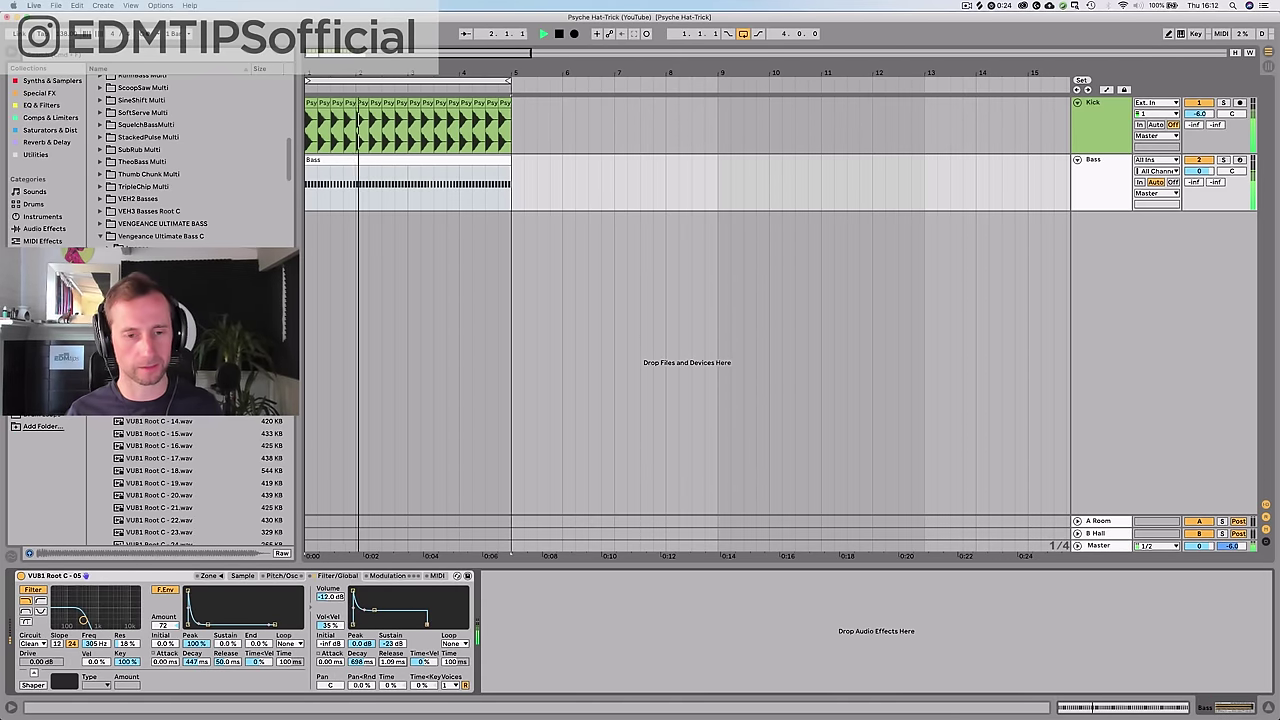
pyautogui.moveTo(392, 661); pyautogui.dragTo(392, 636)
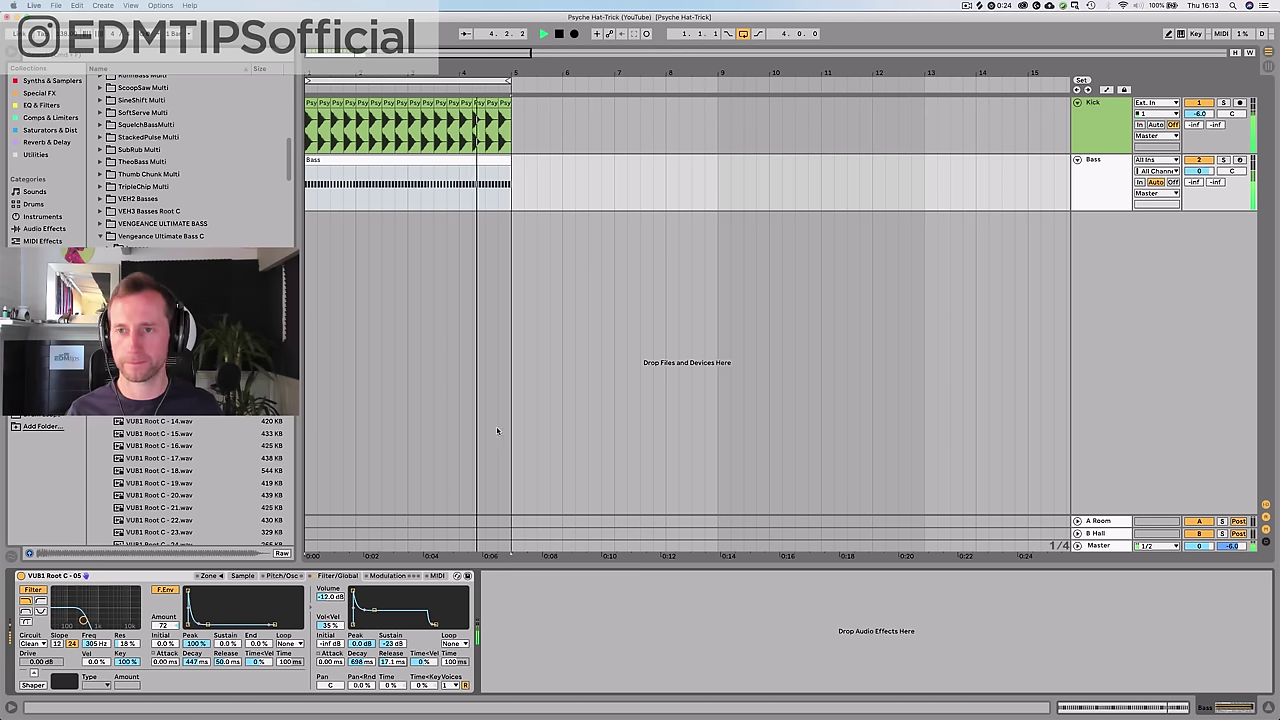
pyautogui.press('space')
# - Hot-swap the sample in the Bass track's Sampler to VUB1 Root C - 07, stepping through the folder during playback
pyautogui.click(1085, 164)
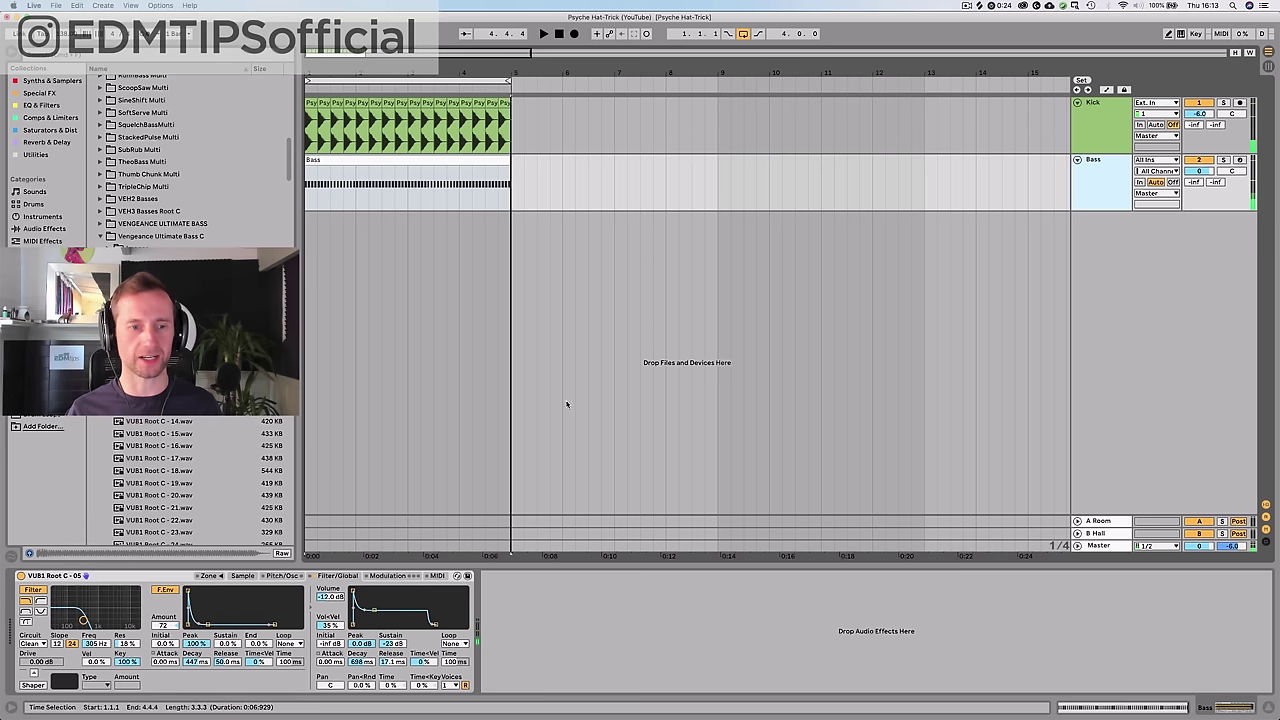
pyautogui.click(242, 575)
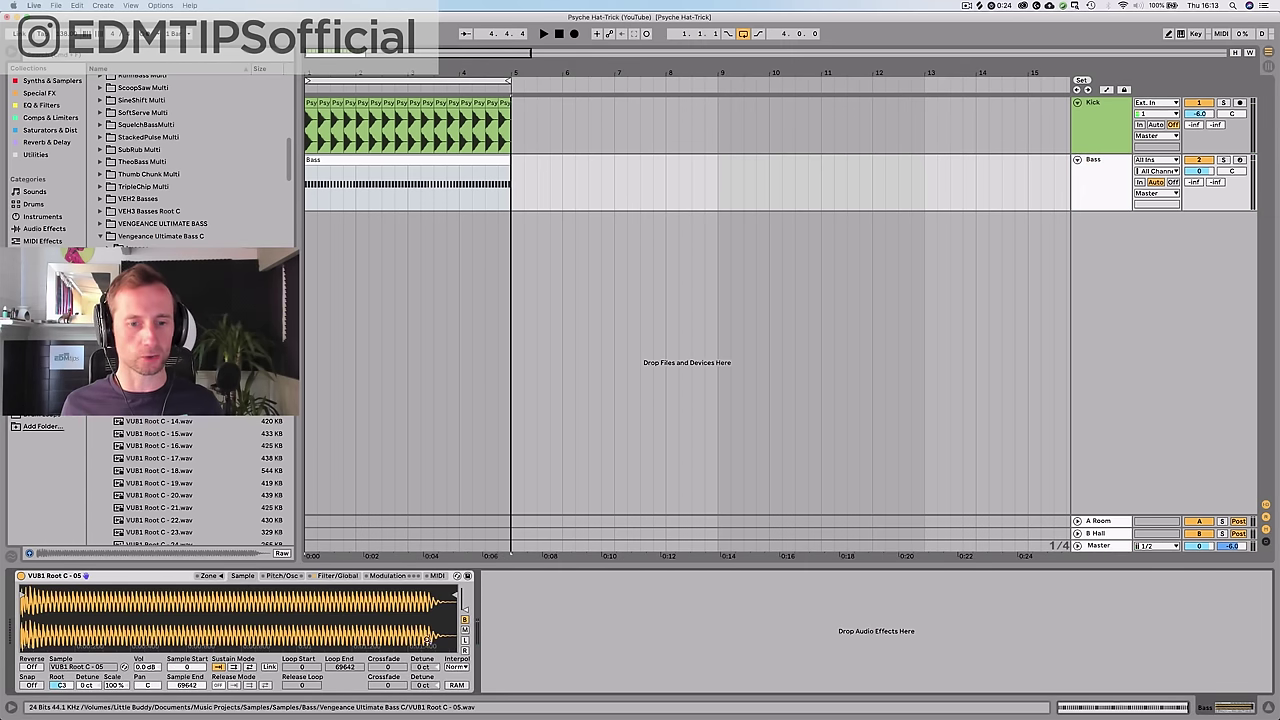
pyautogui.click(457, 576)
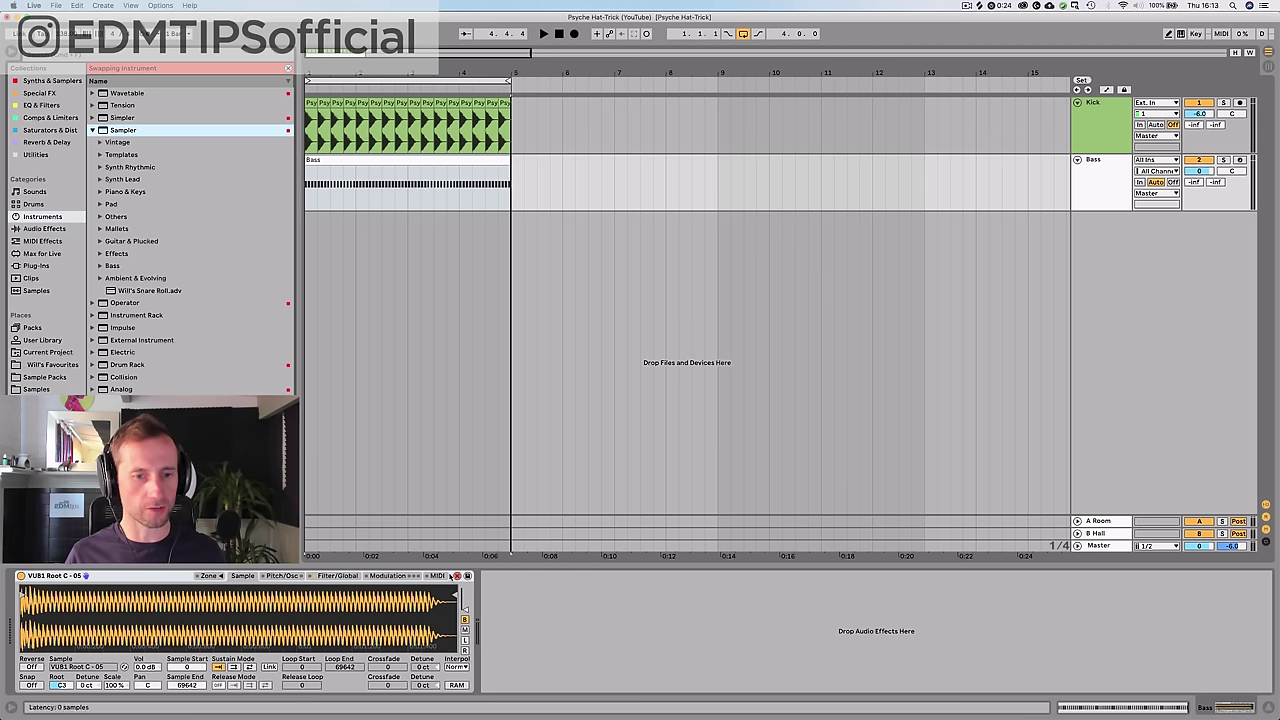
pyautogui.click(457, 576)
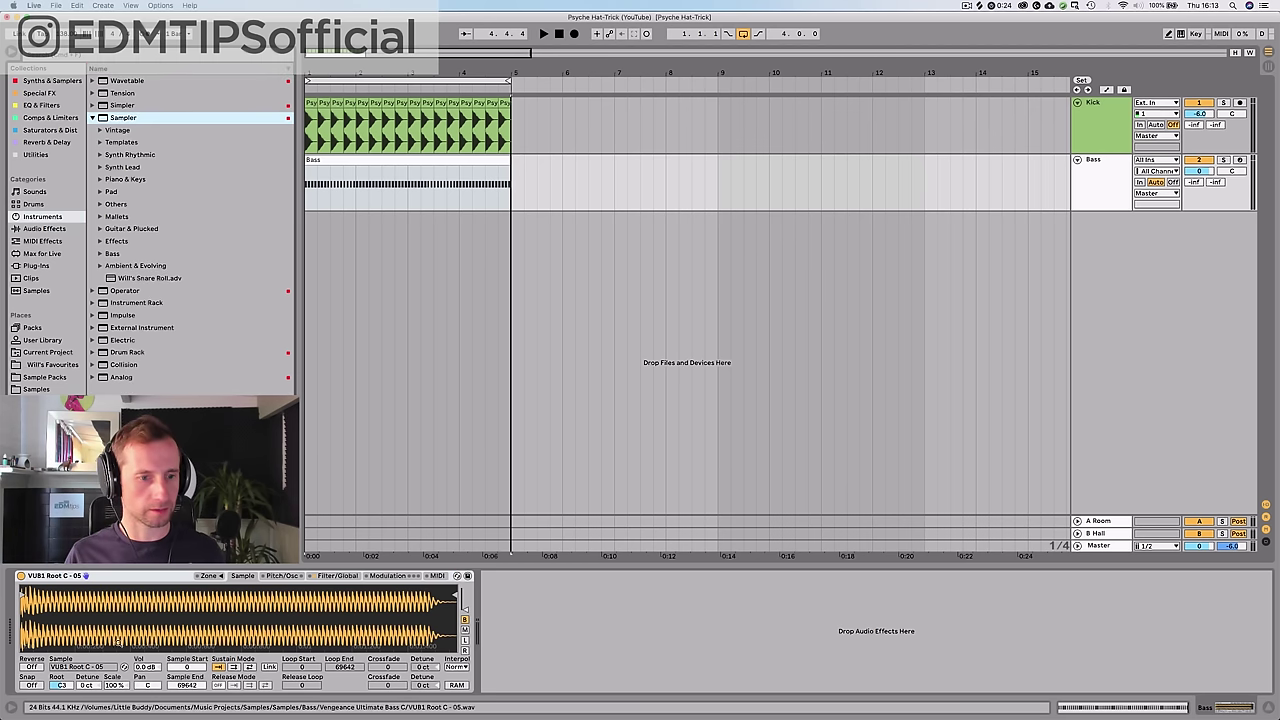
pyautogui.click(124, 667)
pyautogui.press('space')
pyautogui.scroll(-3, 143, 240)
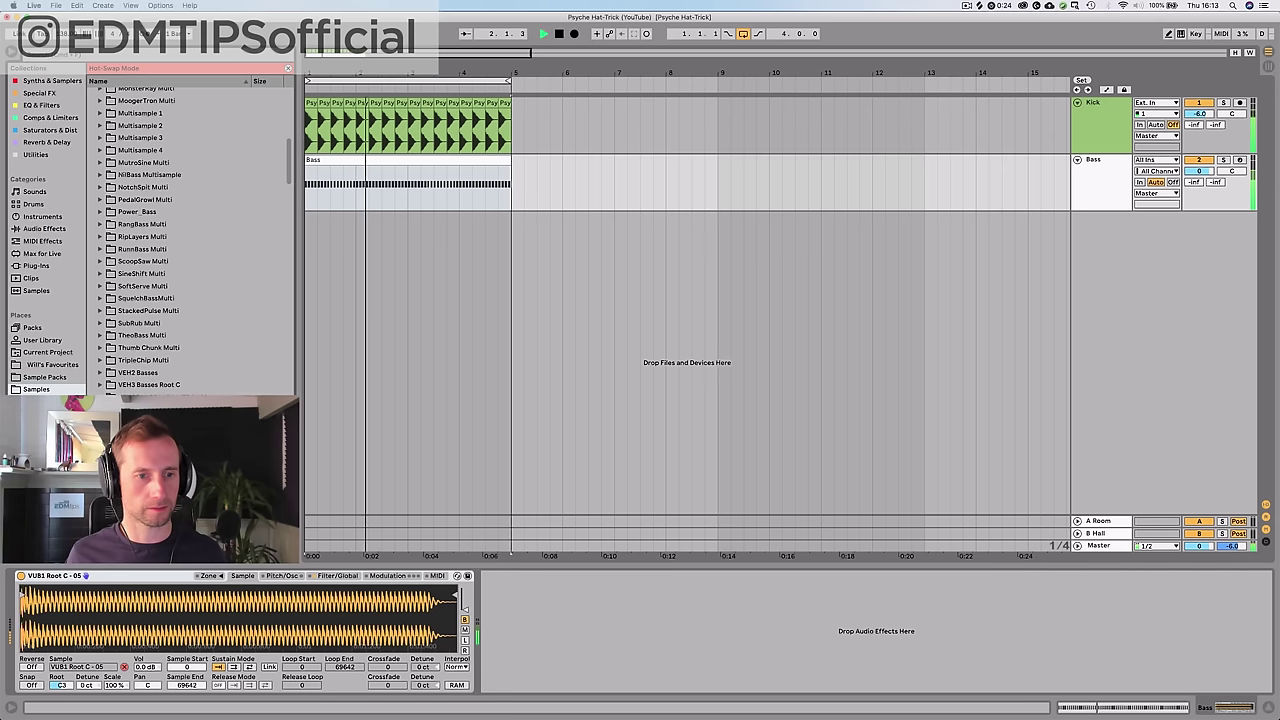
pyautogui.press('Down')
pyautogui.press('Return')
pyautogui.press('Down')
pyautogui.press('Return')
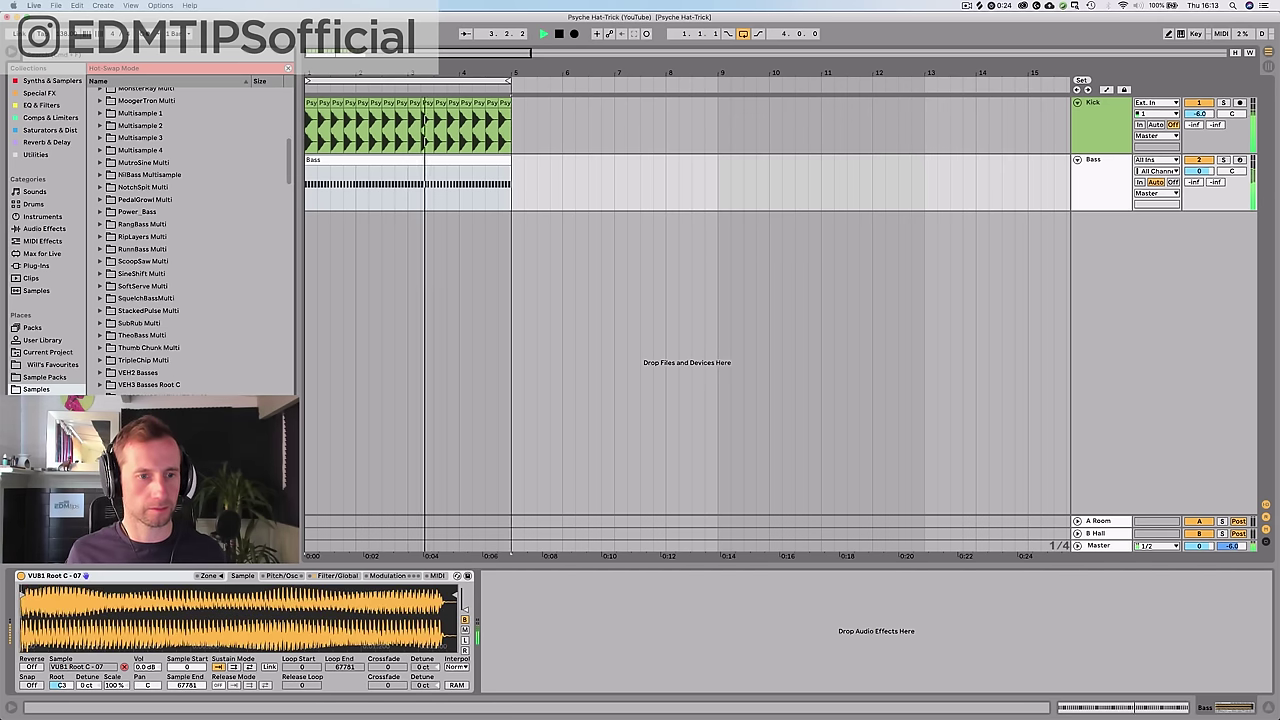
# - Audition neighbouring samples in the Bass track's Sampler during playback, settle on VUB1 Root C - 05 and end hot-swapping
pyautogui.press('Down')
pyautogui.press('Return')
pyautogui.press('Down')
pyautogui.press('Return')
pyautogui.press('Down')
pyautogui.press('Return')
pyautogui.press('Up')
pyautogui.press('Return')
pyautogui.press('Up')
pyautogui.press('Return')
pyautogui.press('Up')
pyautogui.press('Return')
pyautogui.press('Up')
pyautogui.press('Return')
pyautogui.press('Up')
pyautogui.press('Return')
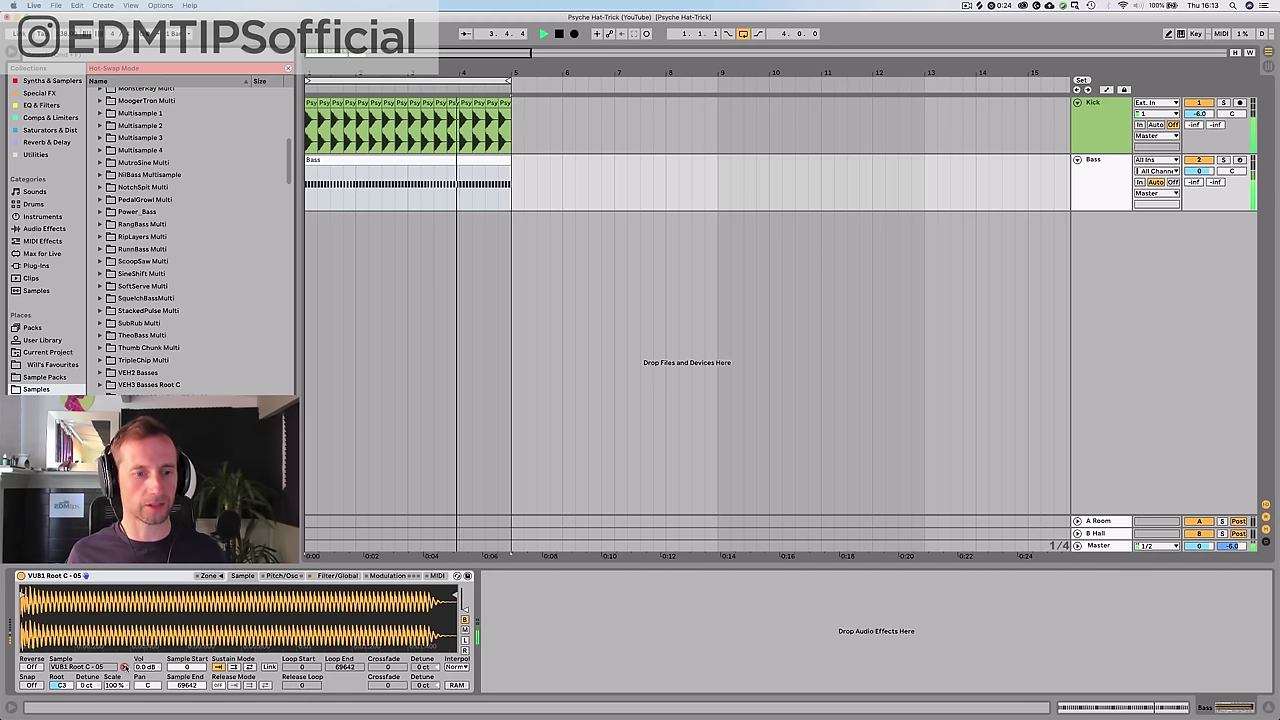
pyautogui.press('space')
pyautogui.click(125, 667)
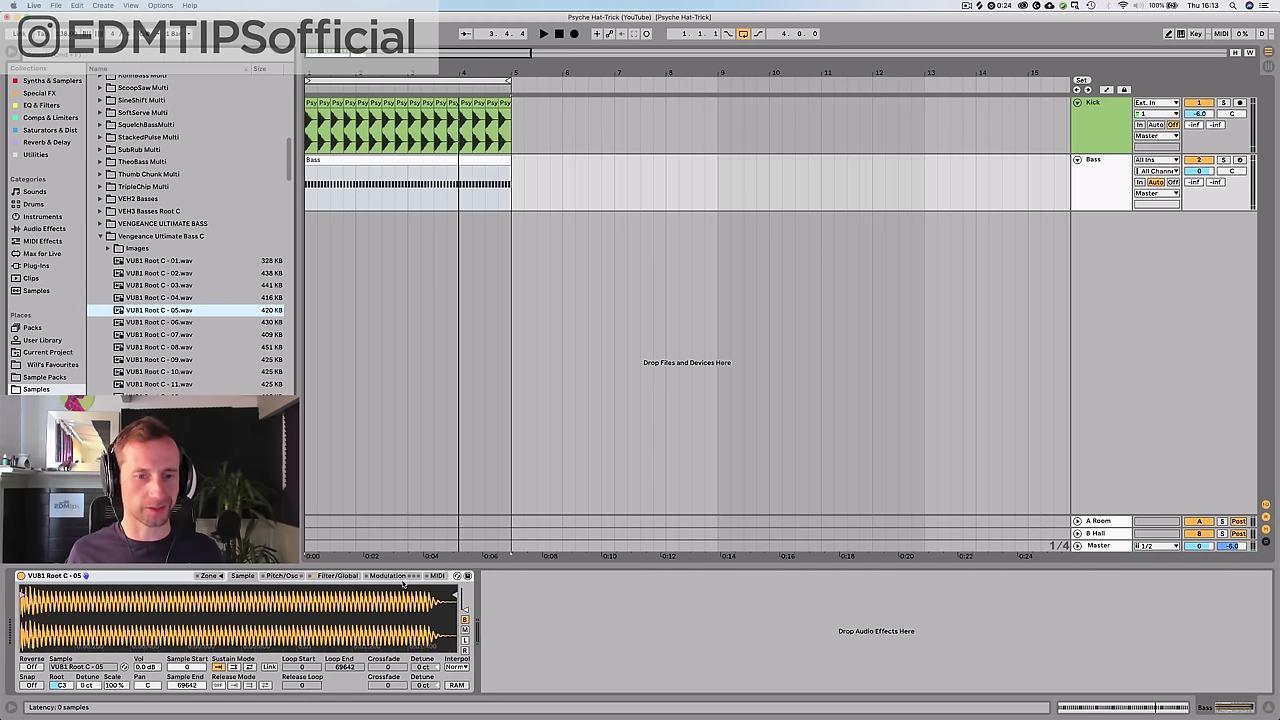
# - Set the release of Sampler's volume envelope to 33.9 ms while the loop plays
pyautogui.click(404, 585)
pyautogui.press('space')
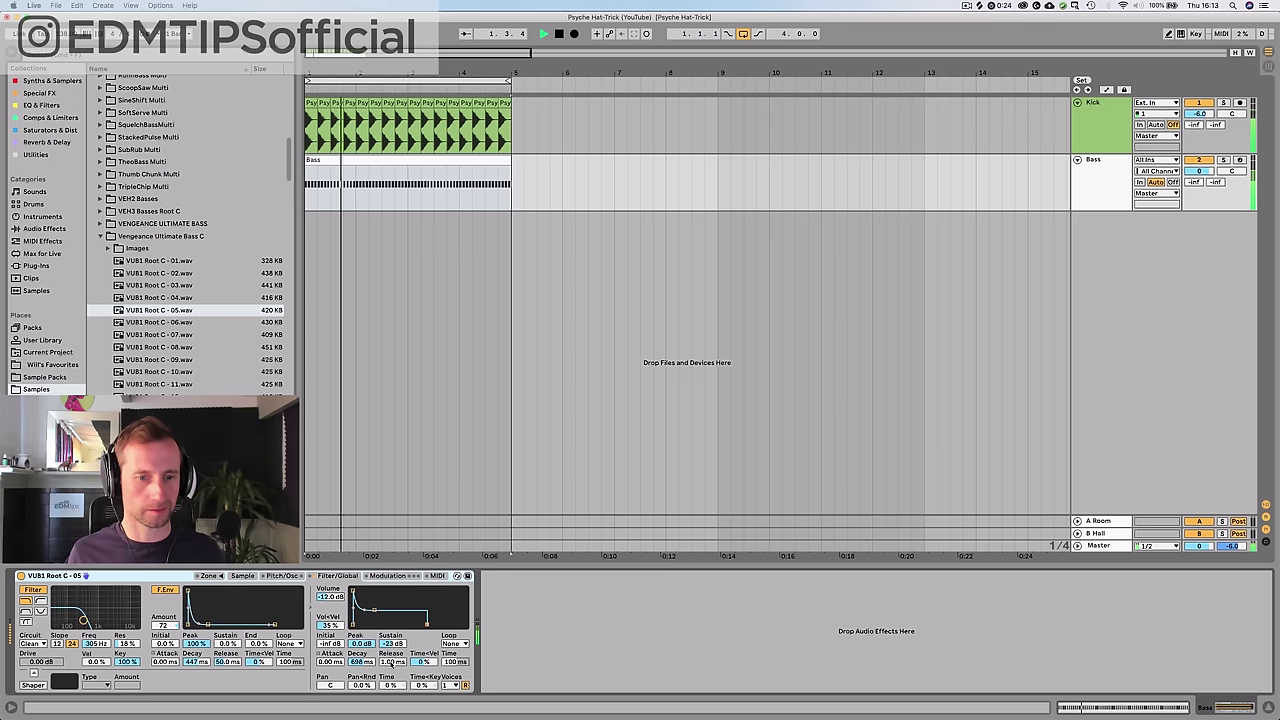
pyautogui.moveTo(392, 661)
pyautogui.mouseDown()
pyautogui.moveTo(392, 631)
pyautogui.moveTo(383, 662)
pyautogui.mouseUp()
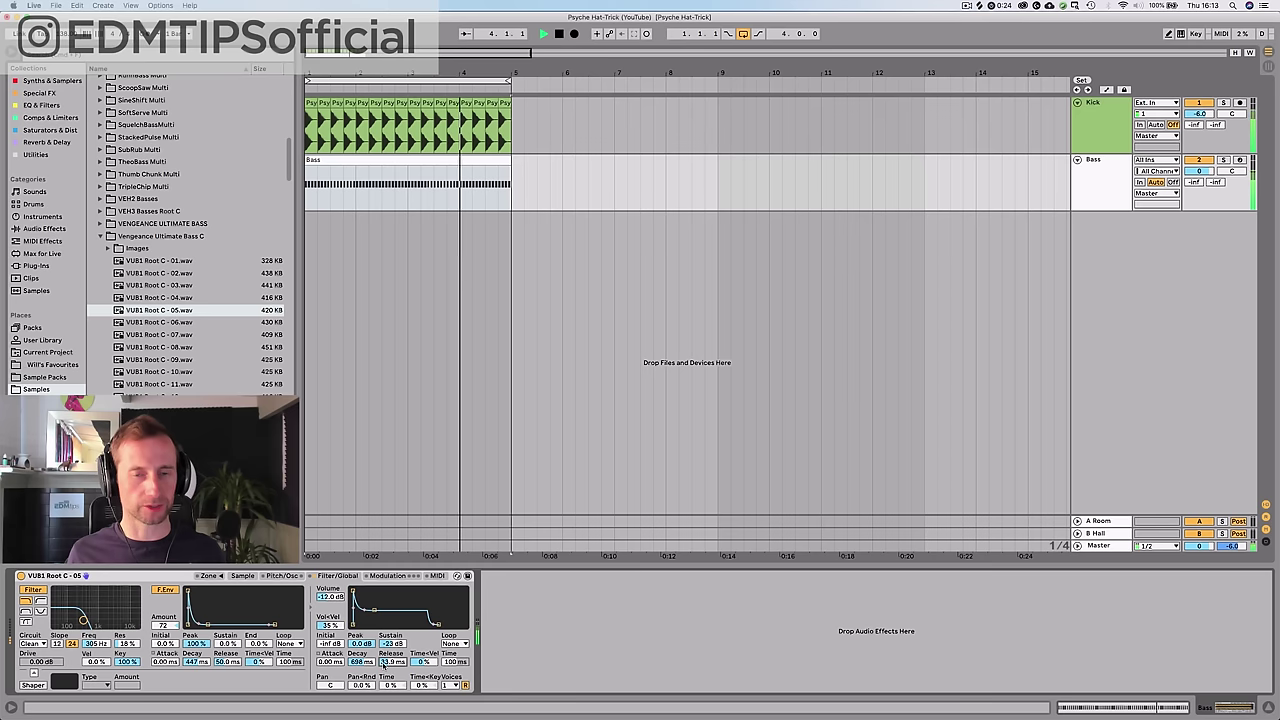
pyautogui.press('space')
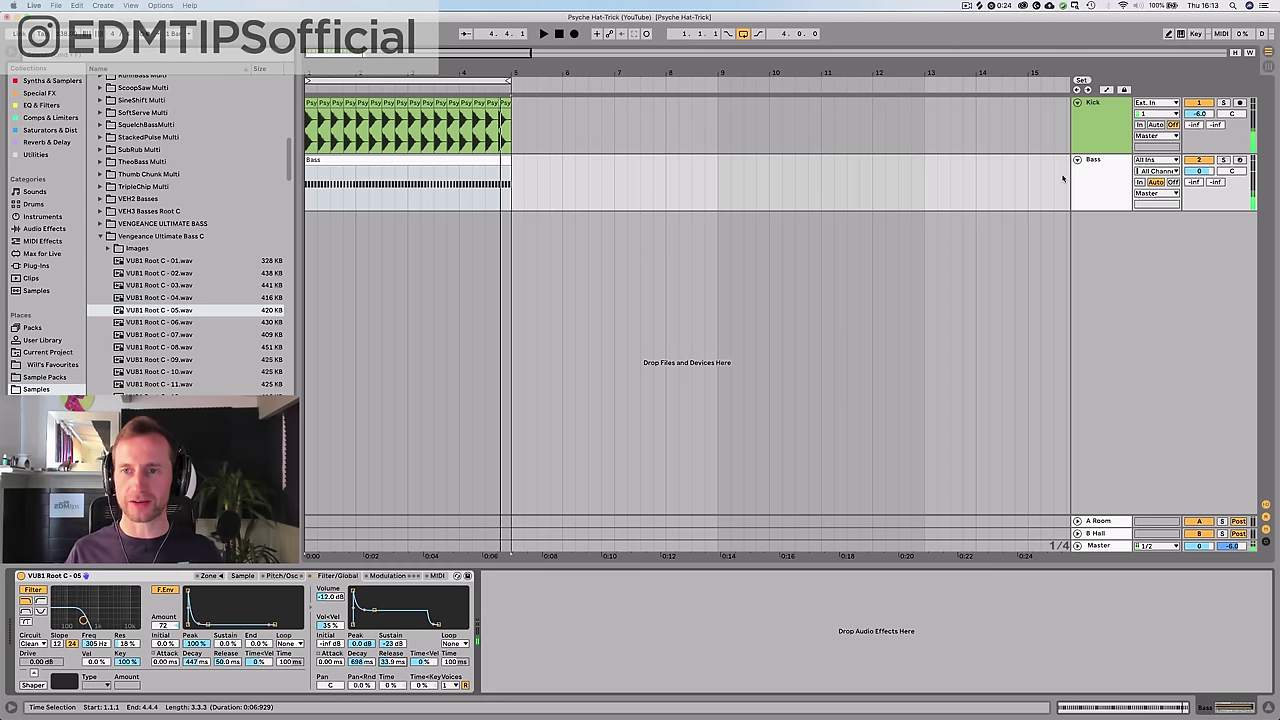
# - Duplicate the Bass track and delete Sampler from the copy
pyautogui.click(1084, 184)
pyautogui.press('super+d')
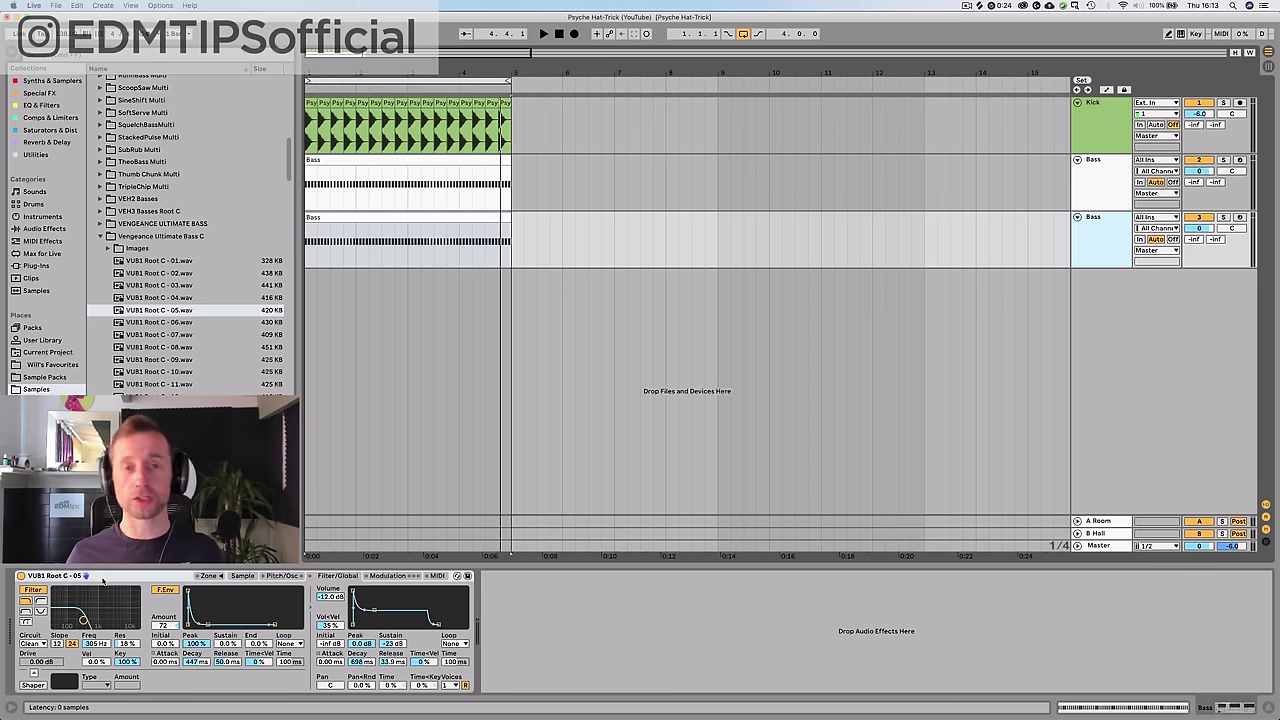
pyautogui.press('Delete')
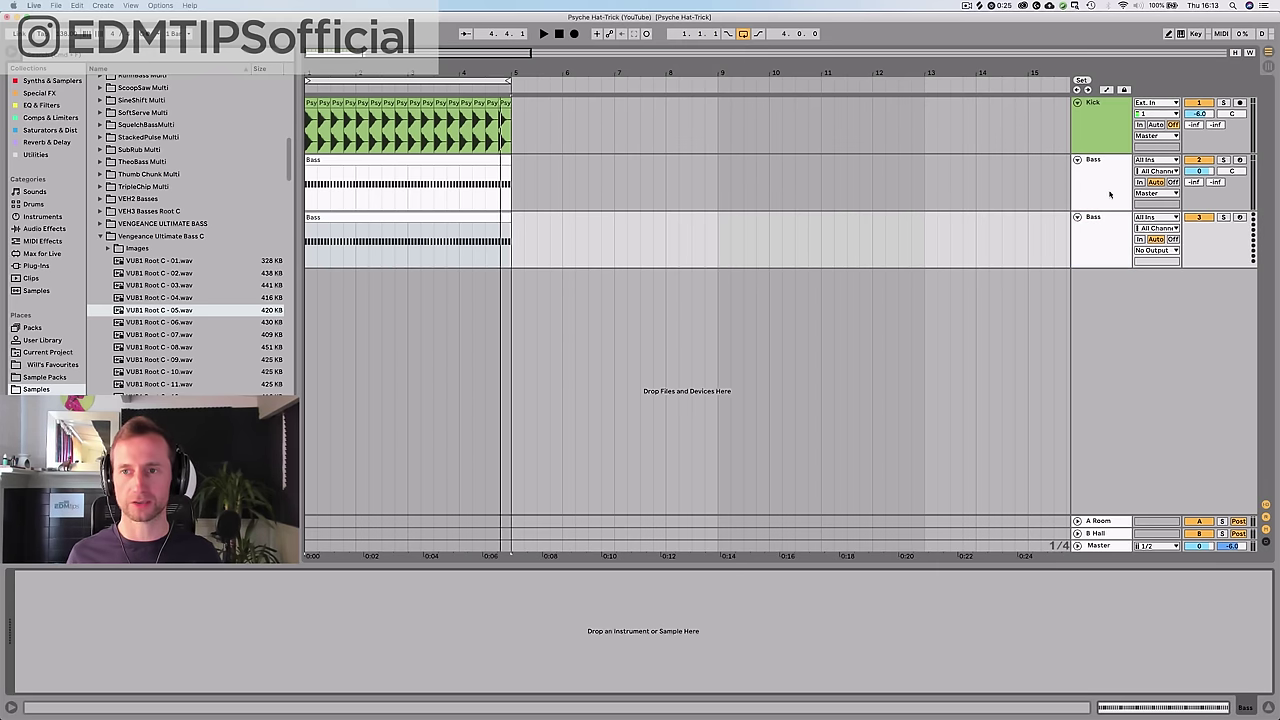
# - Mute the original Bass track and load Operator onto the duplicate track
pyautogui.click(1197, 160)
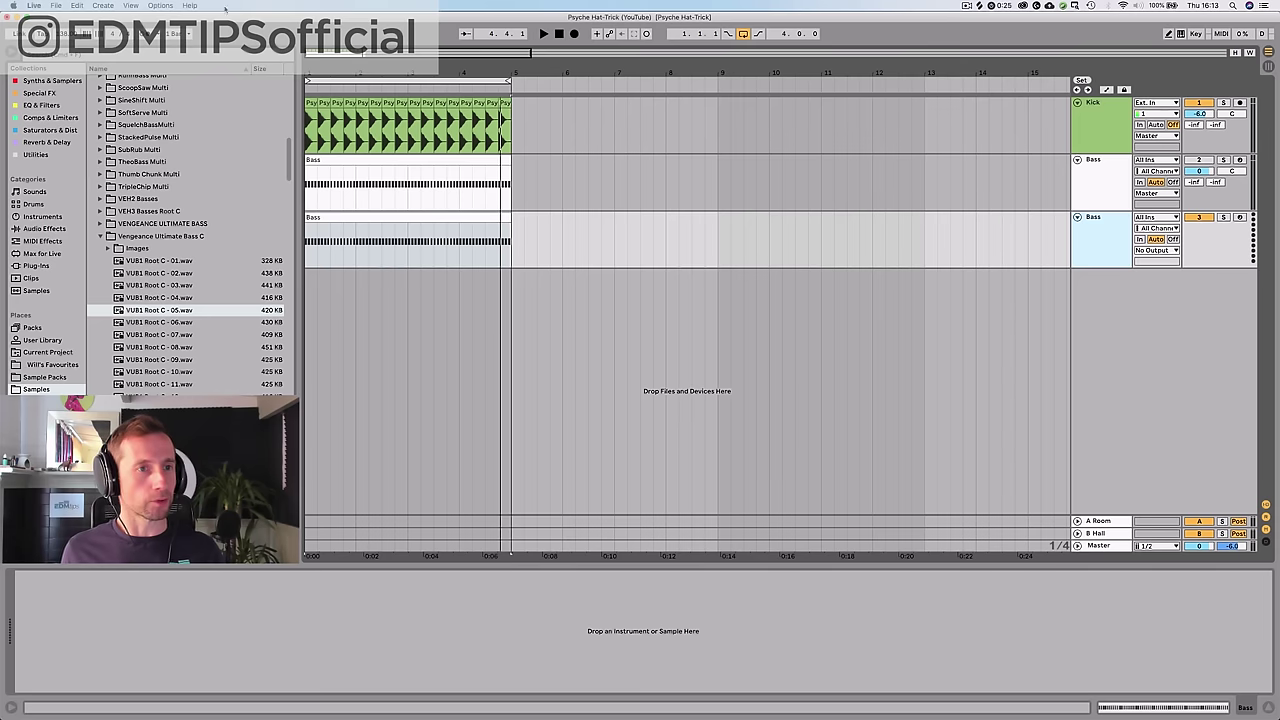
pyautogui.click(37, 80)
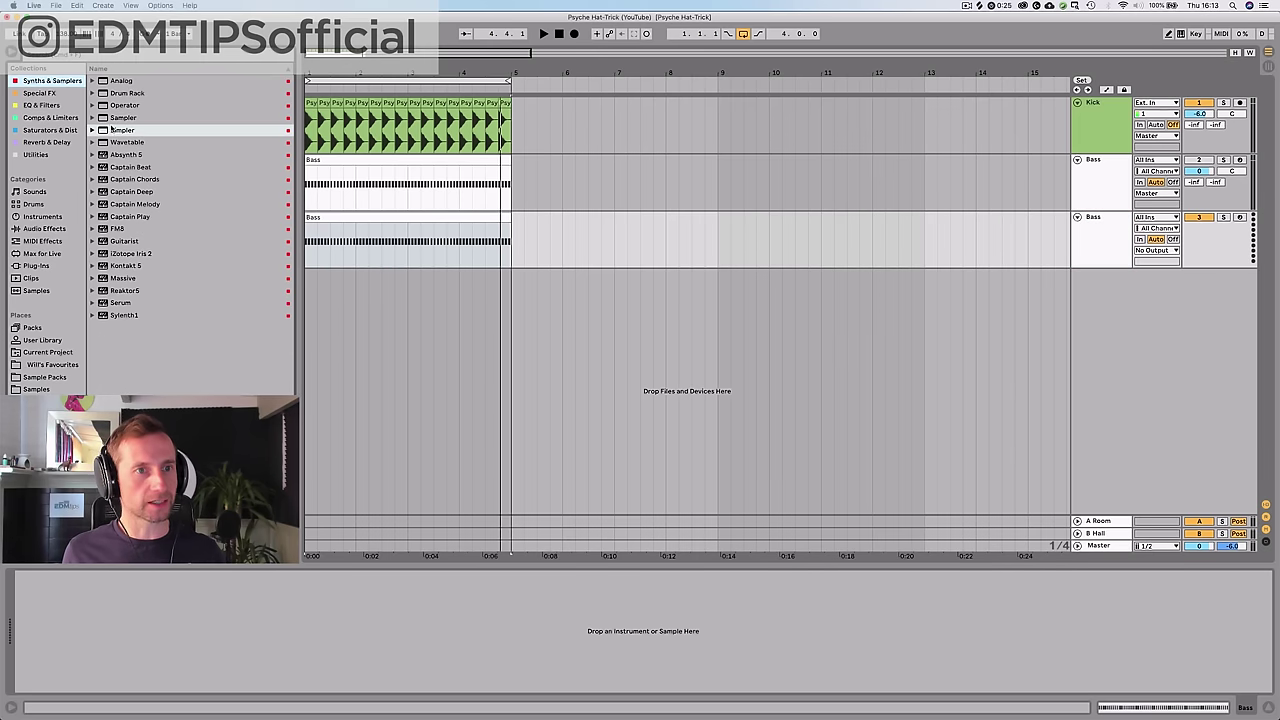
pyautogui.click(117, 105)
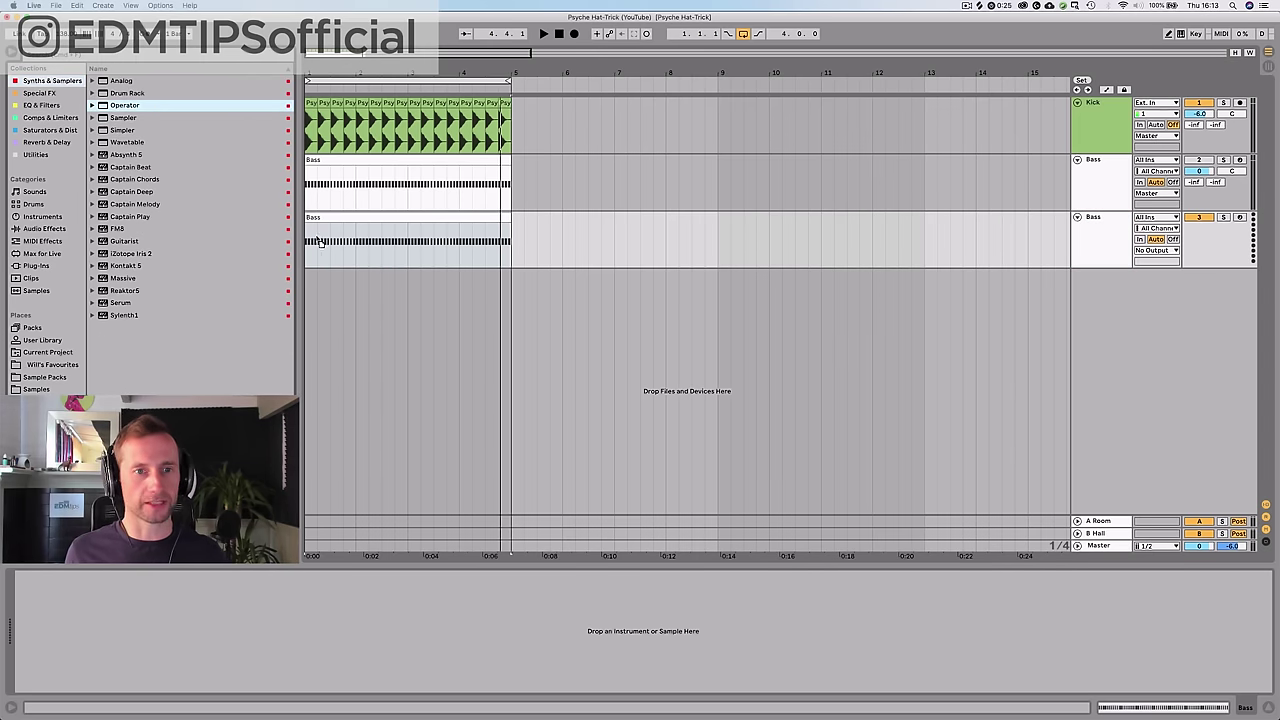
pyautogui.moveTo(320, 242); pyautogui.dragTo(317, 239)
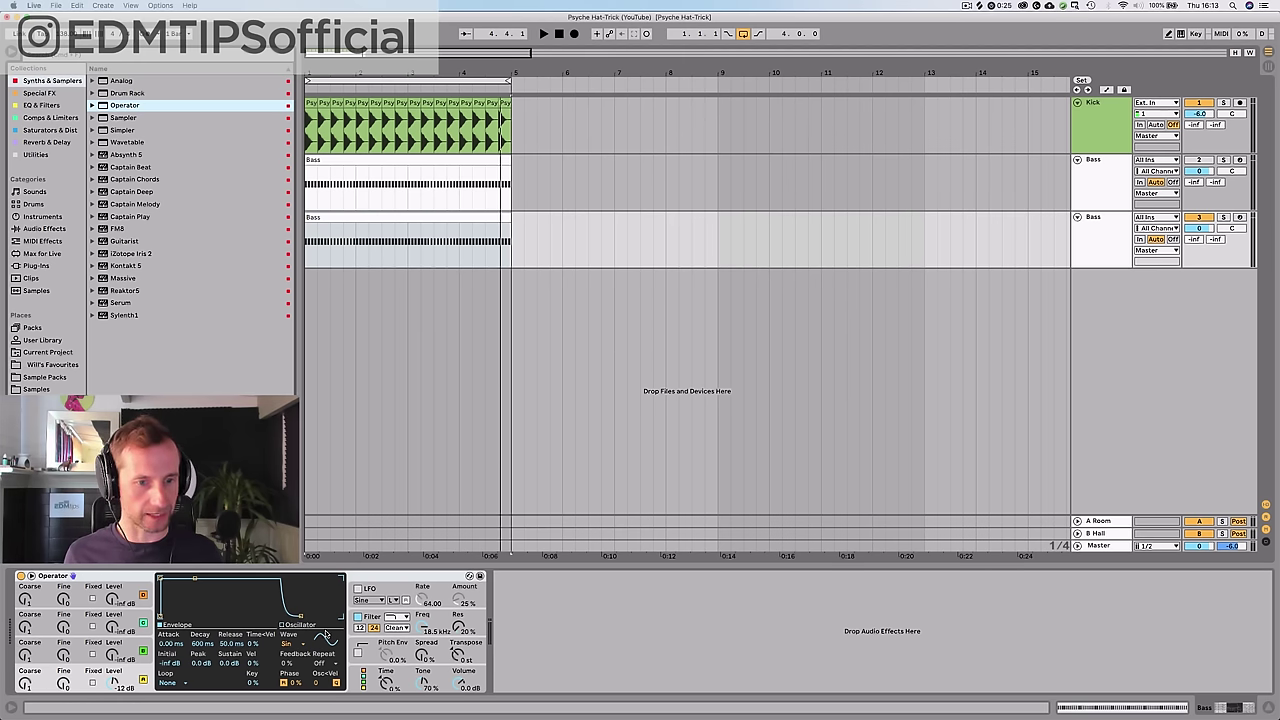
# - Set Operator's oscillator A coarse to 0.5 and its envelope to 174 ms decay, -inf dB sustain and 18.6 ms release during playback
pyautogui.press('space')
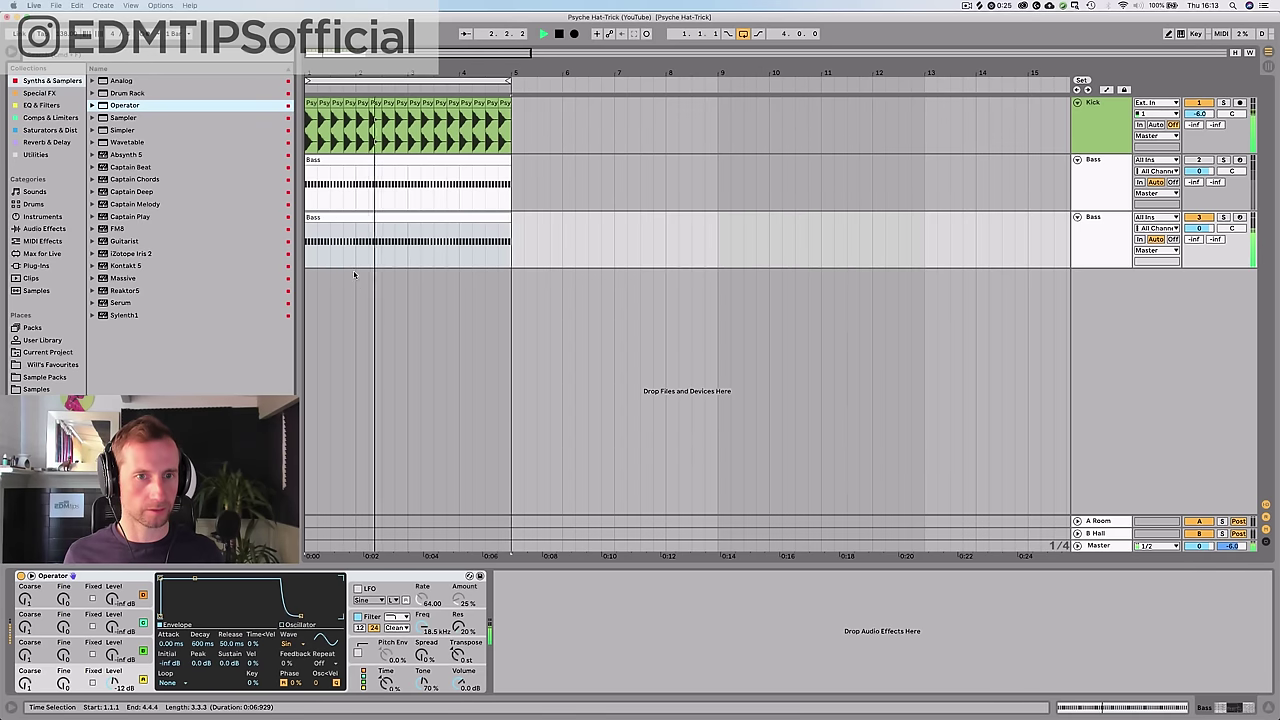
pyautogui.press('space')
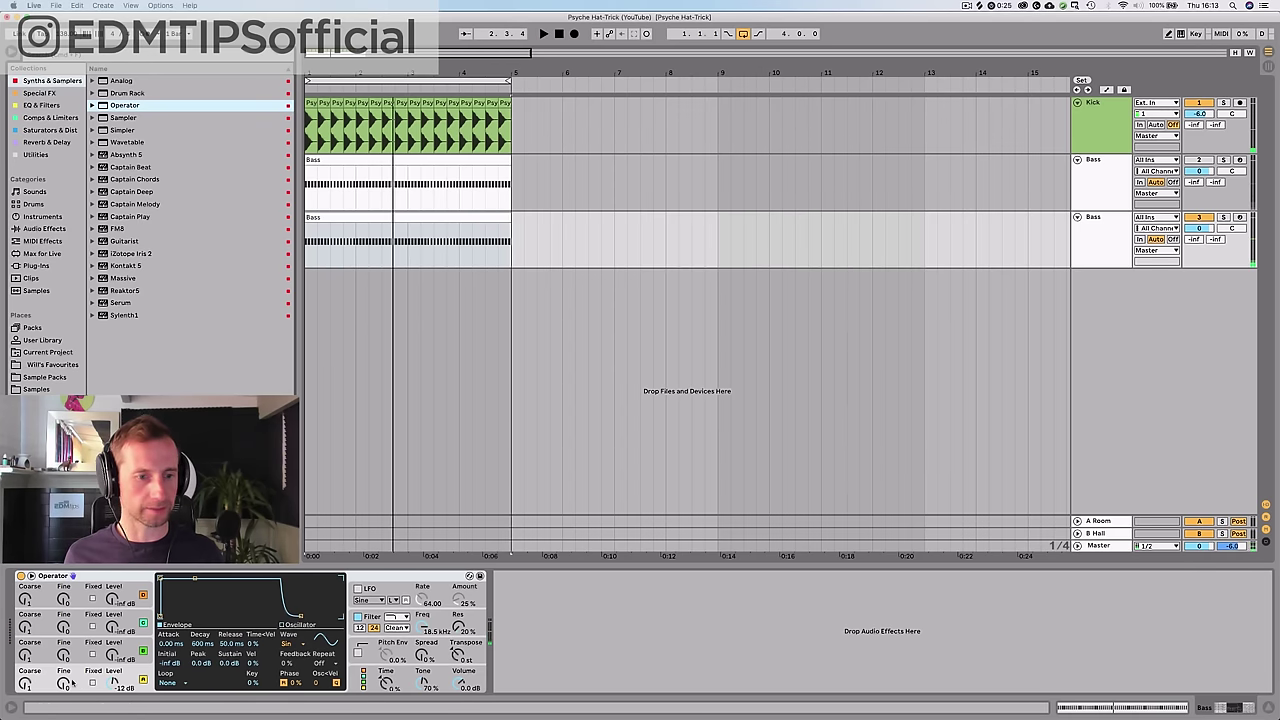
pyautogui.press('space')
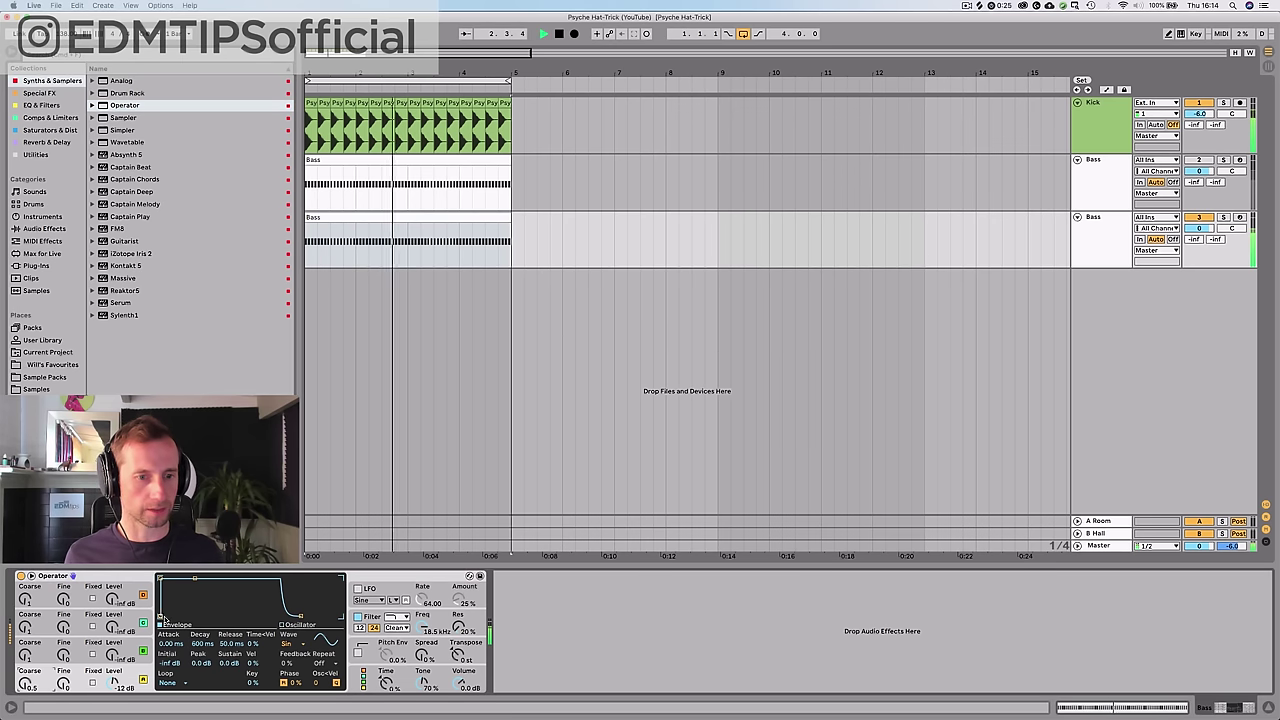
pyautogui.moveTo(226, 645); pyautogui.dragTo(226, 700)
pyautogui.moveTo(204, 644); pyautogui.dragTo(204, 710)
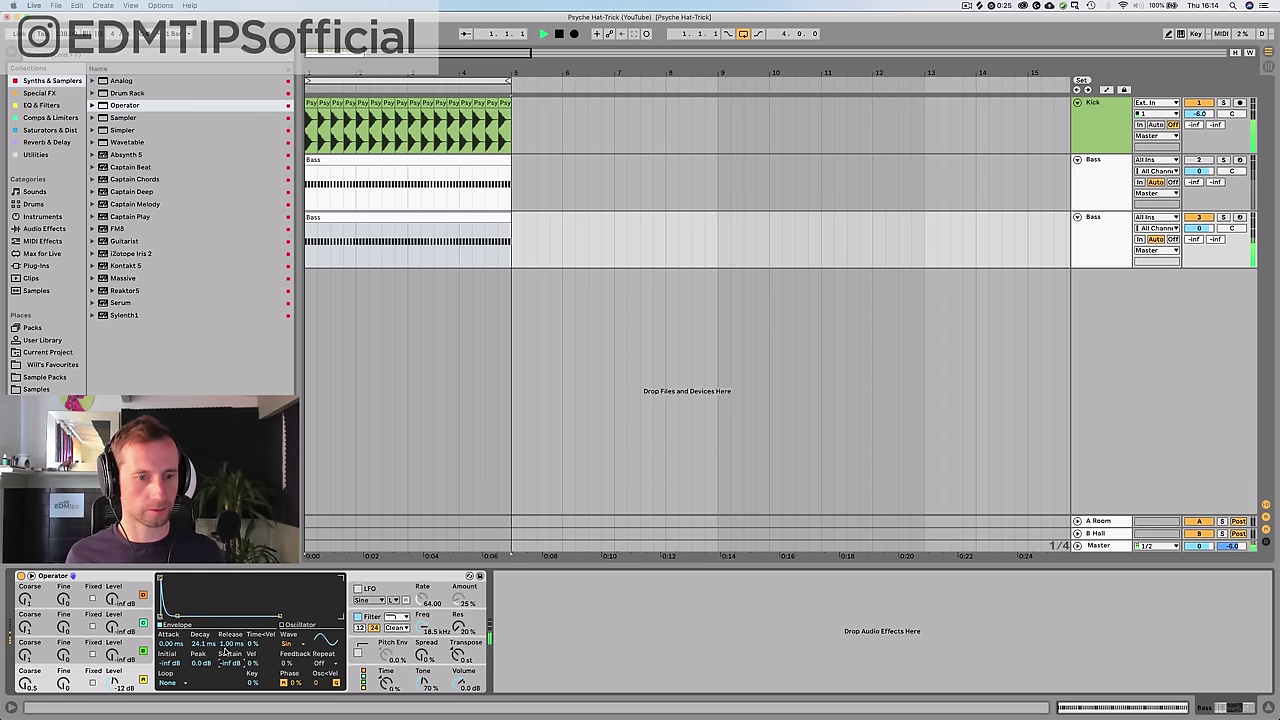
pyautogui.moveTo(205, 644)
pyautogui.mouseDown()
pyautogui.moveTo(205, 628)
pyautogui.moveTo(205, 649)
pyautogui.moveTo(222, 638)
pyautogui.mouseUp()
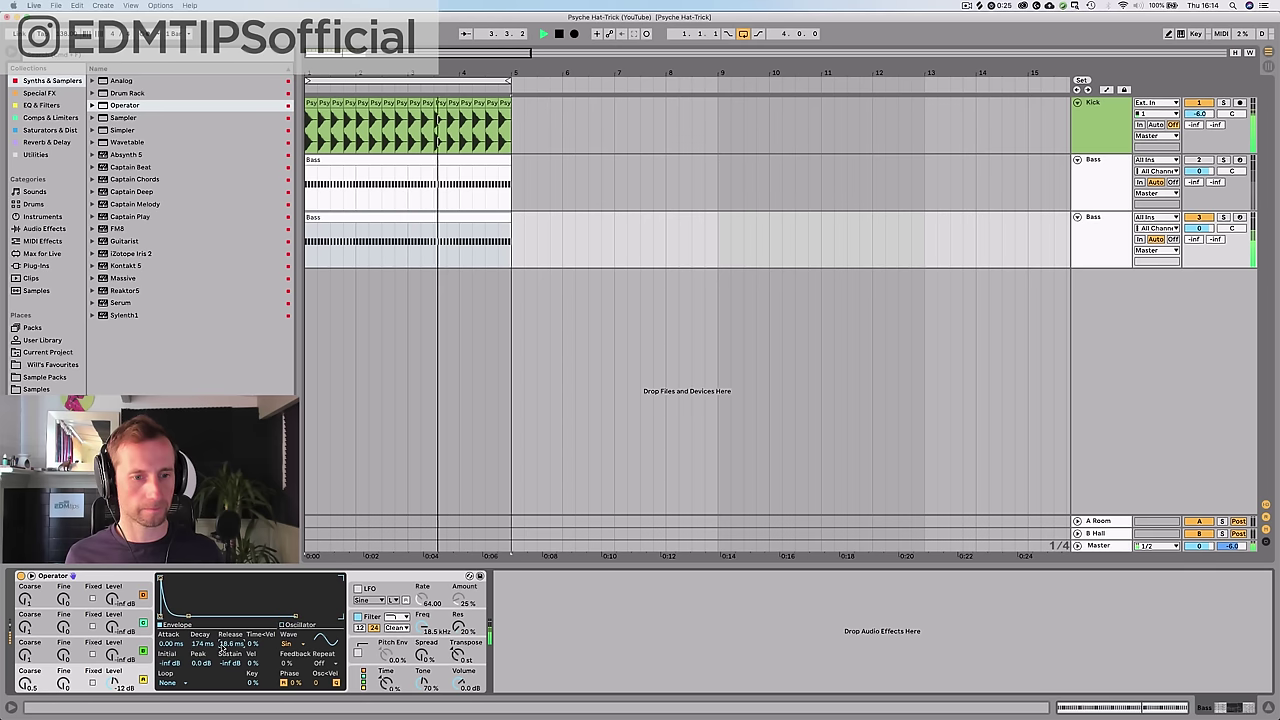
# - Unmute the original Bass track and add EQ Eight after its Sampler
pyautogui.click(1200, 160)
pyautogui.click(1200, 160)
pyautogui.click(1021, 189)
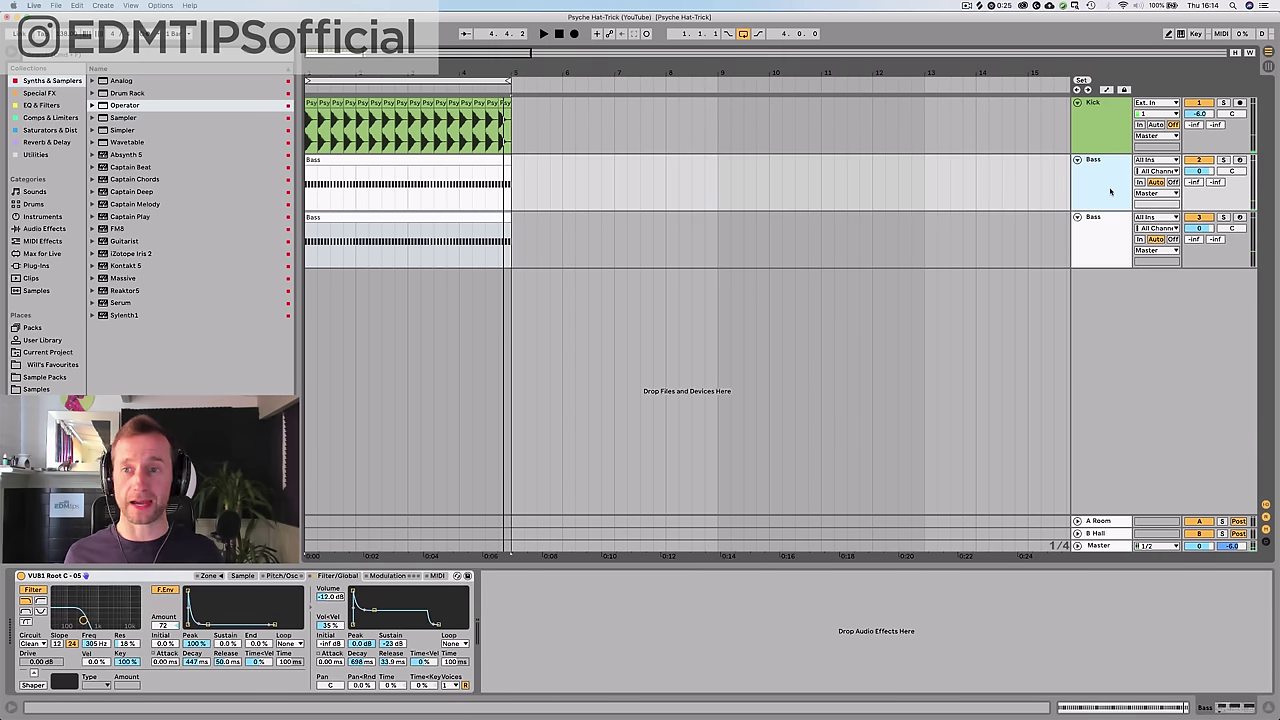
pyautogui.click(55, 106)
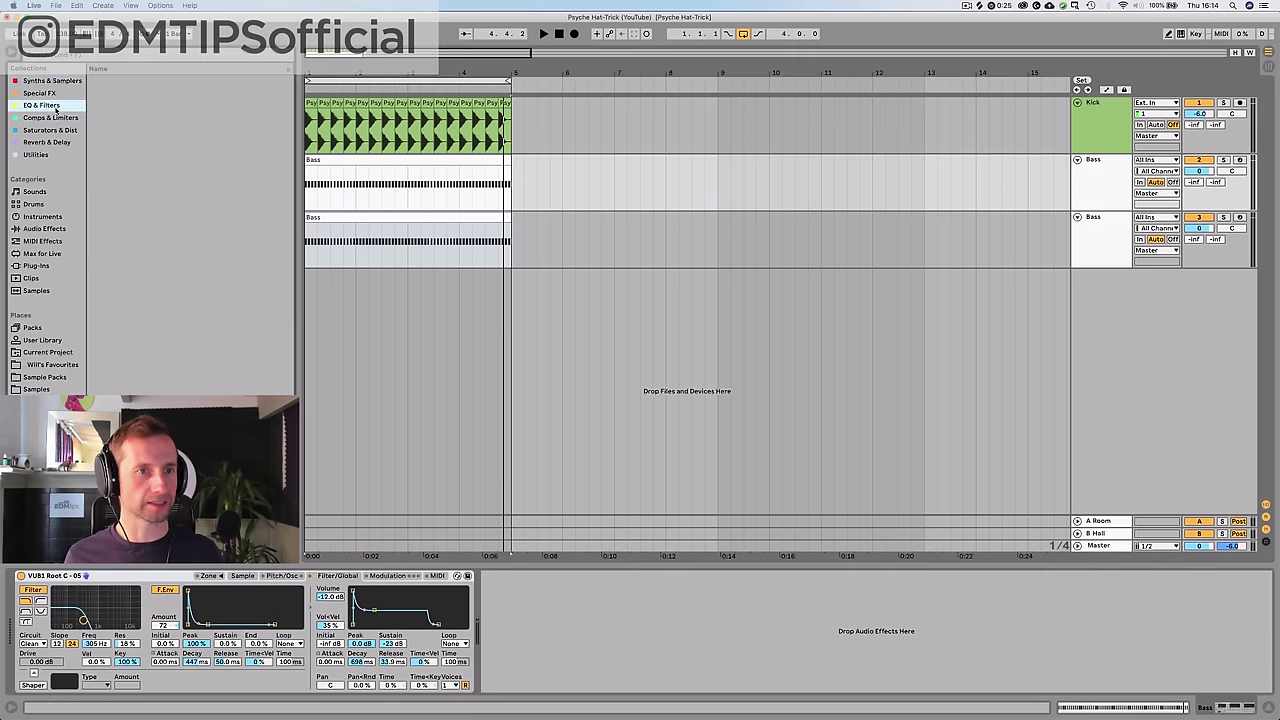
pyautogui.click(115, 93)
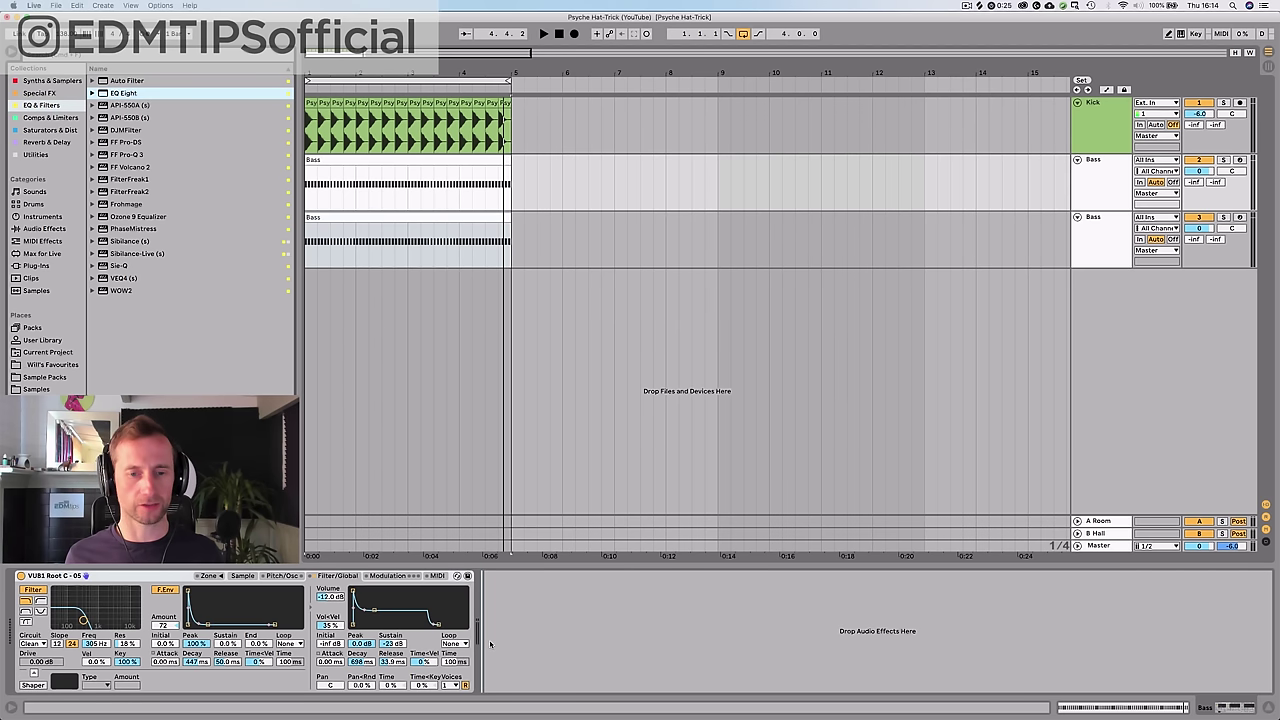
pyautogui.moveTo(489, 642); pyautogui.dragTo(490, 642)
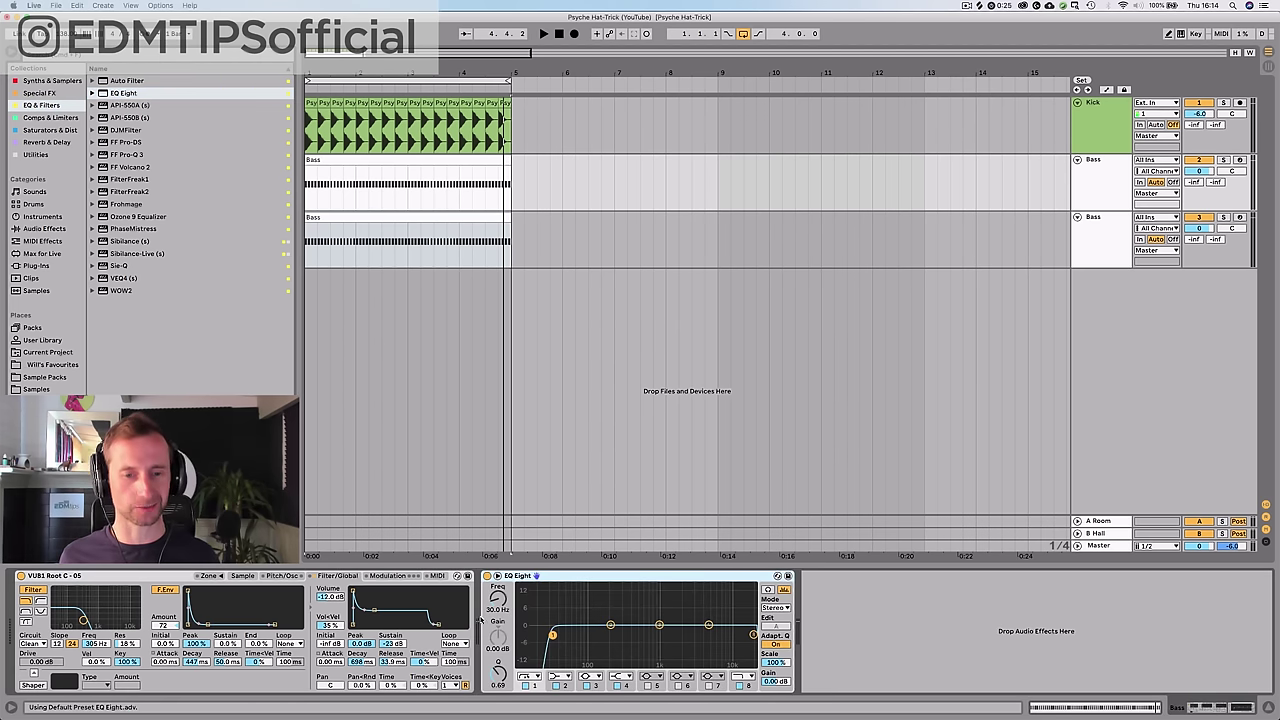
# - Set the low-cut band of the Bass track's EQ Eight to 58.8 Hz while the loop plays
pyautogui.moveTo(498, 597); pyautogui.dragTo(498, 530)
pyautogui.press('space')
pyautogui.moveTo(634, 635); pyautogui.dragTo(569, 635)
pyautogui.moveTo(497, 592); pyautogui.dragTo(497, 590)
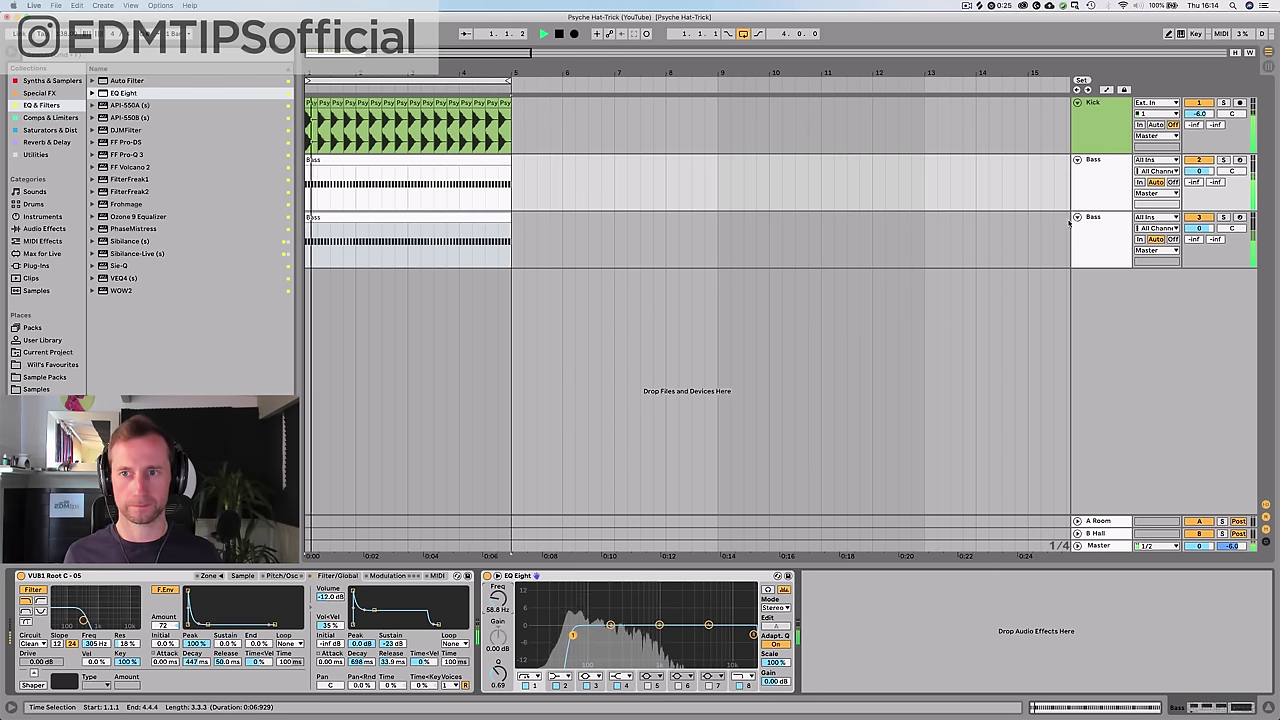
# - Set Operator's volume to 3.5 dB and oscillator A's envelope sustain to -11 dB on the duplicate track
pyautogui.click(1099, 242)
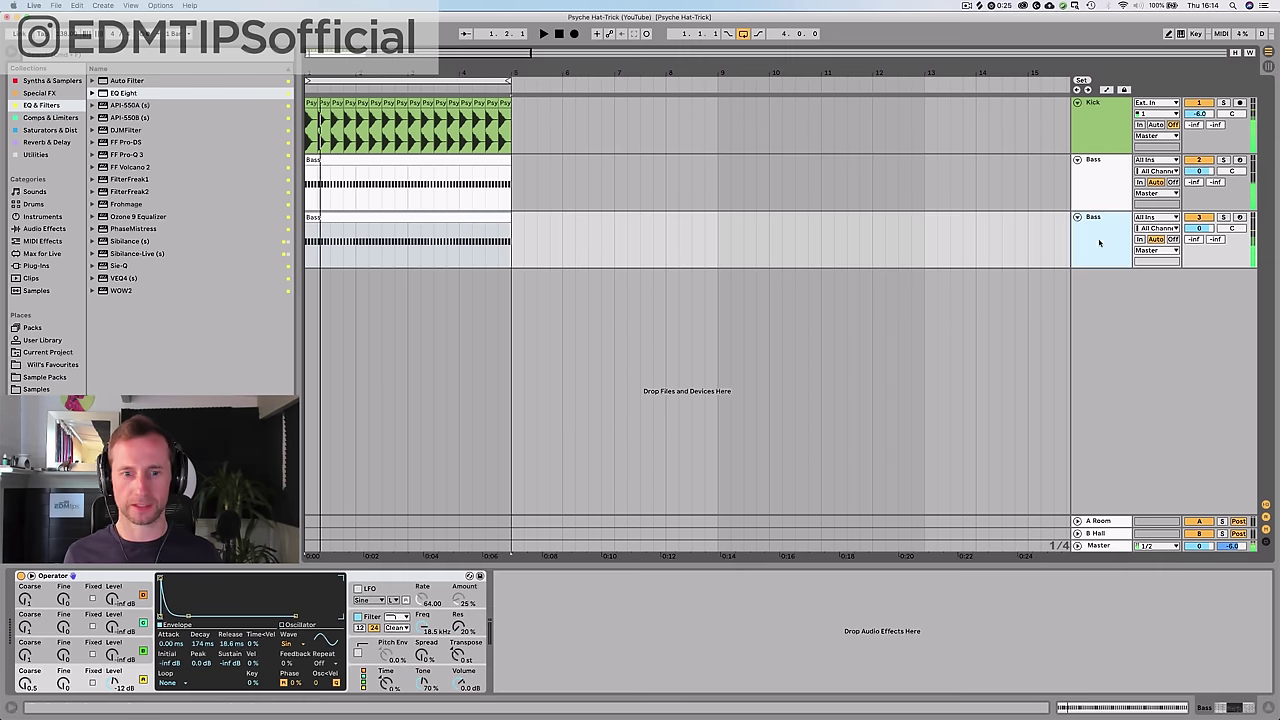
pyautogui.press('space')
pyautogui.click(462, 686)
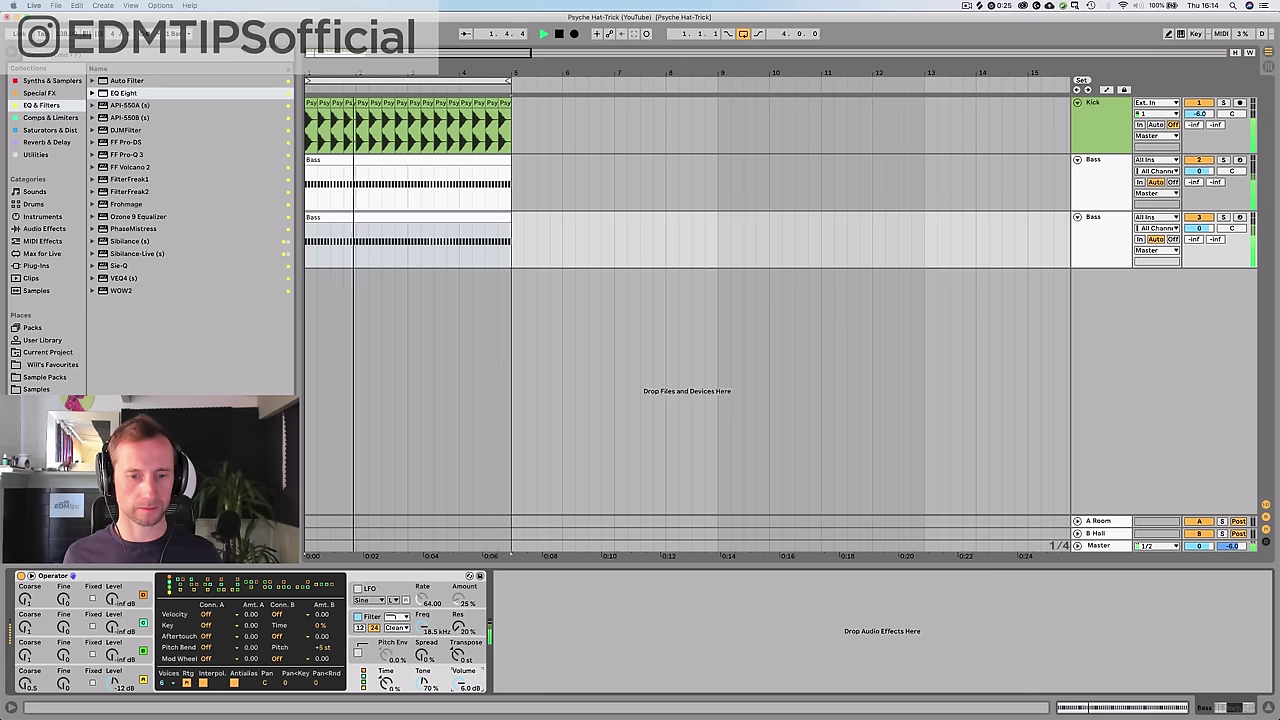
pyautogui.moveTo(462, 686); pyautogui.dragTo(462, 676)
pyautogui.click(136, 678)
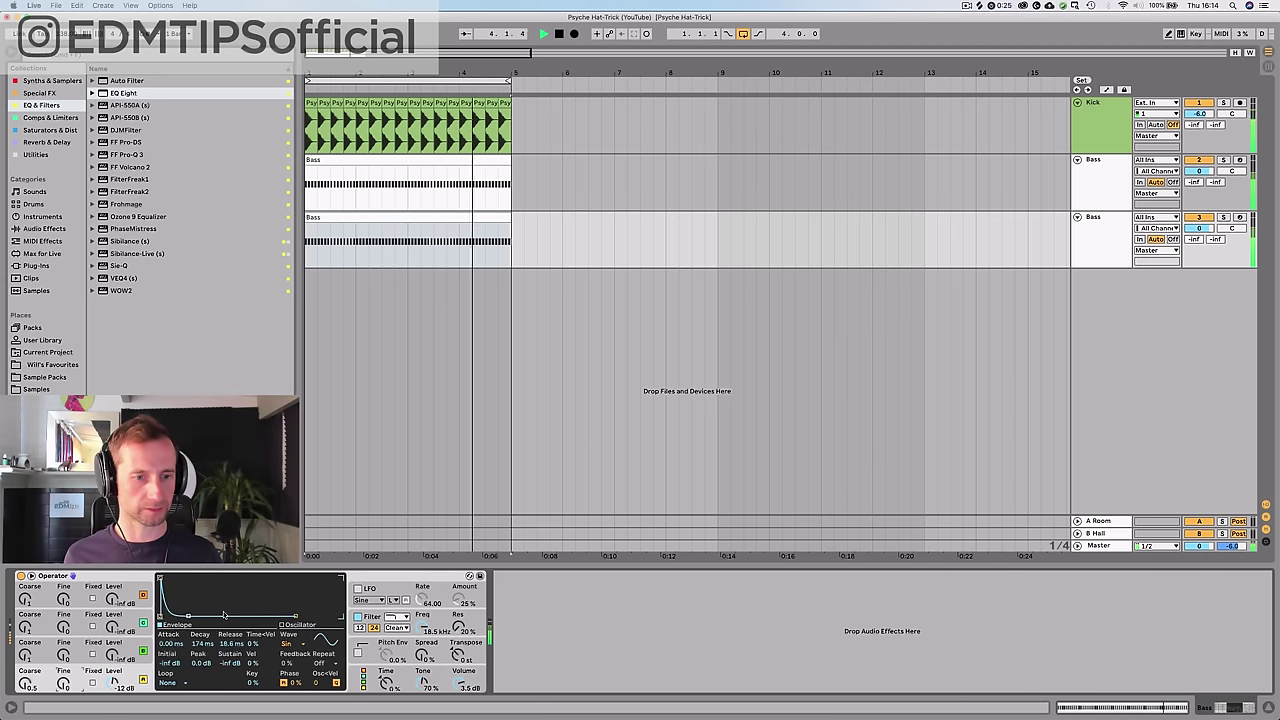
pyautogui.moveTo(224, 614); pyautogui.dragTo(224, 598)
pyautogui.moveTo(230, 663)
pyautogui.mouseDown()
pyautogui.moveTo(230, 648)
pyautogui.moveTo(230, 670)
pyautogui.mouseUp()
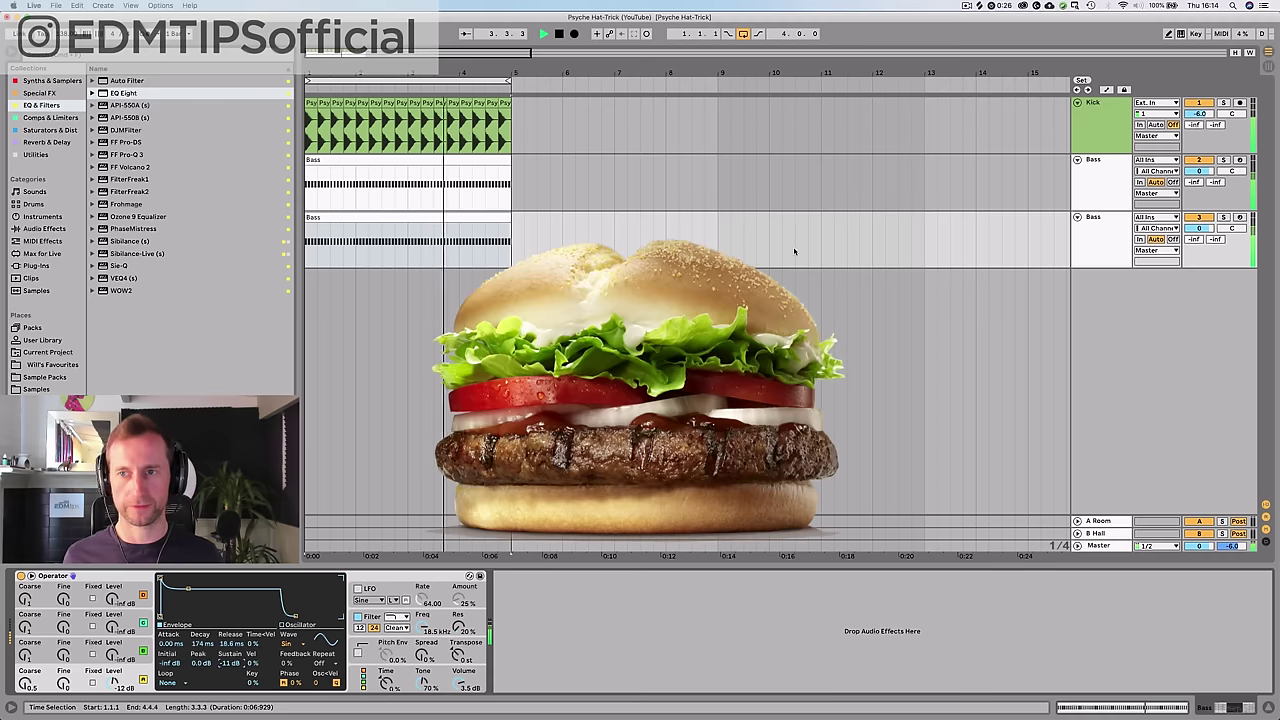
# - Boost the third band of the Bass track's EQ Eight by 7.62 dB at 383 Hz with a Q of 0.89 during playback
pyautogui.click(1109, 184)
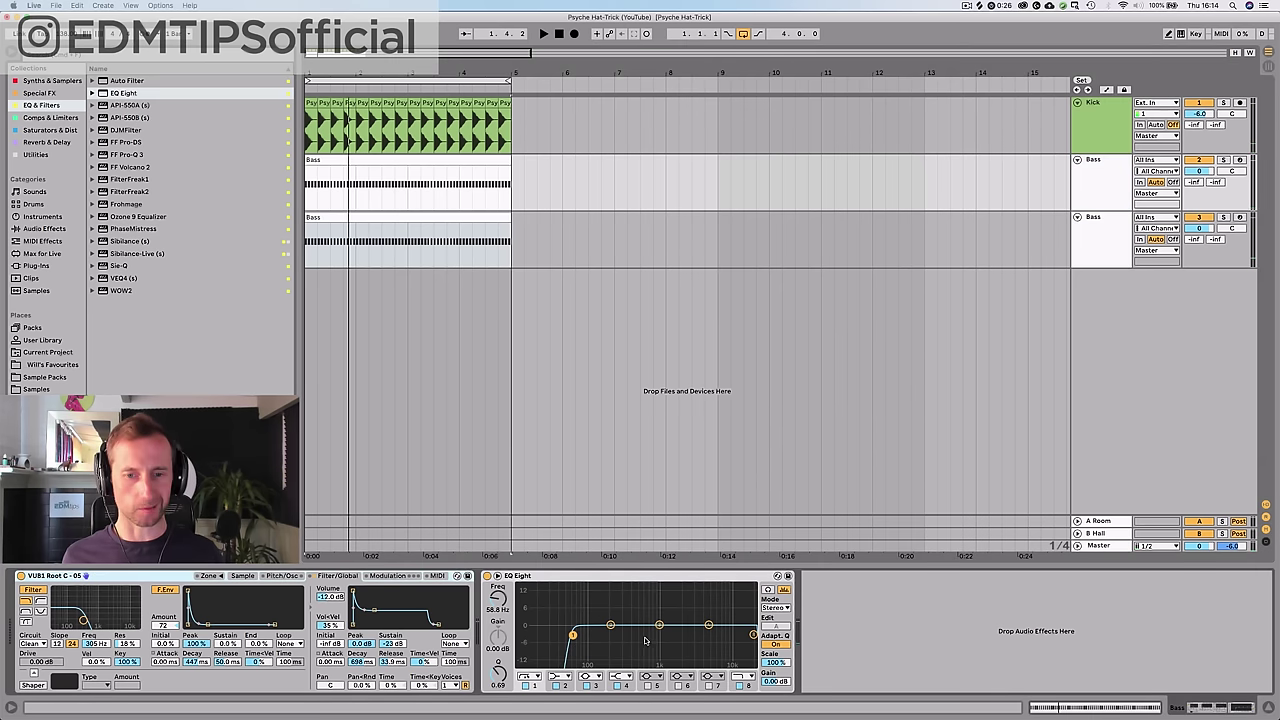
pyautogui.click(659, 626)
pyautogui.press('space')
pyautogui.moveTo(659, 626); pyautogui.dragTo(630, 596)
pyautogui.moveTo(498, 637); pyautogui.dragTo(498, 696)
pyautogui.moveTo(630, 626); pyautogui.dragTo(630, 601)
pyautogui.moveTo(498, 672)
pyautogui.mouseDown()
pyautogui.moveTo(498, 684)
pyautogui.moveTo(498, 669)
pyautogui.mouseUp()
pyautogui.moveTo(630, 601)
pyautogui.mouseDown()
pyautogui.moveTo(630, 621)
pyautogui.moveTo(630, 606)
pyautogui.mouseUp()
pyautogui.moveTo(498, 672); pyautogui.dragTo(498, 668)
pyautogui.press('space')
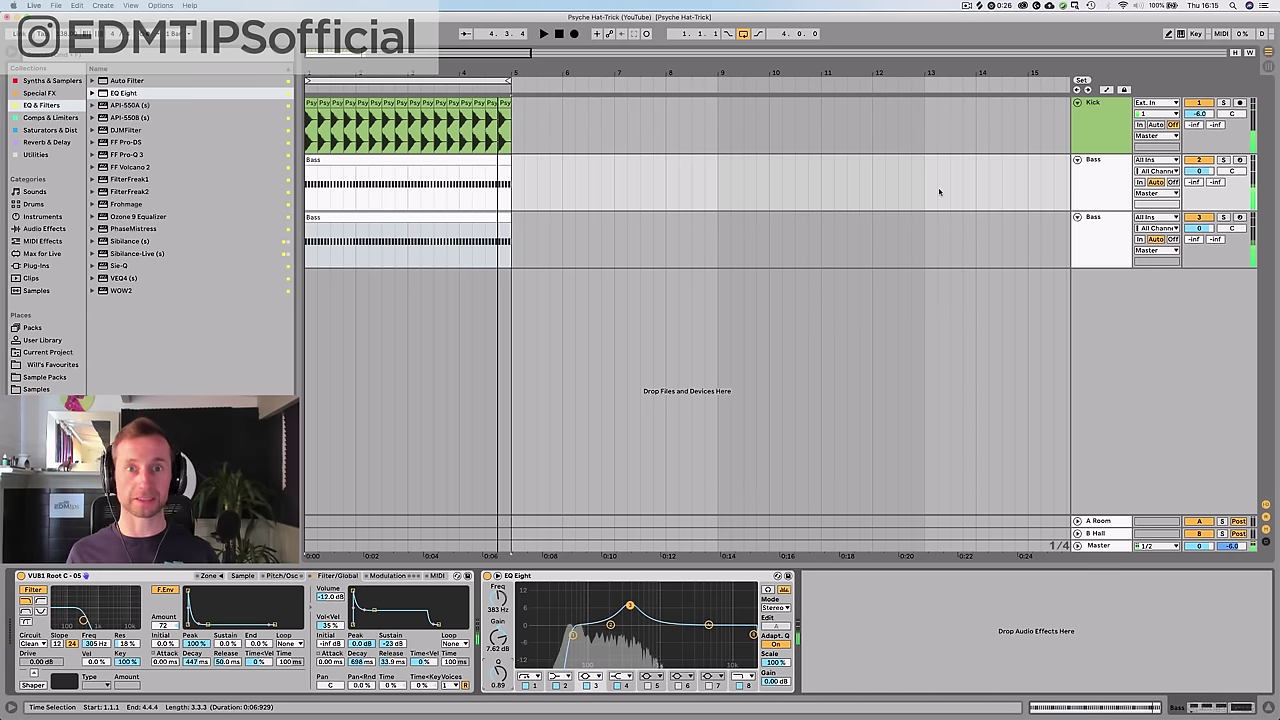
# - Rename the duplicated Bass track as Sub Bass
pyautogui.click(1081, 190)
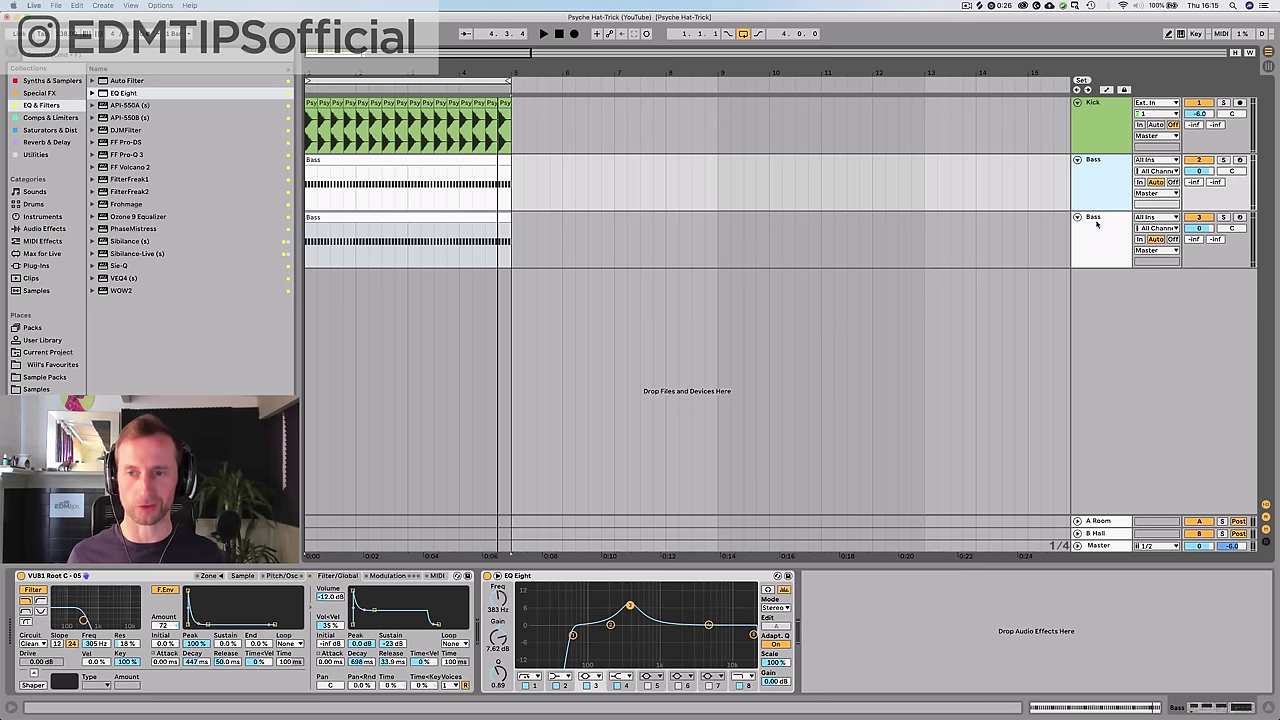
pyautogui.click(1097, 229)
pyautogui.write('Sub Bass')
pyautogui.press('Return')
# - Color the Sub Bass and Bass tracks the same light yellow
pyautogui.rightClick(1097, 232)
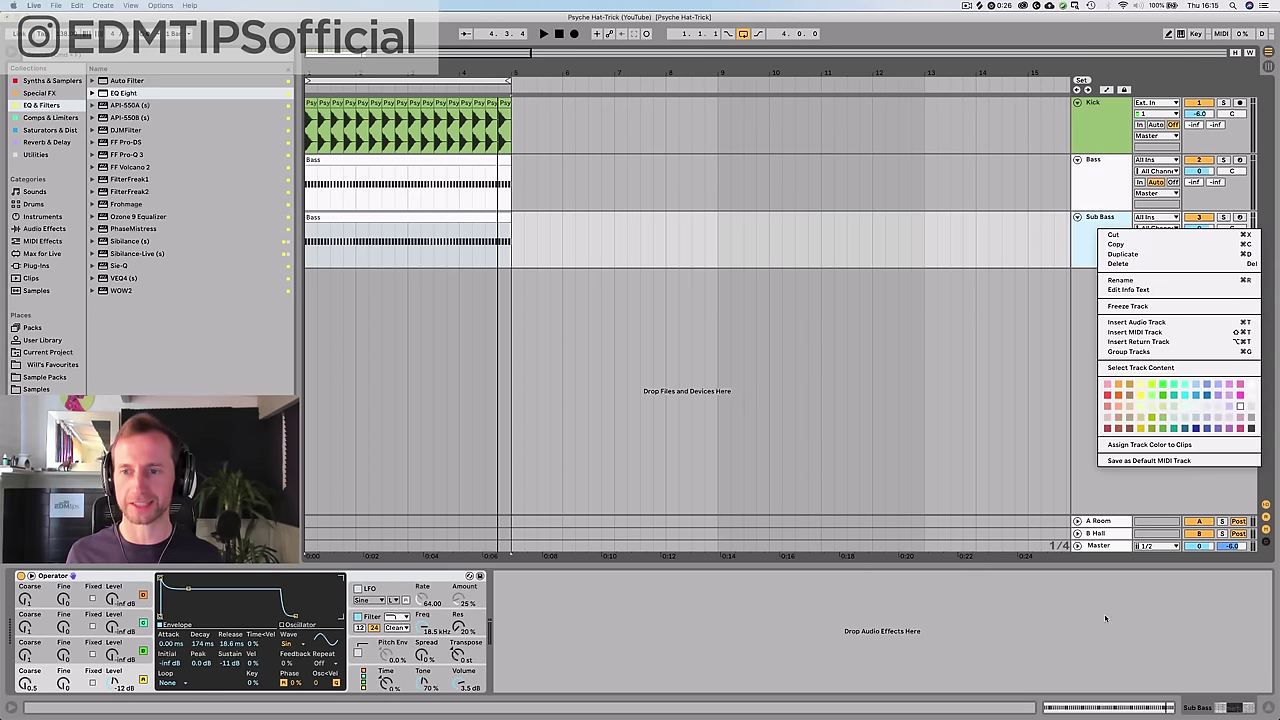
pyautogui.click(1140, 389)
pyautogui.click(1112, 190)
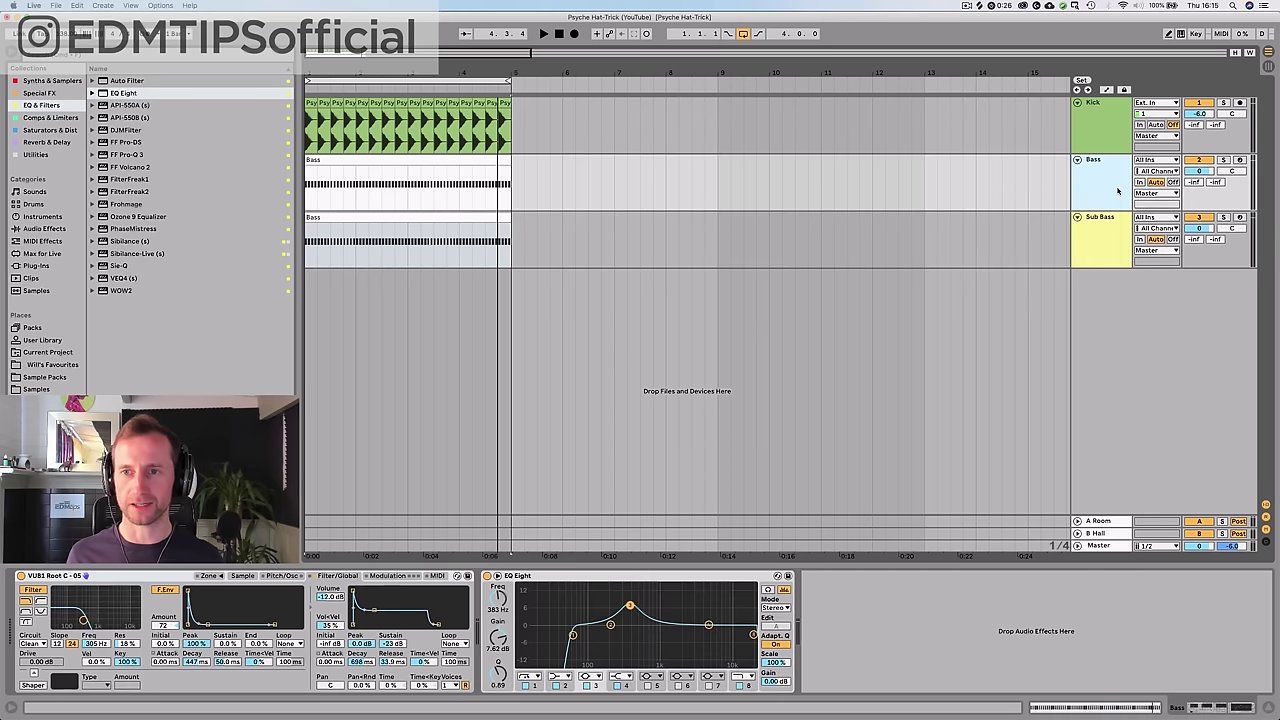
pyautogui.rightClick(1114, 189)
pyautogui.click(996, 347)
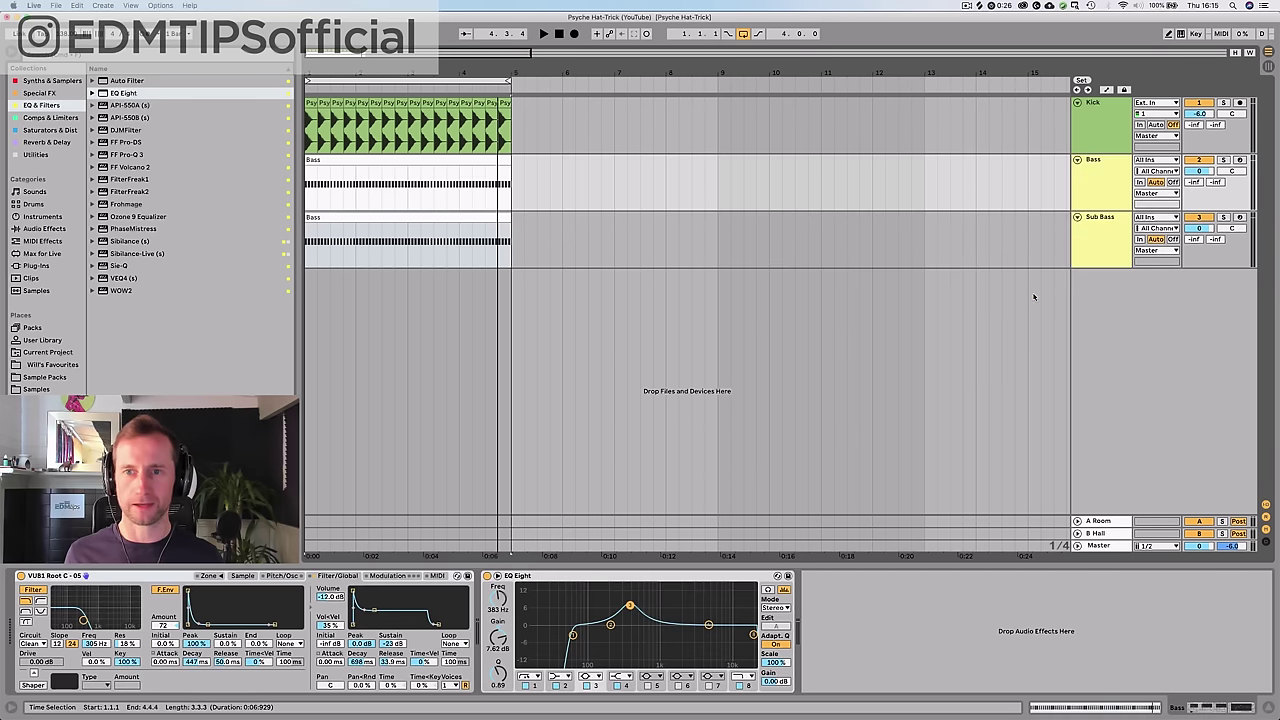
# - Rename the clip on the Sub Bass track as Sub Bass
pyautogui.click(372, 219)
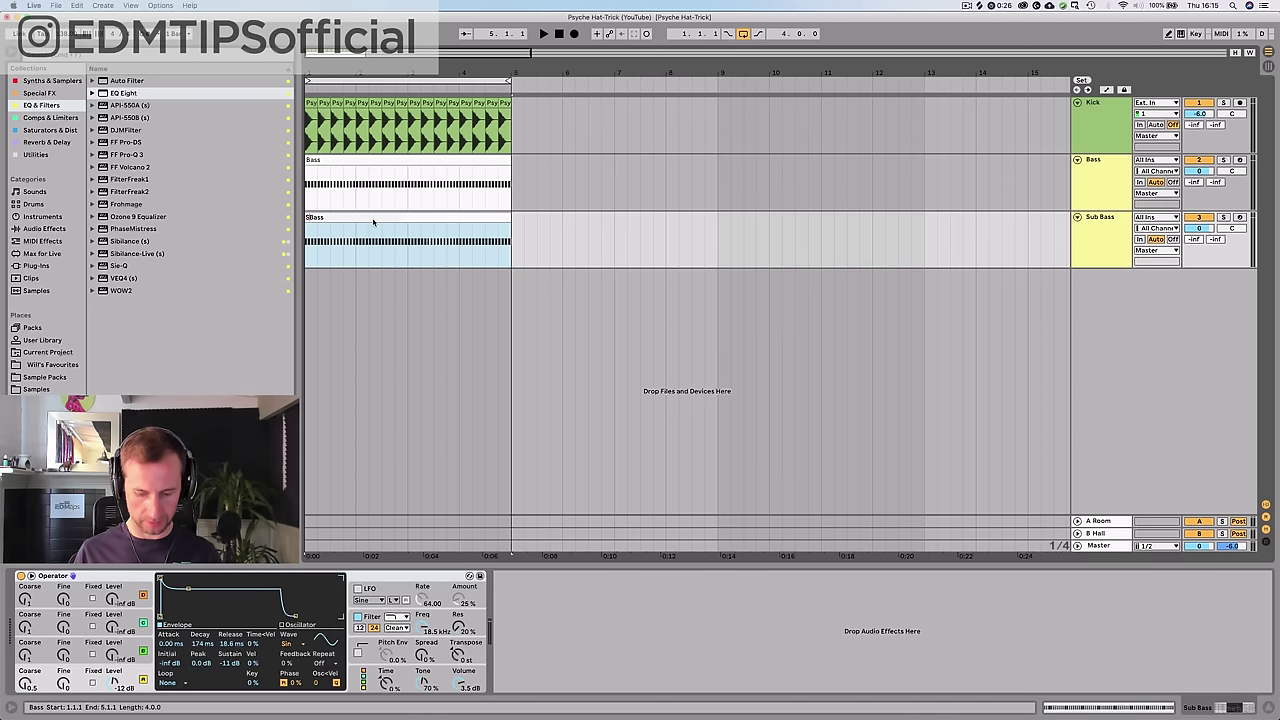
pyautogui.write('ub')
pyautogui.press('Return')
pyautogui.rightClick(372, 219)
# - Assign the track color to the clips on both bass tracks and show the Comps & Limiters collection in the browser
pyautogui.click(1111, 225)
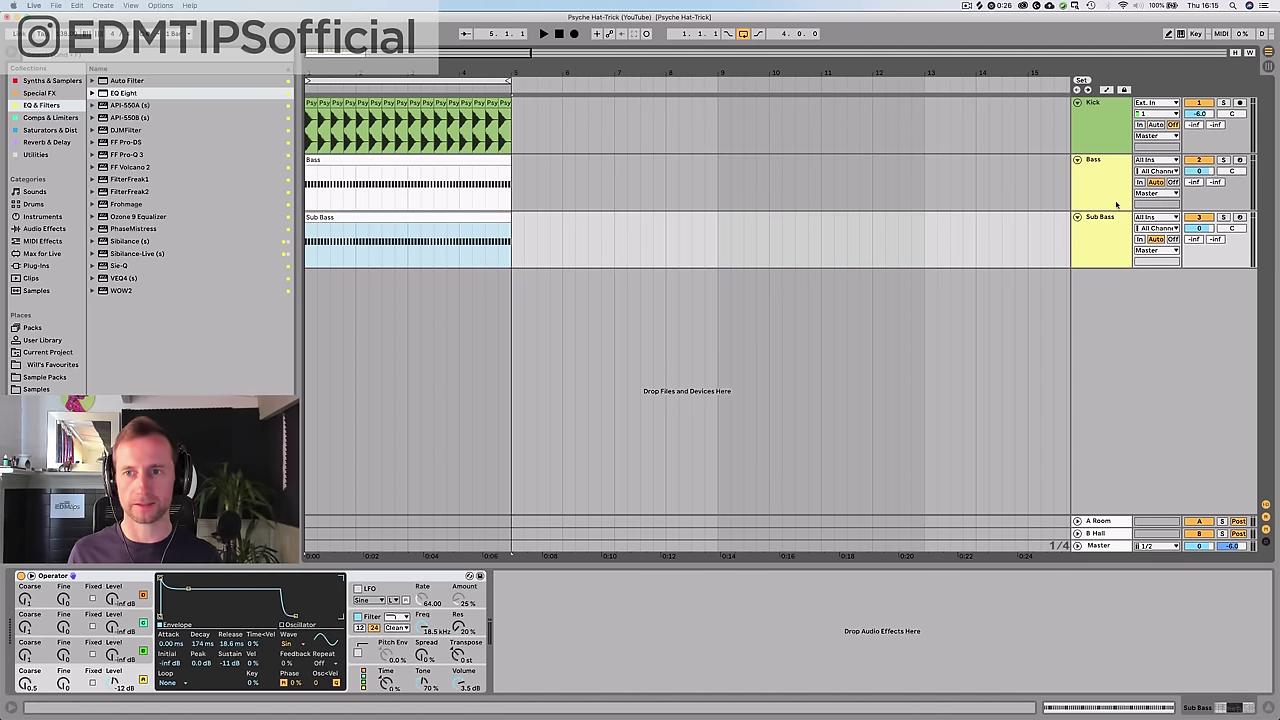
pyautogui.click(1111, 180)
pyautogui.rightClick(1104, 252)
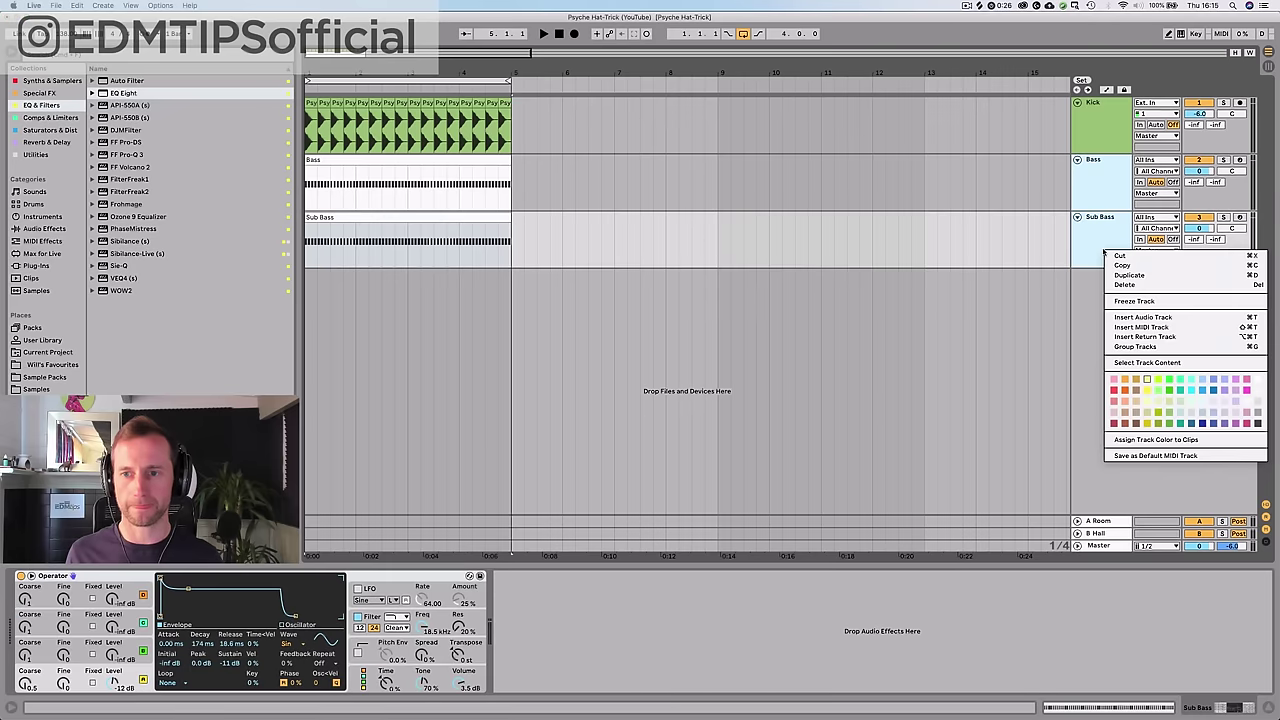
pyautogui.click(1127, 440)
pyautogui.click(47, 118)
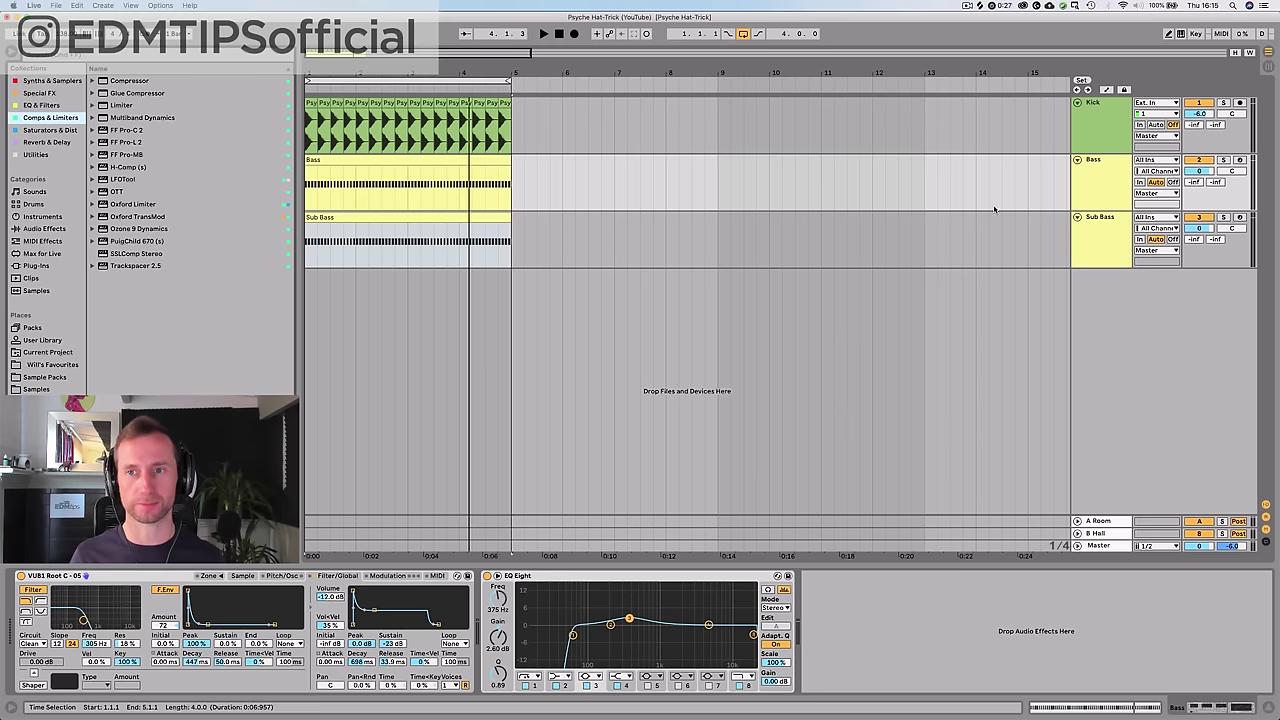
# - Add the Frequency Splitter audio effect rack after the EQ Eight on the Bass track
pyautogui.click(1079, 190)
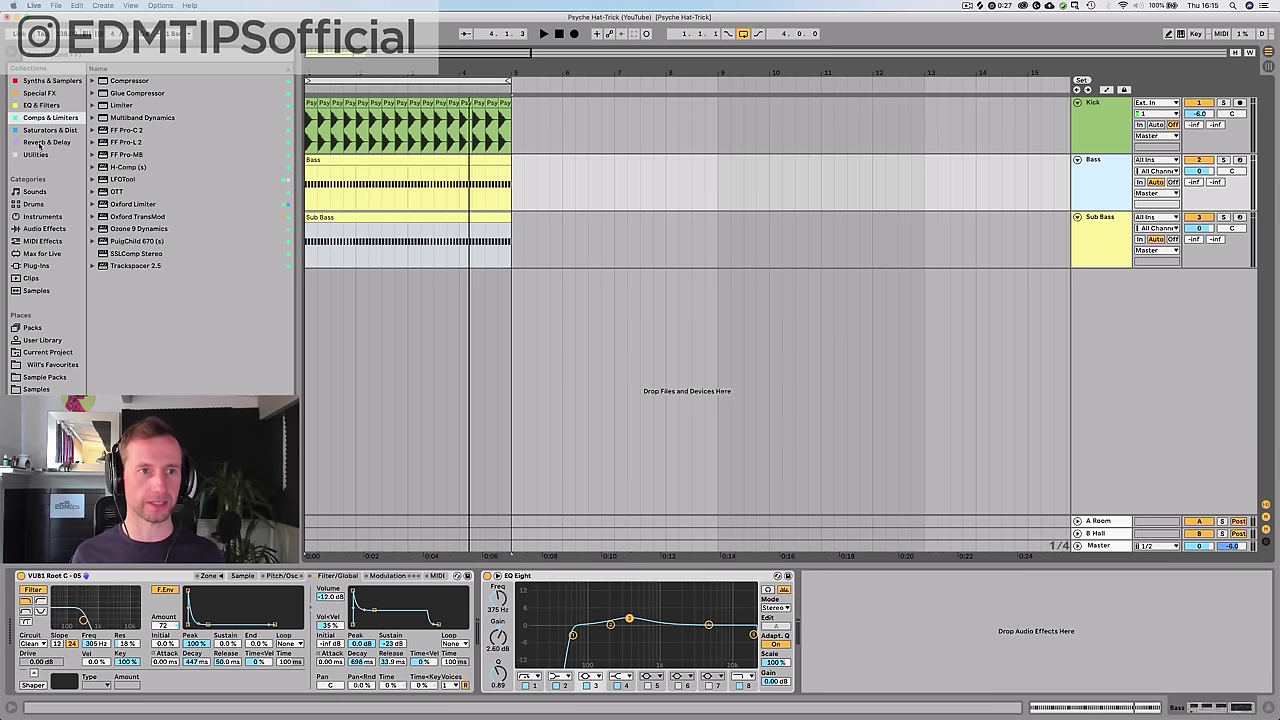
pyautogui.press('space')
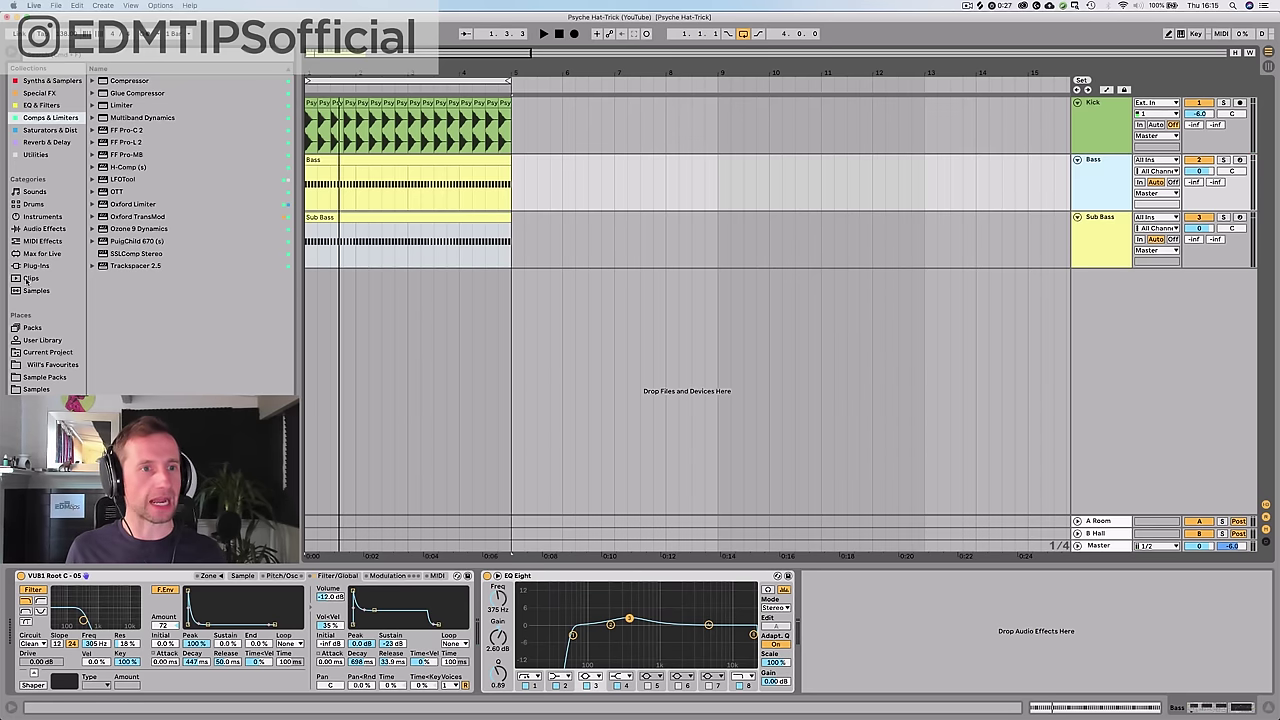
pyautogui.click(42, 229)
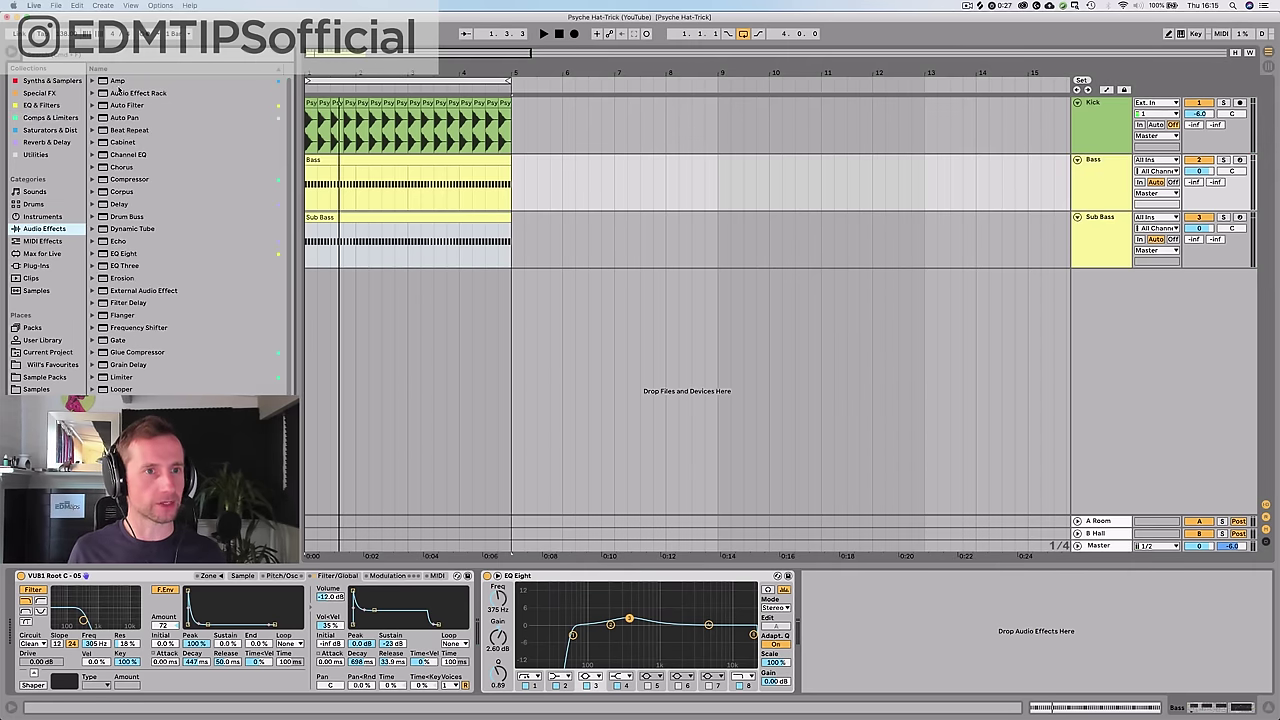
pyautogui.click(113, 99)
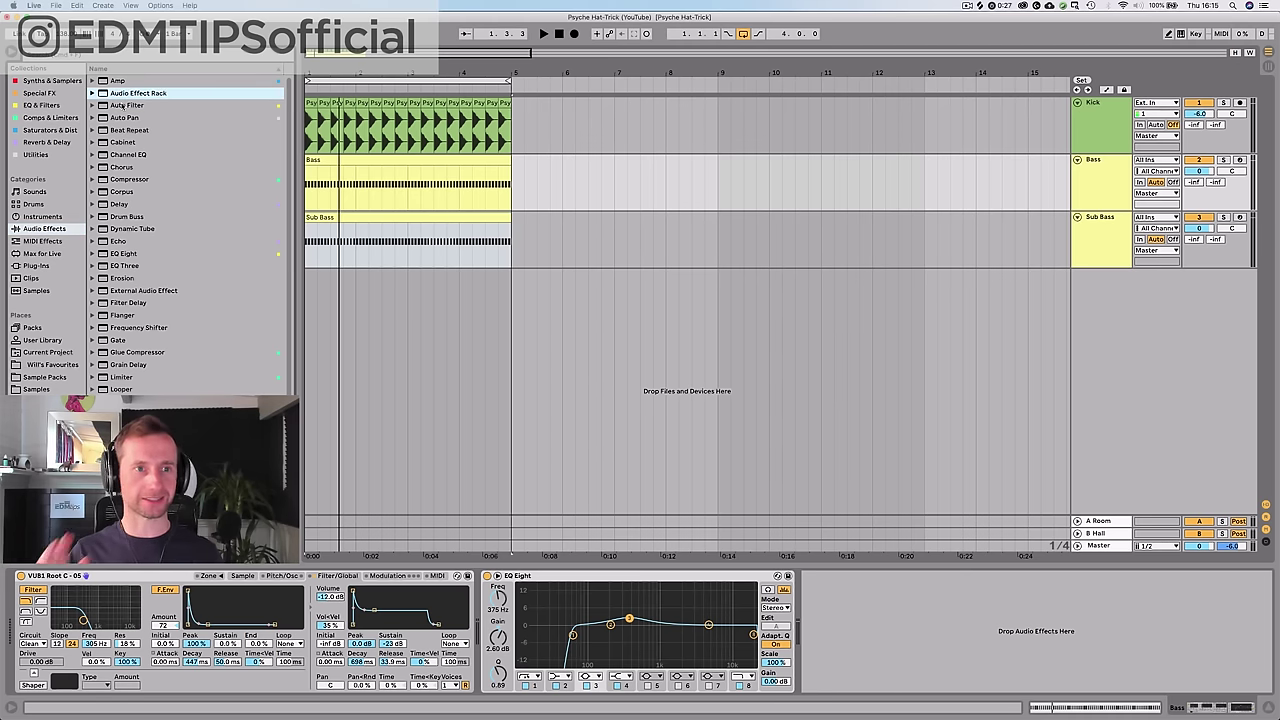
pyautogui.press('Right')
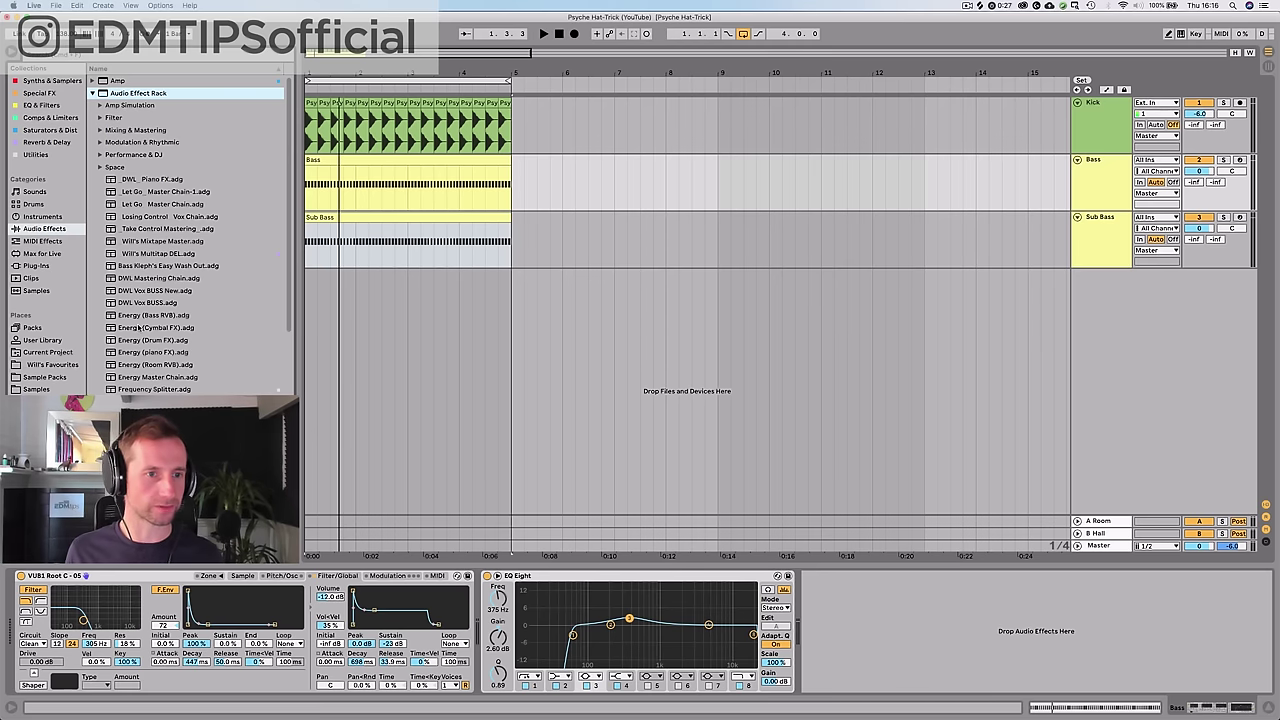
pyautogui.click(127, 266)
pyautogui.press('Up')
pyautogui.press('Up')
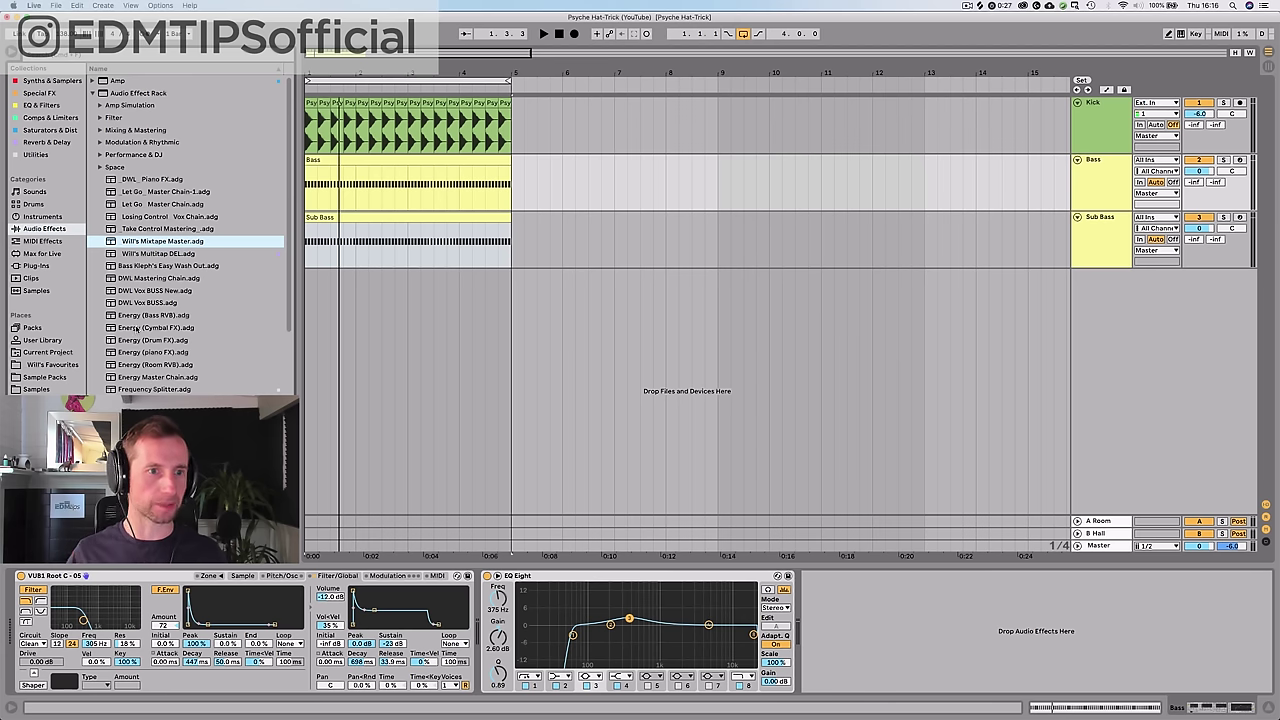
pyautogui.click(130, 390)
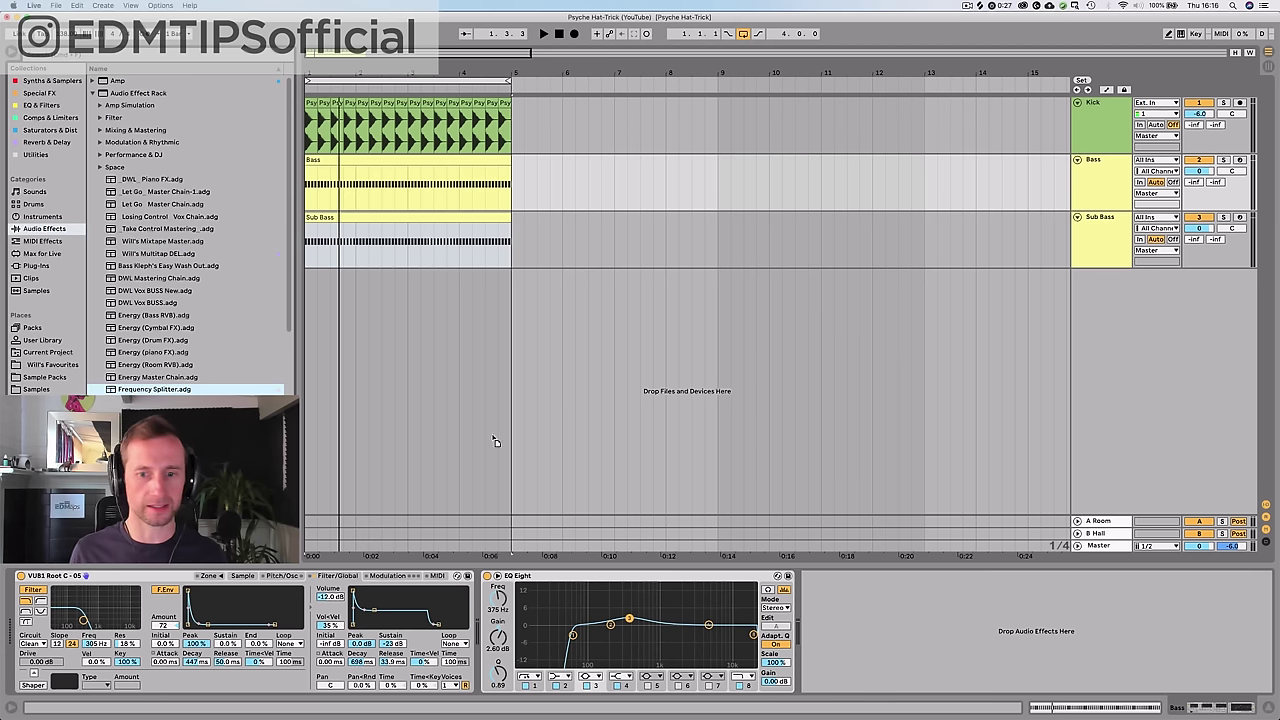
pyautogui.moveTo(538, 459); pyautogui.dragTo(836, 604)
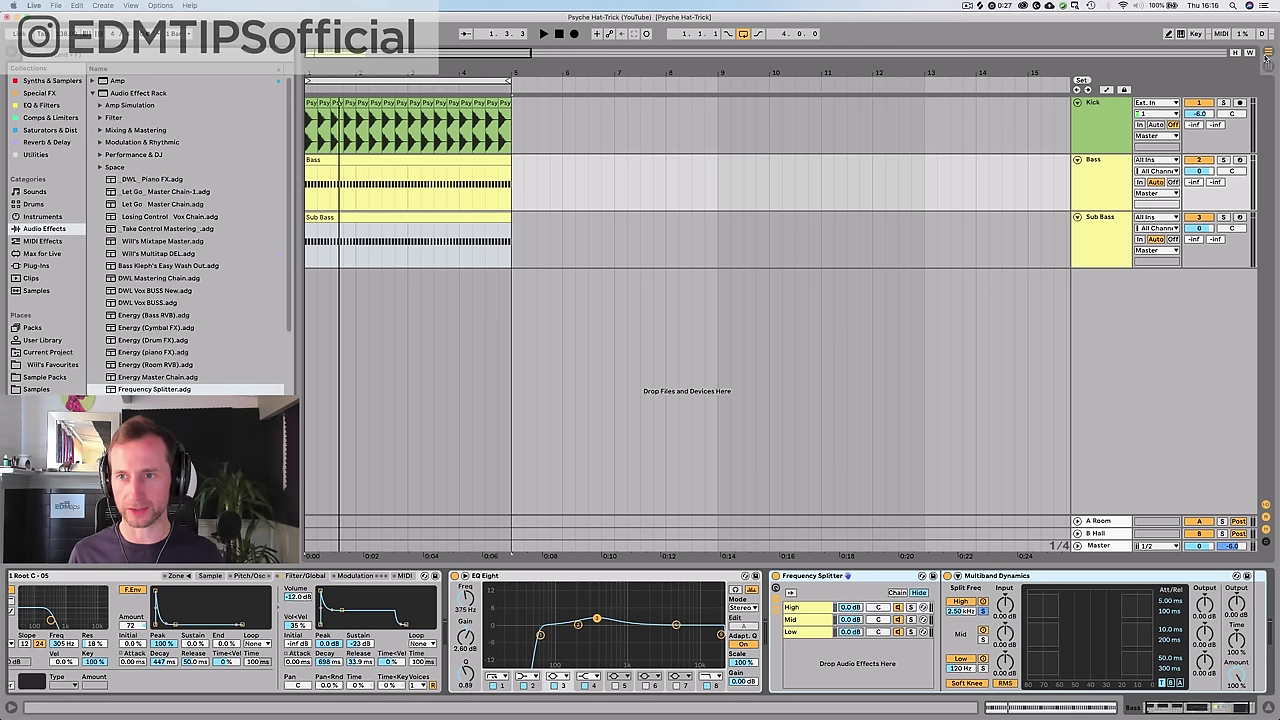
# - Solo the Bass track and audition the Frequency Splitter's High, Mid and Low chains one at a time during playback
pyautogui.click(1223, 160)
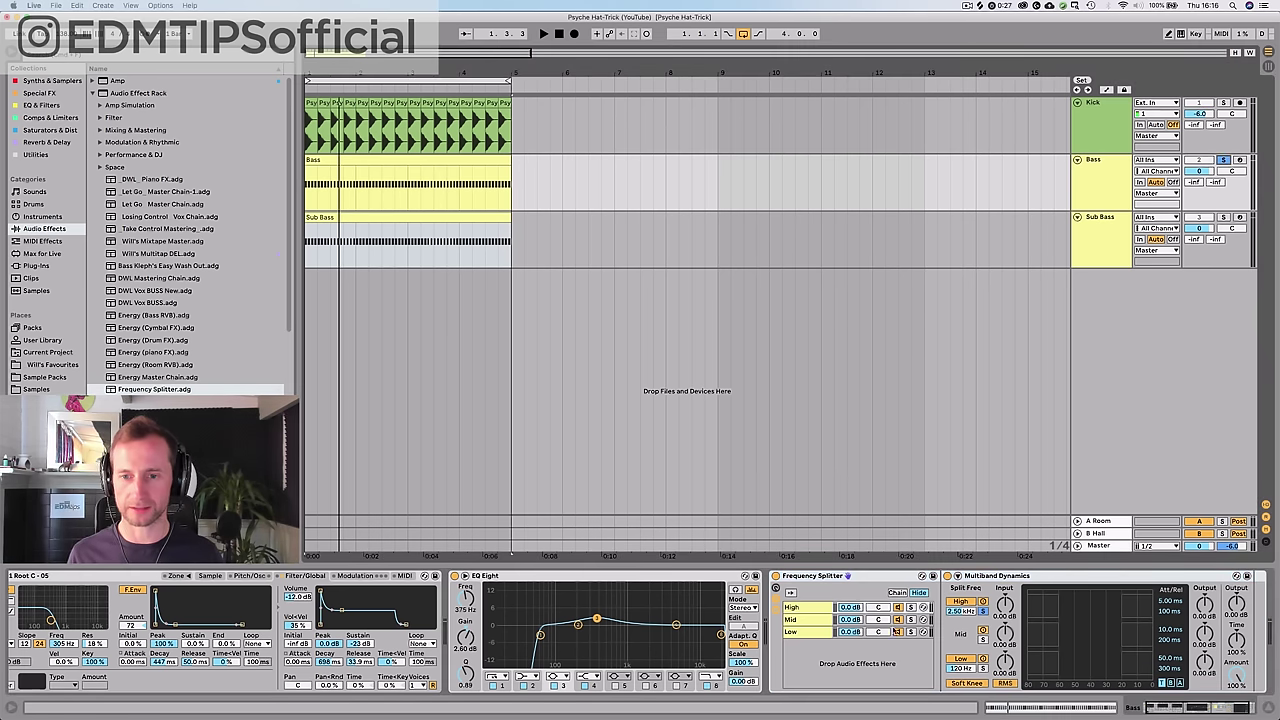
pyautogui.press('space')
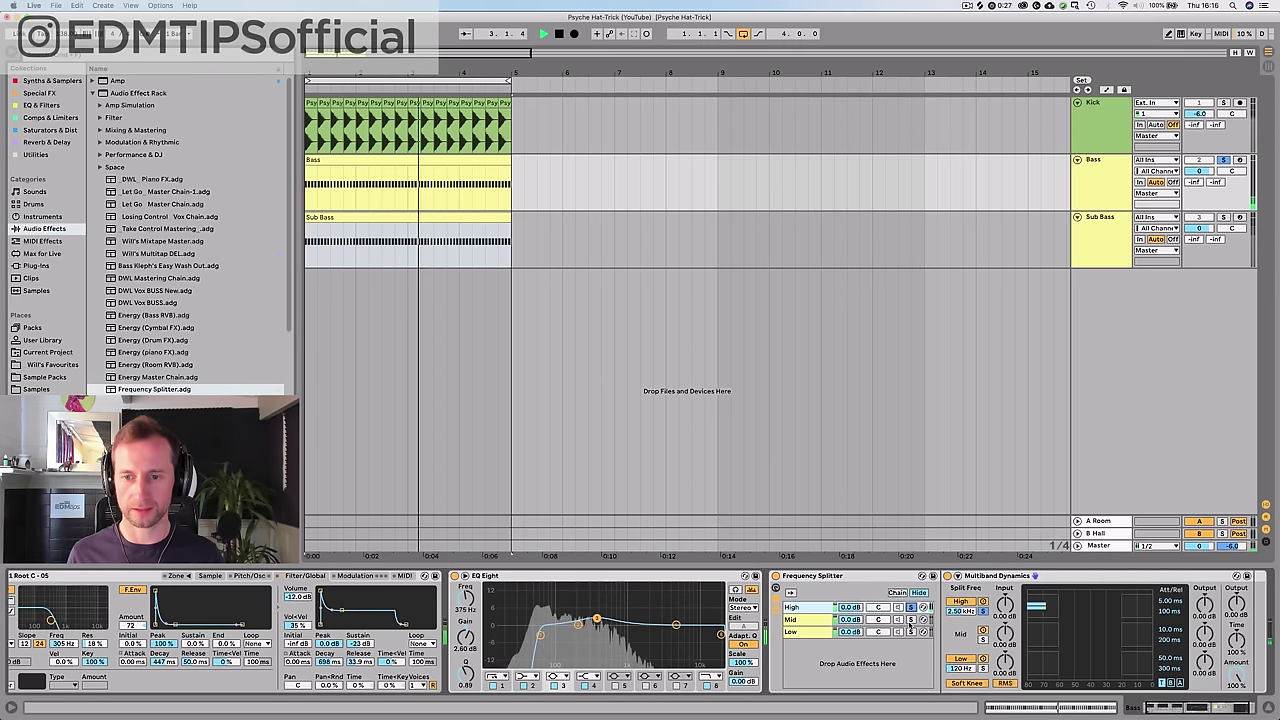
pyautogui.click(911, 620)
pyautogui.click(911, 632)
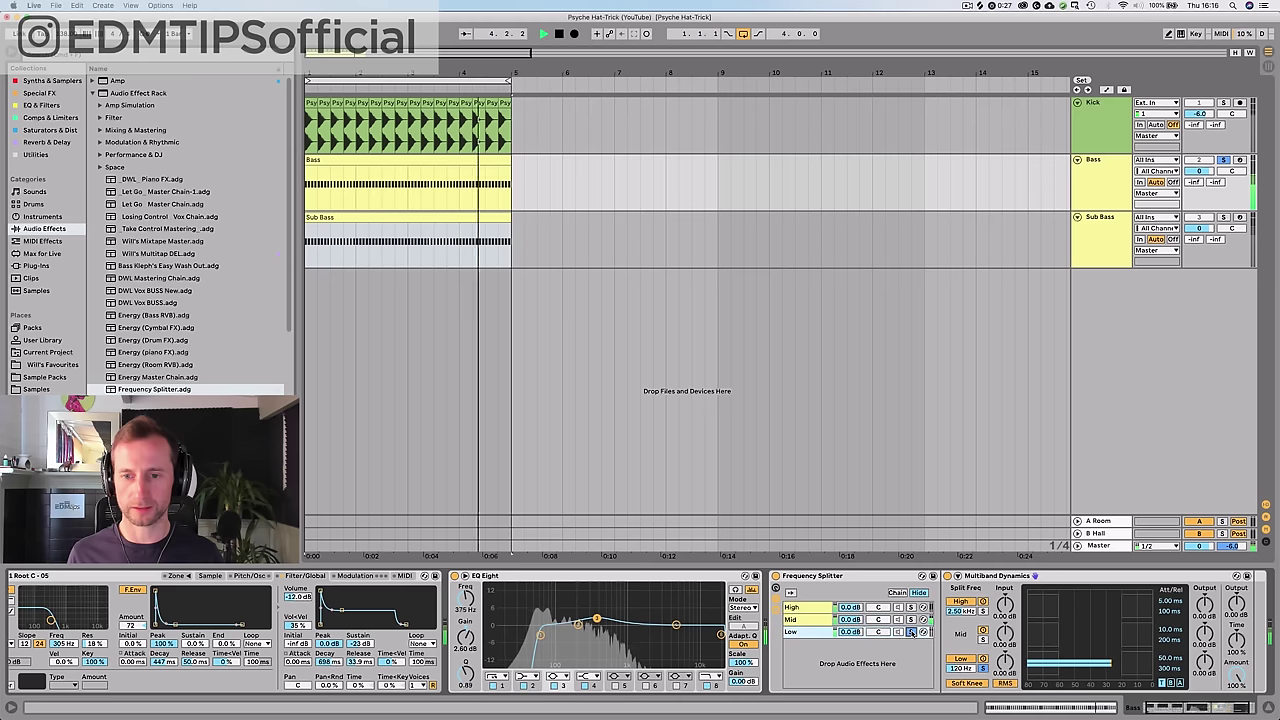
pyautogui.press('space')
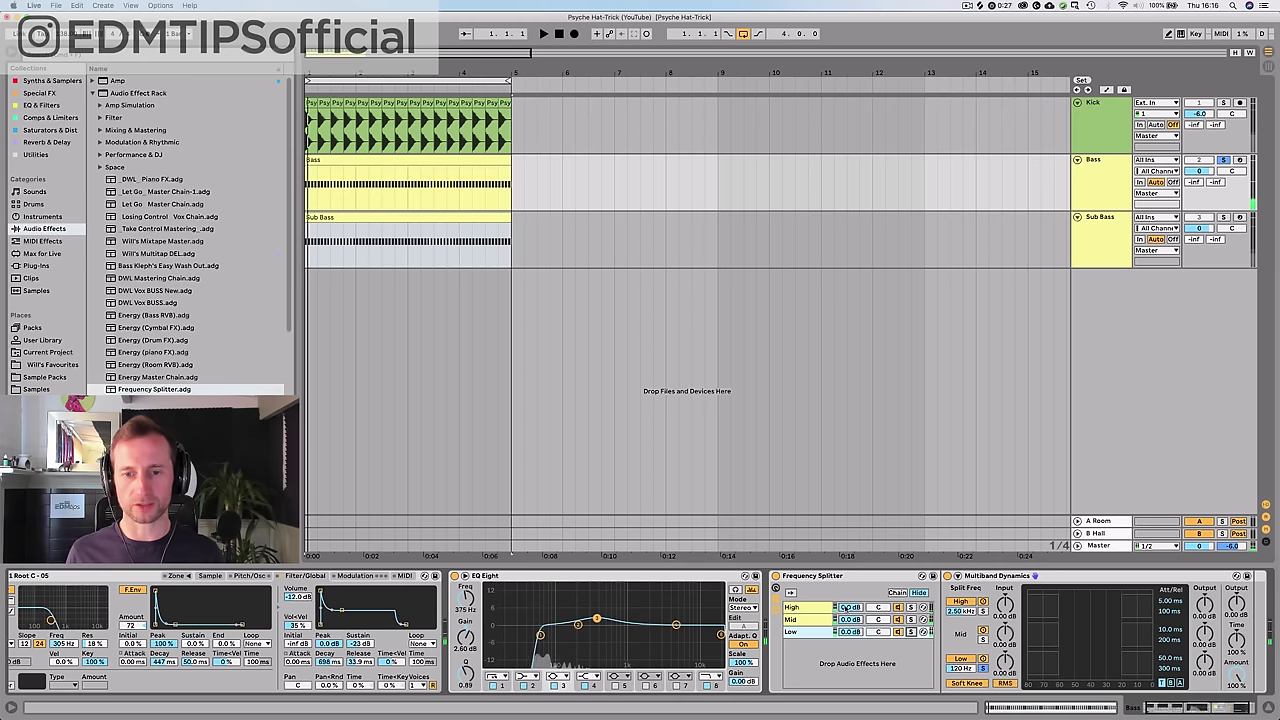
# - Add Ozone Imager from the Utilities collection after the Frequency Splitter on the Bass track, with EQ Eight and the rack folded
pyautogui.click(813, 622)
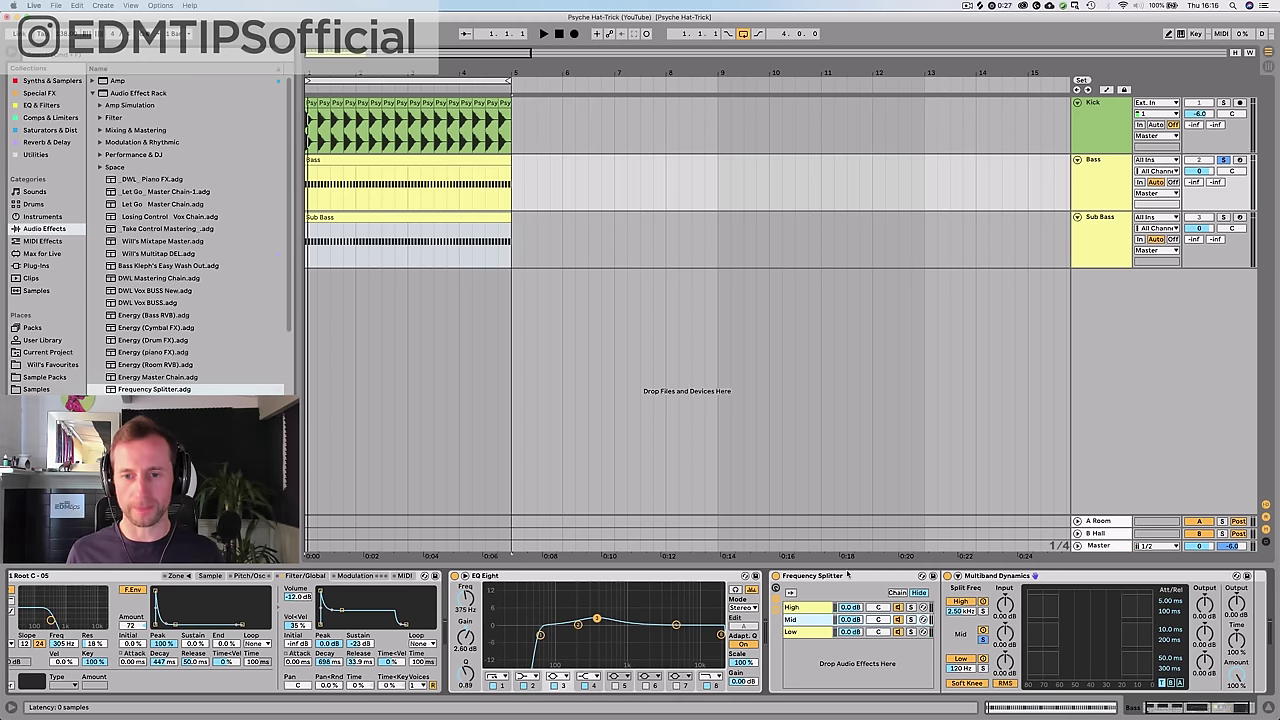
pyautogui.doubleClick(847, 575)
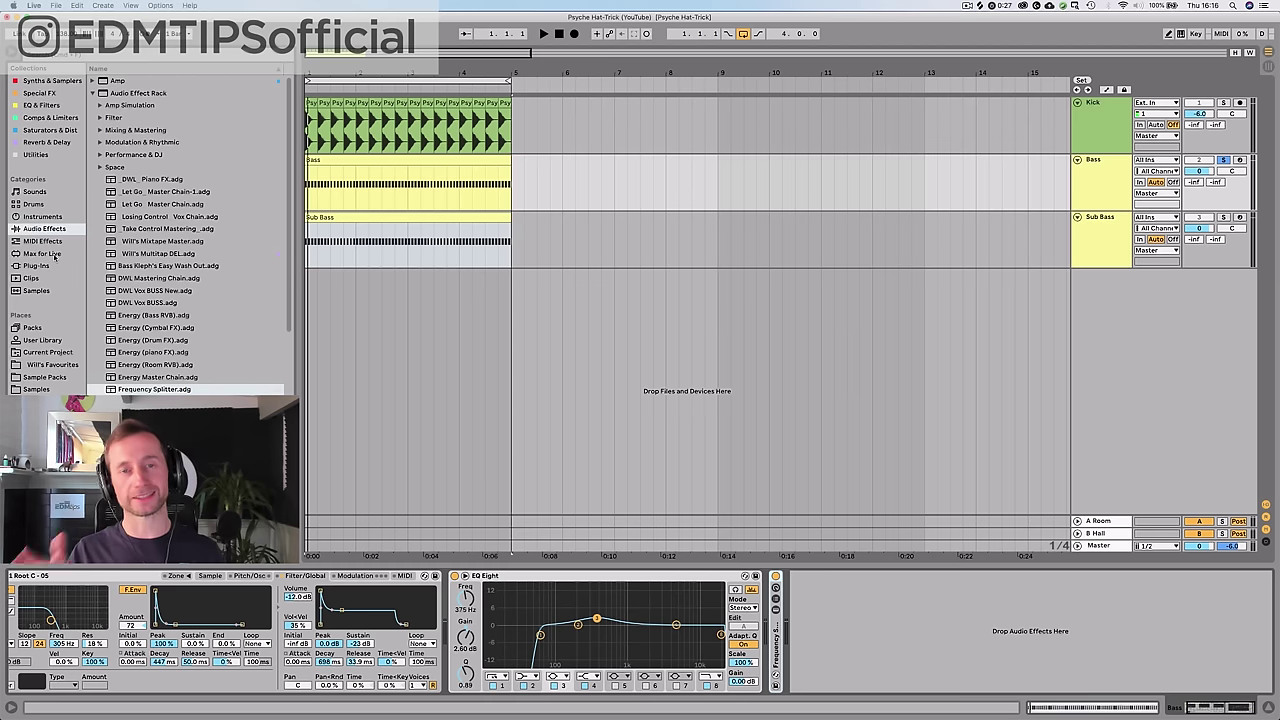
pyautogui.click(35, 155)
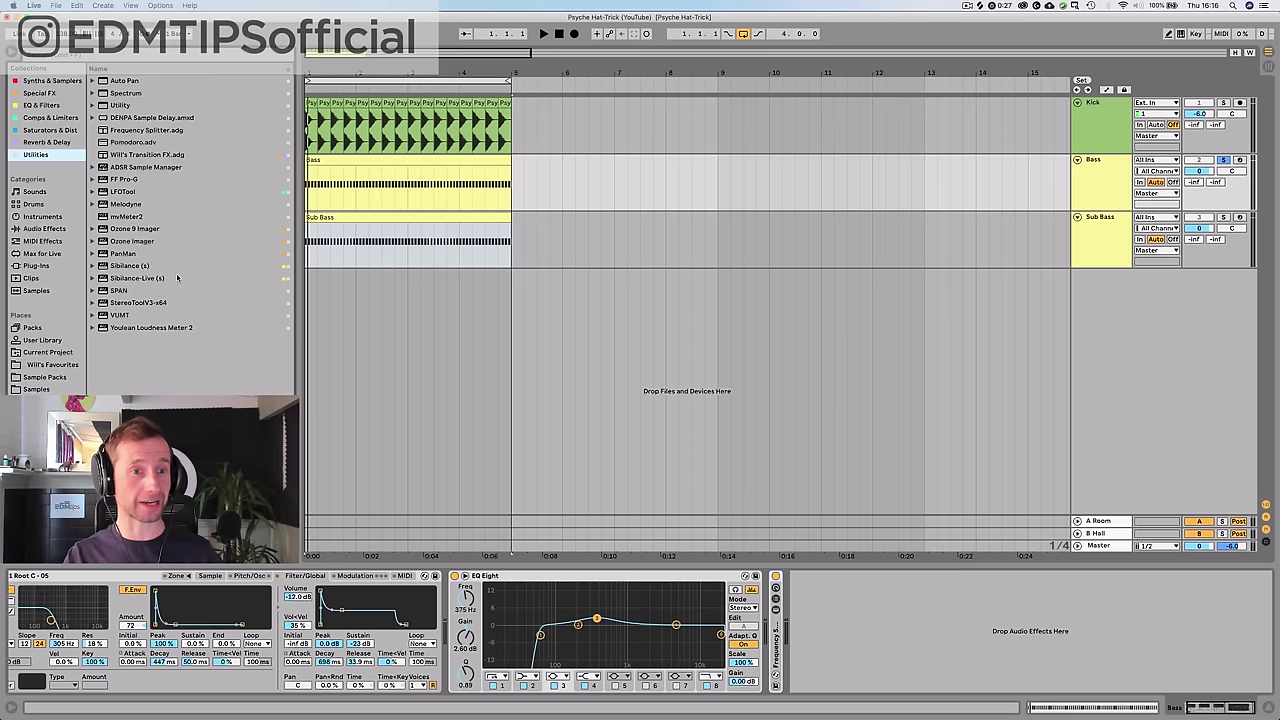
pyautogui.click(130, 241)
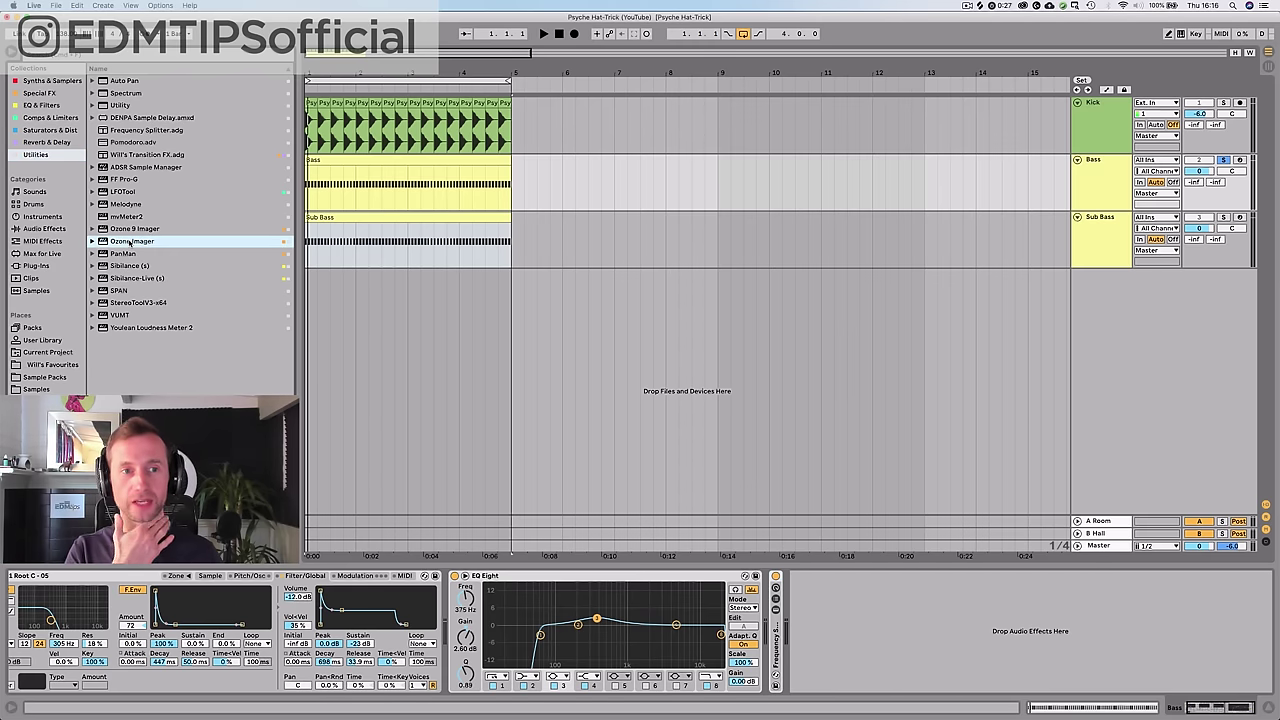
pyautogui.moveTo(684, 592); pyautogui.dragTo(873, 632)
pyautogui.moveTo(784, 634); pyautogui.dragTo(790, 634)
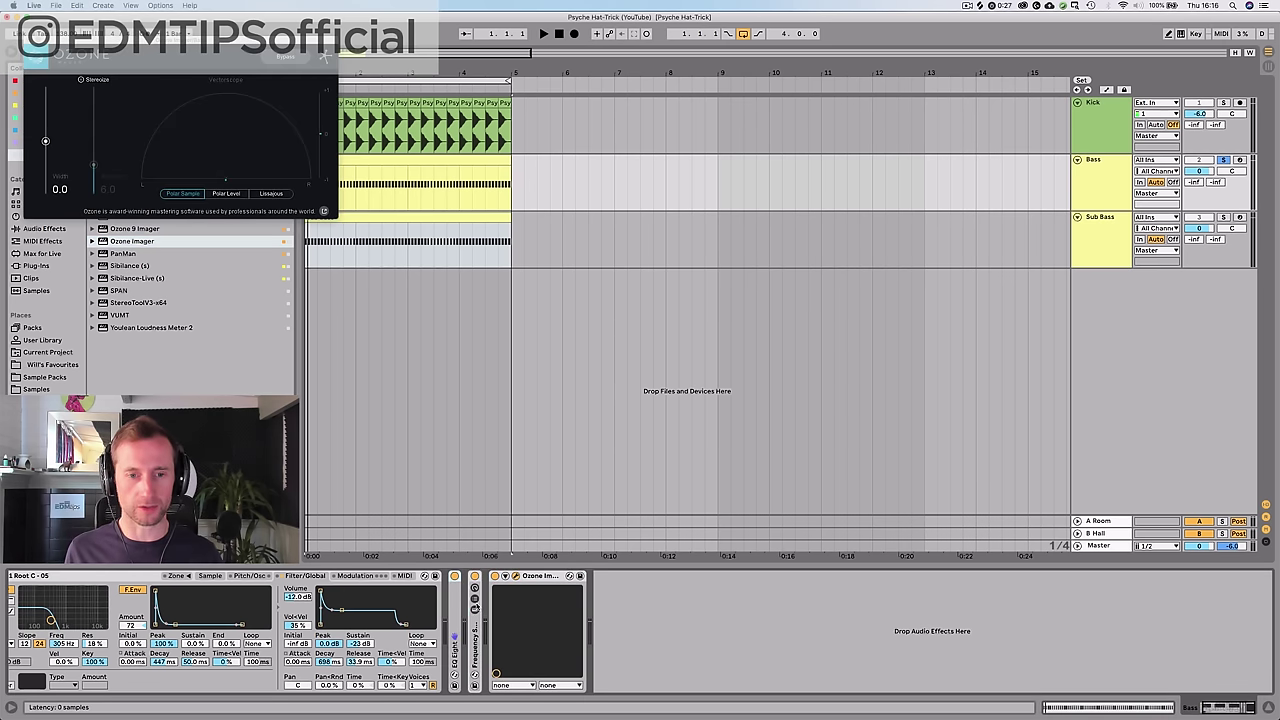
# - Unfold the Frequency Splitter and move Ozone Imager into its Mid chain after Multiband Dynamics
pyautogui.click(476, 606)
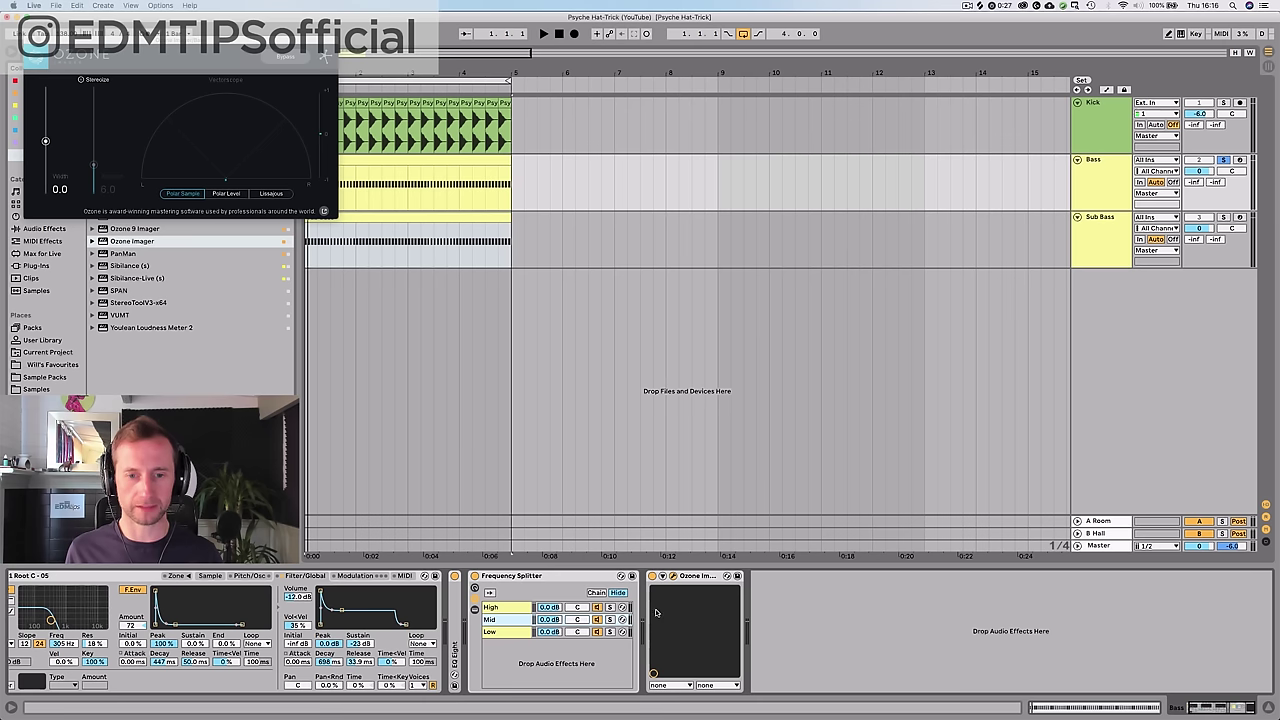
pyautogui.doubleClick(524, 621)
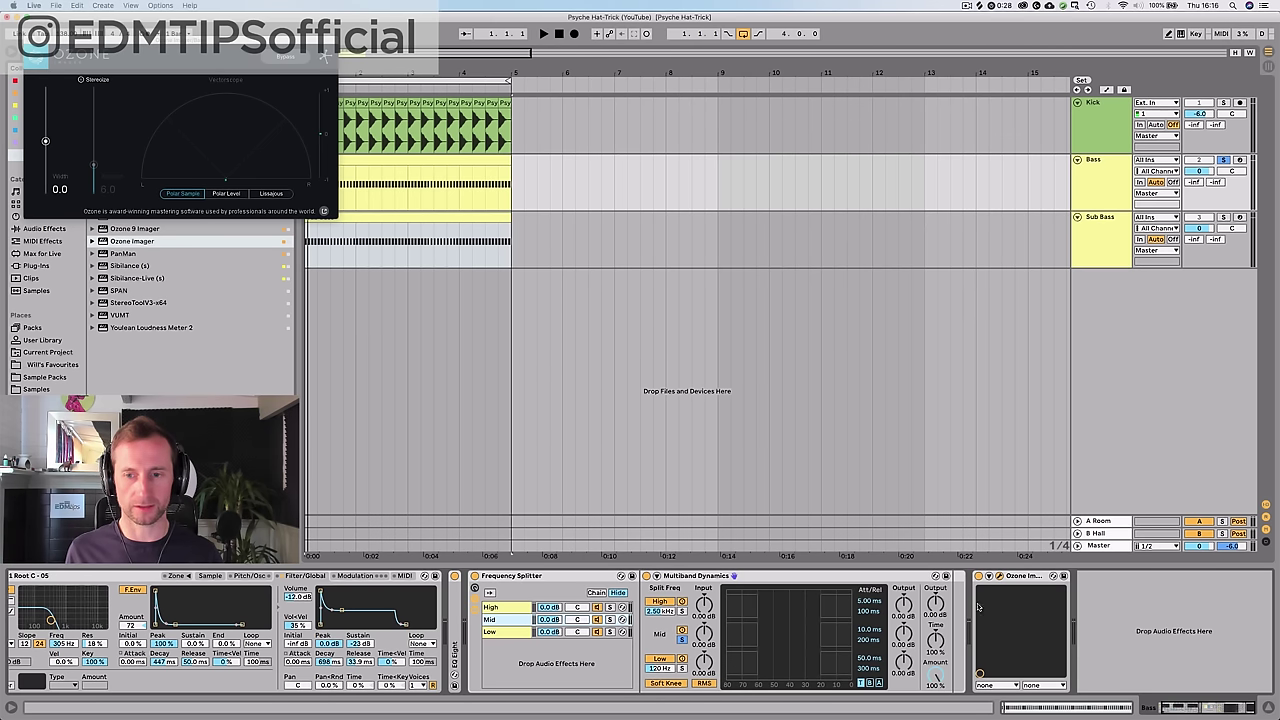
pyautogui.moveTo(955, 612); pyautogui.dragTo(952, 611)
# - Enable Stereoize in Ozone Imager and set the Width to 73.6 and the Amount to 6.3 while the bass plays
pyautogui.press('space')
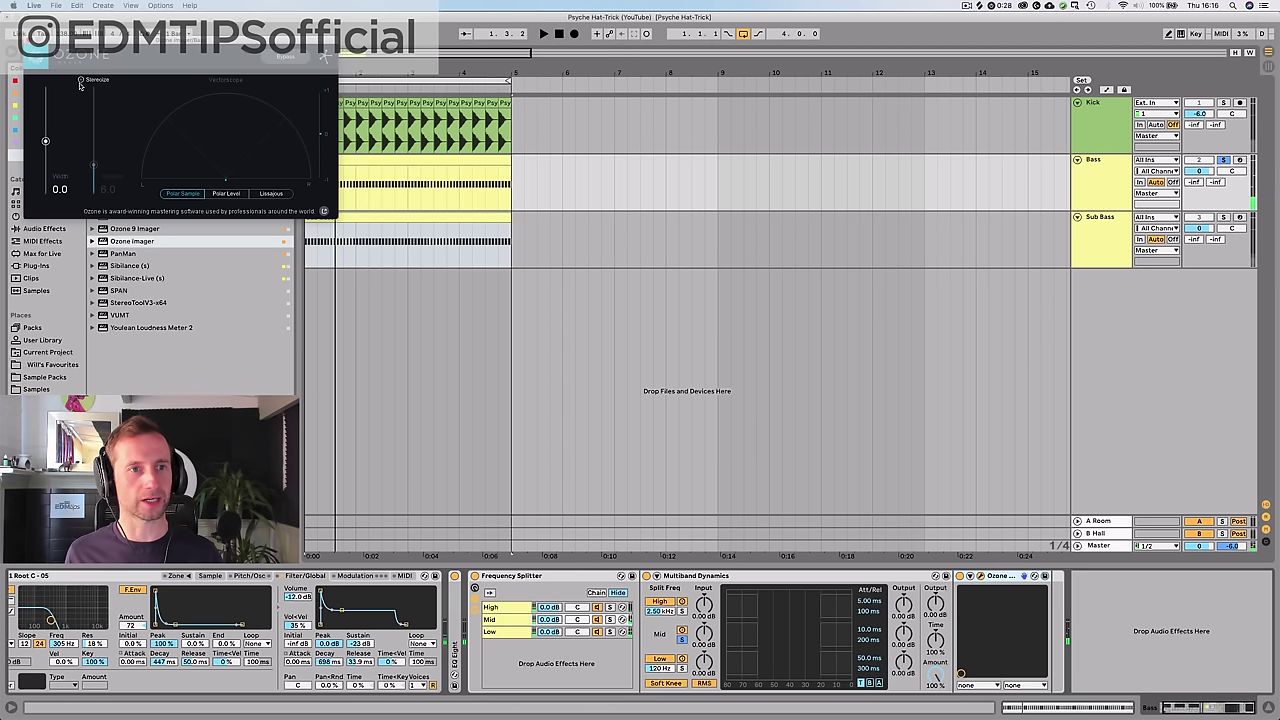
pyautogui.press('space')
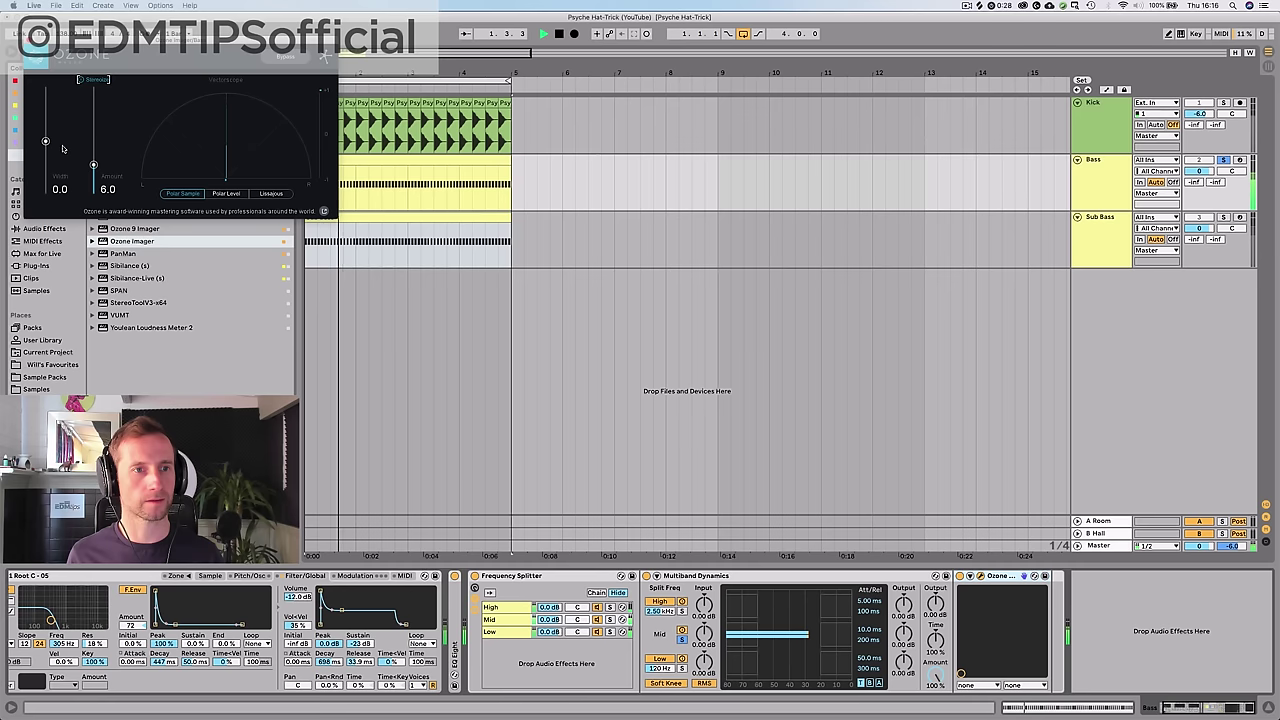
pyautogui.moveTo(45, 142); pyautogui.dragTo(45, 101)
pyautogui.moveTo(93, 165)
pyautogui.mouseDown()
pyautogui.moveTo(93, 148)
pyautogui.moveTo(93, 186)
pyautogui.moveTo(93, 163)
pyautogui.mouseUp()
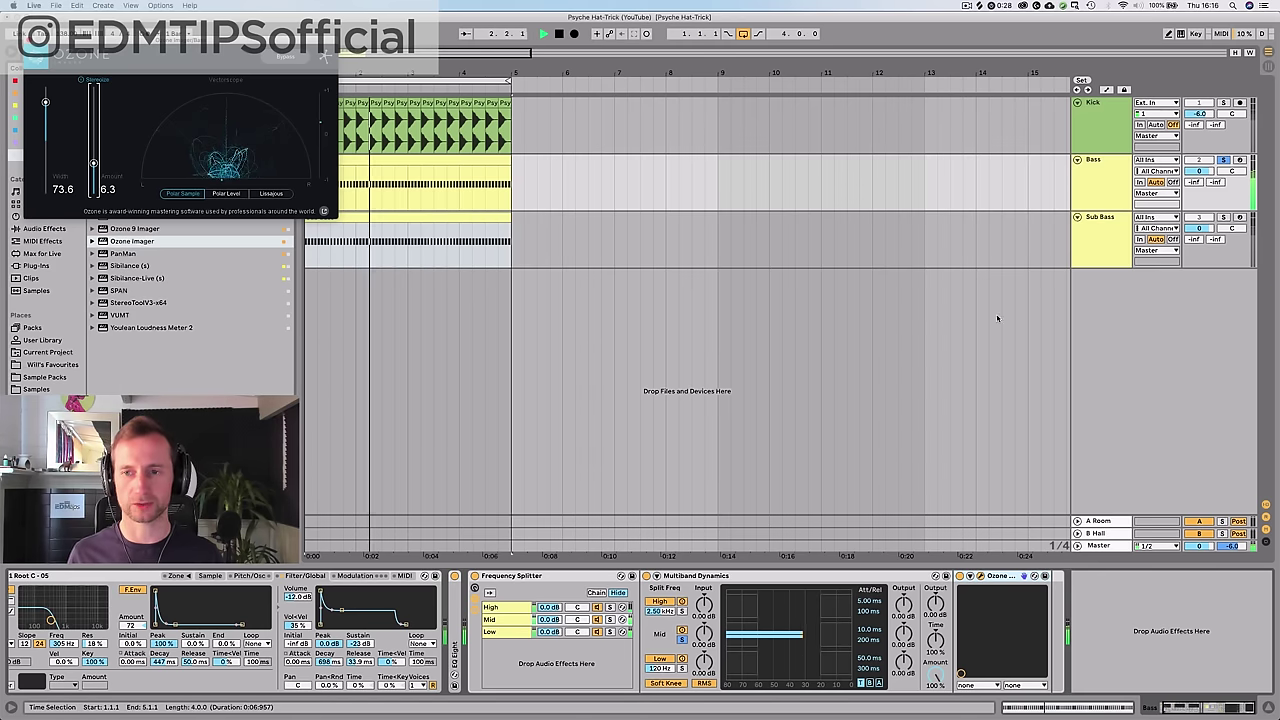
pyautogui.press('space')
# - Play the loop with the Sub Bass and Kick tracks soloed alongside the Bass, and close the Ozone Imager window
pyautogui.click(1098, 545)
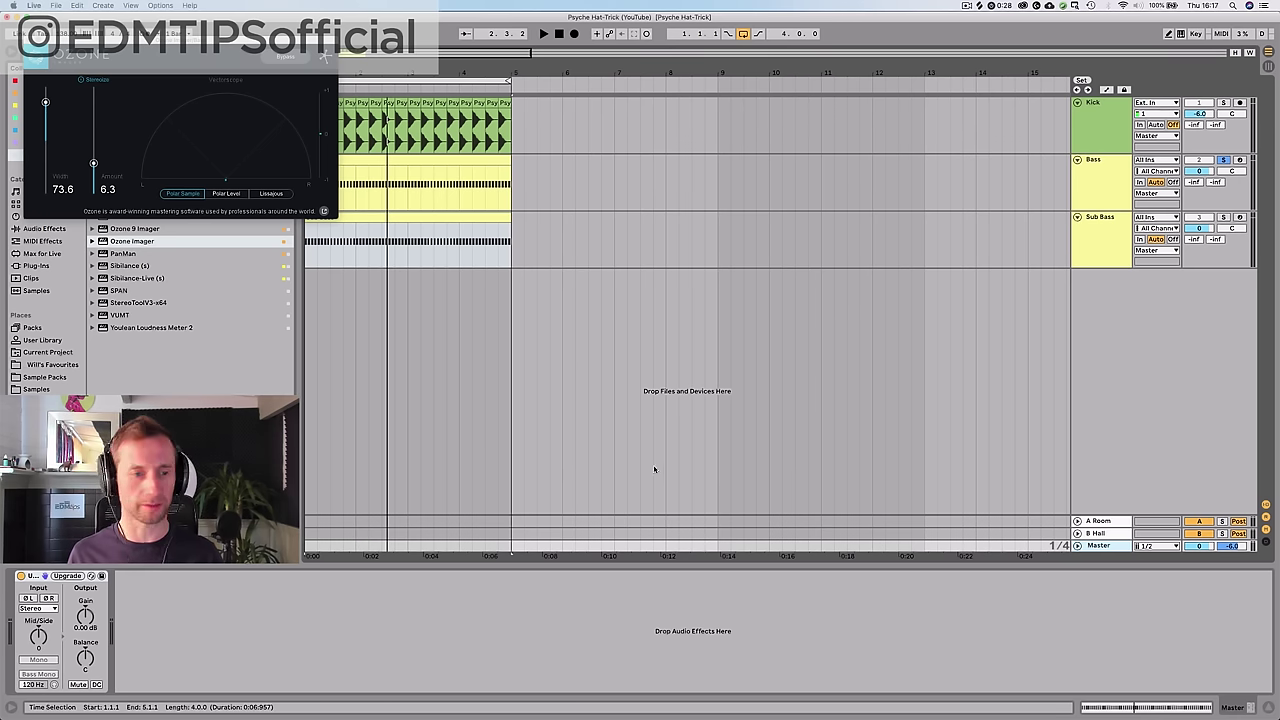
pyautogui.press('space')
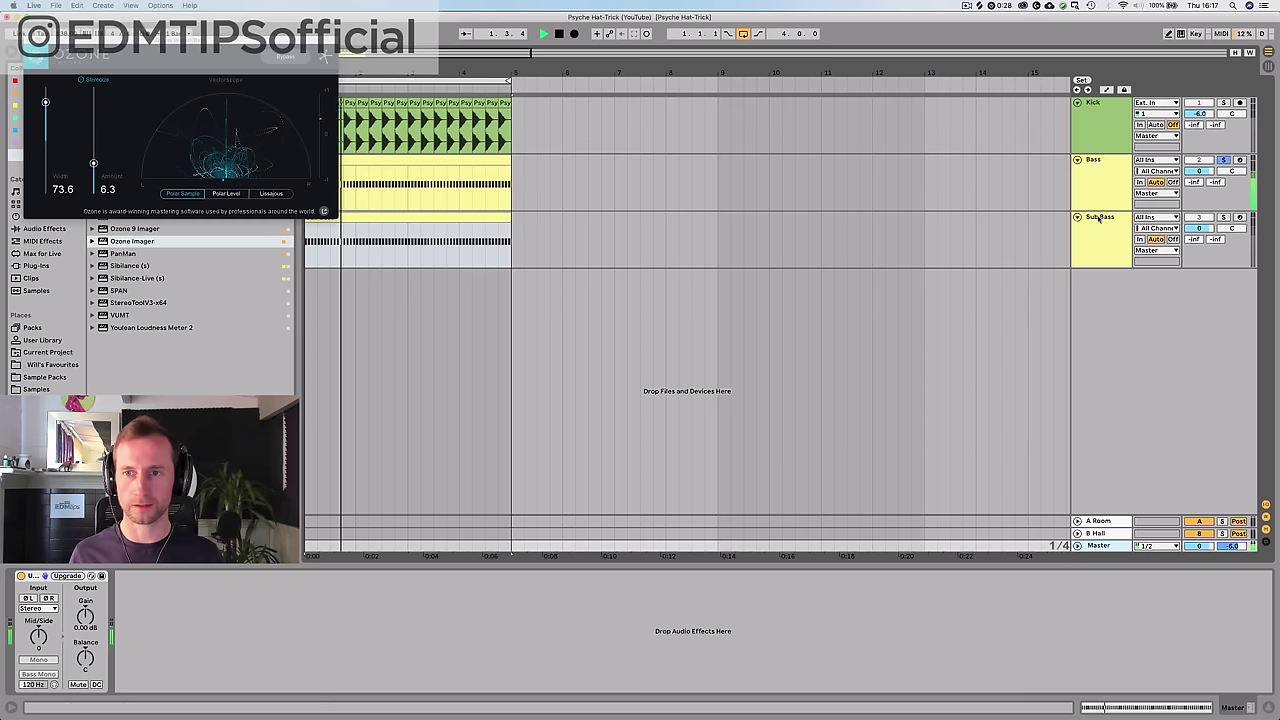
pyautogui.keyDown('super'); pyautogui.click(1222, 217); pyautogui.keyUp('super')
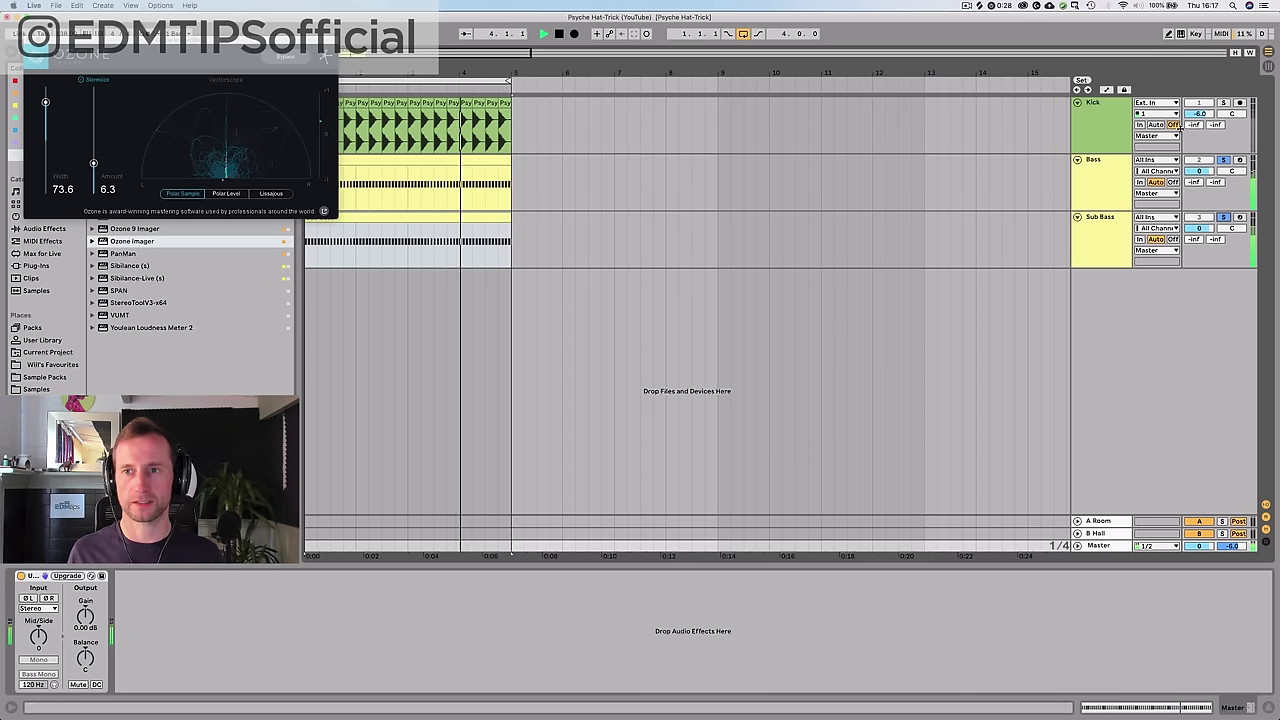
pyautogui.click(1222, 103)
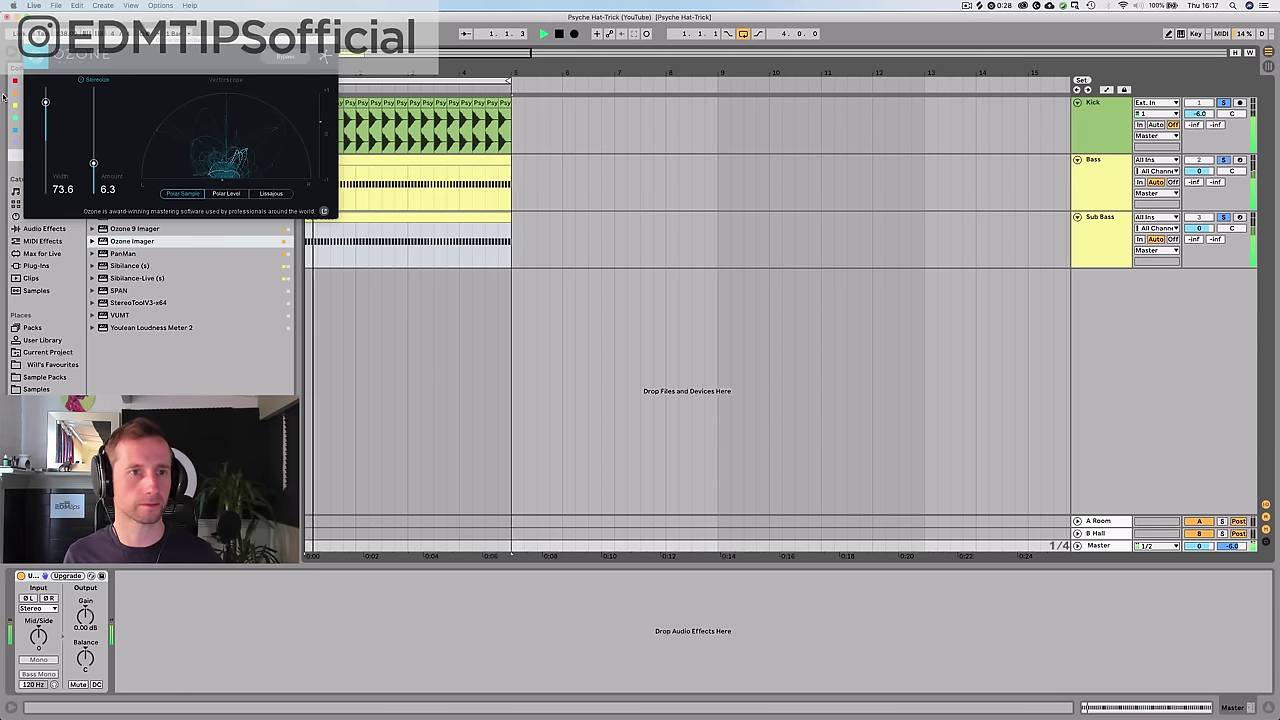
pyautogui.click(32, 36)
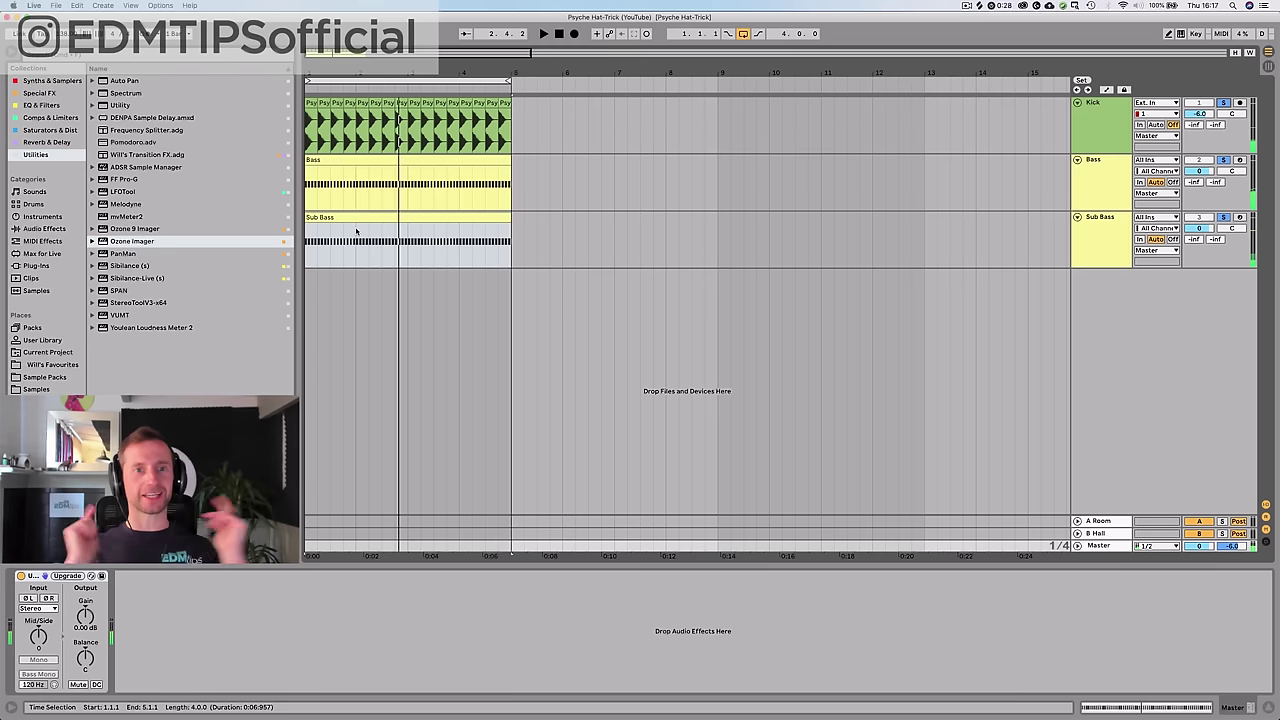
# - Insert a MIDI track named Drums below the Kick track and load a Drum Rack onto it
pyautogui.click(1082, 128)
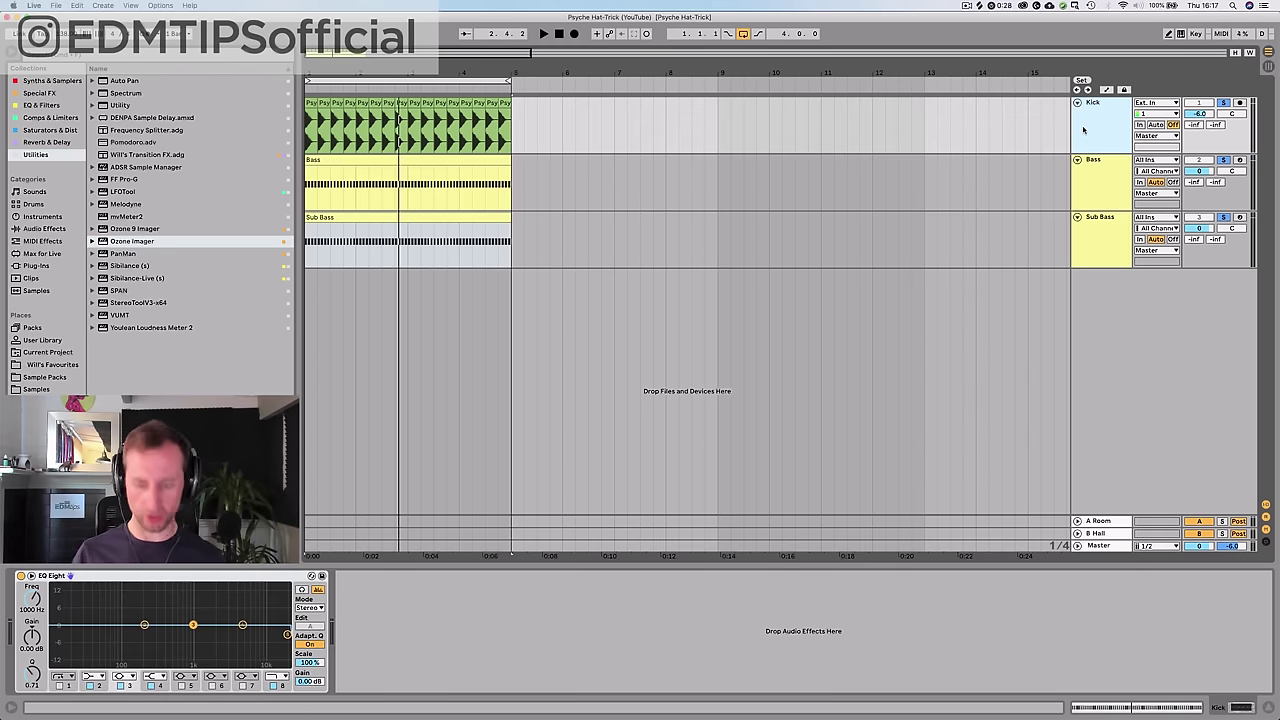
pyautogui.press('super+shift+t')
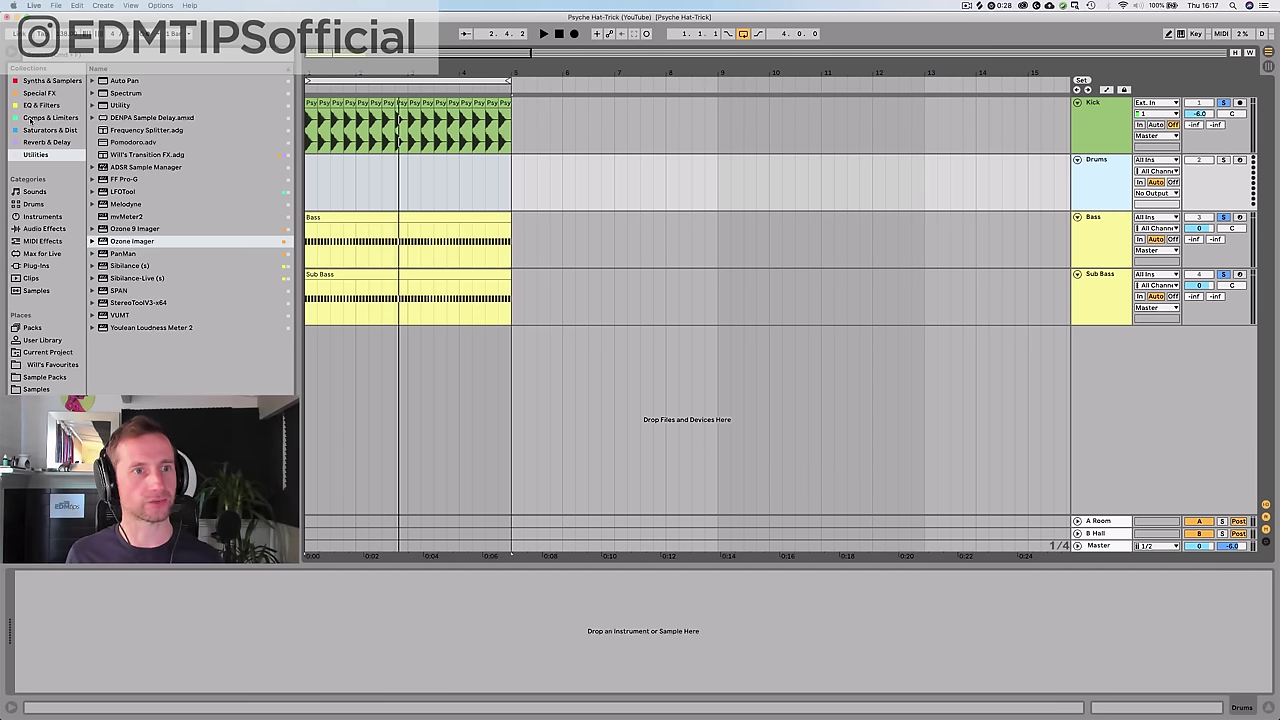
pyautogui.click(54, 96)
pyautogui.click(52, 81)
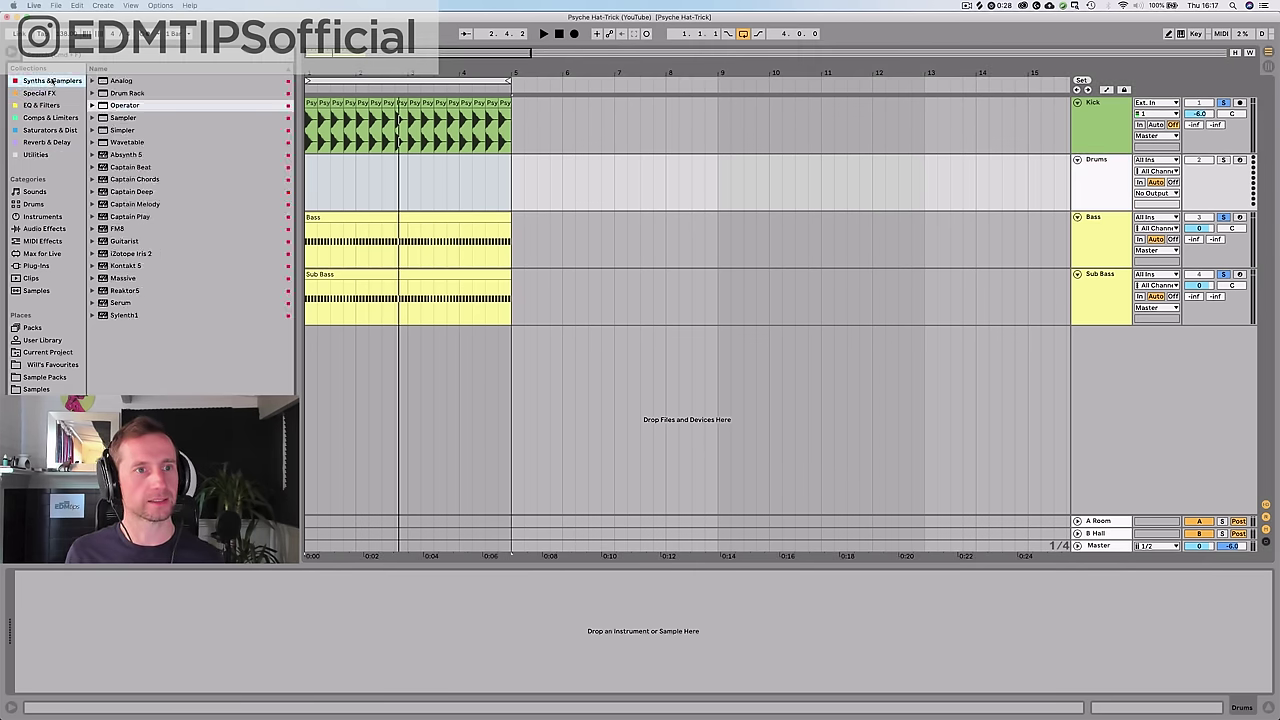
pyautogui.click(118, 93)
# - Create an empty four-bar MIDI clip on the Drums track and color it green
pyautogui.moveTo(331, 185); pyautogui.dragTo(507, 183)
pyautogui.press('super+shift+m')
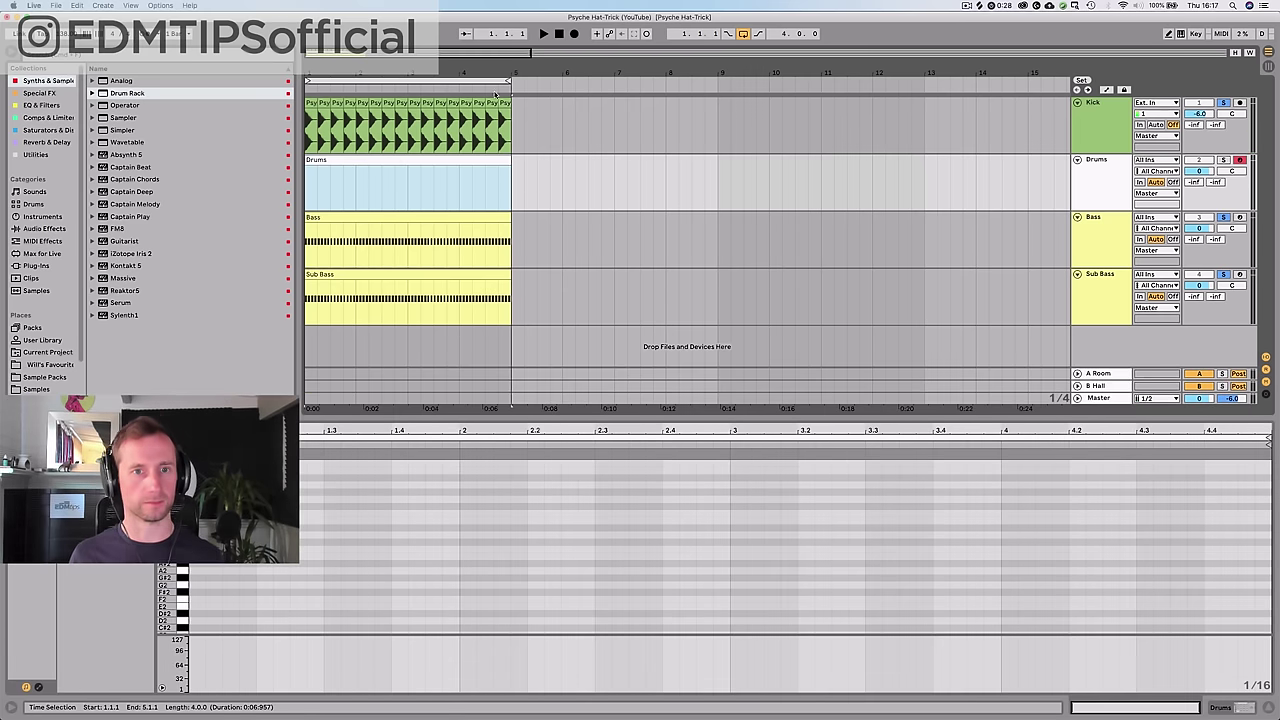
pyautogui.rightClick(402, 162)
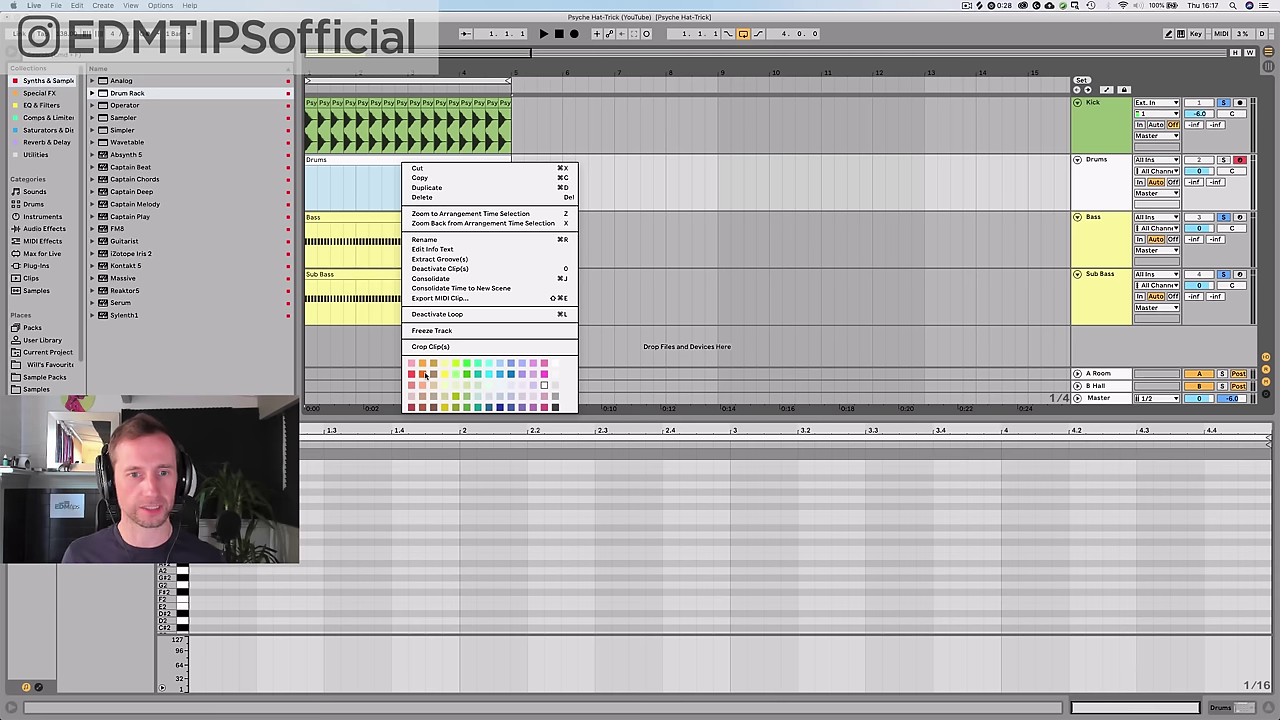
pyautogui.click(465, 396)
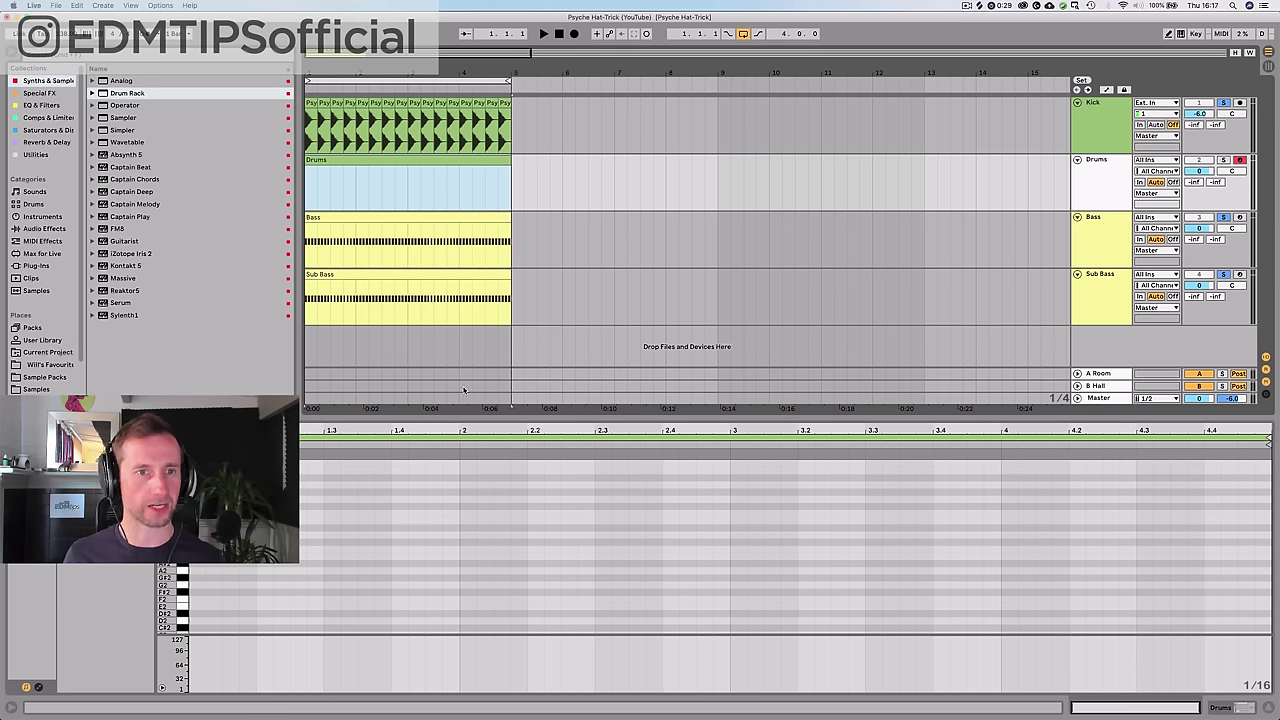
# - Browse the Samples folder to Drum Hits, Snares and open the VEH3 Snares subfolder
pyautogui.scroll(-3, 30, 330)
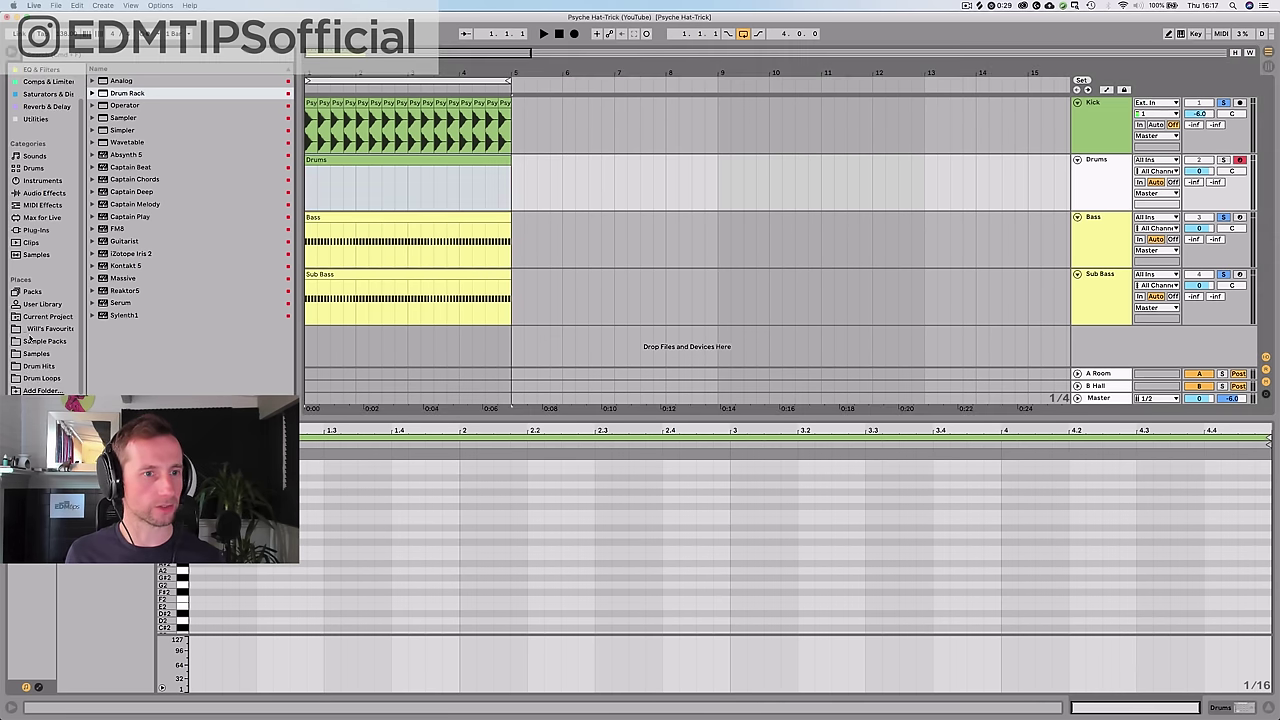
pyautogui.click(35, 354)
pyautogui.scroll(5, 168, 190)
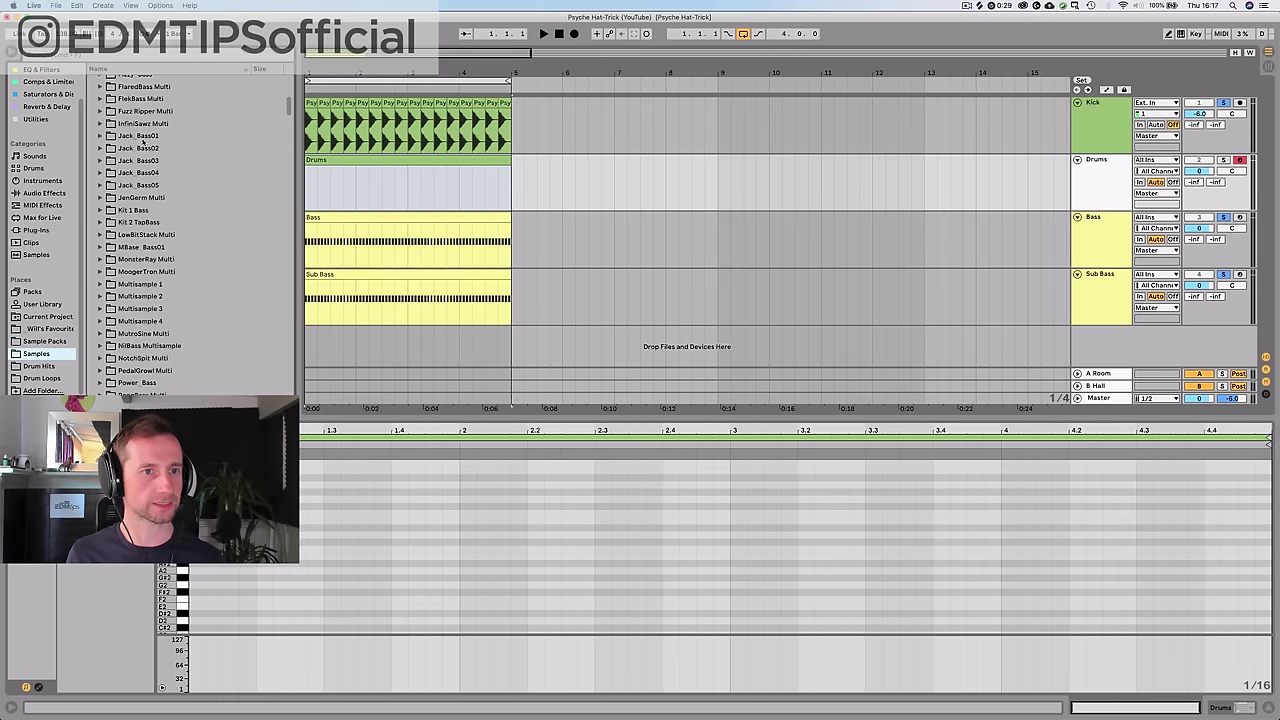
pyautogui.click(118, 93)
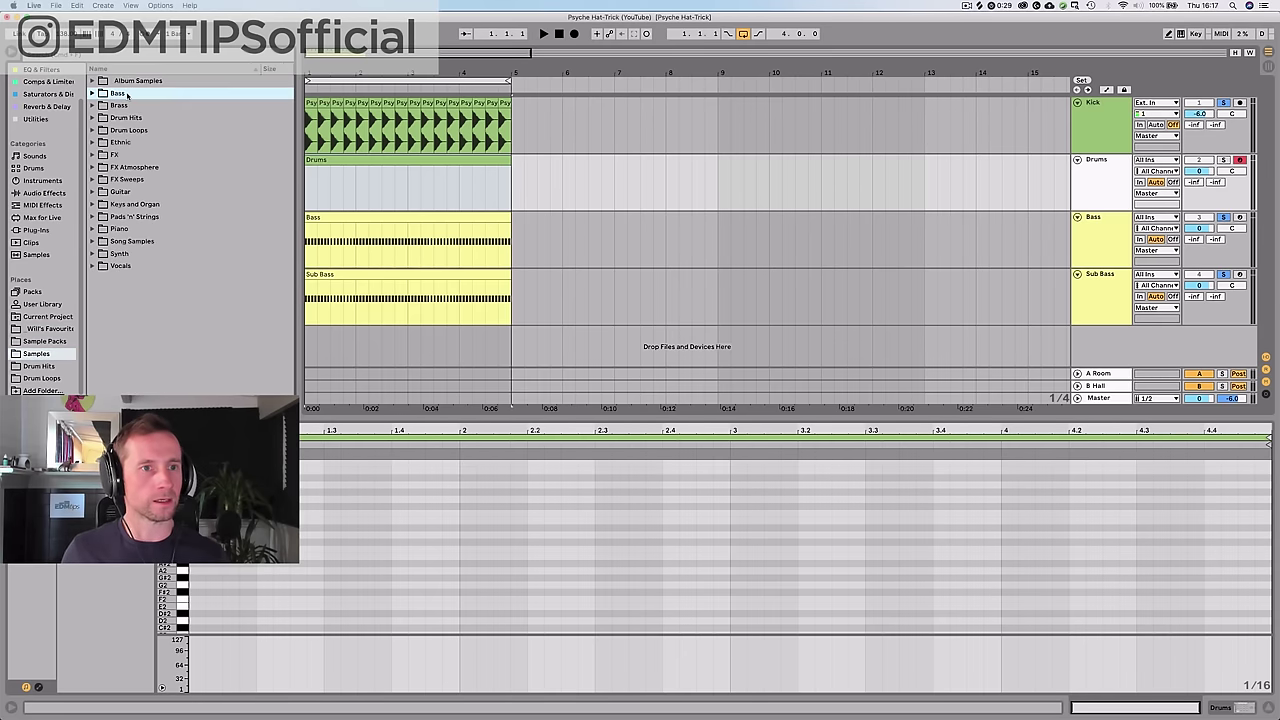
pyautogui.click(136, 119)
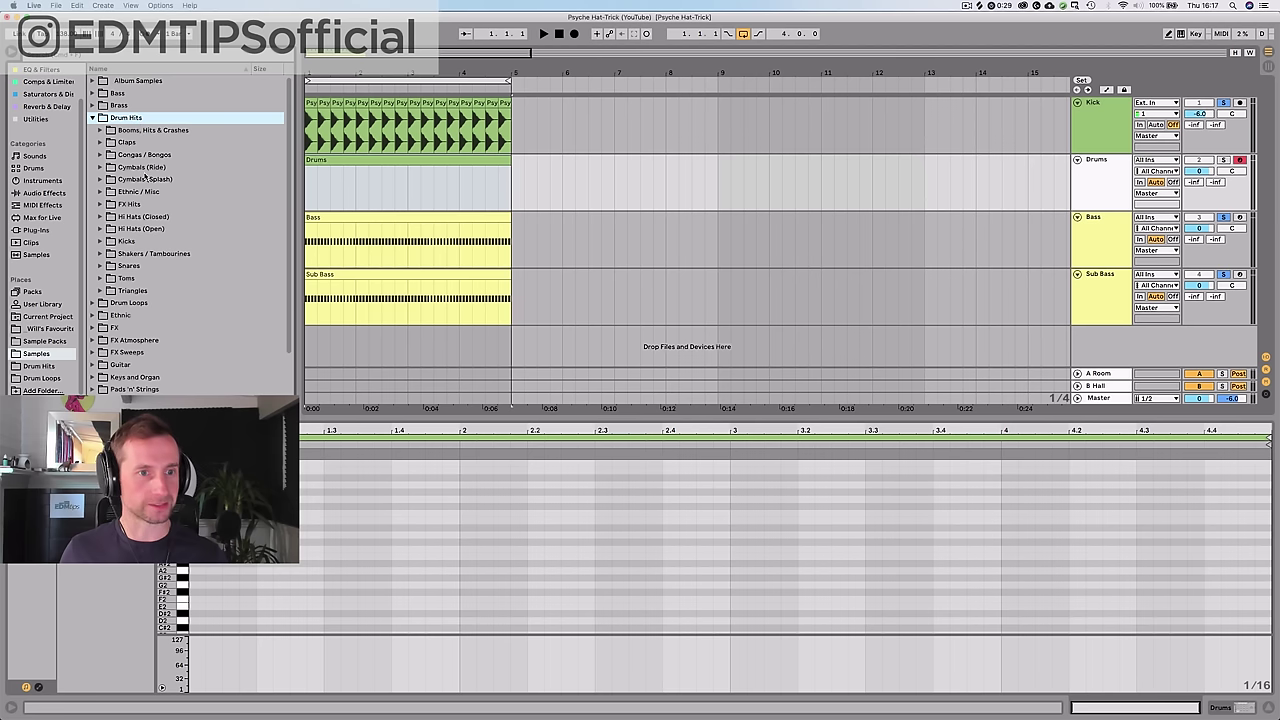
pyautogui.click(127, 265)
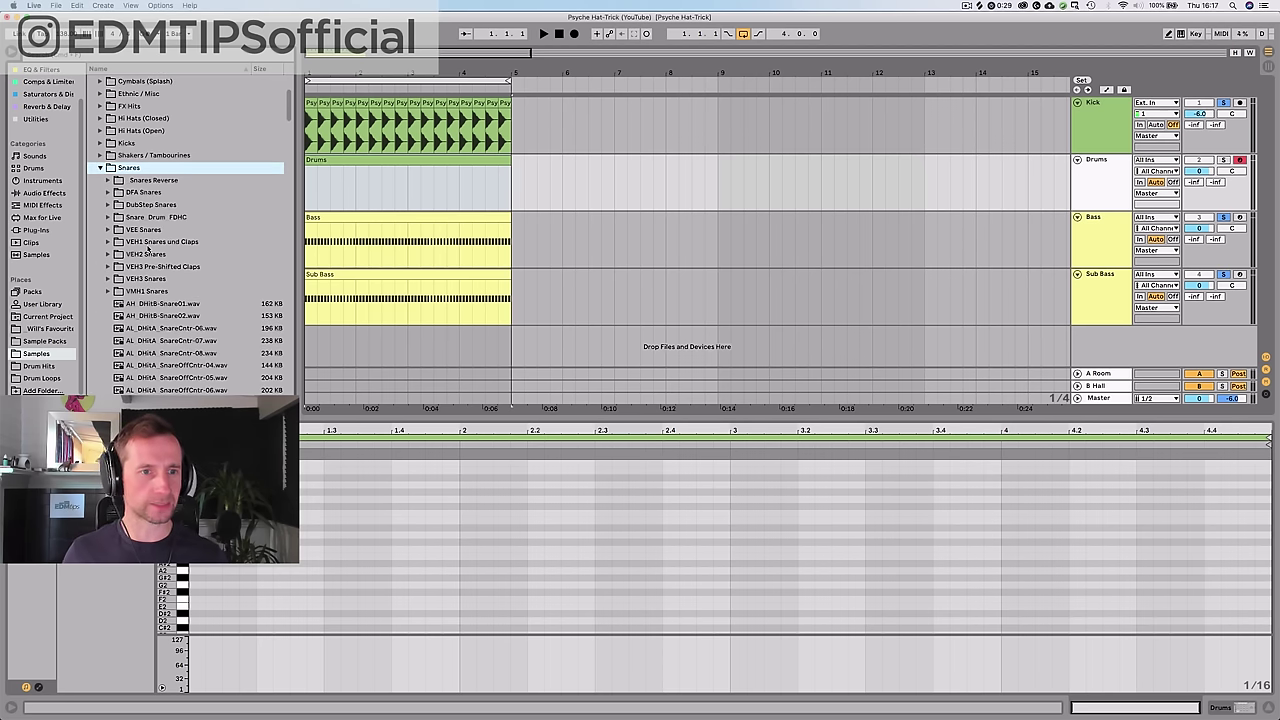
pyautogui.click(146, 280)
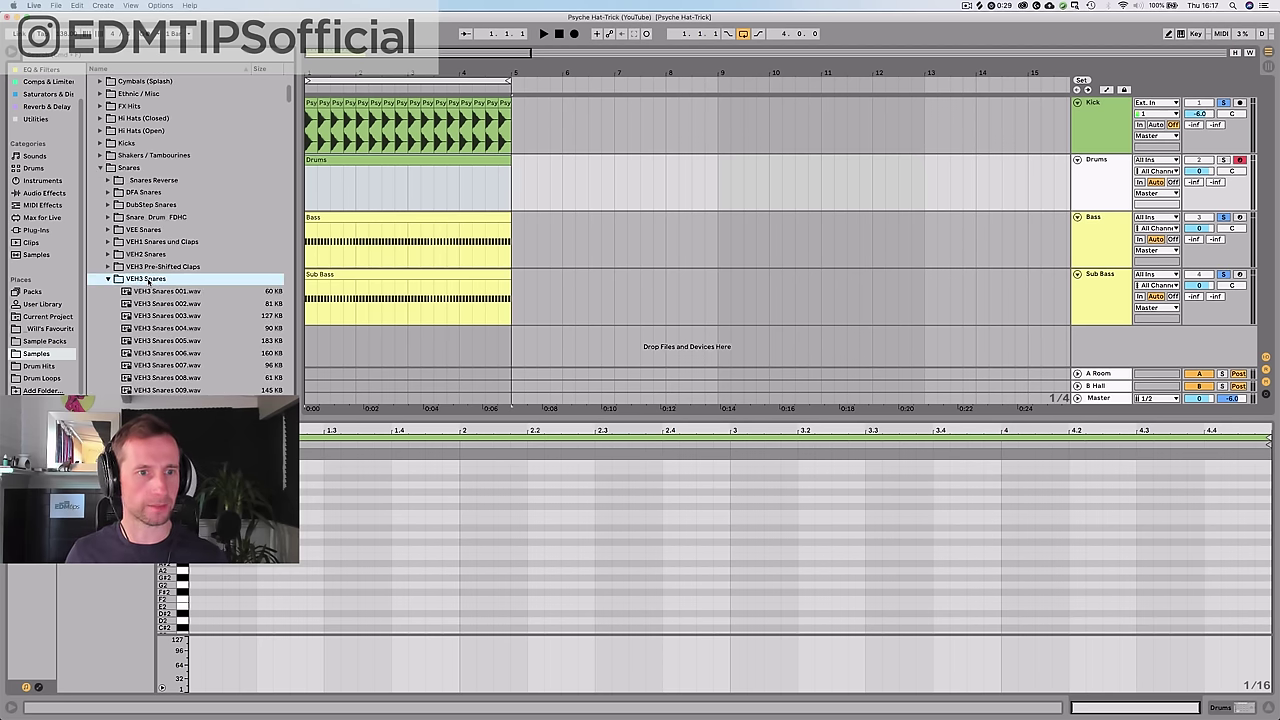
# - Audition the samples in the VEH3 Snares folder one after another and settle on VEH3 Snares 009.wav
pyautogui.press('Down')
pyautogui.press('Down')
pyautogui.press('Down')
pyautogui.press('Down')
pyautogui.press('Down')
pyautogui.press('Down')
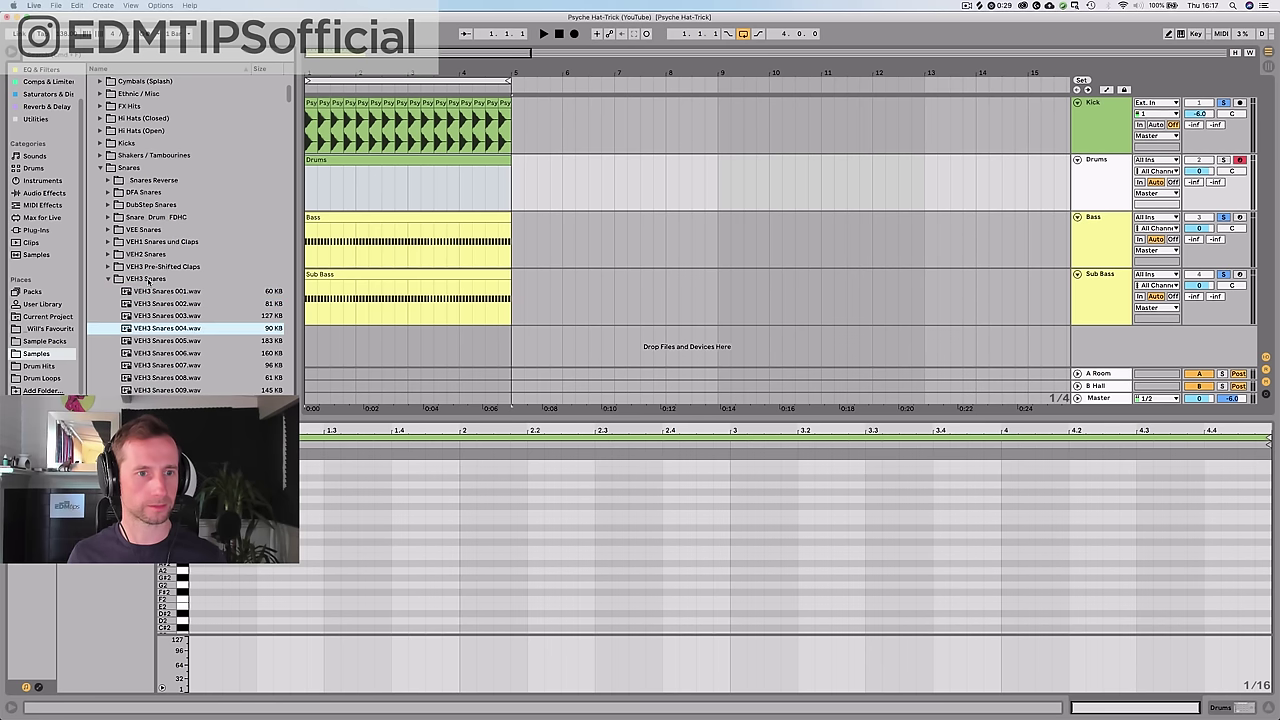
pyautogui.press('Down')
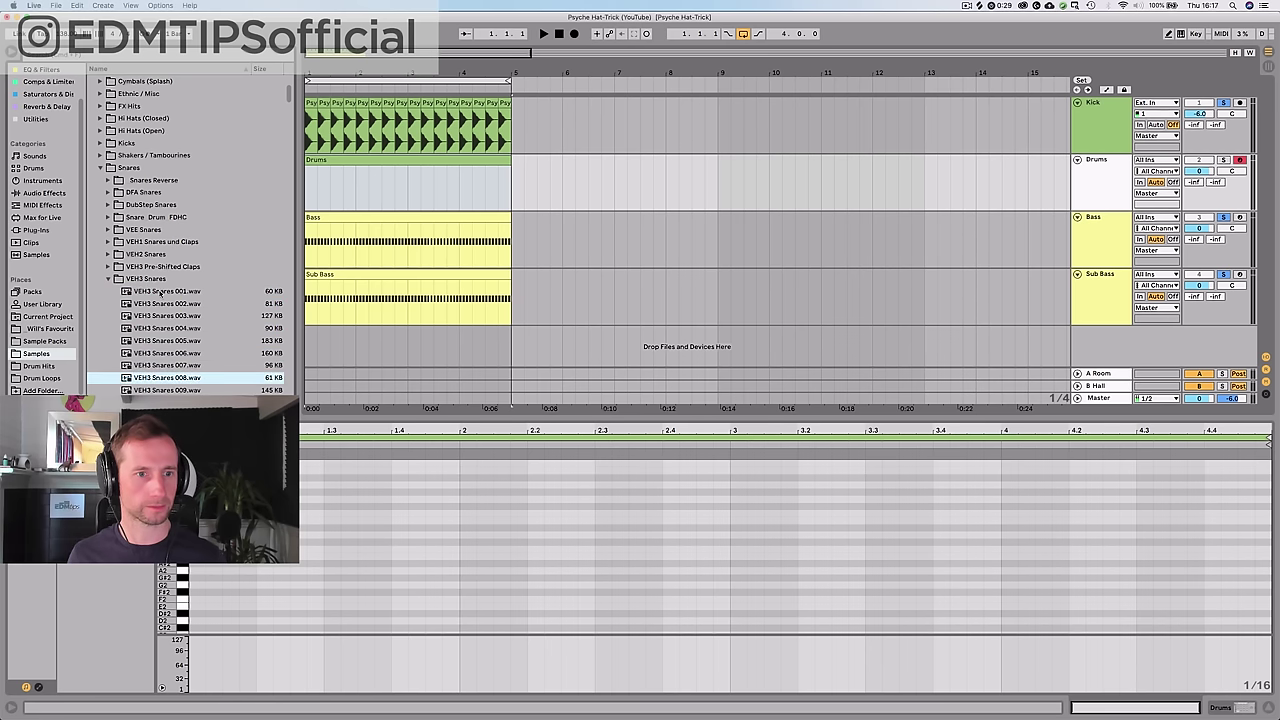
pyautogui.press('Down')
pyautogui.press('Down')
pyautogui.press('Up')
pyautogui.scroll(-4, 163, 307)
pyautogui.press('Down')
pyautogui.press('Down')
pyautogui.press('Up')
pyautogui.press('Up')
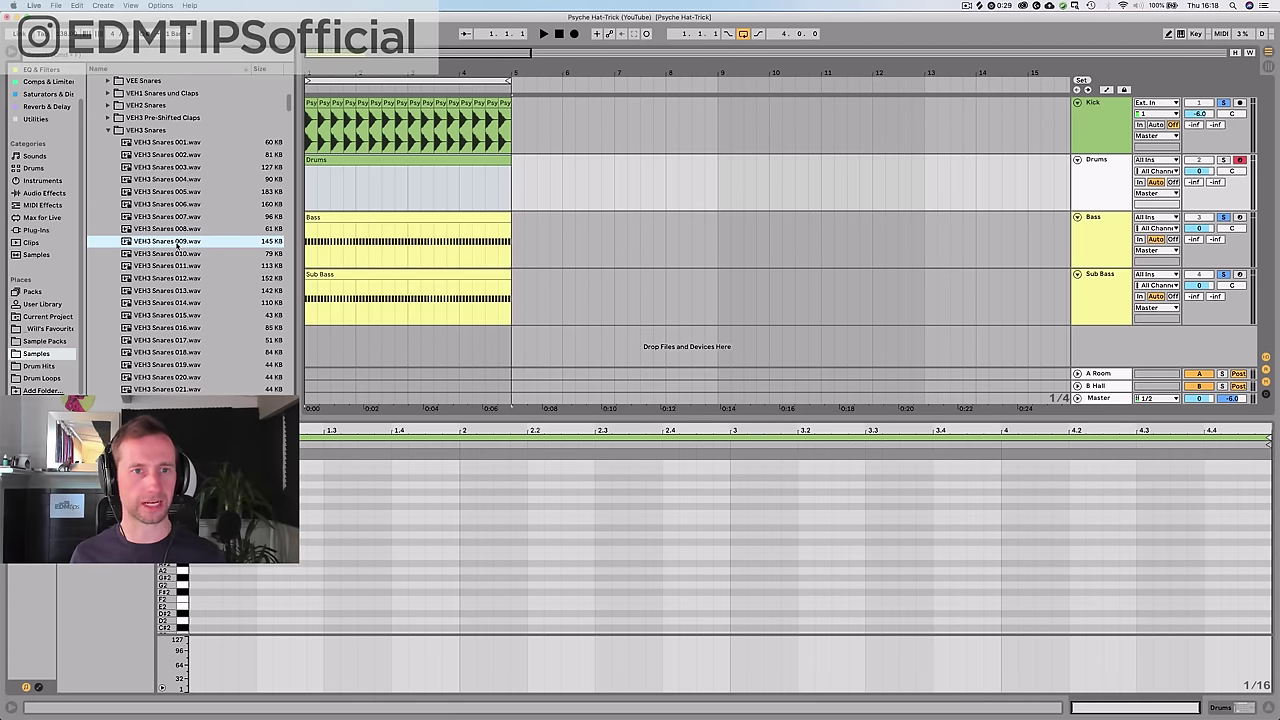
# - Load VEH3 Snares 009.wav onto the C1 pad of the Drum Rack and set its Simpler to Classic mode
pyautogui.hotkey('shift', 'Tab')
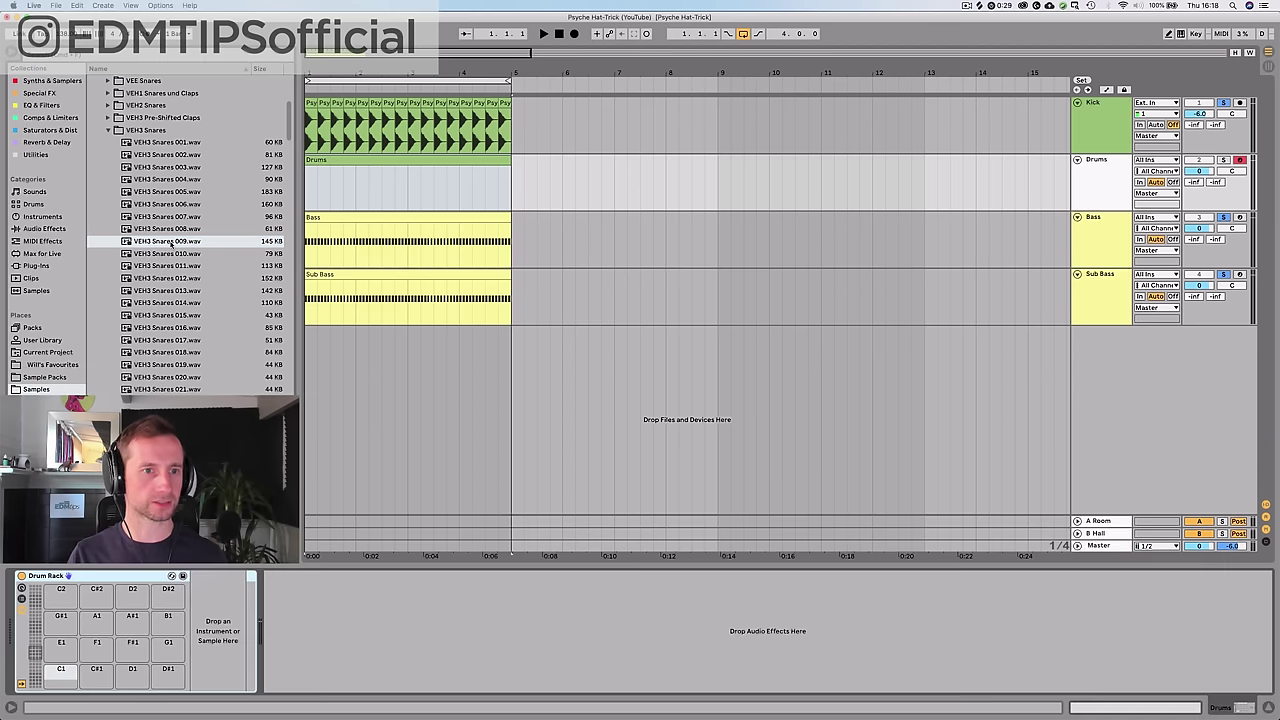
pyautogui.moveTo(61, 670); pyautogui.dragTo(66, 675)
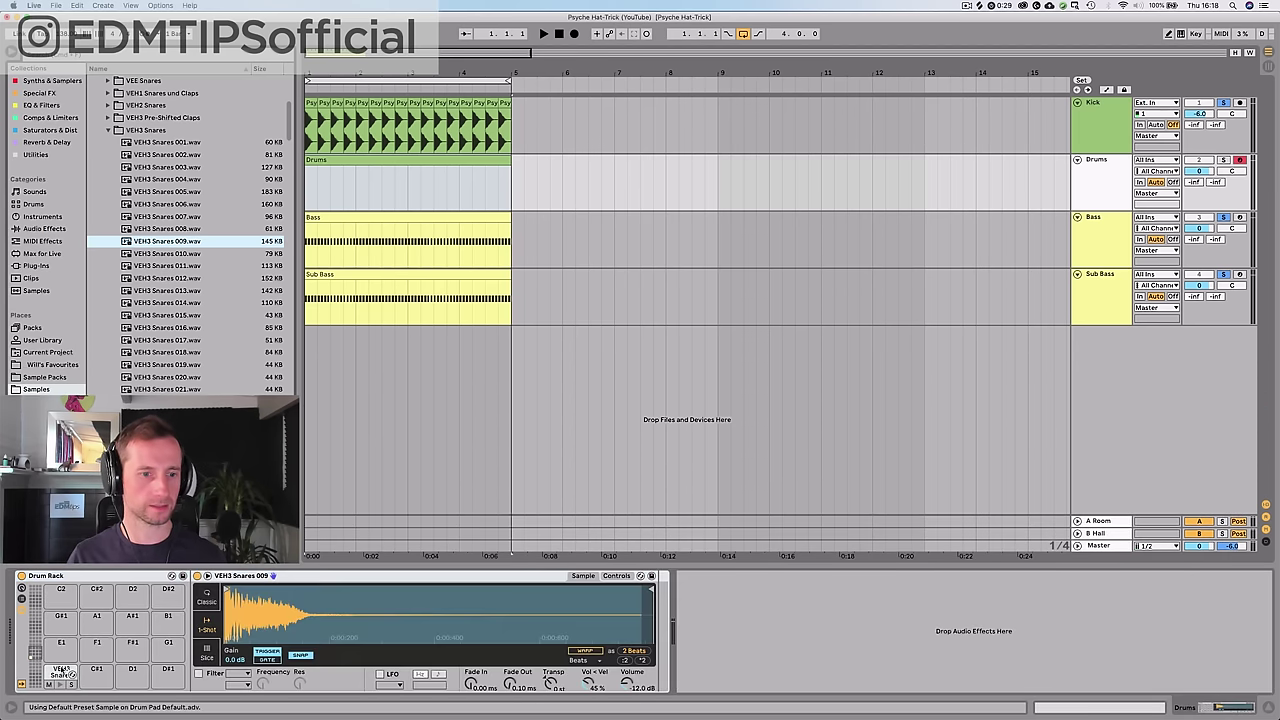
pyautogui.click(207, 598)
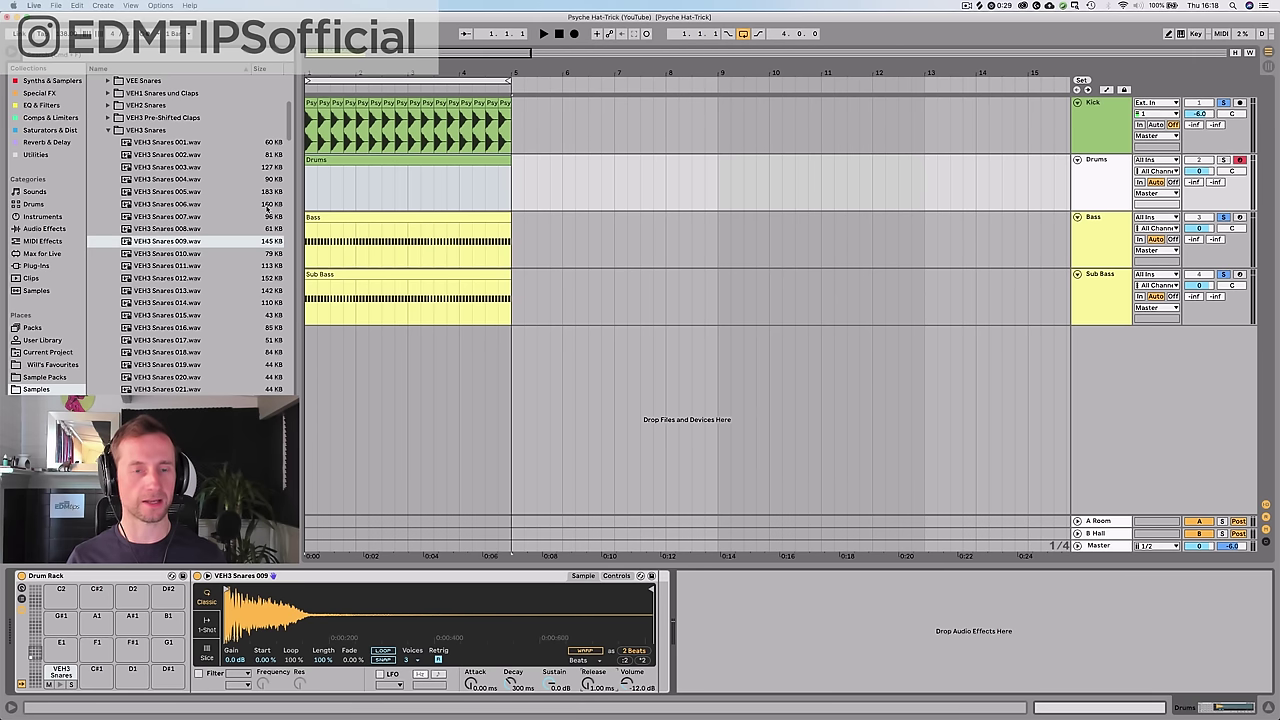
# - Add a snare note at 1.2 in the Drums clip and lengthen it to two sixteenths
pyautogui.doubleClick(320, 158)
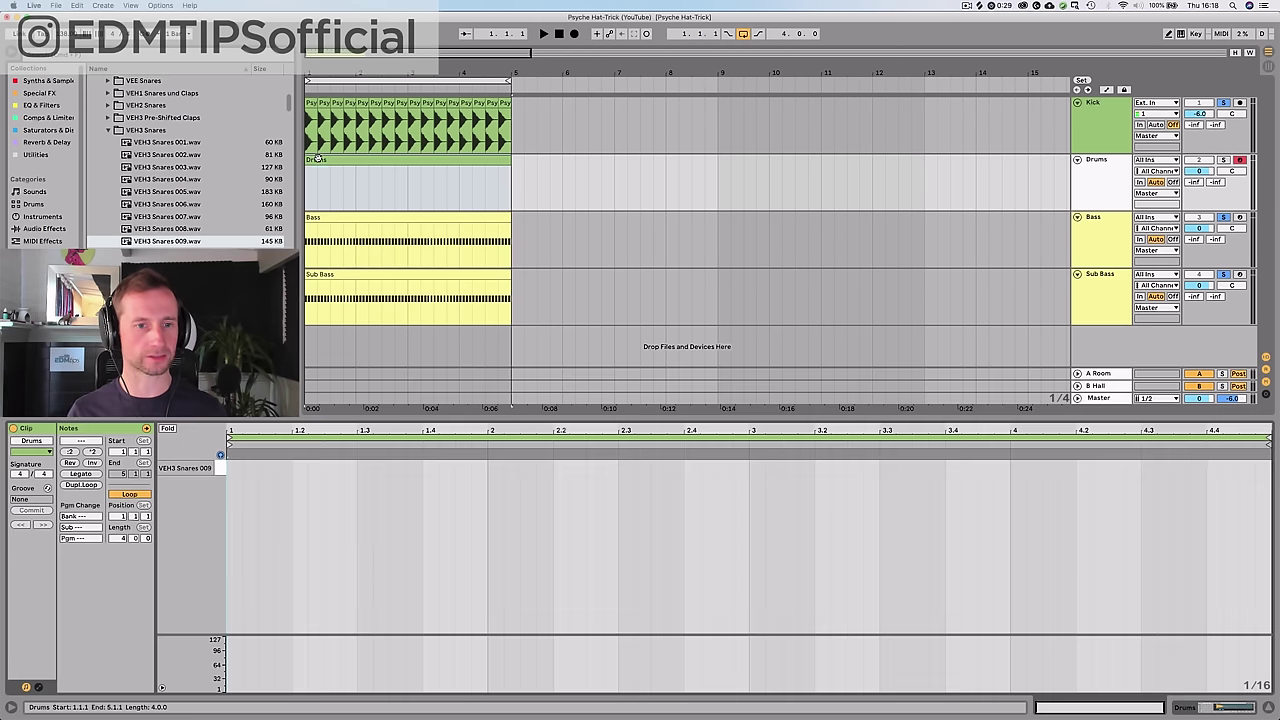
pyautogui.doubleClick(298, 467)
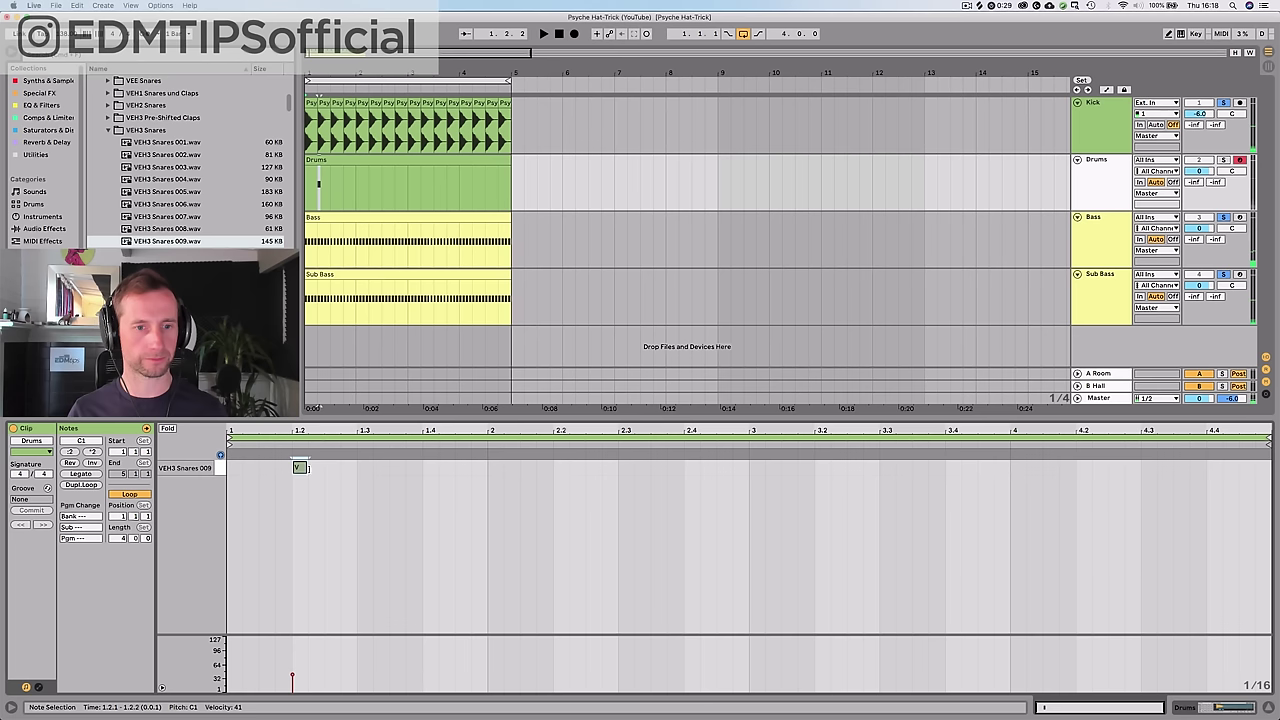
pyautogui.moveTo(305, 467); pyautogui.dragTo(320, 468)
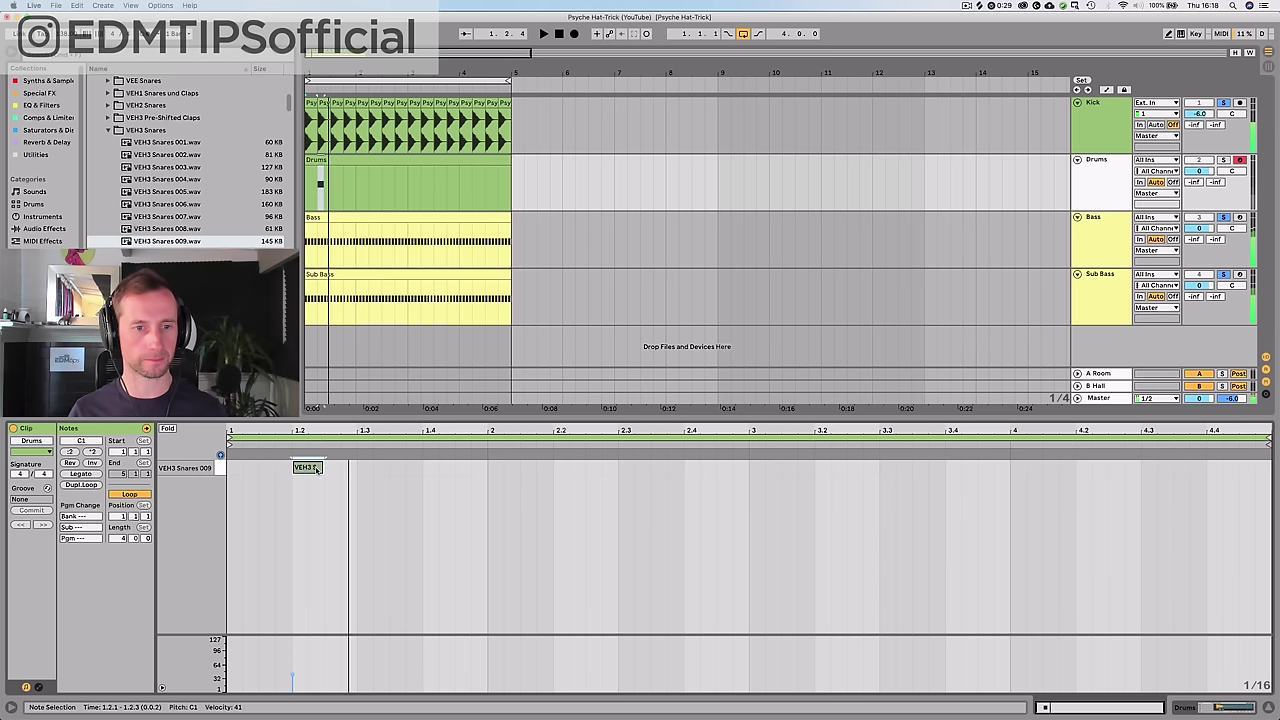
pyautogui.click(417, 503)
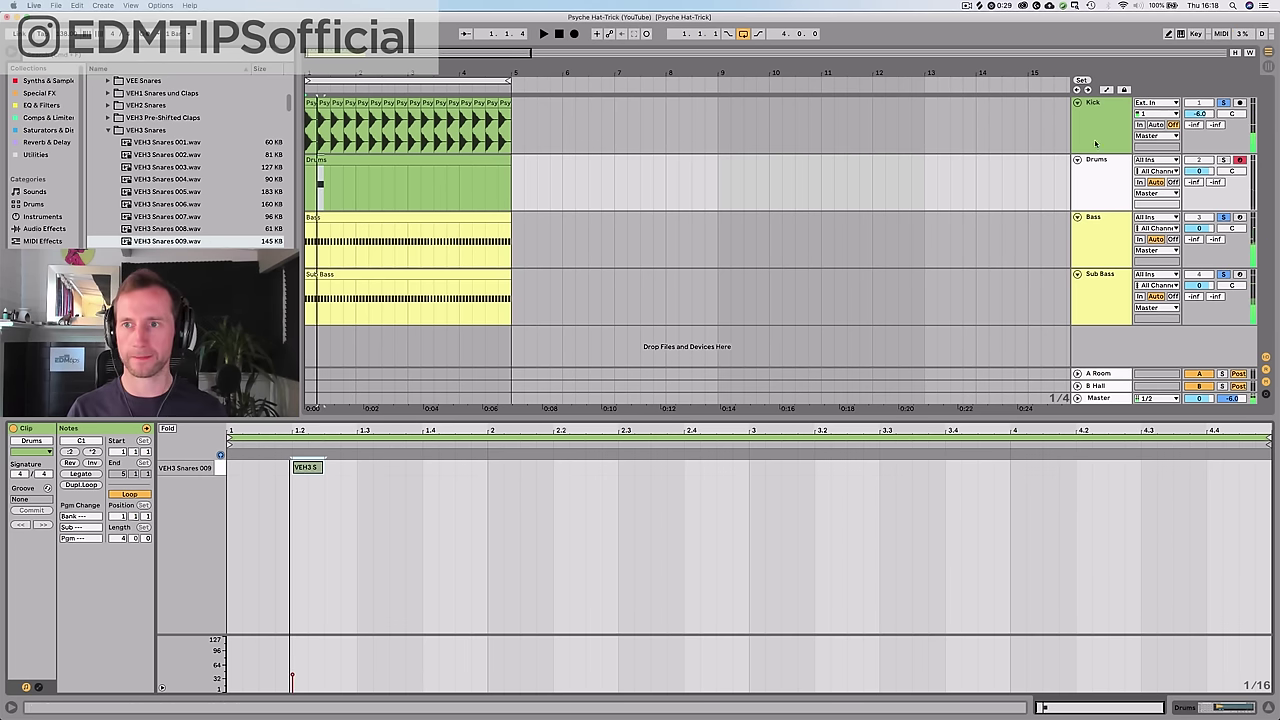
# - Solo the Drums track alongside the other soloed tracks and play the loop
pyautogui.keyDown('super'); pyautogui.click(1225, 160); pyautogui.keyUp('super')
pyautogui.press('space')
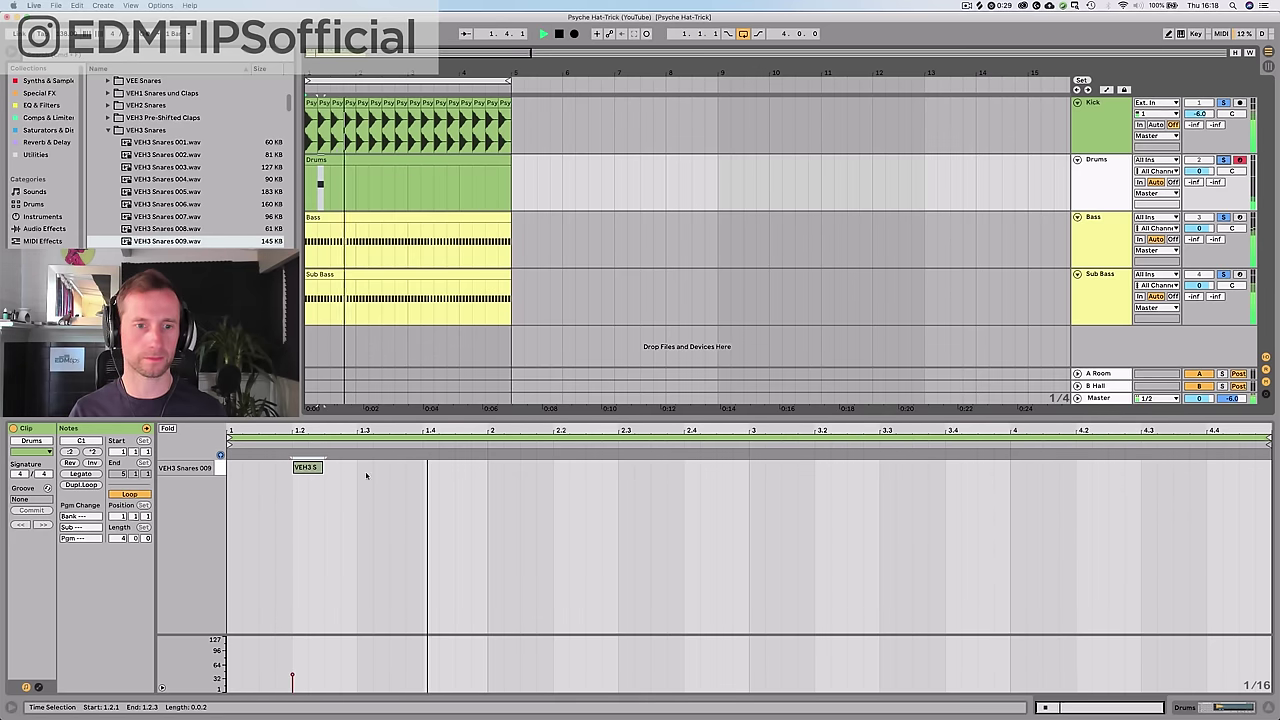
pyautogui.hotkey('shift', 'Tab')
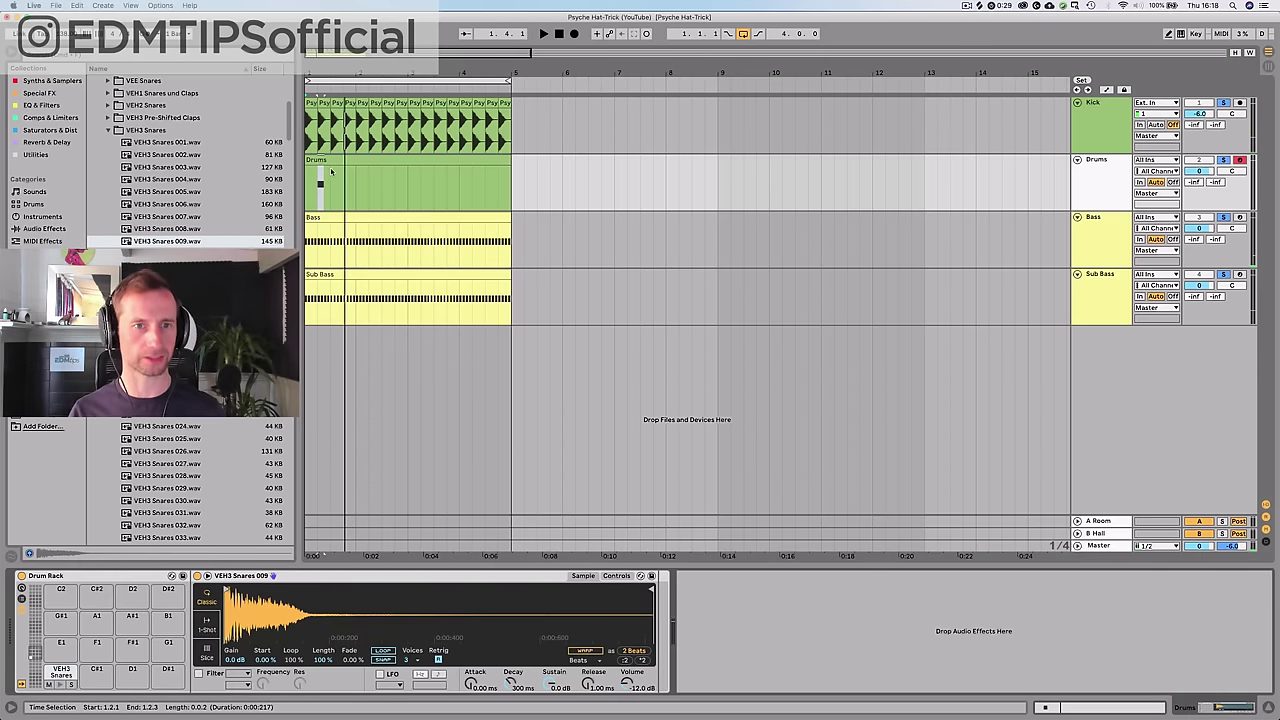
# - Duplicate the first half bar of the Drums clip across all four bars, putting a snare on beats 2 and 4
pyautogui.doubleClick(331, 172)
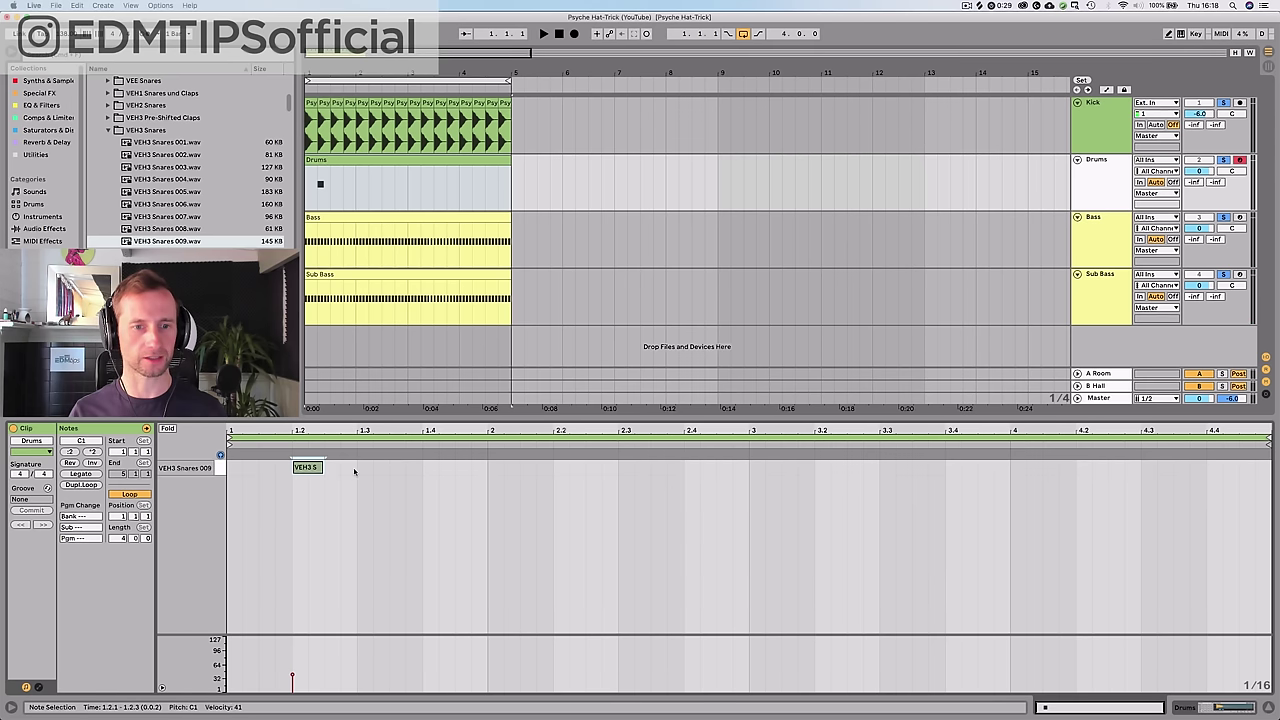
pyautogui.click(354, 471)
pyautogui.moveTo(354, 471); pyautogui.dragTo(228, 467)
pyautogui.hotkey('ctrl', 'd')
pyautogui.hotkey('ctrl', 'd')
pyautogui.hotkey('ctrl', 'd')
pyautogui.hotkey('ctrl', 'd')
pyautogui.hotkey('ctrl', 'd')
pyautogui.hotkey('ctrl', 'd')
pyautogui.hotkey('ctrl', 'd')
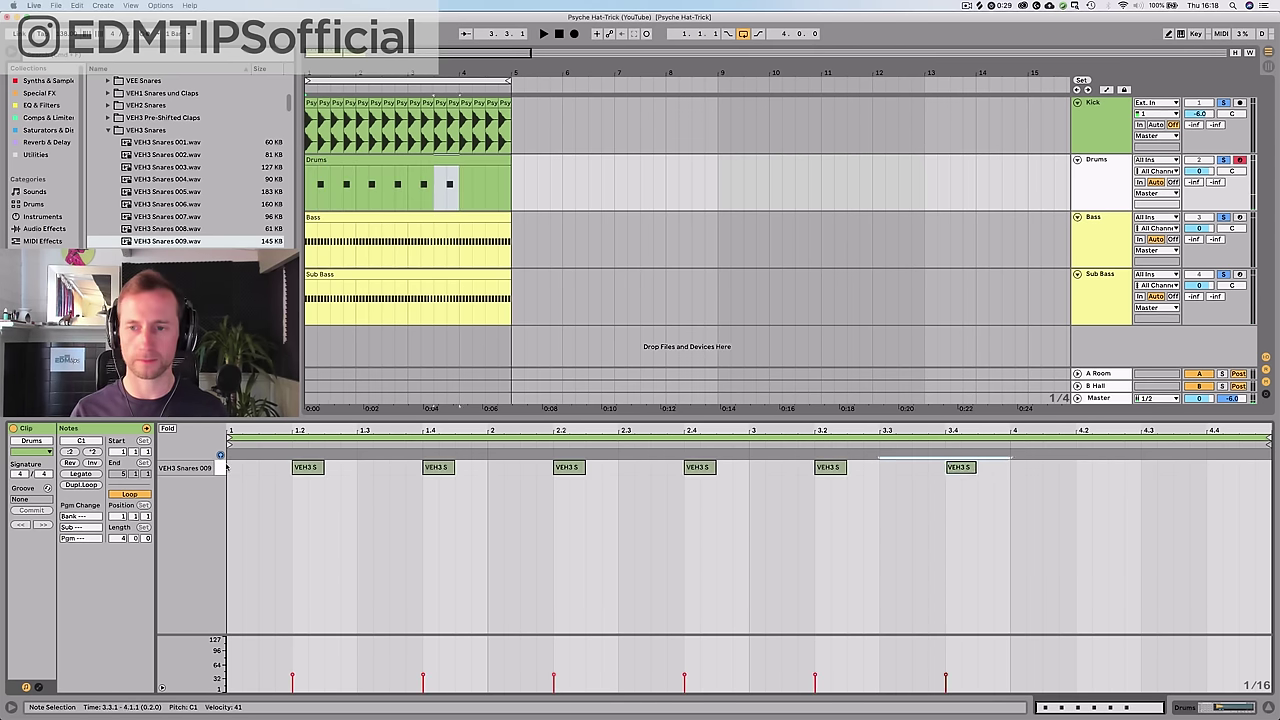
# - Play the loop with the full snare pattern and show the Drum Rack's chain list
pyautogui.press('space')
pyautogui.hotkey('shift', 'Tab')
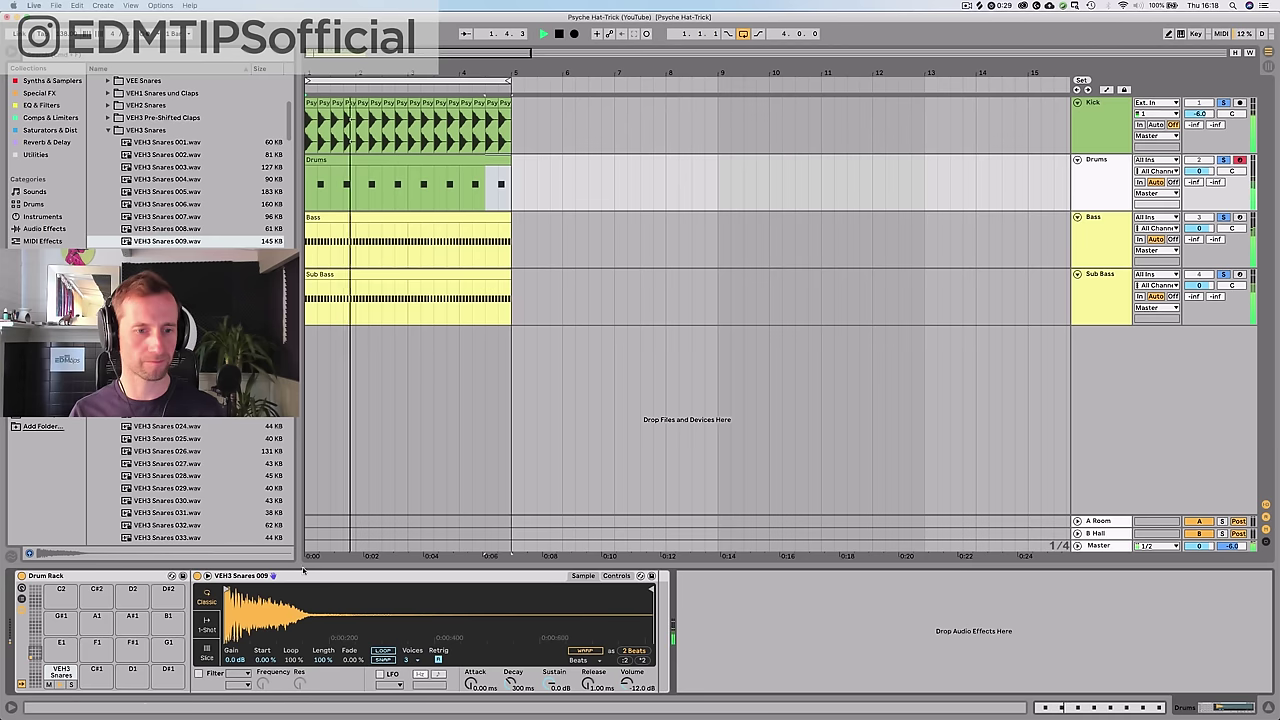
pyautogui.click(29, 598)
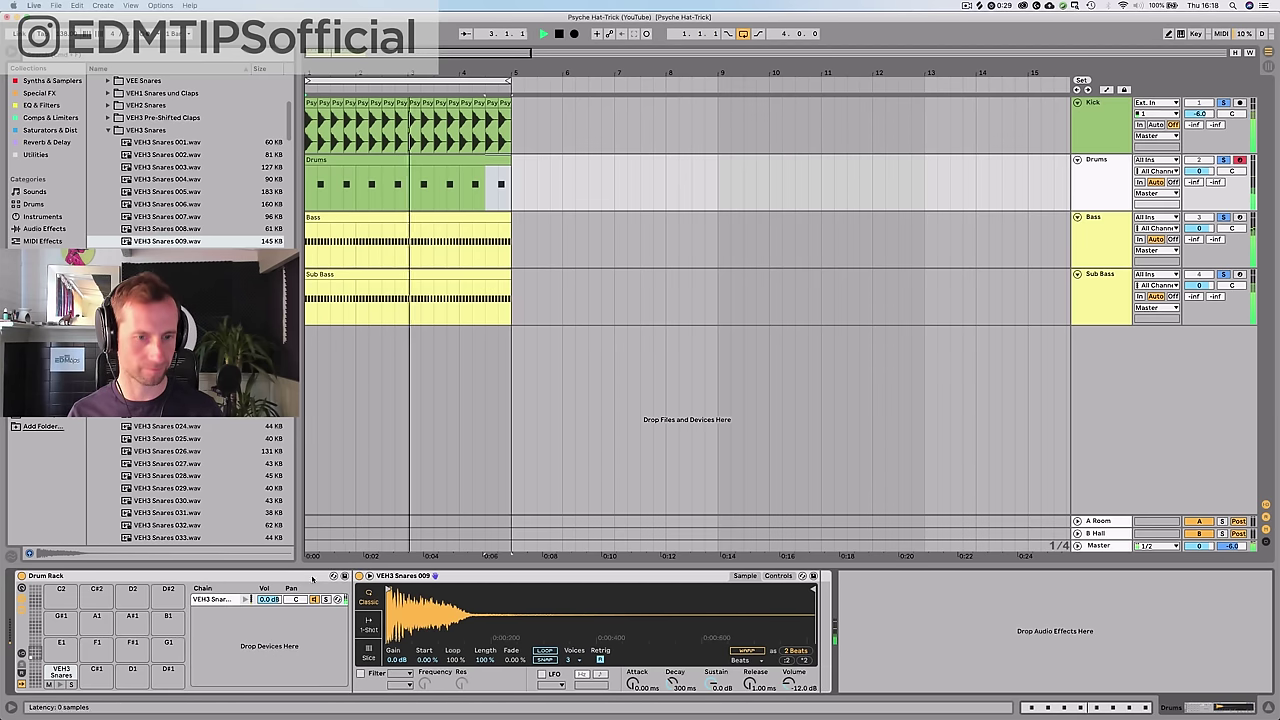
# - Add an extra snare note at 4.4.4 on the last sixteenth of the Drums clip and play the loop
pyautogui.doubleClick(501, 199)
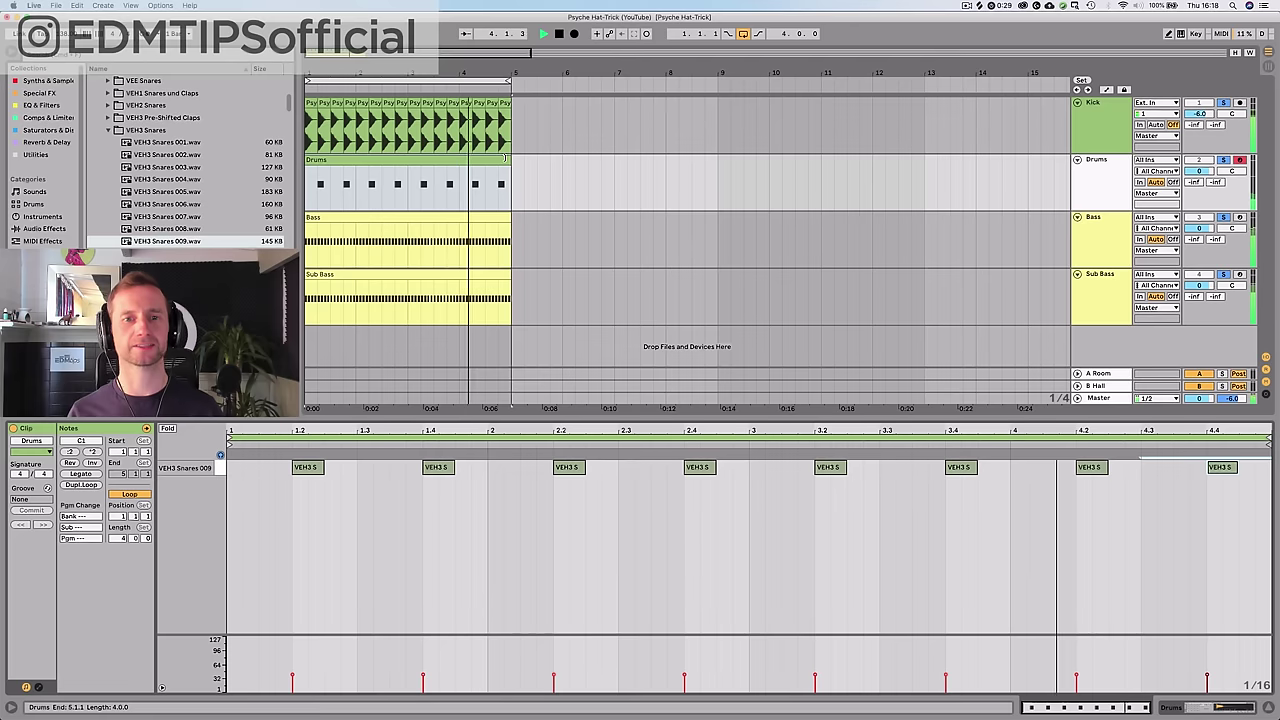
pyautogui.press('space')
pyautogui.doubleClick(1260, 469)
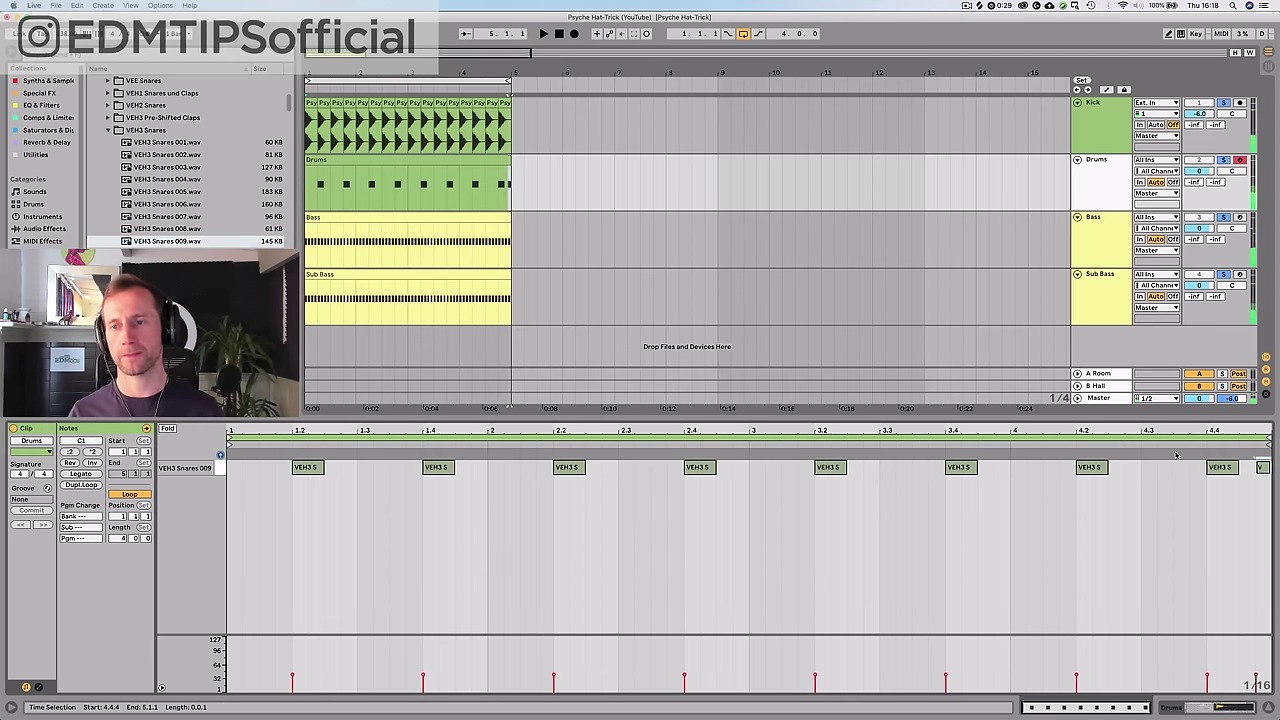
pyautogui.press('space')
pyautogui.hotkey('shift', 'Tab')
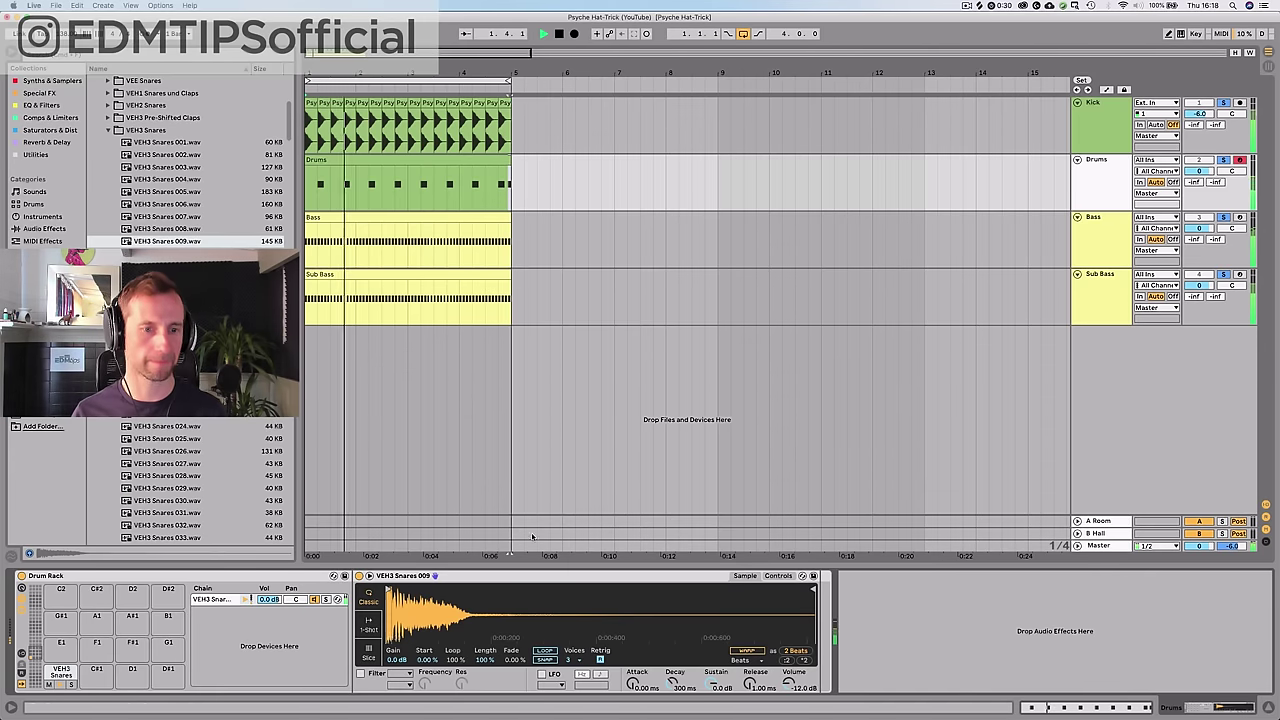
# - Audition more samples in the VEH3 Snares folder to find a second snare for layering
pyautogui.click(181, 242)
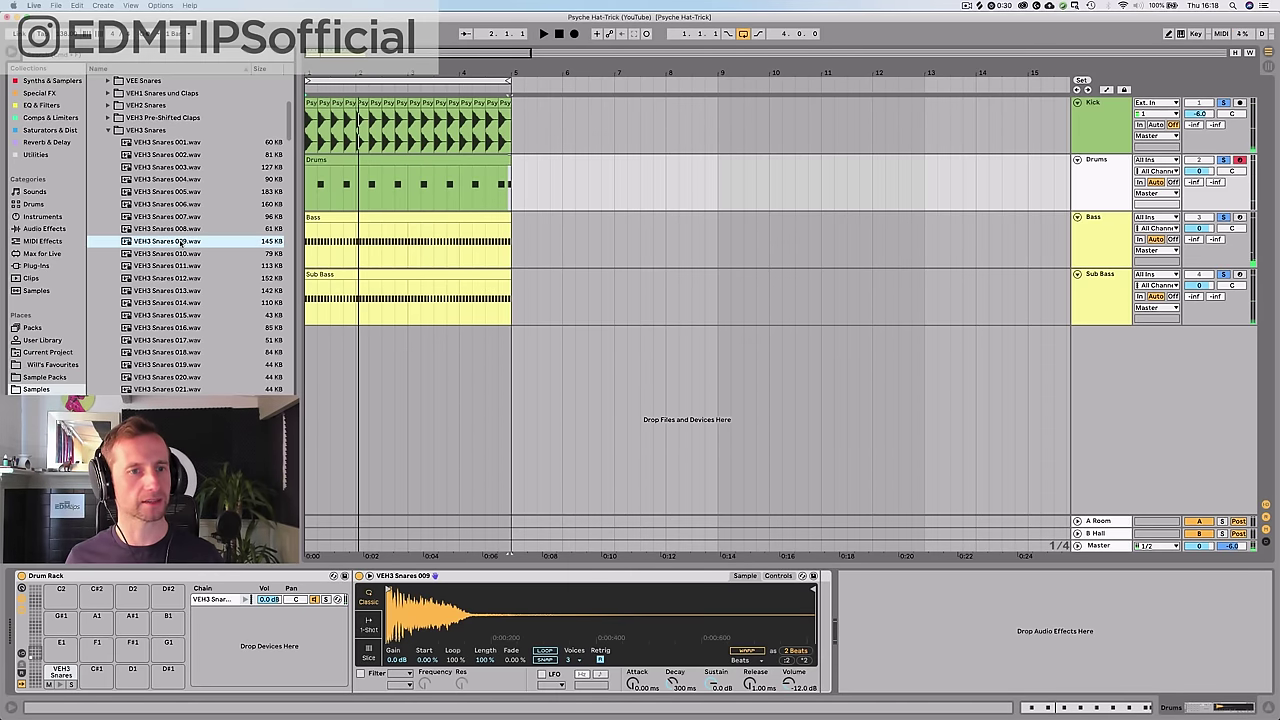
pyautogui.press('Up')
pyautogui.press('Up')
pyautogui.press('Up')
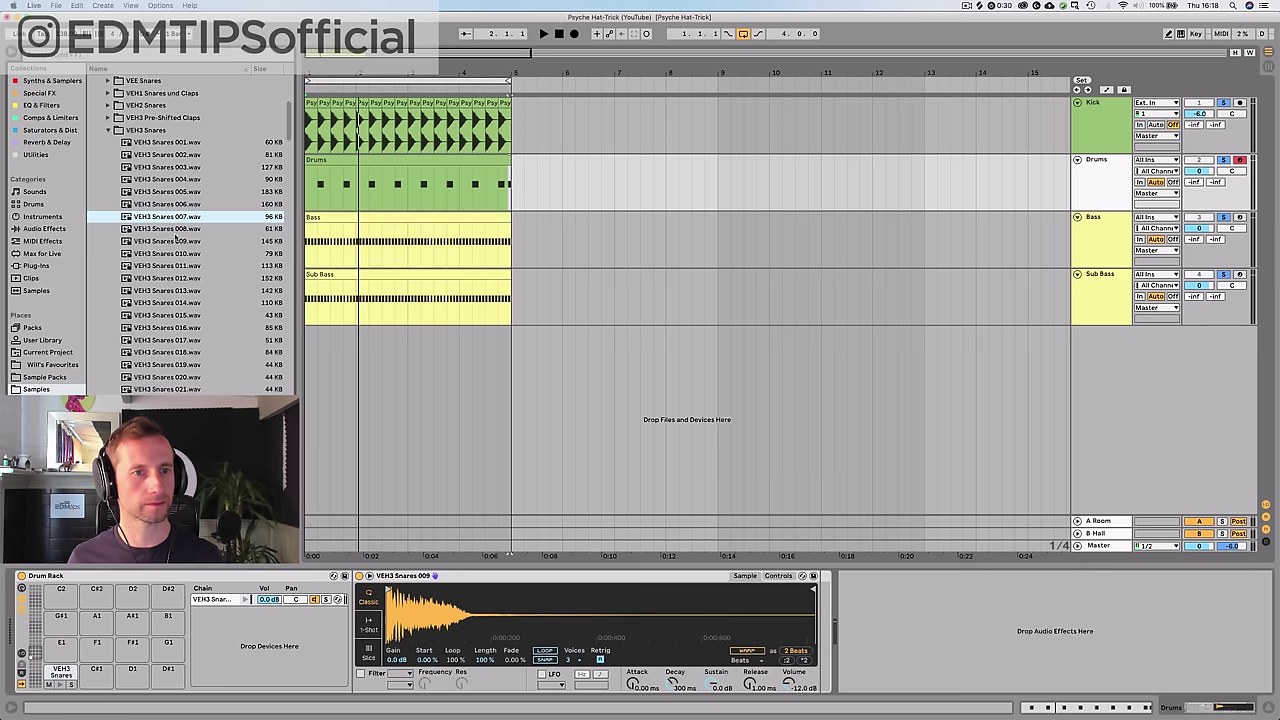
pyautogui.press('Up')
pyautogui.press('Up')
pyautogui.press('Down')
pyautogui.press('Down')
pyautogui.press('Down')
pyautogui.press('Down')
pyautogui.press('Down')
pyautogui.press('Down')
pyautogui.press('Up')
pyautogui.press('Up')
pyautogui.click(170, 289)
pyautogui.press('Down')
pyautogui.press('Down')
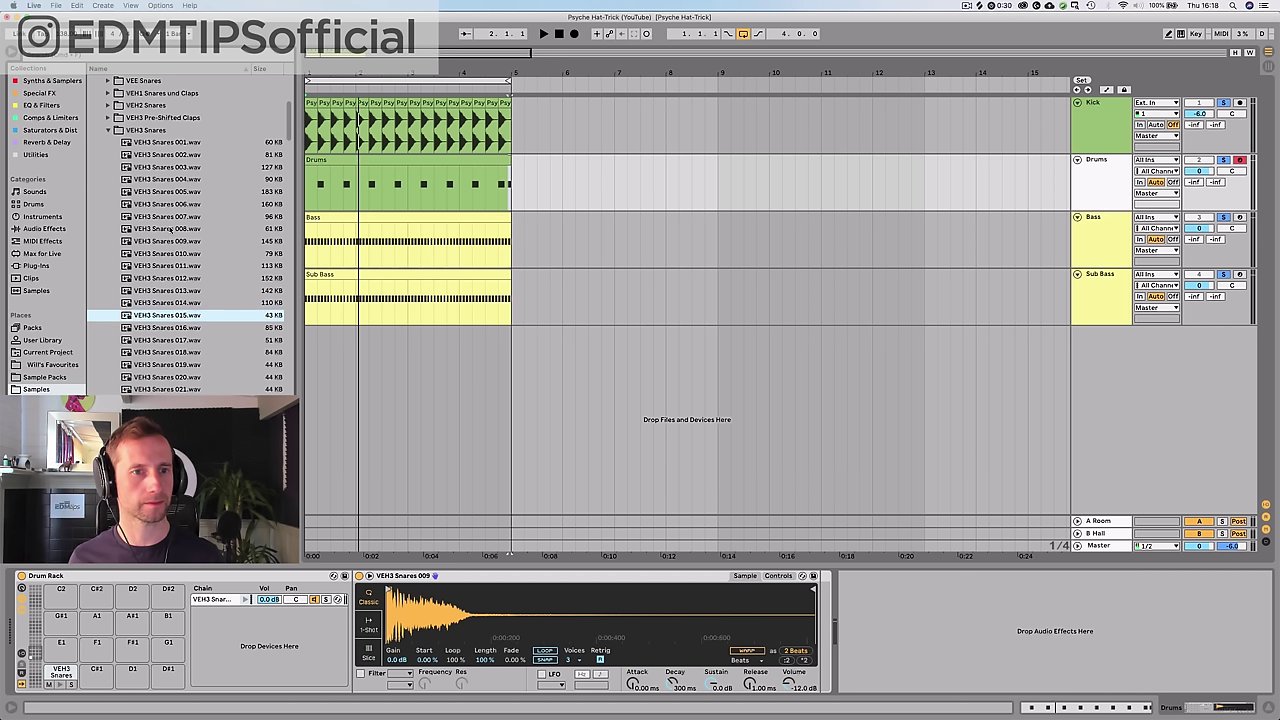
pyautogui.press('Up')
pyautogui.press('Down')
pyautogui.press('Down')
pyautogui.press('Down')
pyautogui.press('Down')
pyautogui.press('Down')
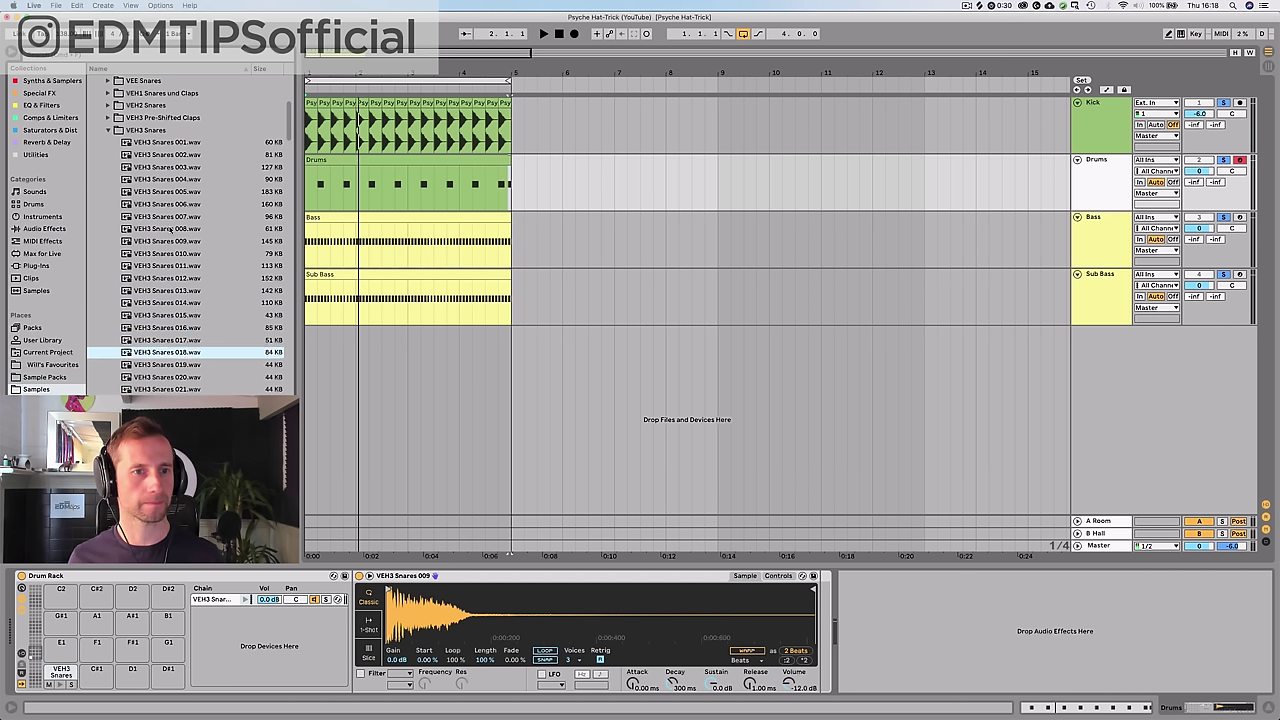
# - Load VEH3 Snares 019.wav onto the C#1 pad and copy all the existing snare notes to its row
pyautogui.press('space')
pyautogui.press('space')
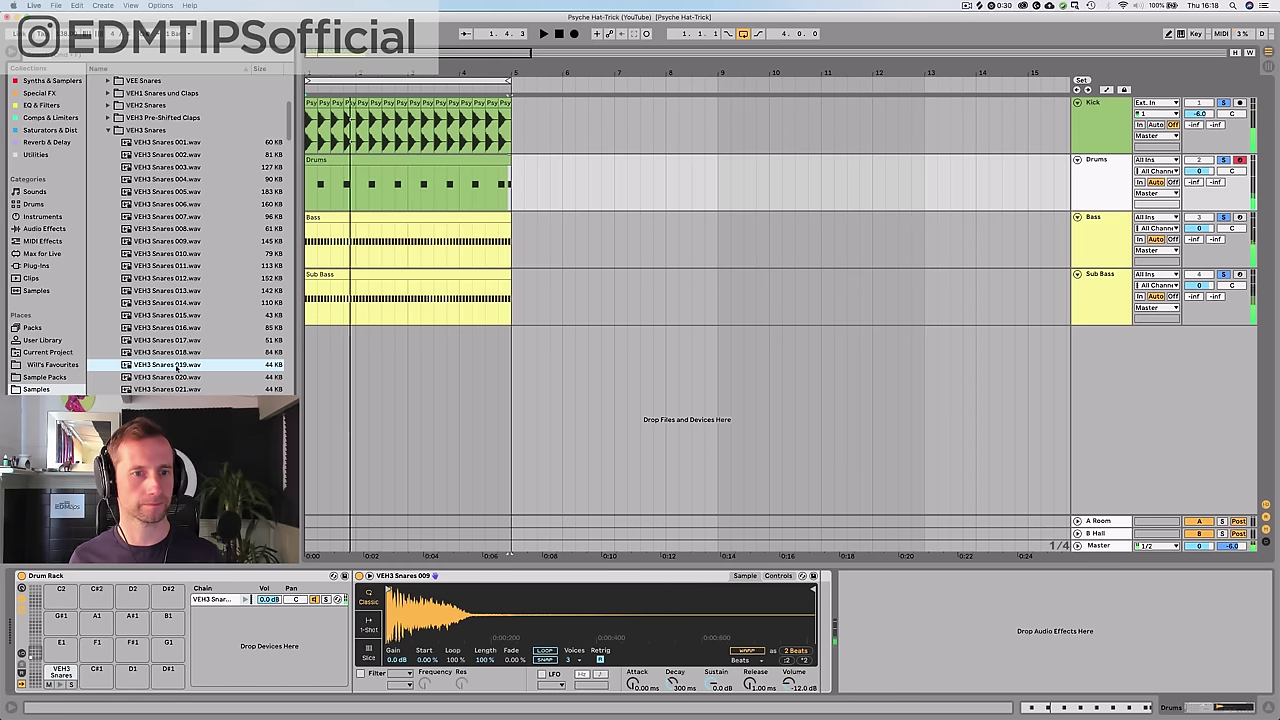
pyautogui.click(212, 623)
pyautogui.moveTo(208, 617); pyautogui.dragTo(208, 620)
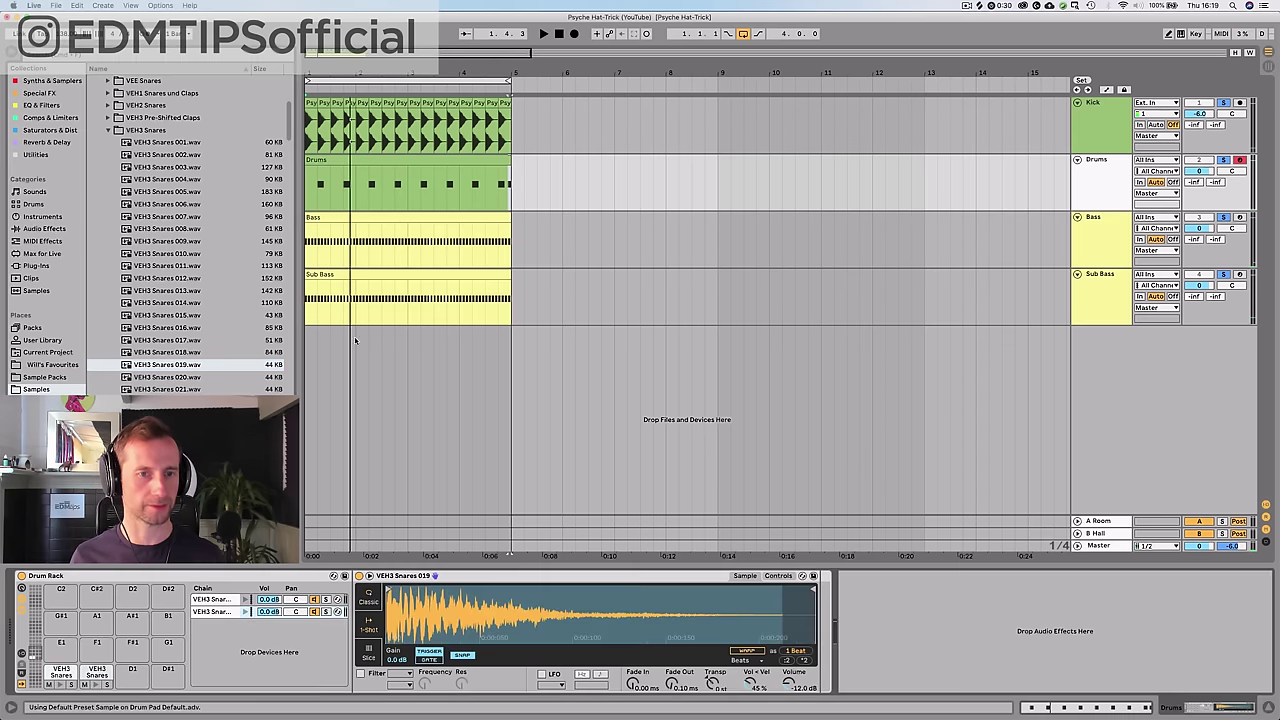
pyautogui.doubleClick(352, 170)
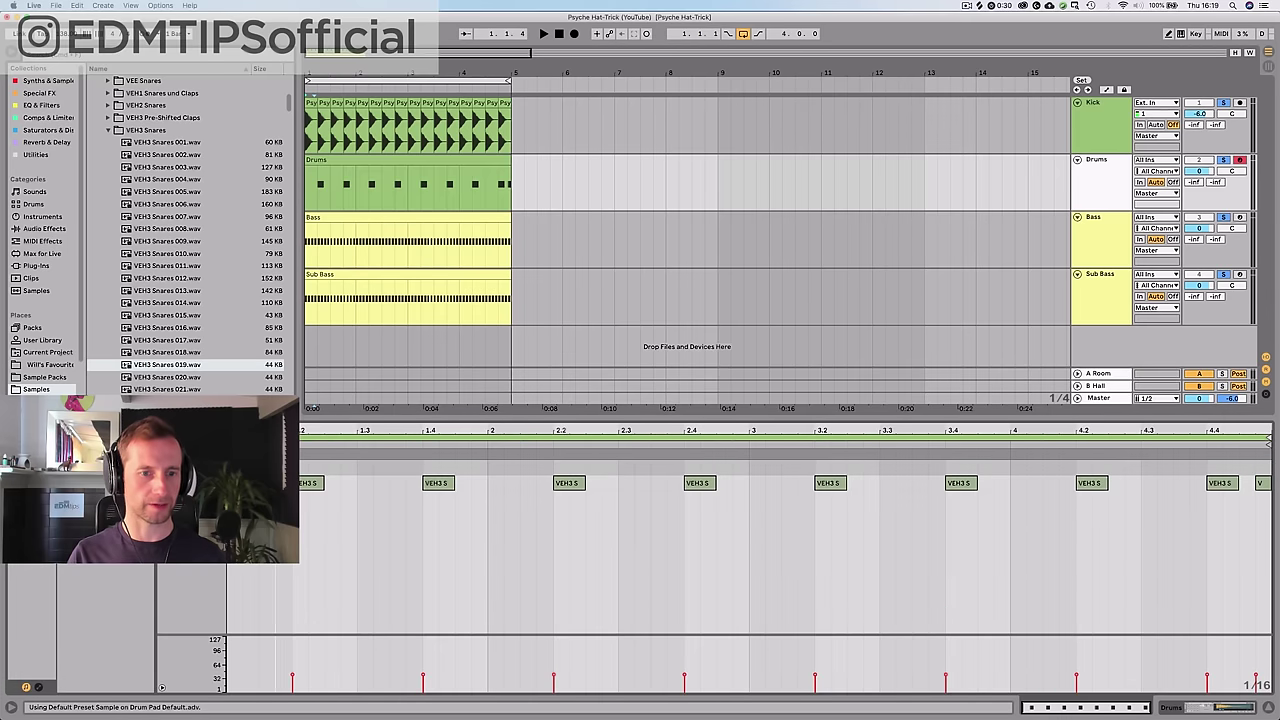
pyautogui.moveTo(303, 486); pyautogui.dragTo(304, 470)
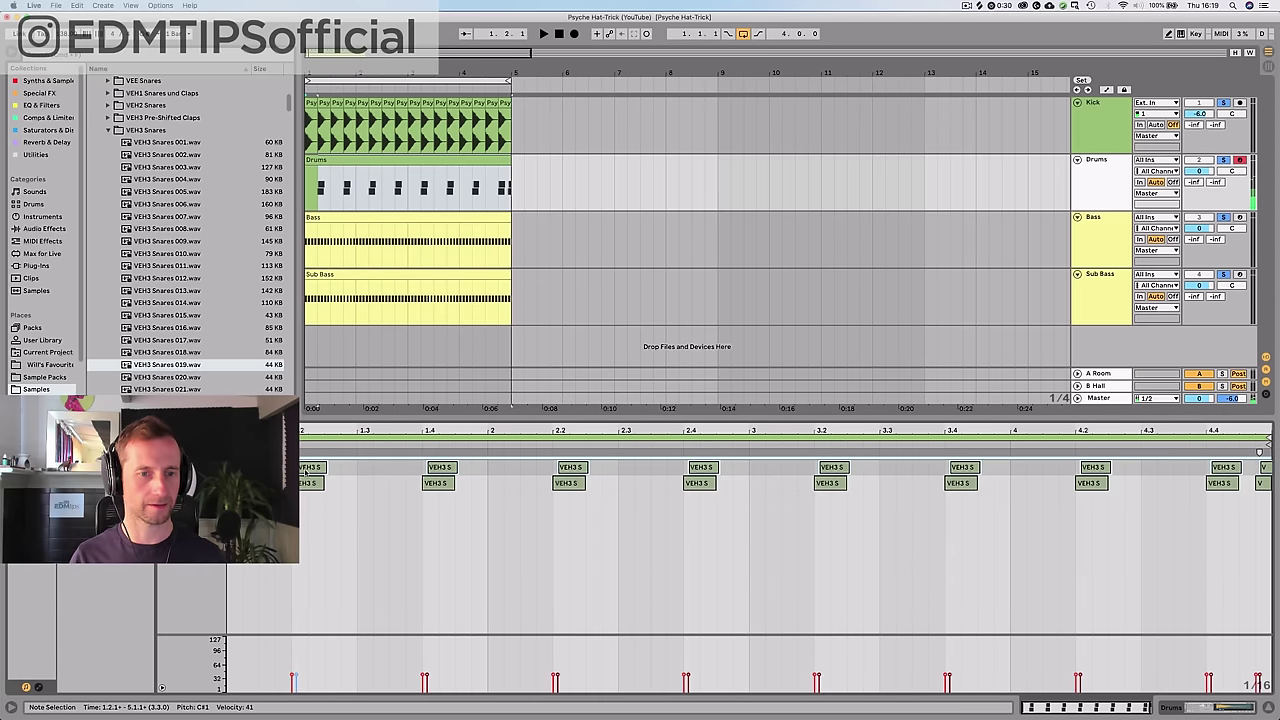
# - Turn the volume of the VEH3 Snares 019 chain in the Drum Rack down to -inf dB
pyautogui.hotkey('shift', 'Tab')
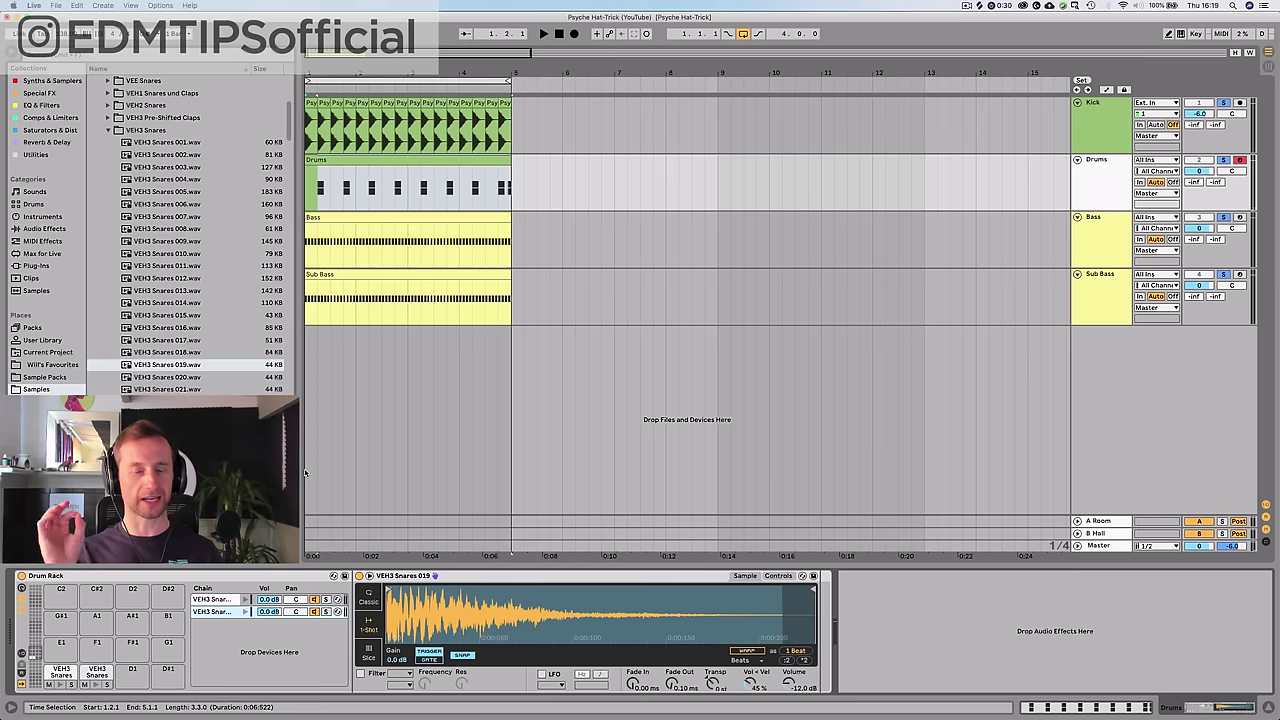
pyautogui.click(225, 600)
pyautogui.click(230, 611)
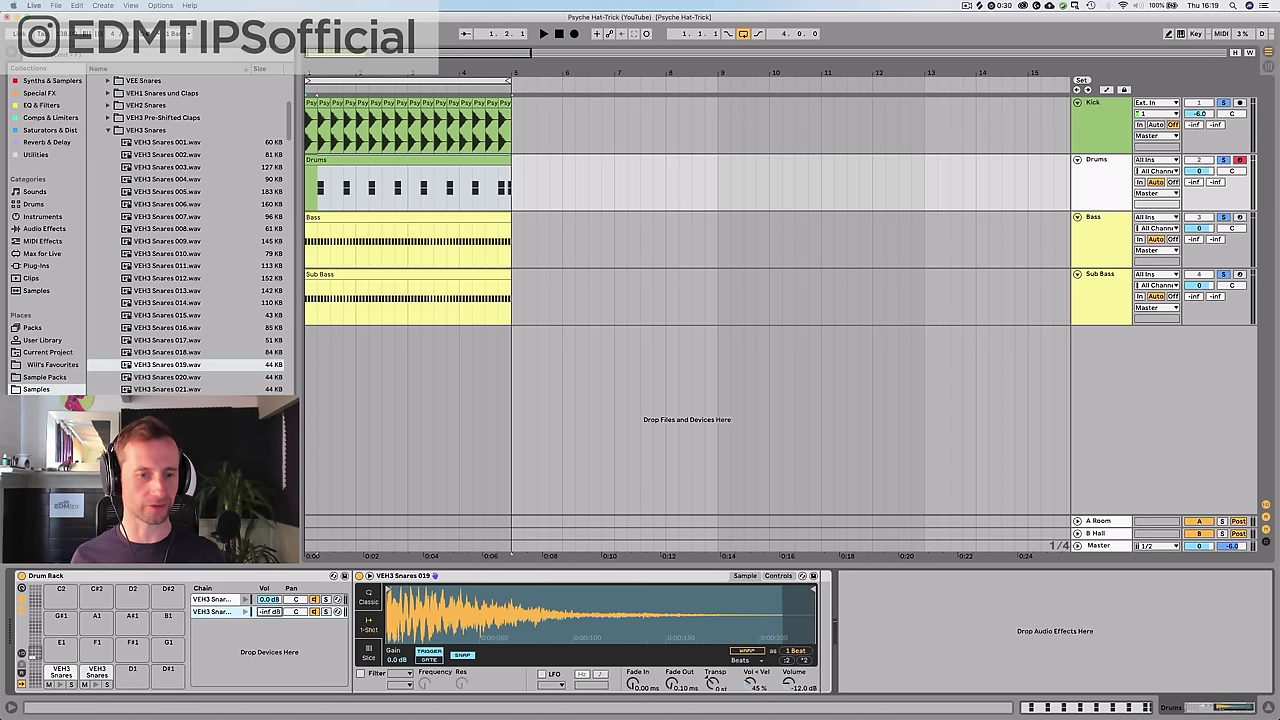
# - Play the loop and raise the VEH3 Snares 019 chain volume in the Drum Rack to -0.6 dB
pyautogui.press('space')
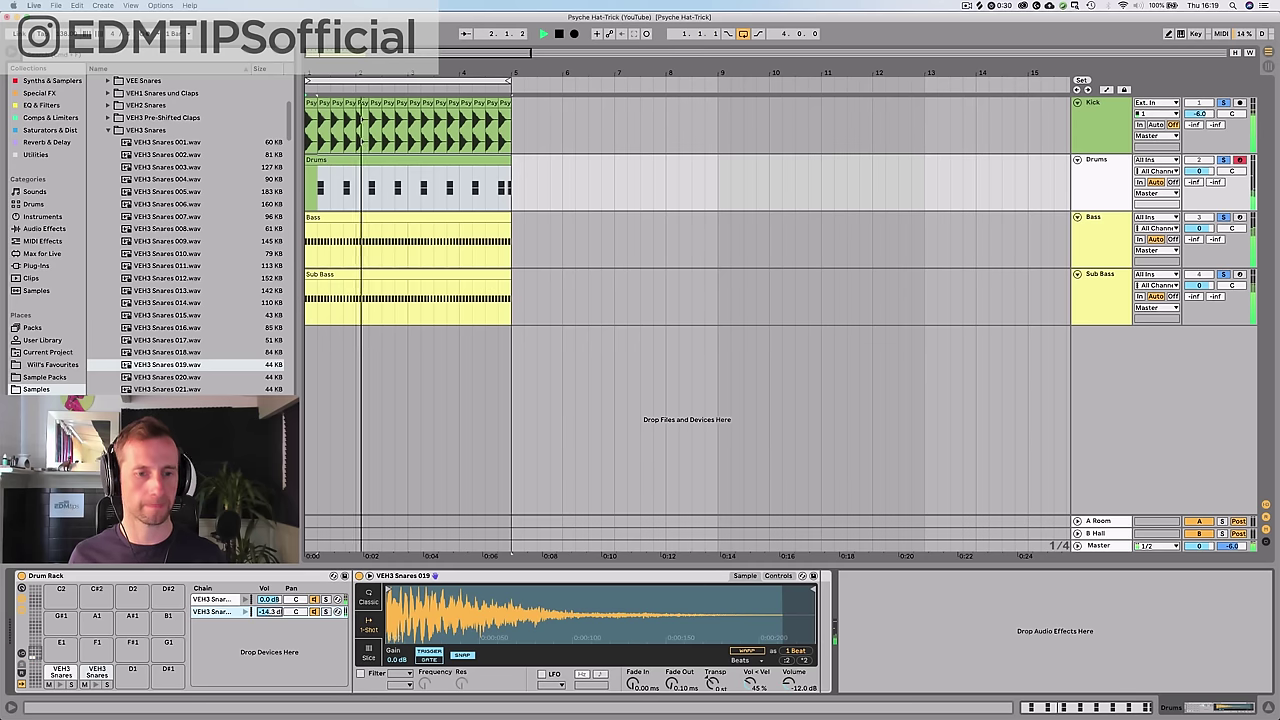
pyautogui.moveTo(269, 611); pyautogui.dragTo(269, 571)
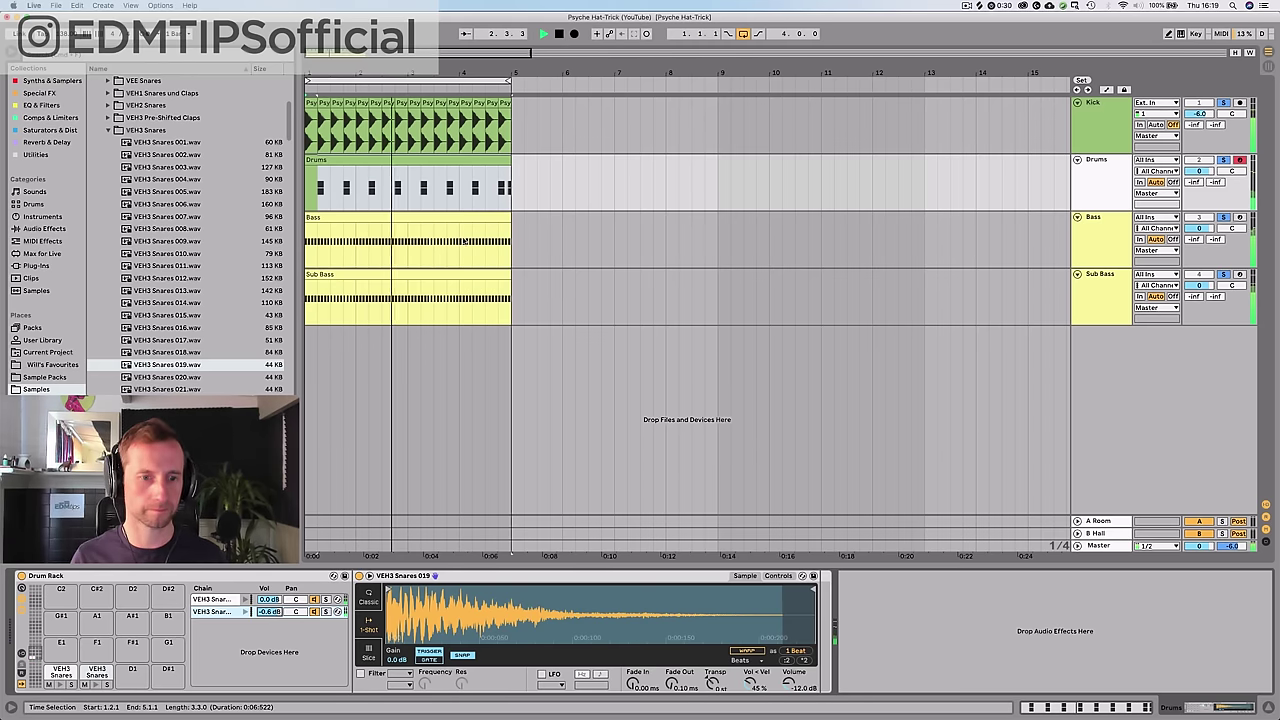
pyautogui.press('space')
# - Colour the Drums track green to match the Kick track
pyautogui.click(531, 188)
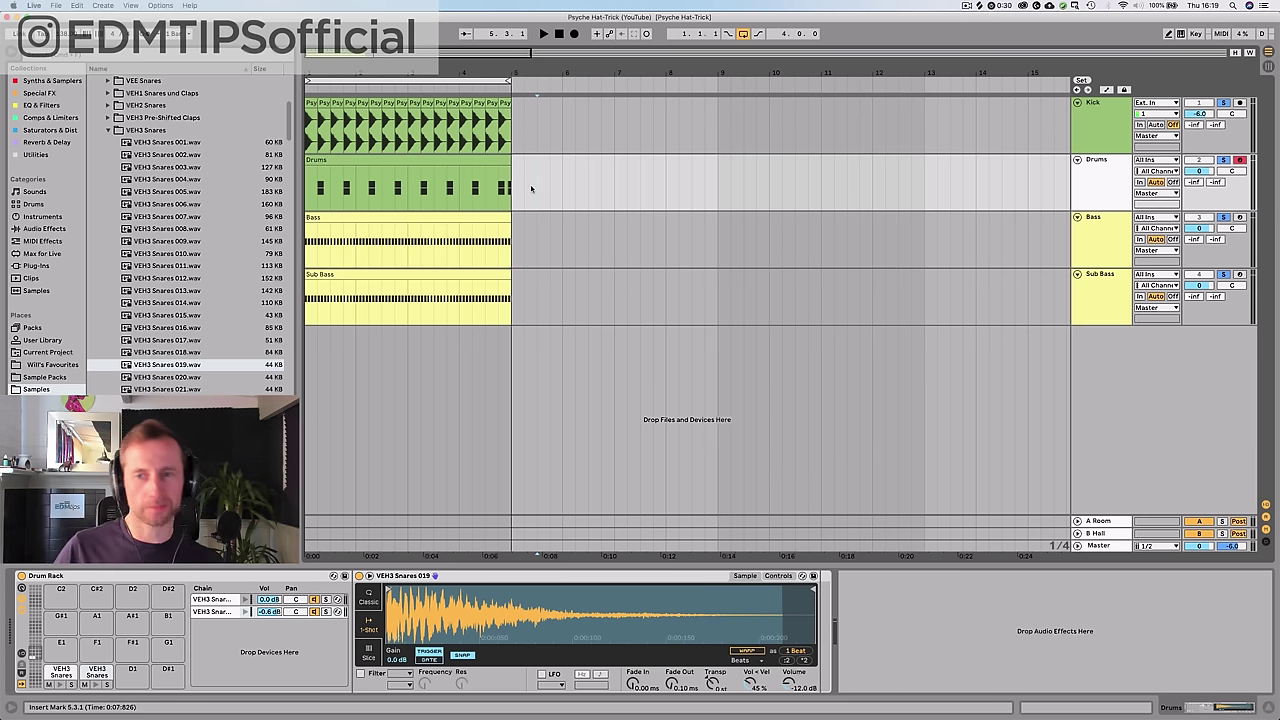
pyautogui.rightClick(1096, 182)
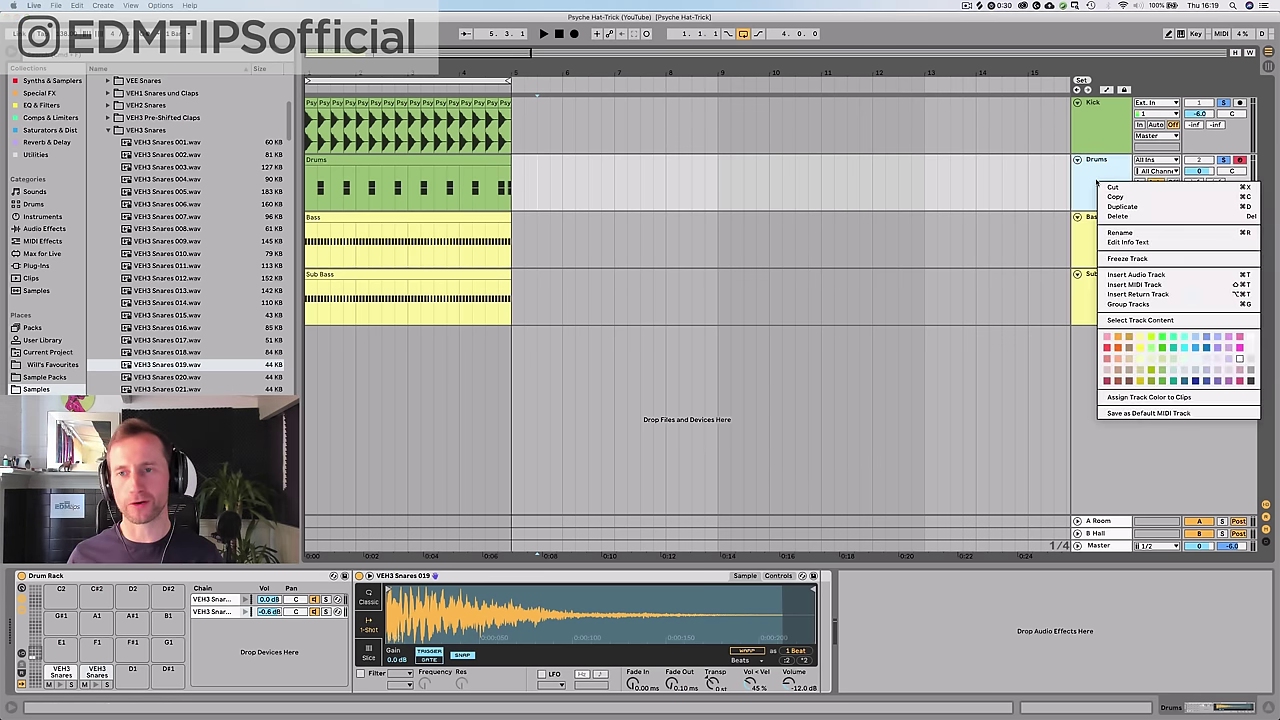
pyautogui.click(1162, 370)
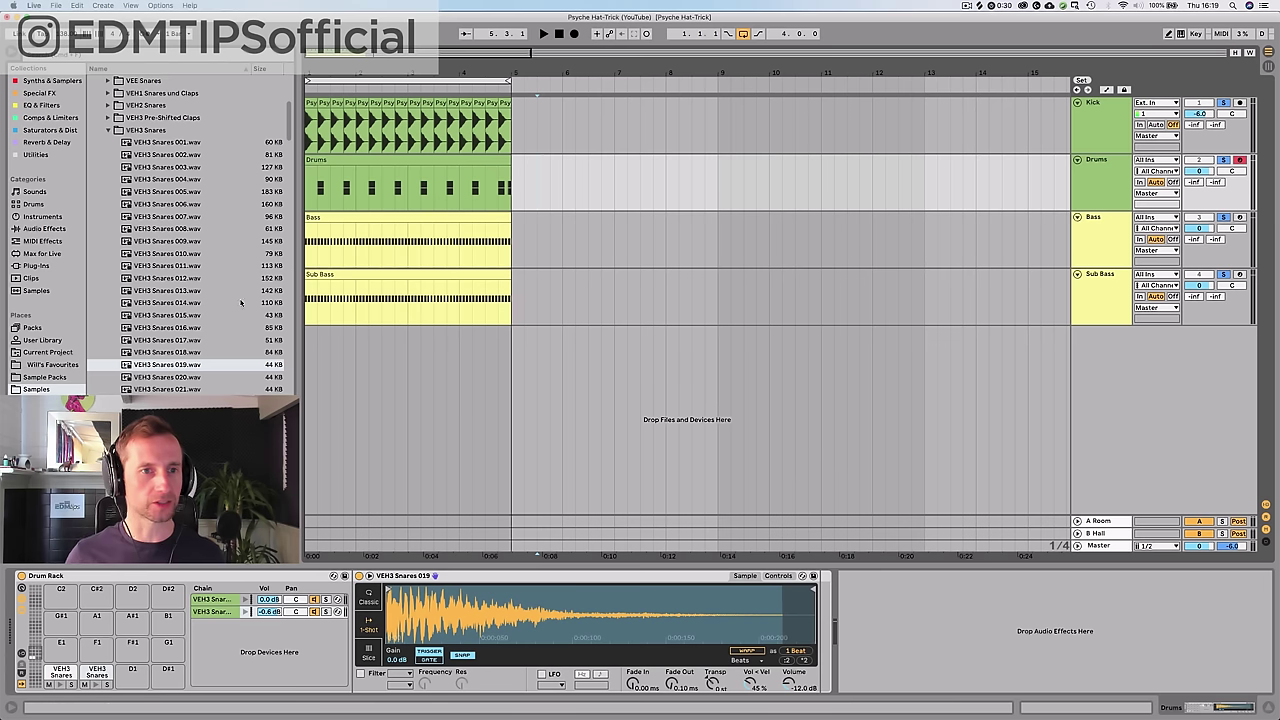
# - Collapse the snare folders in the sample library and open the VEH1 Tom folder under Drum Hits, Toms
pyautogui.click(110, 131)
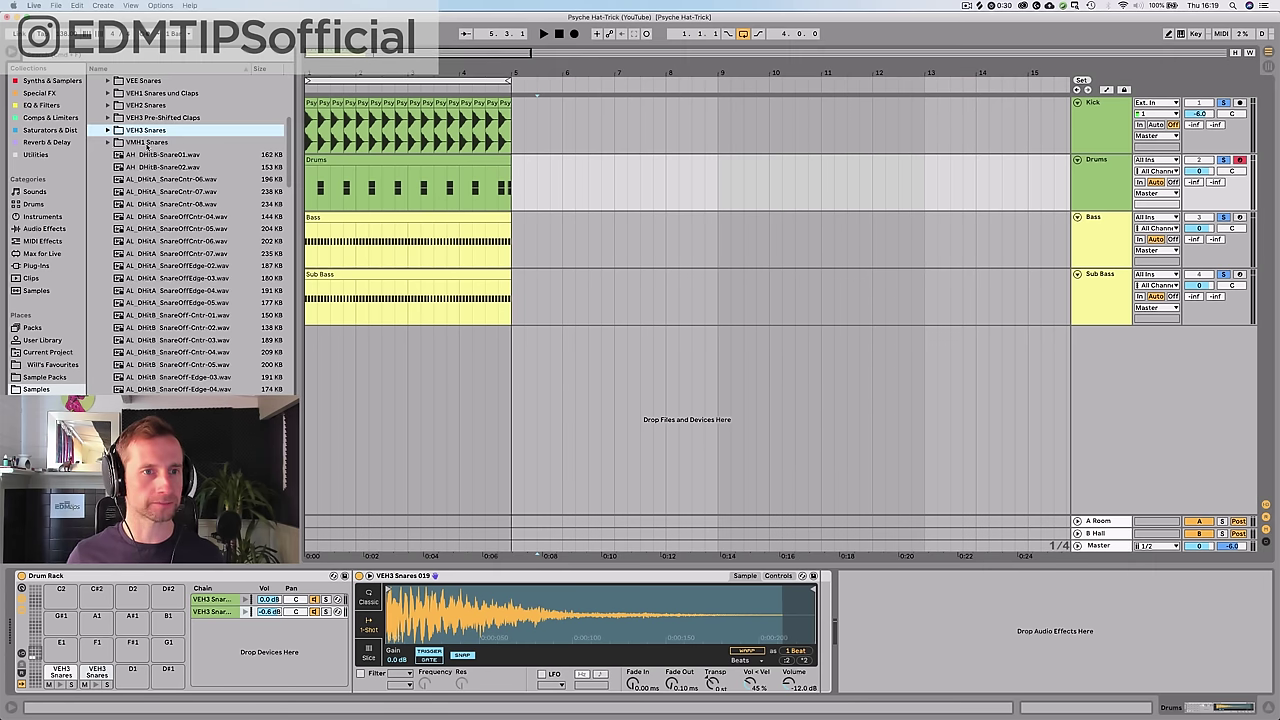
pyautogui.scroll(7, 130, 130)
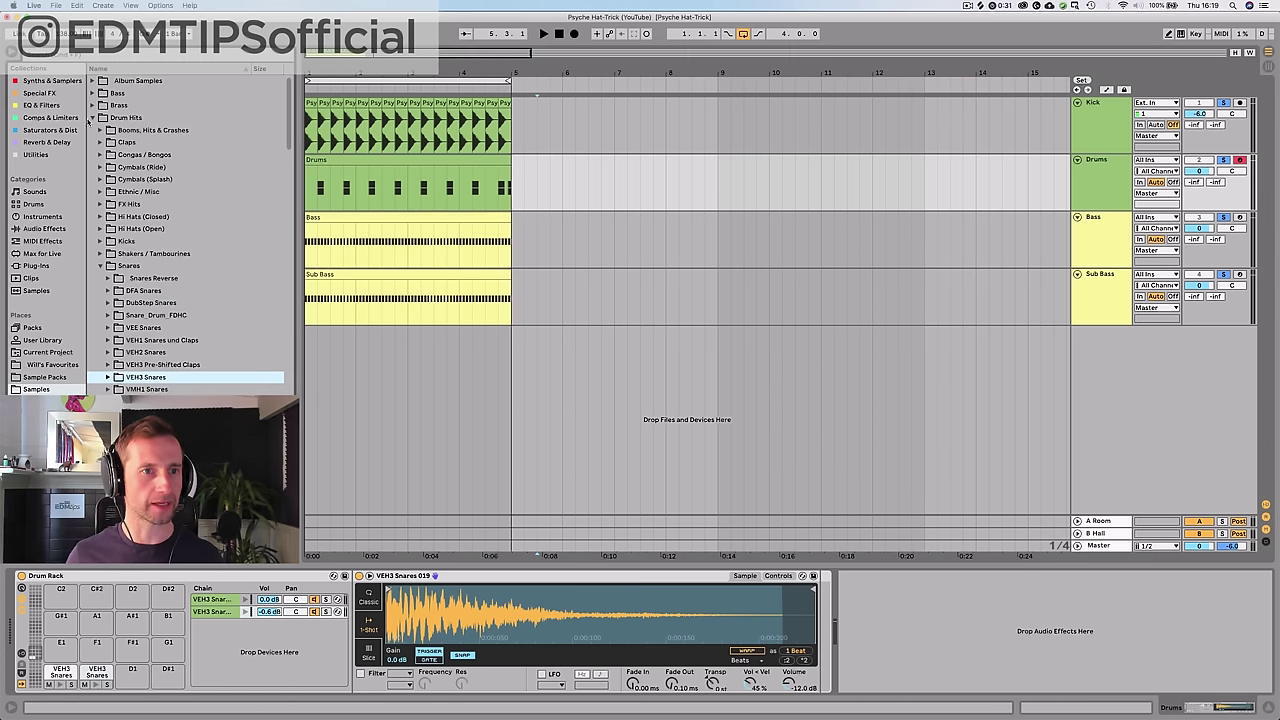
pyautogui.click(91, 118)
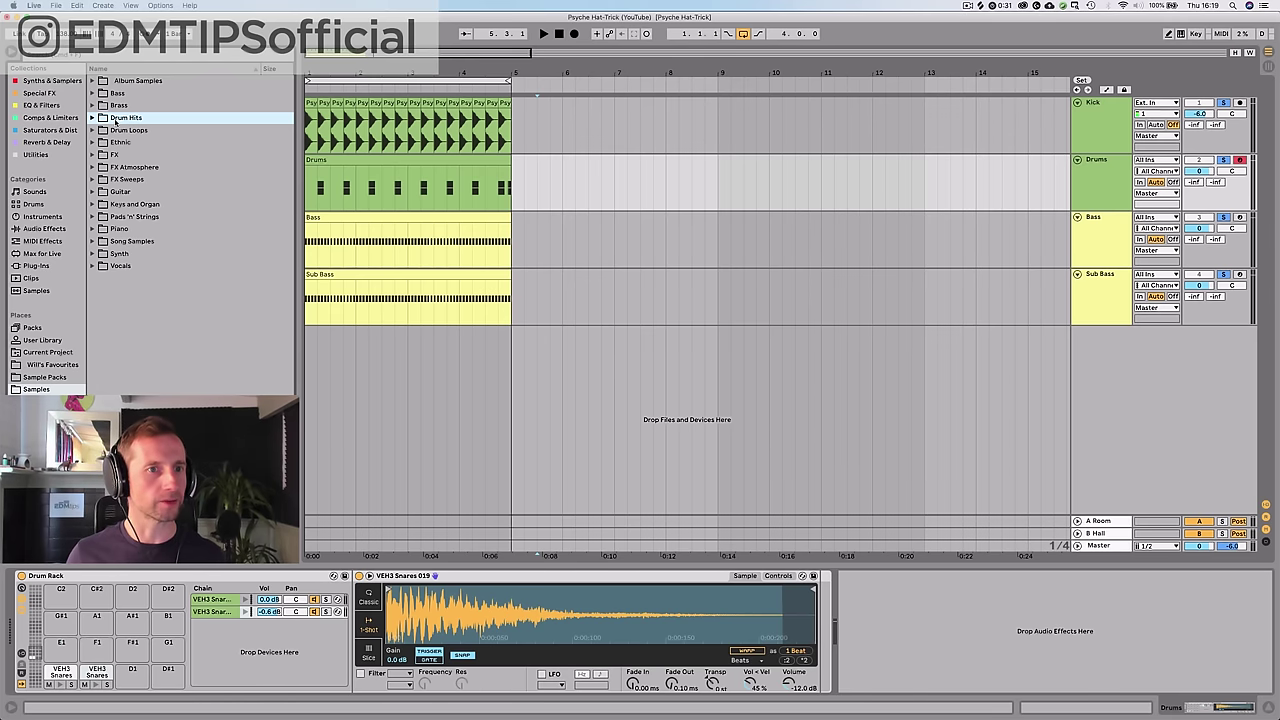
pyautogui.click(115, 120)
pyautogui.click(113, 266)
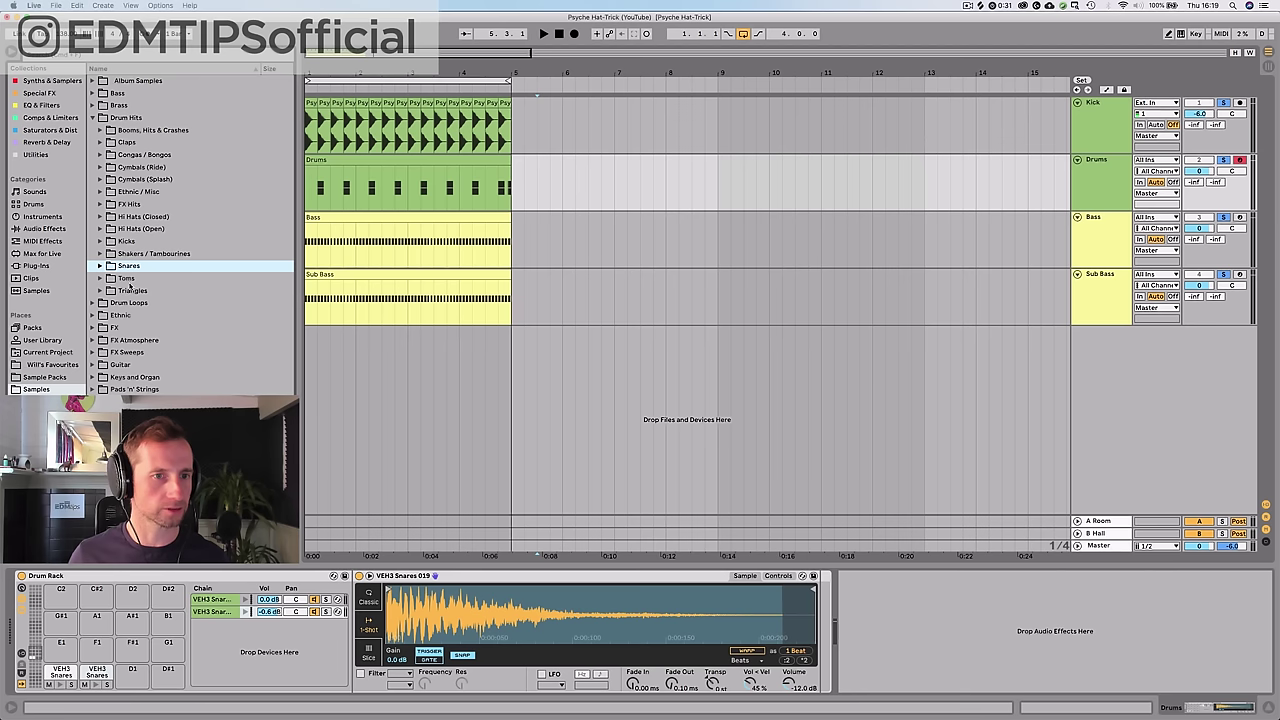
pyautogui.doubleClick(127, 279)
pyautogui.click(141, 328)
pyautogui.doubleClick(140, 303)
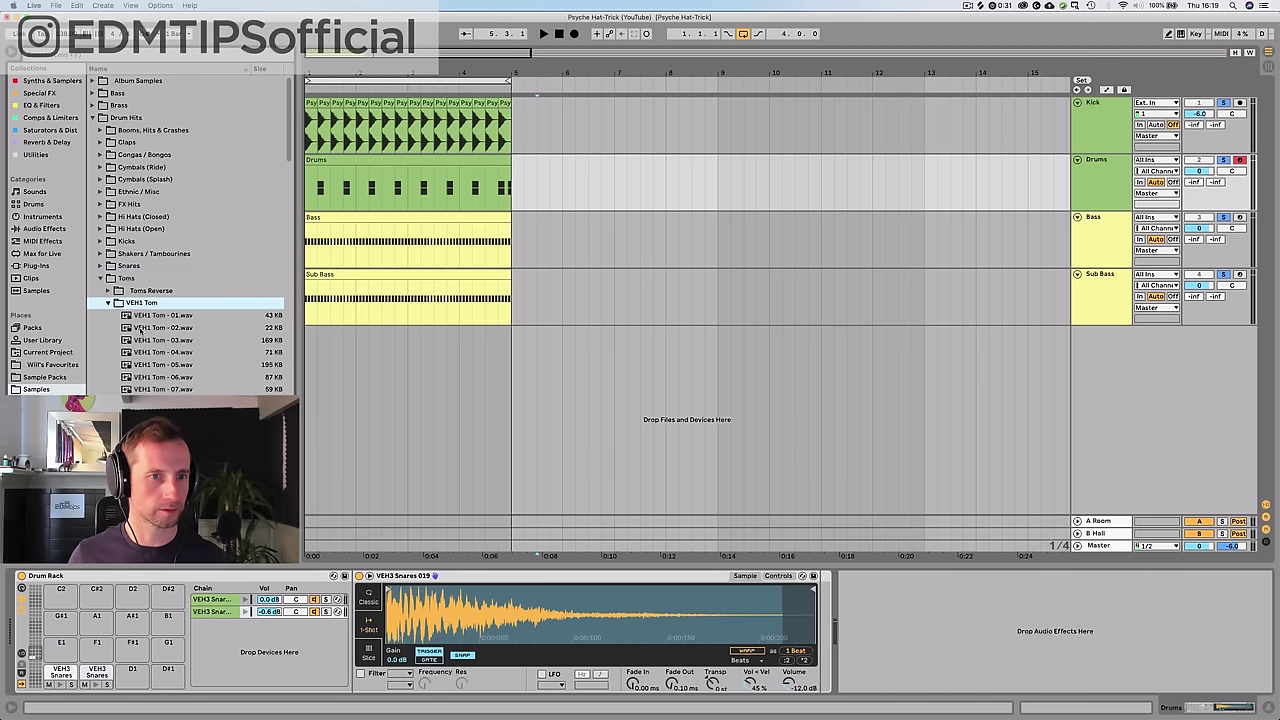
# - Audition the samples in the VEH1 Tom folder to find two suitable toms
pyautogui.press('Down')
pyautogui.press('Down')
pyautogui.press('Down')
pyautogui.press('Down')
pyautogui.press('Down')
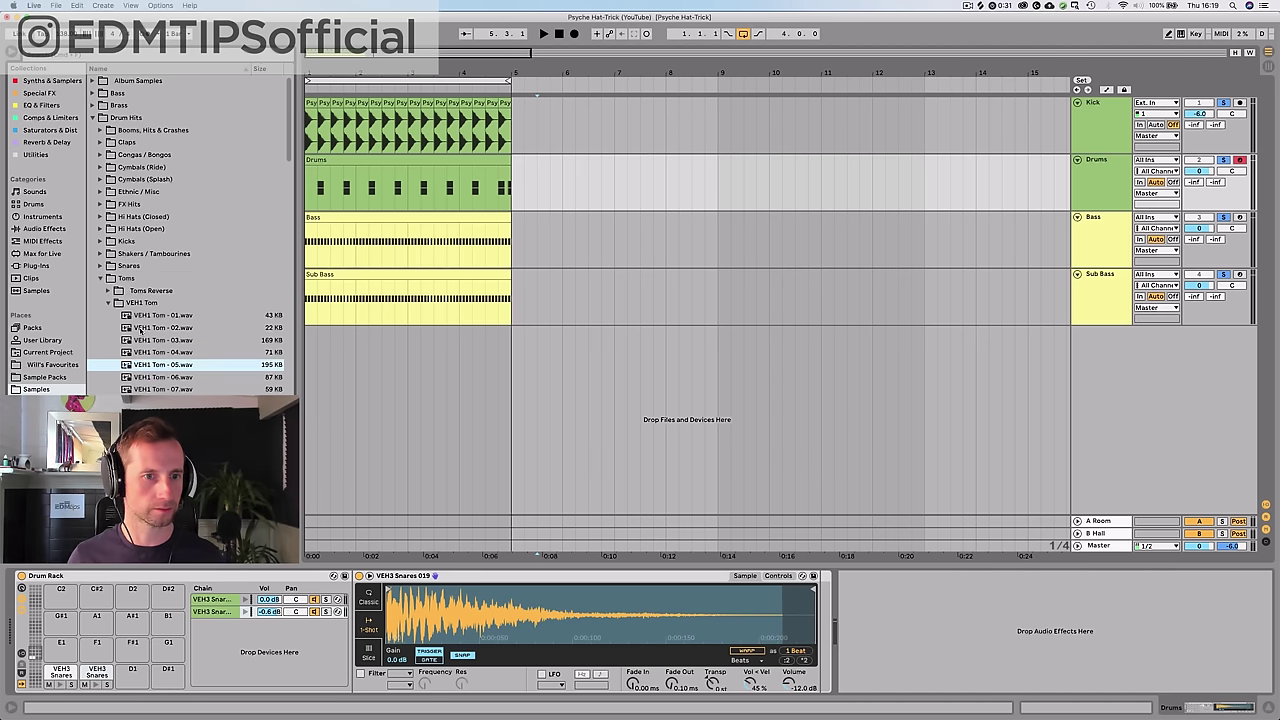
pyautogui.press('Down')
pyautogui.press('Up')
pyautogui.press('Up')
# - Load VEH1 Tom - 04.wav onto the D1 pad and VEH1 Tom - 05.wav onto the D#1 pad of the Drum Rack
pyautogui.click(158, 368)
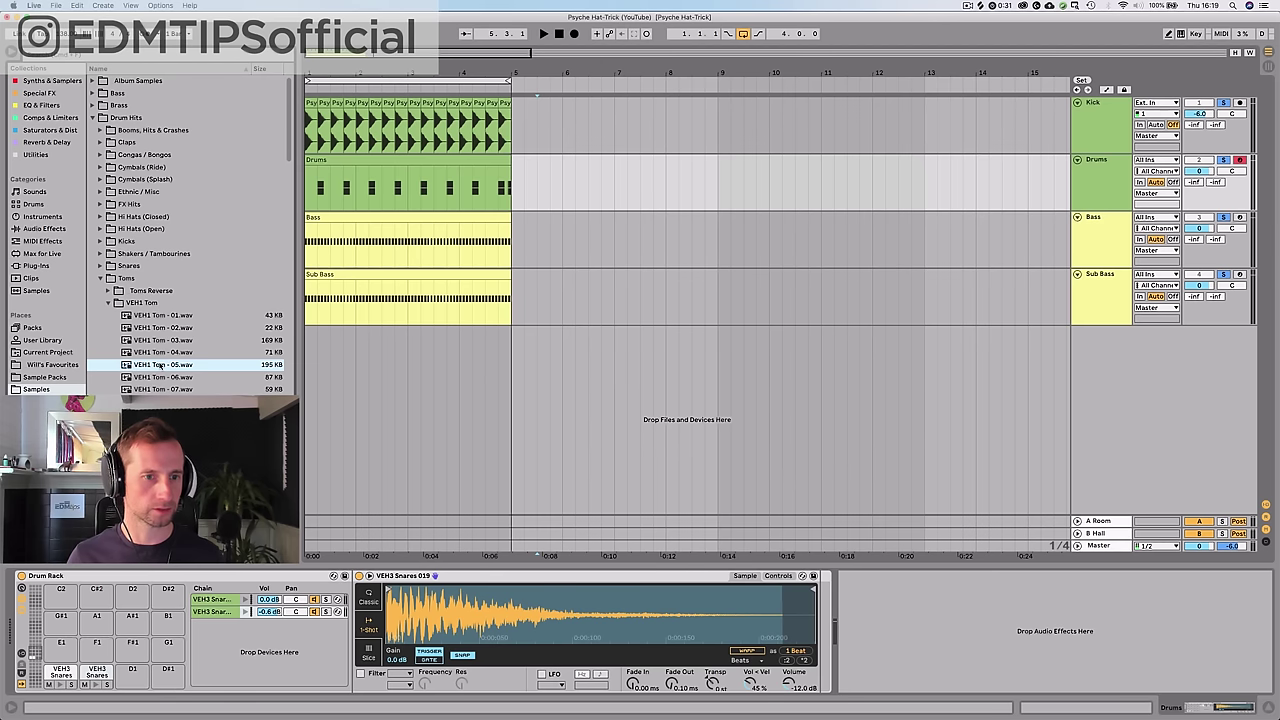
pyautogui.click(161, 357)
pyautogui.moveTo(166, 354); pyautogui.dragTo(131, 670)
pyautogui.click(166, 366)
pyautogui.moveTo(157, 675)
pyautogui.mouseDown()
pyautogui.moveTo(160, 712)
pyautogui.moveTo(163, 675)
pyautogui.mouseUp()
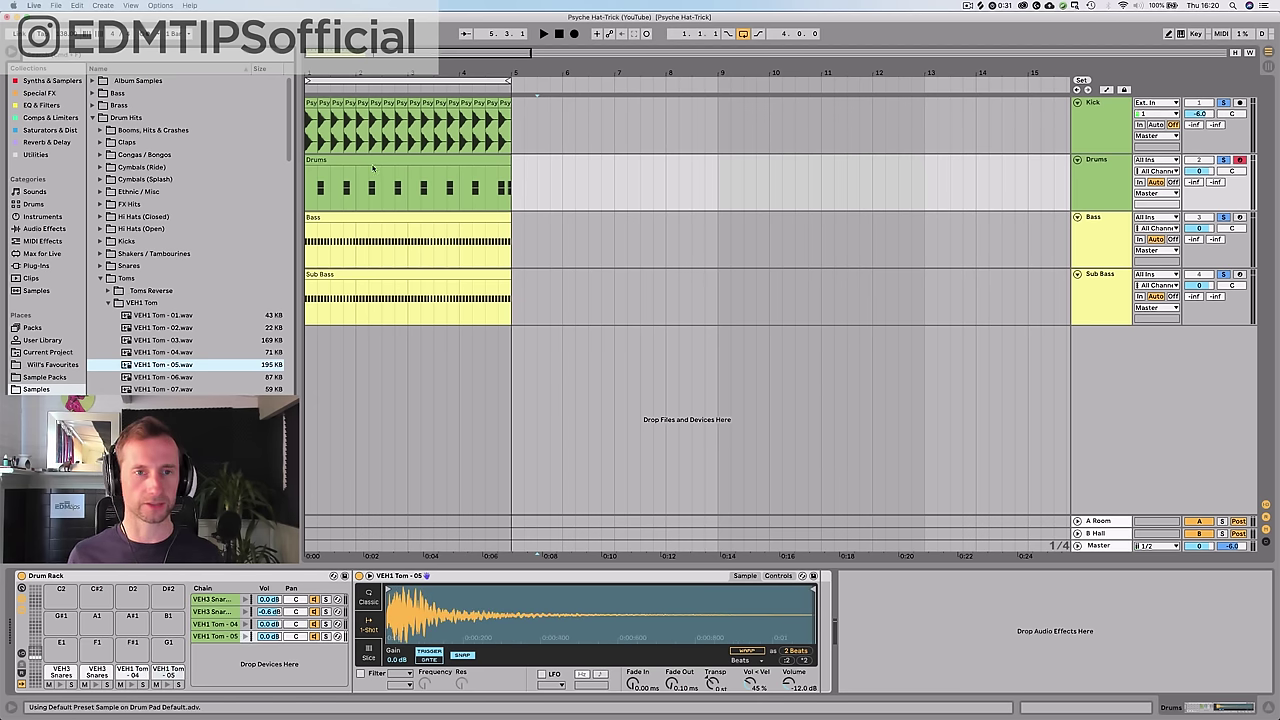
# - Add a VEH1 Tom - 04 note at 1.1.1 and a VEH1 Tom - 05 note at 1.1.4 in the Drums clip
pyautogui.doubleClick(366, 168)
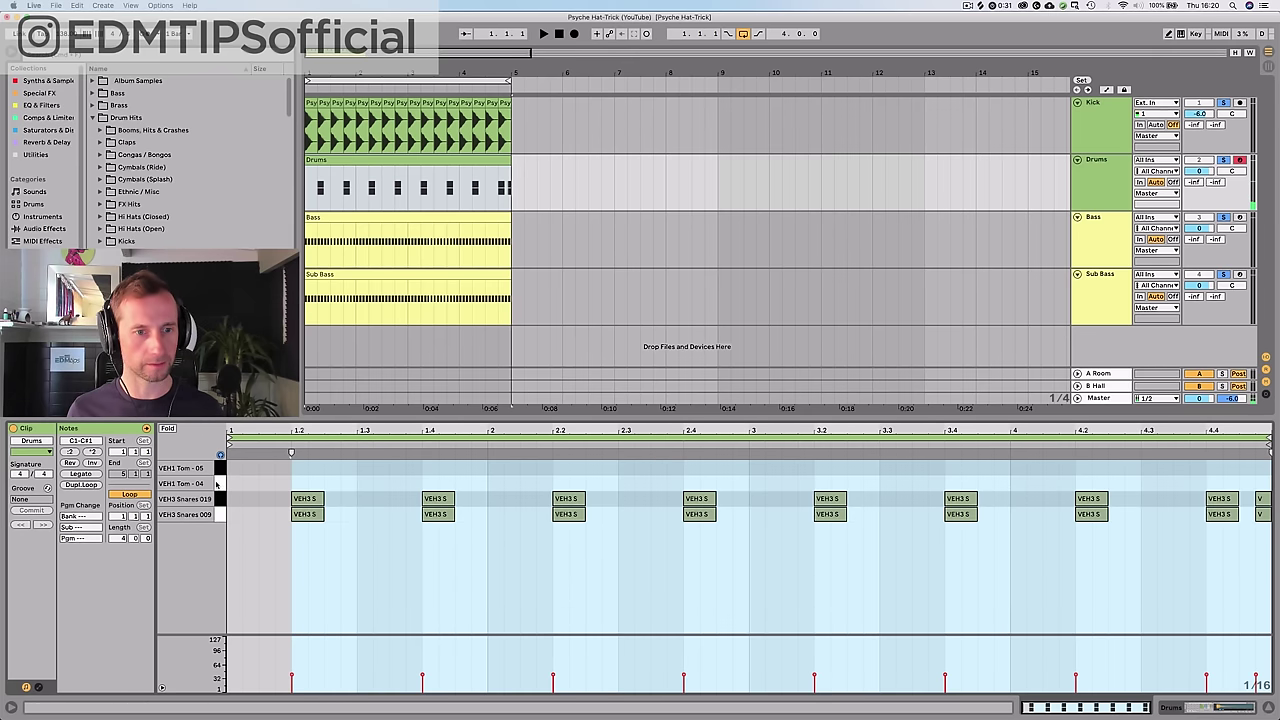
pyautogui.click(216, 483)
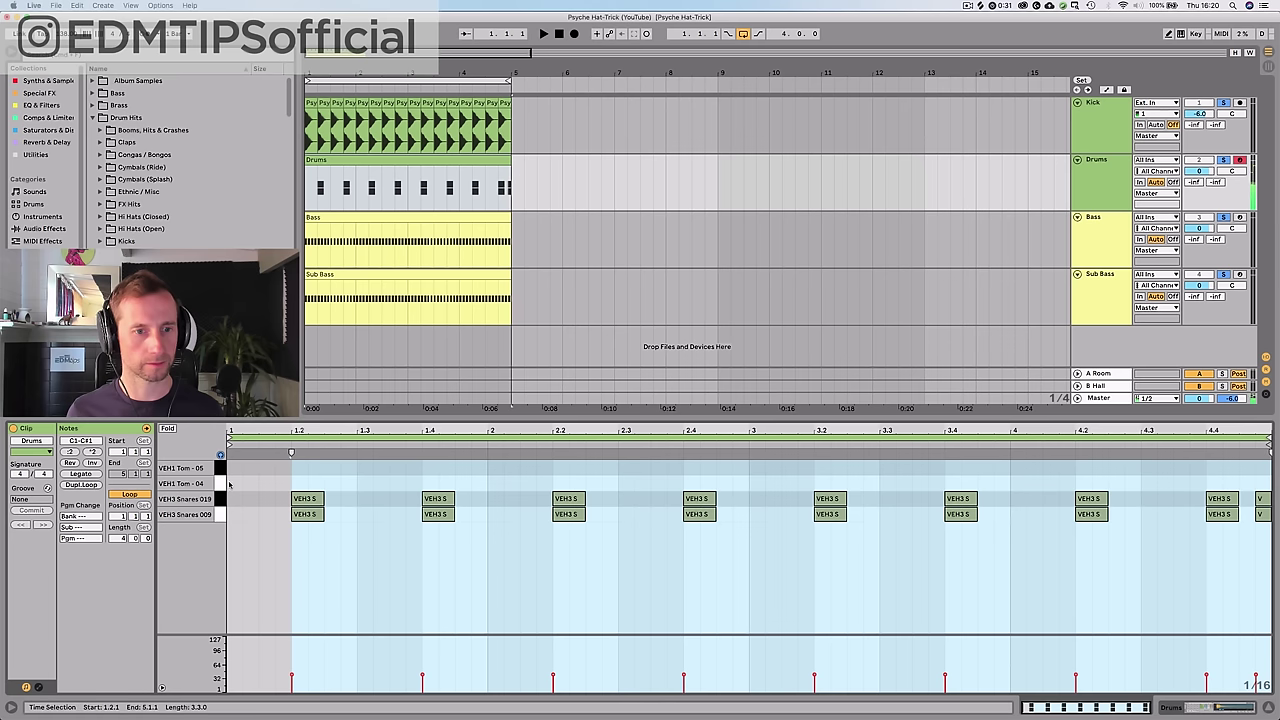
pyautogui.doubleClick(231, 484)
pyautogui.doubleClick(281, 468)
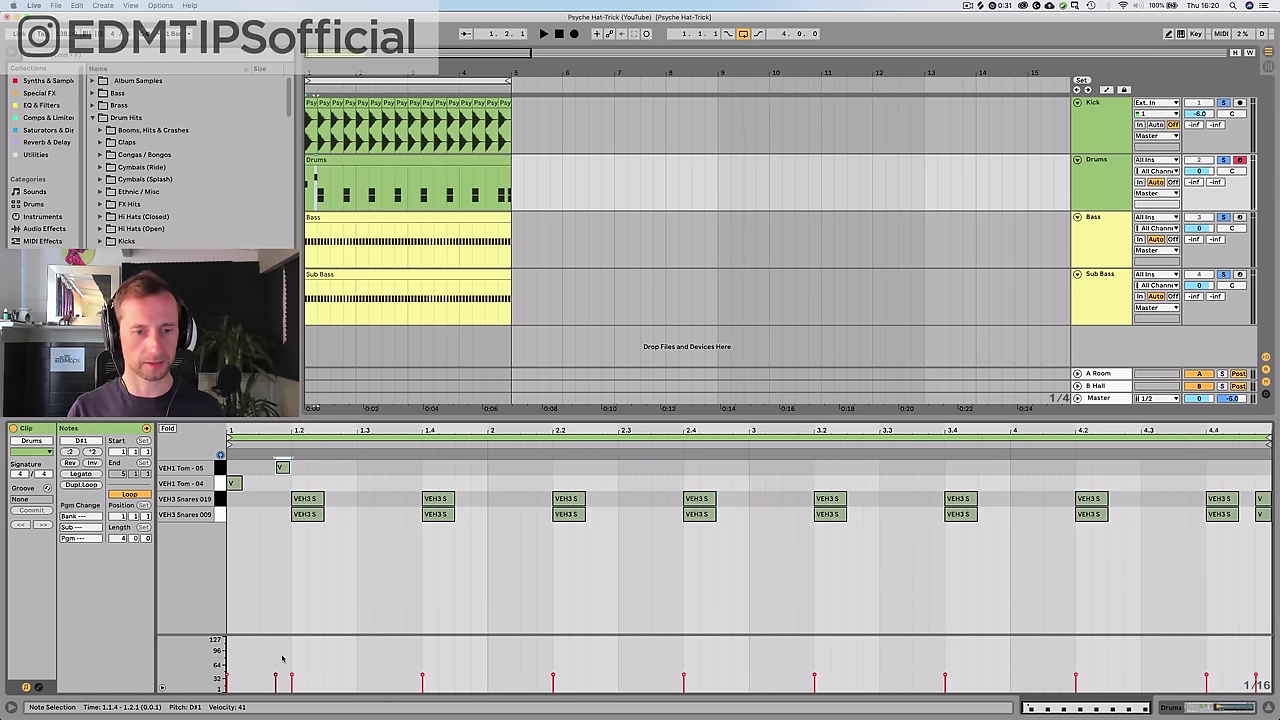
# - Raise the velocity of all notes in the Drums clip to 66
pyautogui.press('super+a')
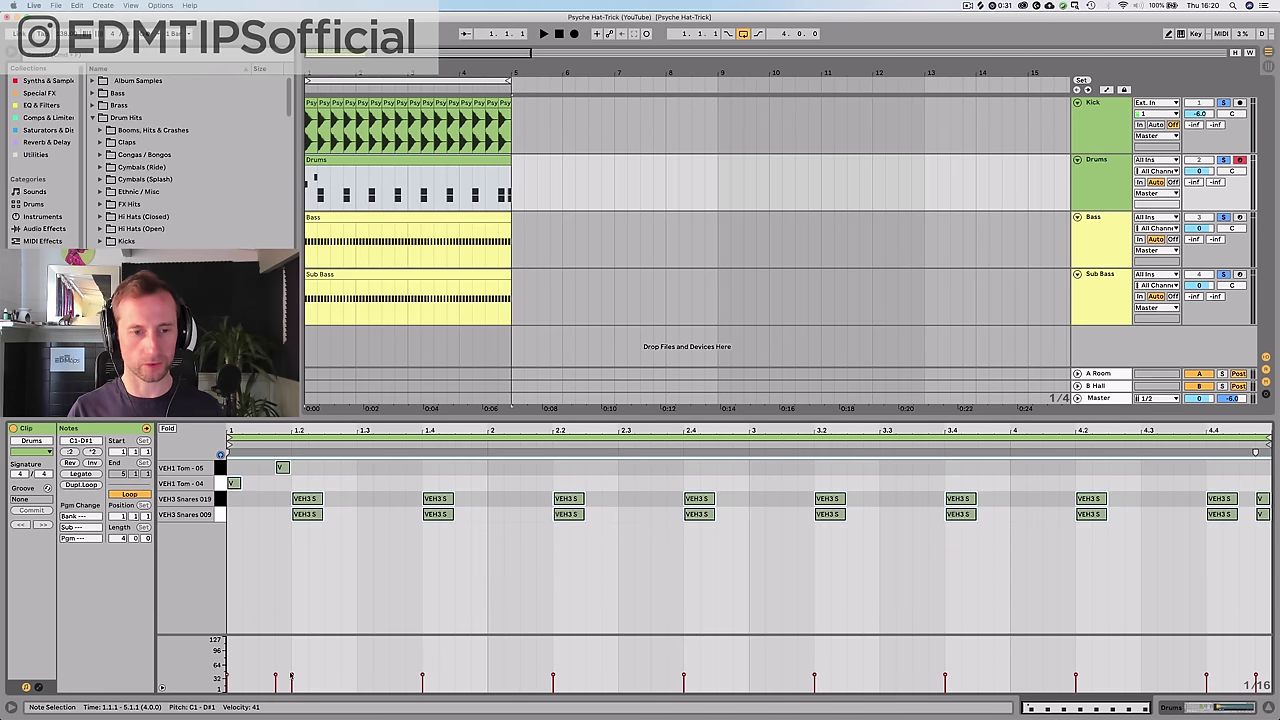
pyautogui.click(291, 672)
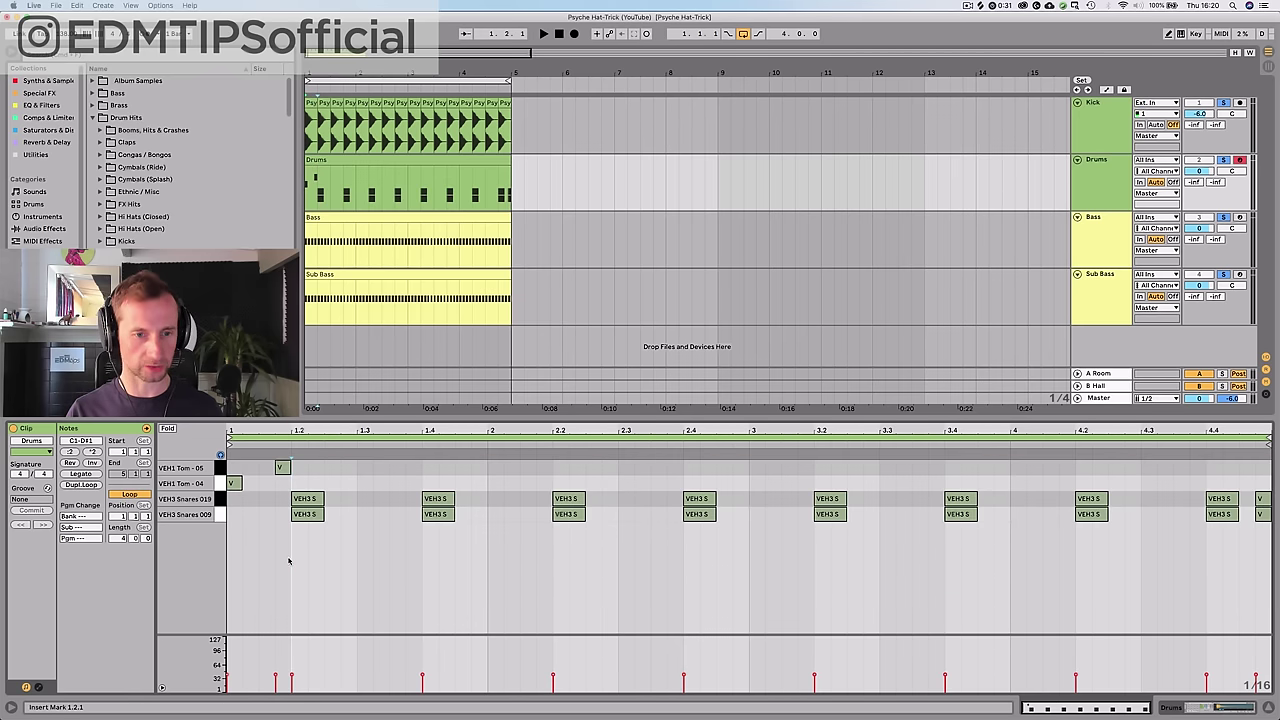
pyautogui.press('super+a')
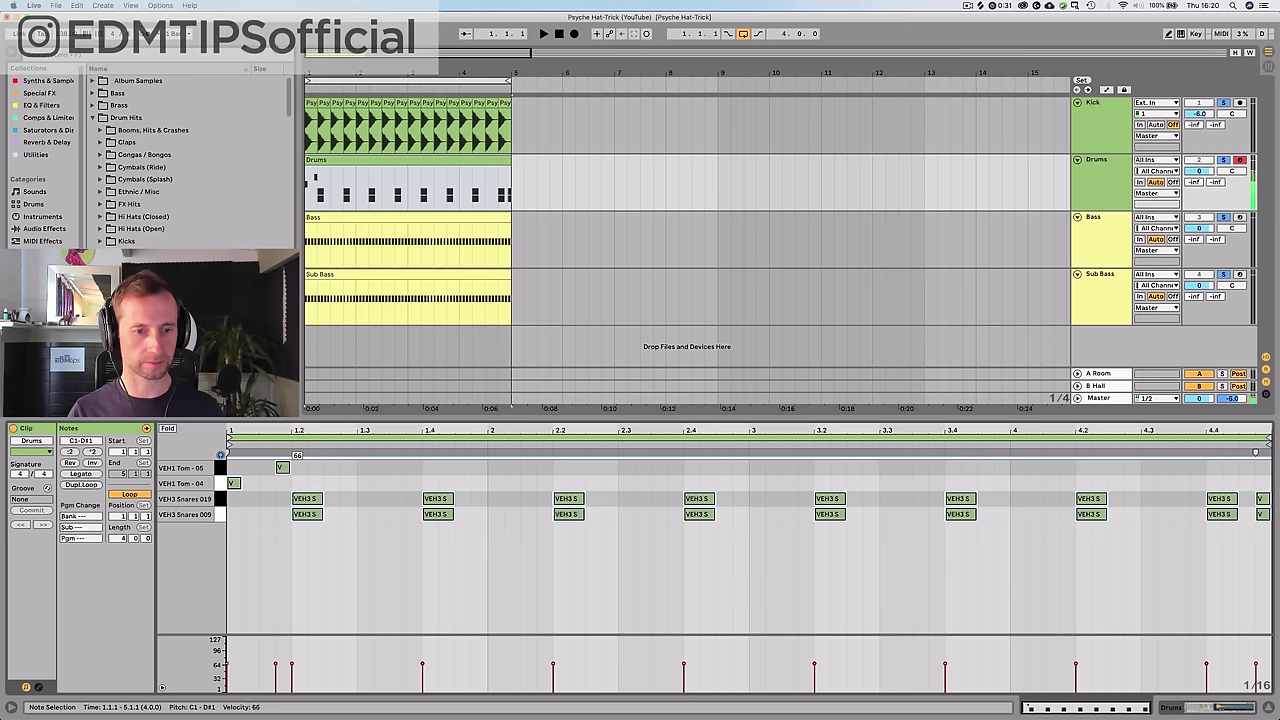
# - Turn the volumes of all four Drum Rack chains down to -inf dB
pyautogui.hotkey('shift', 'Tab')
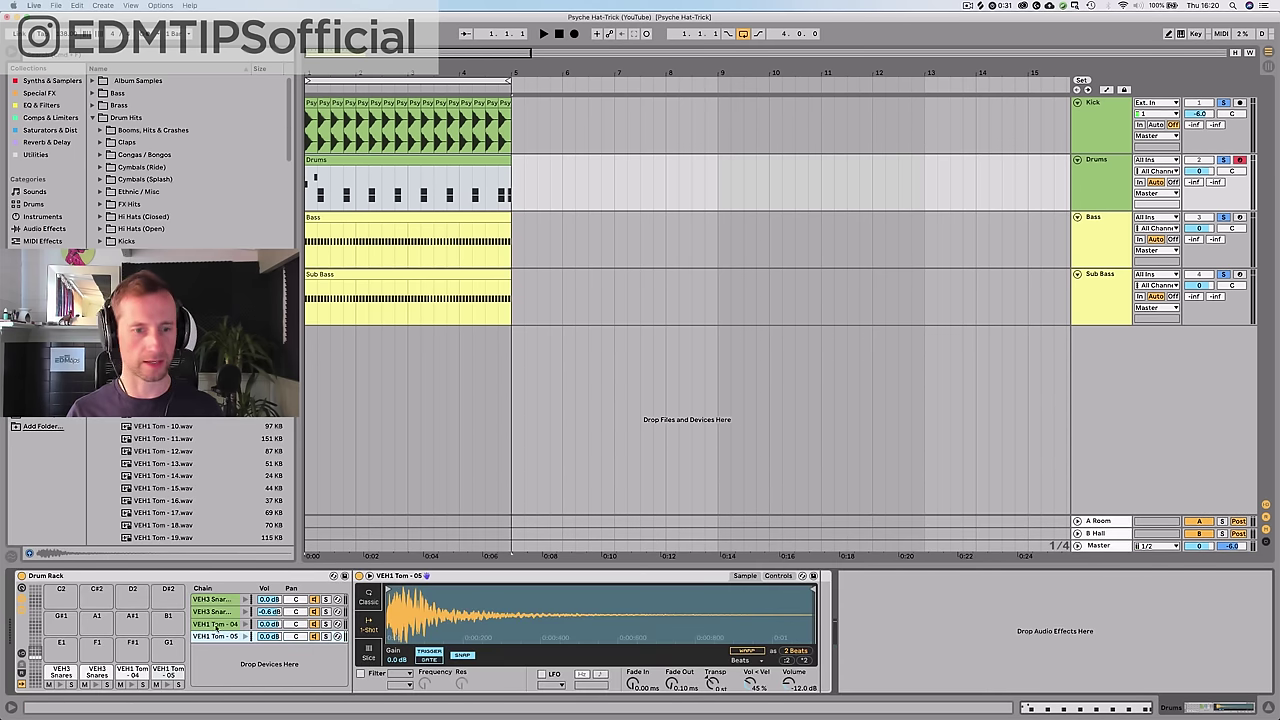
pyautogui.click(265, 624)
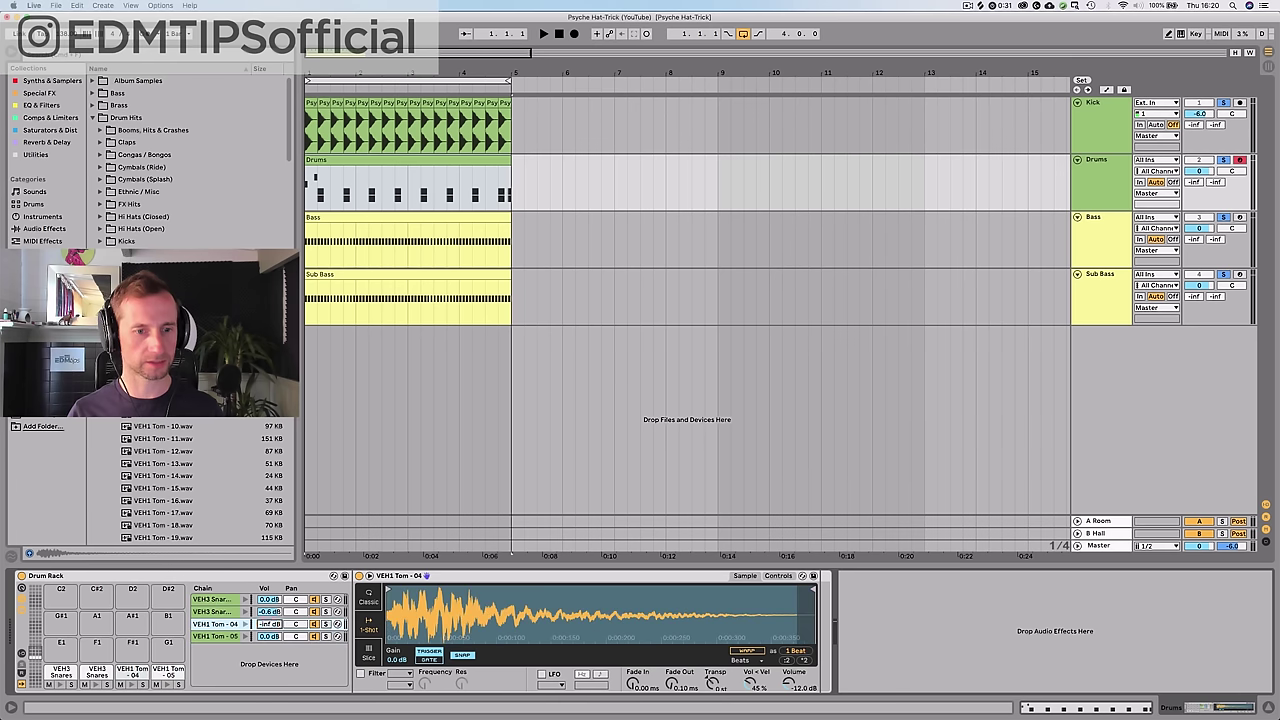
pyautogui.click(267, 636)
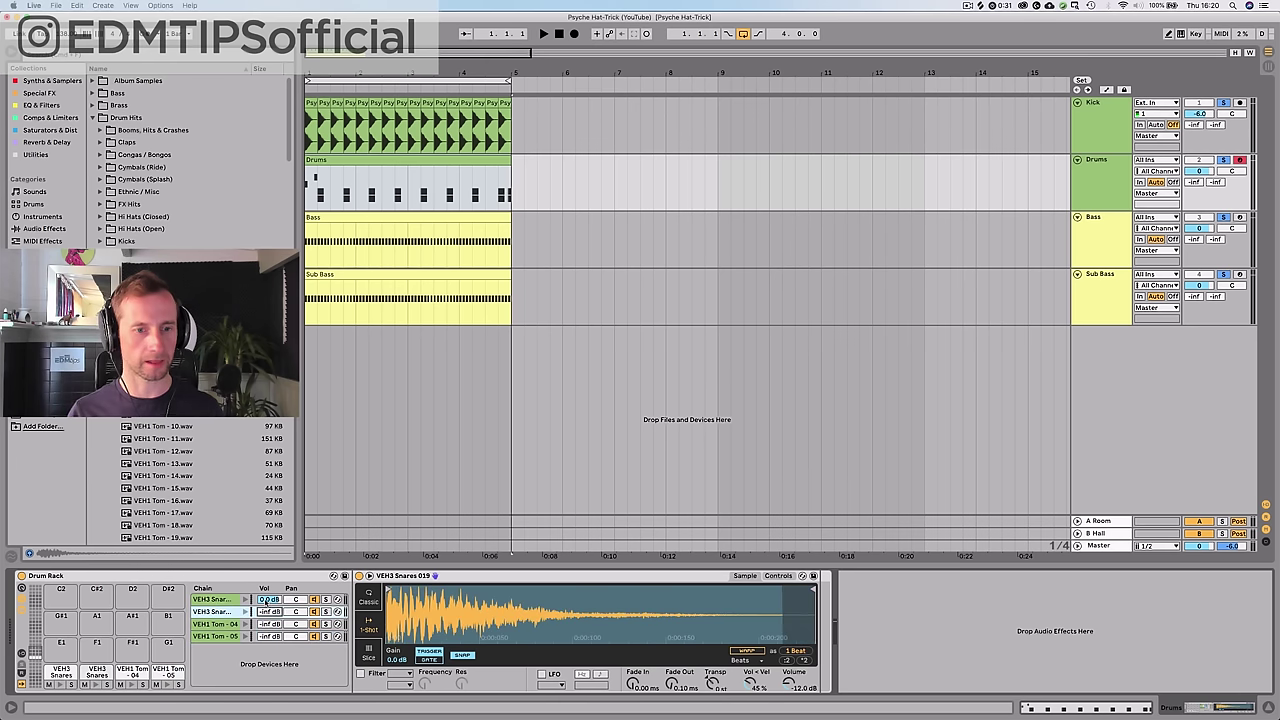
pyautogui.click(266, 600)
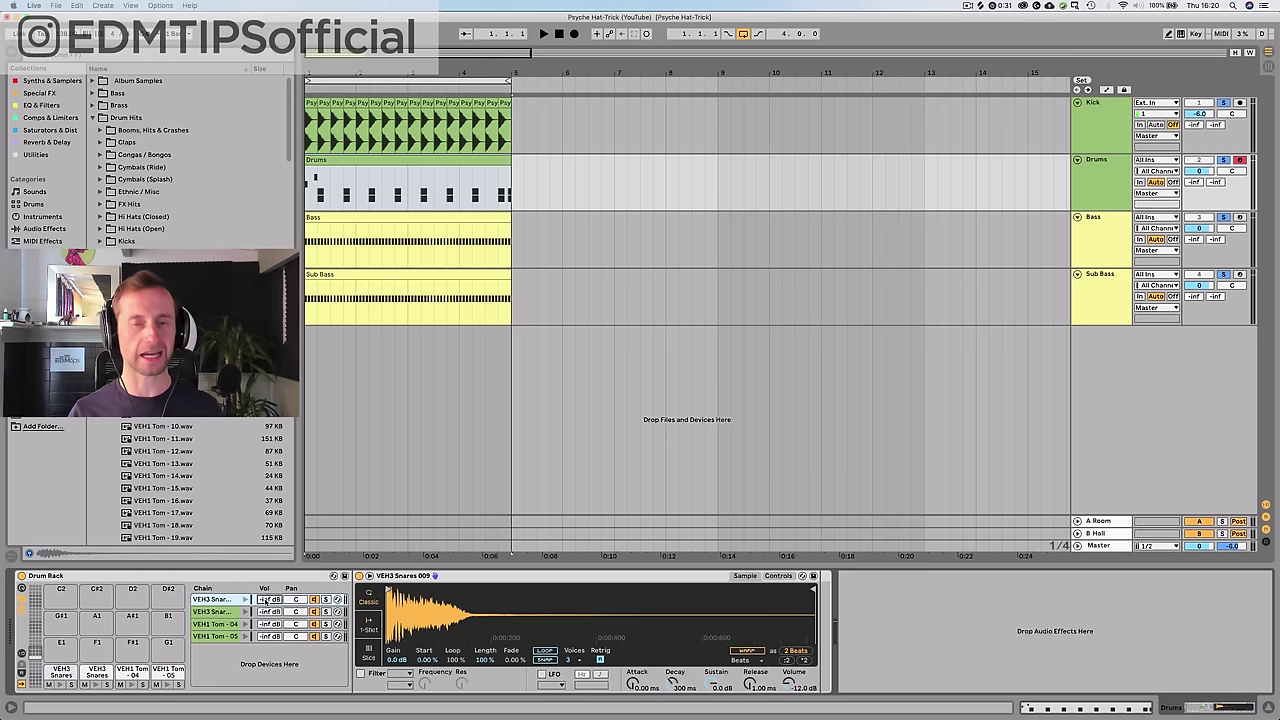
# - Set the velocity of all notes in the Drums clip to 95 and play the loop
pyautogui.doubleClick(333, 170)
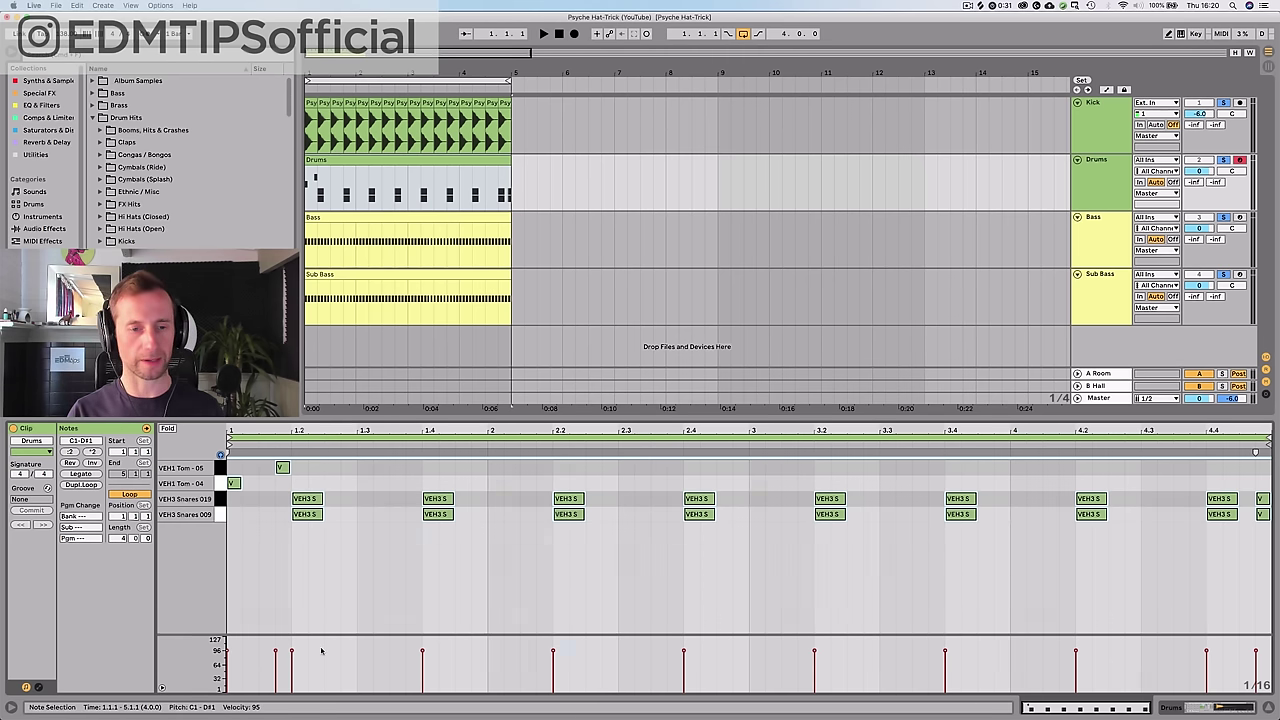
pyautogui.hotkey('shift', 'Tab')
pyautogui.press('space')
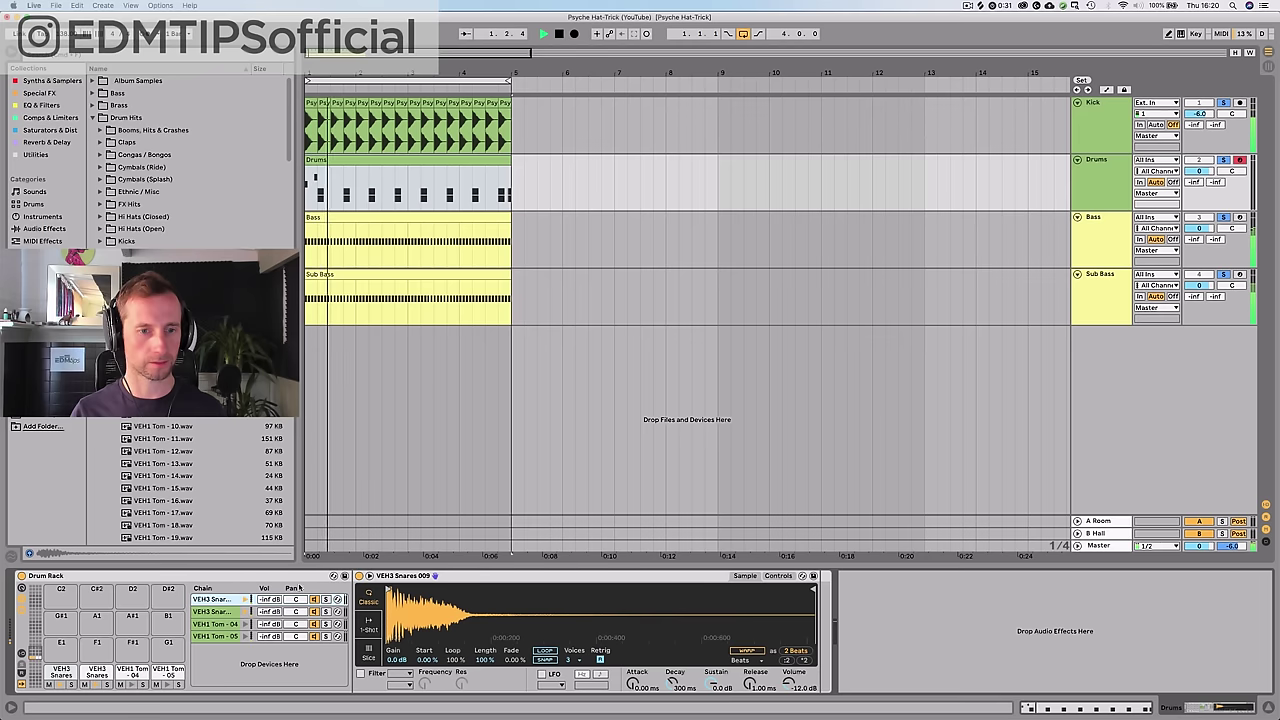
# - Balance the Drum Rack chains: Snares 009 -5.6 dB, Snares 019 -12.7 dB panned 35R, Tom - 04 -18.8 dB, Tom - 05 -10.2 dB
pyautogui.press('Down')
pyautogui.press('Down')
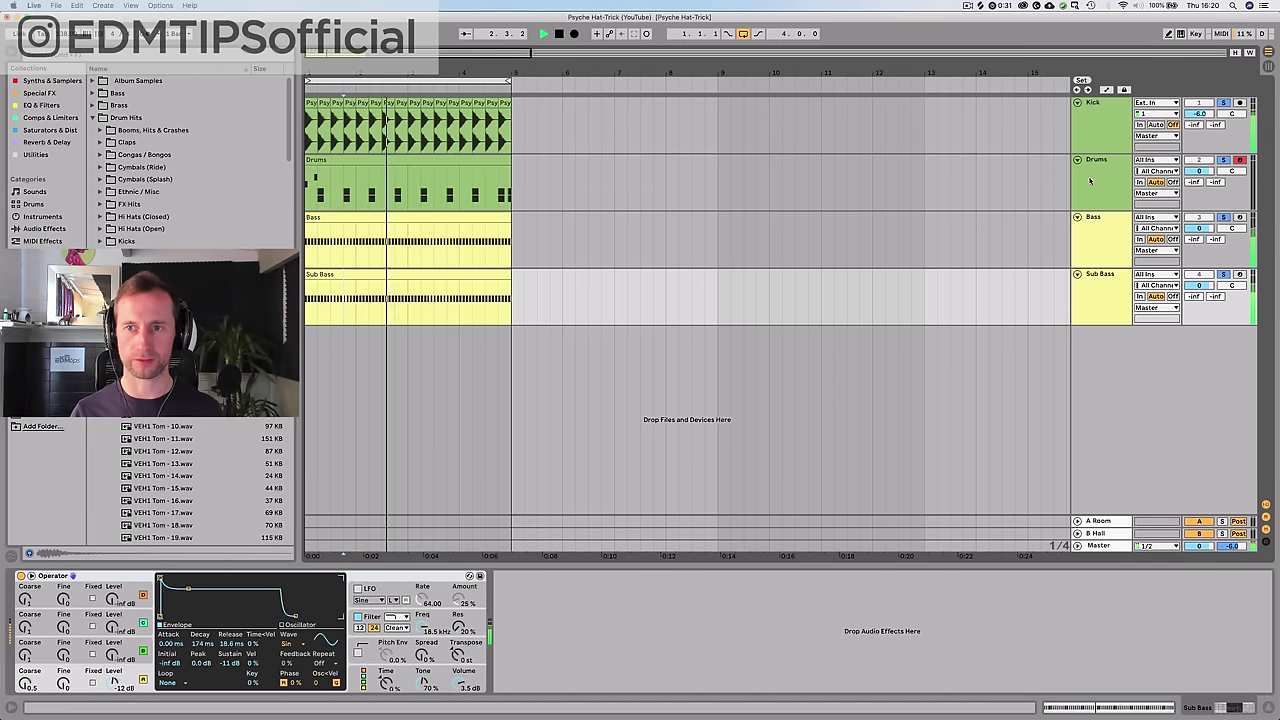
pyautogui.press('Up')
pyautogui.press('Up')
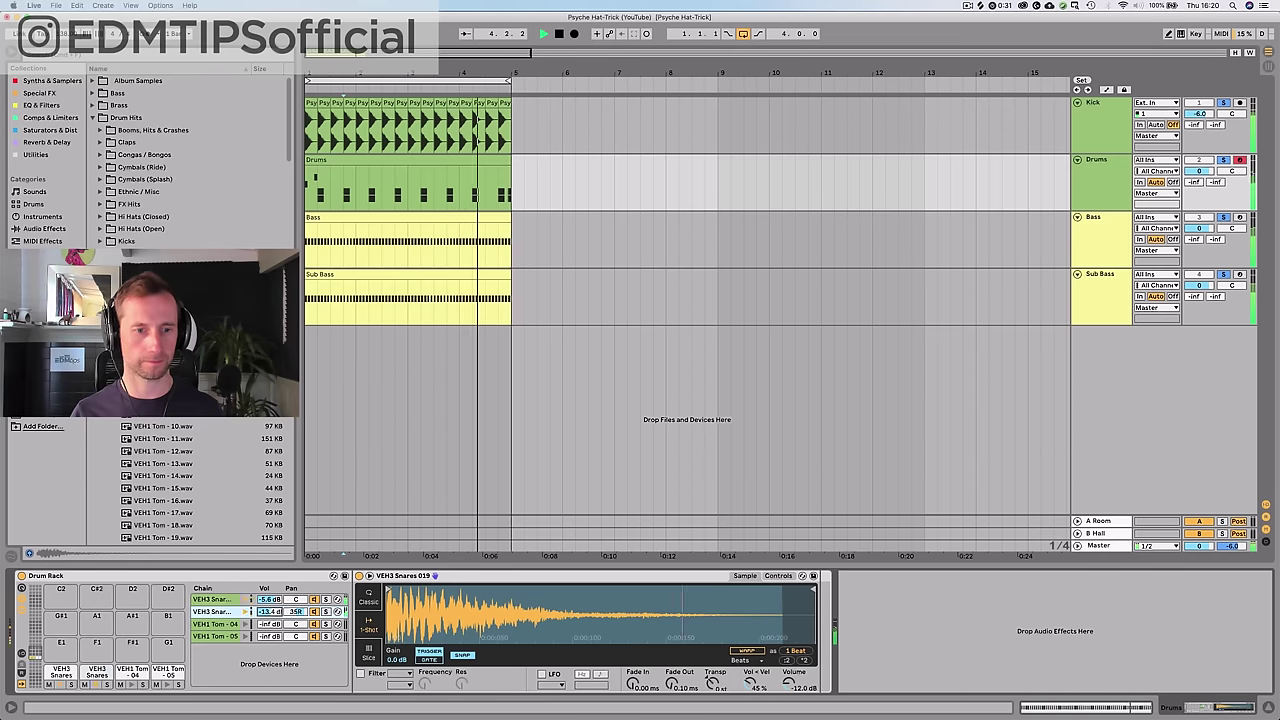
pyautogui.moveTo(269, 611)
pyautogui.mouseDown()
pyautogui.moveTo(269, 625)
pyautogui.moveTo(269, 588)
pyautogui.mouseUp()
pyautogui.press('space')
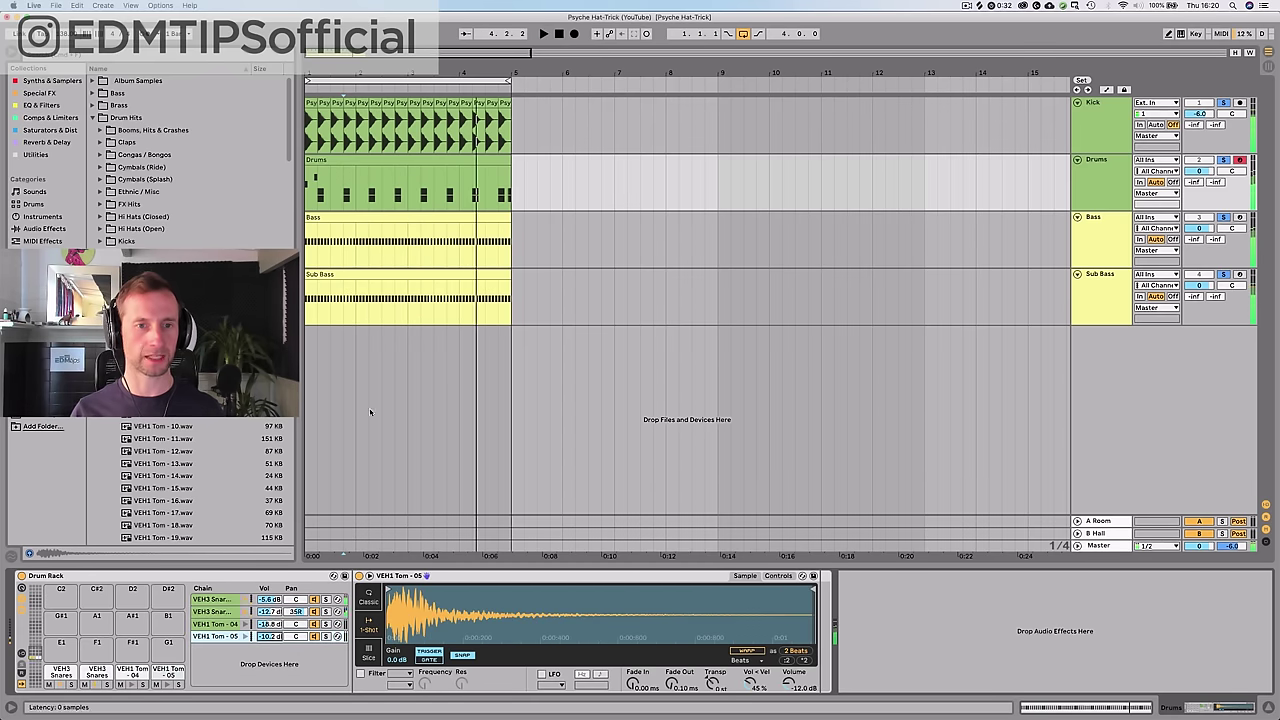
# - Add another VEH1 Tom - 05 note at 1.2.3 in the Drums clip and play the loop to check it
pyautogui.press('space')
pyautogui.doubleClick(338, 158)
pyautogui.press('space')
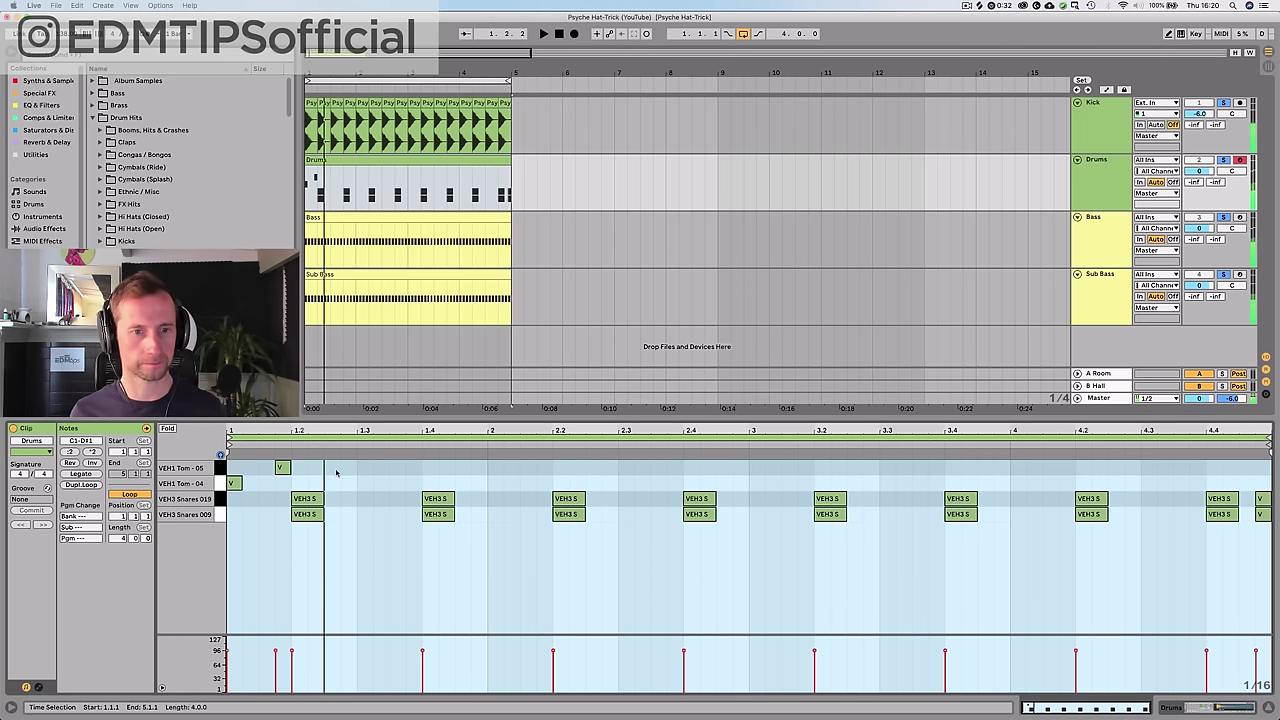
pyautogui.doubleClick(331, 467)
pyautogui.press('space')
pyautogui.press('space')
# - Add a VEH1 Tom - 04 note at 1.3.2 and a VEH1 Tom - 05 note at 1.3.4 in the Drums clip
pyautogui.doubleClick(396, 467)
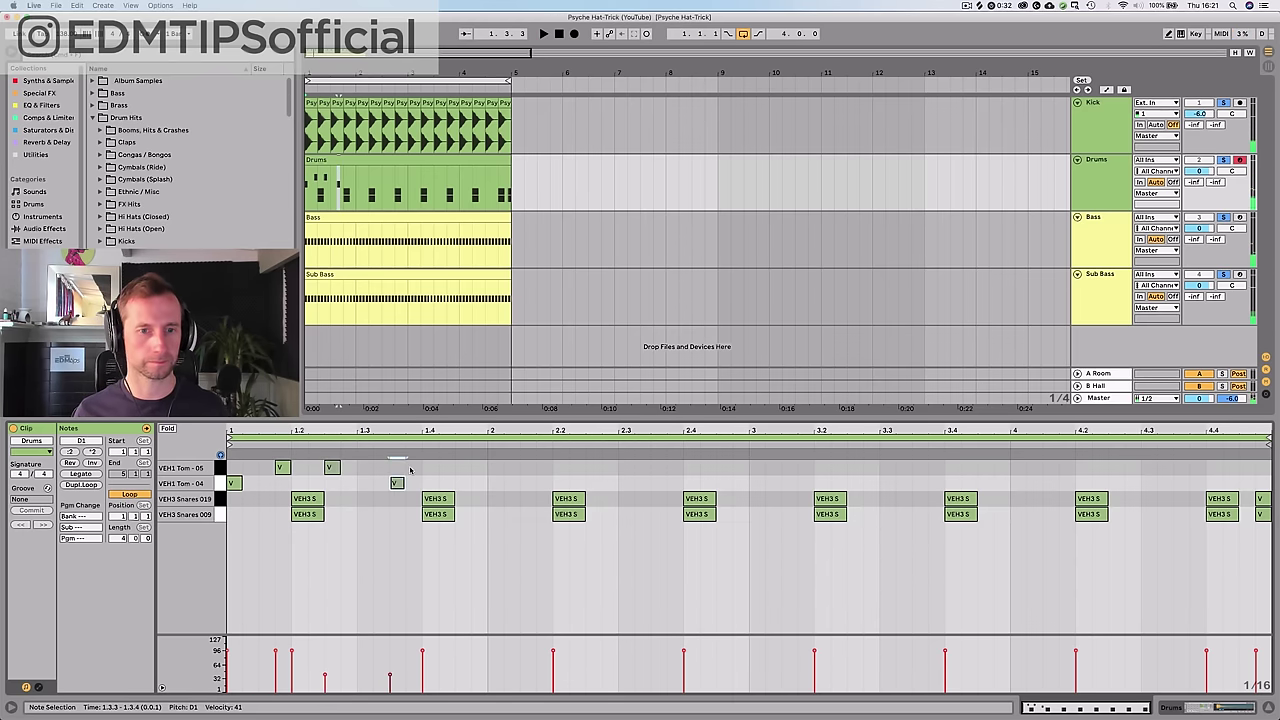
pyautogui.press('Left')
pyautogui.doubleClick(412, 467)
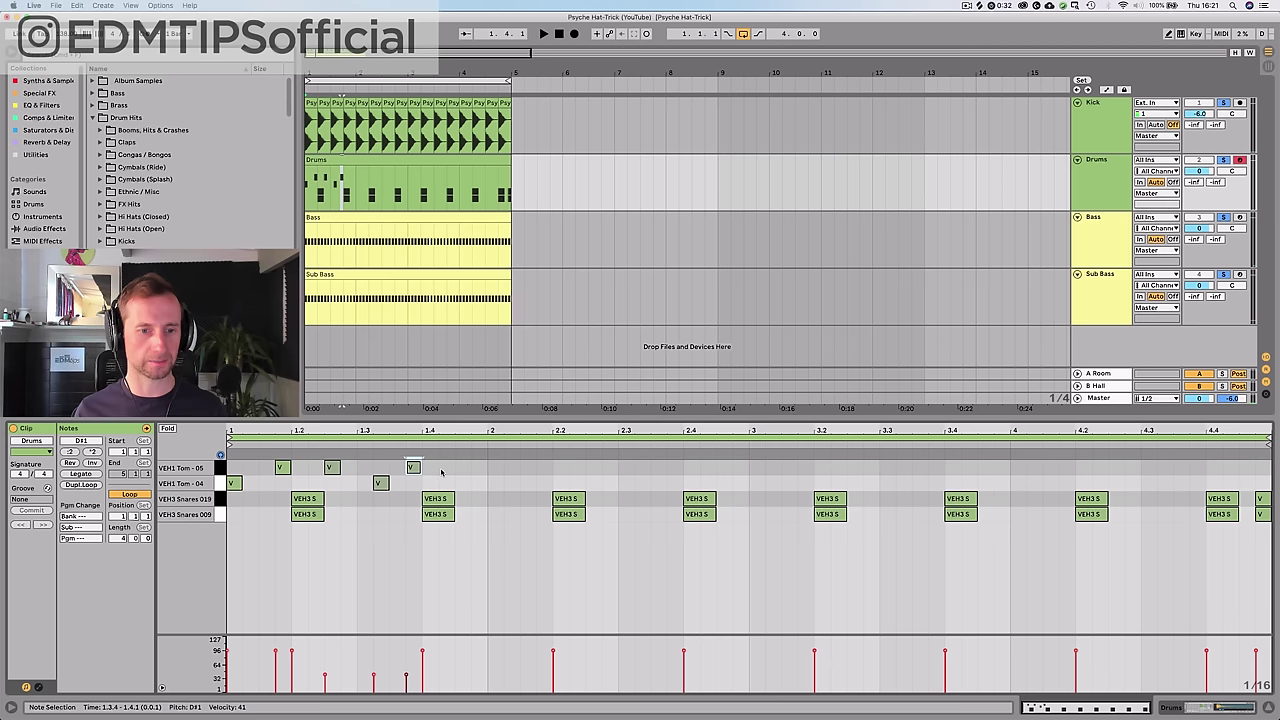
# - Replace the tom notes at 1.2.3, 1.3.2 and 1.3.4 with copies at velocity 95 and play the loop
pyautogui.doubleClick(411, 468)
pyautogui.doubleClick(331, 467)
pyautogui.click(282, 467)
pyautogui.doubleClick(331, 467)
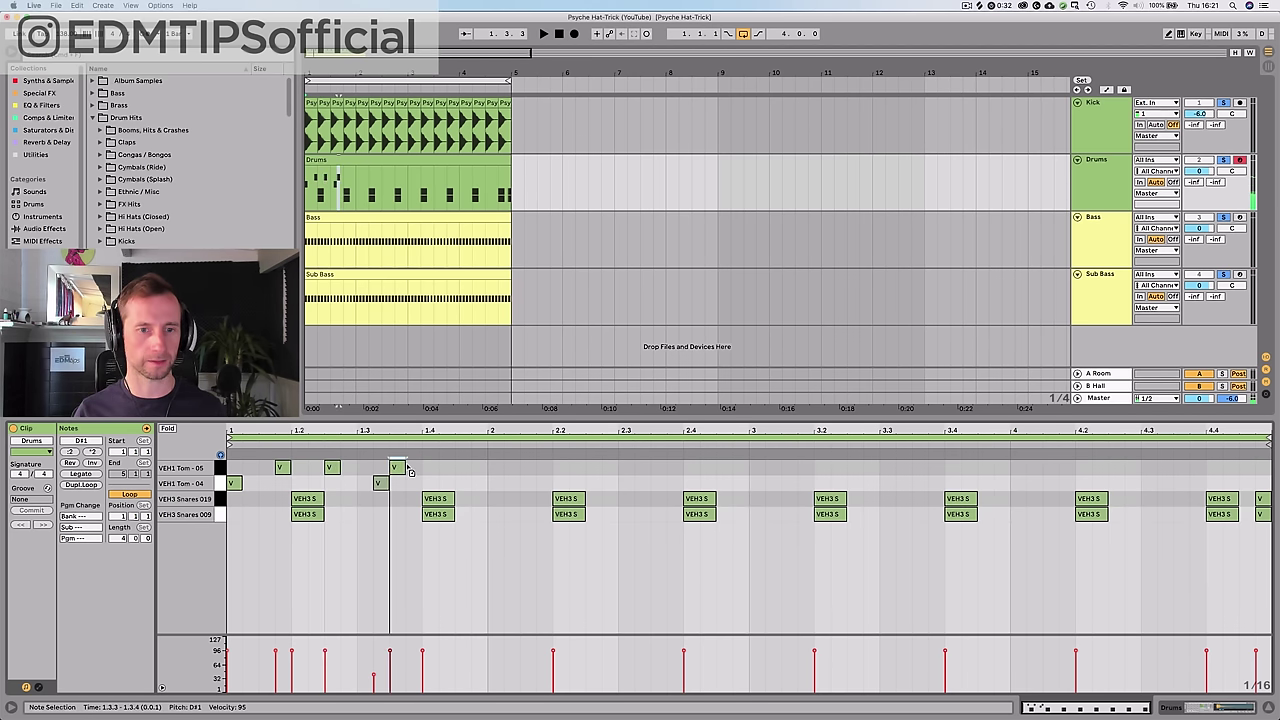
pyautogui.doubleClick(412, 467)
pyautogui.press('Escape')
pyautogui.press('space')
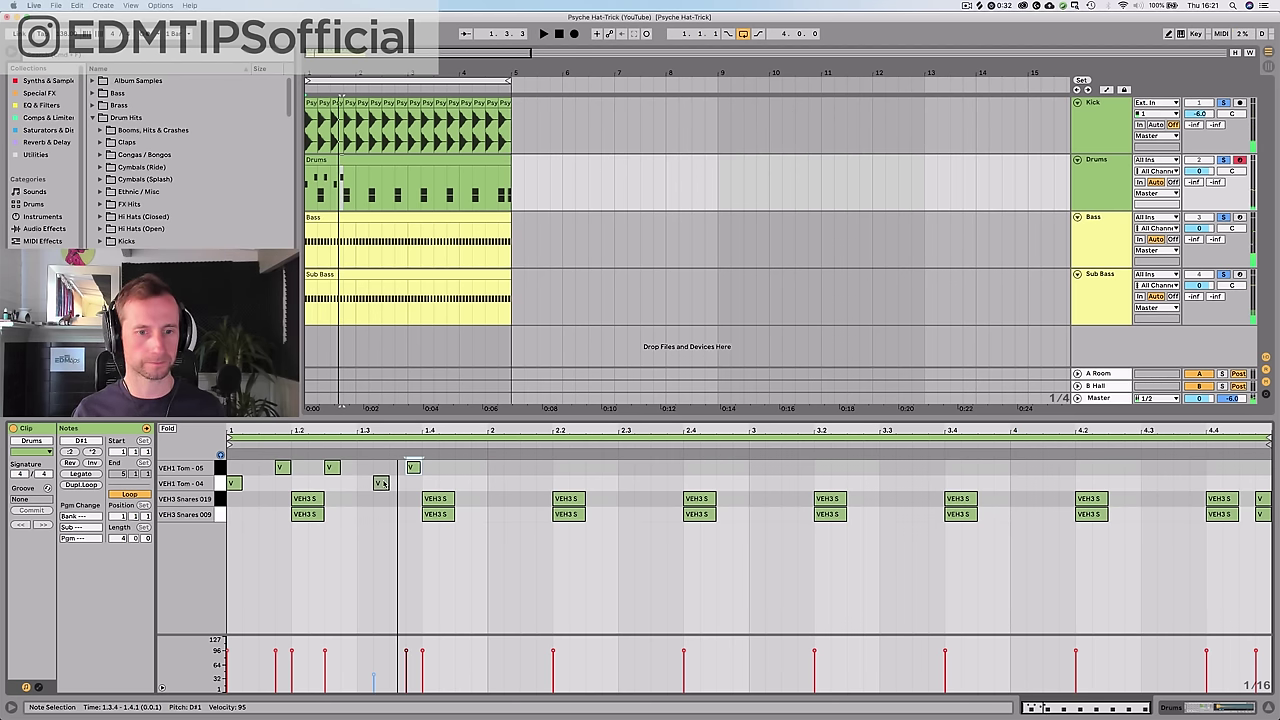
pyautogui.click(382, 483)
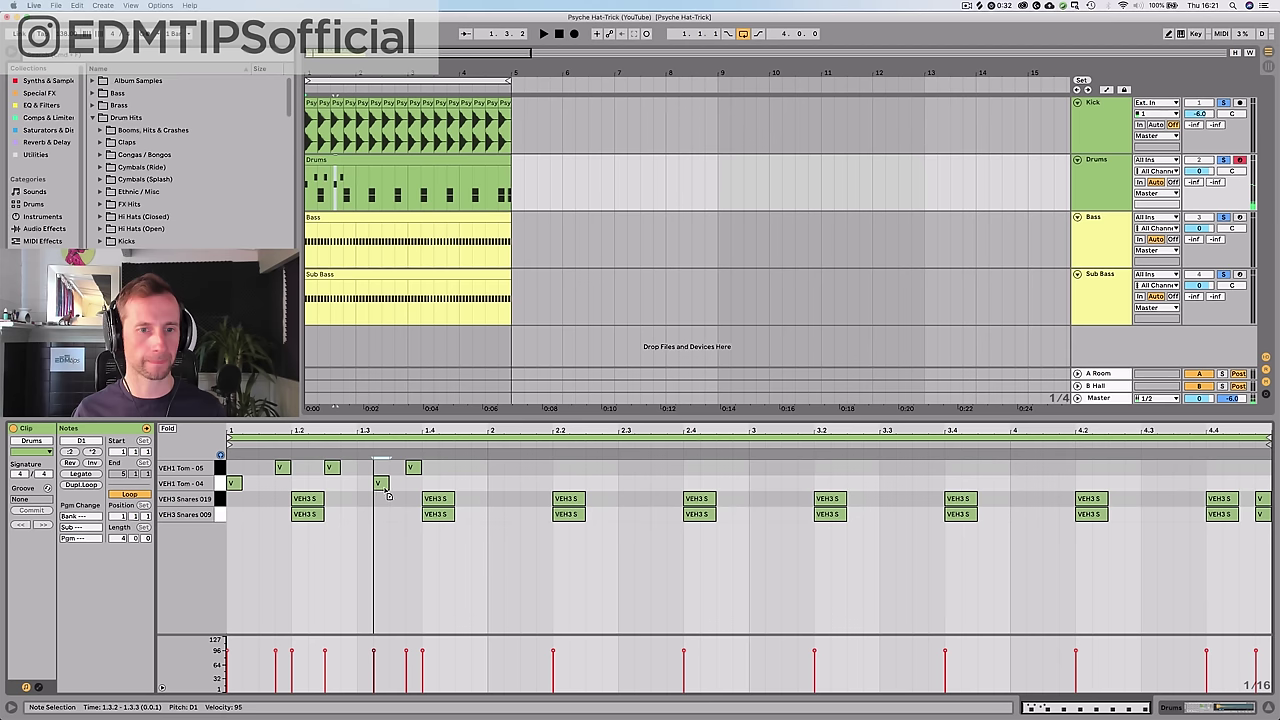
pyautogui.press('space')
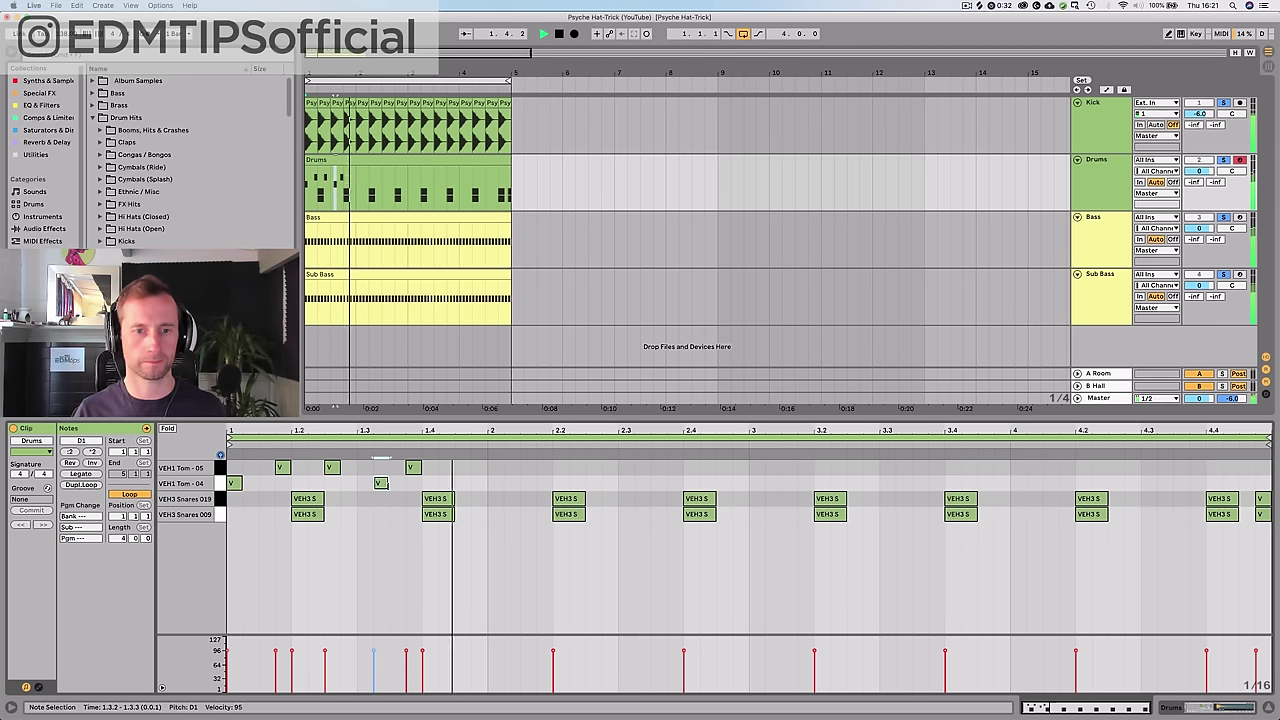
# - Stop the loop and add a VEH1 Tom - 05 note at 1.4.3 with velocity 92 in the Drums clip
pyautogui.press('space')
pyautogui.click(478, 467)
pyautogui.press('Left')
pyautogui.click(482, 486)
pyautogui.click(461, 467)
pyautogui.moveTo(455, 677); pyautogui.dragTo(455, 670)
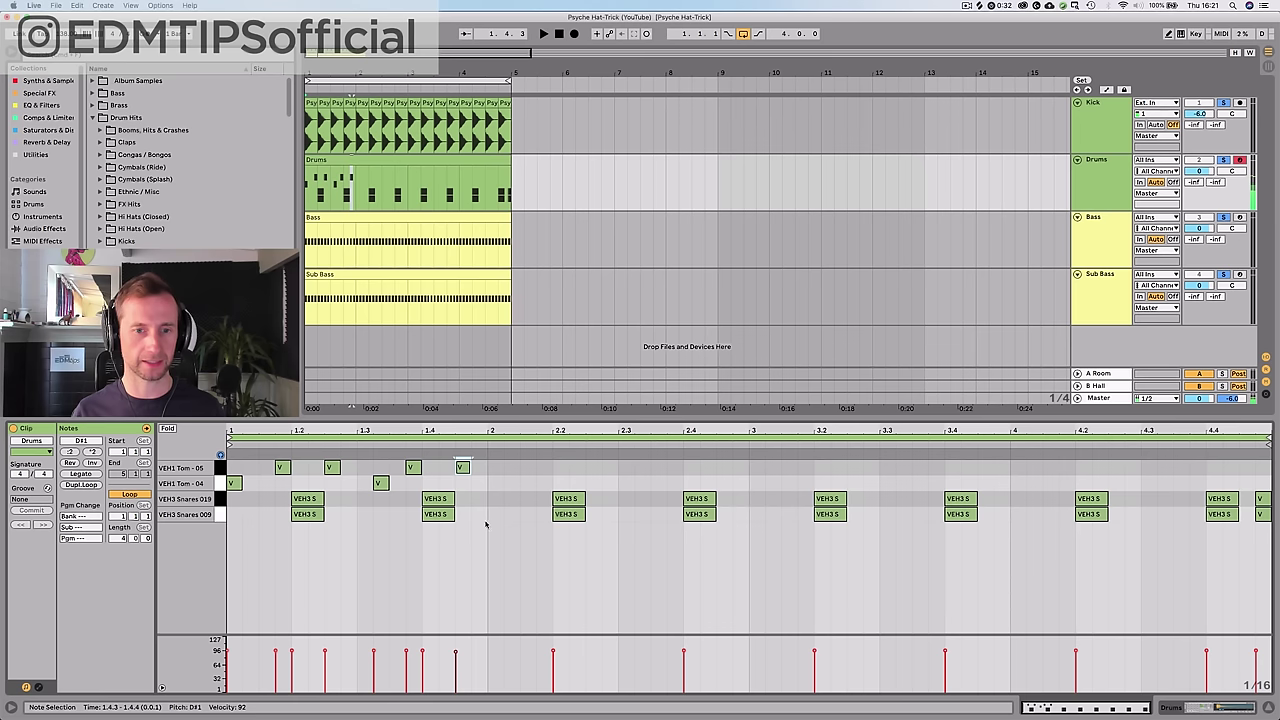
# - Duplicate the half-bar tom pattern starting at 1.3 six times to fill the four-bar Drums clip, and play the loop
pyautogui.moveTo(483, 488); pyautogui.dragTo(363, 470)
pyautogui.press('super+d')
pyautogui.press('super+d')
pyautogui.press('super+d')
pyautogui.press('super+d')
pyautogui.press('super+d')
pyautogui.press('super+d')
pyautogui.press('space')
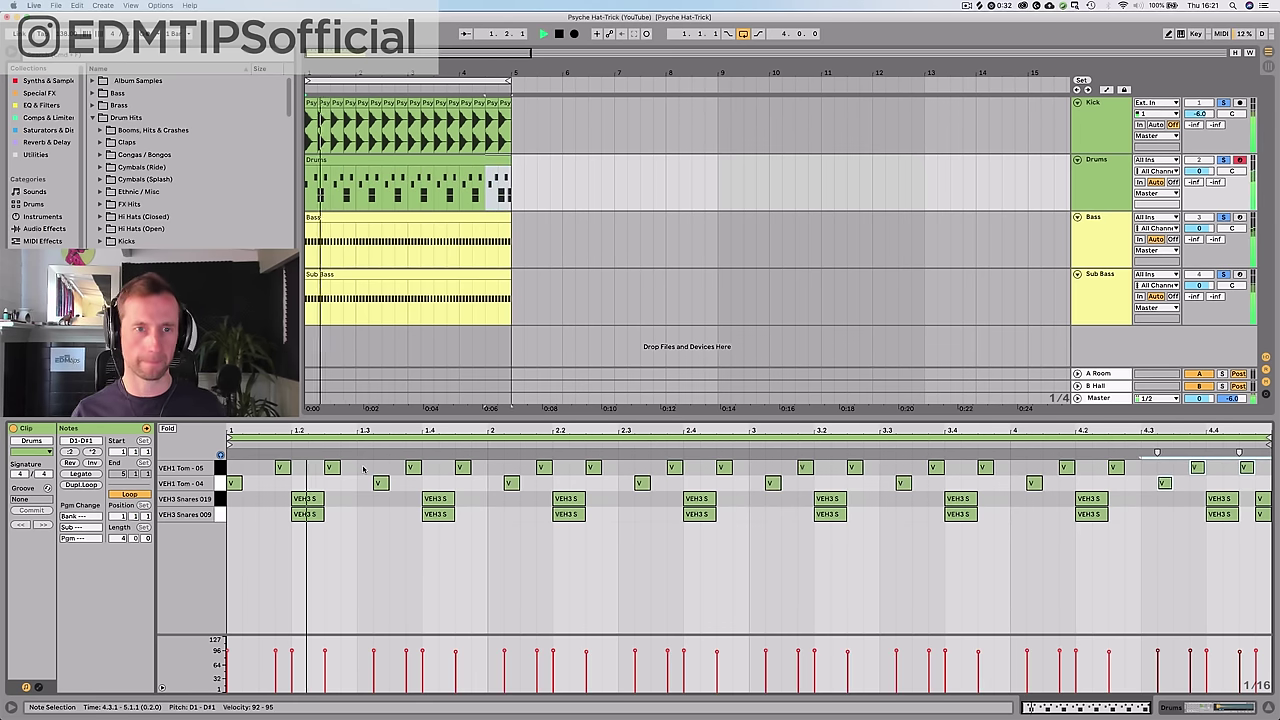
# - Raise the VEH1 Tom - 04 chain volume to -16.5 dB in the Drum Rack while listening, and stop playback
pyautogui.hotkey('shift', 'Tab')
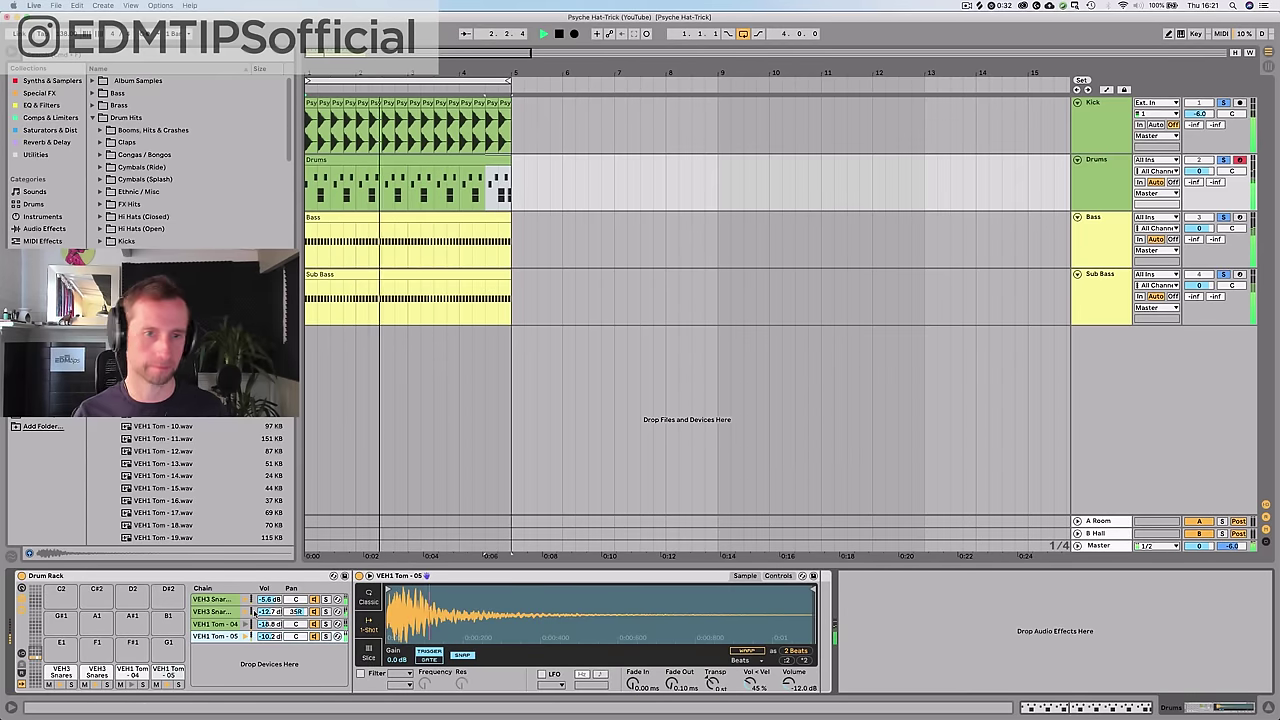
pyautogui.click(275, 625)
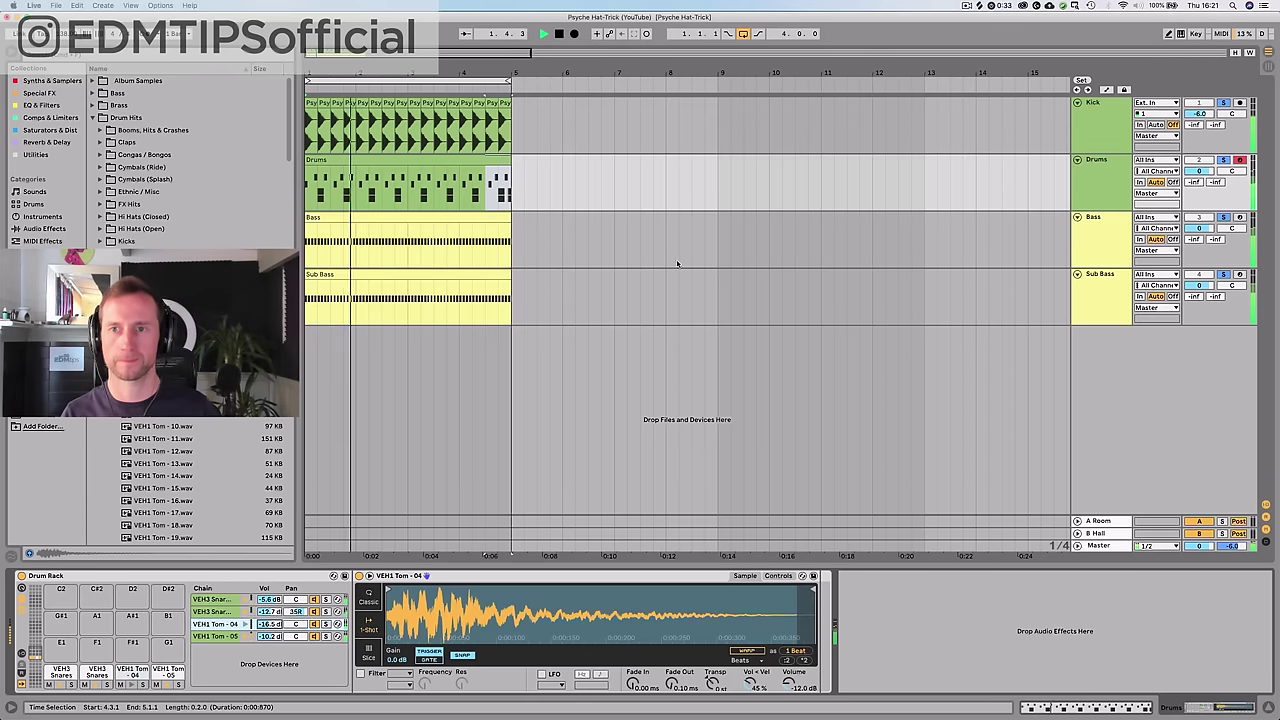
pyautogui.press('space')
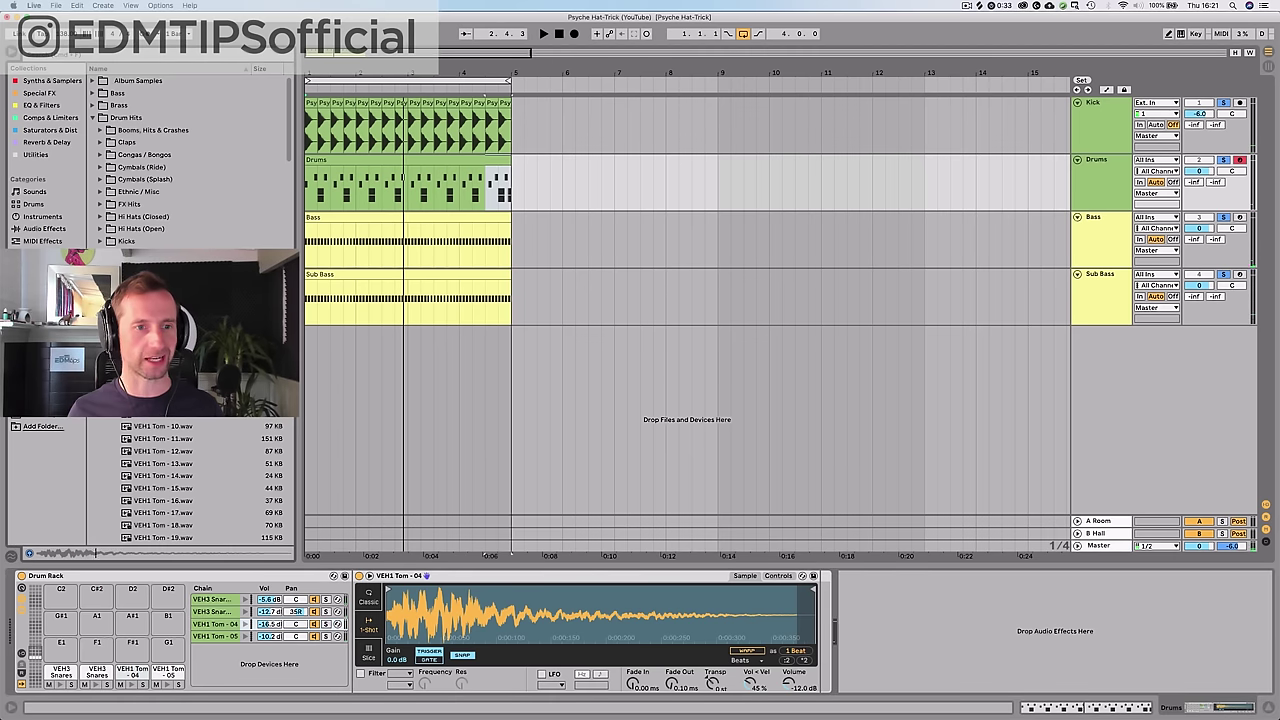
# - Load VEH1 Tom - 04.wav onto the empty E1 pad of the Drum Rack and convert its Simpler to Sampler
pyautogui.moveTo(200, 405); pyautogui.dragTo(263, 663)
pyautogui.doubleClick(232, 650)
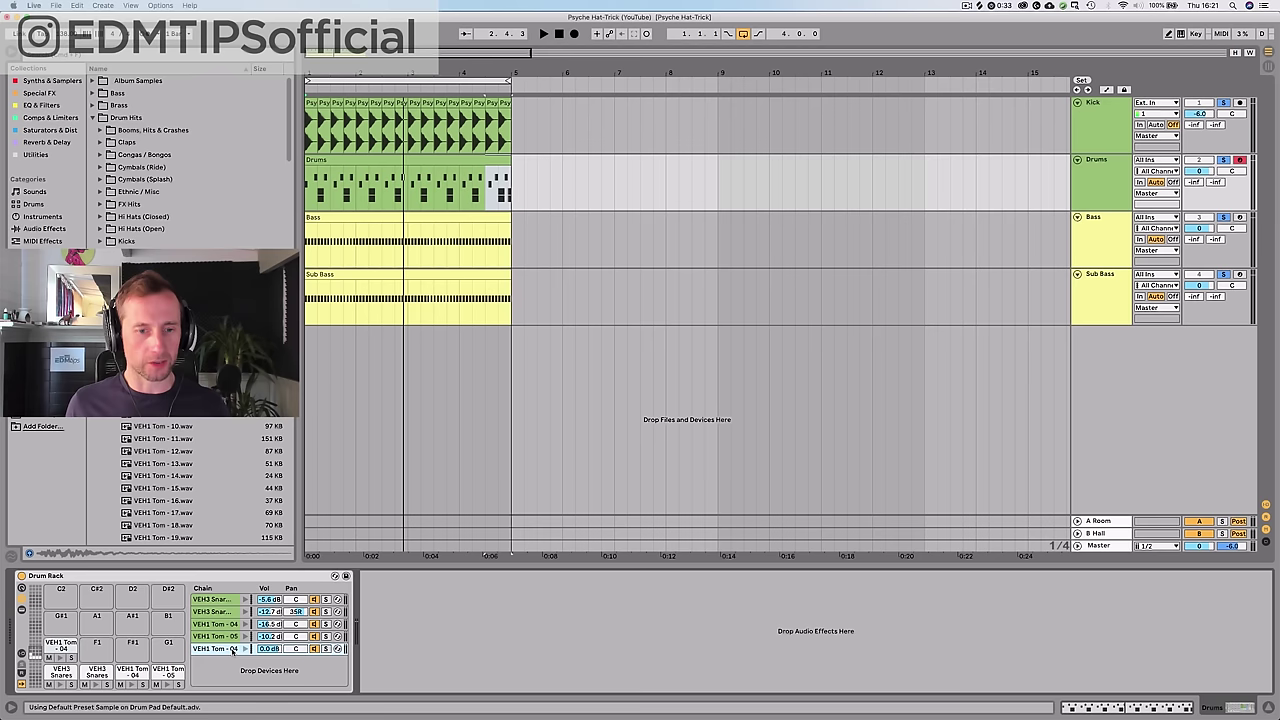
pyautogui.doubleClick(232, 650)
pyautogui.rightClick(499, 583)
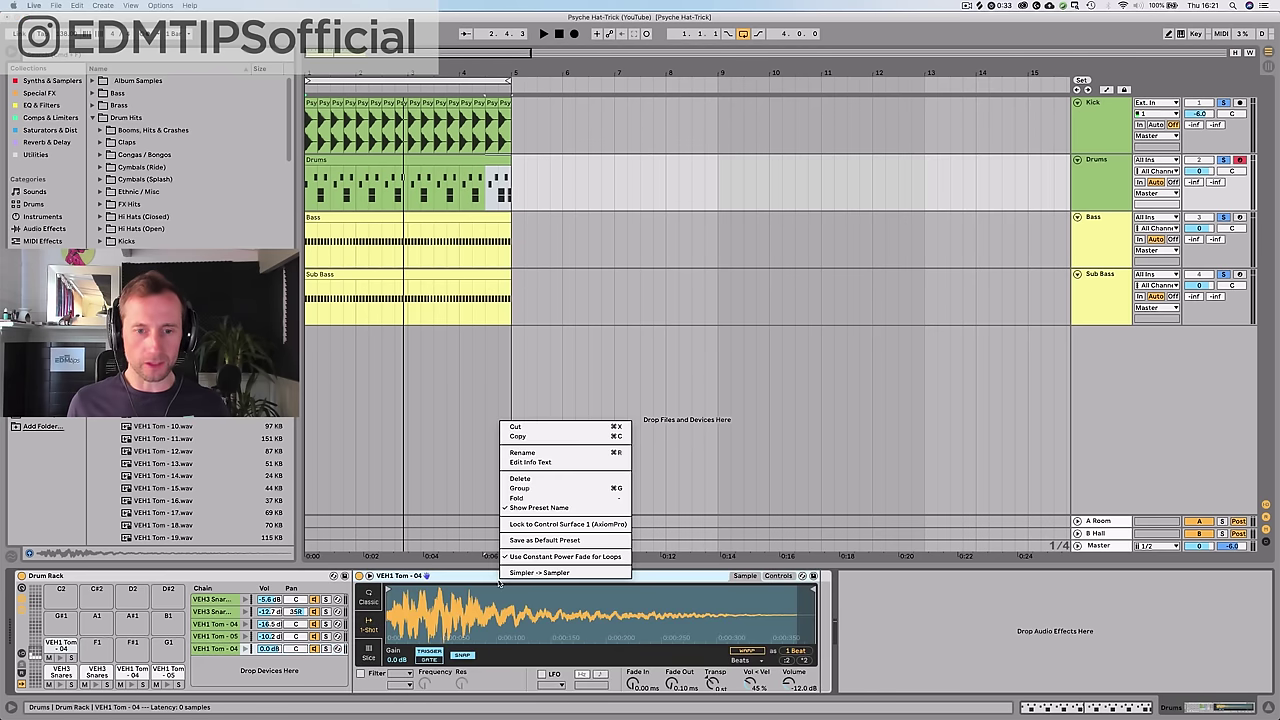
pyautogui.click(500, 566)
# - Reverse the new tom sample in Sampler and set its volume envelope release to 1.00 ms
pyautogui.click(369, 667)
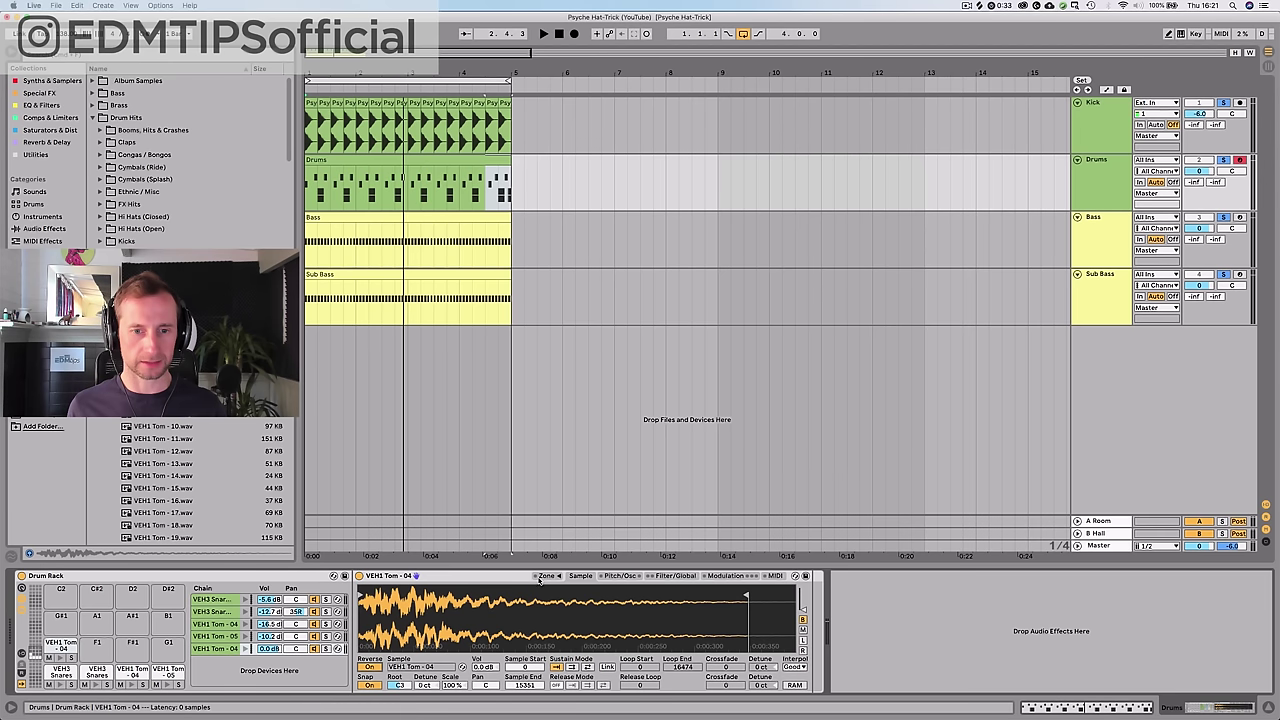
pyautogui.click(541, 577)
pyautogui.click(553, 577)
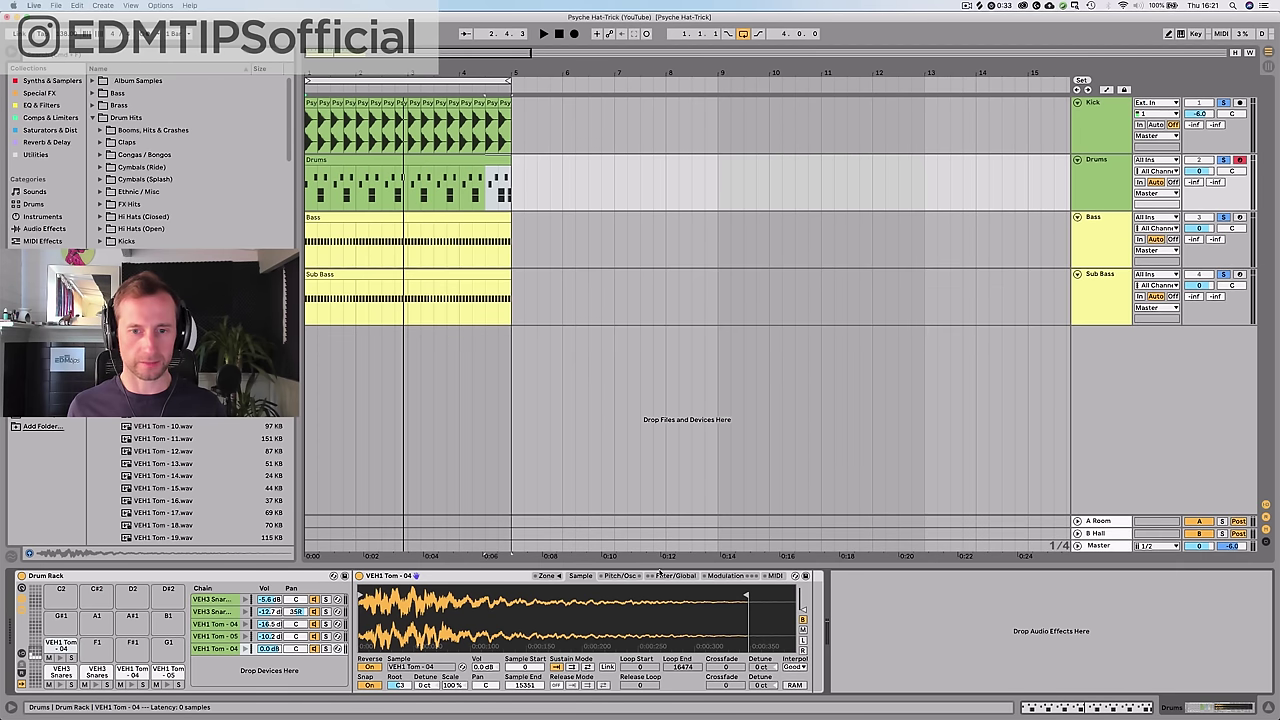
pyautogui.click(712, 577)
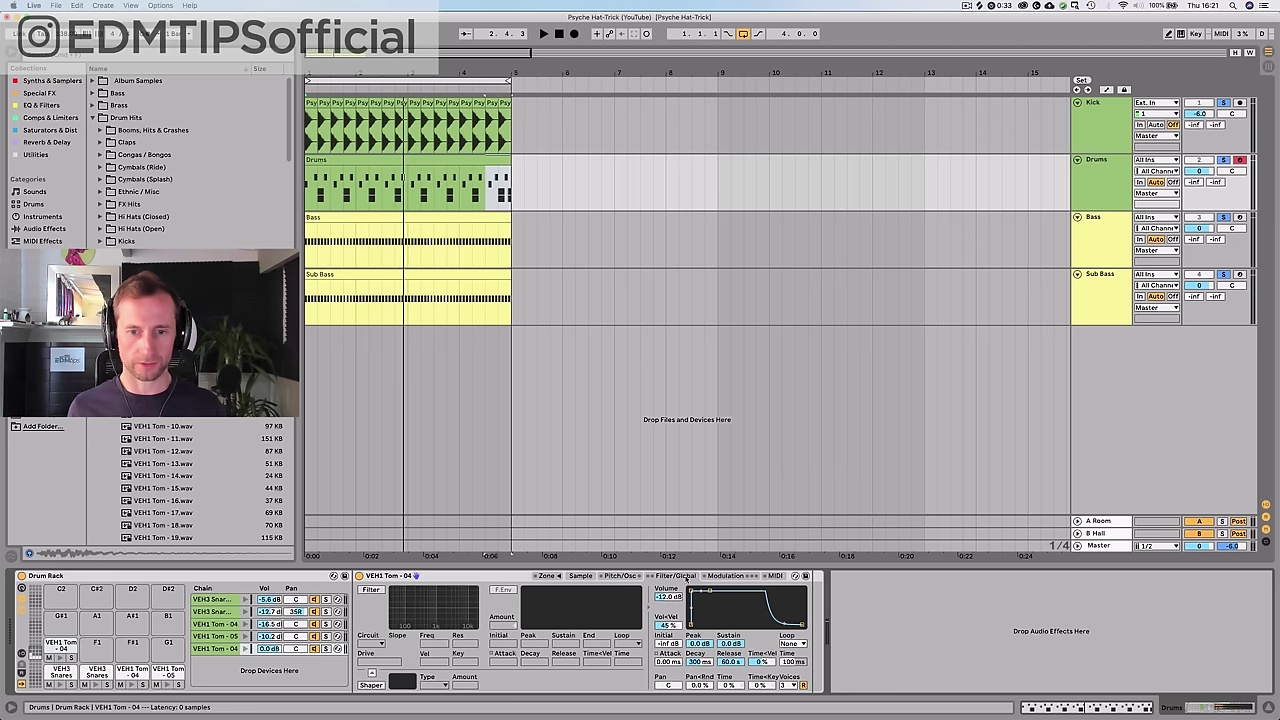
pyautogui.click(686, 576)
pyautogui.moveTo(737, 662); pyautogui.dragTo(737, 700)
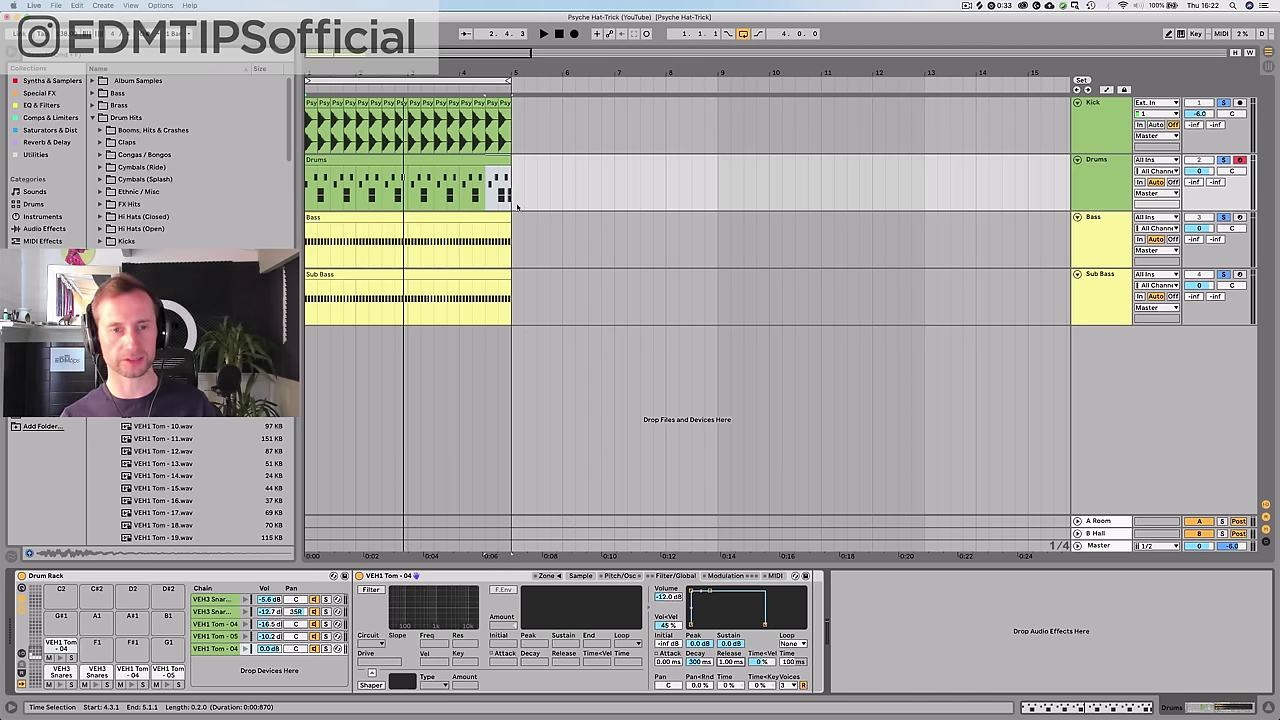
# - Add a reversed tom note at 4.3.2 lasting three sixteenths in the Drums clip and play it back
pyautogui.doubleClick(478, 168)
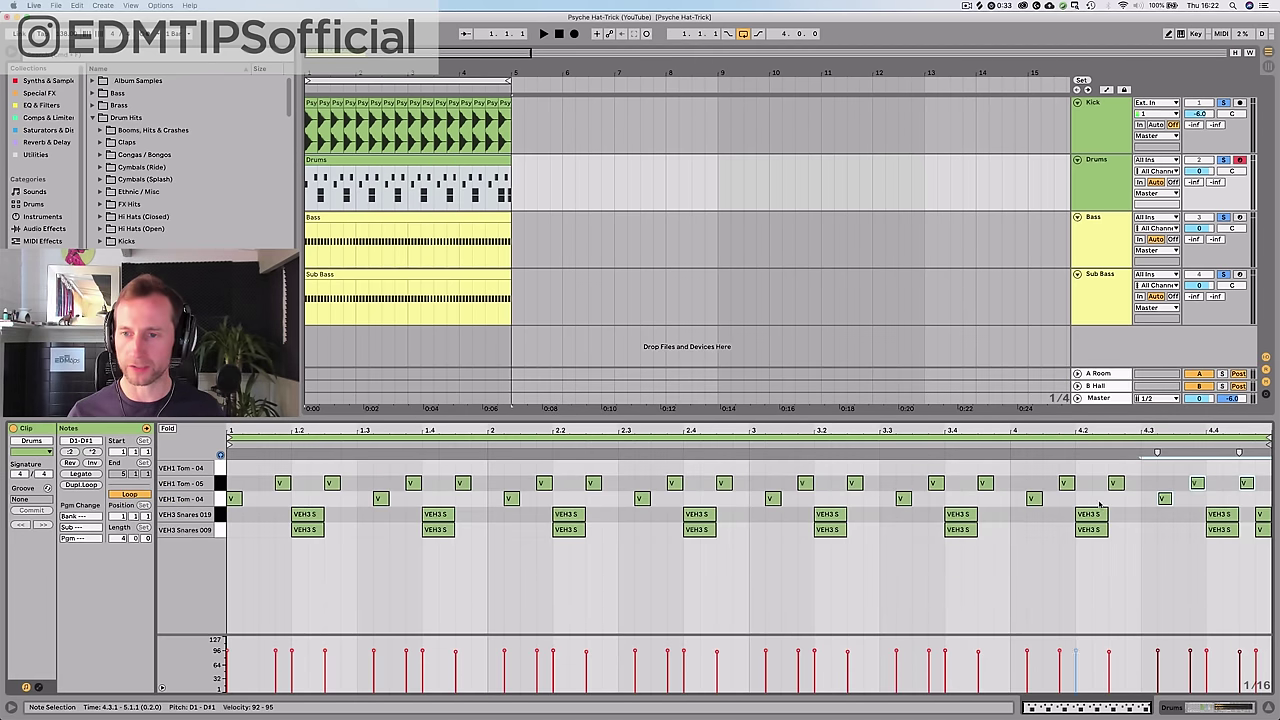
pyautogui.doubleClick(1131, 467)
pyautogui.moveTo(1138, 467); pyautogui.dragTo(1182, 470)
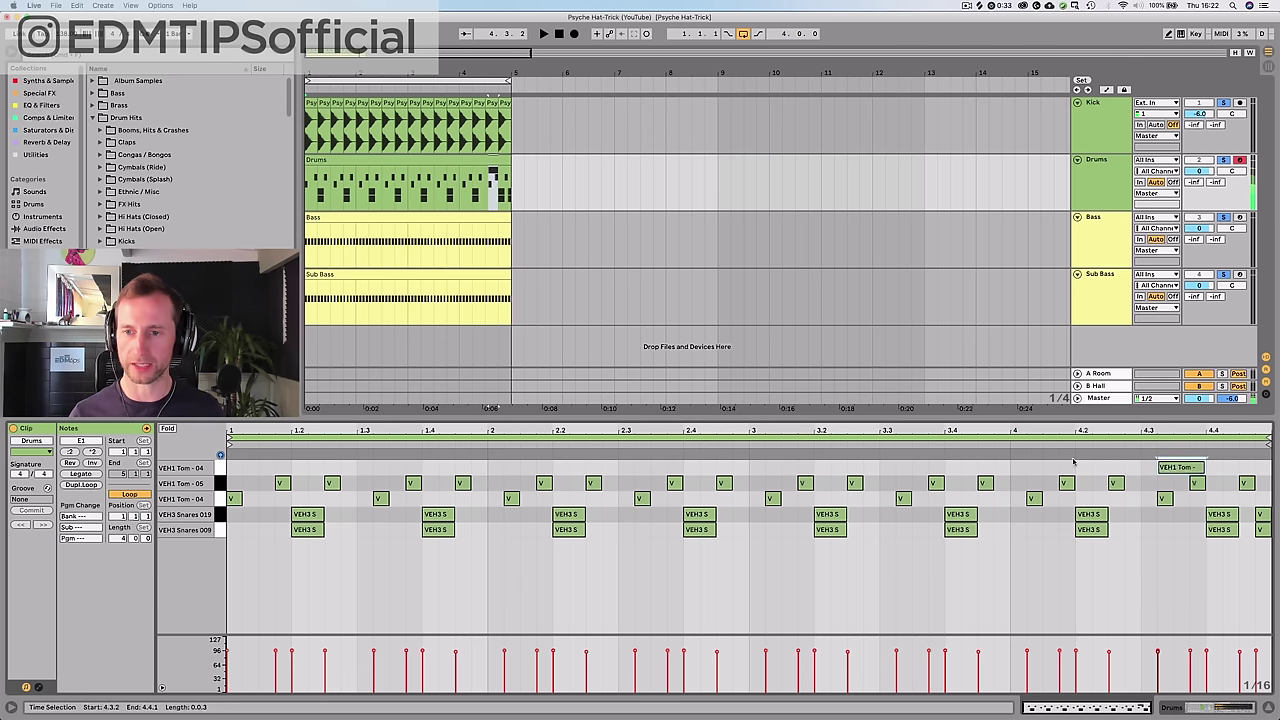
pyautogui.click(1037, 445)
pyautogui.press('space')
pyautogui.click(885, 444)
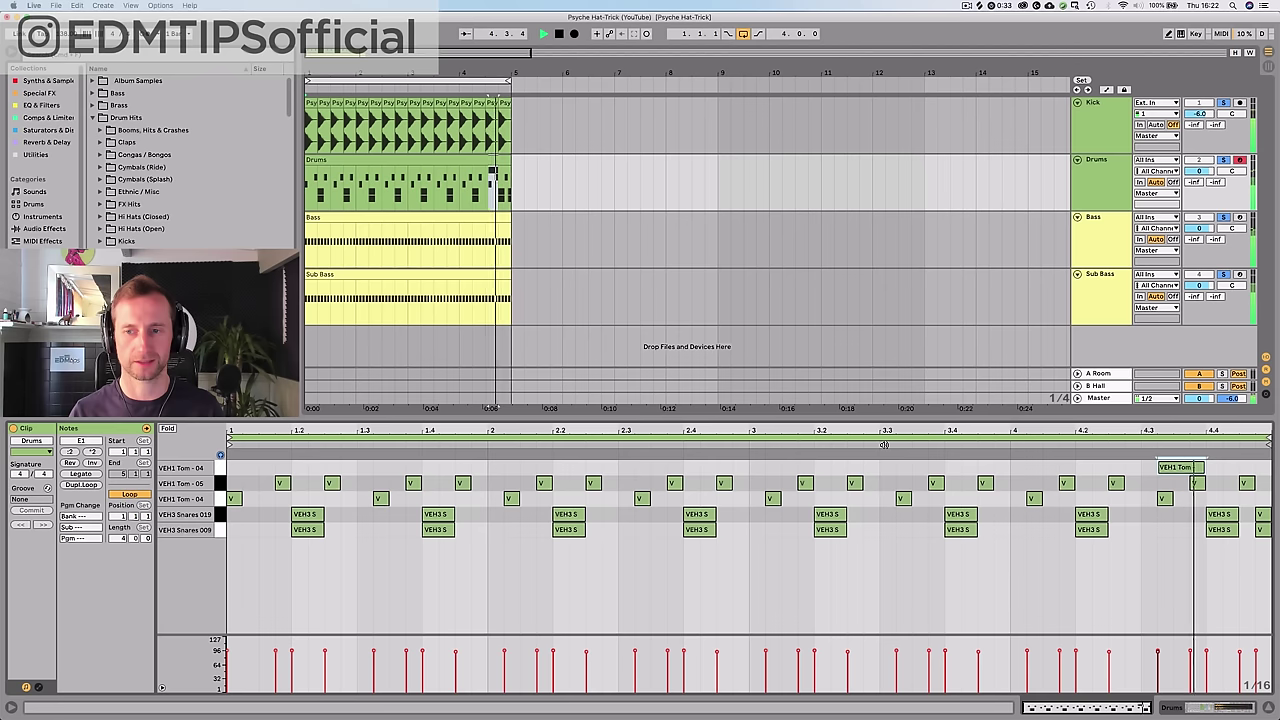
# - Lower the reversed VEH1 Tom - 04 chain to -8.7 dB in the Drum Rack and check it with the loop
pyautogui.press('space')
pyautogui.click(946, 447)
pyautogui.hotkey('shift', 'Tab')
pyautogui.moveTo(265, 650); pyautogui.dragTo(265, 680)
pyautogui.press('space')
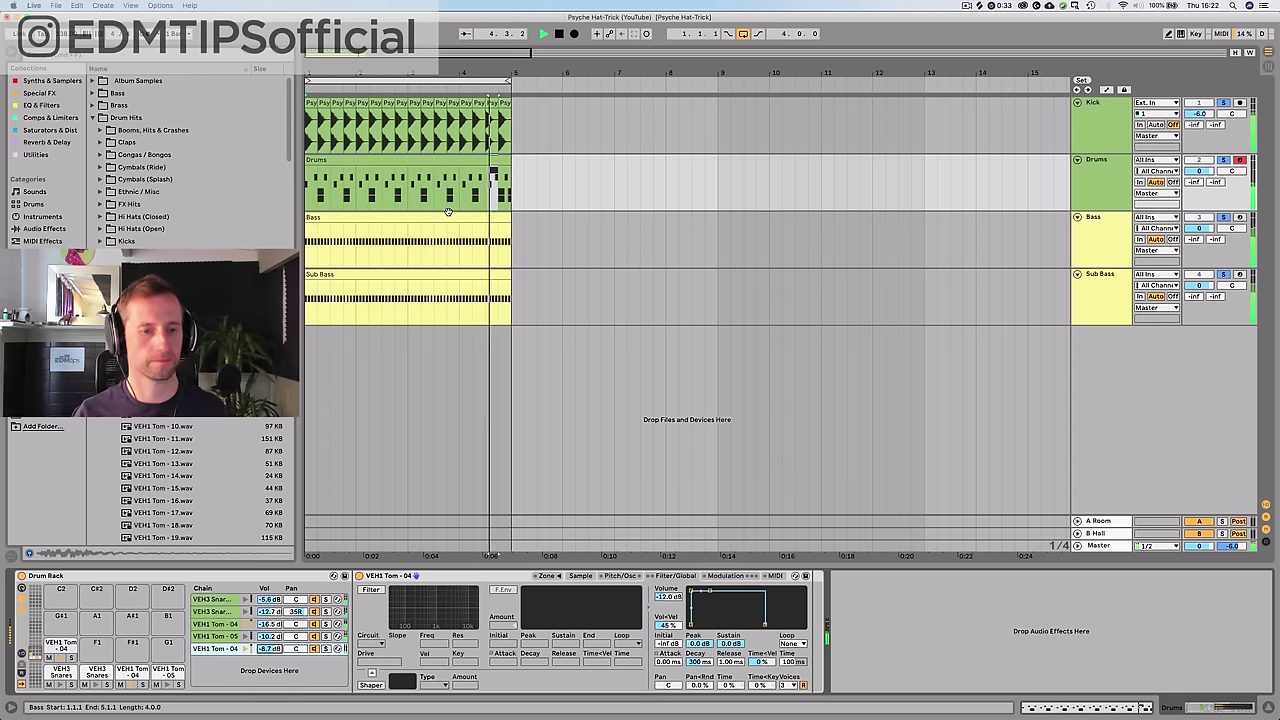
pyautogui.press('space')
# - Move the reversed tom note to slightly ahead of 4.3.1 in the Drums clip and check its timing in playback
pyautogui.click(478, 158)
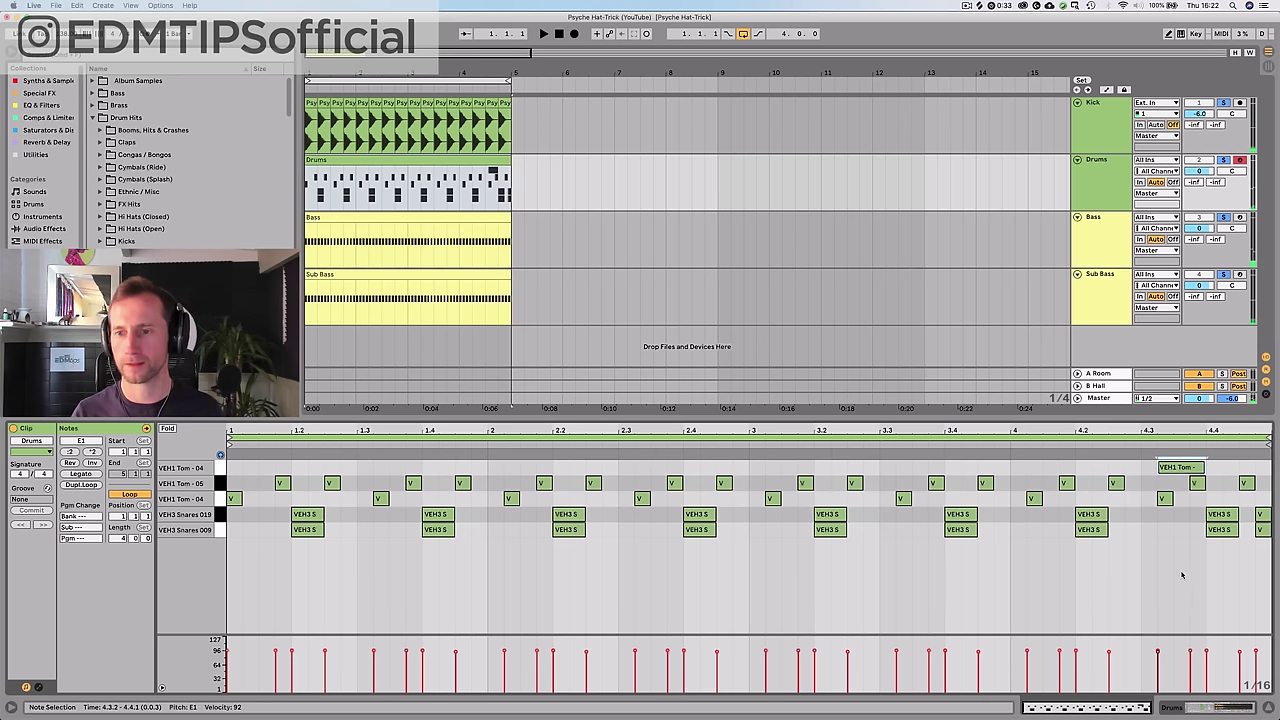
pyautogui.moveTo(1178, 470); pyautogui.dragTo(1161, 470)
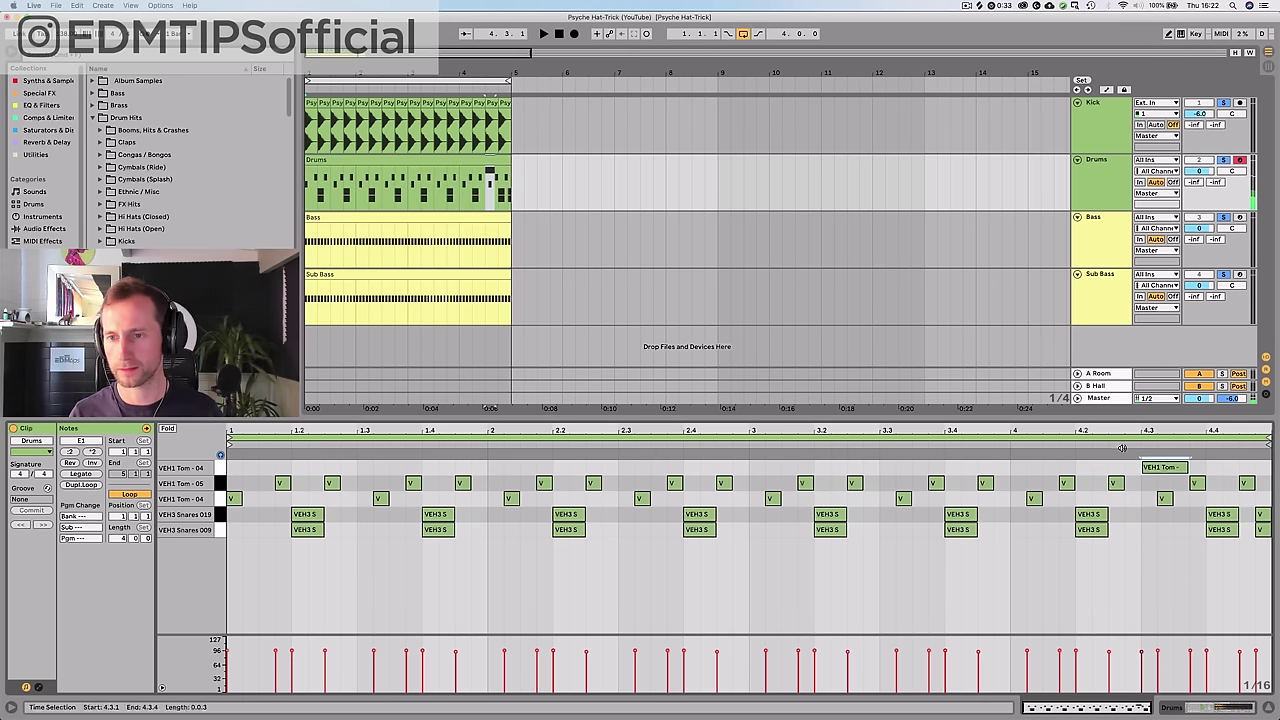
pyautogui.click(1122, 447)
pyautogui.press('space')
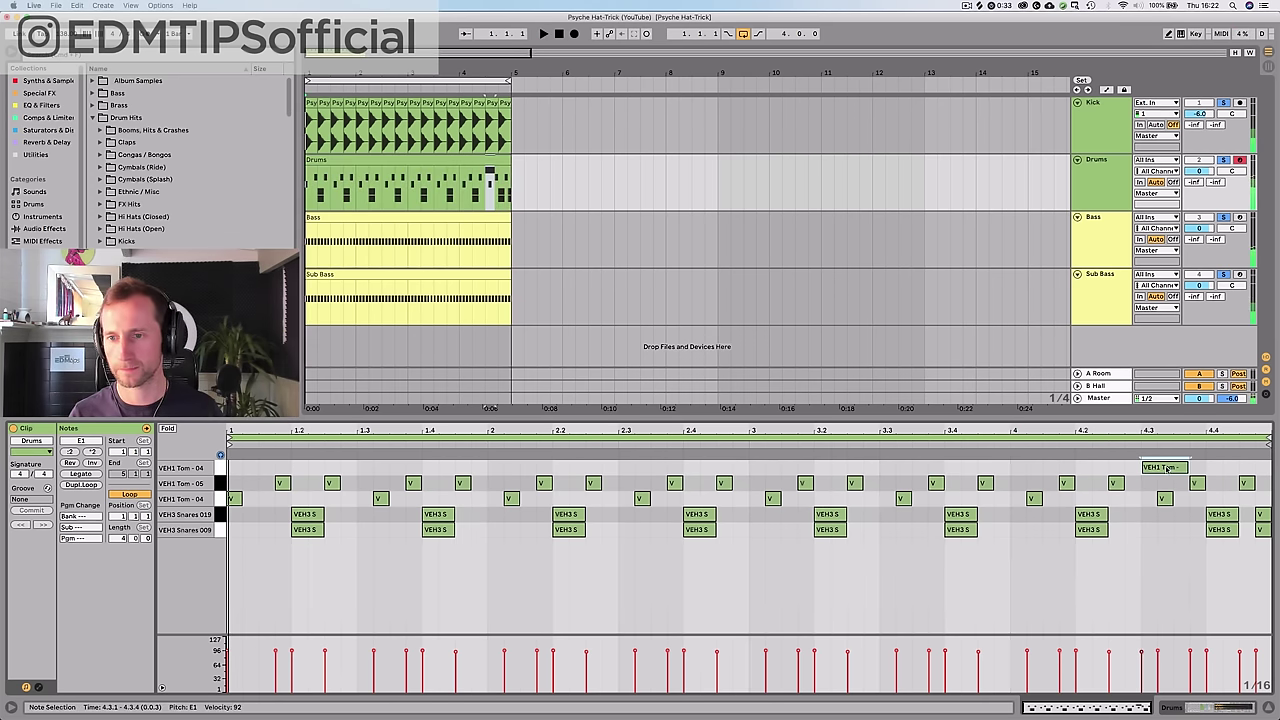
pyautogui.moveTo(1163, 467); pyautogui.dragTo(1157, 467)
pyautogui.press('space')
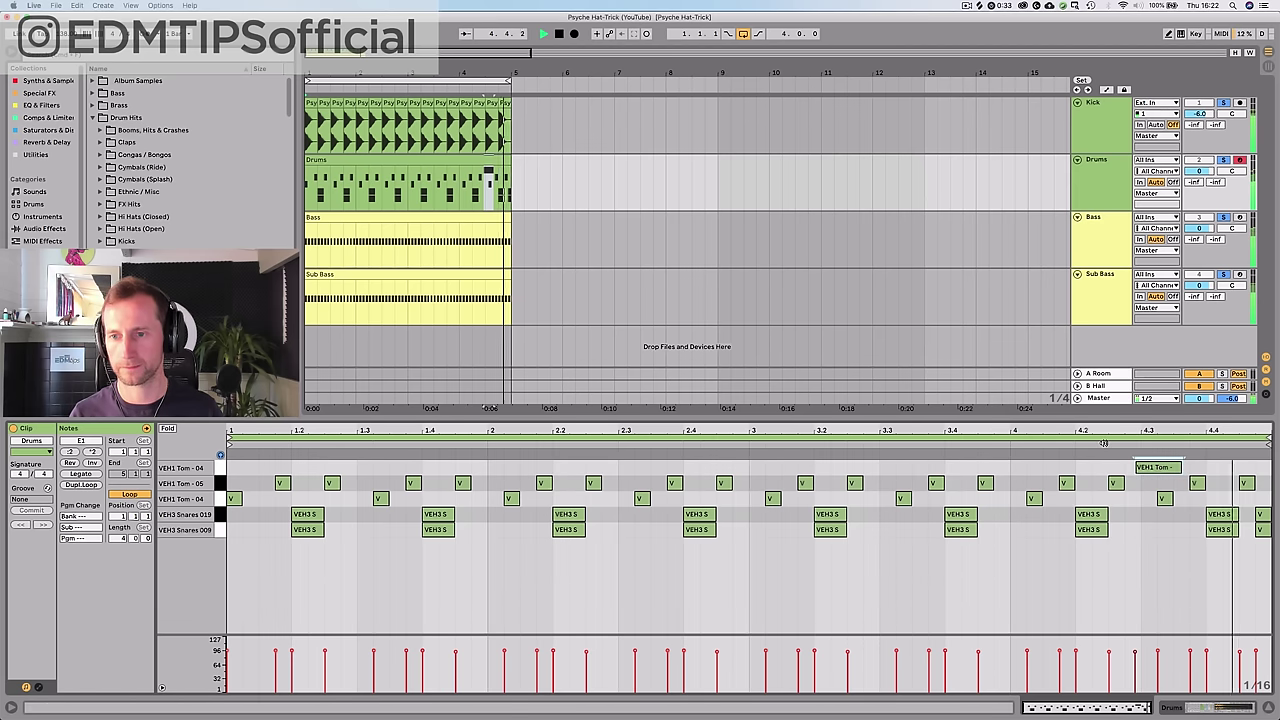
pyautogui.press('space')
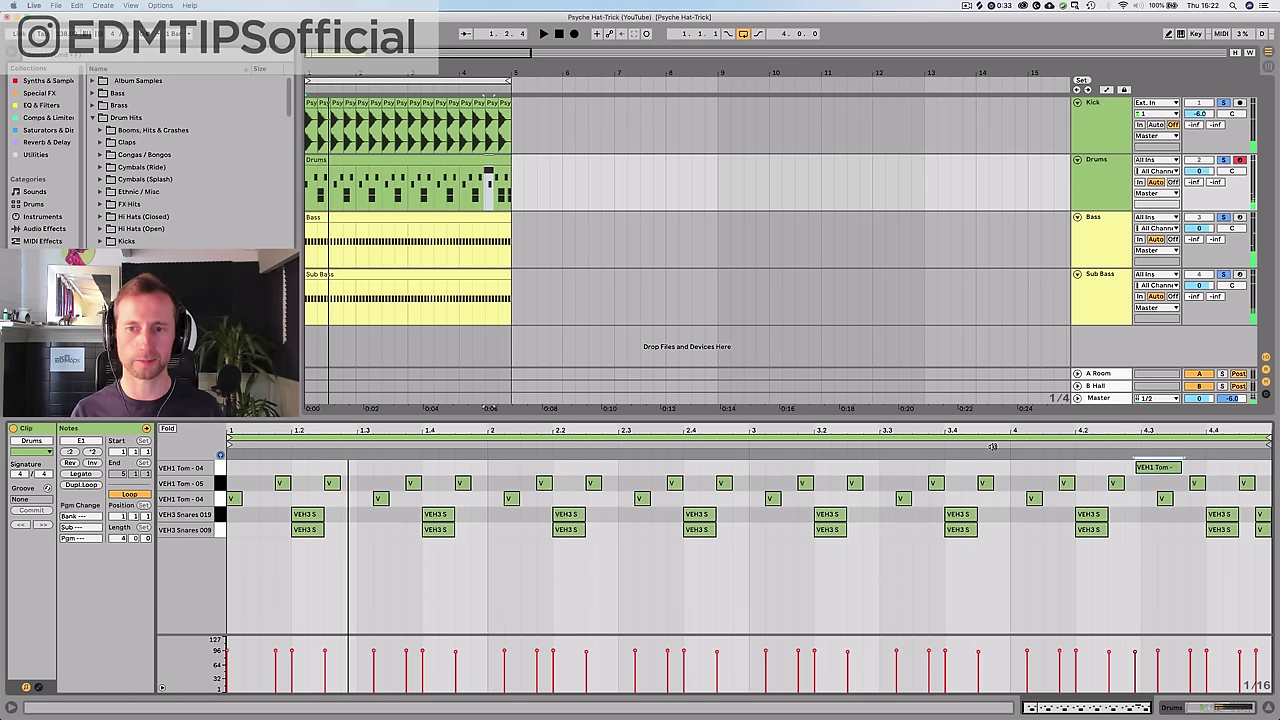
pyautogui.click(992, 447)
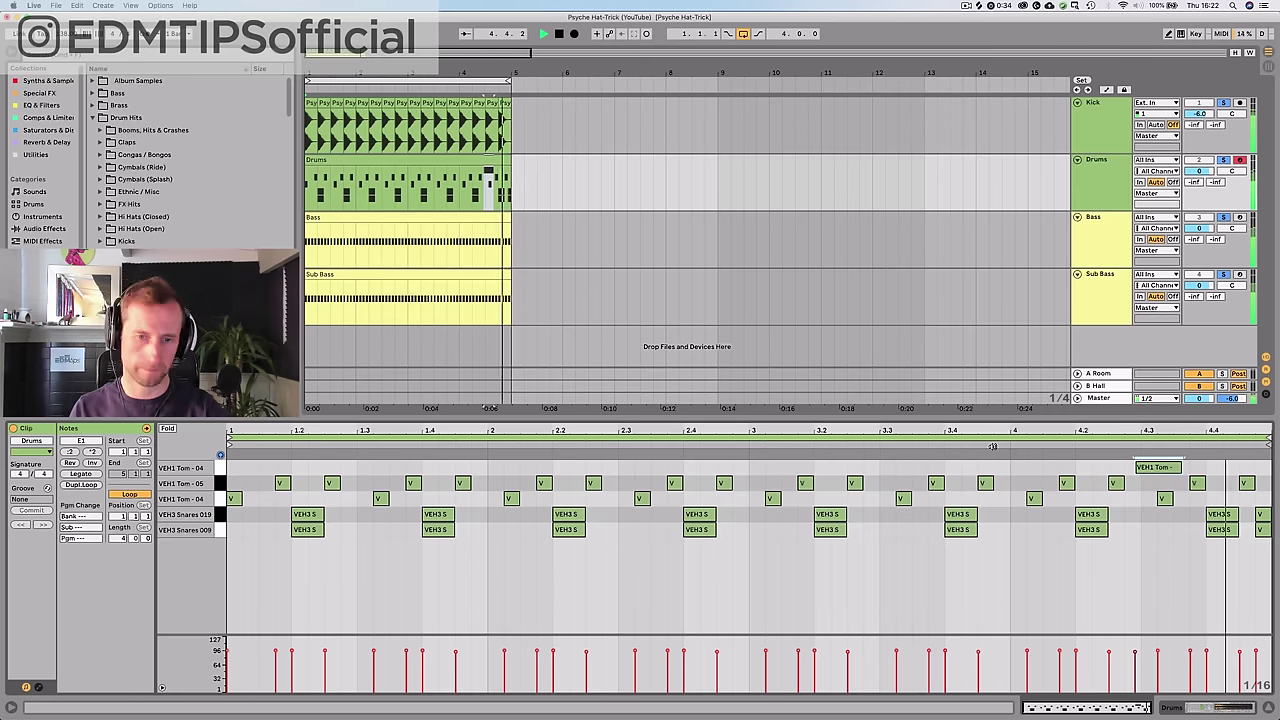
pyautogui.press('space')
# - Insert an audio track below Drums and name it Tom Loom
pyautogui.hotkey('shift', 'Tab')
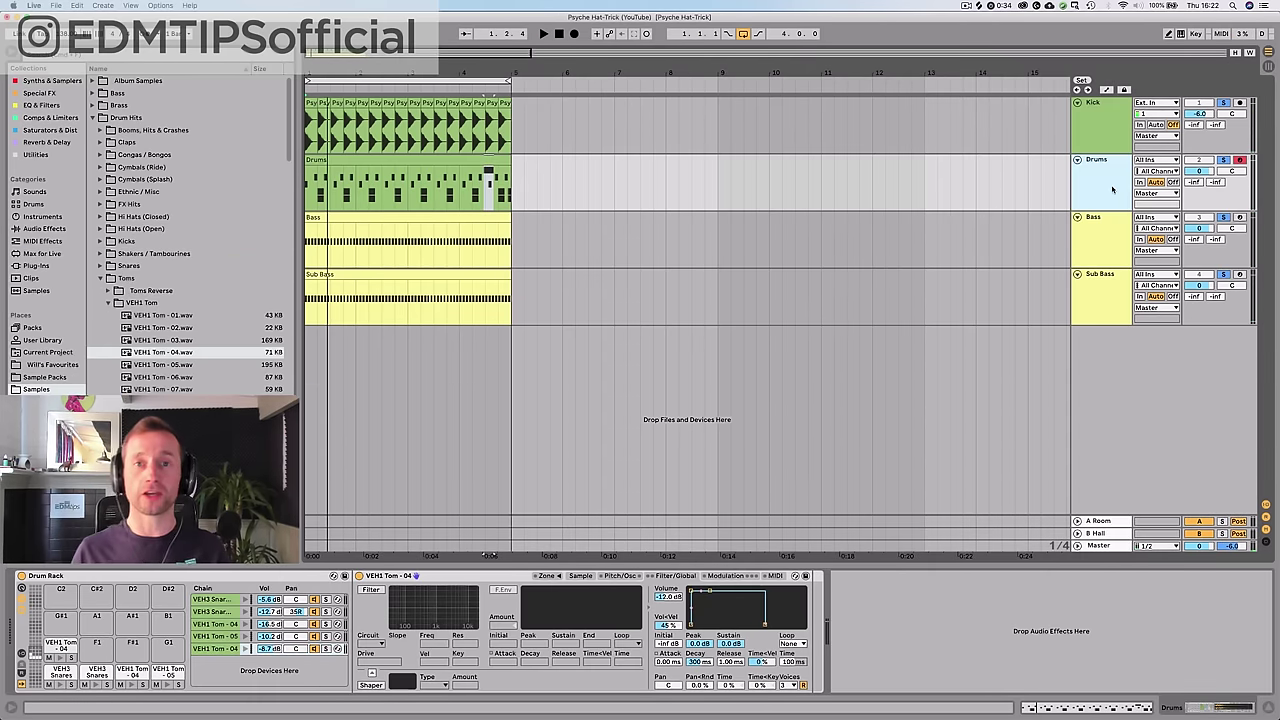
pyautogui.press('super+t')
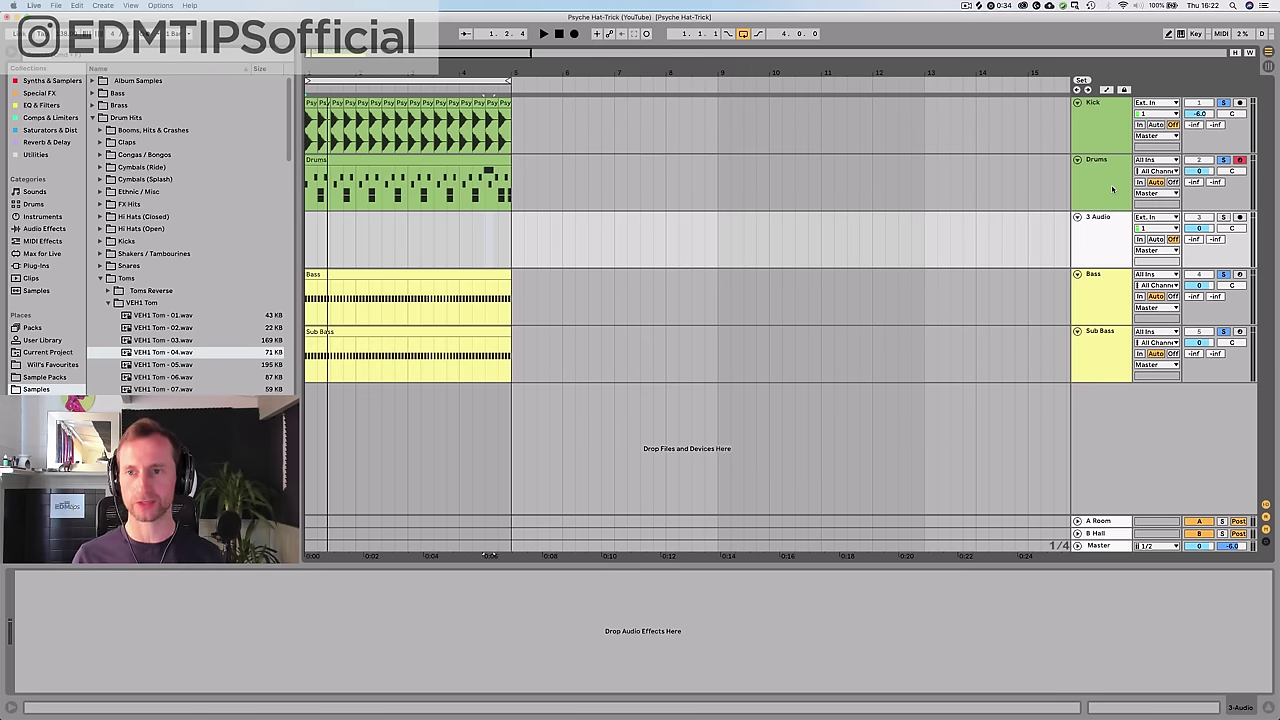
pyautogui.click(1092, 239)
pyautogui.press('super+r')
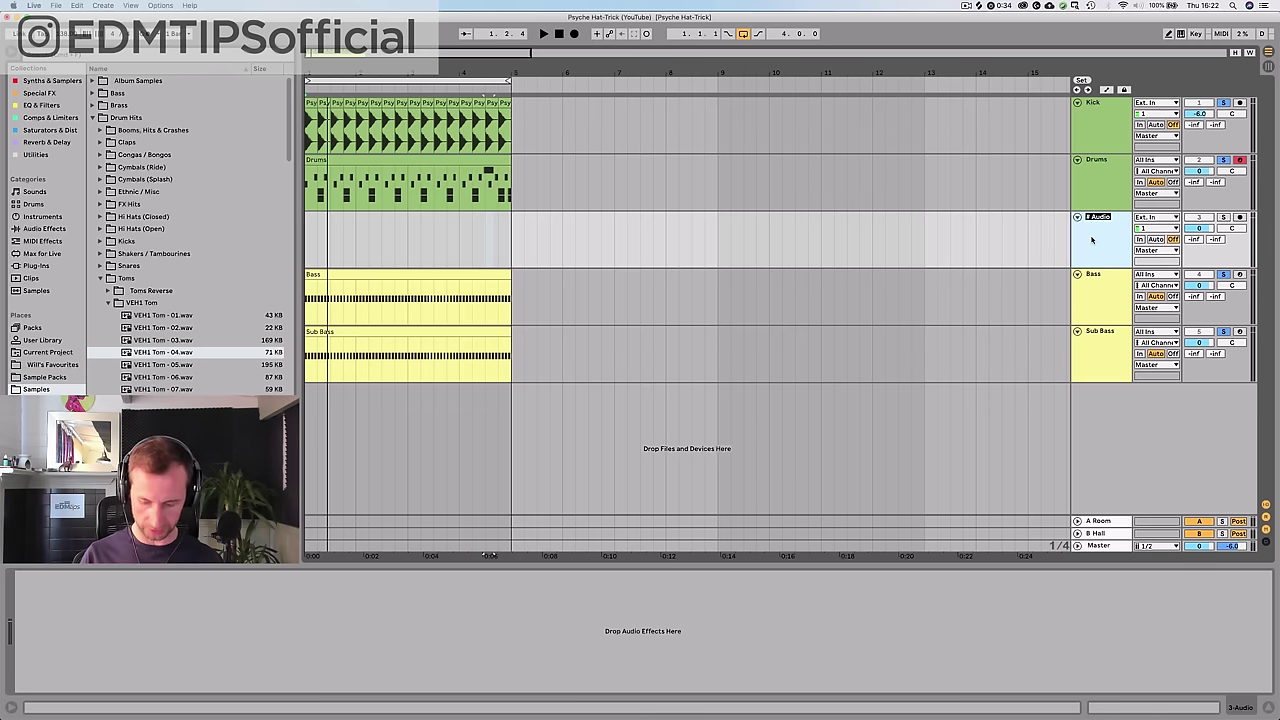
pyautogui.press('Return')
pyautogui.press('super+r')
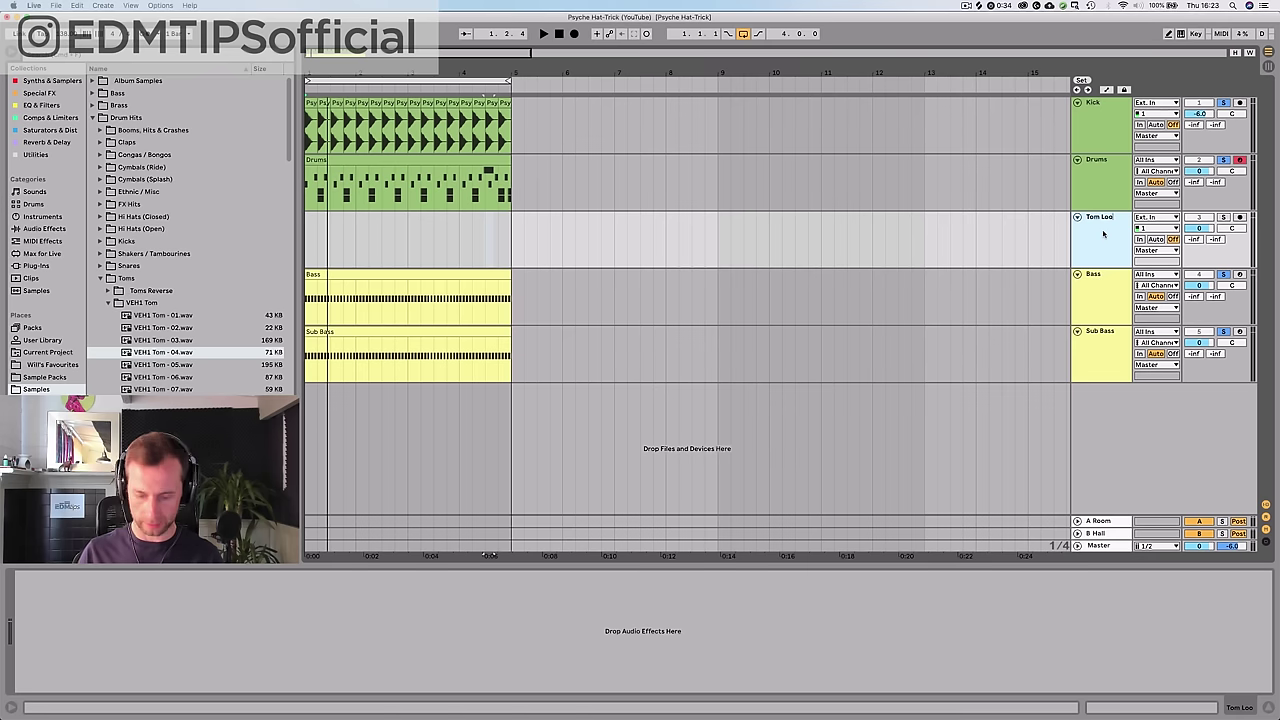
pyautogui.write('m')
pyautogui.press('Return')
# - Colour the Tom Loom track green like the other drum tracks
pyautogui.rightClick(1104, 233)
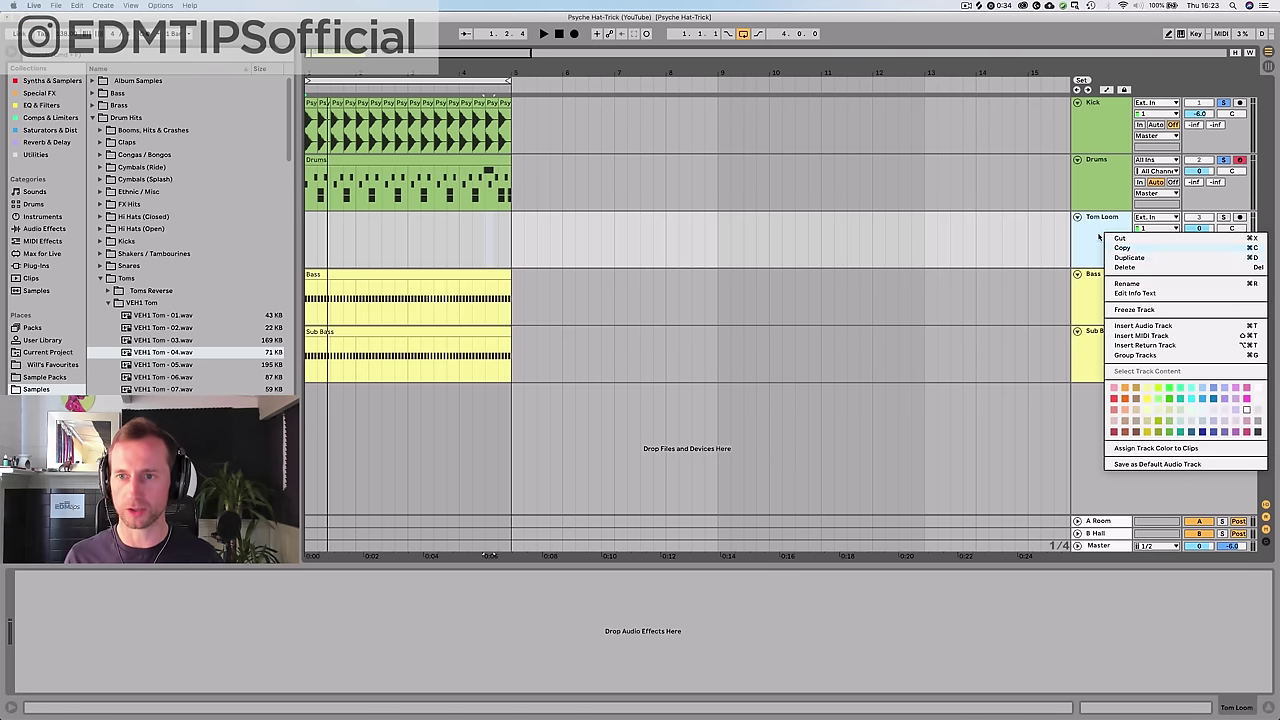
pyautogui.click(1098, 236)
pyautogui.rightClick(1099, 236)
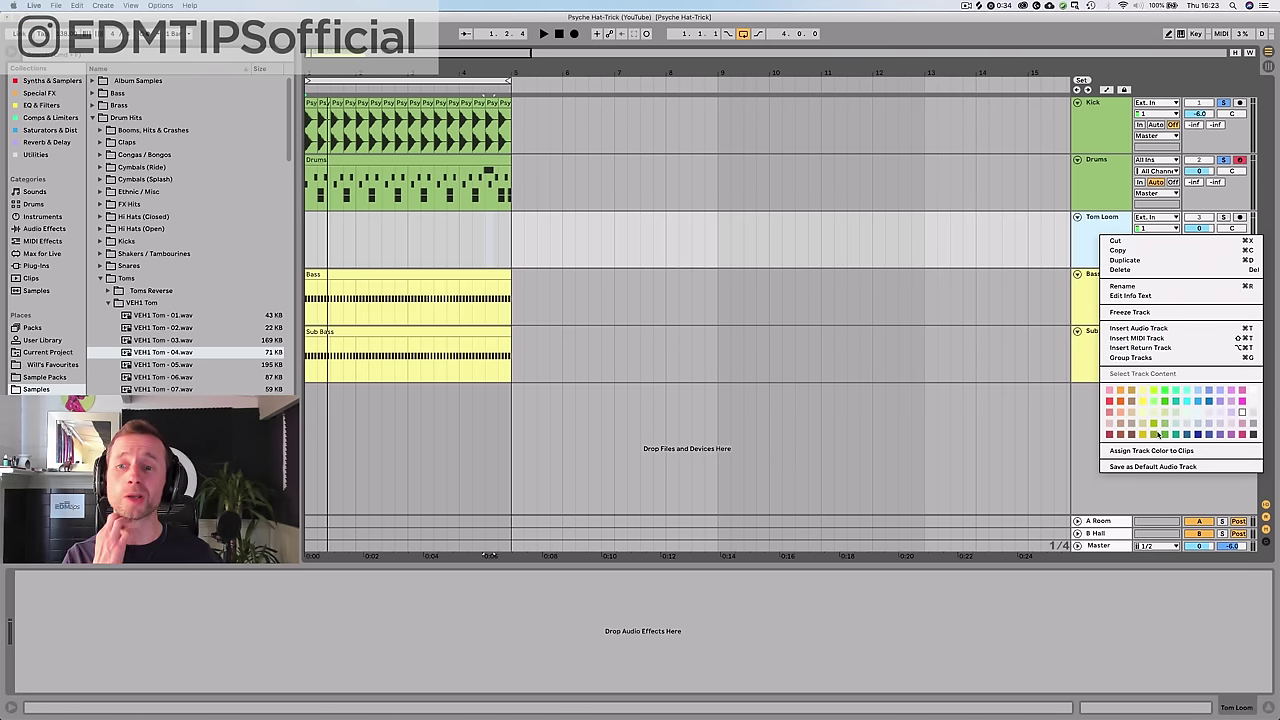
pyautogui.click(1165, 428)
# - Switch to Splice, show its recently added samples and place its window so the arrangement's start stays accessible
pyautogui.hotkey('alt', 'space')
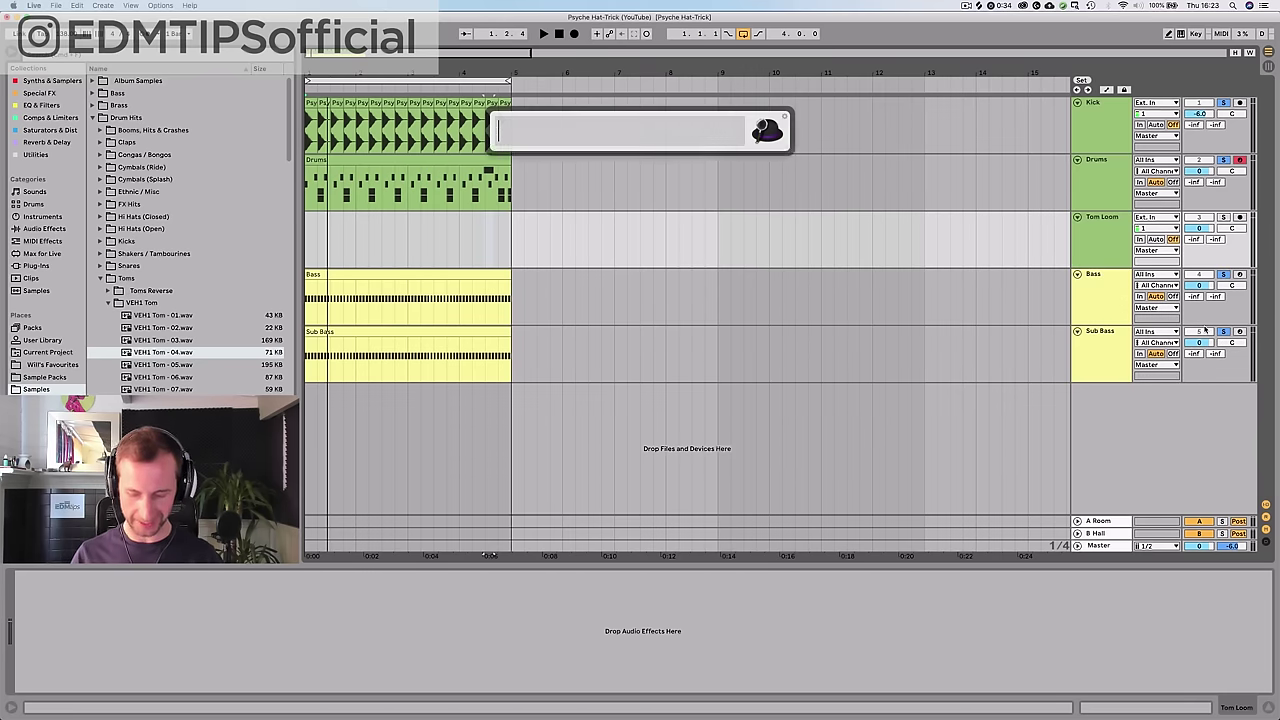
pyautogui.write('splice')
pyautogui.press('Return')
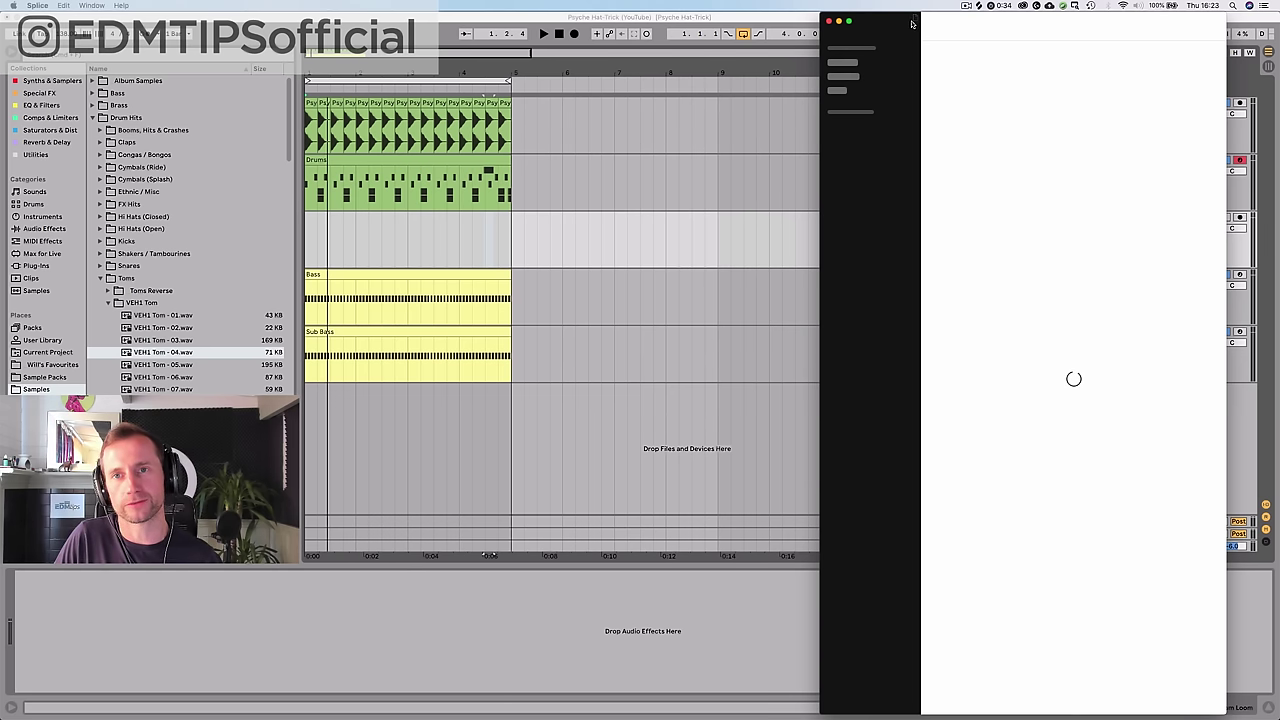
pyautogui.click(775, 16)
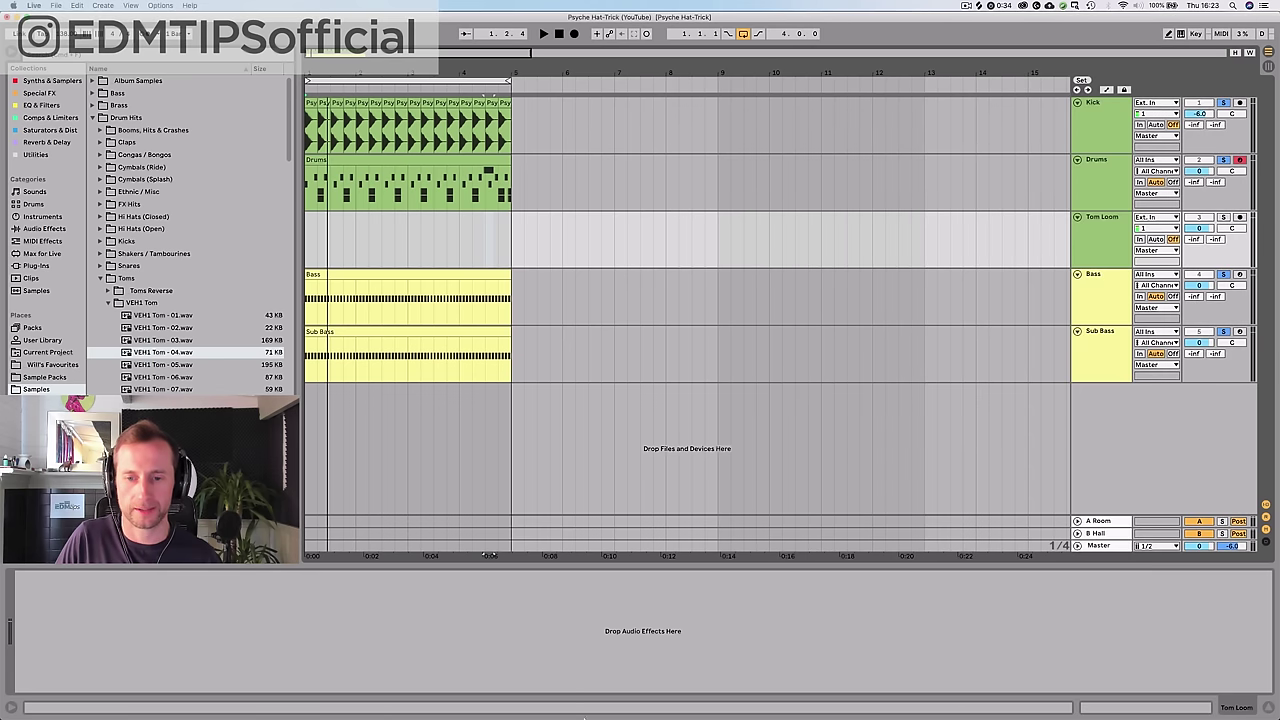
pyautogui.moveTo(777, 705)
pyautogui.click(878, 703)
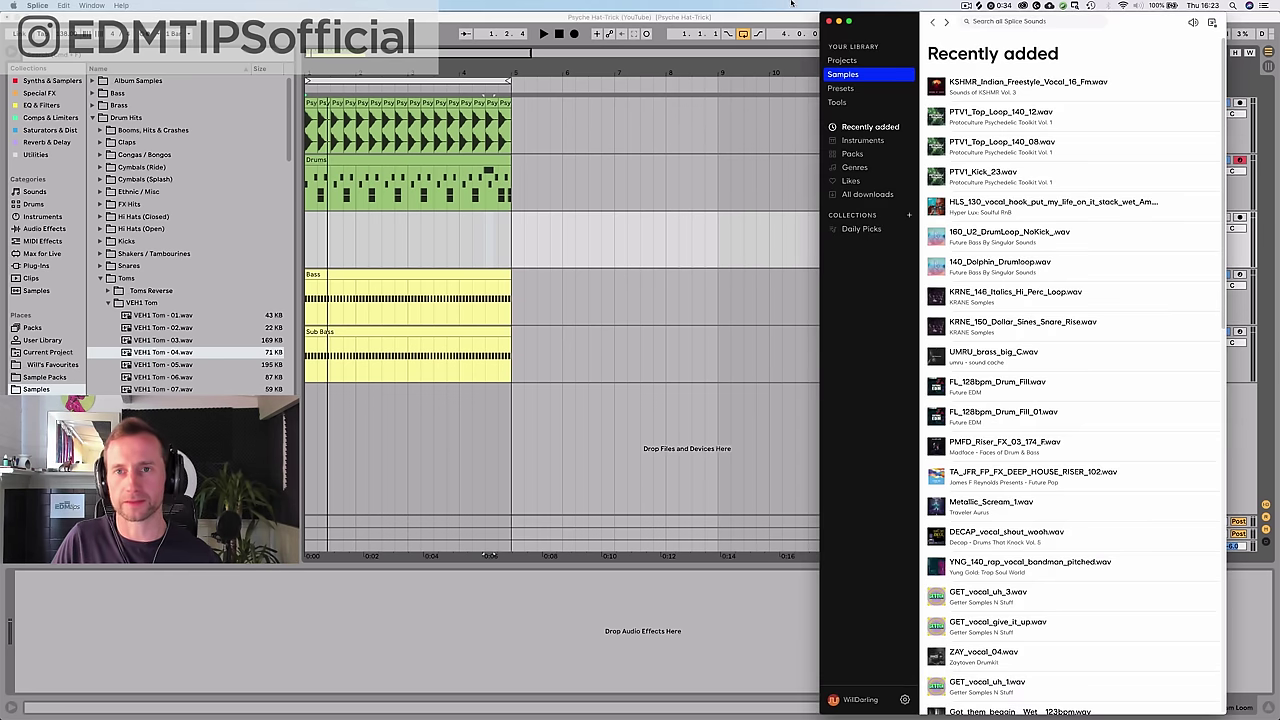
pyautogui.moveTo(880, 24); pyautogui.dragTo(918, 24)
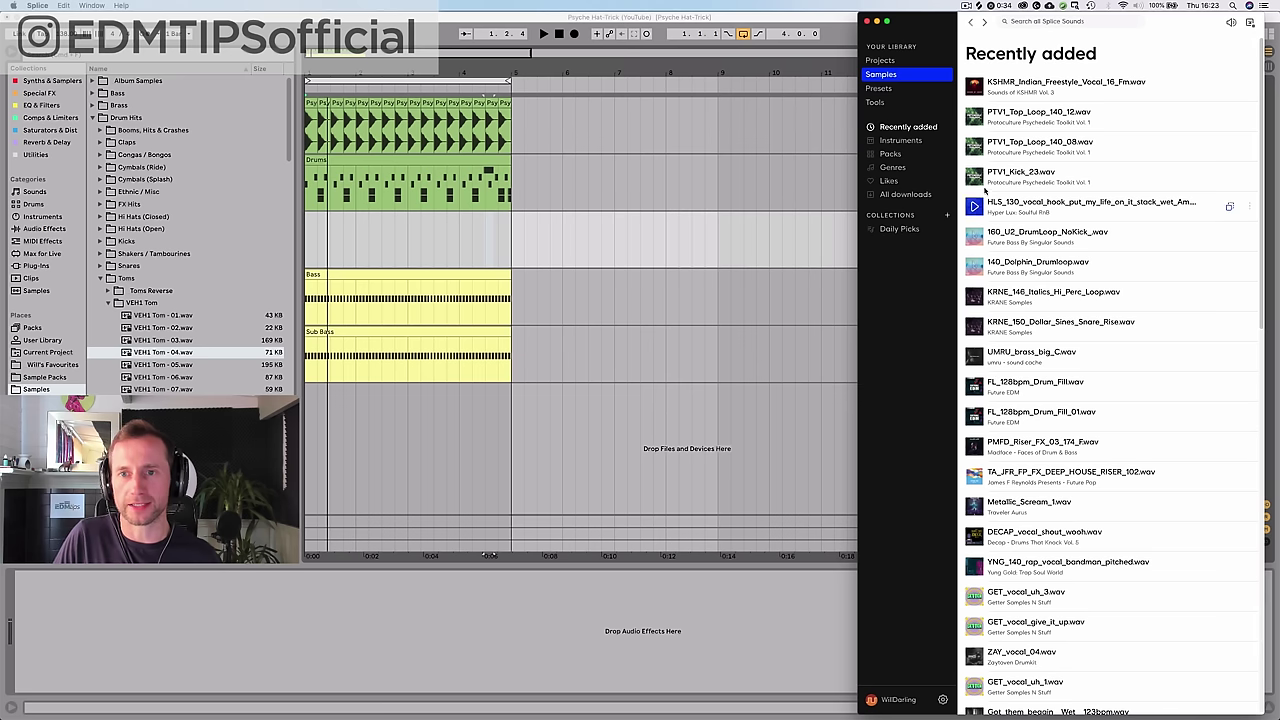
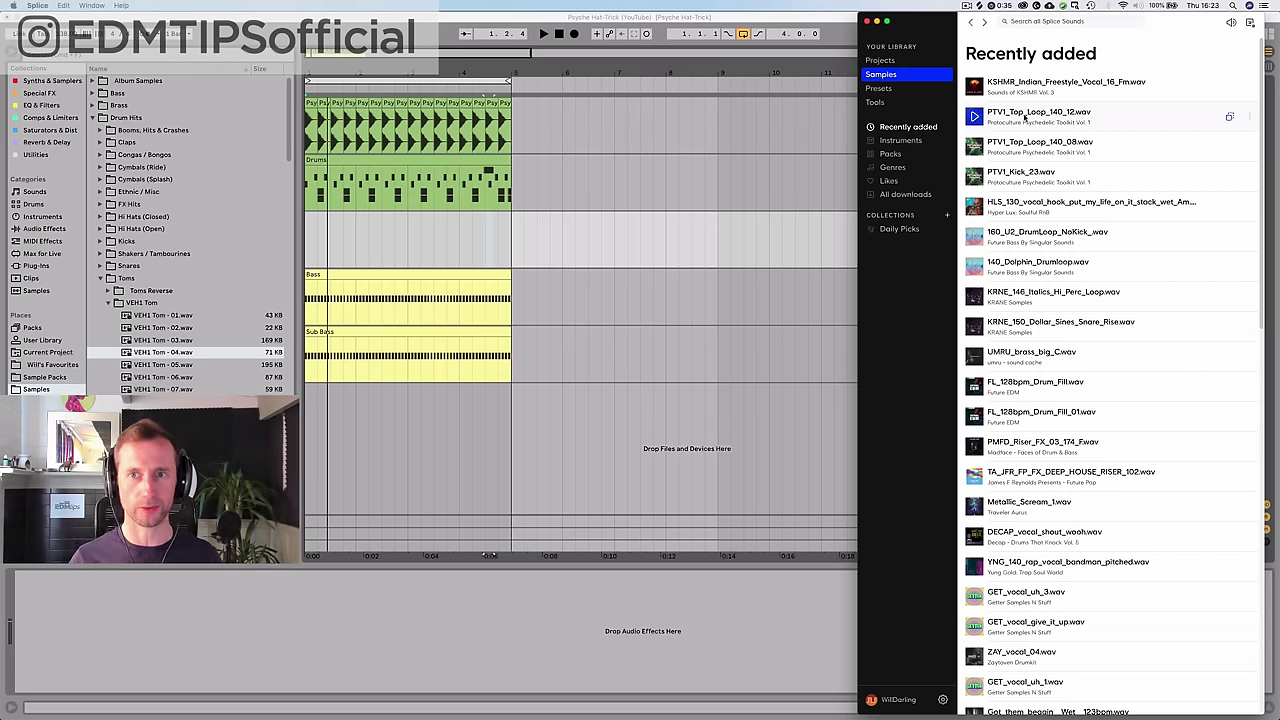
# - Place PTV1_Top_Loop_140_12.wav from Splice on the Tom Loom track at 1.1.1 and open the clip's sample view
pyautogui.moveTo(1023, 117); pyautogui.dragTo(358, 220)
pyautogui.click(362, 218)
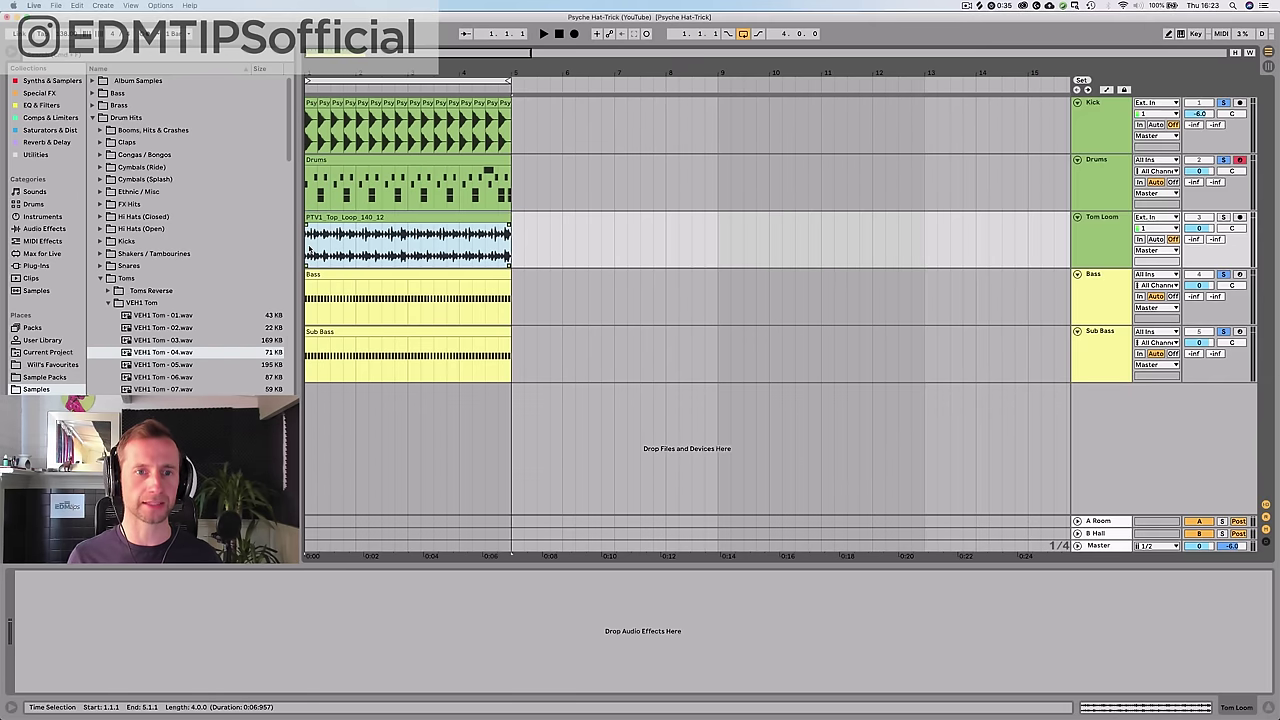
pyautogui.doubleClick(363, 224)
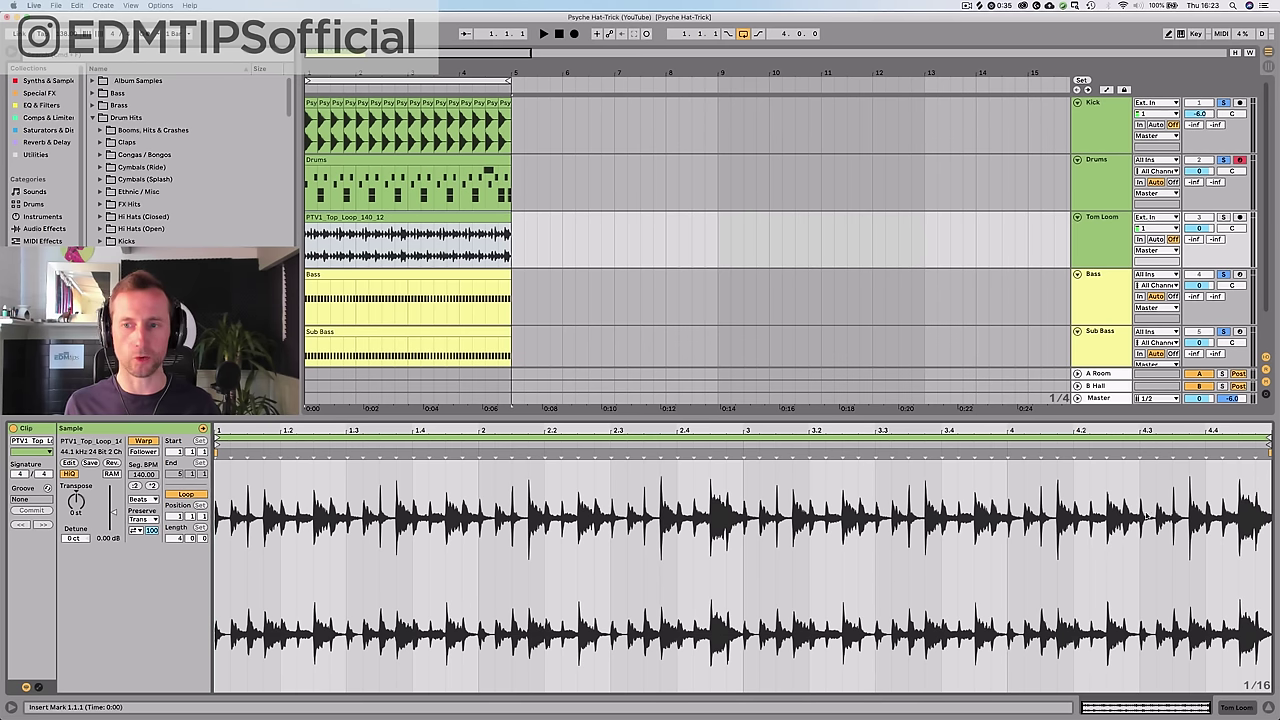
# - Turn off the solos and set the Tom Loom track's volume to -18.4 dB while the full groove plays
pyautogui.click(1106, 235)
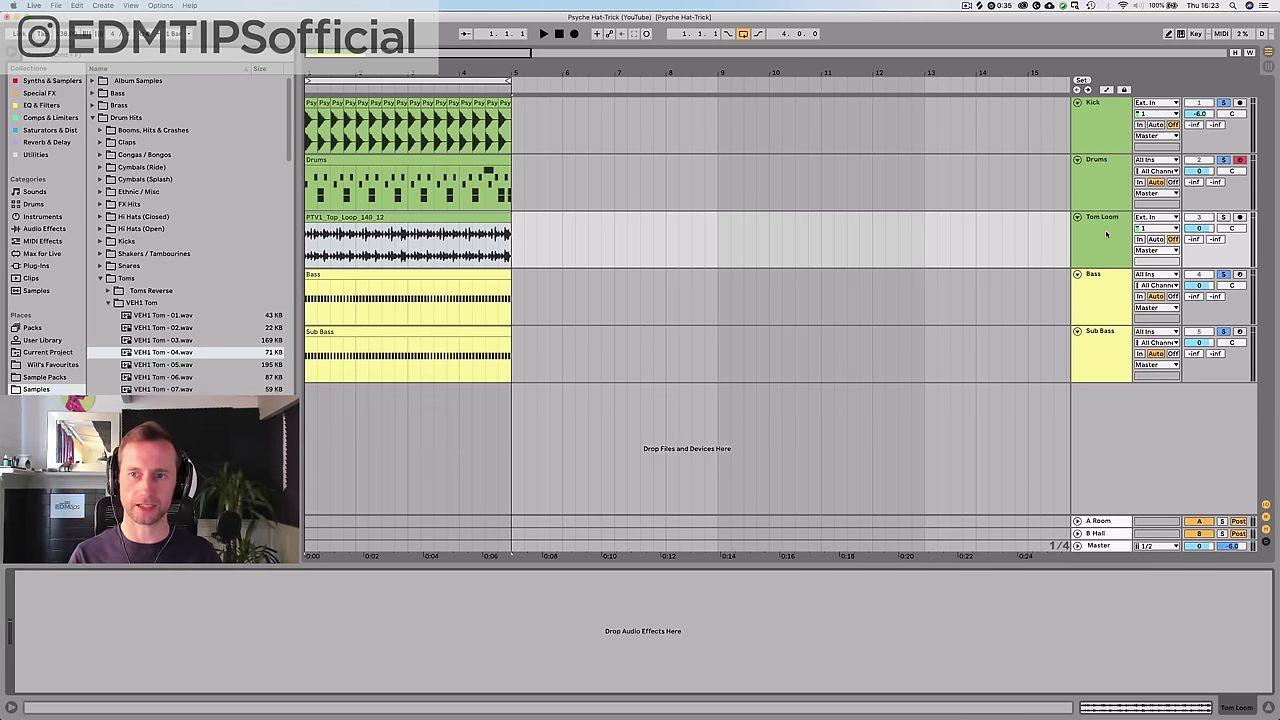
pyautogui.moveTo(1199, 228); pyautogui.dragTo(1199, 250)
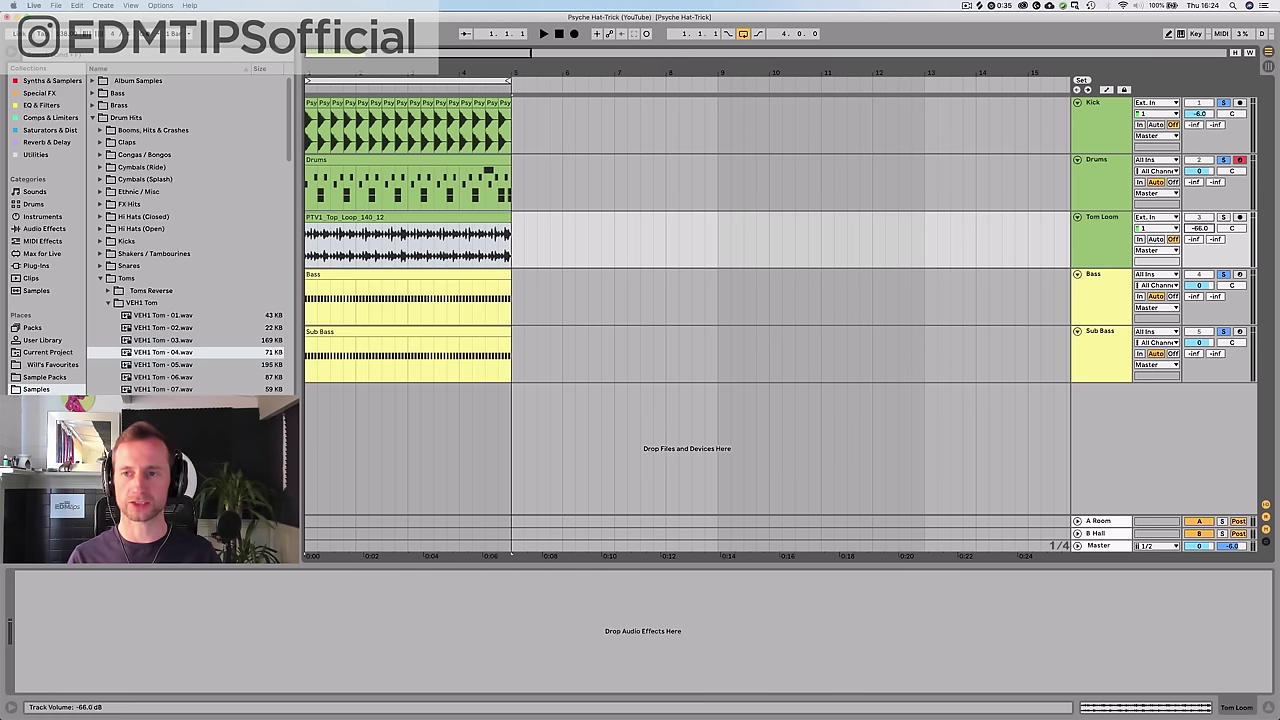
pyautogui.click(1223, 160)
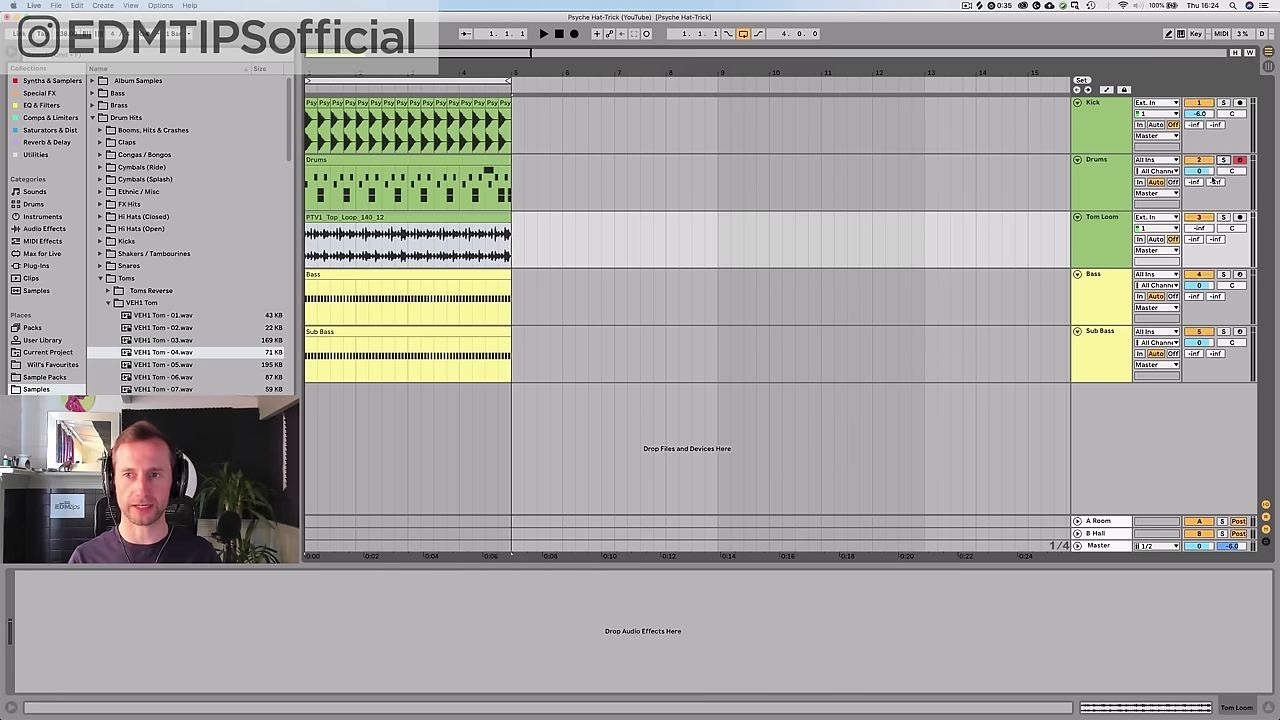
pyautogui.press('space')
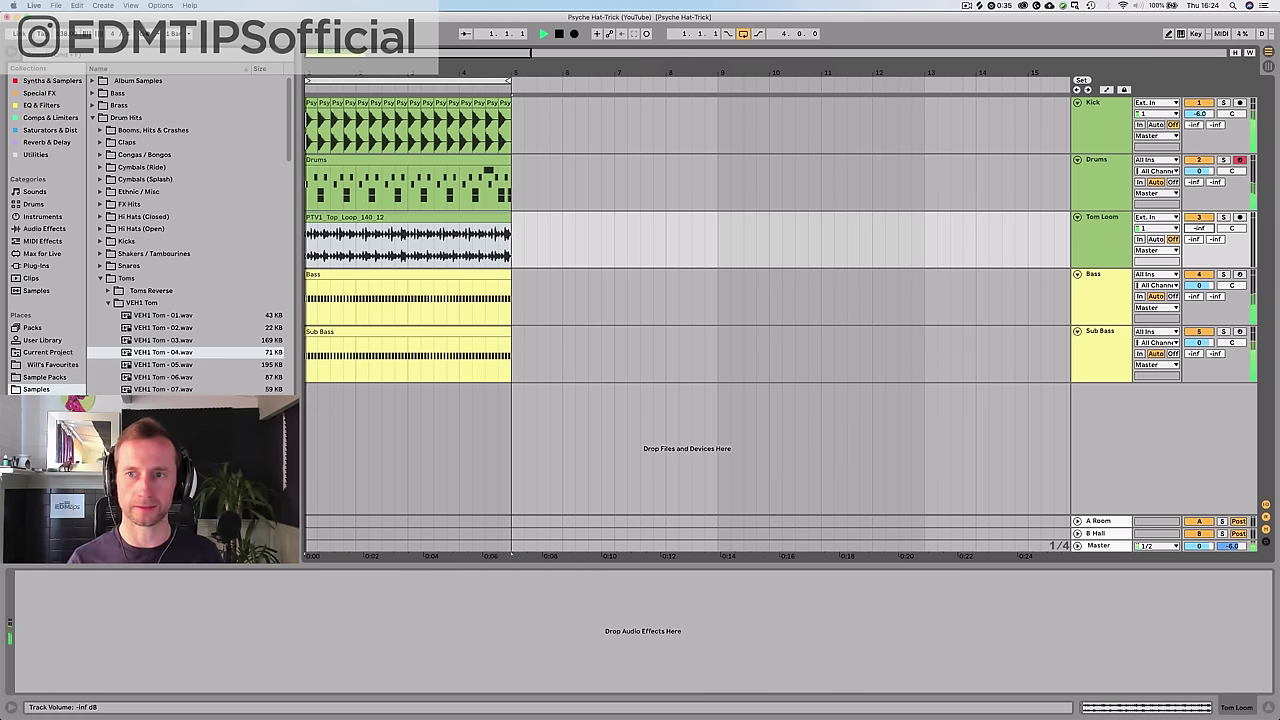
pyautogui.moveTo(1199, 228); pyautogui.dragTo(1199, 175)
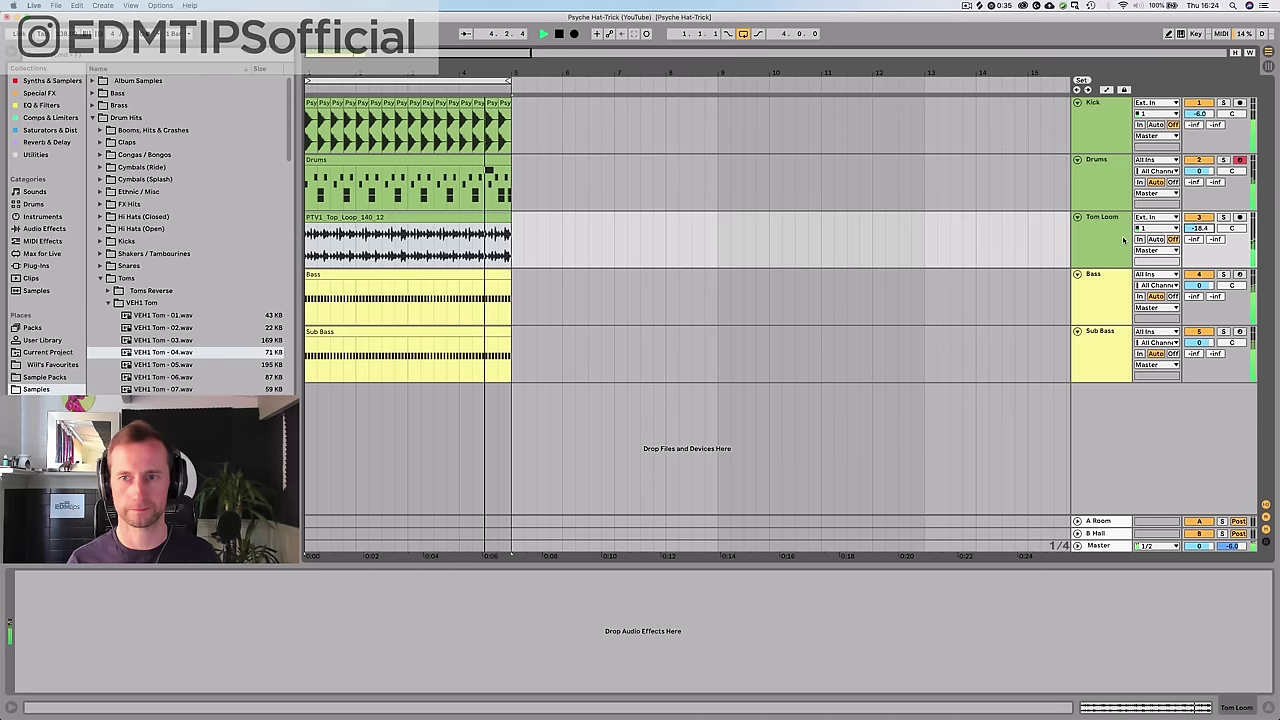
# - Insert an audio track below Tom Loom, name it Hat Loop and colour it green like the other drum tracks
pyautogui.click(1122, 240)
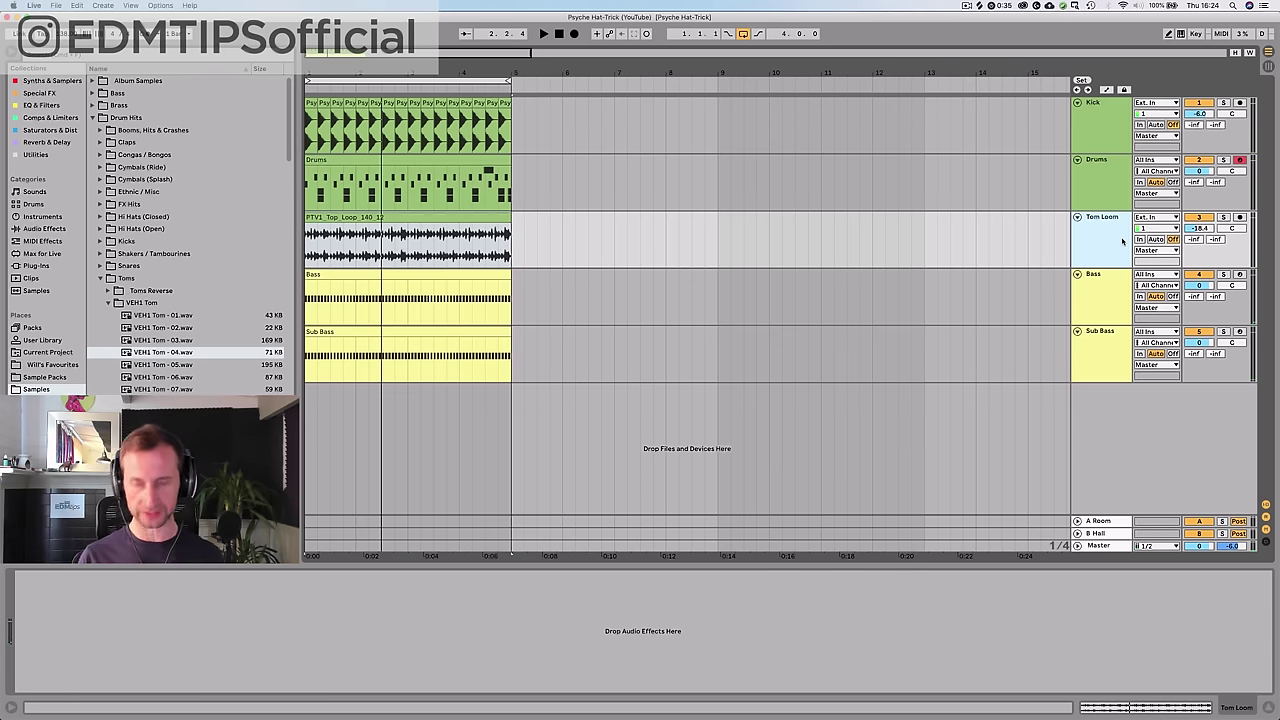
pyautogui.press('super+t')
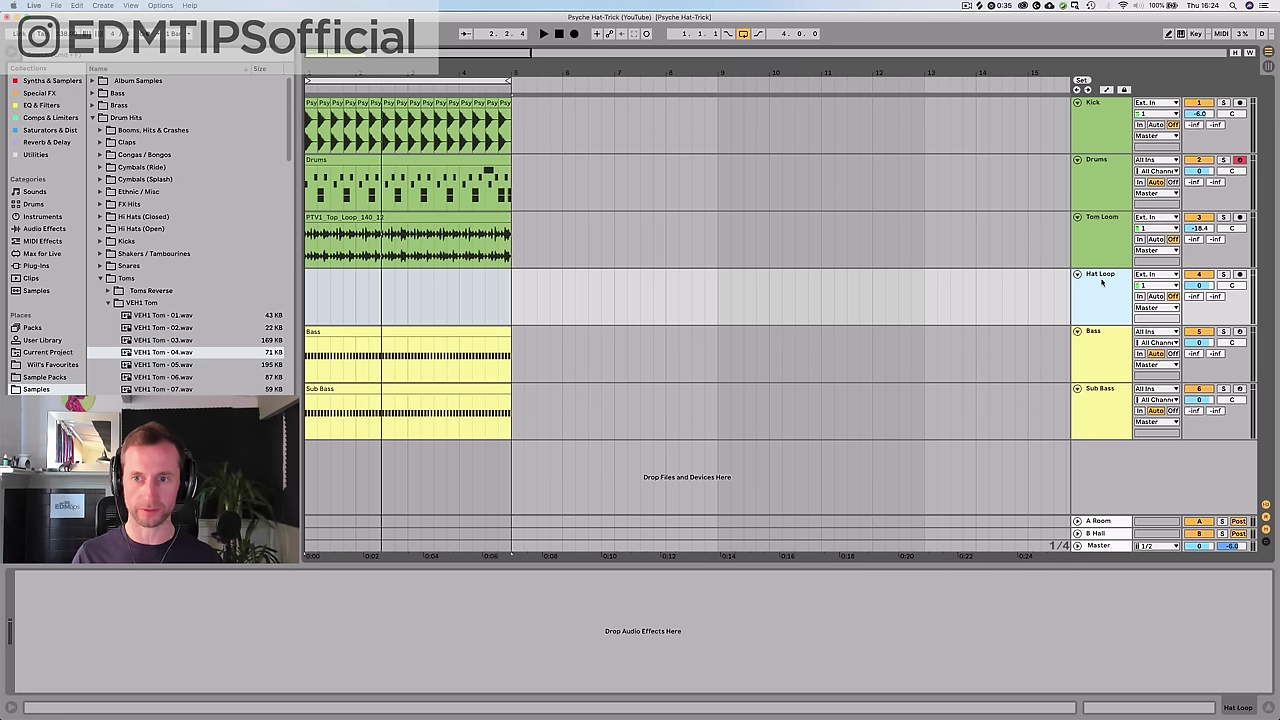
pyautogui.rightClick(1102, 282)
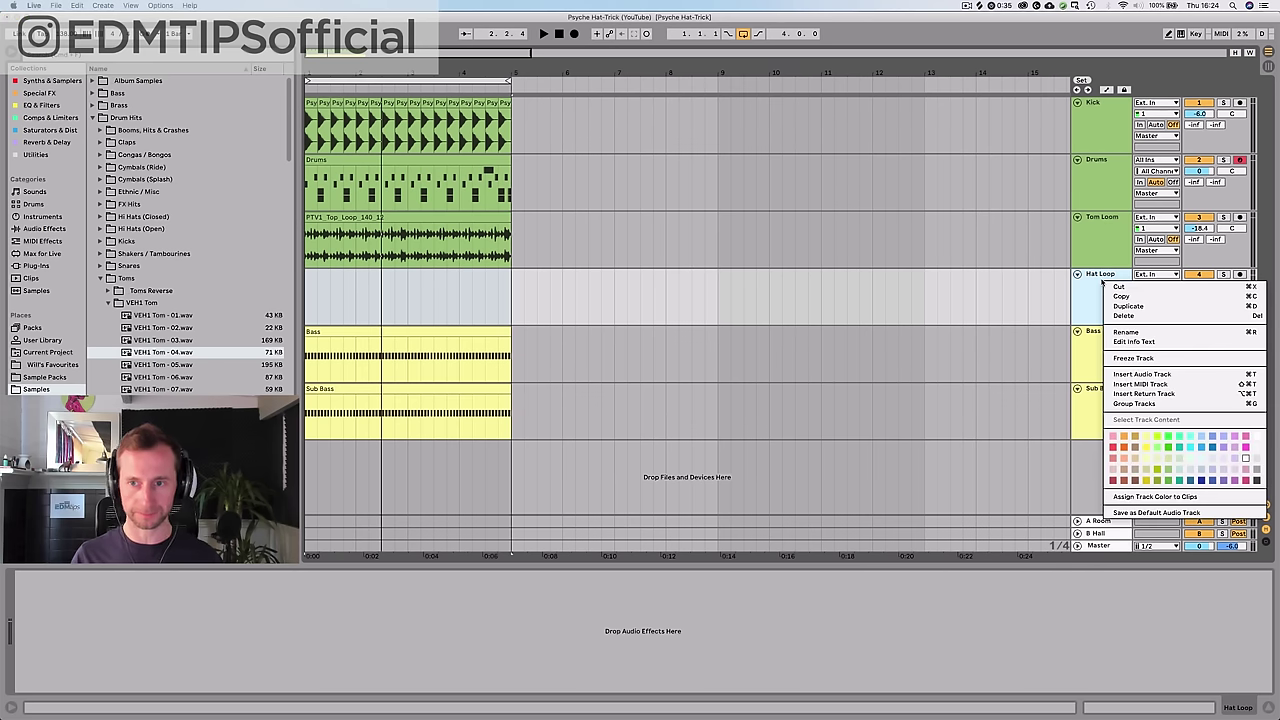
pyautogui.click(1169, 470)
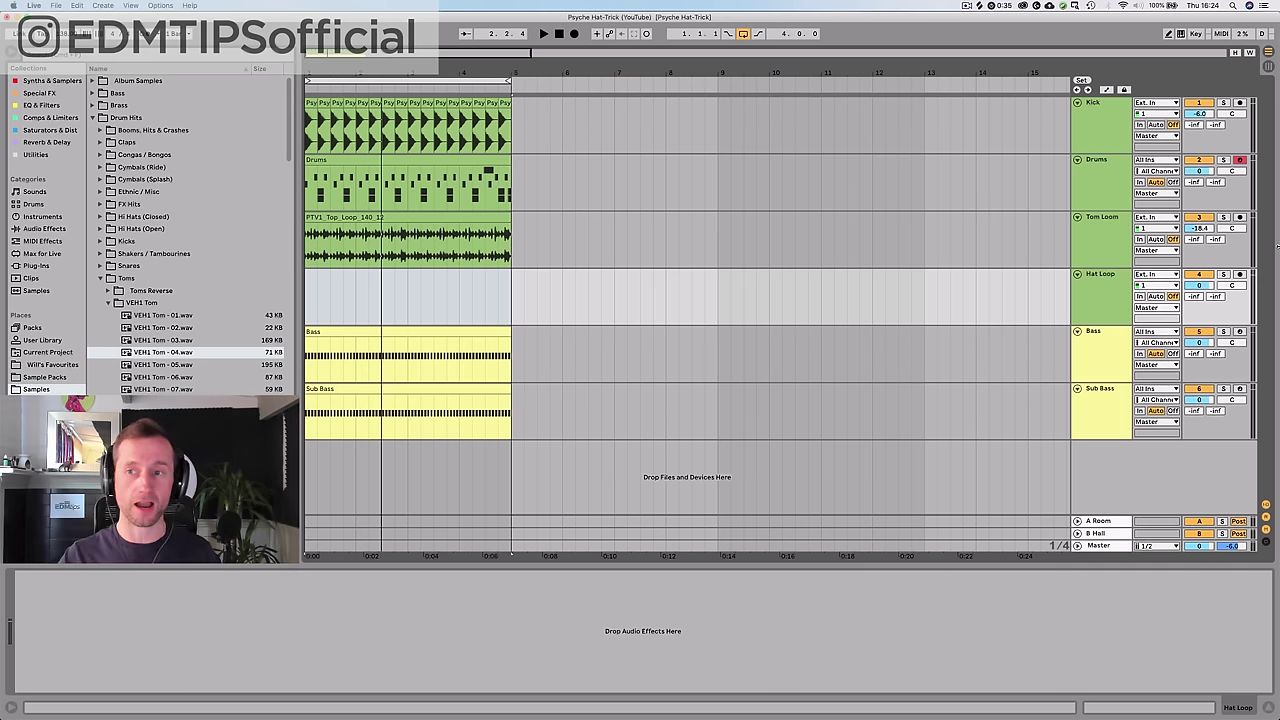
# - Switch to Splice, audition the PTV1 top loops and place PTV1_Top_Loop_140_08.wav on the Hat Loop track at 1.1.1
pyautogui.moveTo(1277, 247); pyautogui.dragTo(1014, 247)
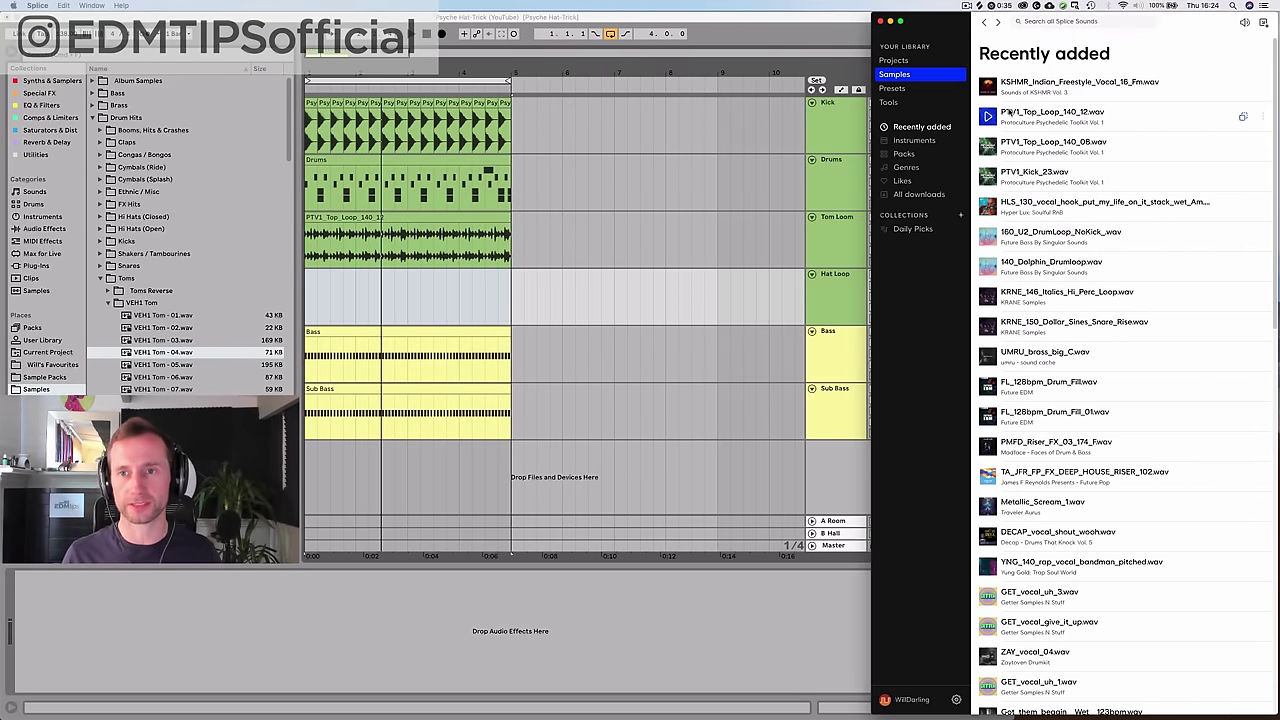
pyautogui.click(989, 117)
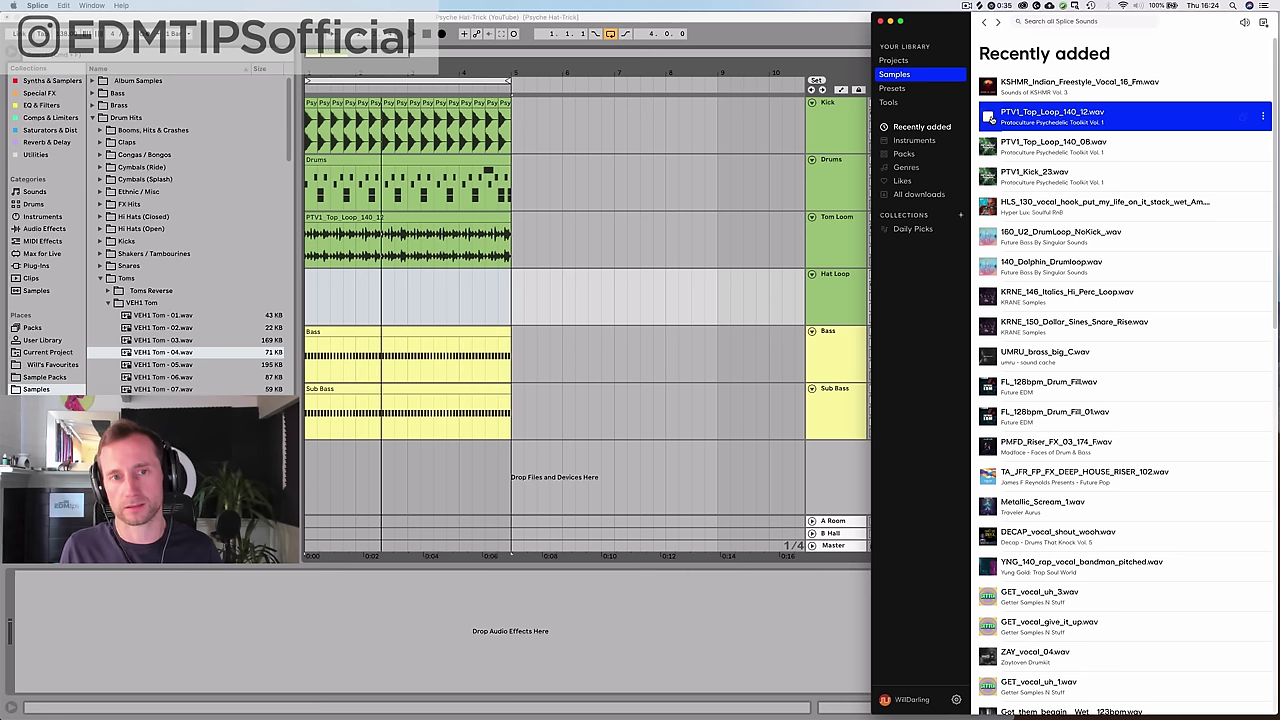
pyautogui.click(987, 147)
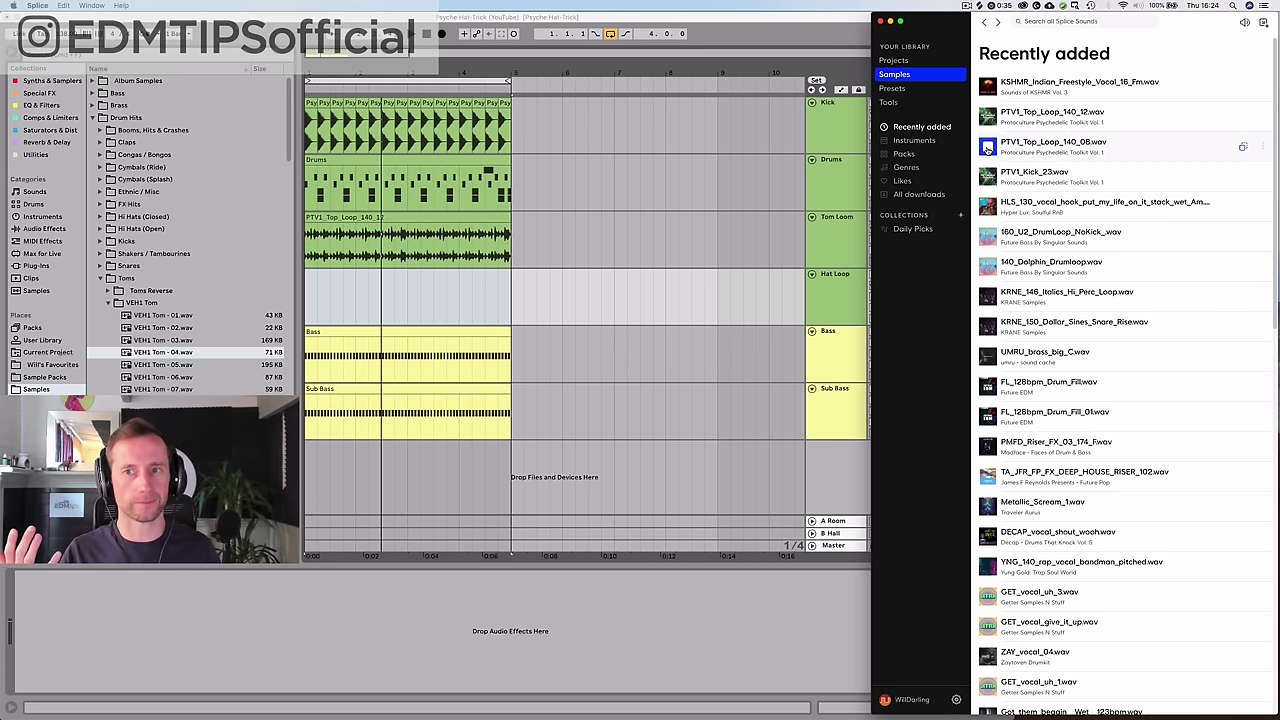
pyautogui.moveTo(1022, 147); pyautogui.dragTo(830, 216)
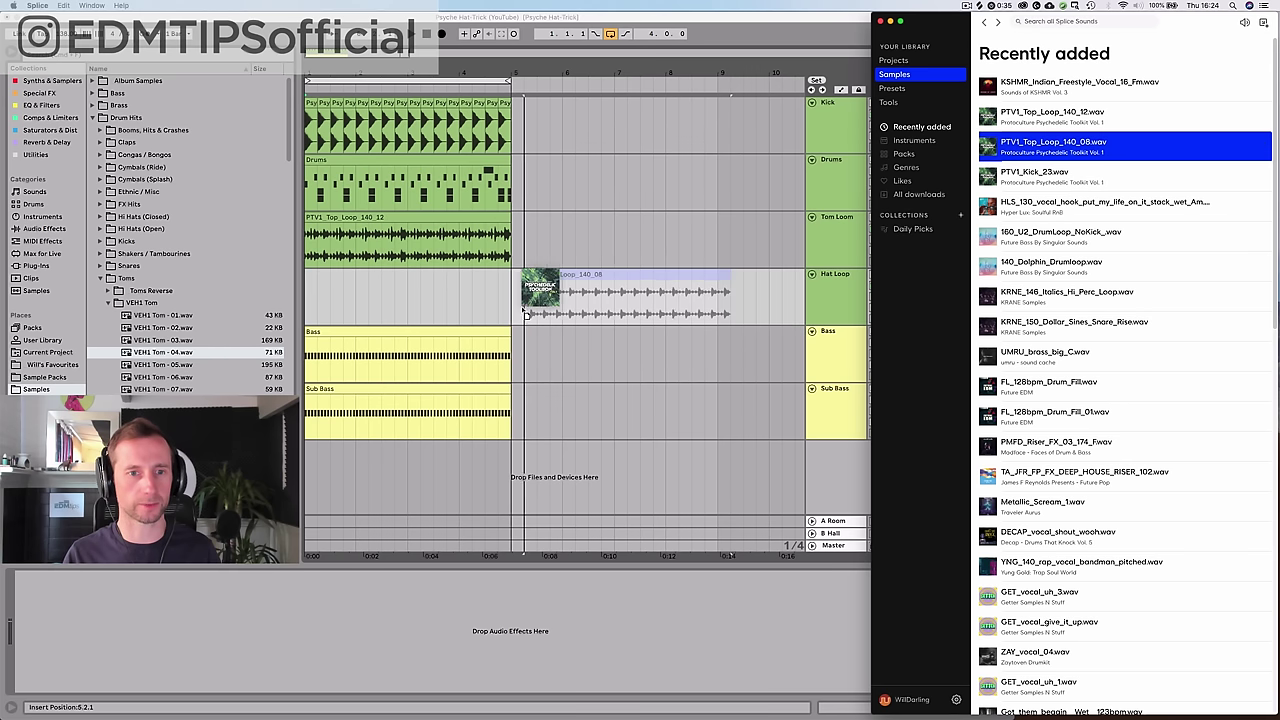
pyautogui.moveTo(525, 313); pyautogui.dragTo(309, 300)
pyautogui.click(309, 300)
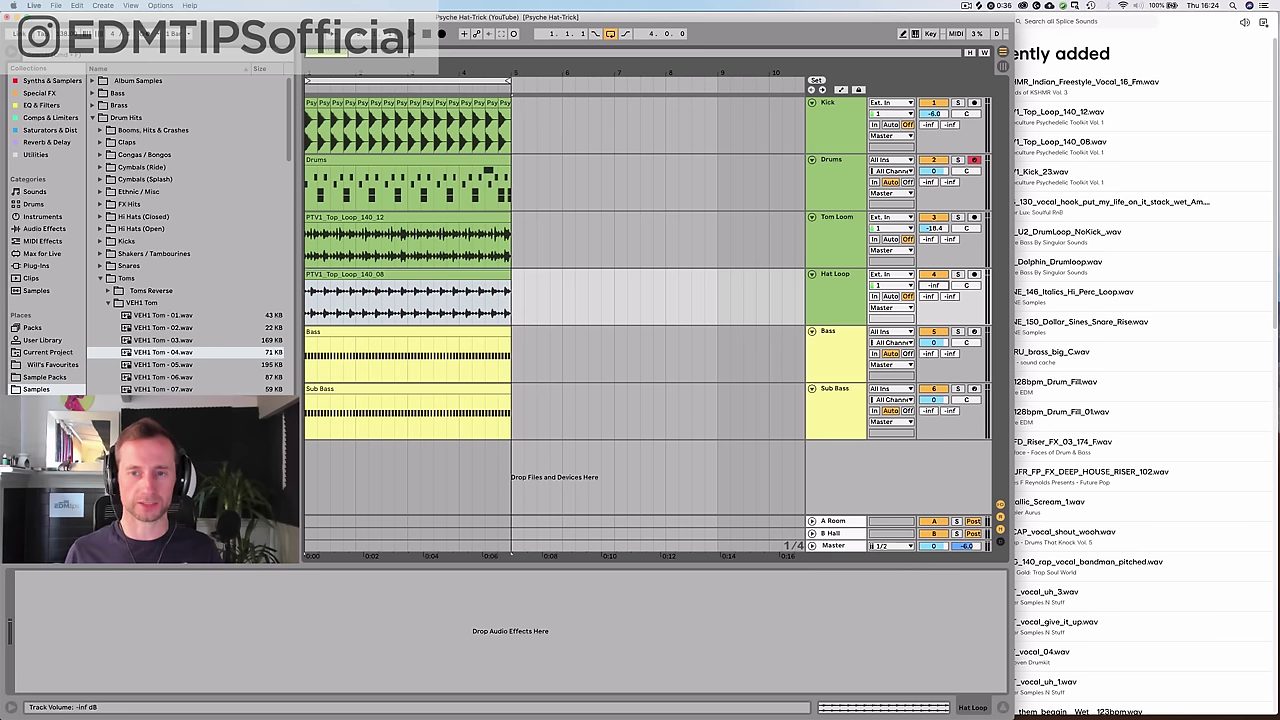
# - Set the Hat Loop track's volume to -10.1 dB against the playing groove and restore the Live window's full width
pyautogui.press('space')
pyautogui.moveTo(934, 285); pyautogui.dragTo(933, 243)
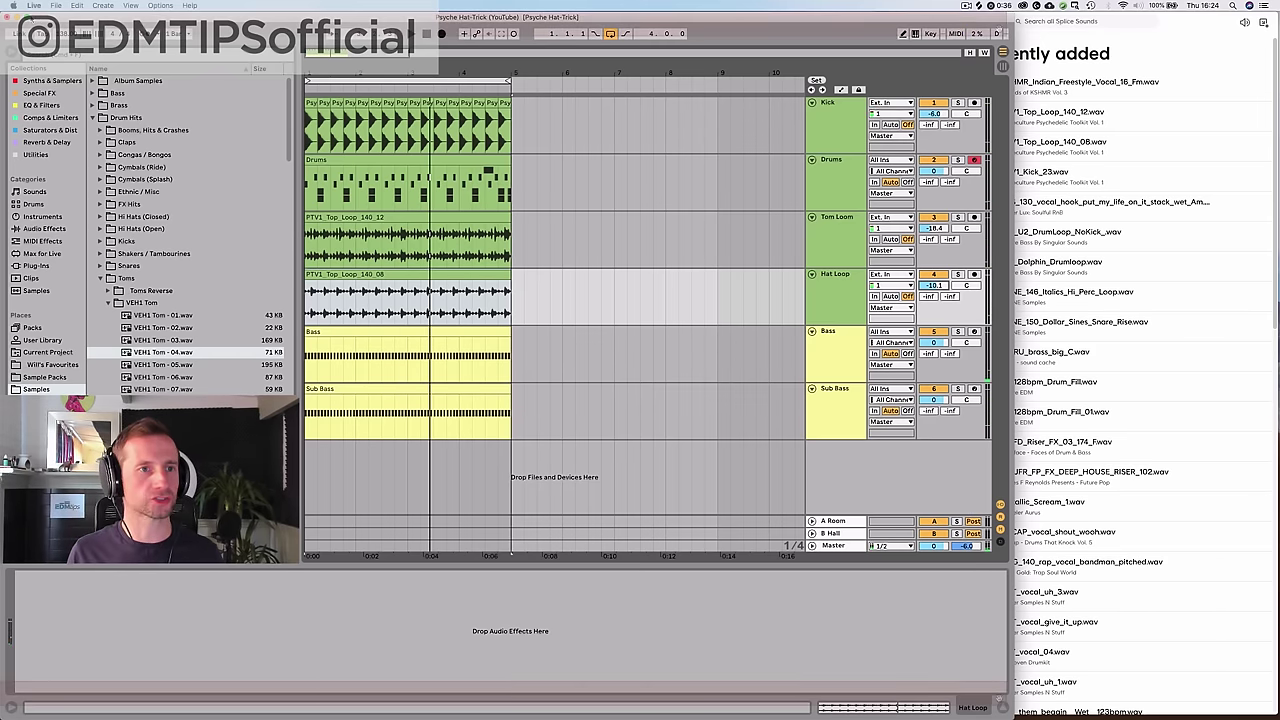
pyautogui.click(28, 18)
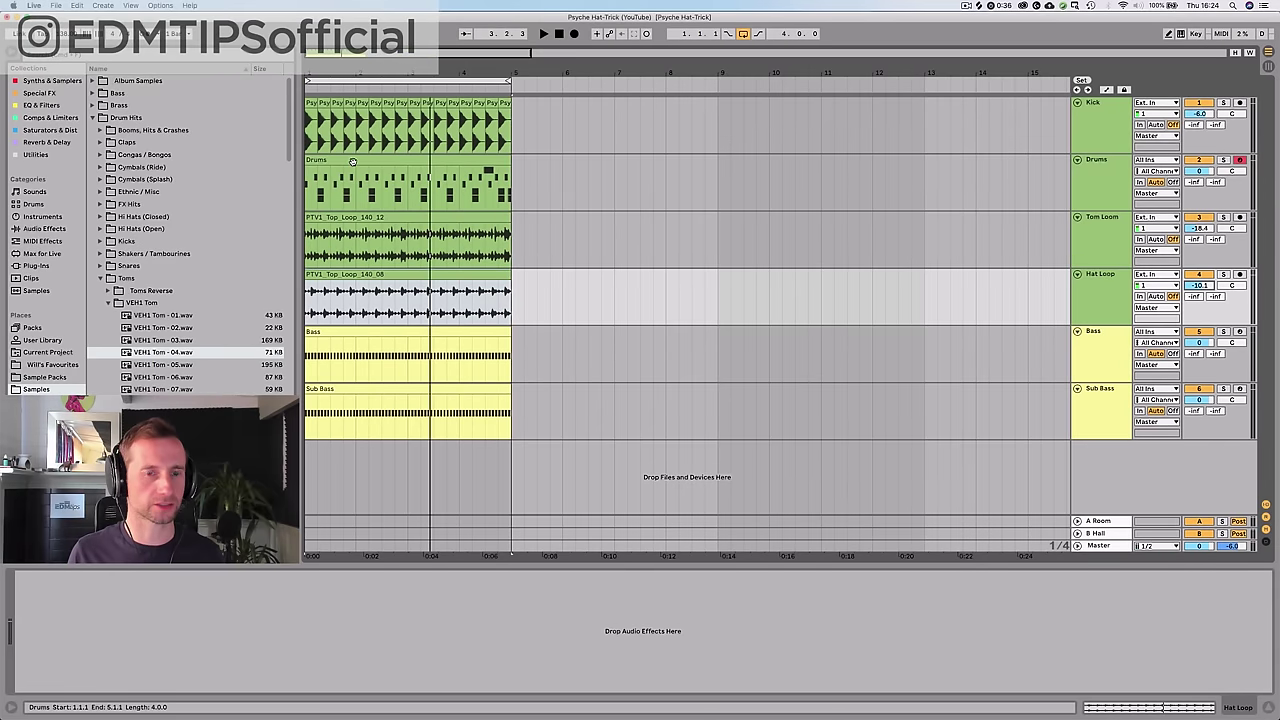
# - Show the Drums track's Drum Rack, collapse the Toms folder and expand the Hi Hats (Closed) sample folder
pyautogui.click(352, 161)
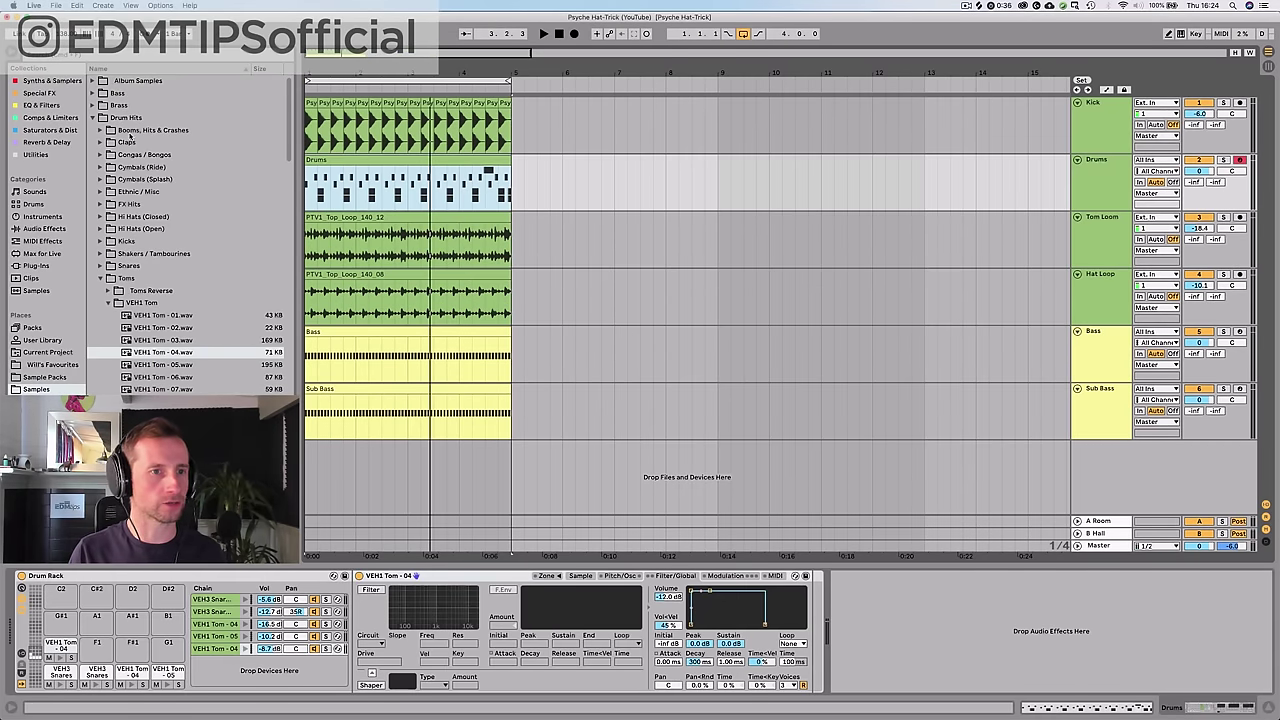
pyautogui.click(120, 278)
pyautogui.click(137, 218)
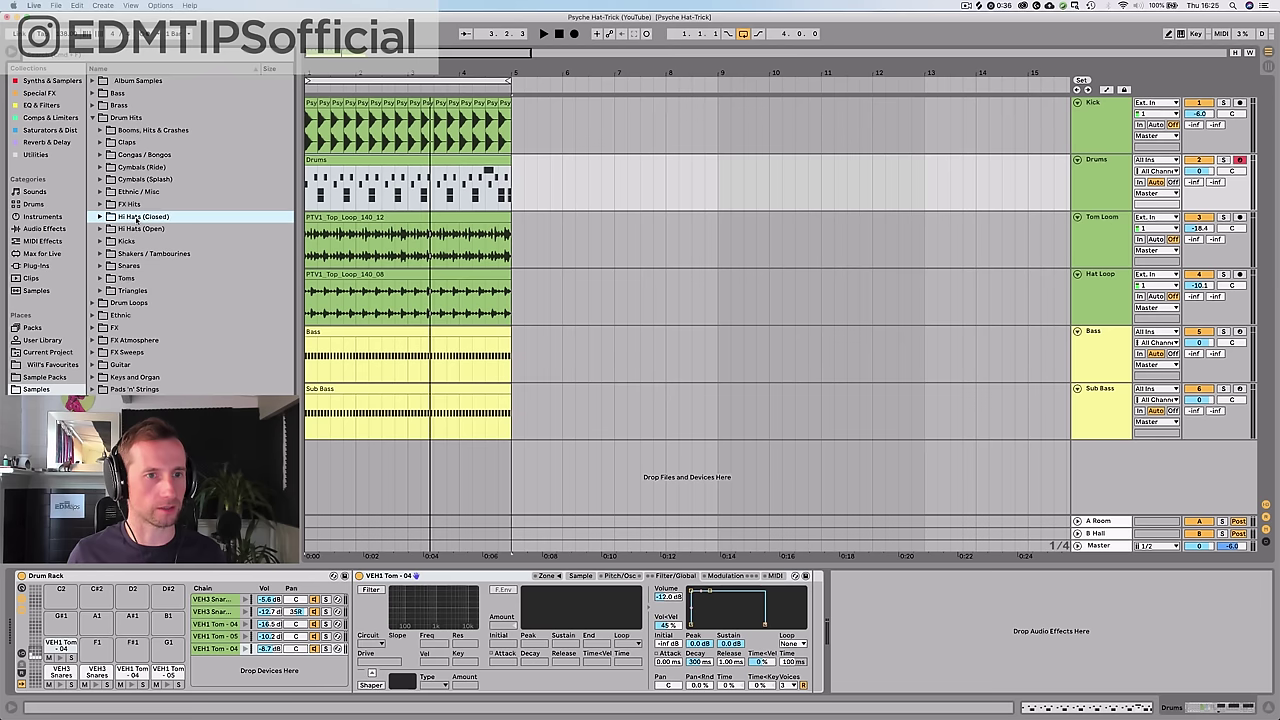
pyautogui.click(137, 220)
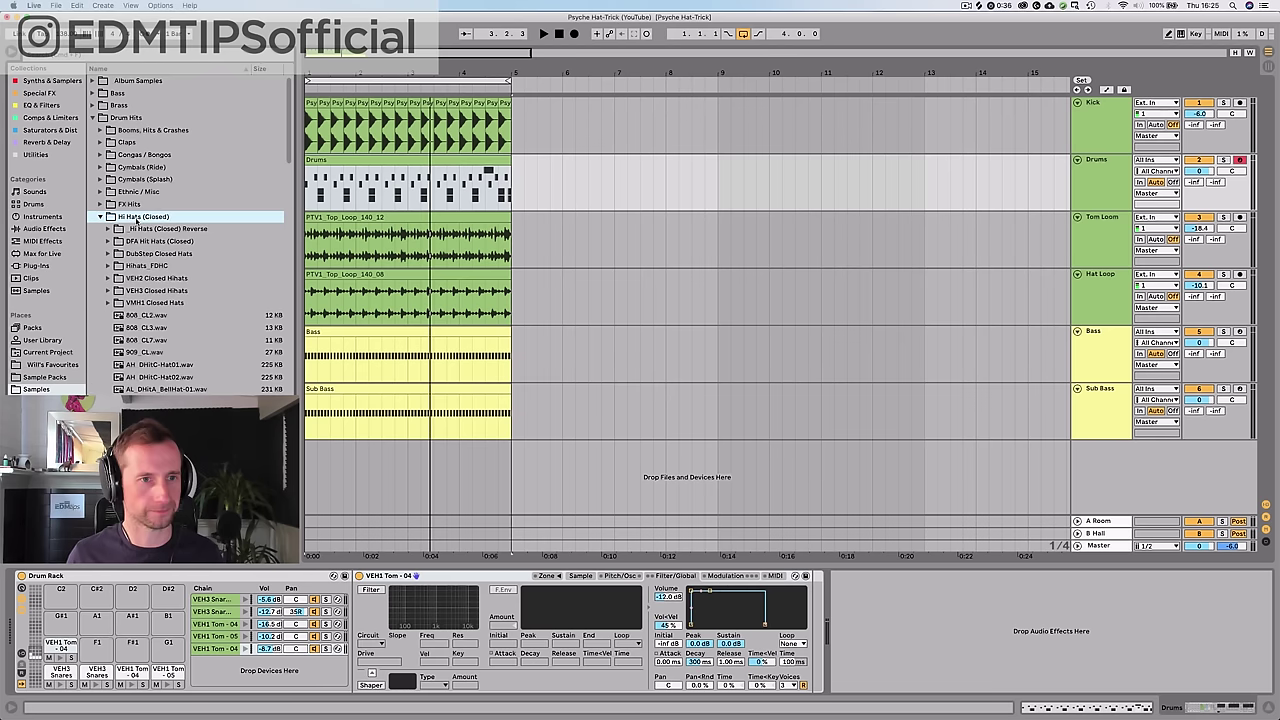
# - Audition closed hi-hat samples in the VMH1 Closed Hats and VEH3 Closed Hihats folders
pyautogui.click(153, 318)
pyautogui.press('Up')
pyautogui.press('Right')
pyautogui.press('Down')
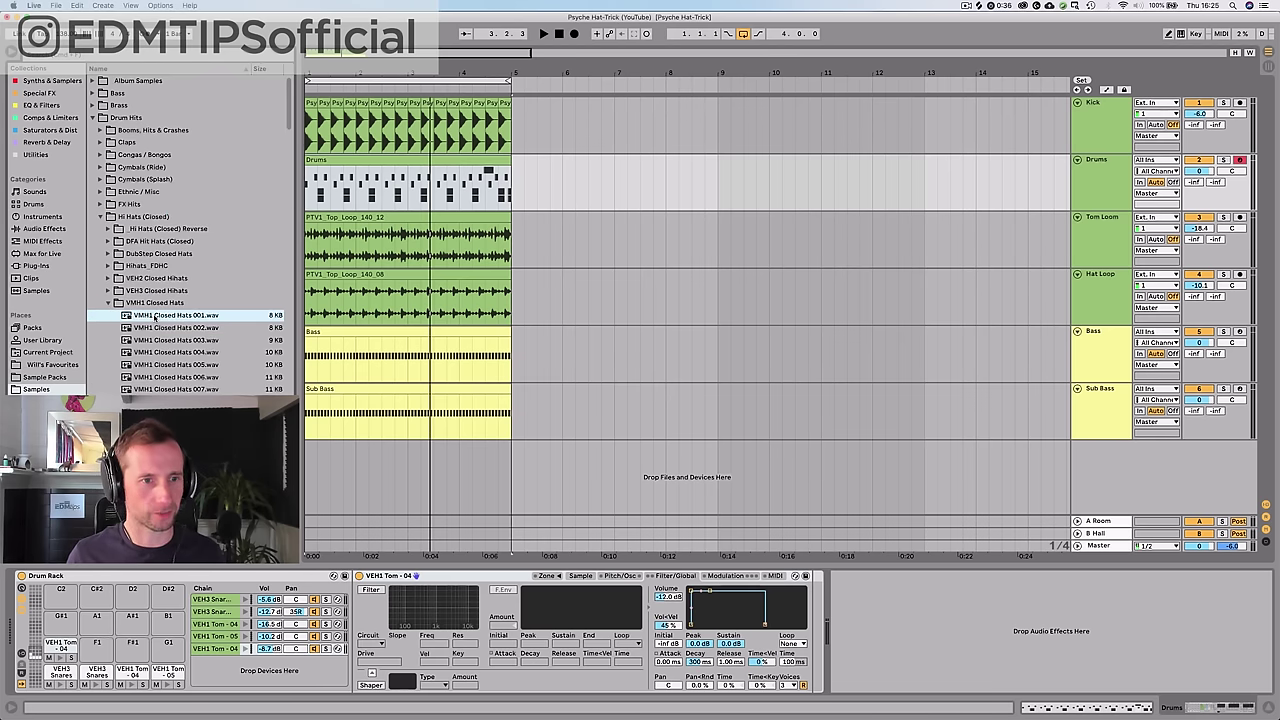
pyautogui.press('Down')
pyautogui.press('Down')
pyautogui.press('Down')
pyautogui.click(152, 290)
pyautogui.press('Right')
pyautogui.press('Down')
pyautogui.press('Down')
pyautogui.press('Up')
pyautogui.press('Up')
pyautogui.press('Left')
pyautogui.press('Down')
pyautogui.press('Right')
pyautogui.press('Down')
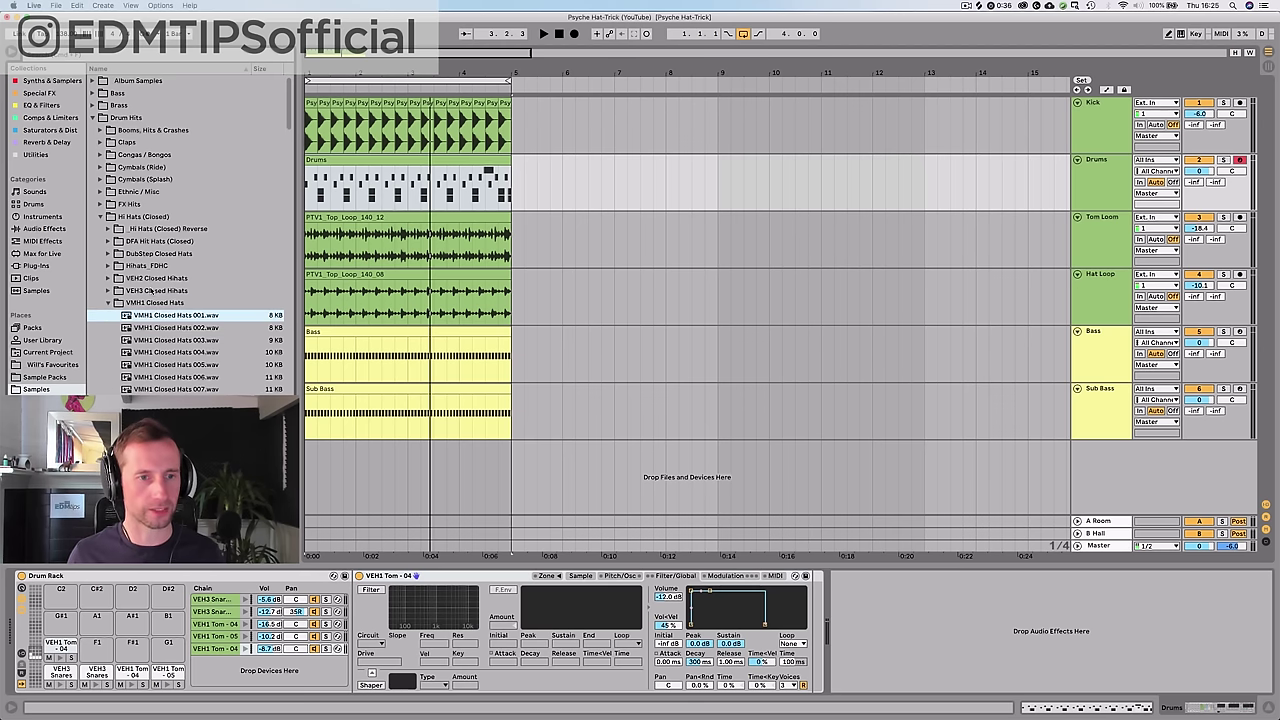
pyautogui.press('Down')
pyautogui.press('Down')
pyautogui.press('Down')
pyautogui.press('Down')
pyautogui.press('Down')
pyautogui.press('Down')
pyautogui.press('Down')
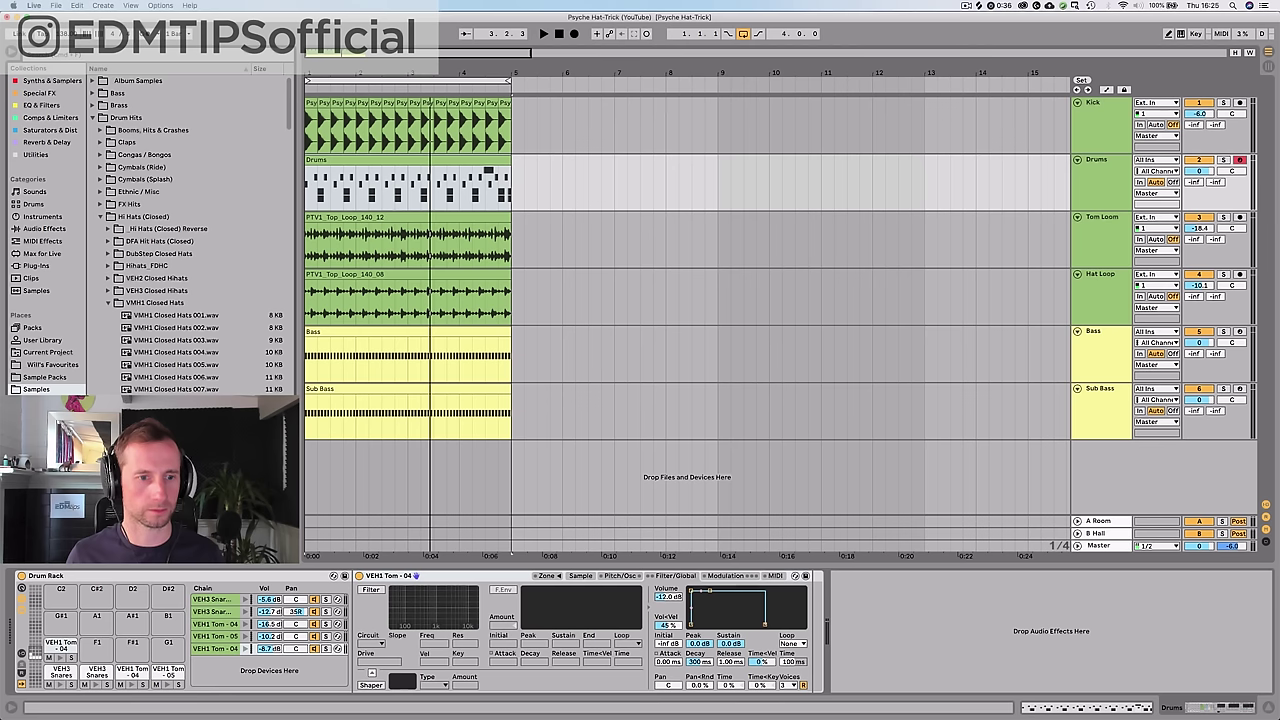
# - Play the groove briefly and load the VMH1 Closed Hats 016 sample onto the Drum Rack's empty F1 pad
pyautogui.press('space')
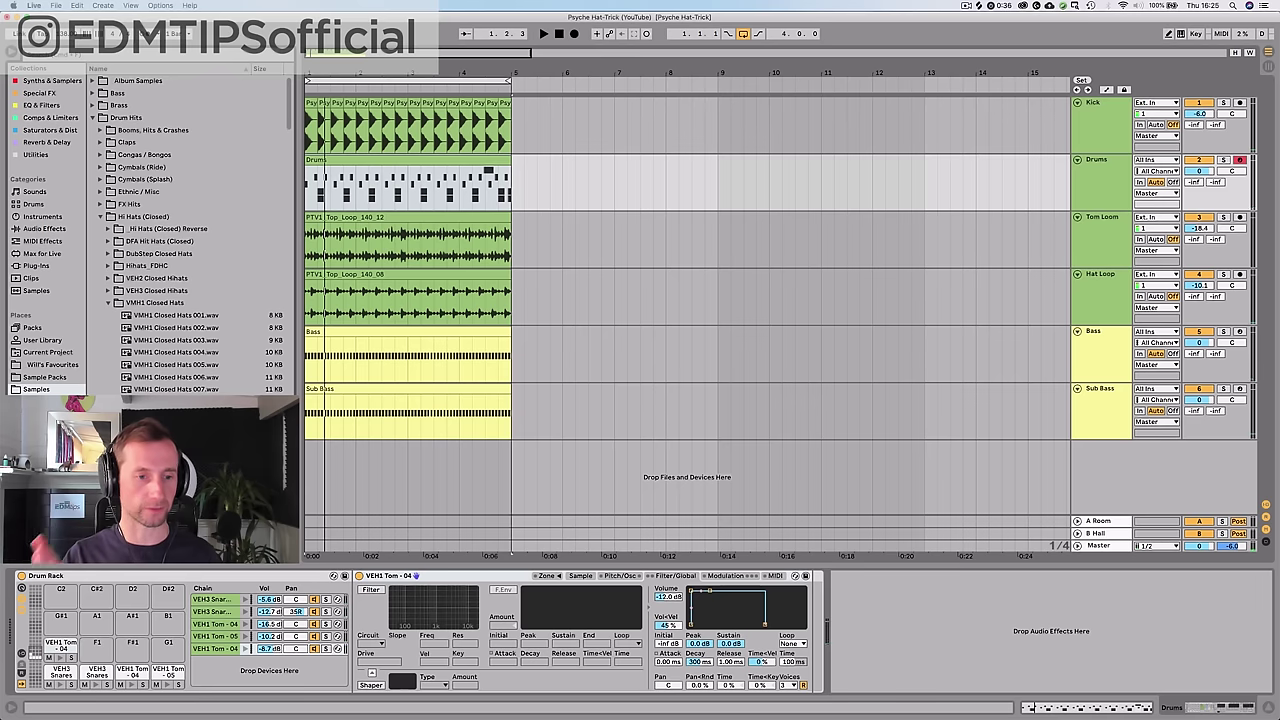
pyautogui.moveTo(213, 665); pyautogui.dragTo(214, 667)
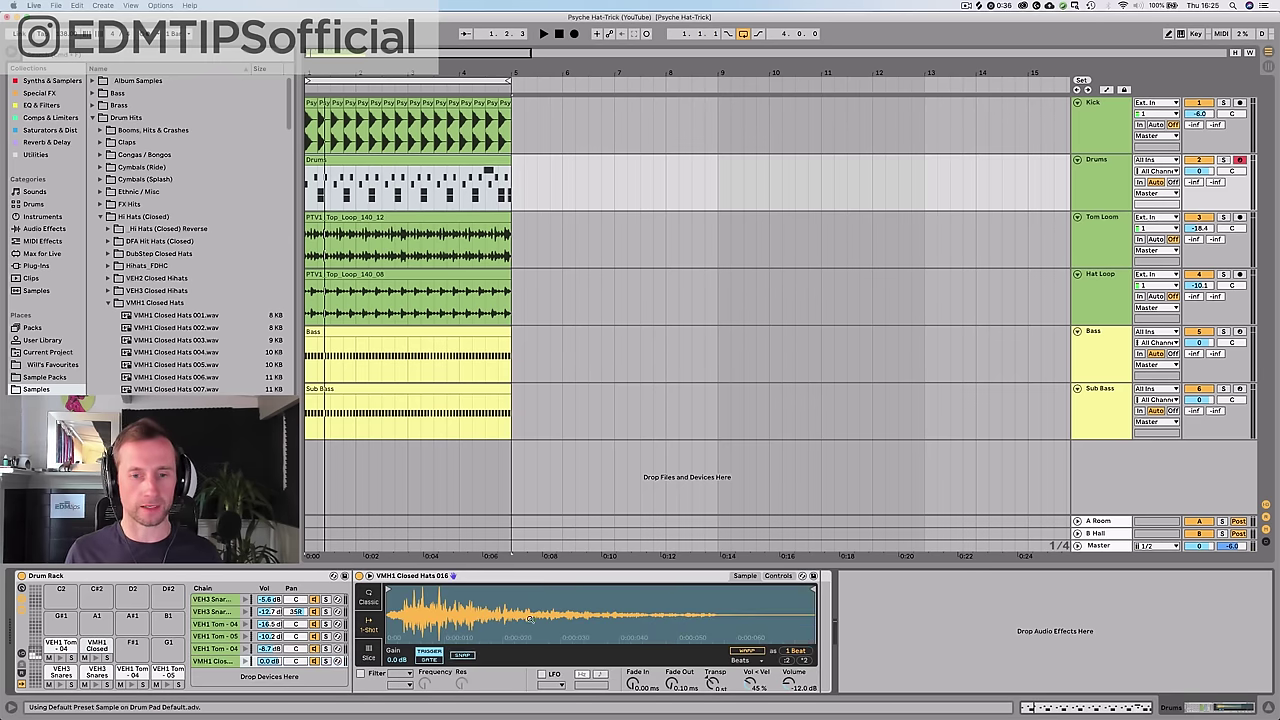
pyautogui.click(810, 638)
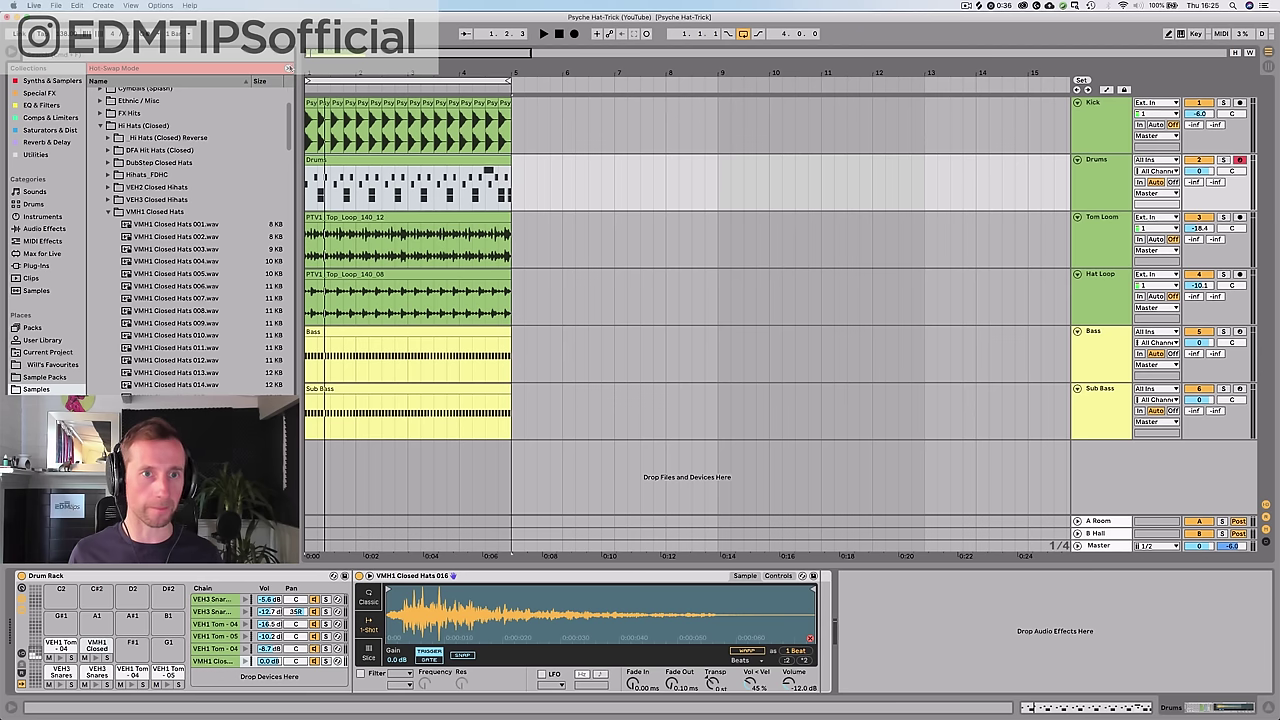
# - Open the Drums clip's notes and add a closed hat note on F1 at the off-beat of beat one (1.1.3)
pyautogui.doubleClick(337, 163)
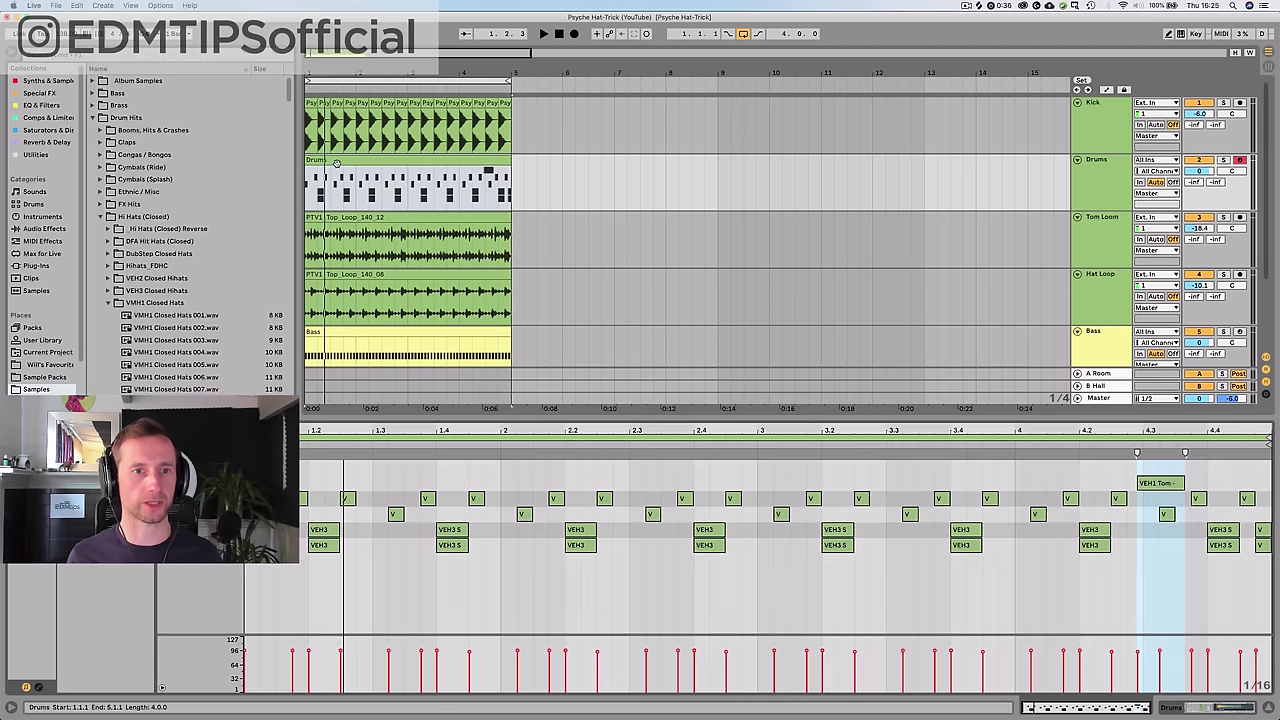
pyautogui.scroll(-5, 193, 343)
pyautogui.scroll(3, 193, 343)
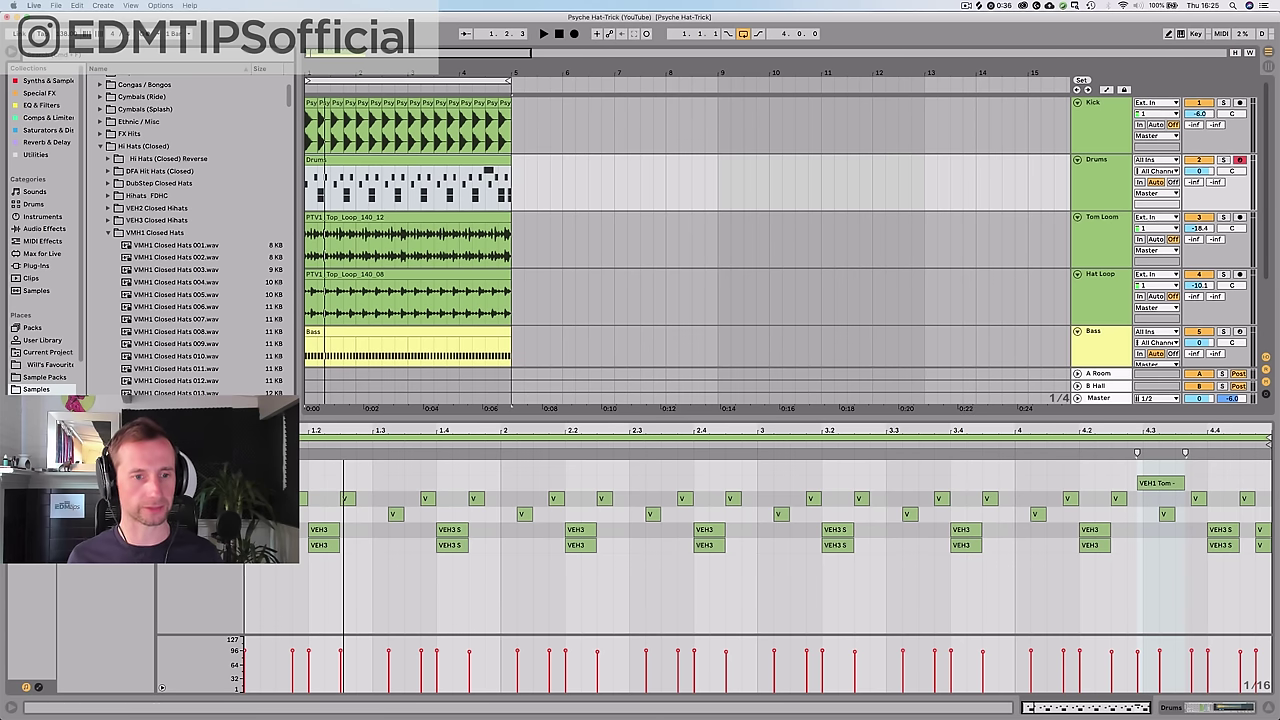
pyautogui.click(200, 514)
pyautogui.click(294, 514)
pyautogui.doubleClick(286, 467)
# - Duplicate the first beat's closed hat note across all four bars so a hat plays on every off-beat
pyautogui.moveTo(308, 468); pyautogui.dragTo(244, 468)
pyautogui.press('super+d')
pyautogui.press('super+d')
pyautogui.press('super+d')
pyautogui.press('super+d')
pyautogui.press('super+d')
pyautogui.press('super+d')
pyautogui.press('super+d')
pyautogui.press('super+d')
pyautogui.press('super+d')
pyautogui.press('super+d')
pyautogui.press('super+d')
pyautogui.press('super+d')
pyautogui.press('super+d')
pyautogui.press('super+d')
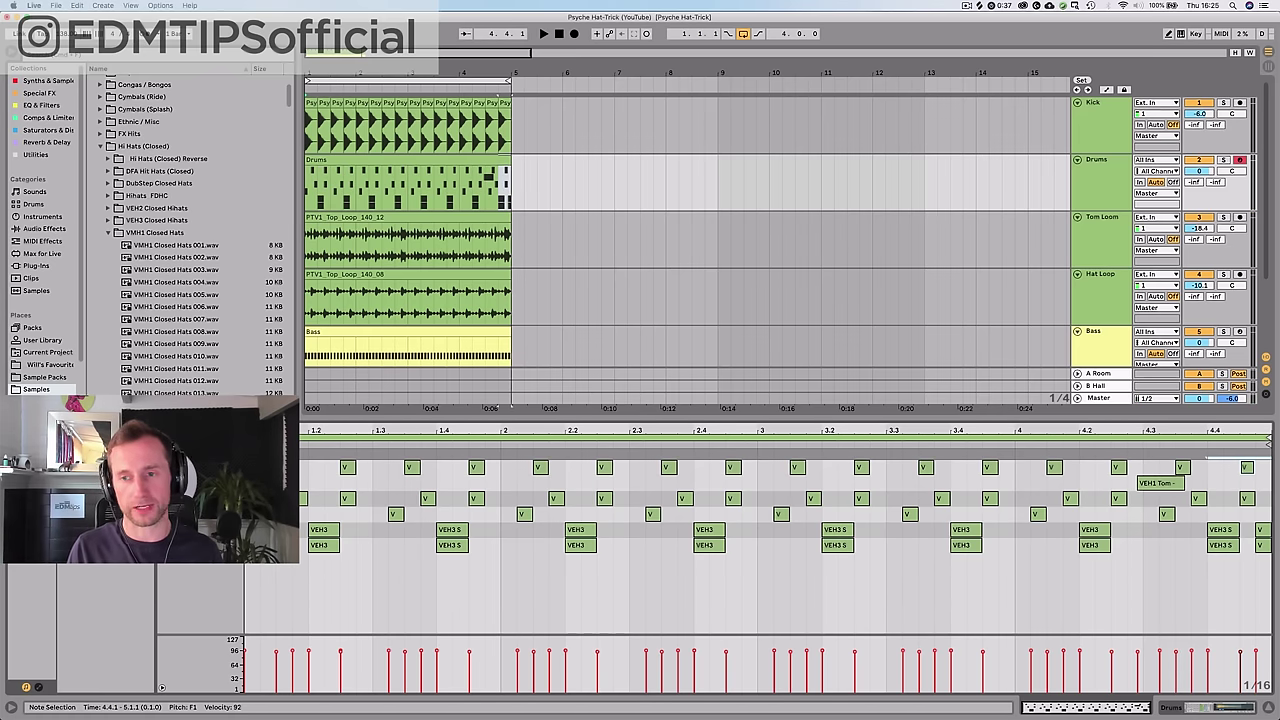
# - Set the closed hat chain's volume in the Drum Rack to -0.6 dB and play the groove to check it
pyautogui.hotkey('shift', 'Tab')
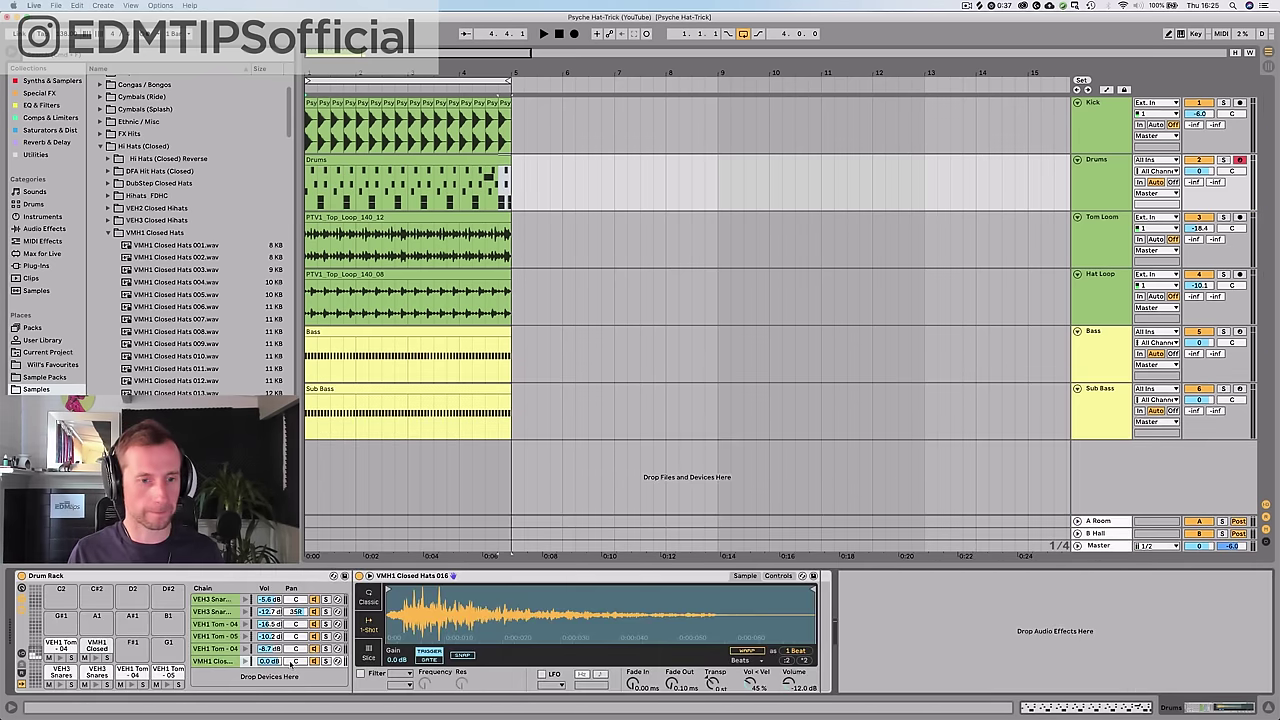
pyautogui.moveTo(267, 662); pyautogui.dragTo(267, 690)
pyautogui.press('space')
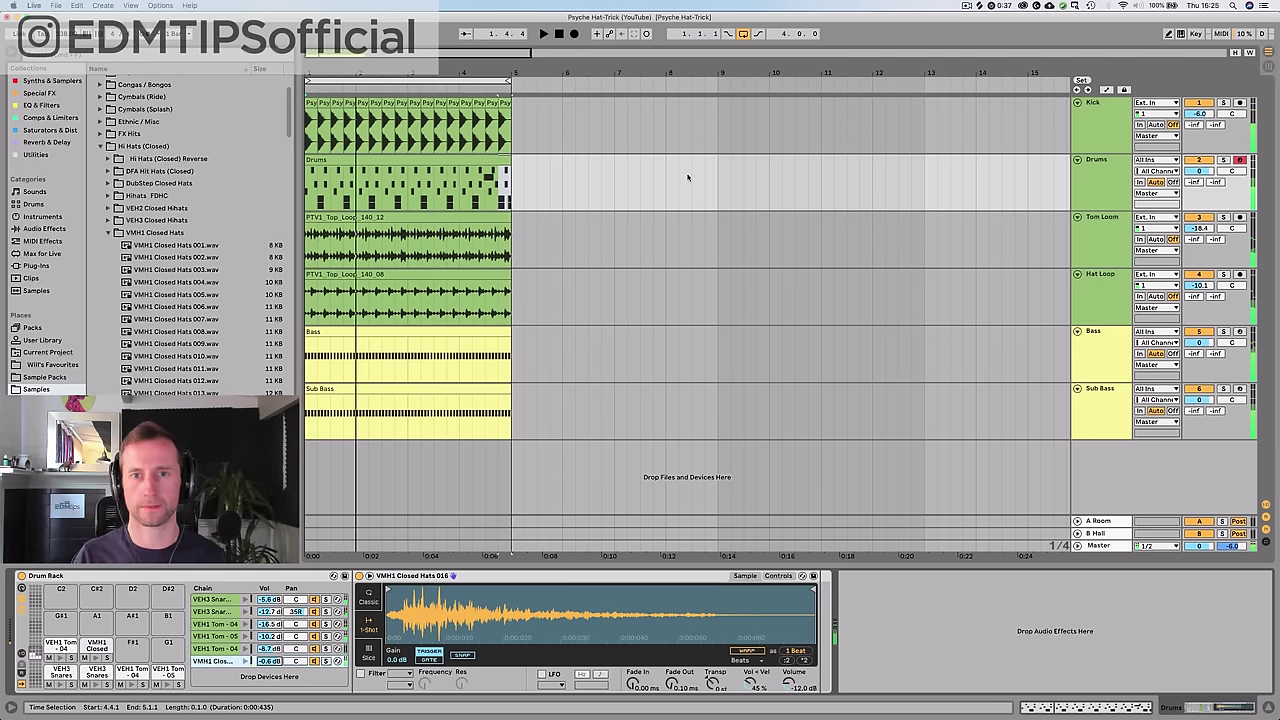
pyautogui.press('space')
# - Show the Session mixer and compare the Reverb and EQ Eight settings on the A Room and B Hall return tracks
pyautogui.press('Tab')
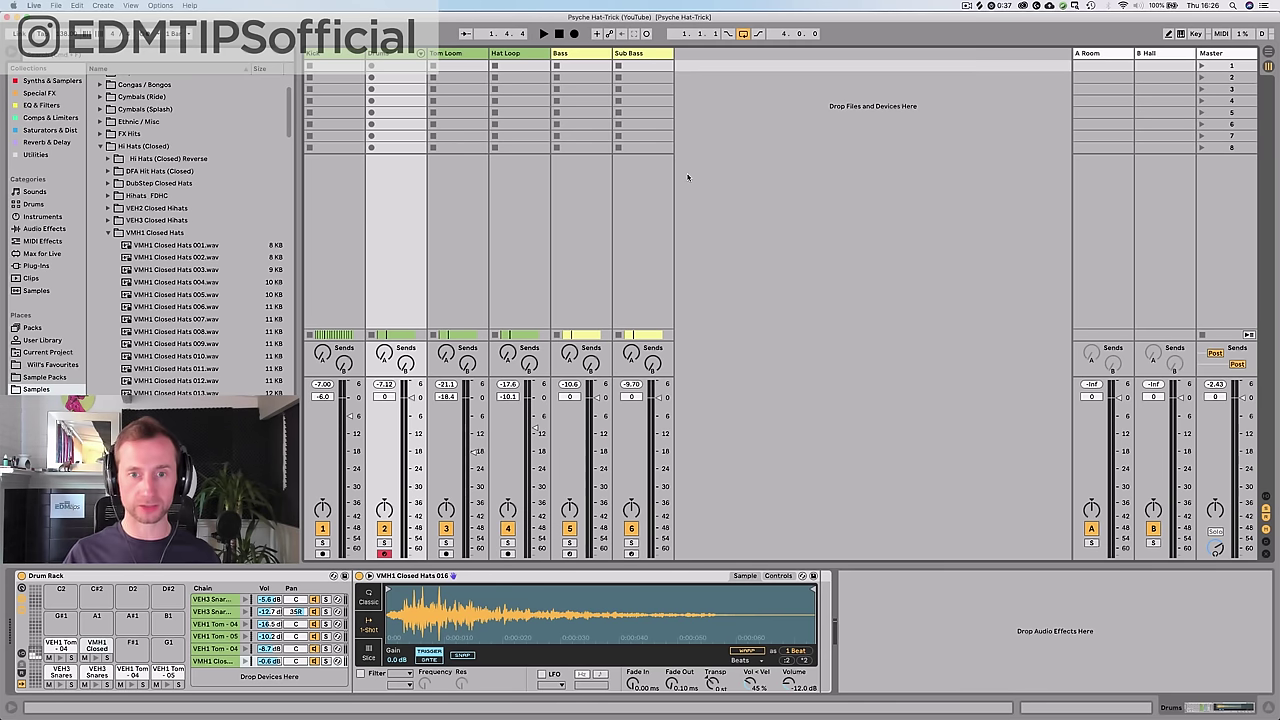
pyautogui.click(1097, 58)
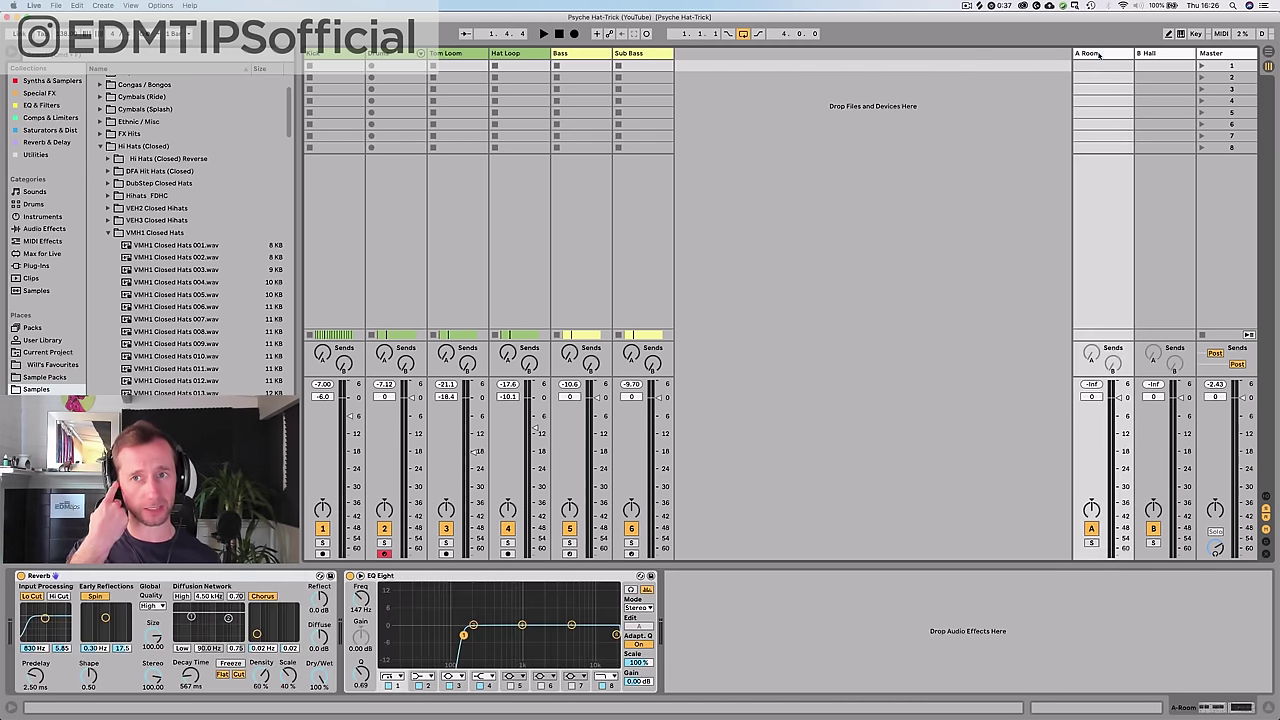
pyautogui.click(1169, 56)
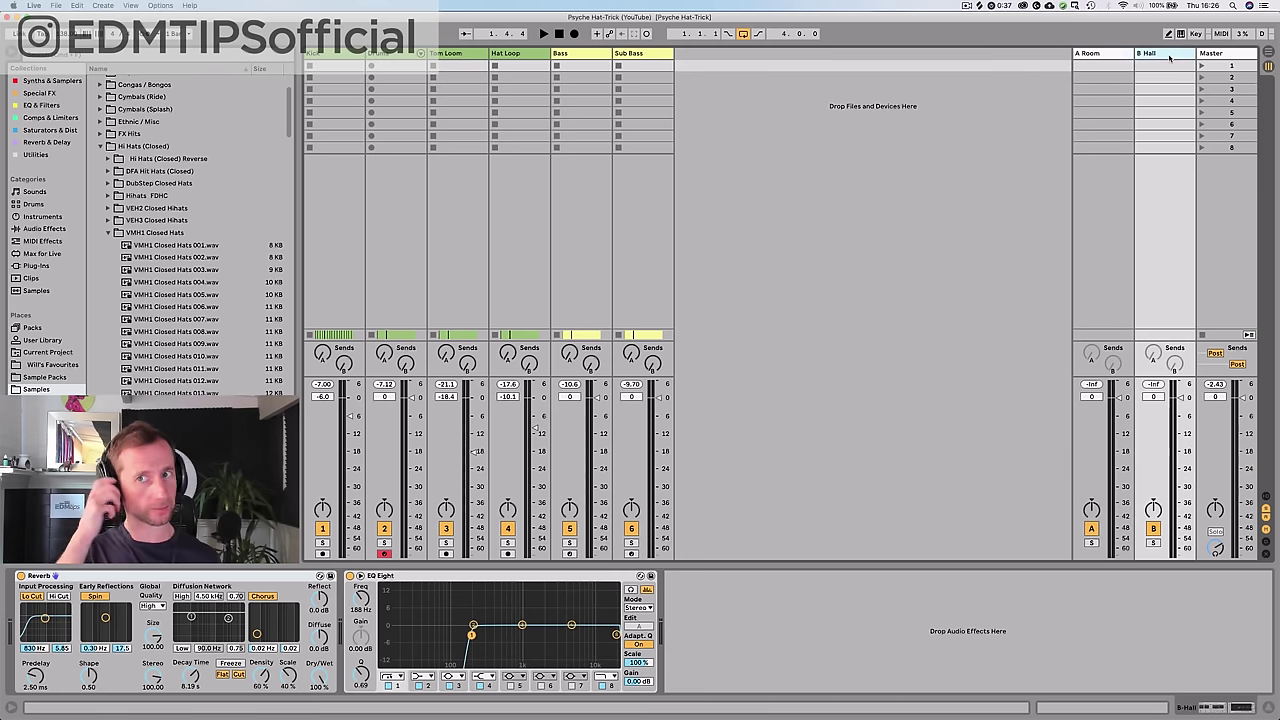
pyautogui.click(1098, 58)
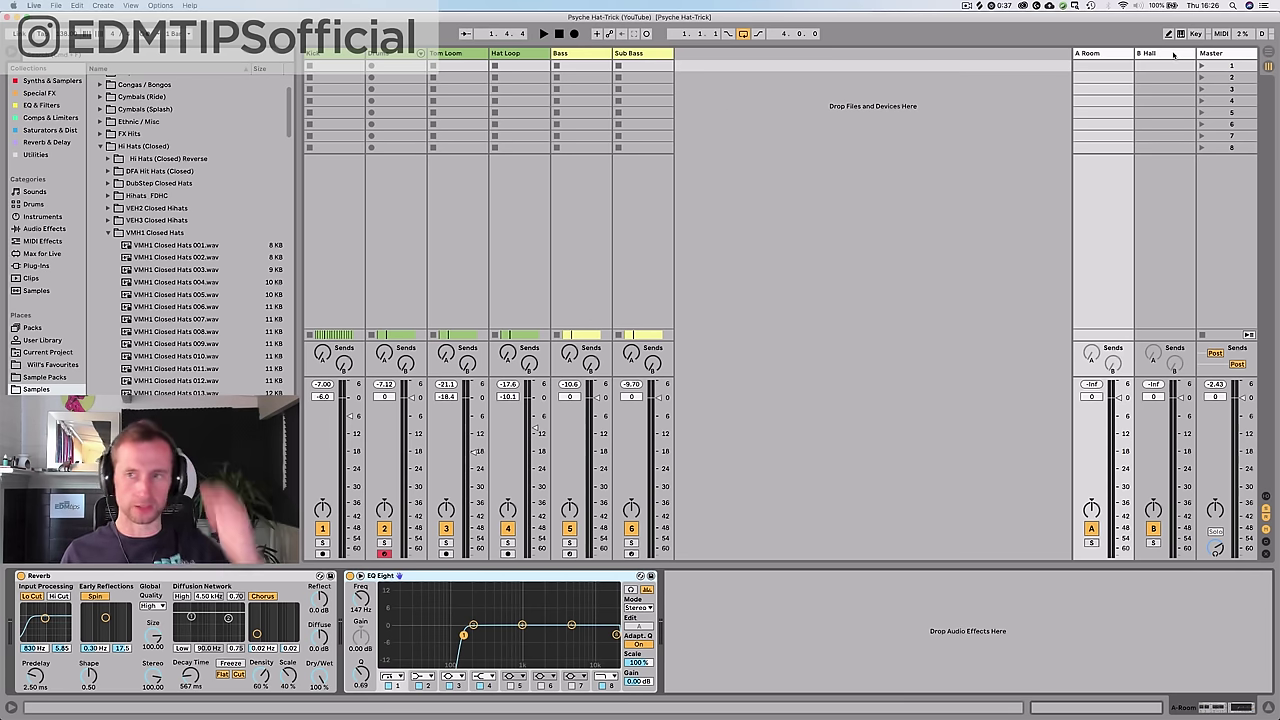
pyautogui.click(1173, 55)
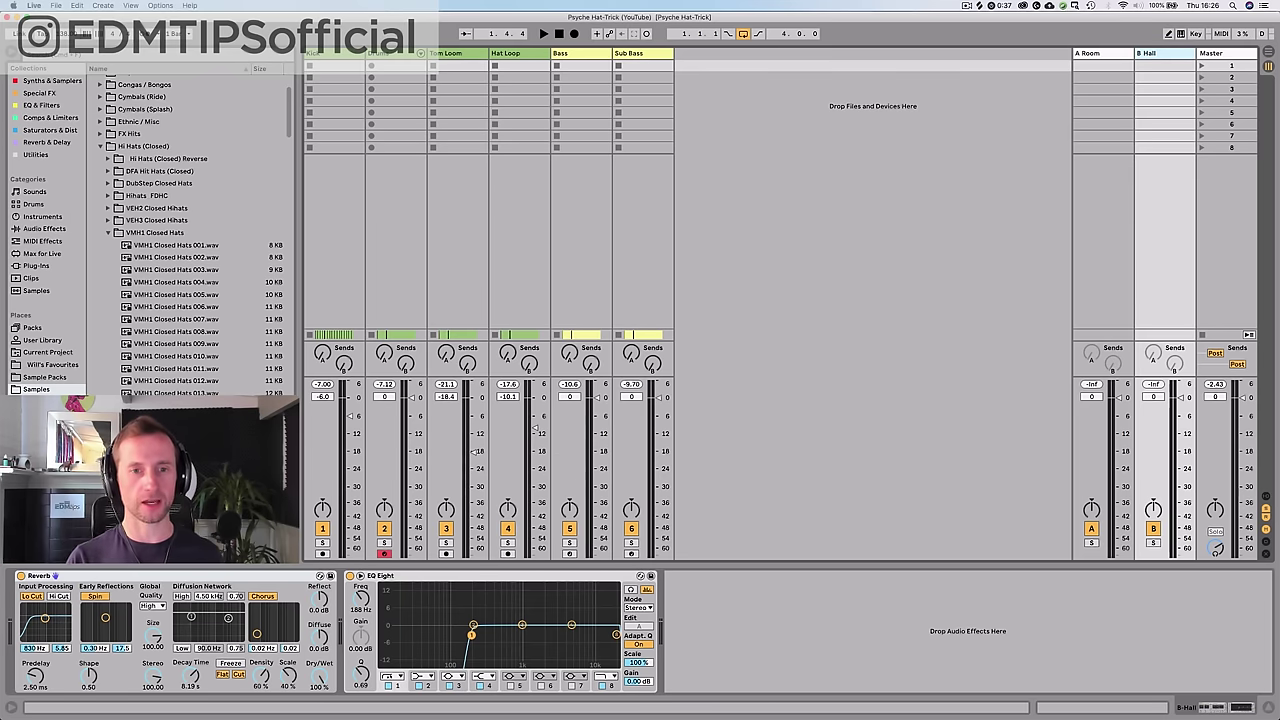
# - Show the Drums track's Drum Rack in the arrangement with its routing and return sections, and create two return chains in it
pyautogui.press('Tab')
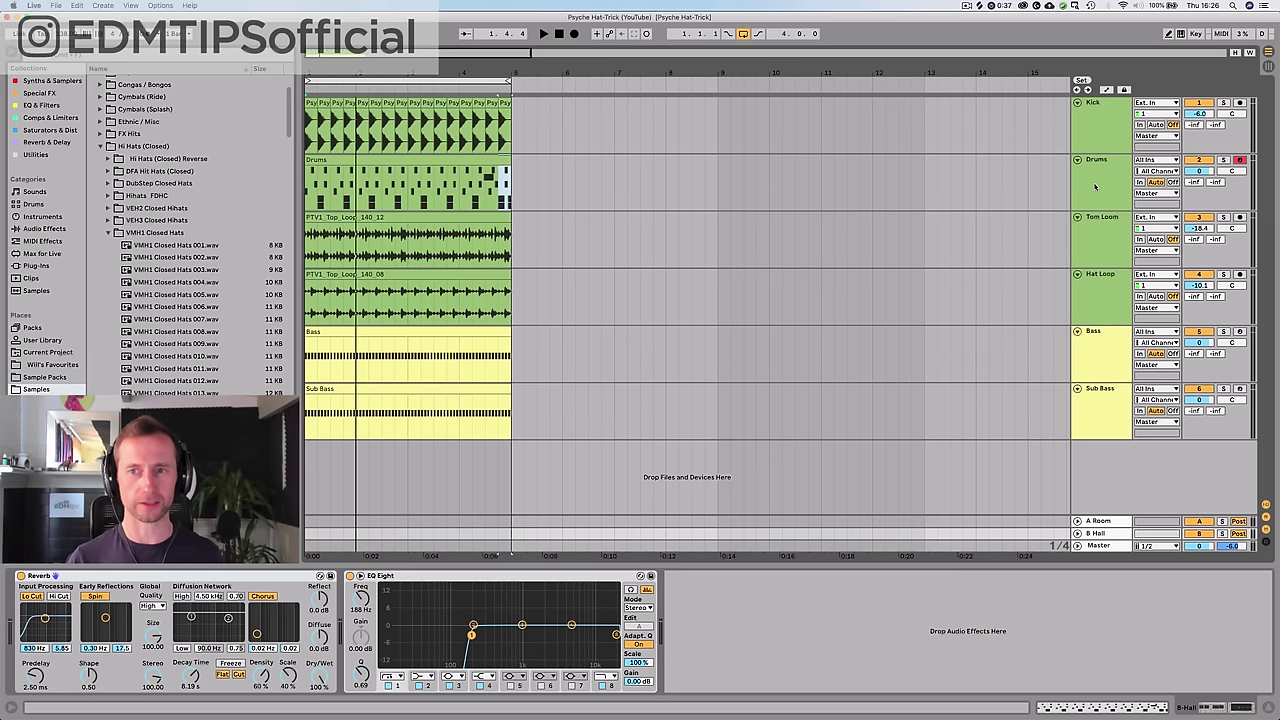
pyautogui.click(1000, 185)
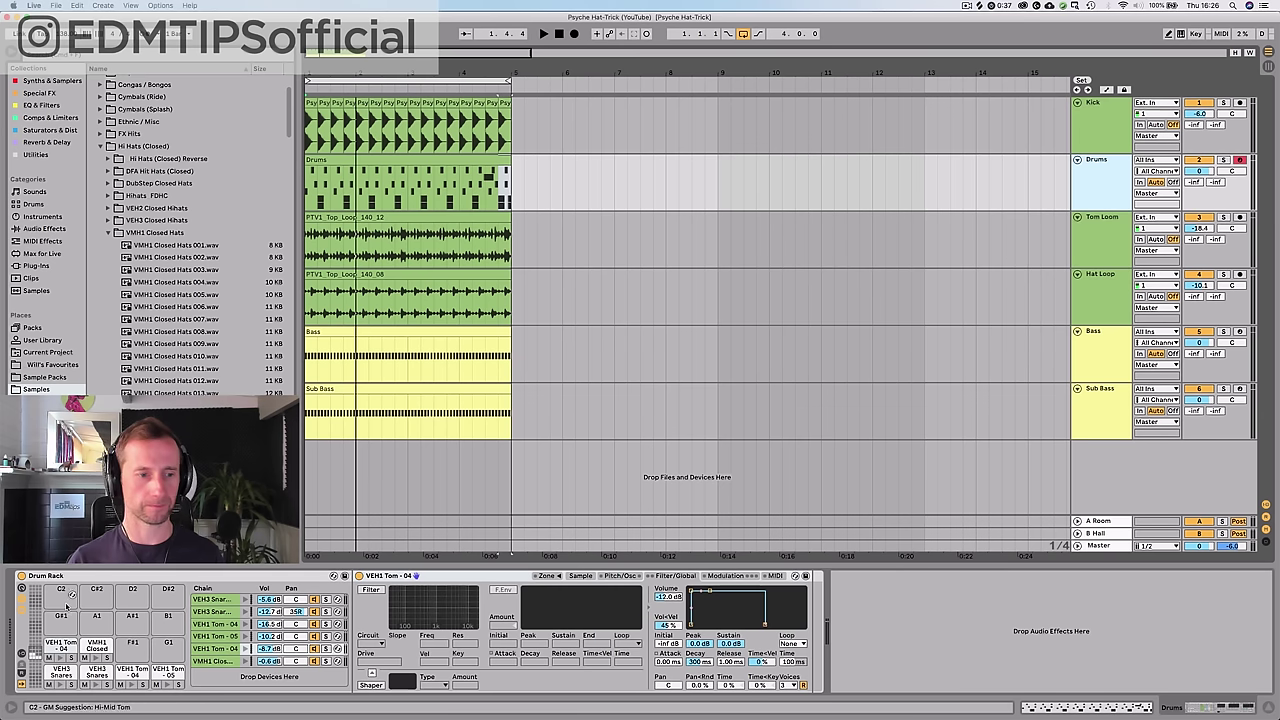
pyautogui.click(22, 652)
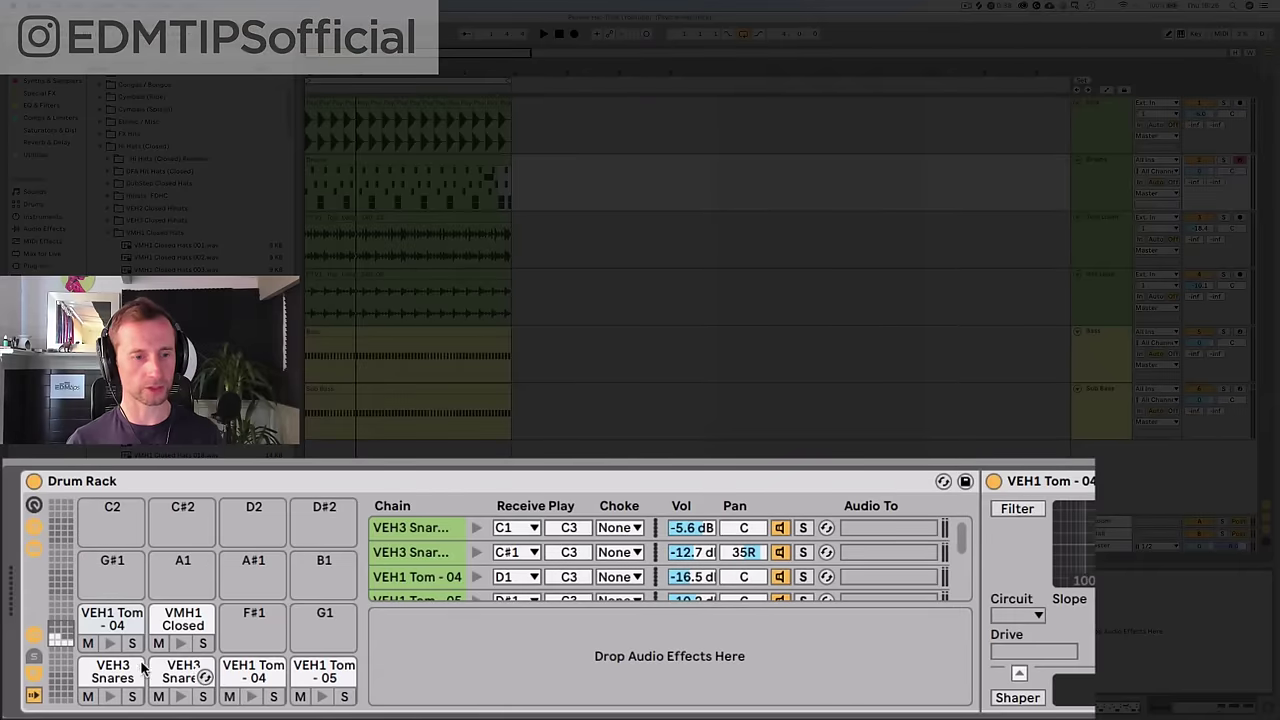
pyautogui.click(36, 673)
pyautogui.click(36, 673)
pyautogui.rightClick(483, 650)
pyautogui.click(513, 664)
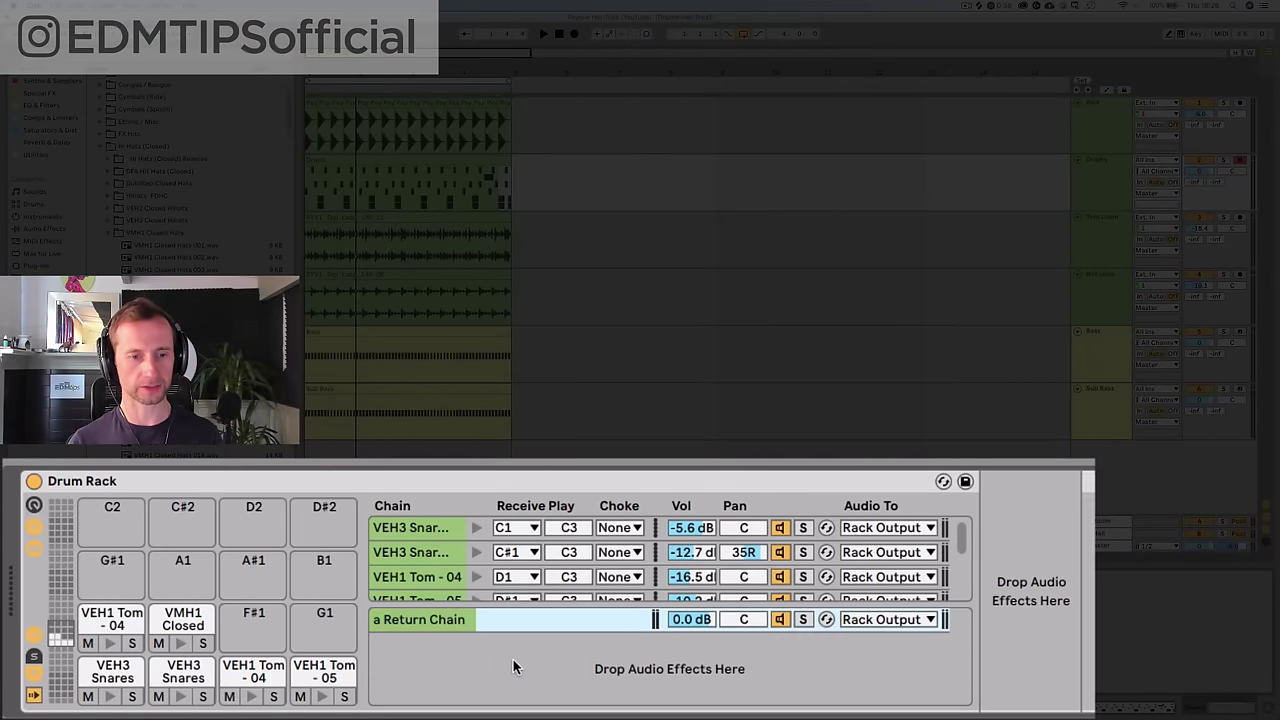
pyautogui.rightClick(513, 663)
pyautogui.click(531, 677)
# - Route the Drum Rack's return chain a to A-Room and return chain b to B-Hall
pyautogui.click(875, 620)
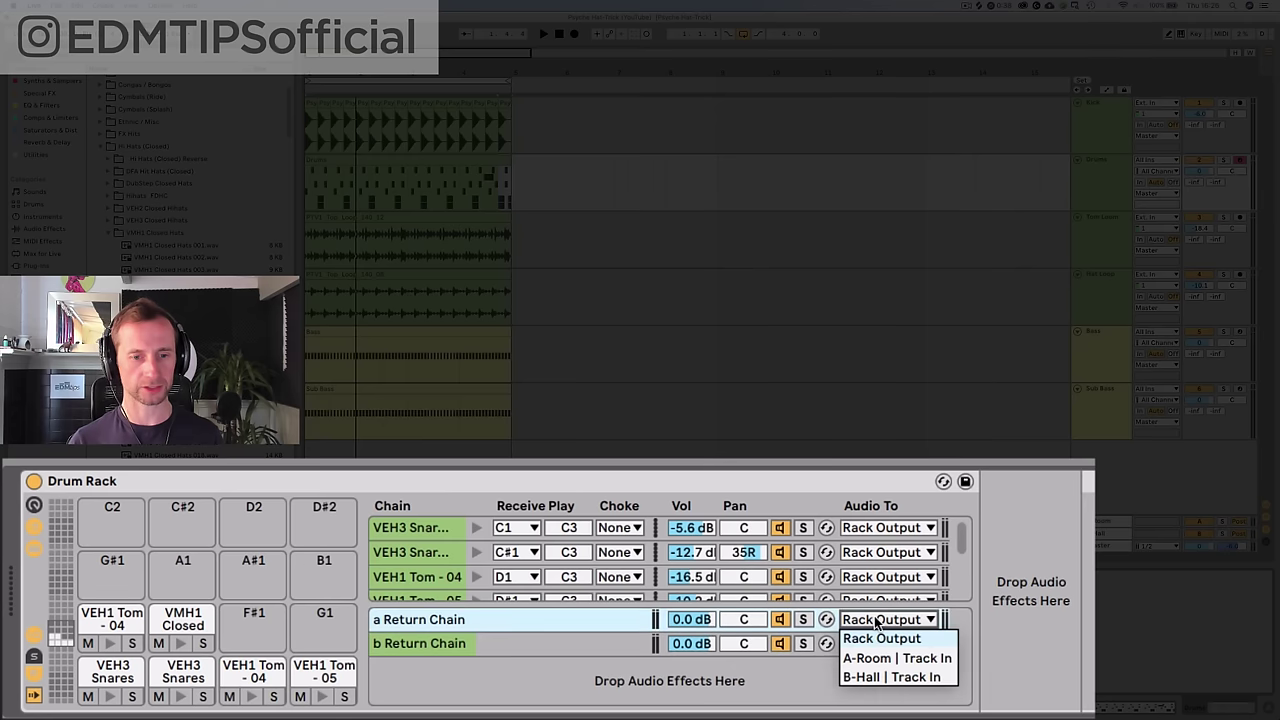
pyautogui.click(882, 655)
pyautogui.click(881, 645)
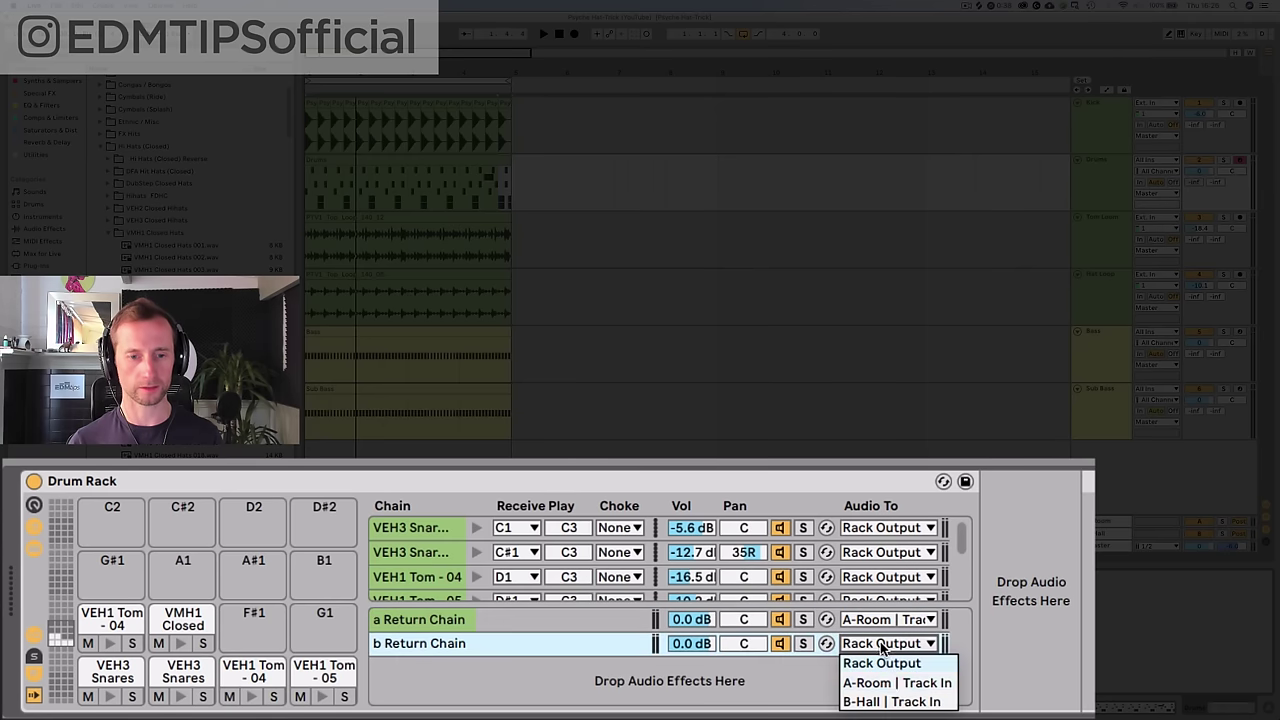
pyautogui.click(895, 701)
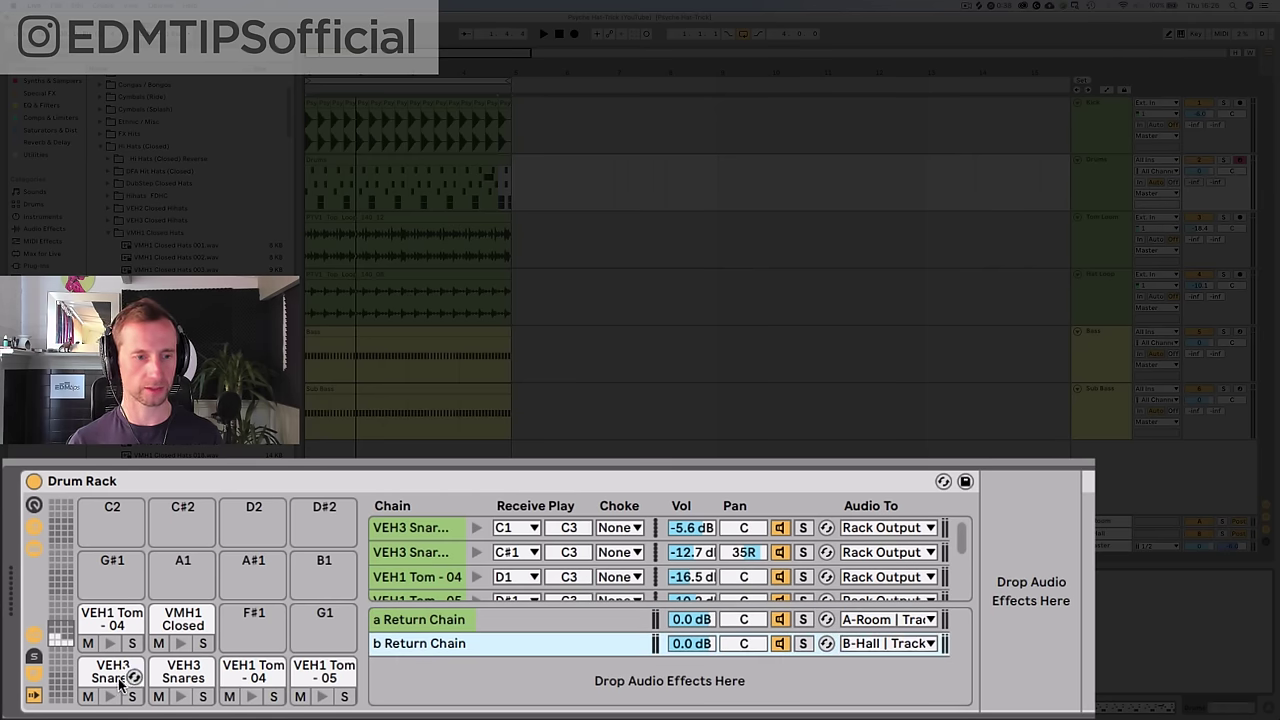
# - Display the Send-a and Send-b values for the Drum Rack chains and hide the return chains and the input/output routing
pyautogui.click(33, 658)
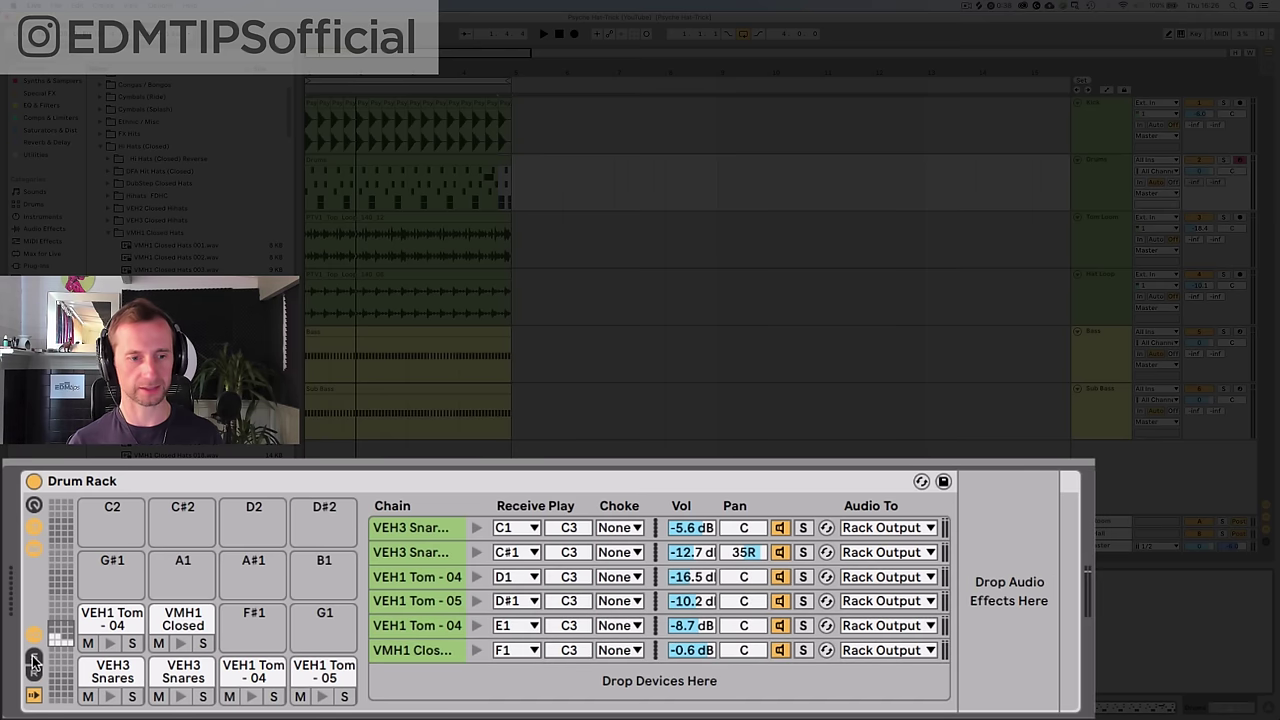
pyautogui.click(33, 660)
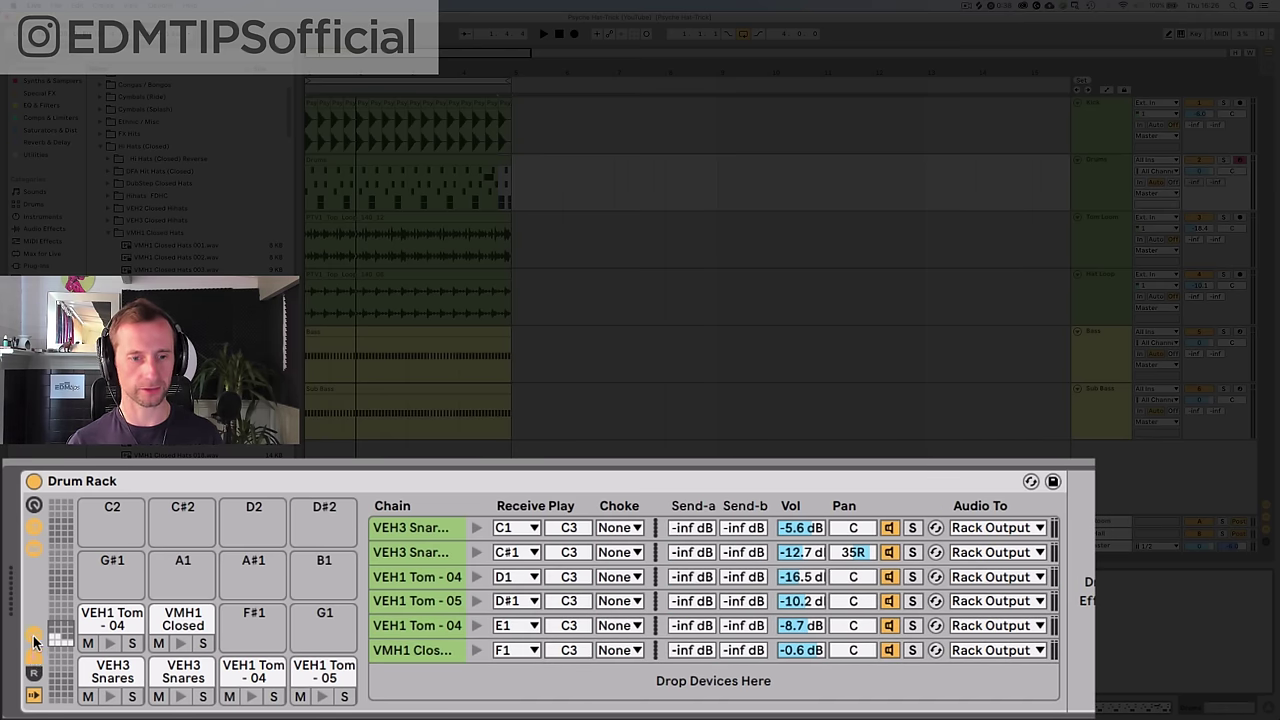
pyautogui.click(33, 637)
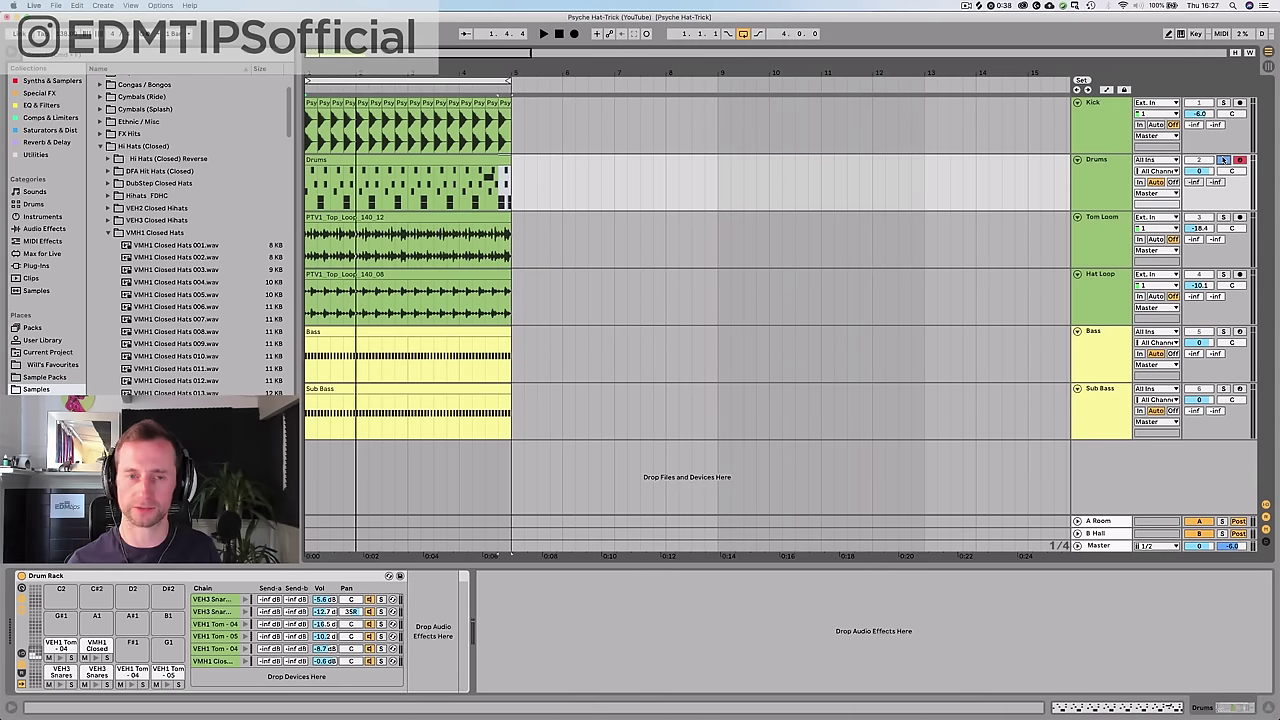
# - Play the soloed Drums with Send-a at 0.0 dB on both VEH3 Snares chains, and solo the A Room return
pyautogui.press('space')
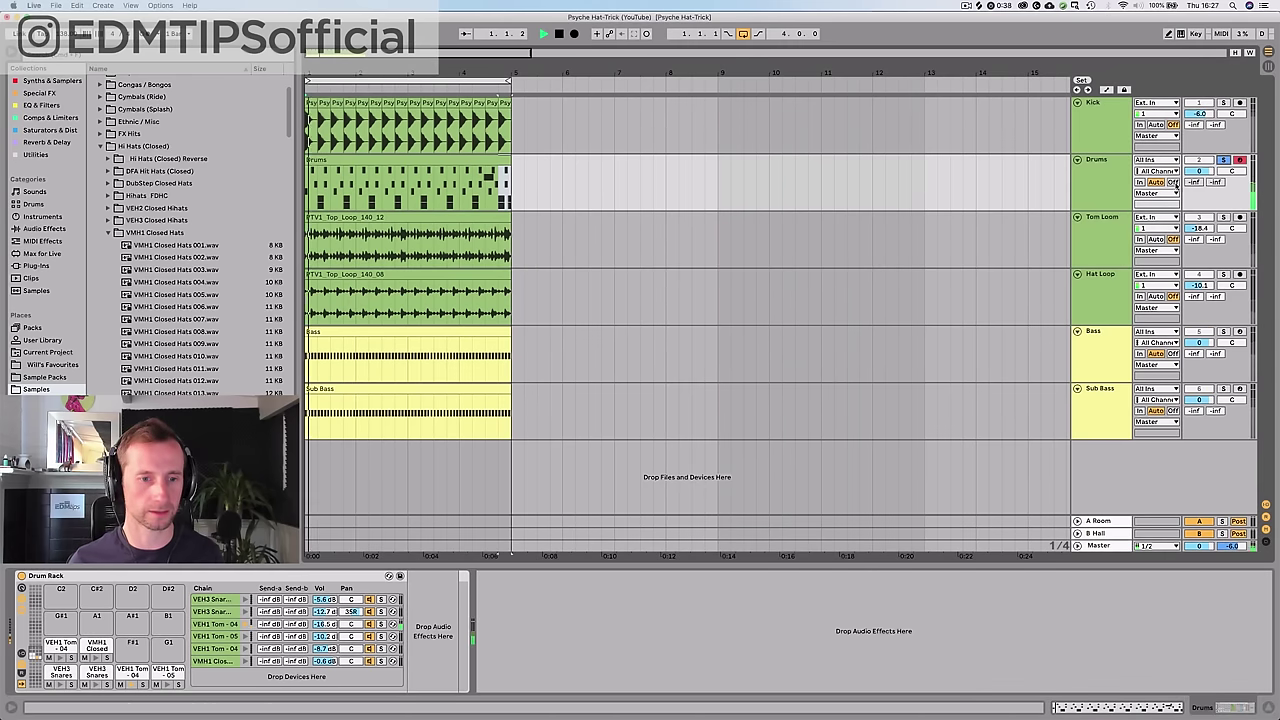
pyautogui.click(263, 599)
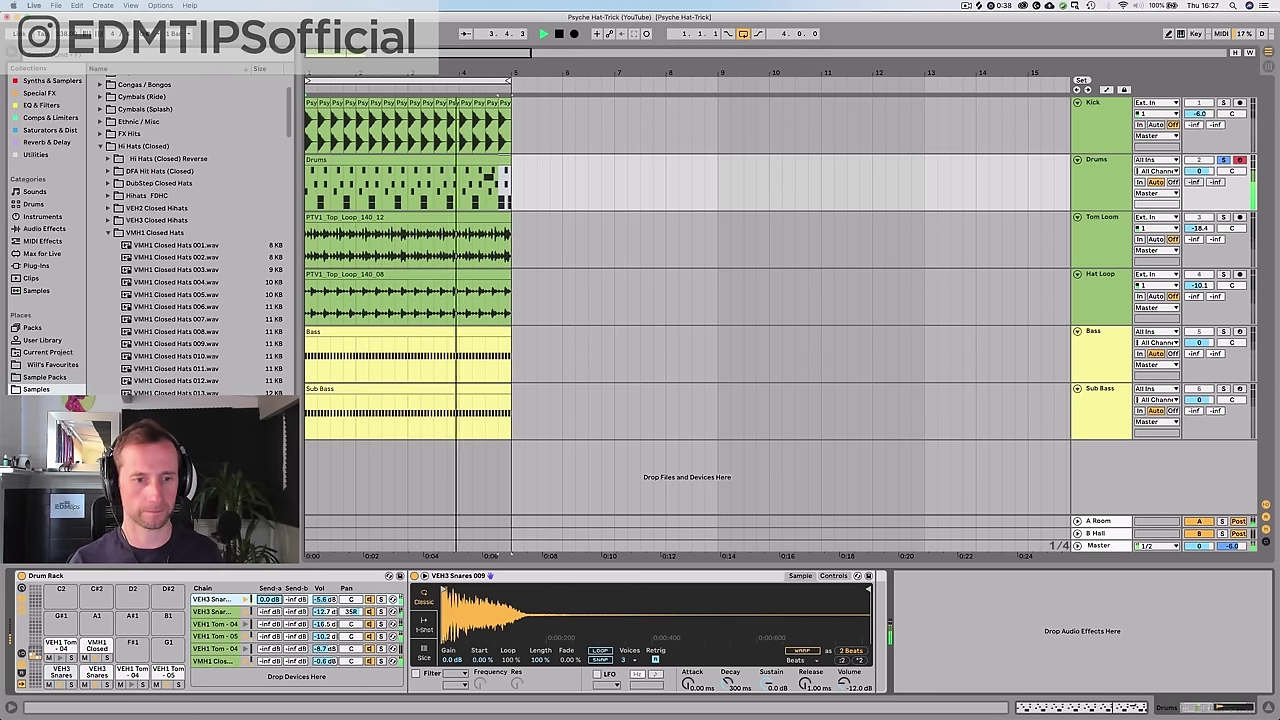
pyautogui.click(268, 611)
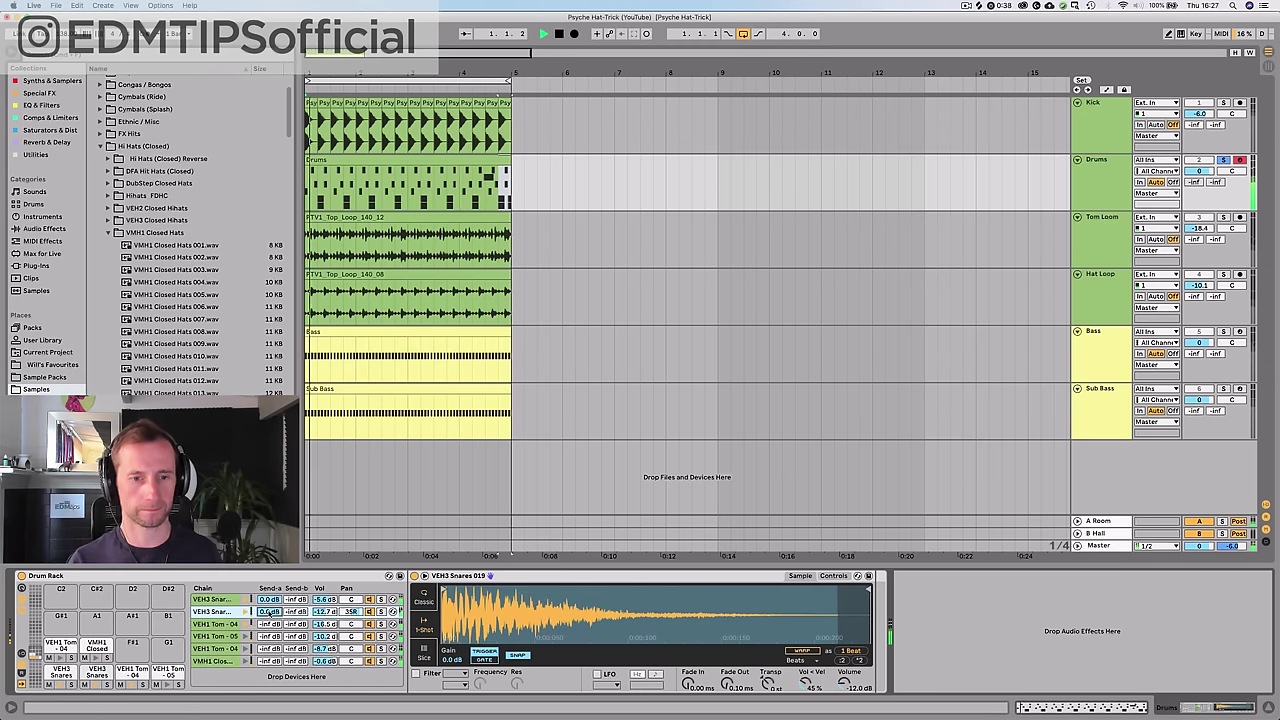
pyautogui.press('Tab')
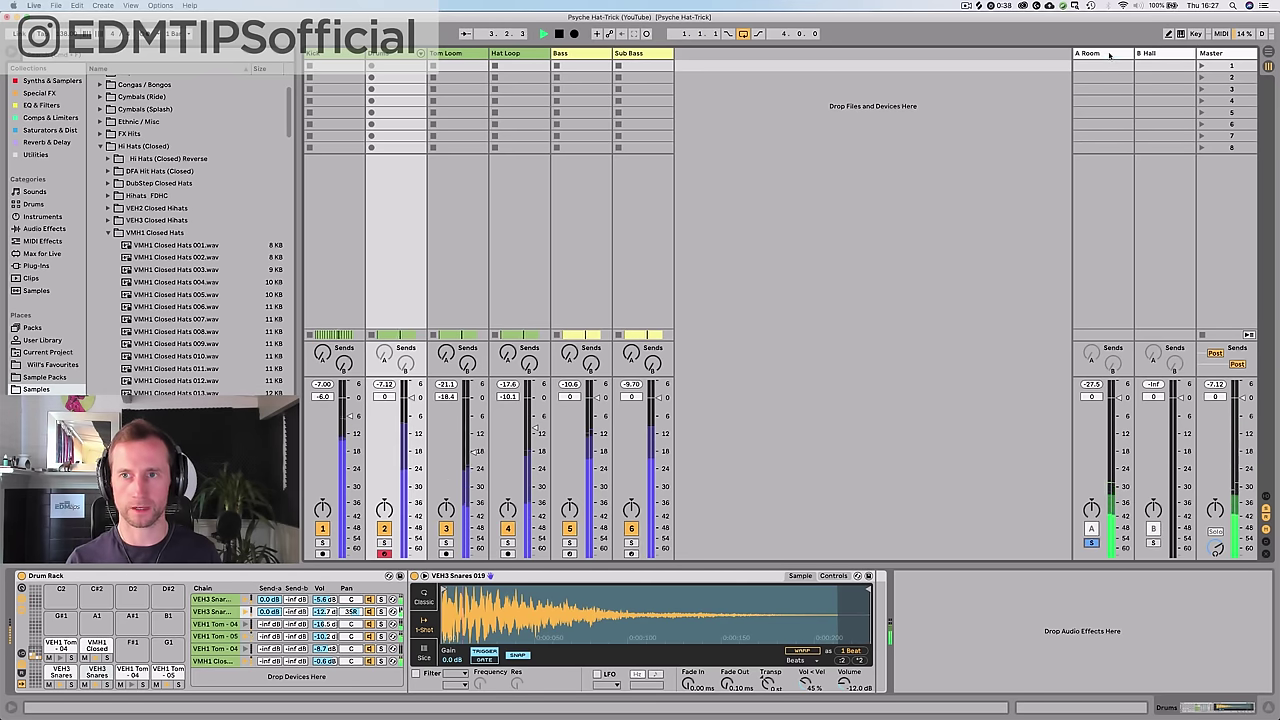
pyautogui.click(1092, 543)
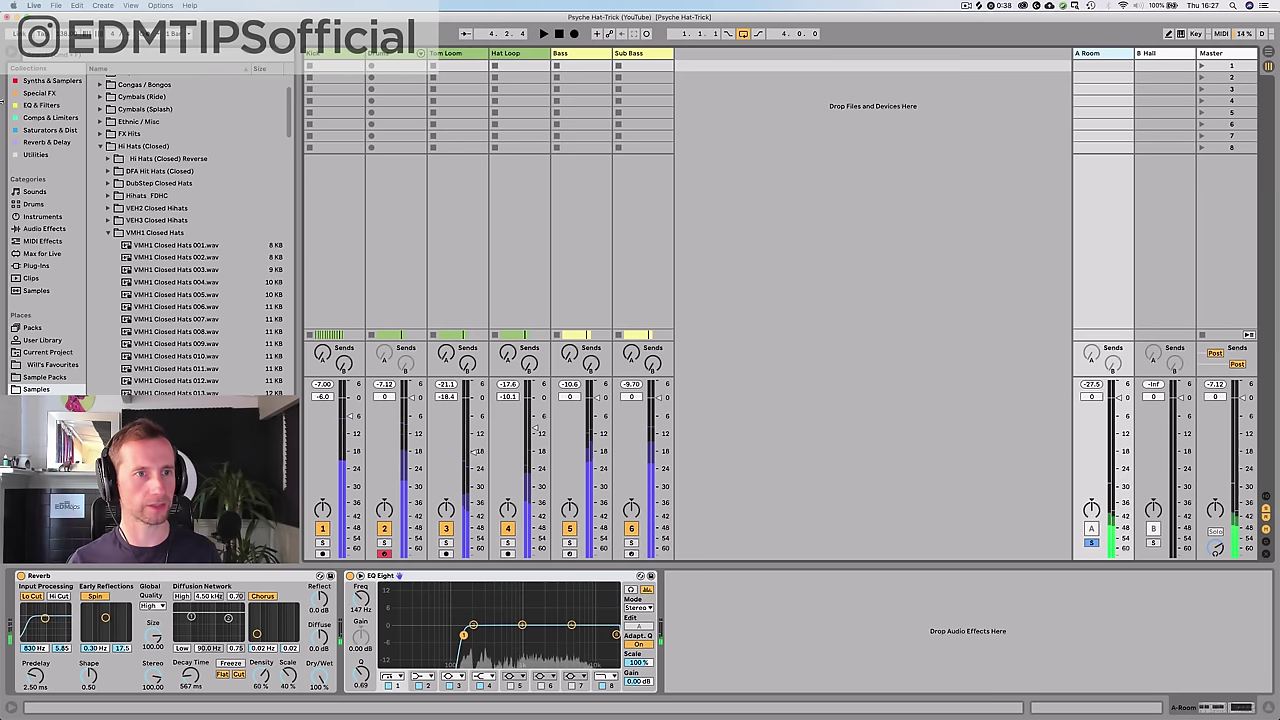
# - Stop playback and insert a Utility with 10.0 dB gain between Reverb and EQ Eight on the A Room return
pyautogui.press('space')
pyautogui.click(35, 154)
pyautogui.click(120, 105)
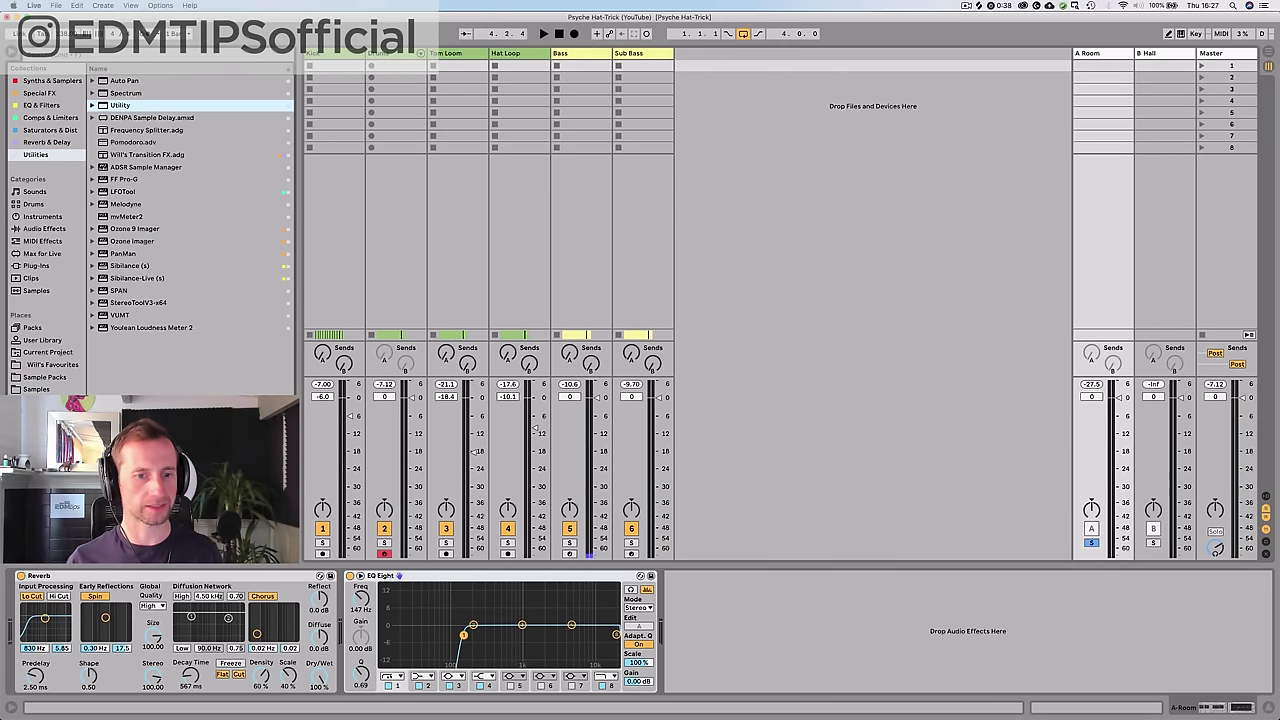
pyautogui.moveTo(348, 650); pyautogui.dragTo(346, 648)
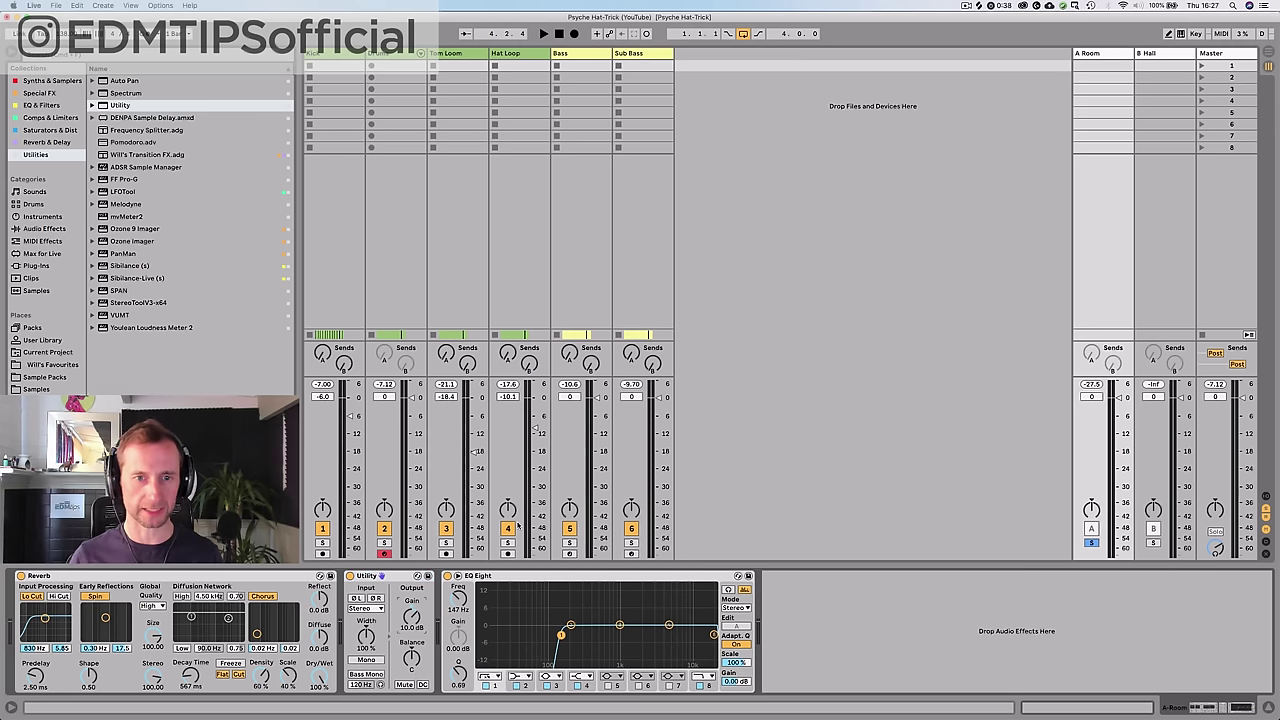
pyautogui.hotkey('shift', 'Tab')
pyautogui.hotkey('shift', 'Tab')
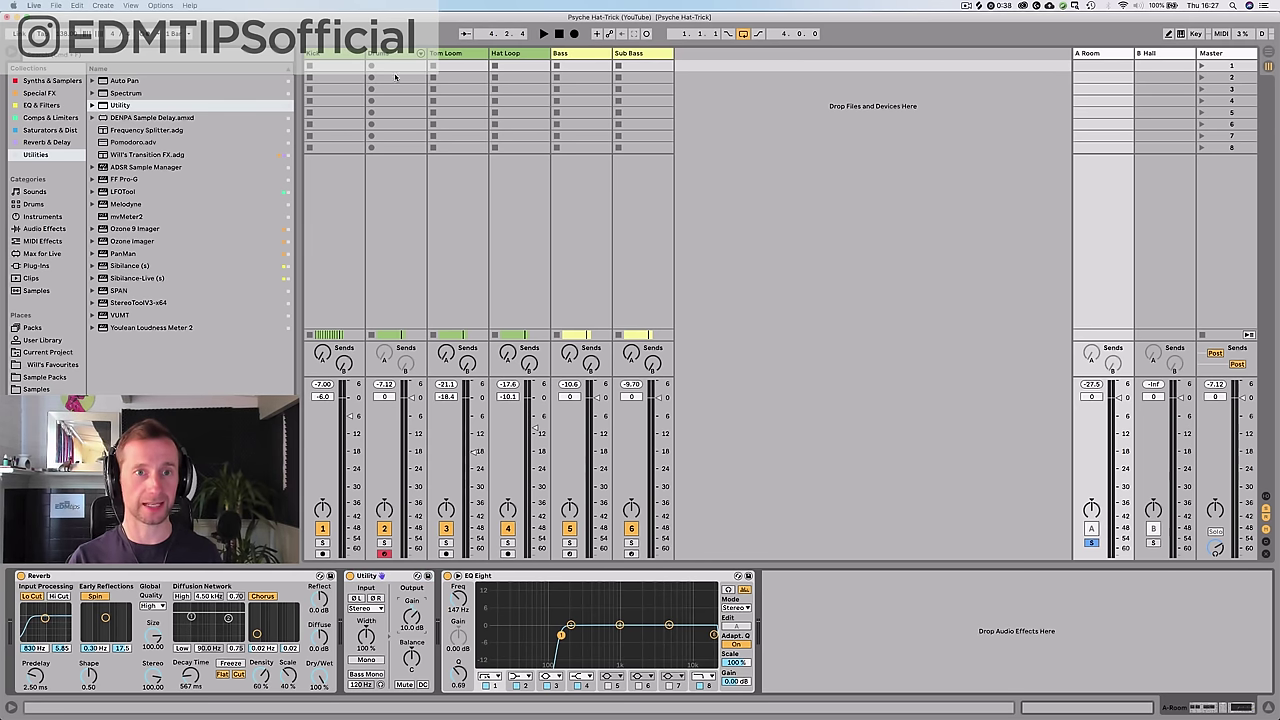
# - Reset Send-a to -inf dB on both VEH3 Snares chains and play the full groove with the A Room solo off
pyautogui.click(368, 122)
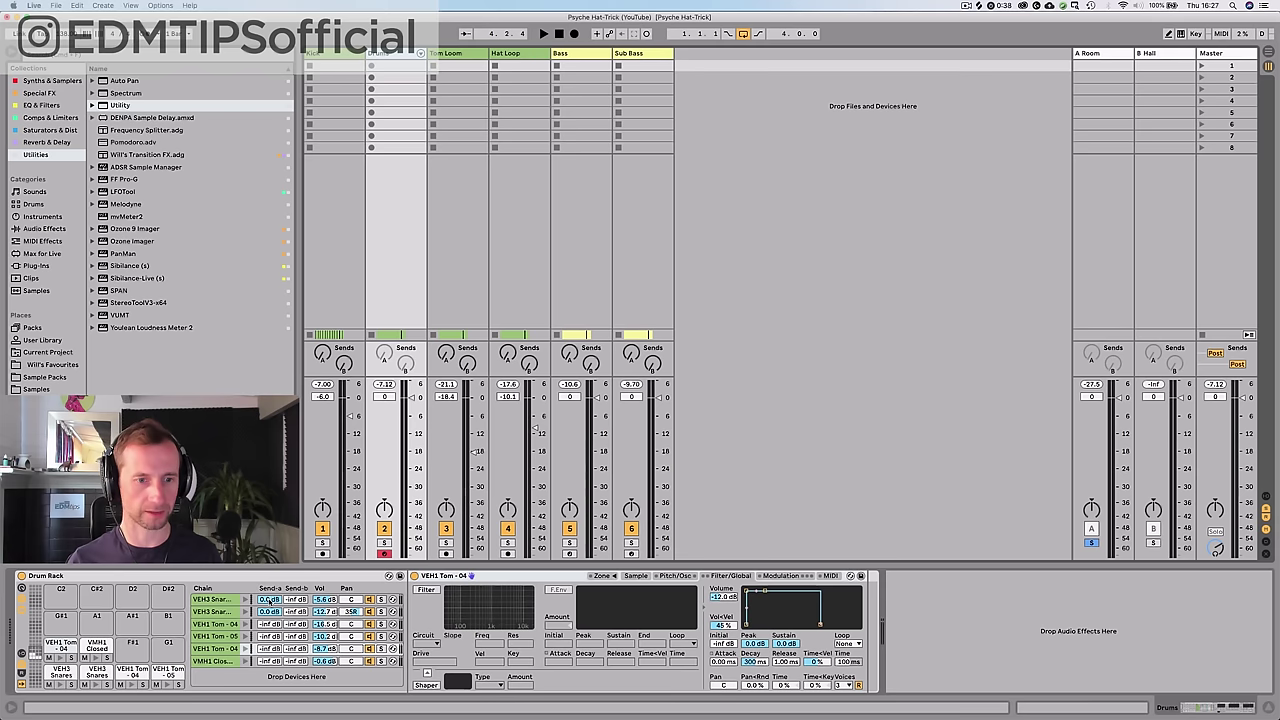
pyautogui.moveTo(268, 599); pyautogui.dragTo(268, 612)
pyautogui.click(268, 611)
pyautogui.press('space')
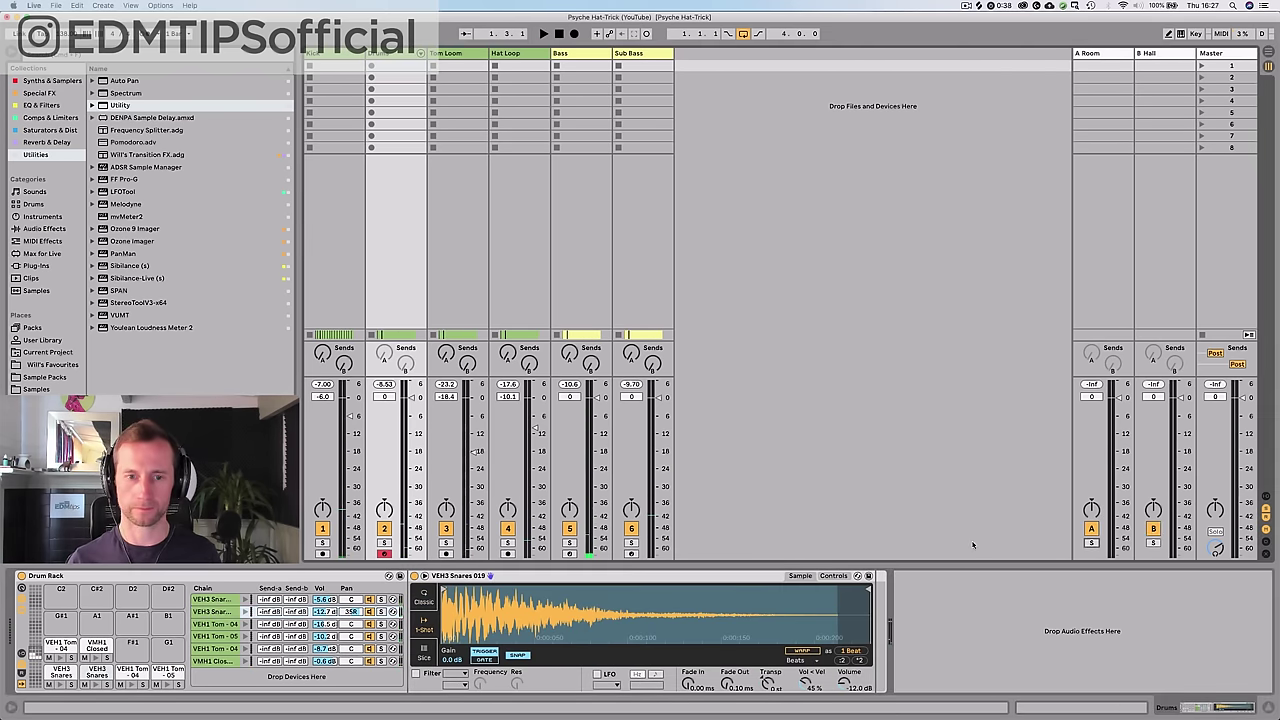
# - Play the groove and raise Send-a to -6.0 dB on the first VEH3 Snares chain and -9.7 dB on the second
pyautogui.press('space')
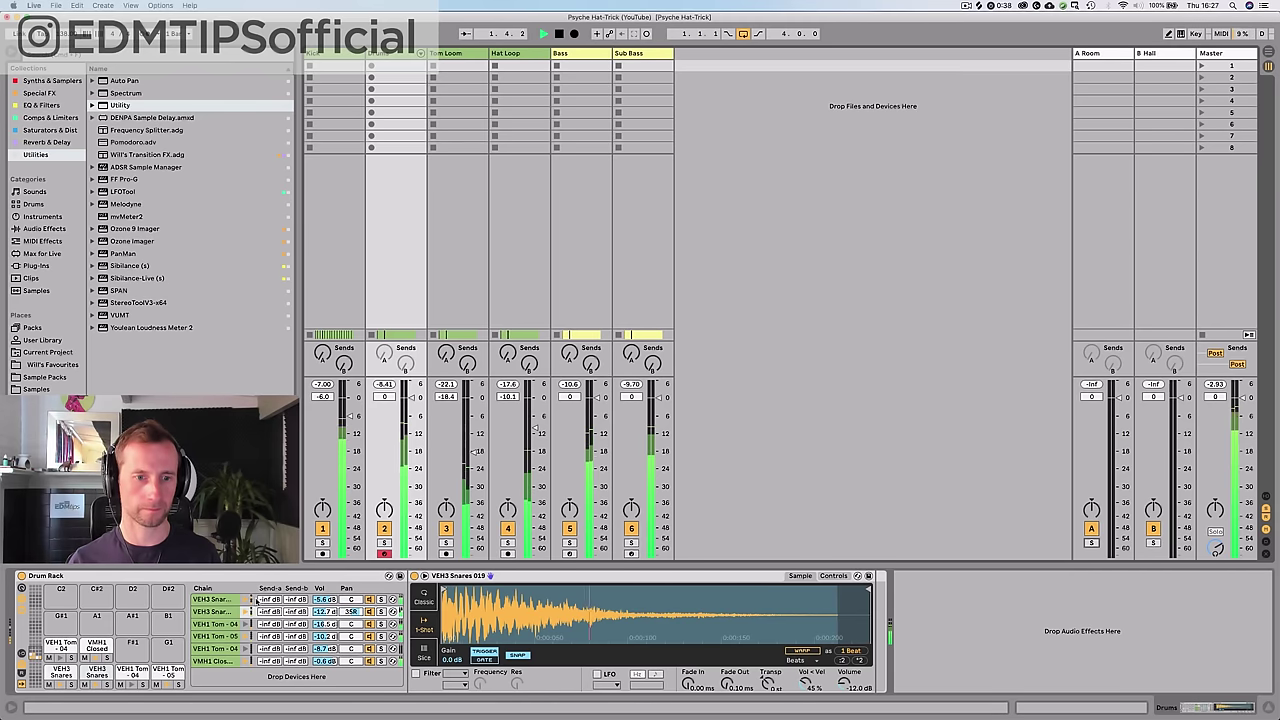
pyautogui.moveTo(262, 600); pyautogui.dragTo(262, 544)
pyautogui.moveTo(268, 611)
pyautogui.mouseDown()
pyautogui.moveTo(268, 550)
pyautogui.moveTo(269, 592)
pyautogui.mouseUp()
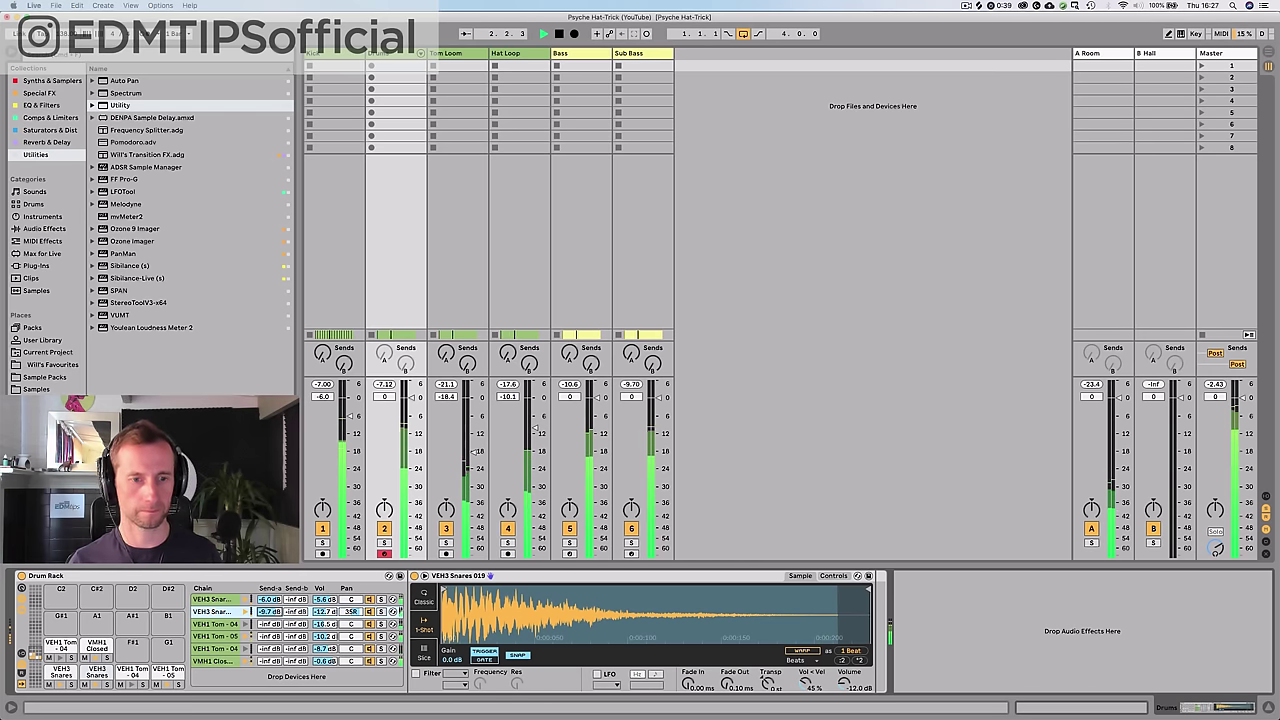
# - Set Send-a to -inf dB on the first VEH3 Snares chain and -13.0 dB on the second, checking them in playback
pyautogui.moveTo(269, 600); pyautogui.dragTo(269, 650)
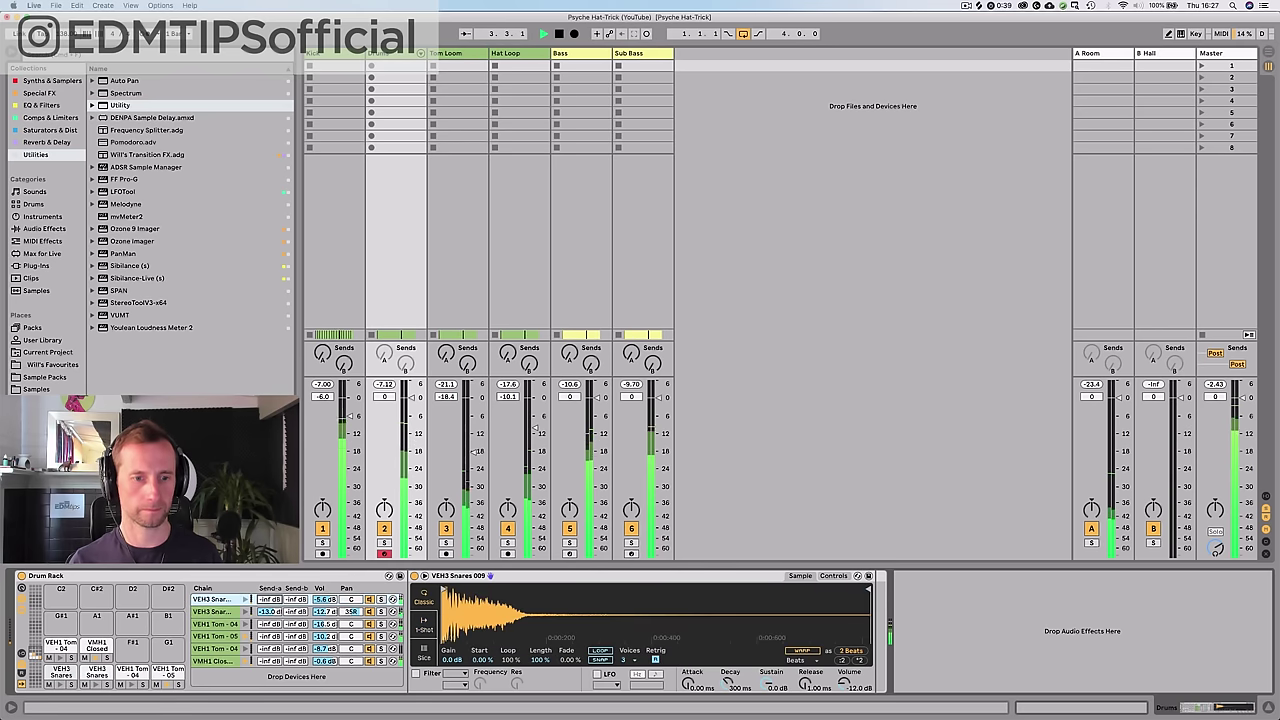
pyautogui.press('super+z')
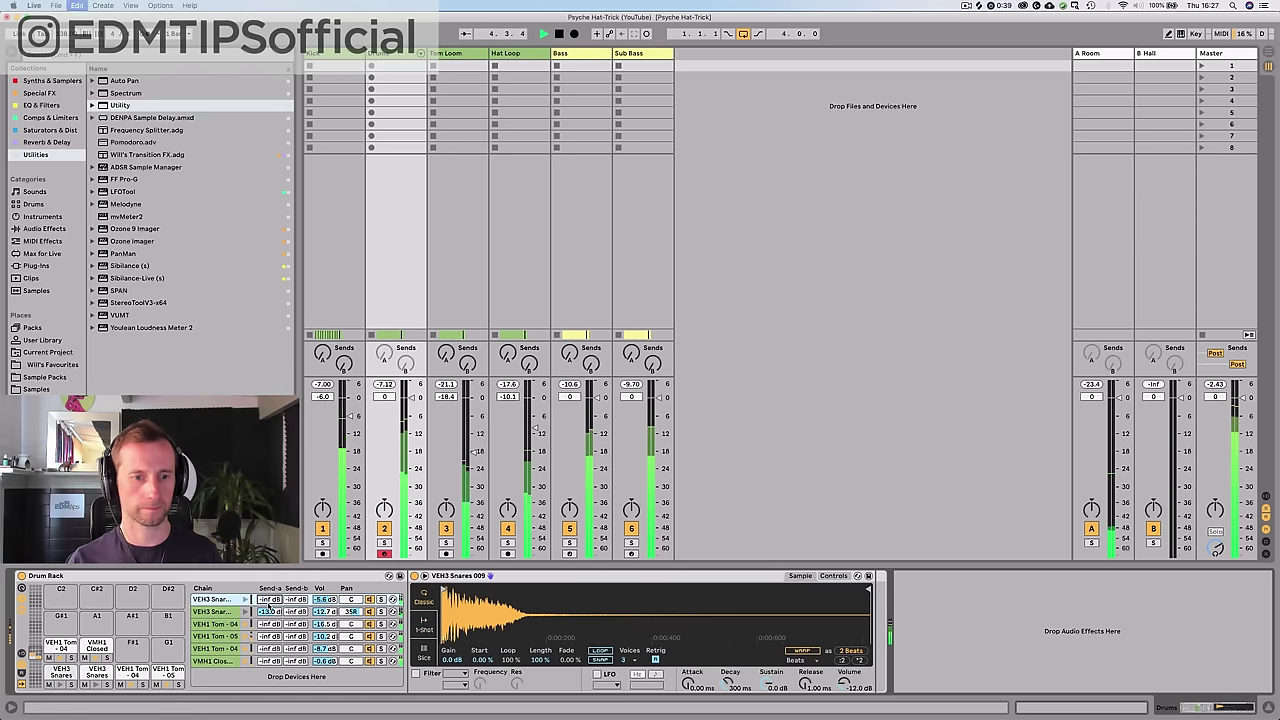
pyautogui.press('space')
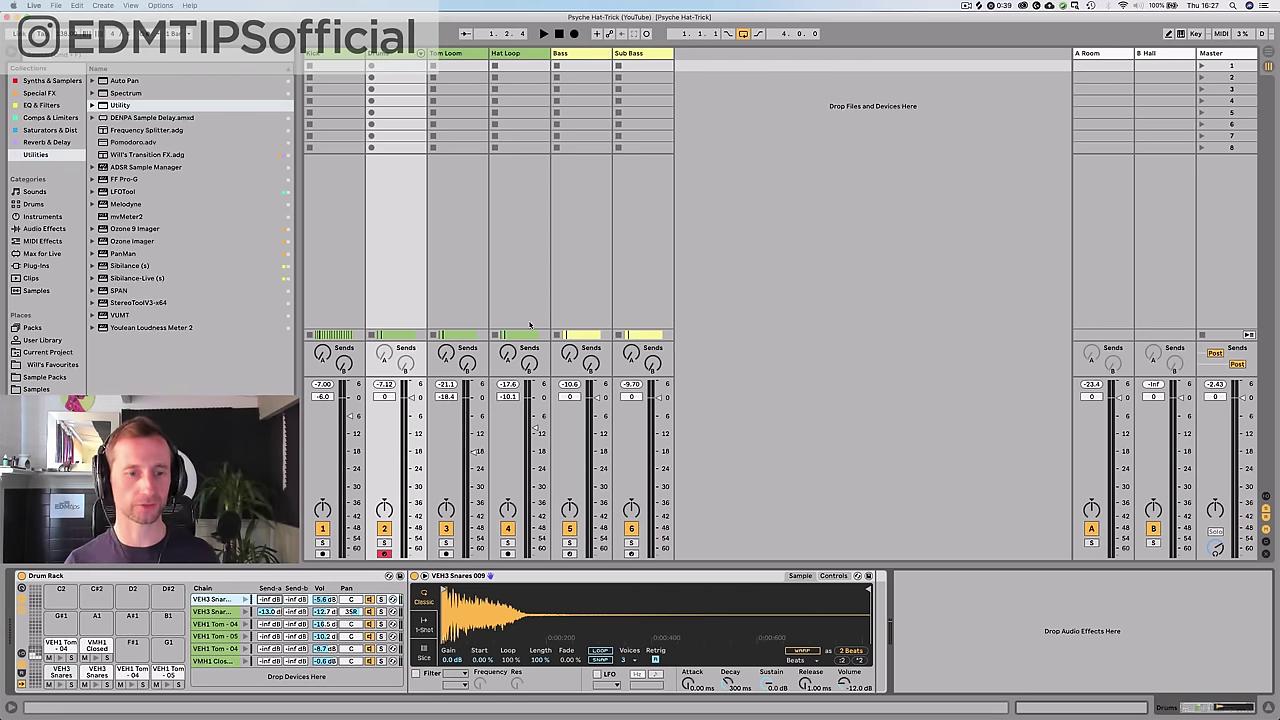
pyautogui.press('space')
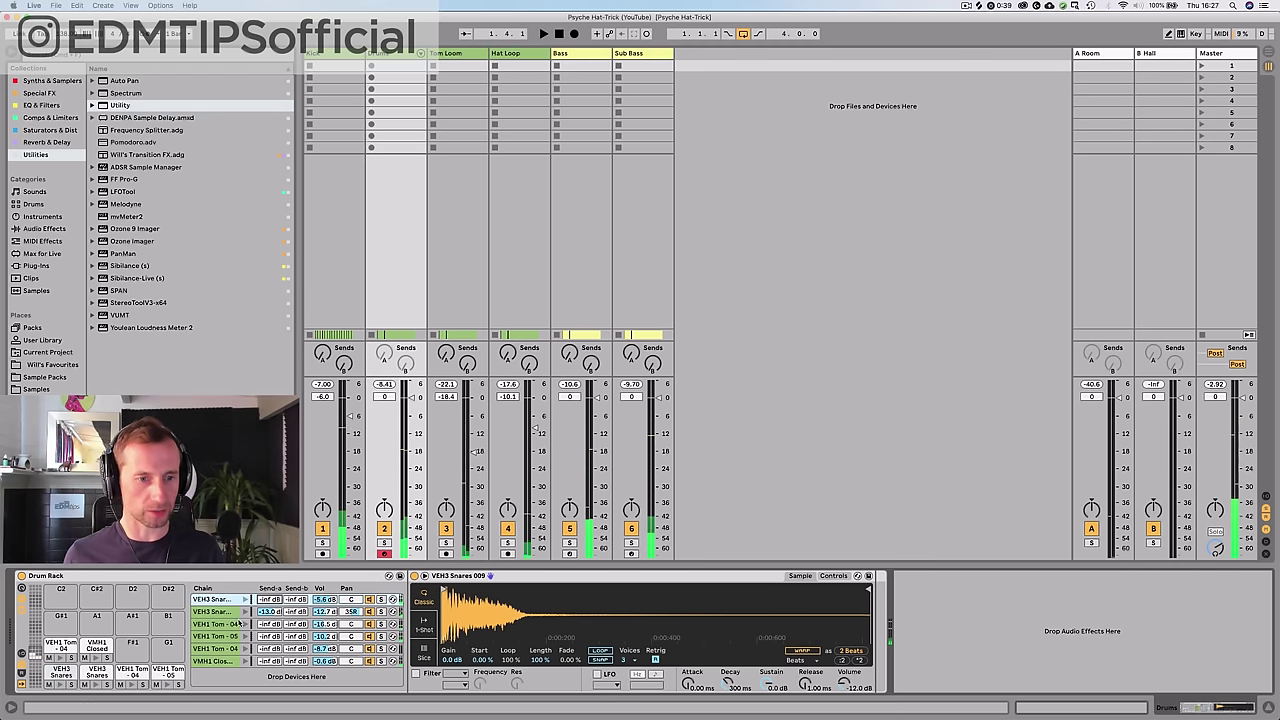
pyautogui.click(236, 623)
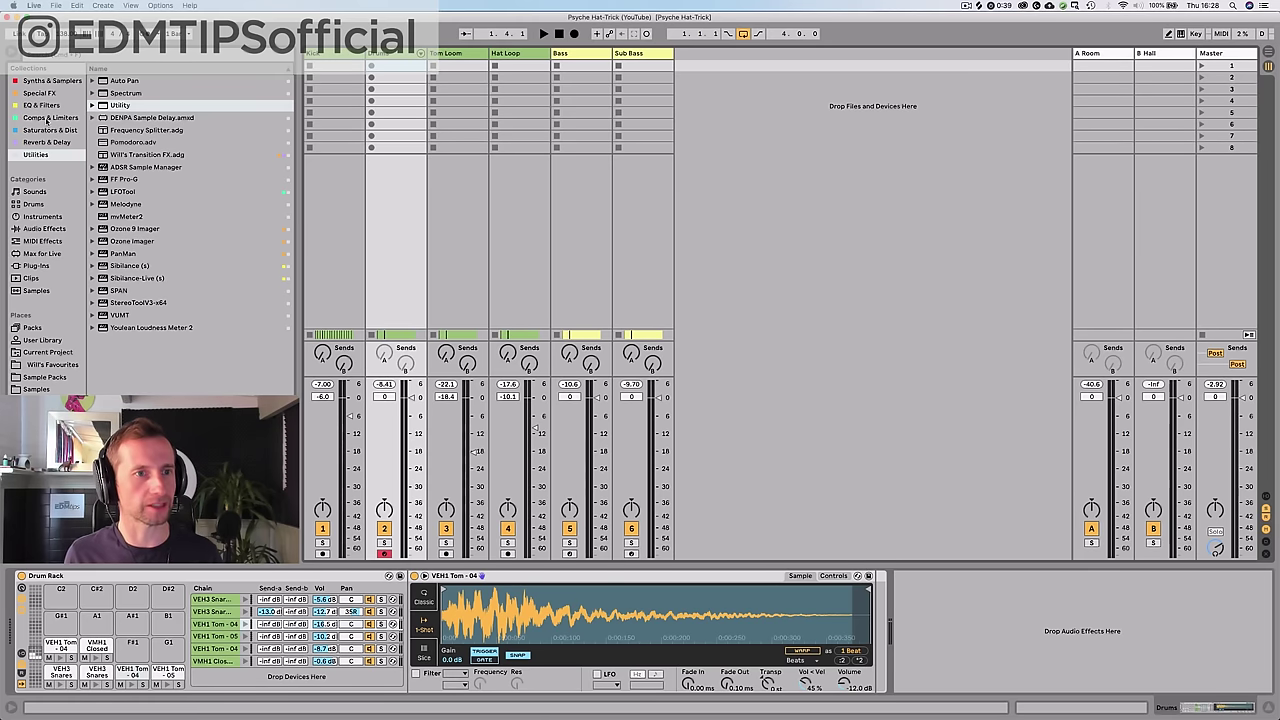
pyautogui.click(33, 205)
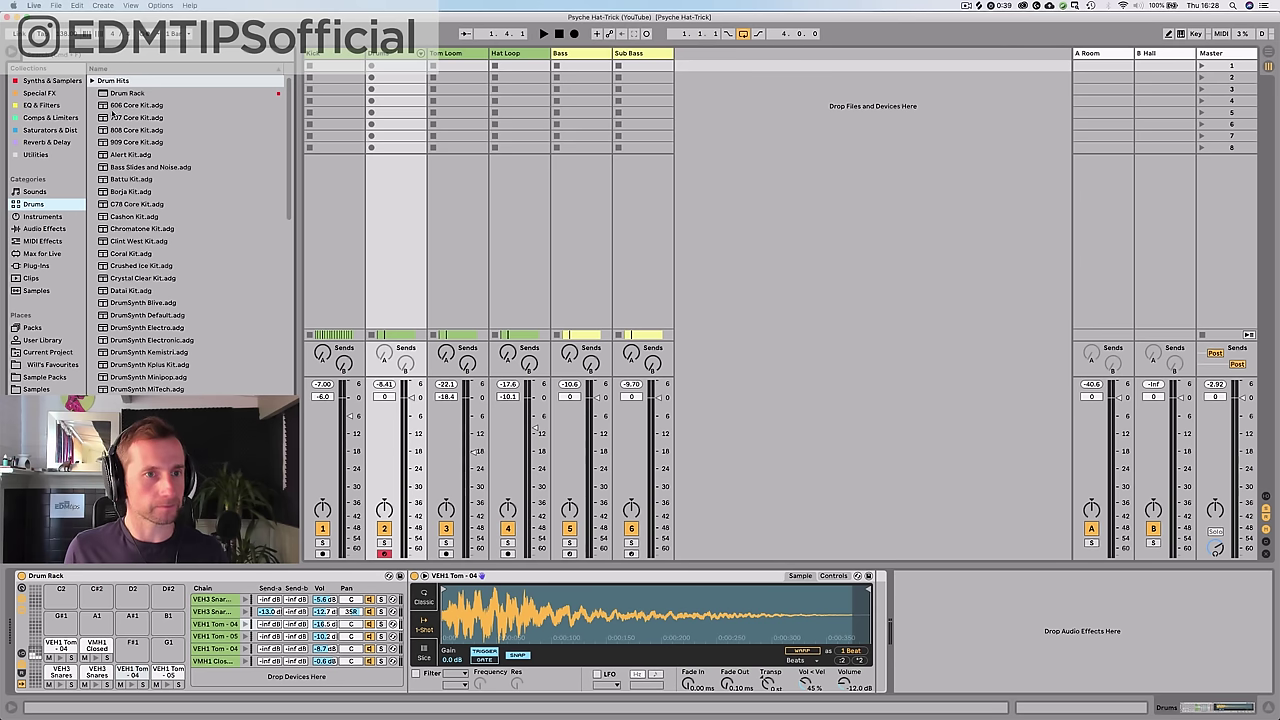
pyautogui.click(91, 80)
pyautogui.click(91, 80)
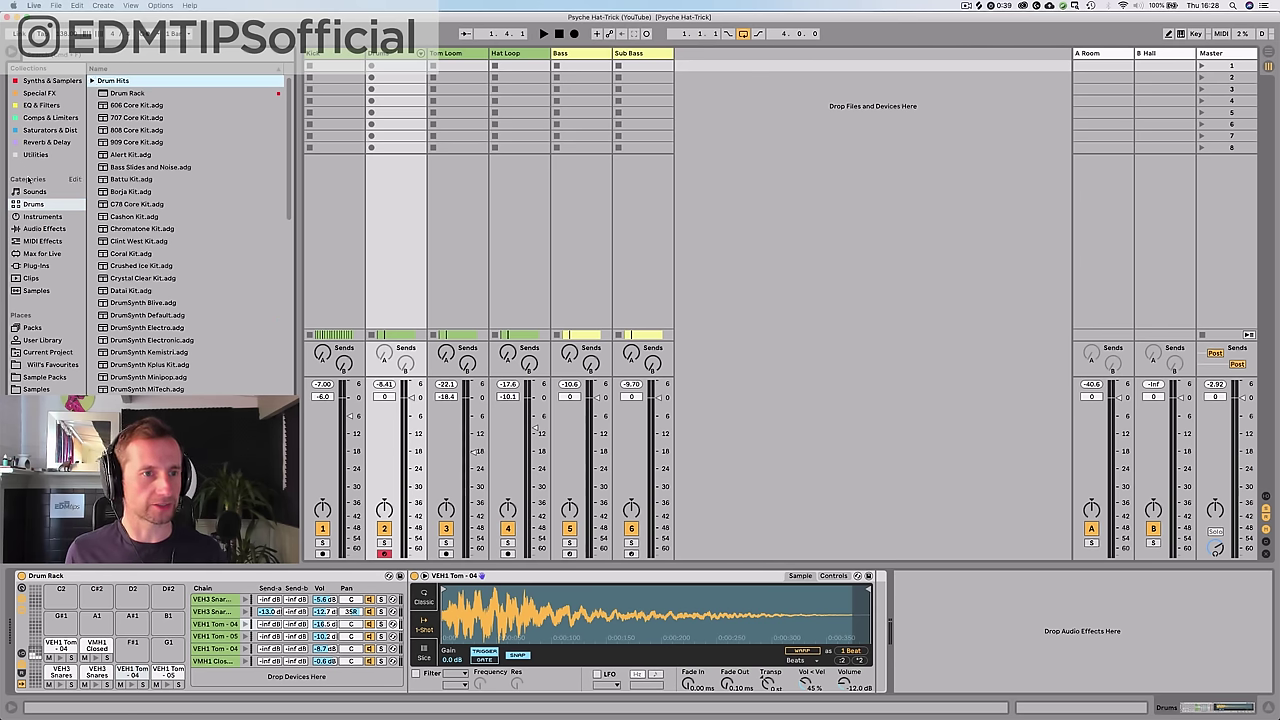
# - In the Samples location, collapse the closed hi-hat folders and open the Hi Hats (Open) folder under Drum Hits
pyautogui.click(42, 390)
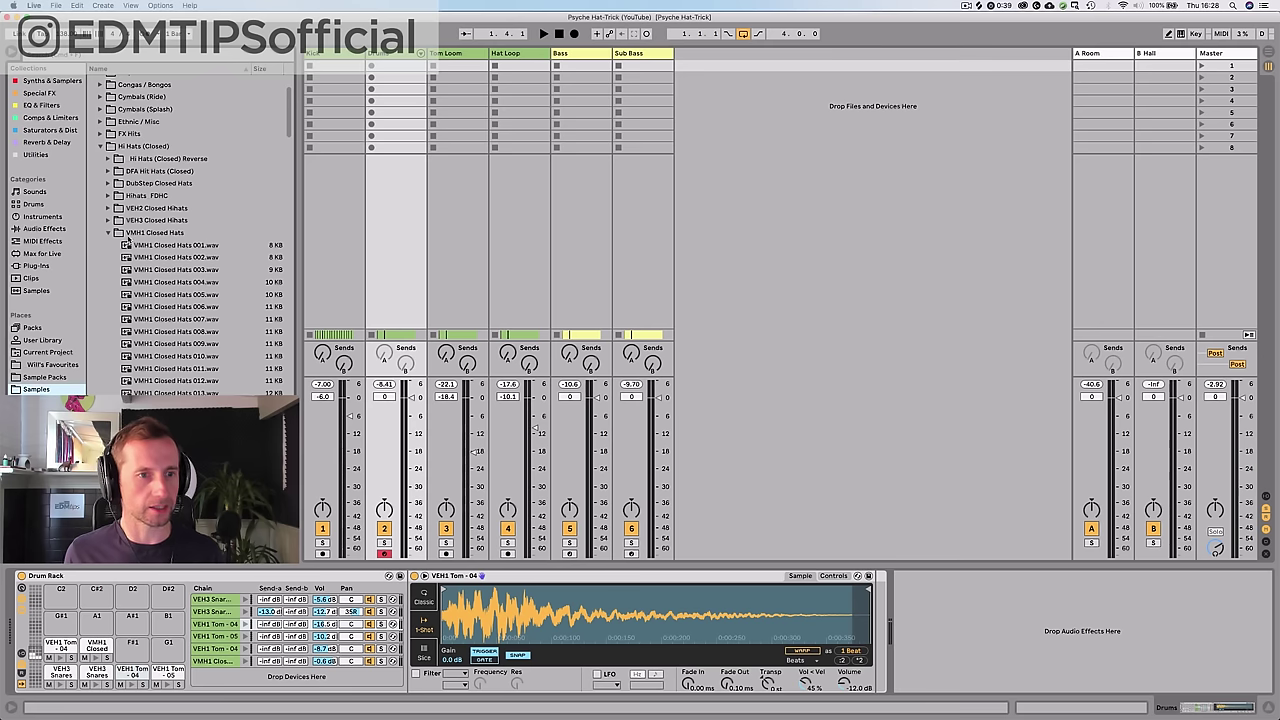
pyautogui.click(108, 233)
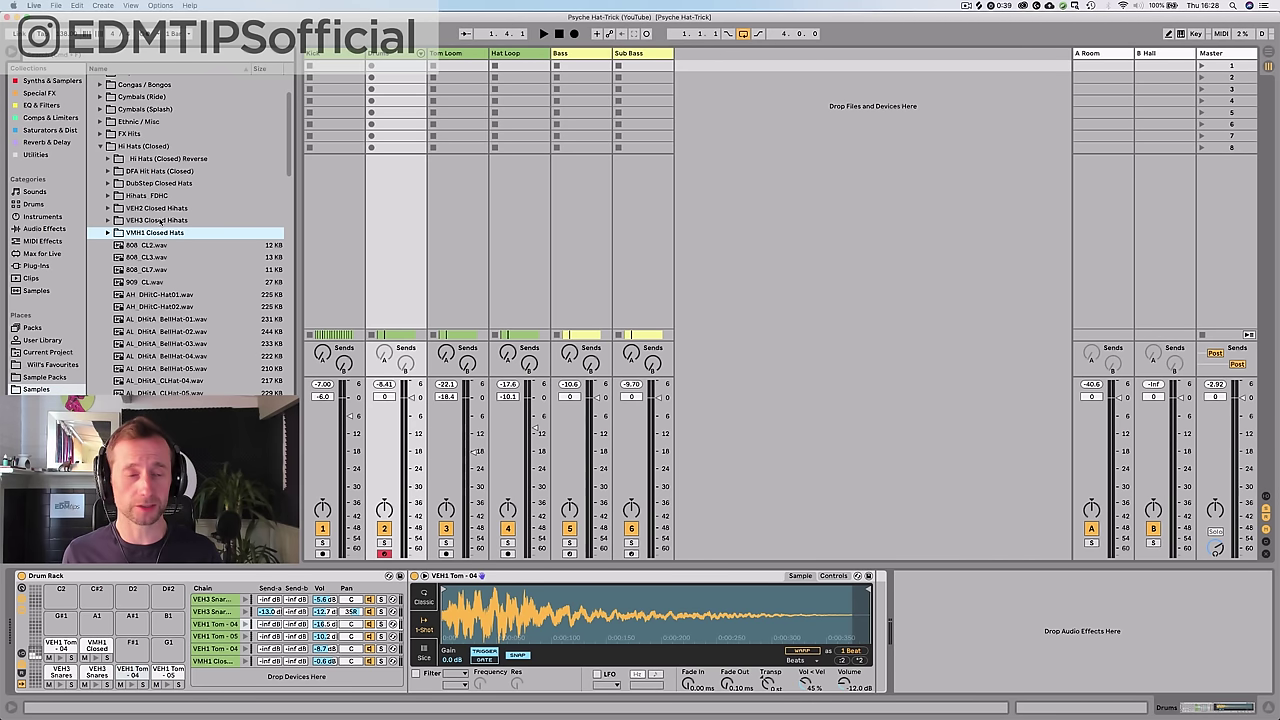
pyautogui.press('Up')
pyautogui.press('Up')
pyautogui.press('Right')
pyautogui.press('Left')
pyautogui.press('Left')
pyautogui.press('Left')
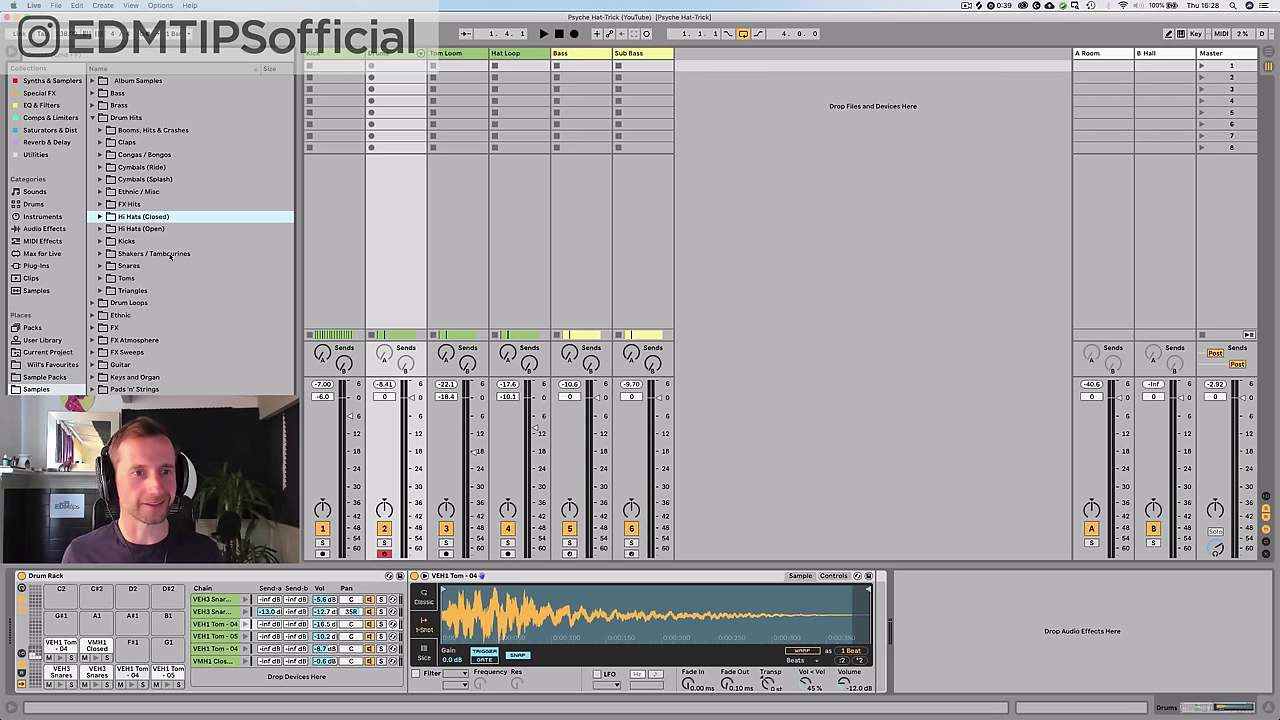
pyautogui.press('Down')
pyautogui.press('Right')
# - Audition the samples in the Hi Hats (Open) folder and add Basic_OpenHat03 to the Drum Rack's F#1 pad
pyautogui.click(148, 315)
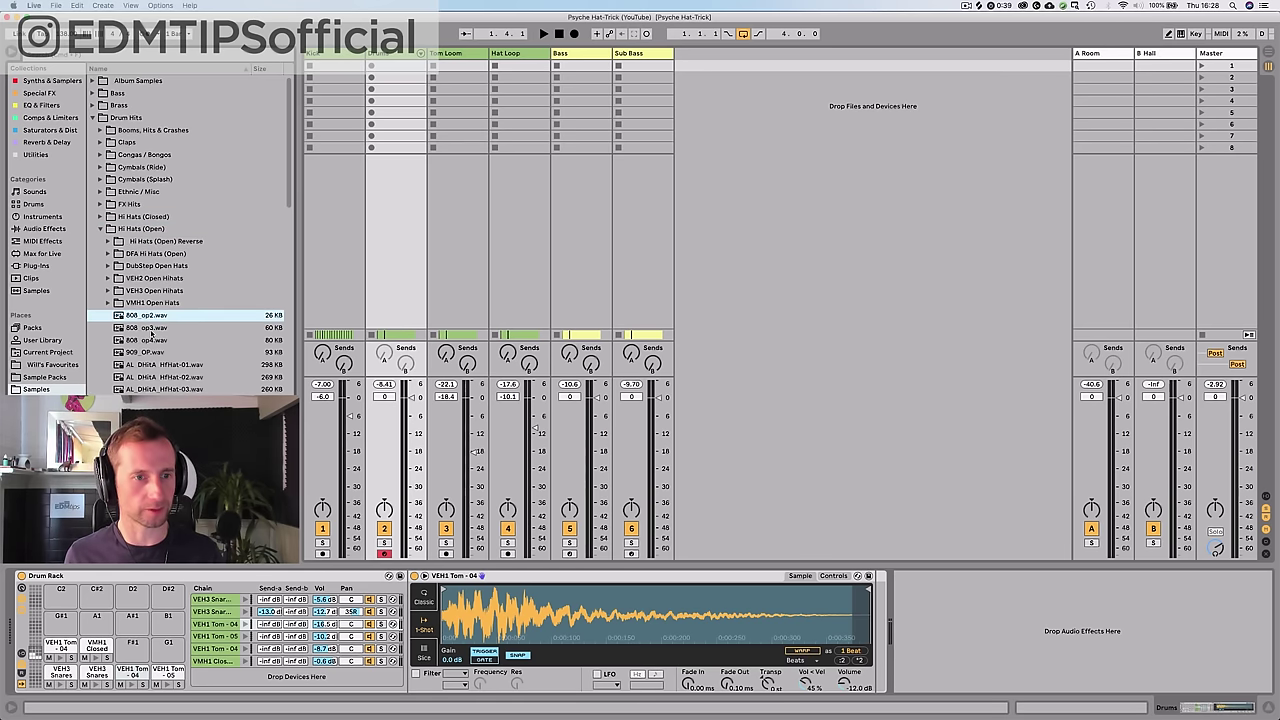
pyautogui.press('Down')
pyautogui.press('Down')
pyautogui.press('Down')
pyautogui.click(152, 329)
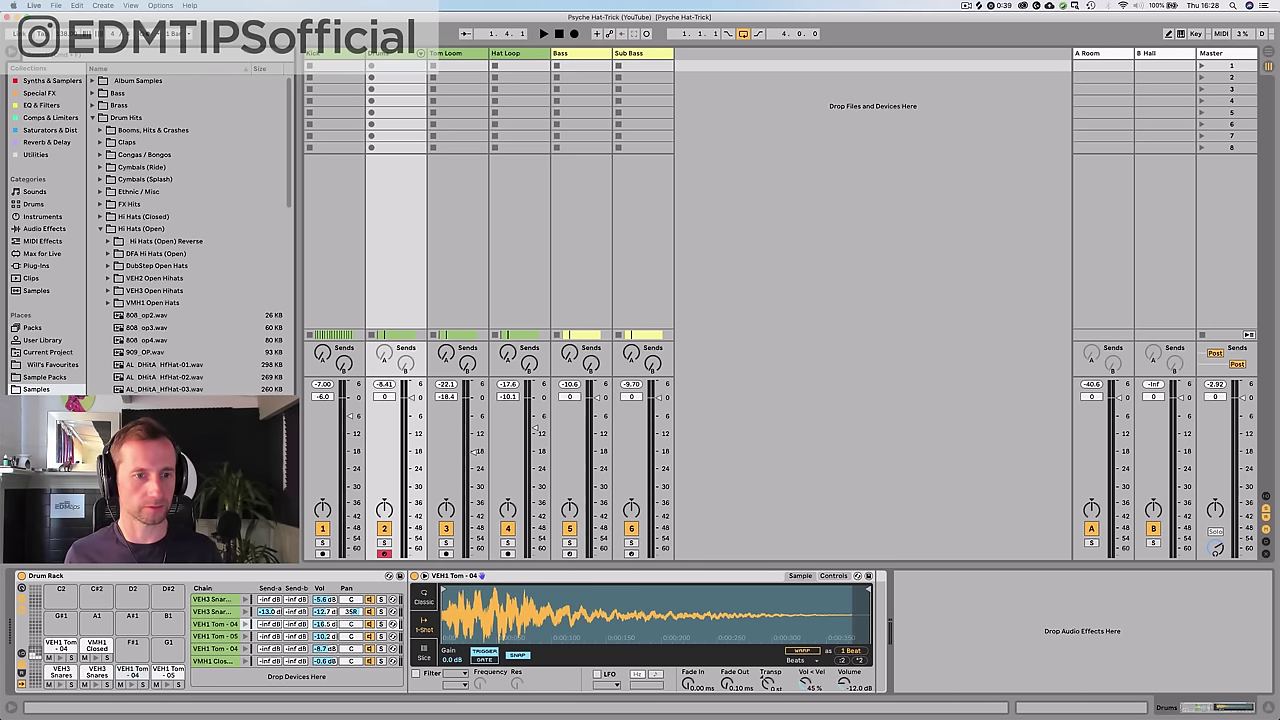
pyautogui.scroll(-3, 163, 384)
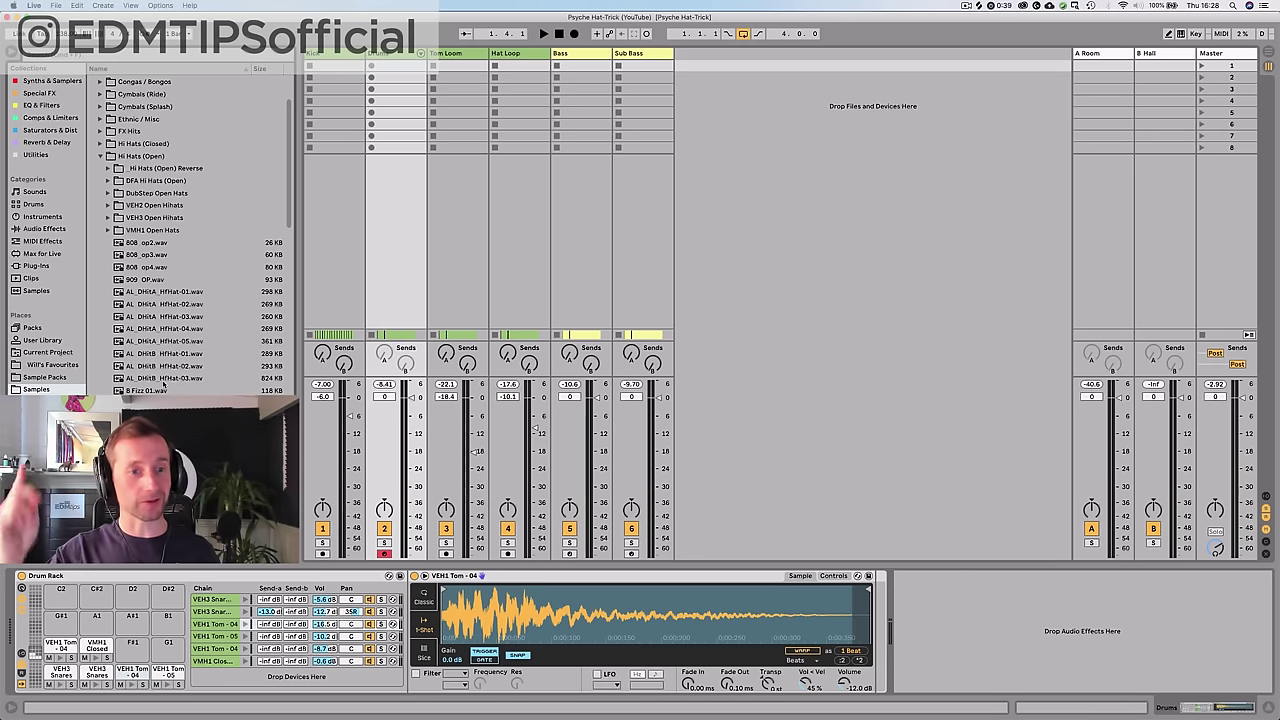
pyautogui.click(160, 342)
pyautogui.press('Up')
pyautogui.press('Up')
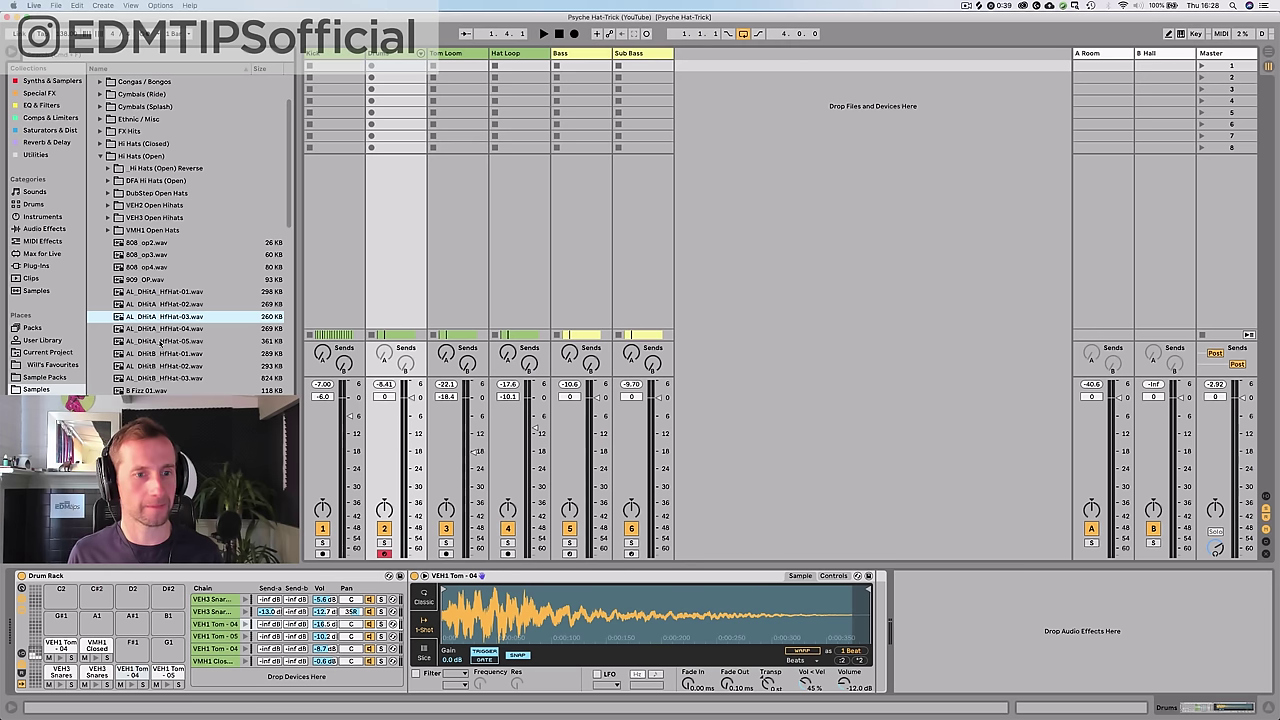
pyautogui.press('Up')
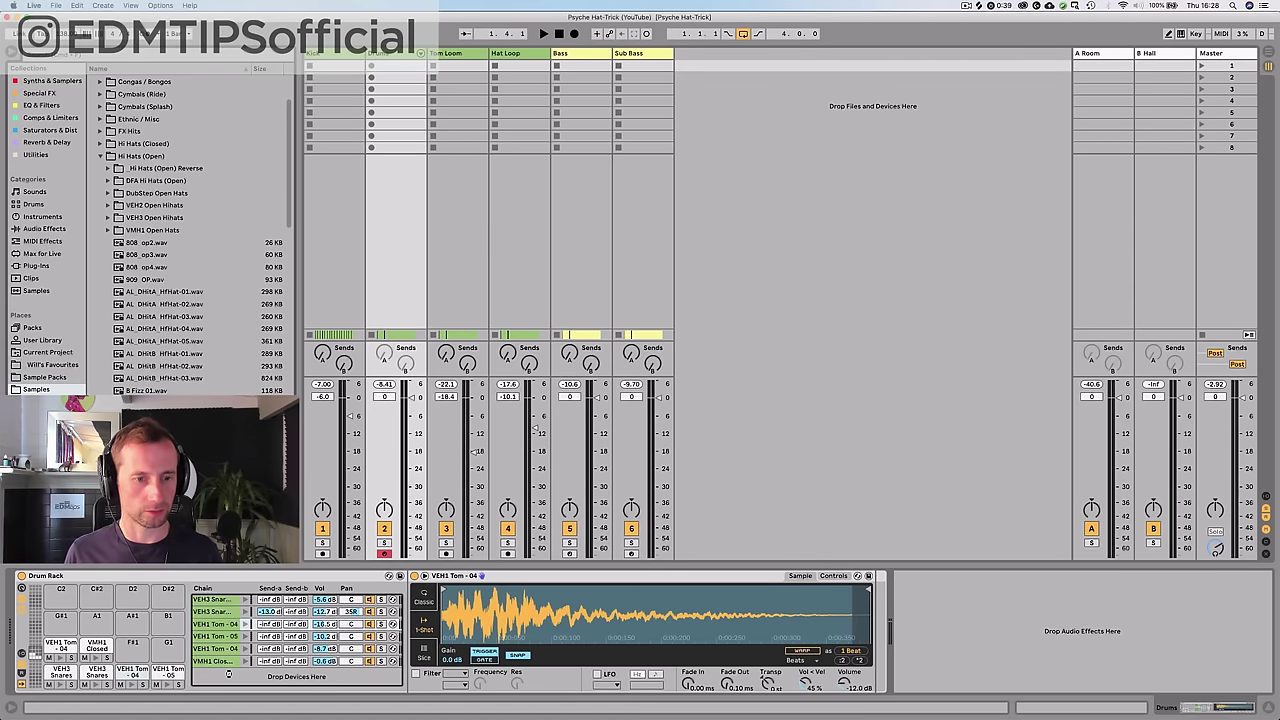
pyautogui.moveTo(228, 675); pyautogui.dragTo(229, 676)
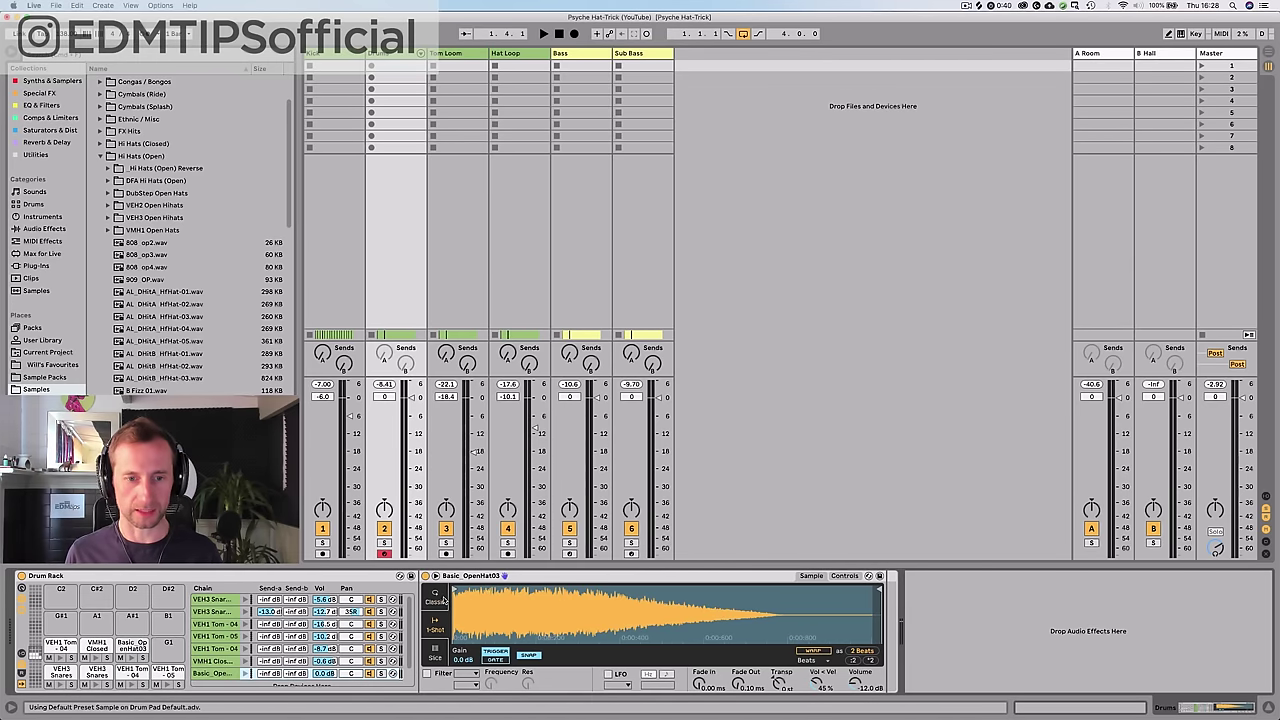
# - Switch the Basic_OpenHat03 Simpler to Classic mode with 1 voice and a release of 1.00 ms
pyautogui.click(440, 598)
pyautogui.click(636, 660)
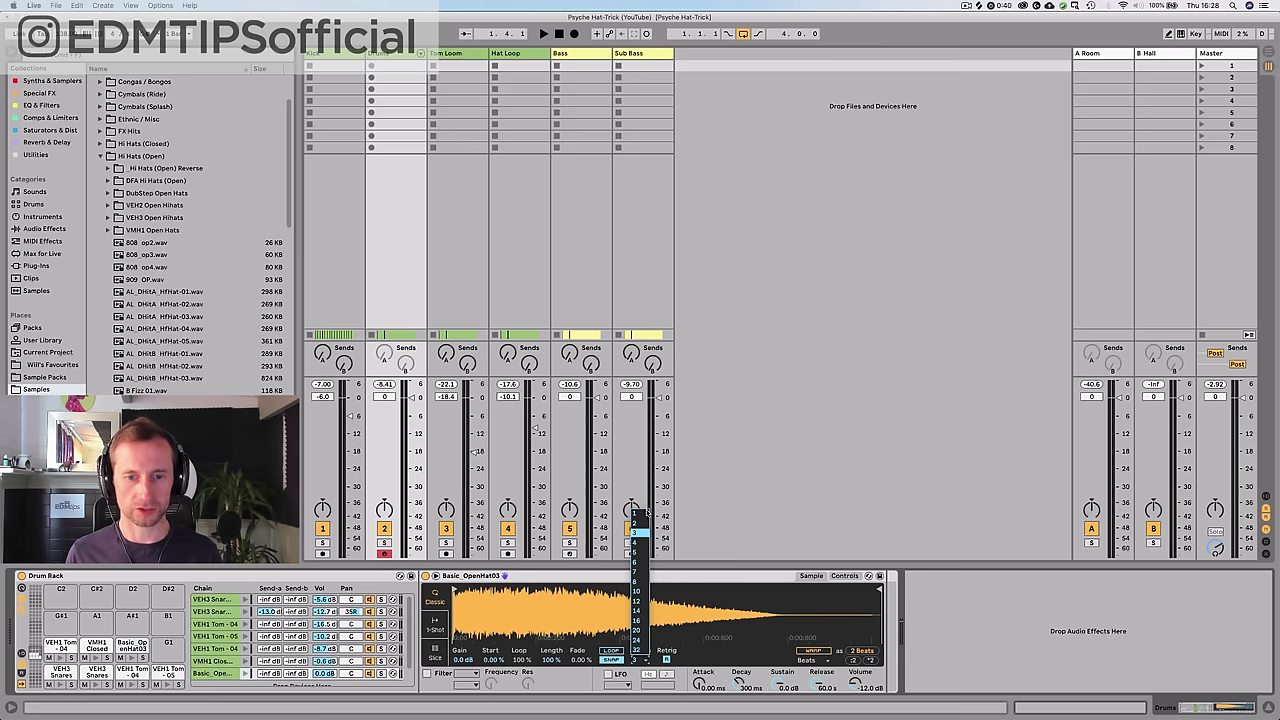
pyautogui.click(641, 514)
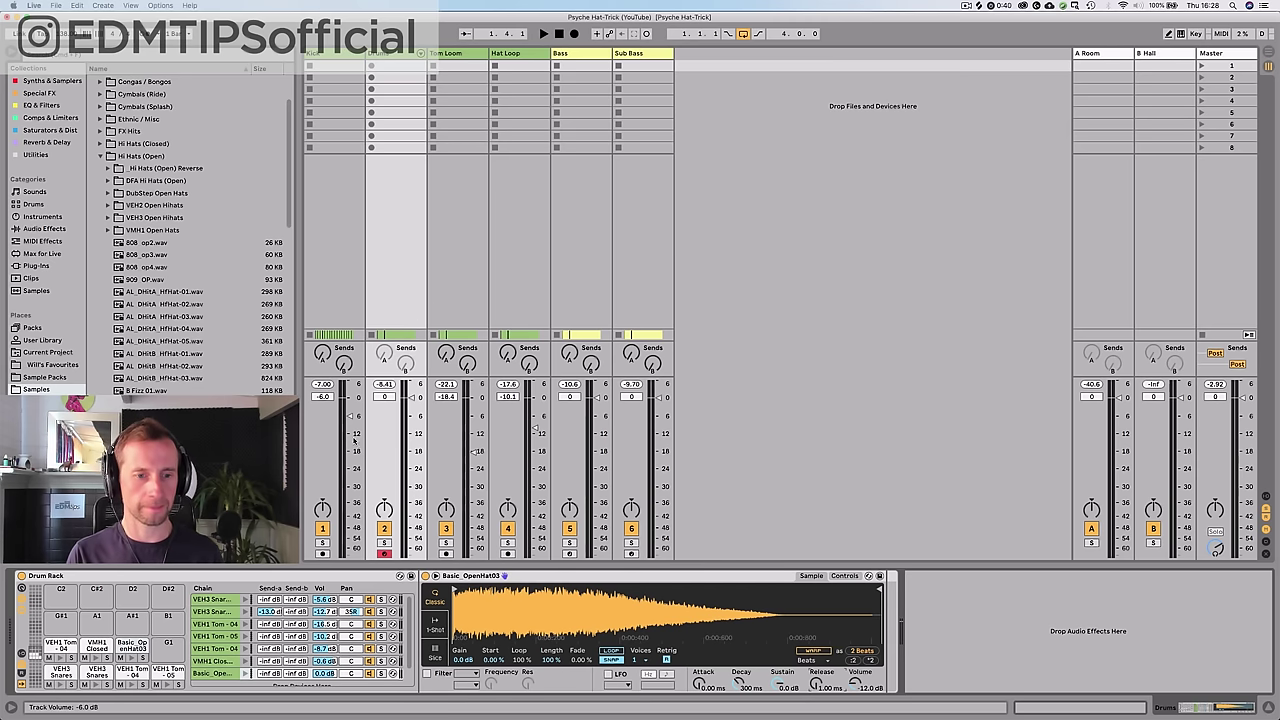
# - Open the Drums clip in the Arrangement and add Basic_OpenHat03 notes at 2.2.4 and 2.3.2
pyautogui.press('Tab')
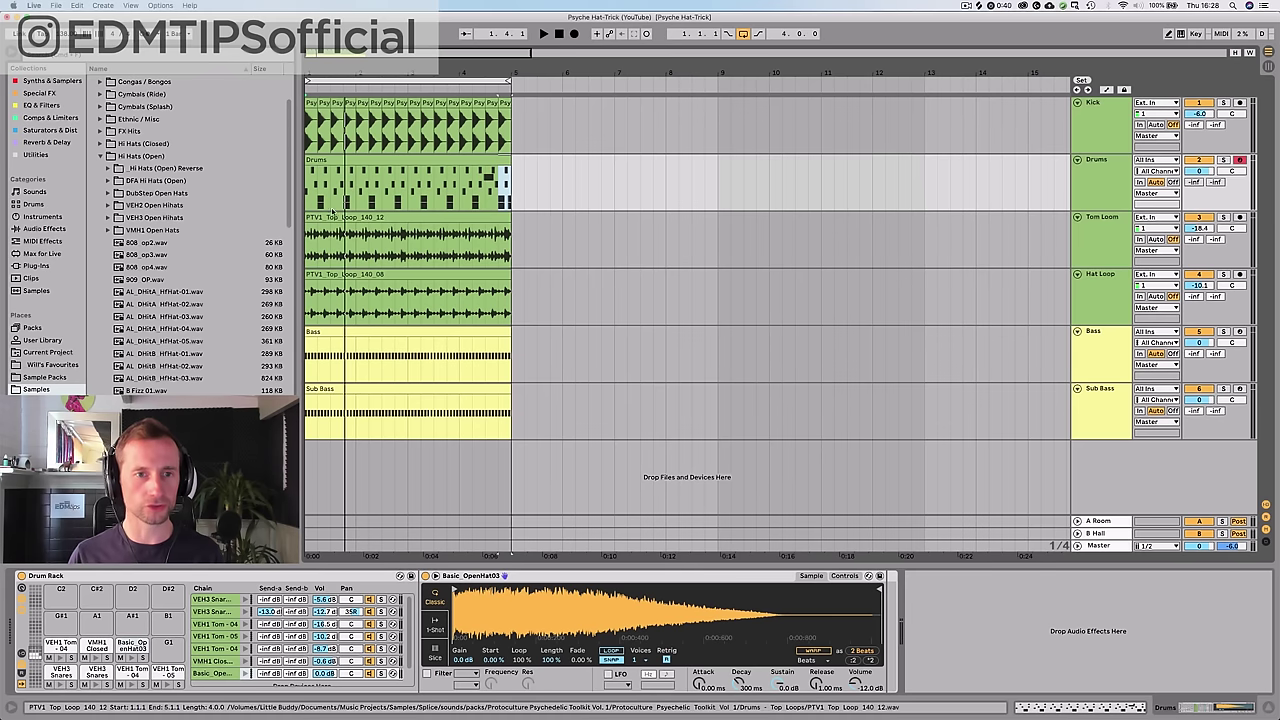
pyautogui.click(344, 160)
pyautogui.press('space')
pyautogui.doubleClick(344, 160)
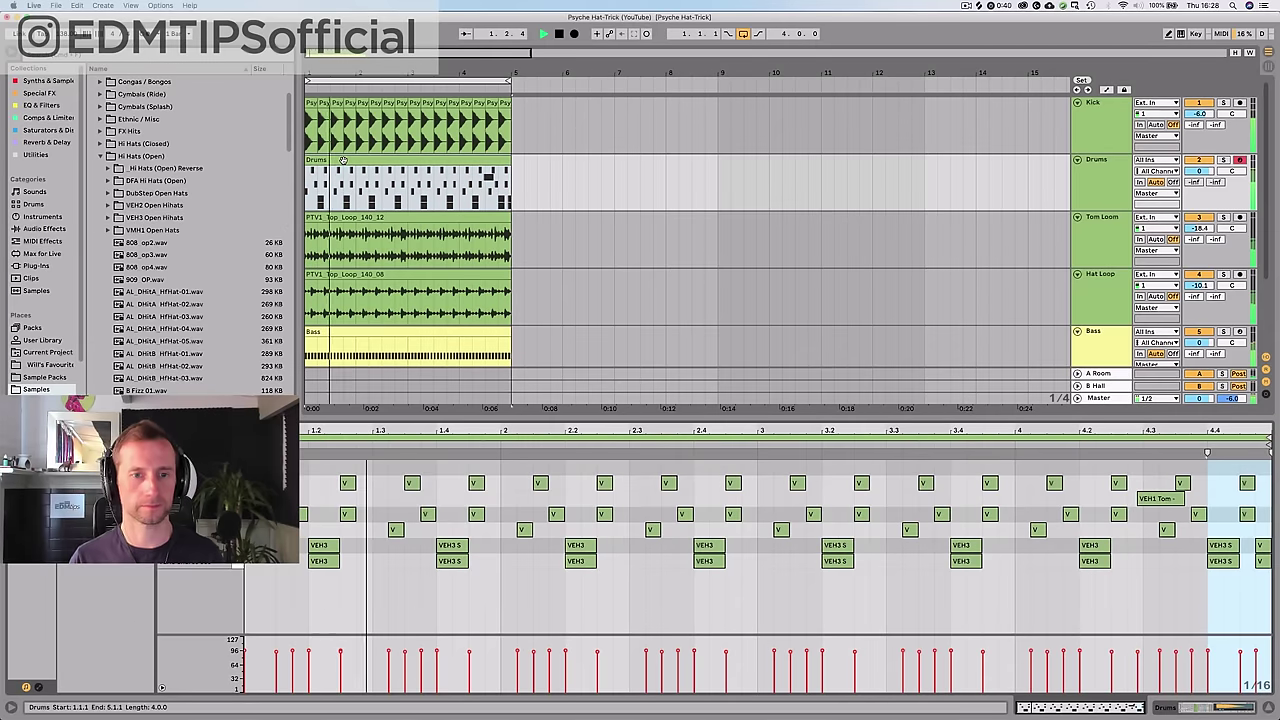
pyautogui.press('space')
pyautogui.doubleClick(617, 468)
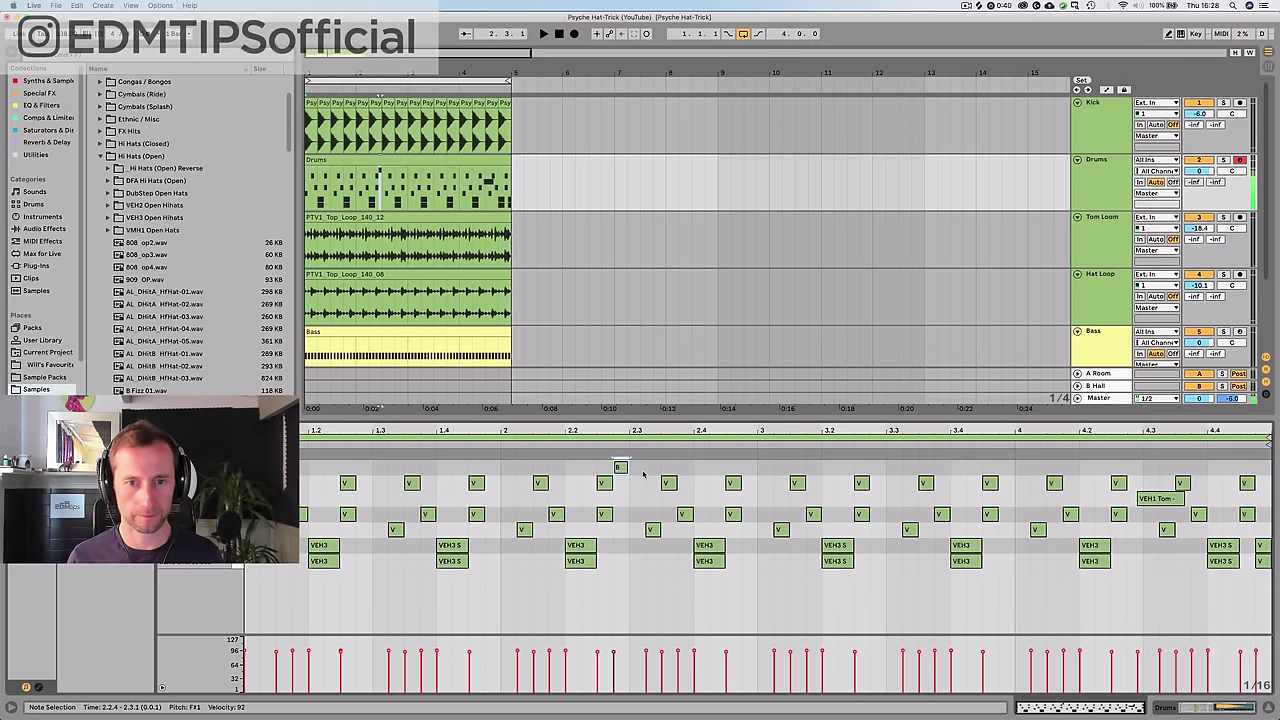
pyautogui.doubleClick(651, 468)
# - Lower the Basic_OpenHat03 chain volume to -20.0 dB while the groove plays
pyautogui.hotkey('shift', 'Tab')
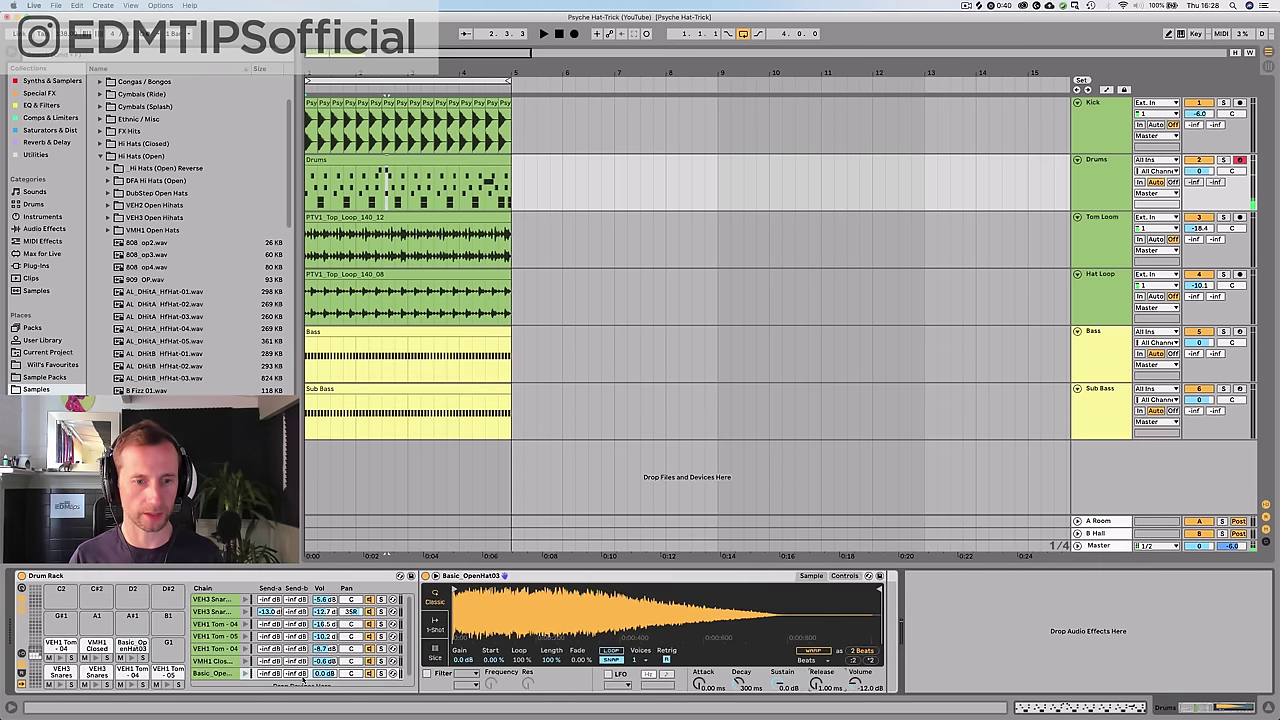
pyautogui.press('space')
pyautogui.moveTo(330, 675)
pyautogui.mouseDown()
pyautogui.moveTo(330, 715)
pyautogui.moveTo(330, 663)
pyautogui.mouseUp()
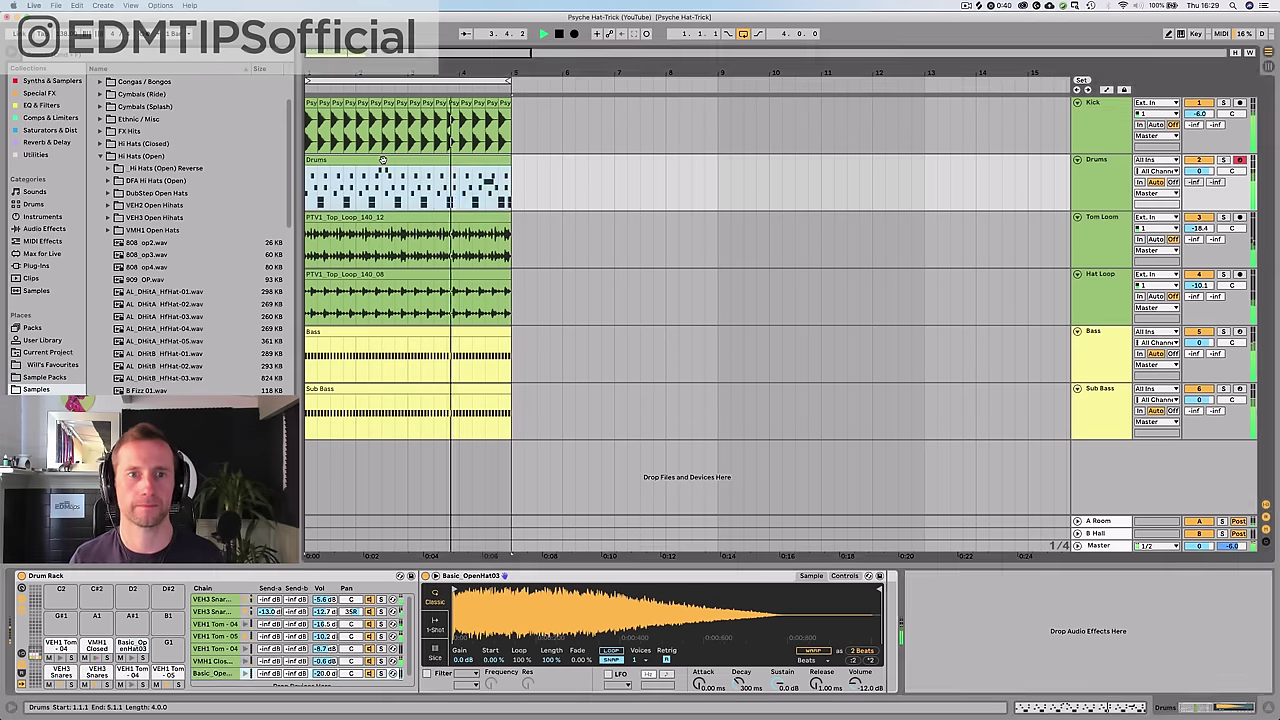
# - Add Basic_OpenHat03 notes at 4.2.4 and 4.3.2 in the Drums clip, check them in playback and lengthen the second one
pyautogui.hotkey('shift', 'Tab')
pyautogui.press('space')
pyautogui.doubleClick(1131, 468)
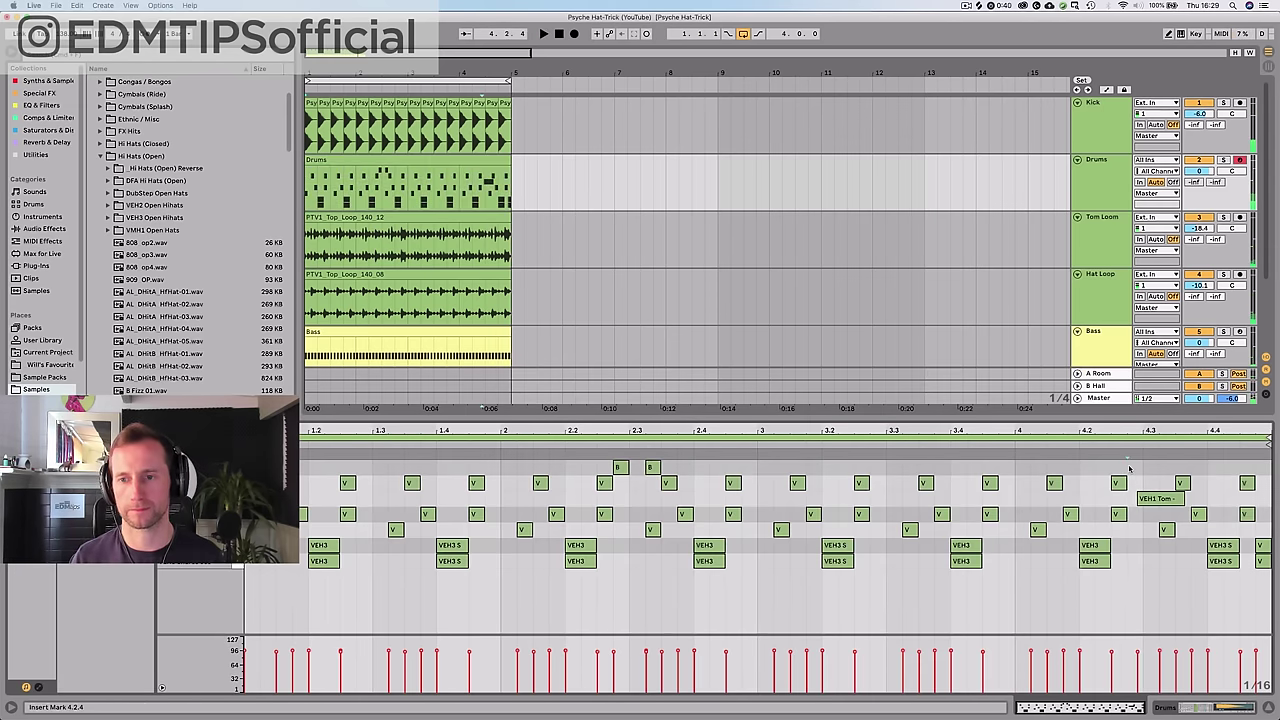
pyautogui.doubleClick(1164, 467)
pyautogui.press('space')
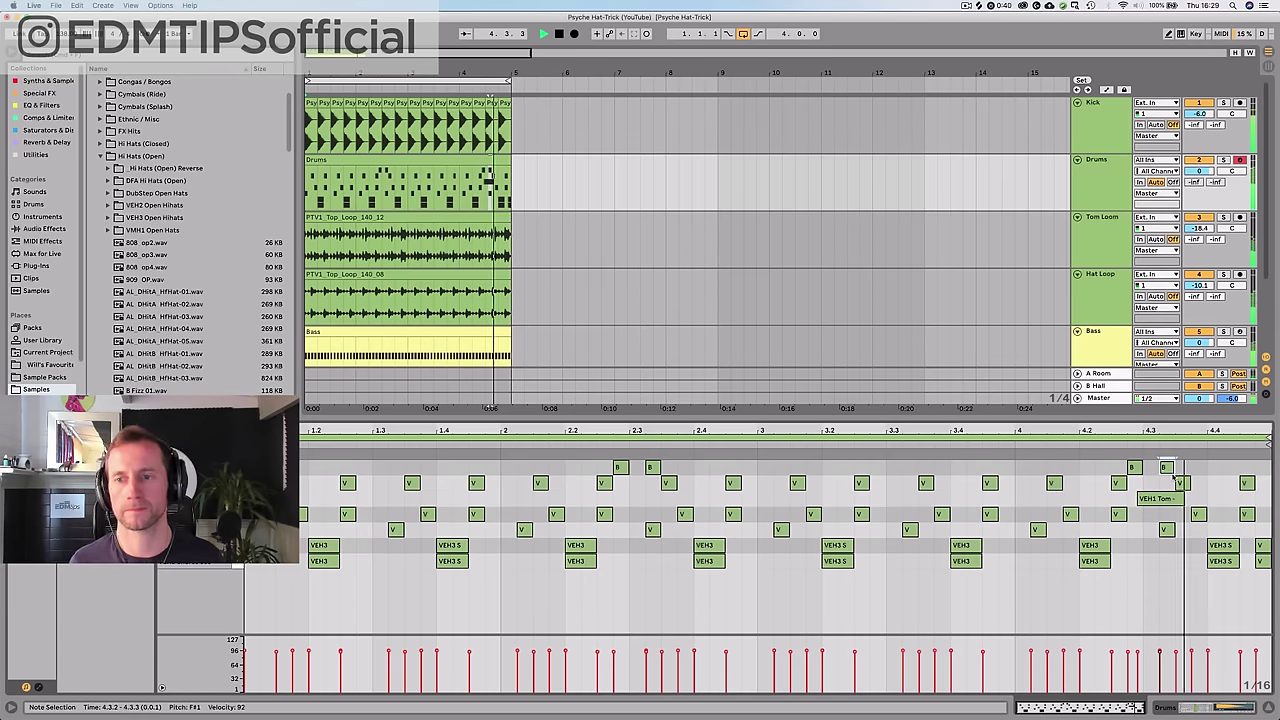
pyautogui.press('space')
pyautogui.moveTo(1165, 467); pyautogui.dragTo(1207, 467)
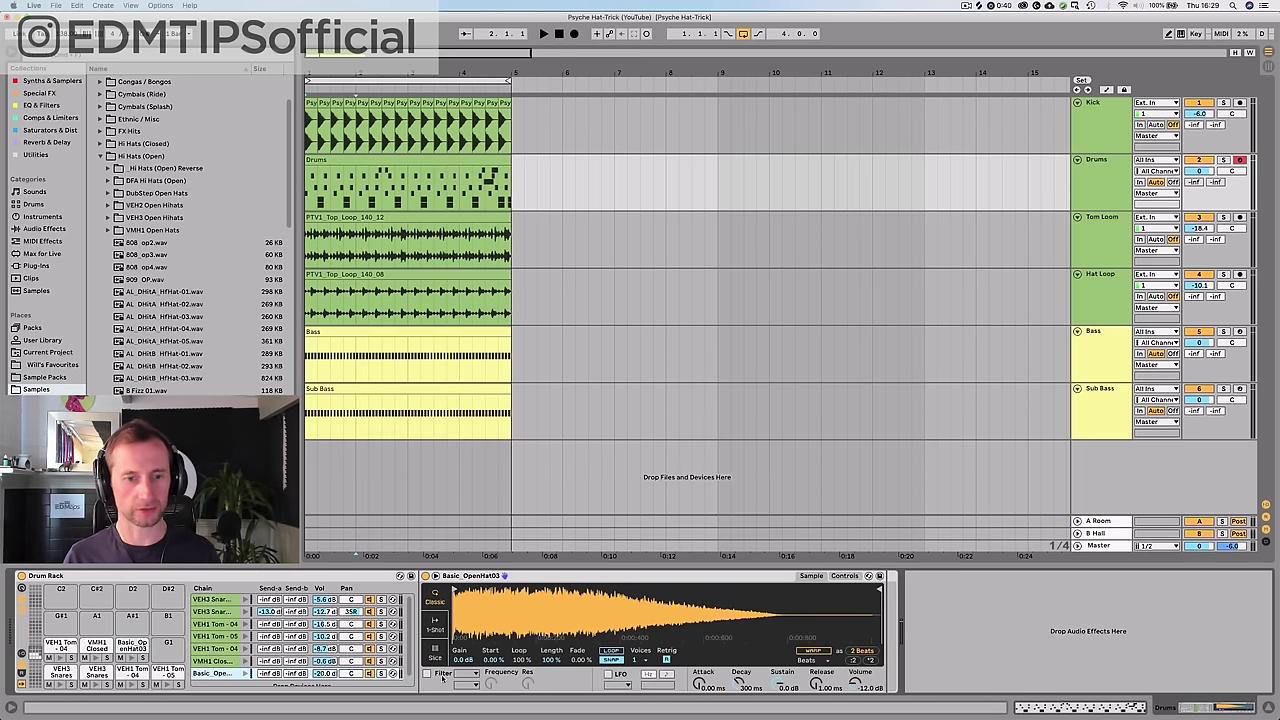
# - Enable a high-pass filter on Basic_OpenHat03 and set its frequency to 771 Hz, checking it in playback
pyautogui.click(430, 676)
pyautogui.click(467, 673)
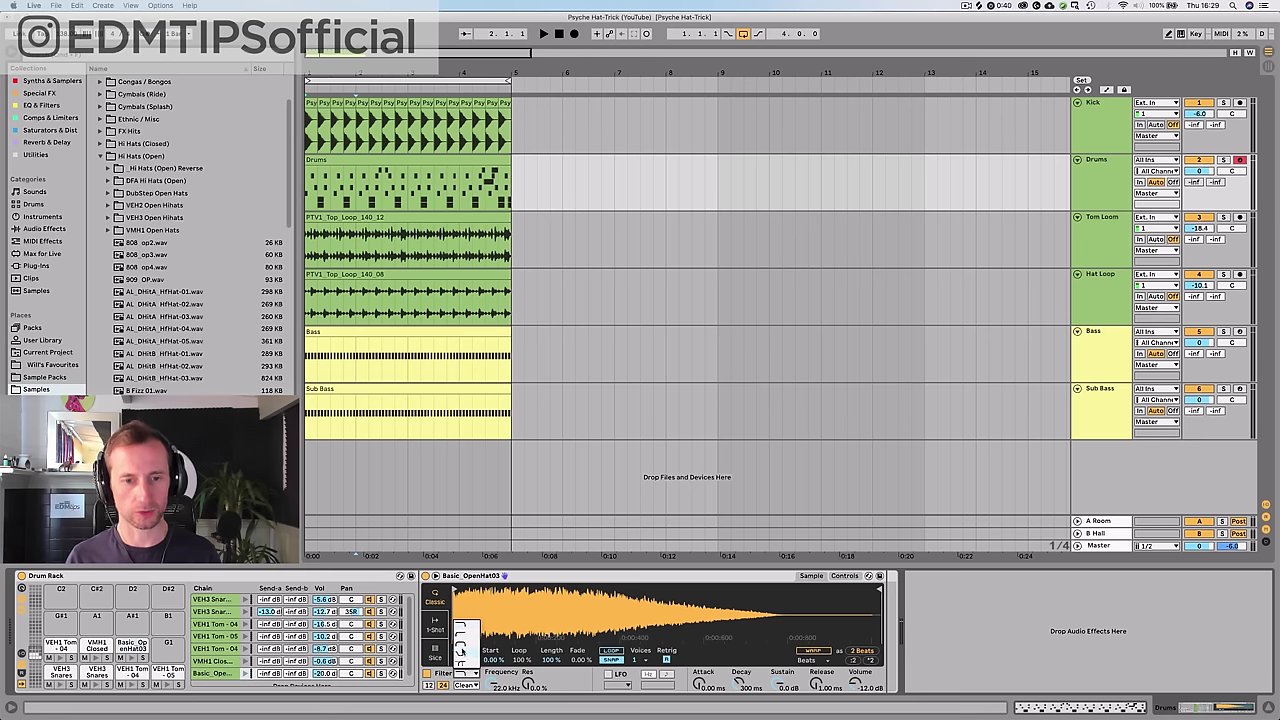
pyautogui.click(463, 635)
pyautogui.moveTo(491, 684); pyautogui.dragTo(491, 715)
pyautogui.press('space')
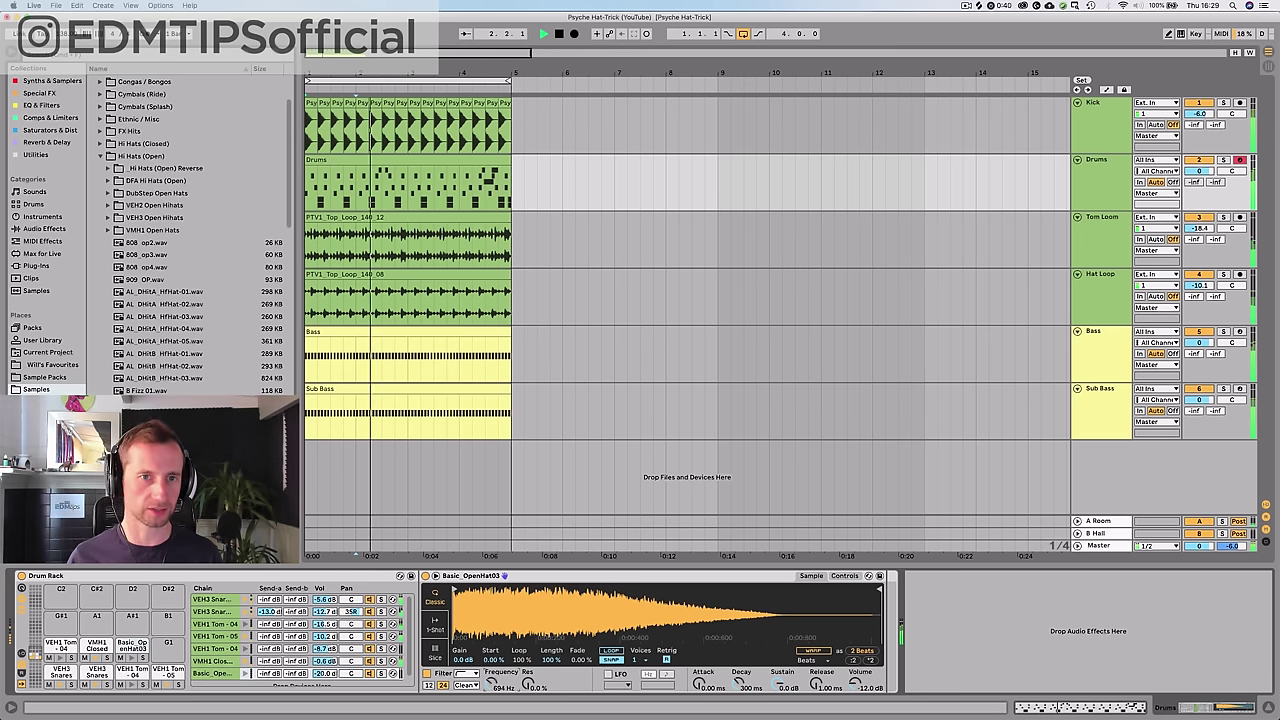
pyautogui.moveTo(491, 684)
pyautogui.mouseDown()
pyautogui.moveTo(491, 660)
pyautogui.moveTo(491, 679)
pyautogui.mouseUp()
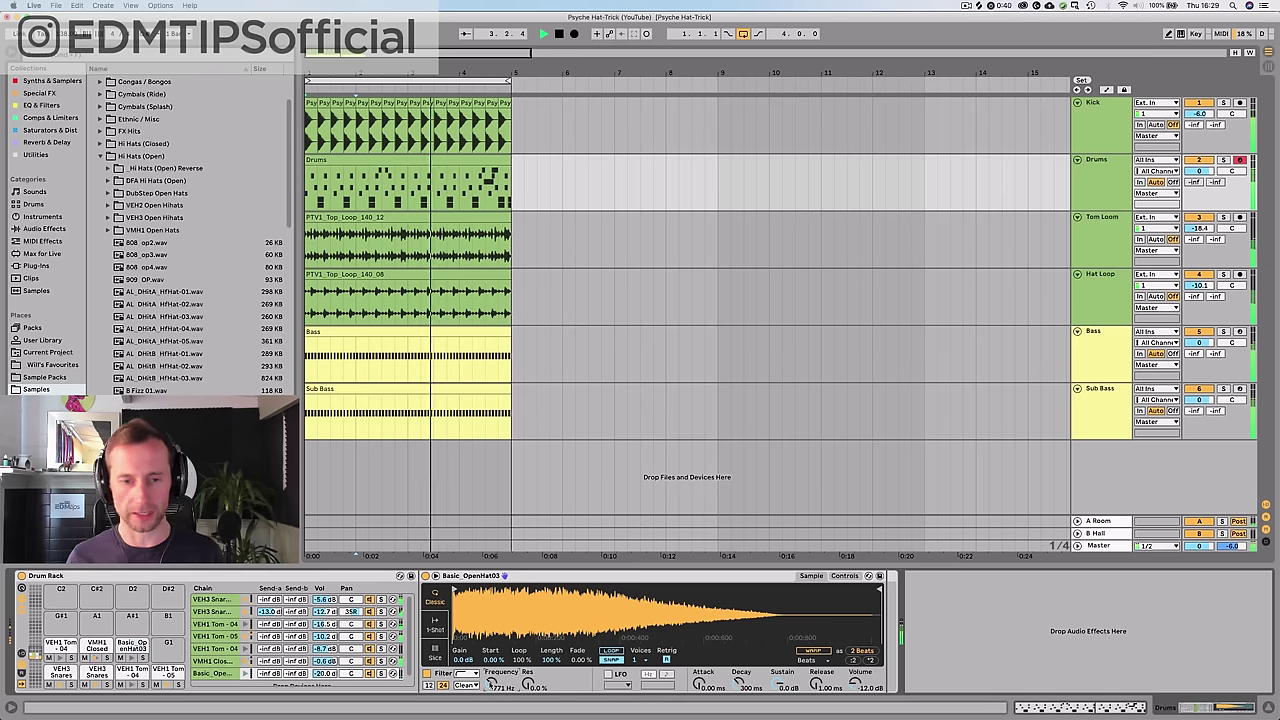
pyautogui.press('space')
# - Insert an audio track below Drums, name it FX and colour it bright yellow-green
pyautogui.click(1113, 203)
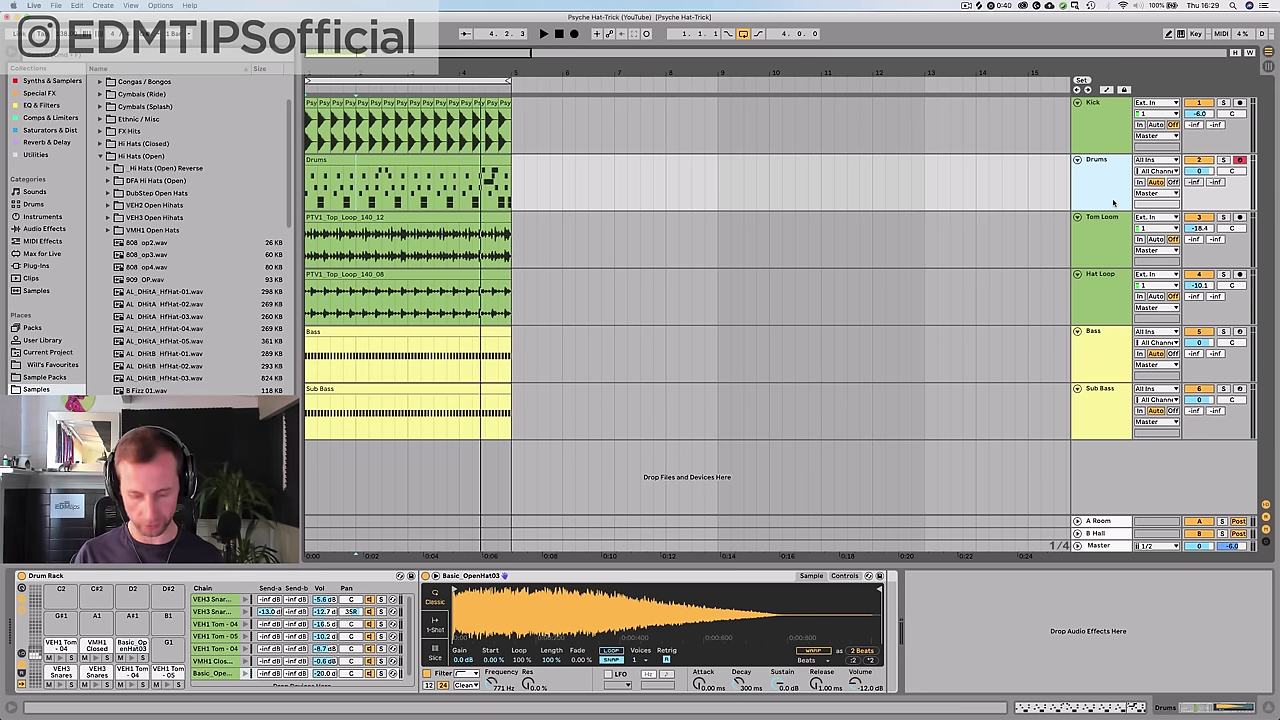
pyautogui.press('super+t')
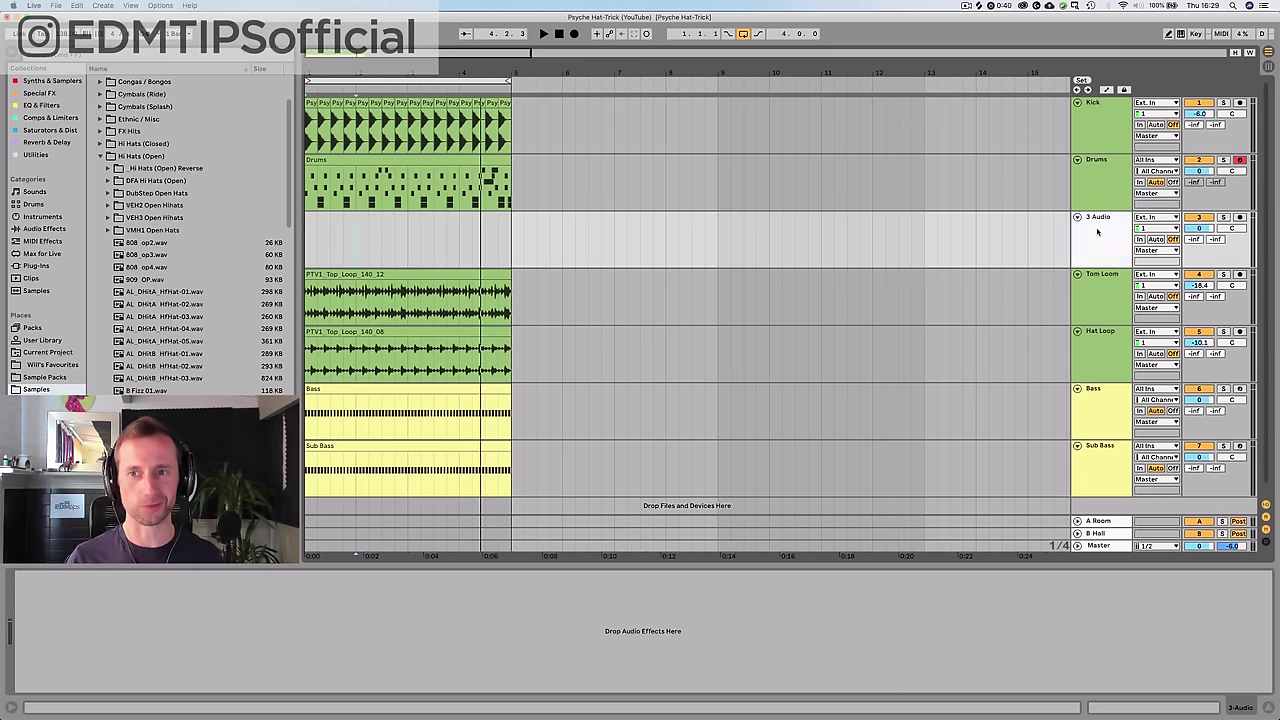
pyautogui.press('super+r')
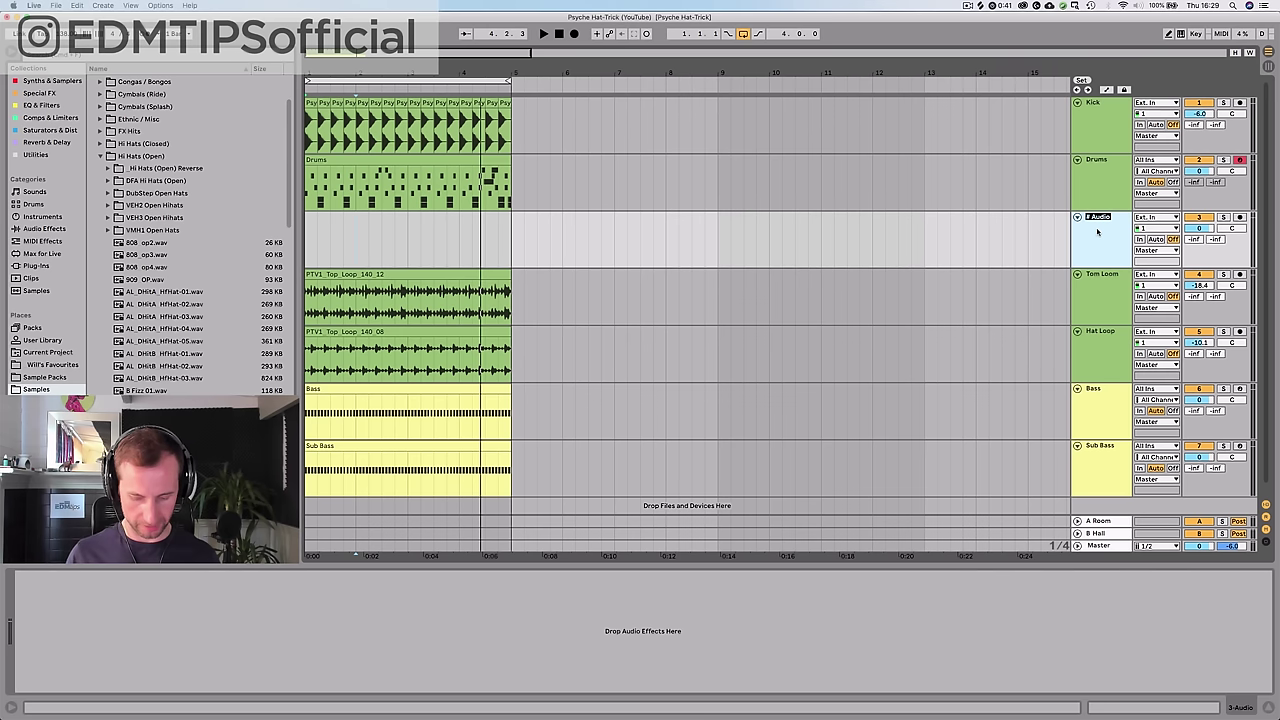
pyautogui.write('FX')
pyautogui.press('Return')
pyautogui.rightClick(1097, 232)
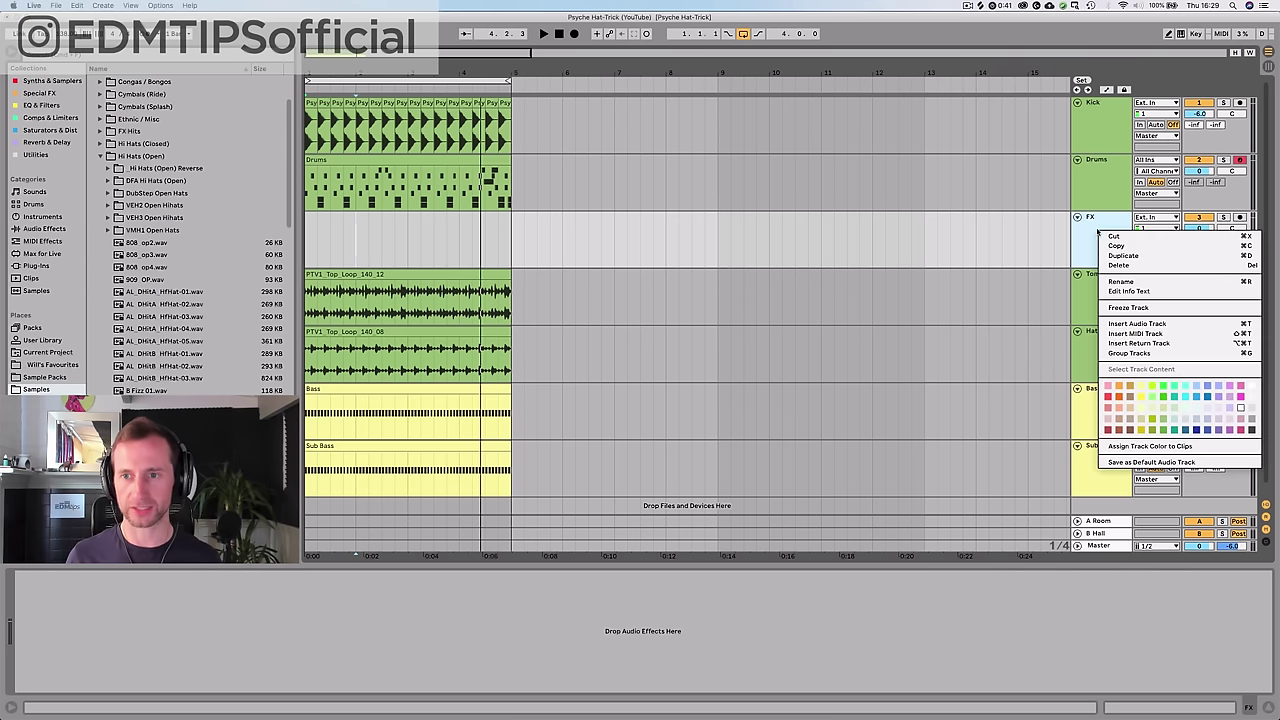
pyautogui.click(1152, 385)
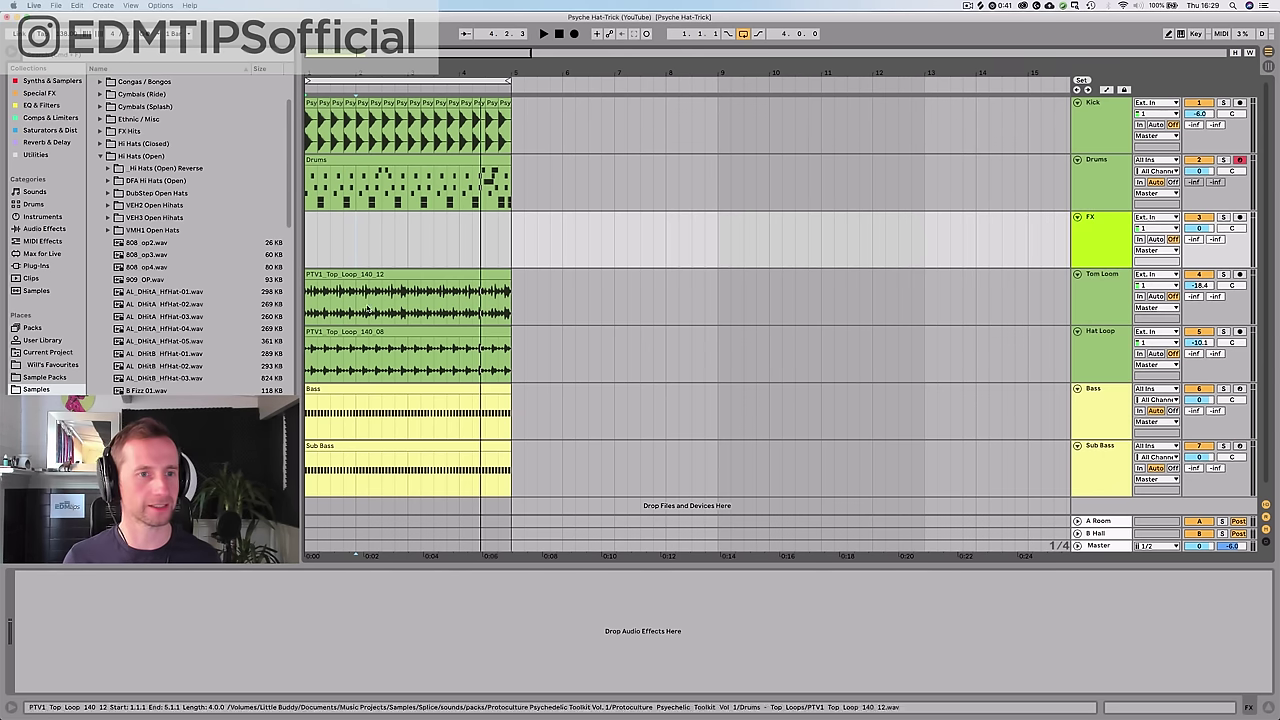
# - In the Samples location, collapse the Hi Hats (Open) and Drum Hits folders and select the FX Sweeps folder
pyautogui.click(99, 157)
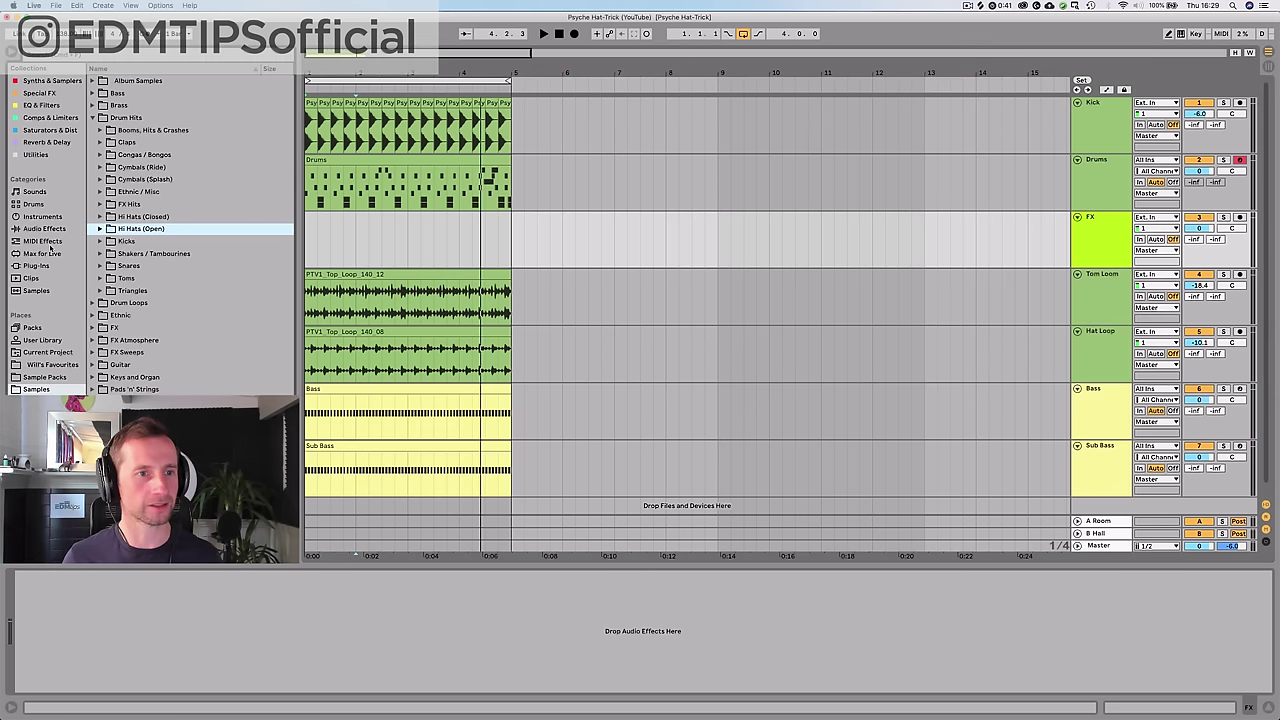
pyautogui.click(35, 377)
pyautogui.click(36, 389)
pyautogui.click(92, 117)
pyautogui.click(126, 180)
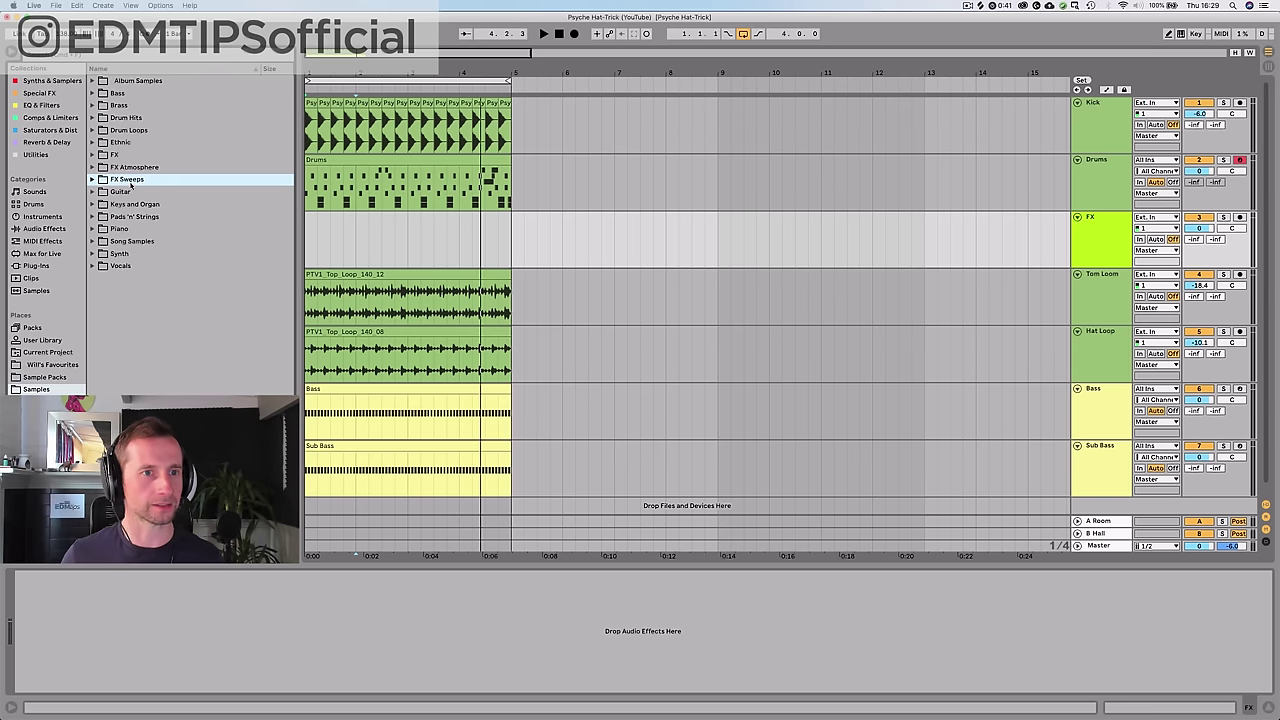
# - Open the Synth_FX_Stabs folder inside the FX sample folder
pyautogui.press('Up')
pyautogui.press('Up')
pyautogui.press('Right')
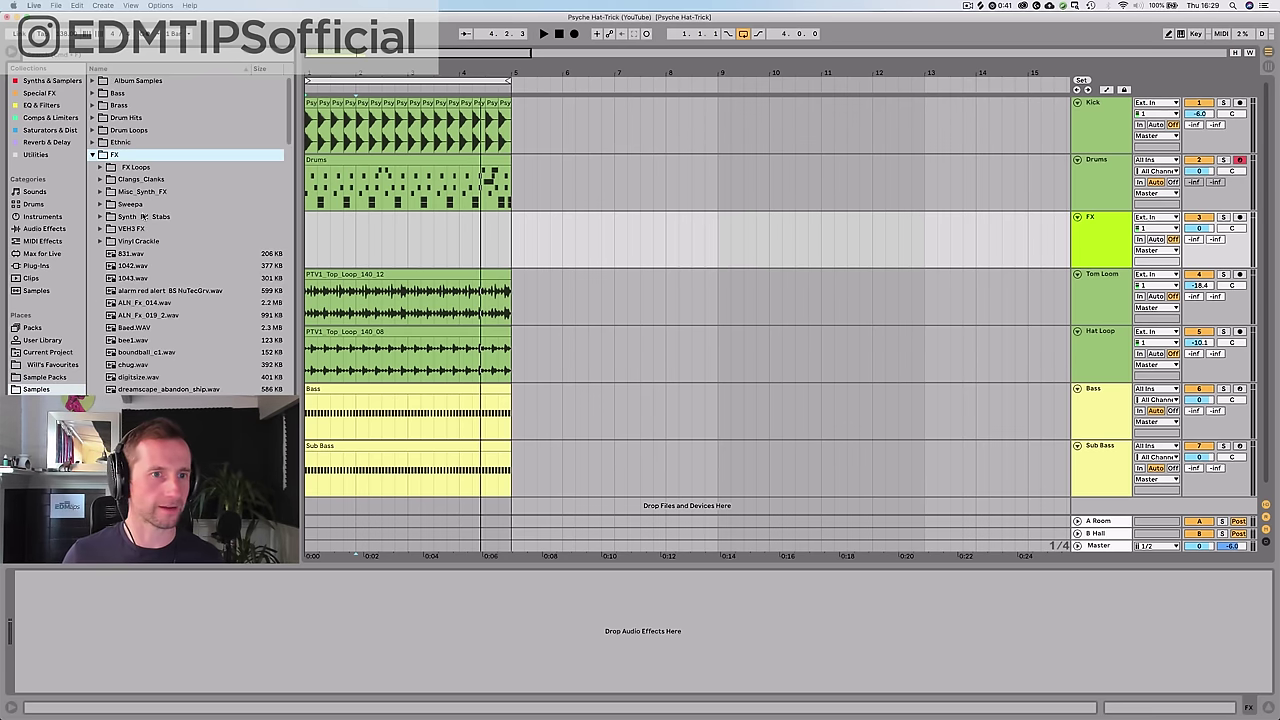
pyautogui.click(143, 216)
pyautogui.press('Right')
# - Audition various Synth_FX_Stab samples, including numbers 01, 02, 13 and 14, to find suitable effects for the beat
pyautogui.click(145, 243)
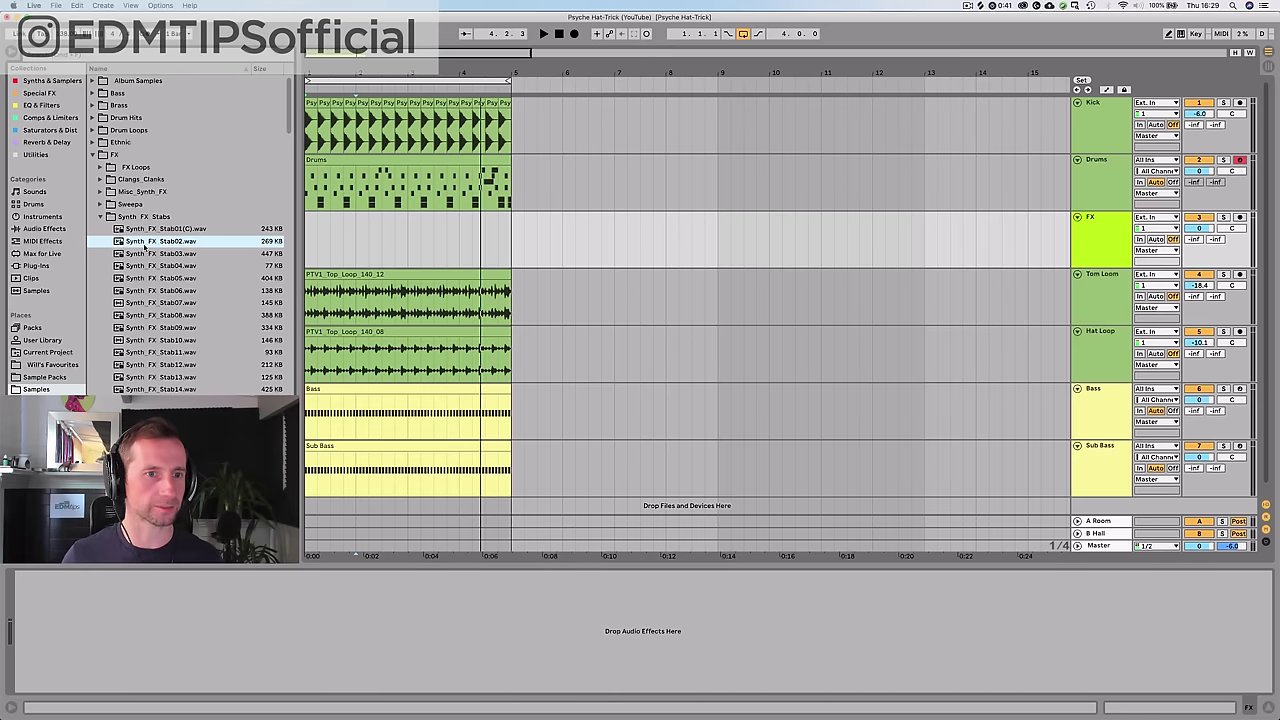
pyautogui.press('Up')
pyautogui.click(148, 302)
pyautogui.press('Down')
pyautogui.click(149, 294)
pyautogui.click(163, 231)
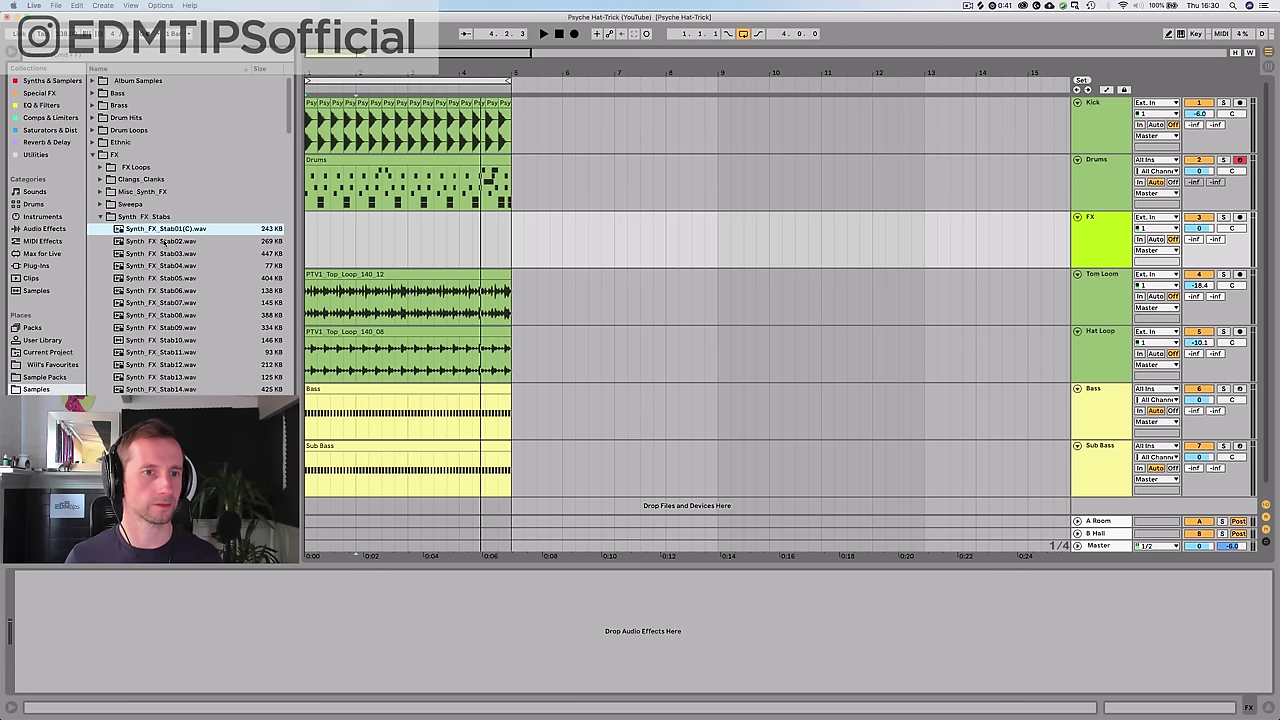
pyautogui.click(164, 242)
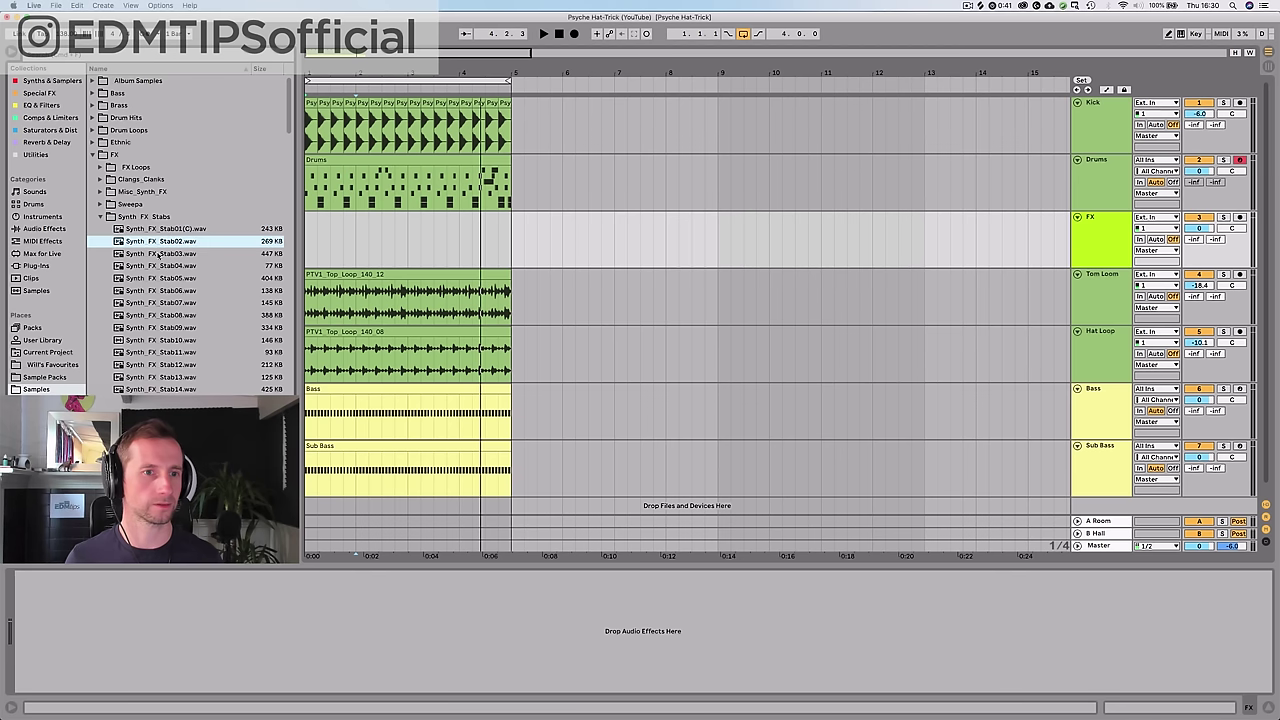
pyautogui.click(135, 339)
pyautogui.click(136, 352)
pyautogui.click(138, 365)
pyautogui.click(136, 377)
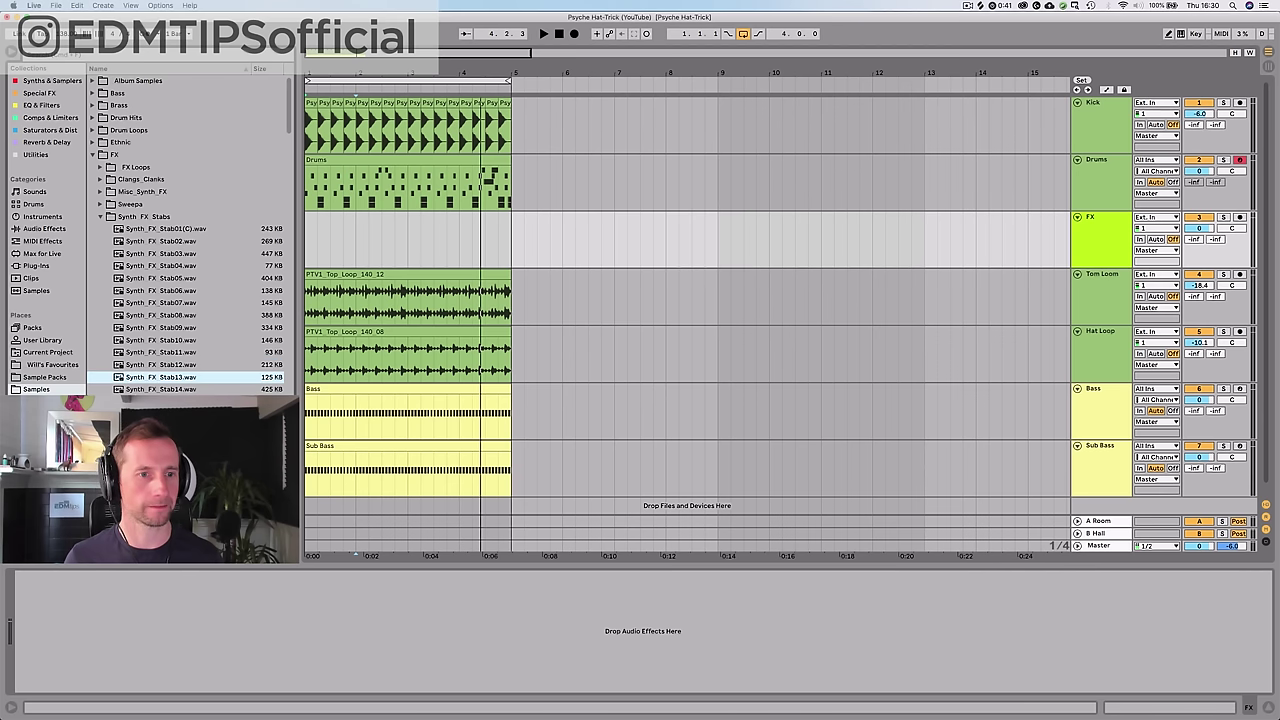
pyautogui.press('Down')
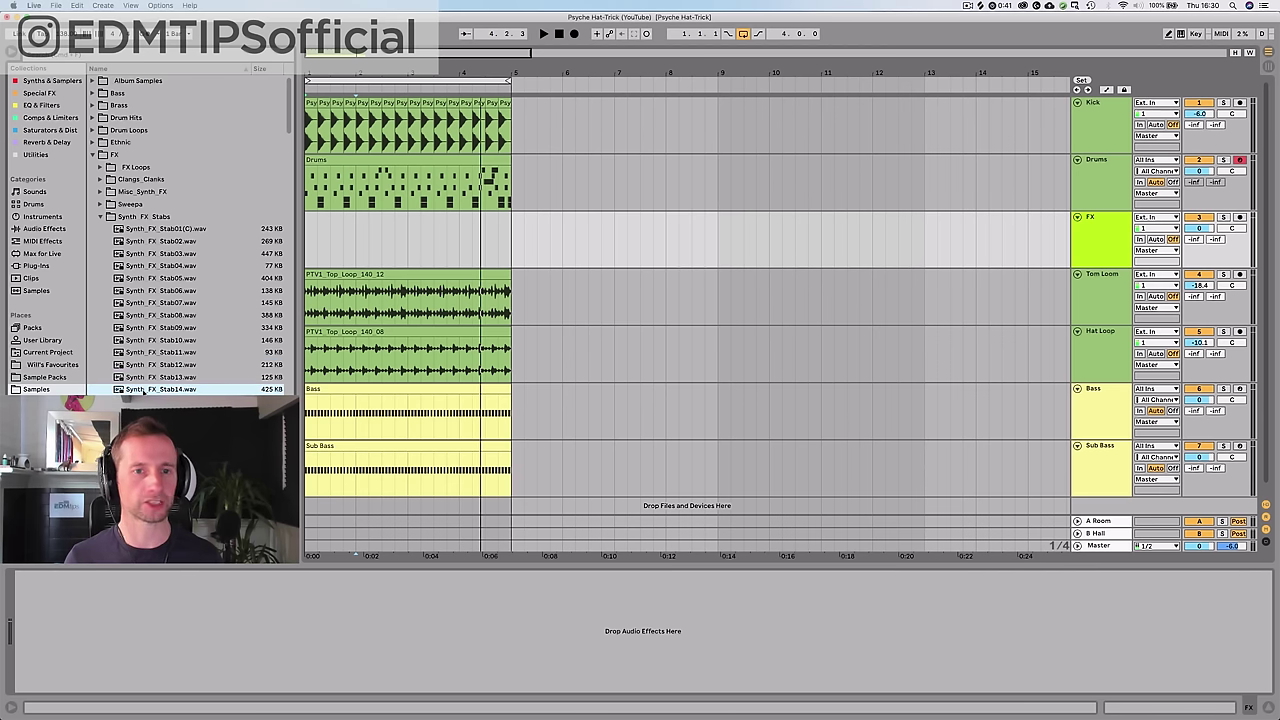
# - Place a synth stab sample on the FX track in the last beat of bar 2 and delete its tail from 3.1.1 to 4.3.1
pyautogui.moveTo(204, 343); pyautogui.dragTo(486, 232)
pyautogui.press('Delete')
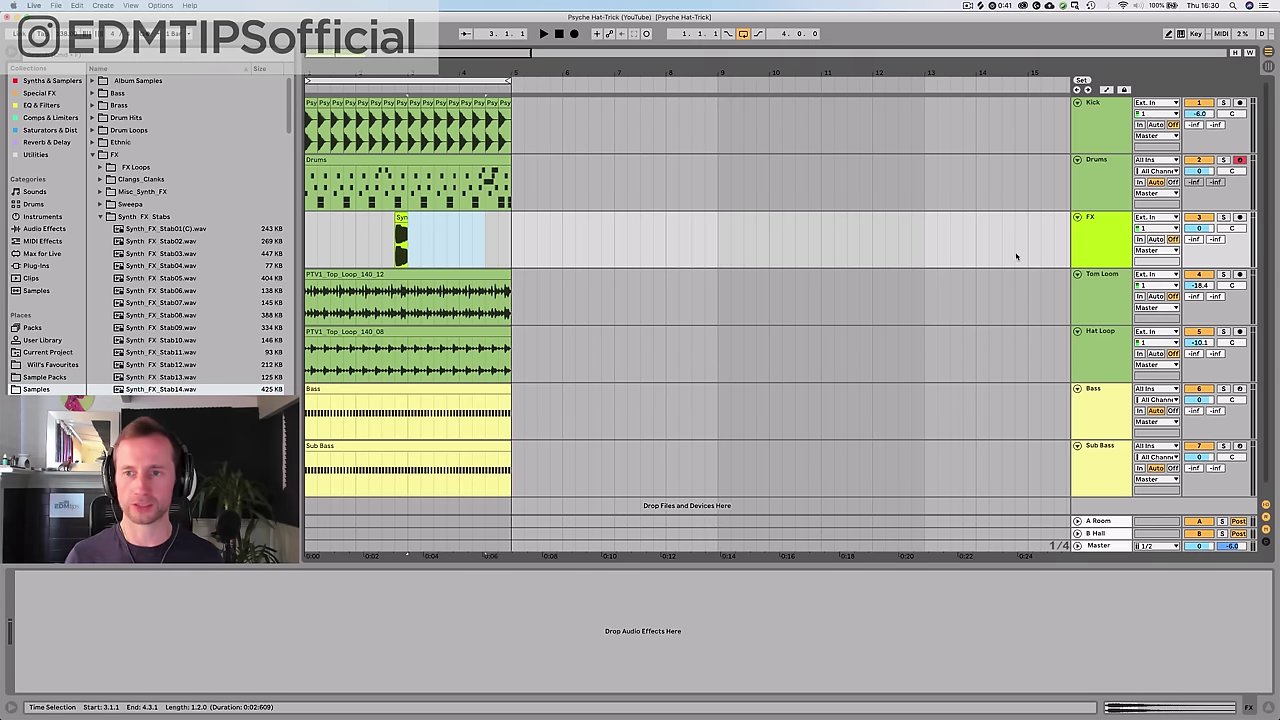
# - Lower the FX track volume to -24.4 dB, checking its level by playing the loop from bar 2
pyautogui.moveTo(1199, 228); pyautogui.dragTo(1199, 238)
pyautogui.moveTo(520, 63); pyautogui.dragTo(520, 108)
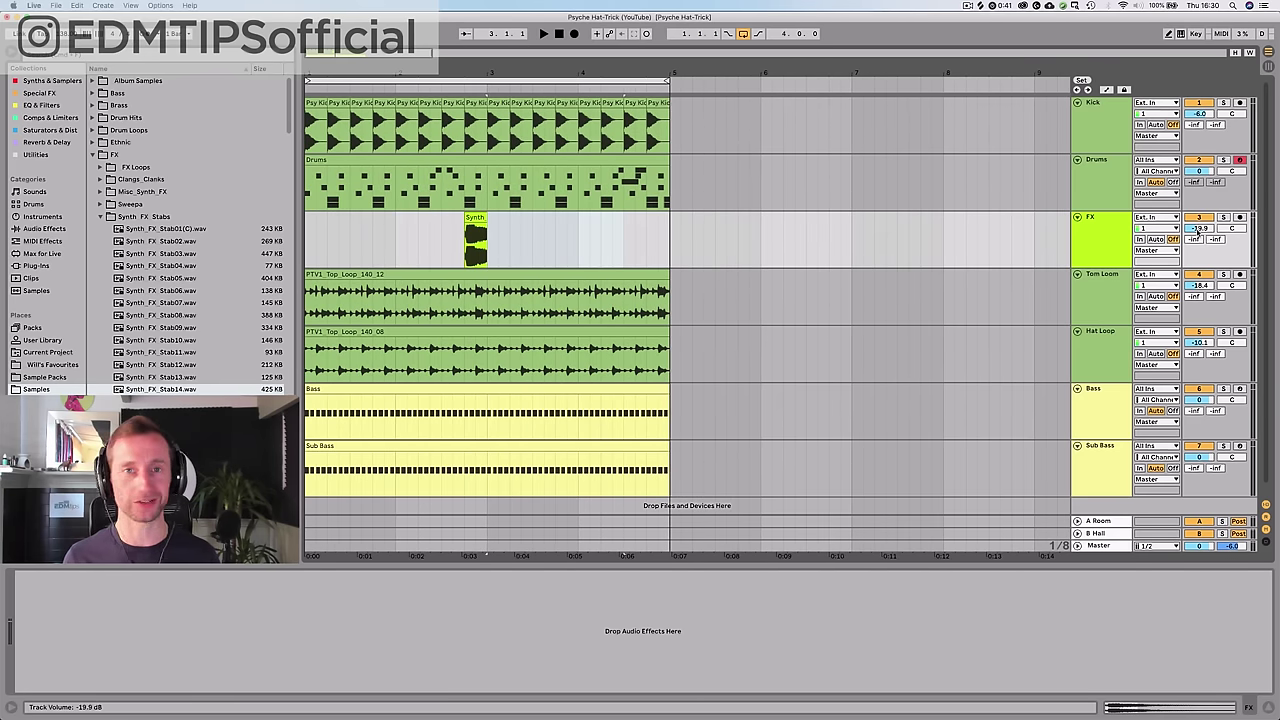
pyautogui.moveTo(1198, 228); pyautogui.dragTo(1198, 240)
pyautogui.click(395, 240)
pyautogui.press('space')
pyautogui.moveTo(1198, 228); pyautogui.dragTo(1198, 232)
pyautogui.press('space')
pyautogui.press('space')
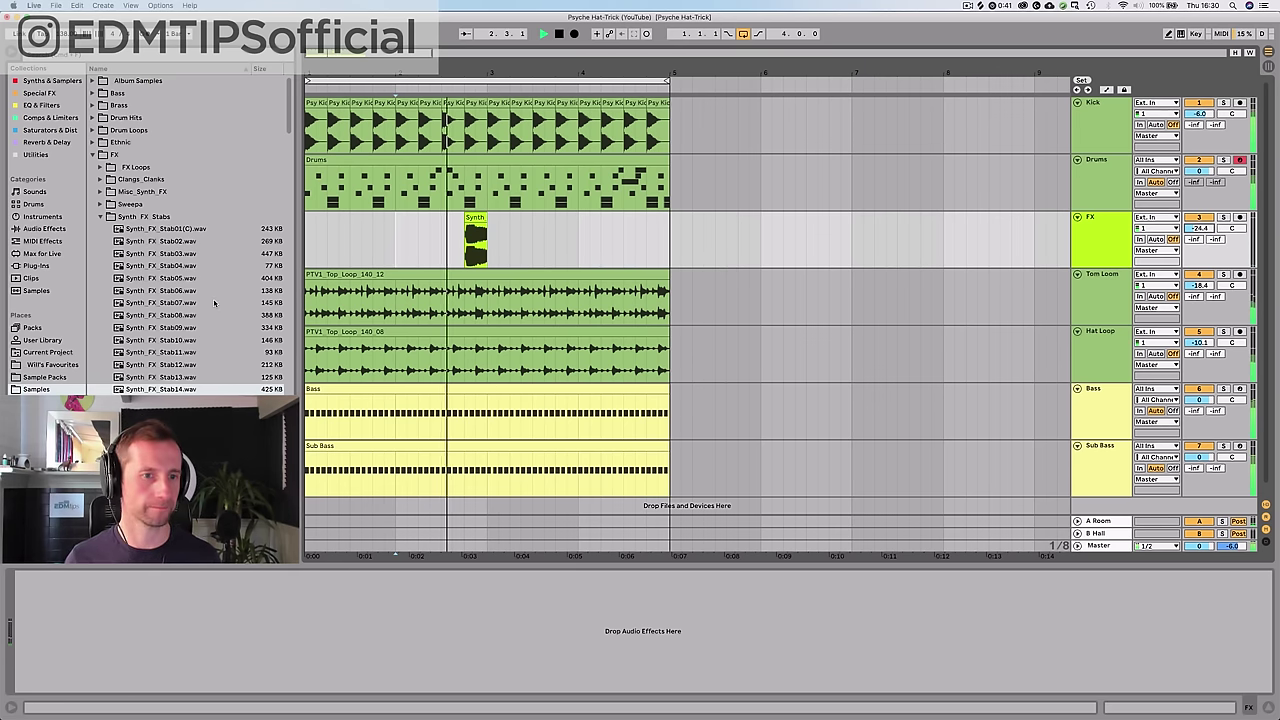
pyautogui.press('space')
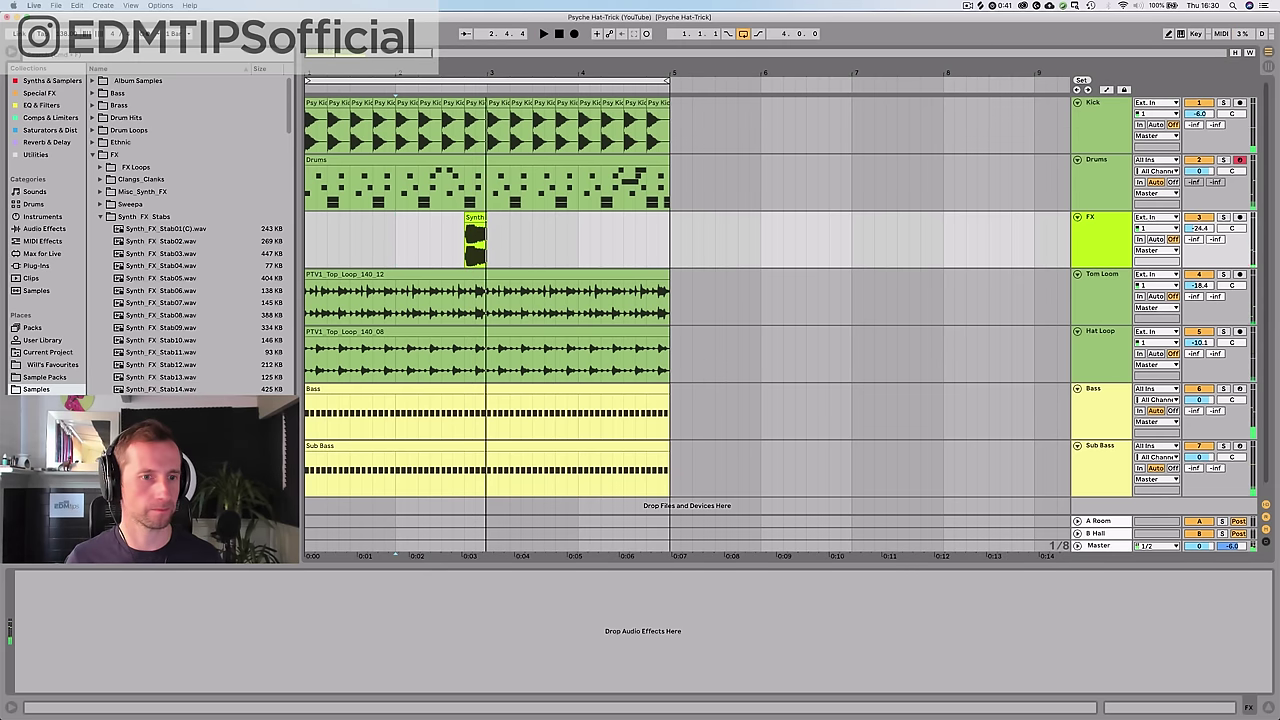
# - Place the Synth_FX_Stab18 sample on the FX track halfway through bar 4 and listen to it in the loop
pyautogui.press('space')
pyautogui.moveTo(165, 340); pyautogui.dragTo(630, 245)
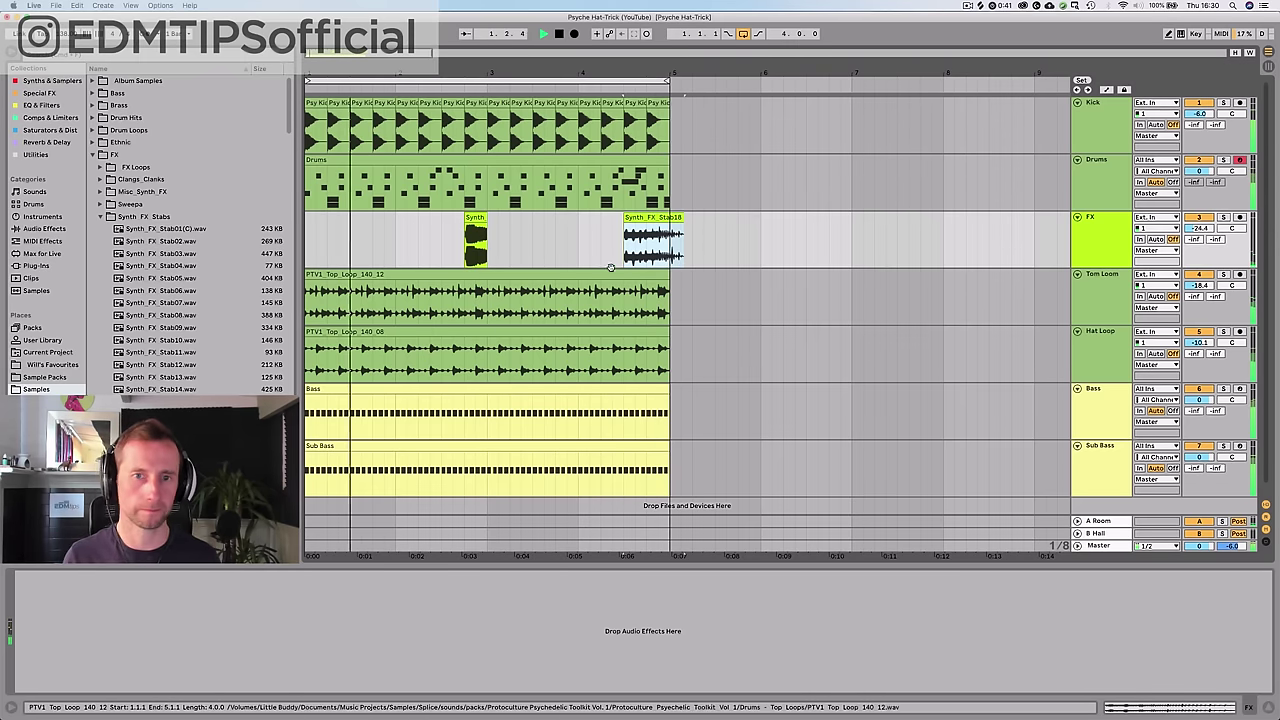
pyautogui.click(652, 220)
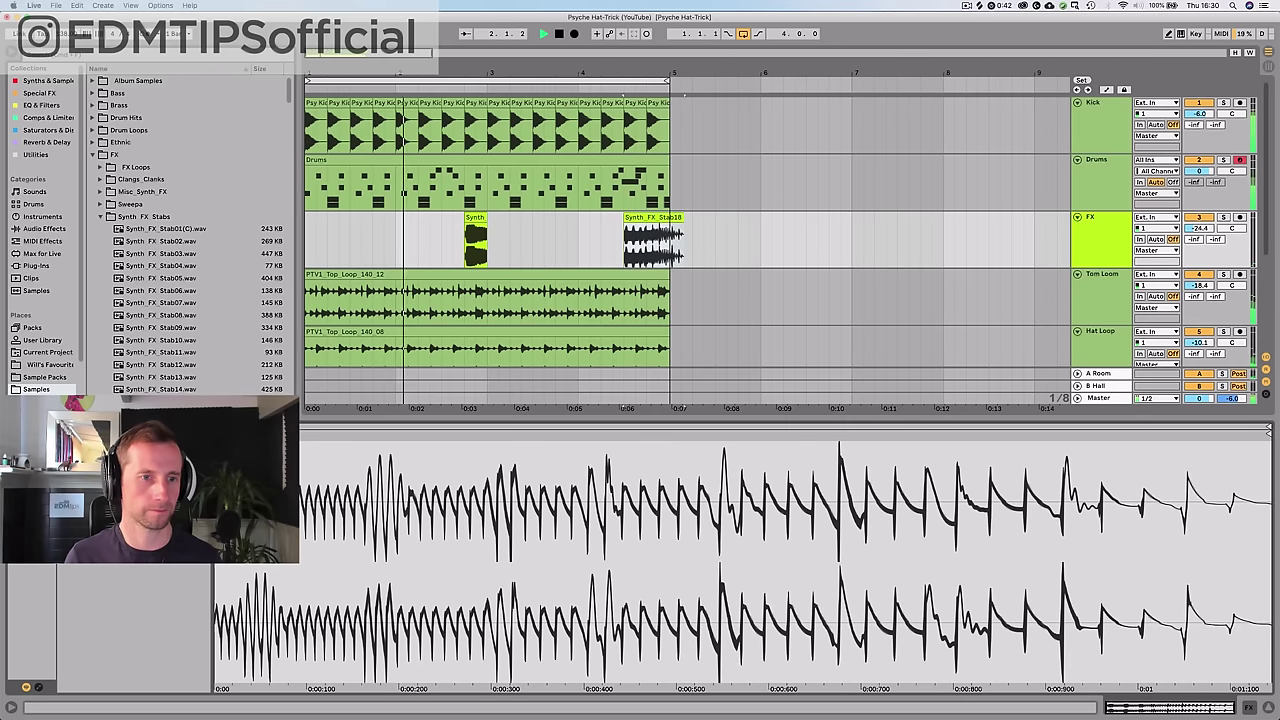
pyautogui.click(432, 243)
pyautogui.press('space')
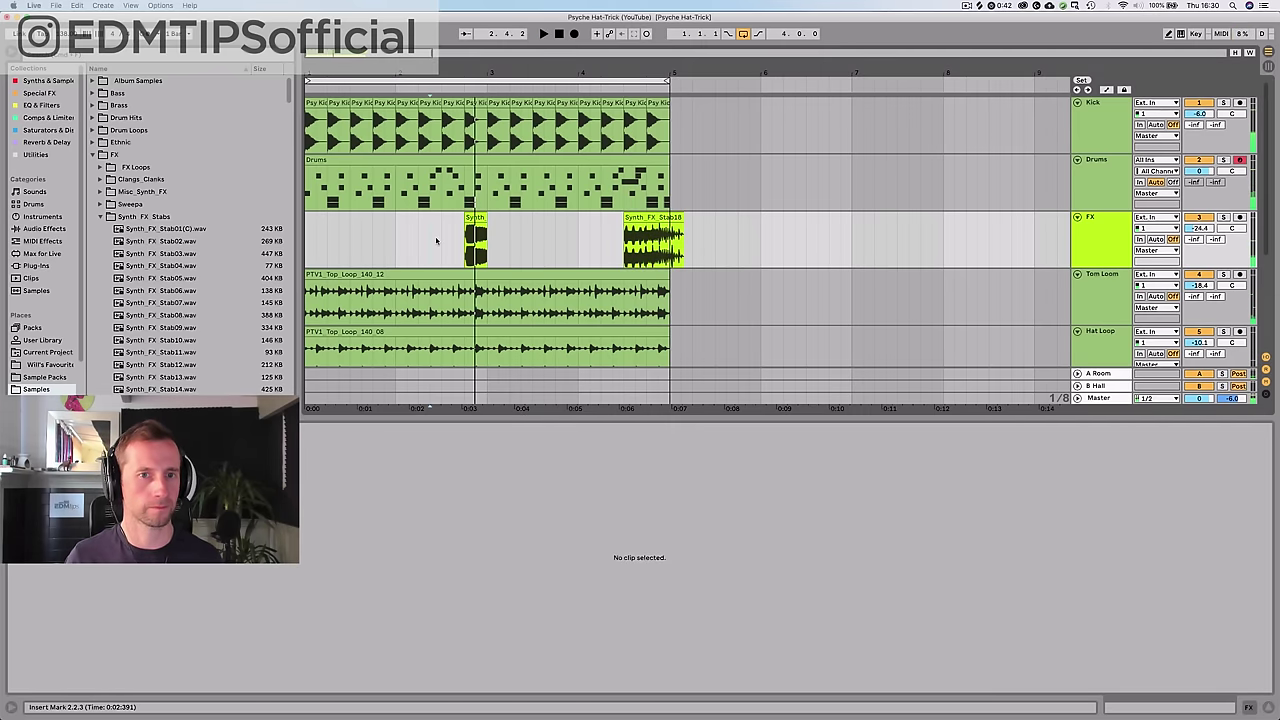
# - Group the three VEH1 Tom chains in the Drums track's Drum Rack into a nested rack
pyautogui.click(1111, 178)
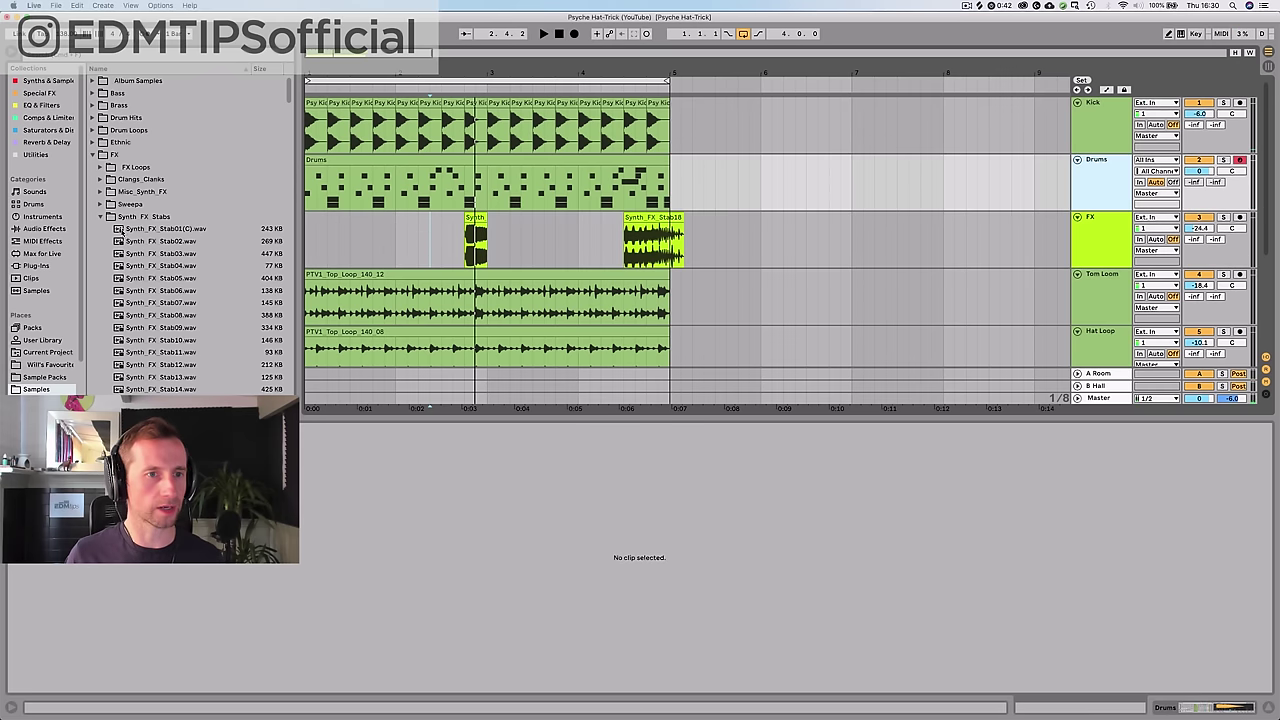
pyautogui.click(93, 155)
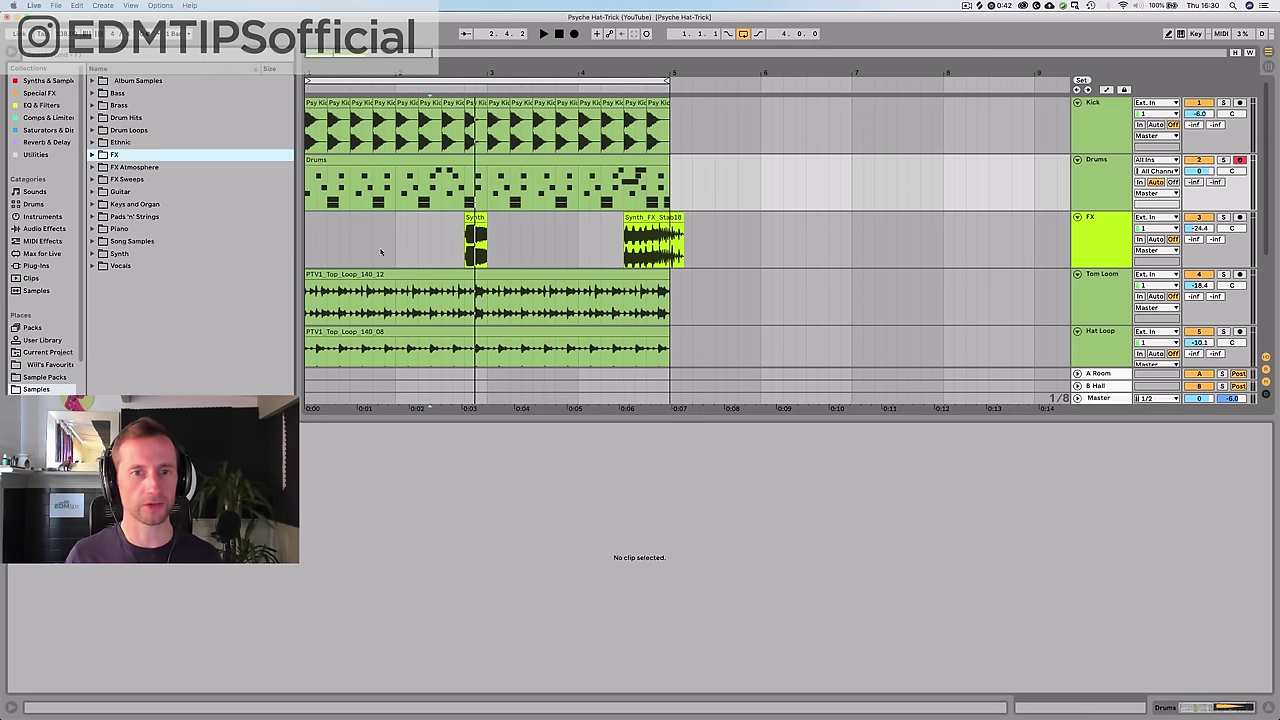
pyautogui.click(421, 241)
pyautogui.press('Up')
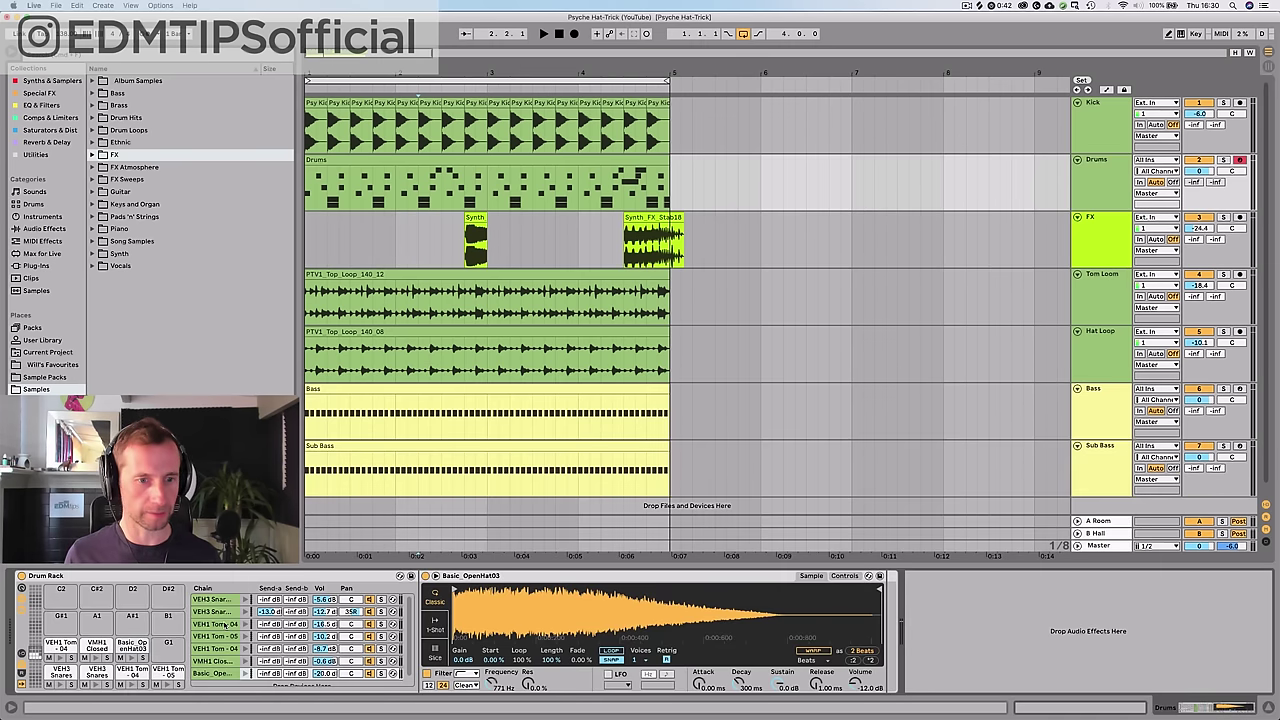
pyautogui.click(225, 624)
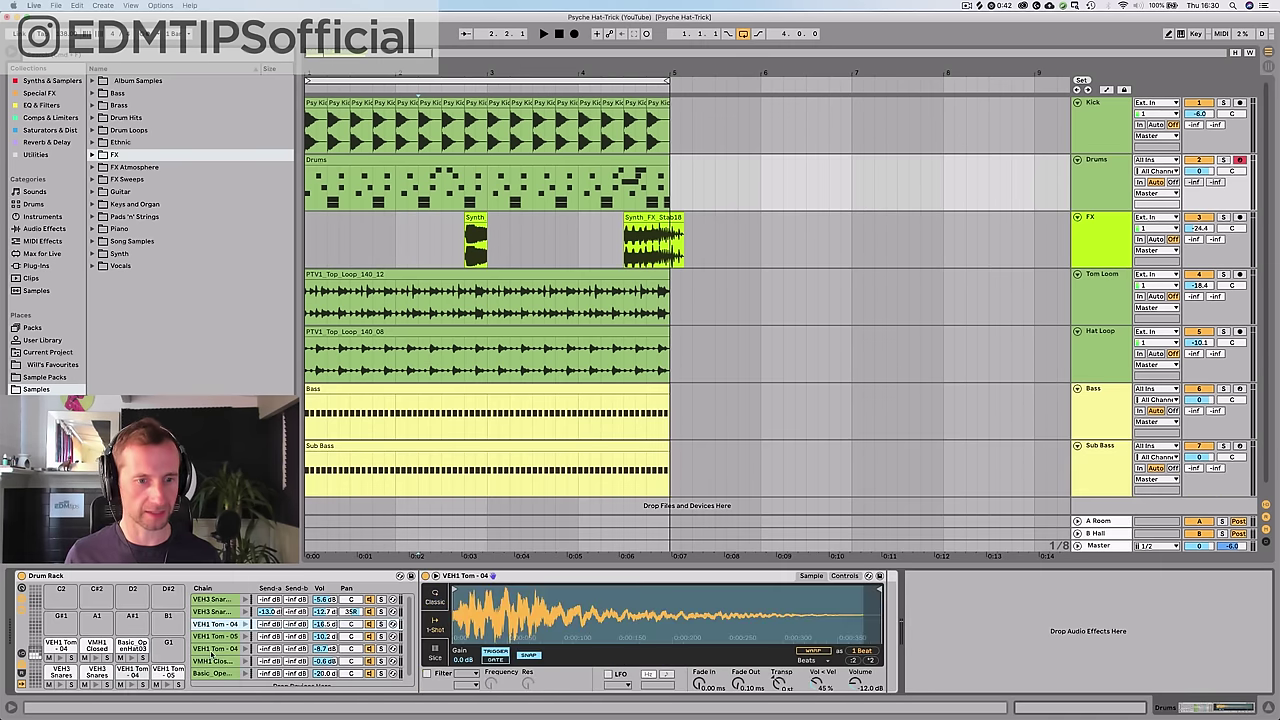
pyautogui.keyDown('shift'); pyautogui.click(212, 650); pyautogui.keyUp('shift')
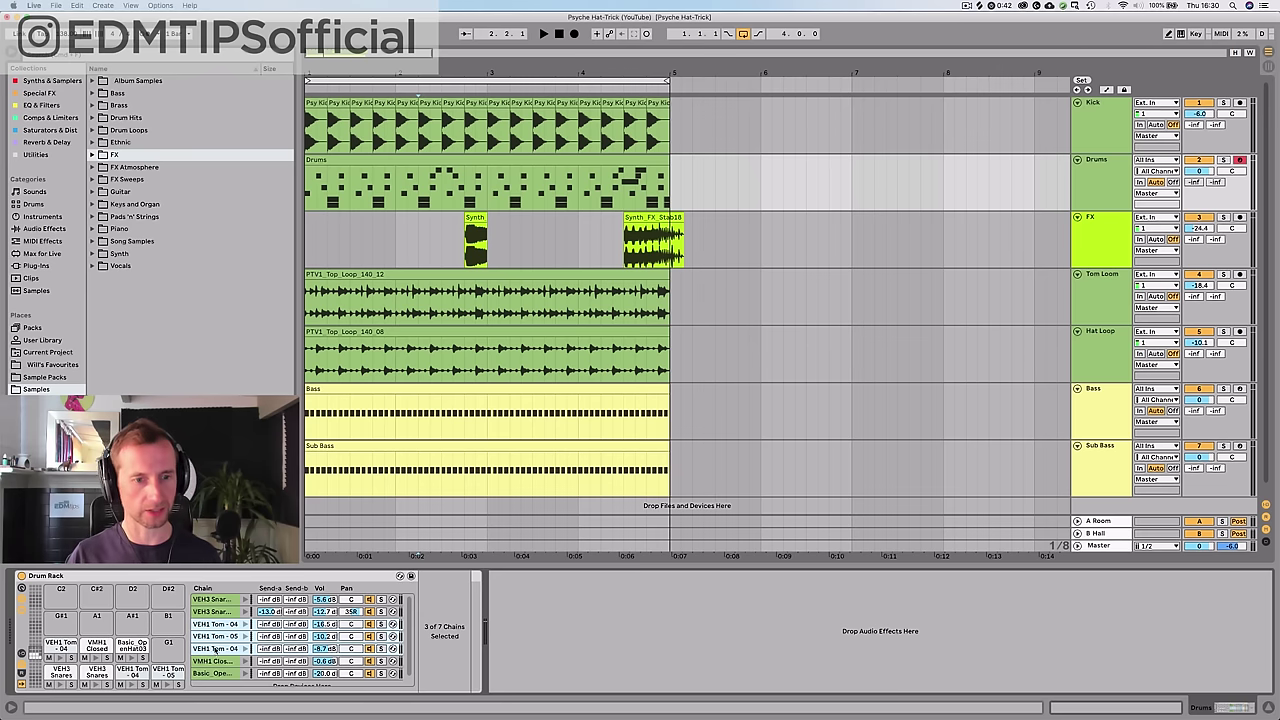
pyautogui.press('super+g')
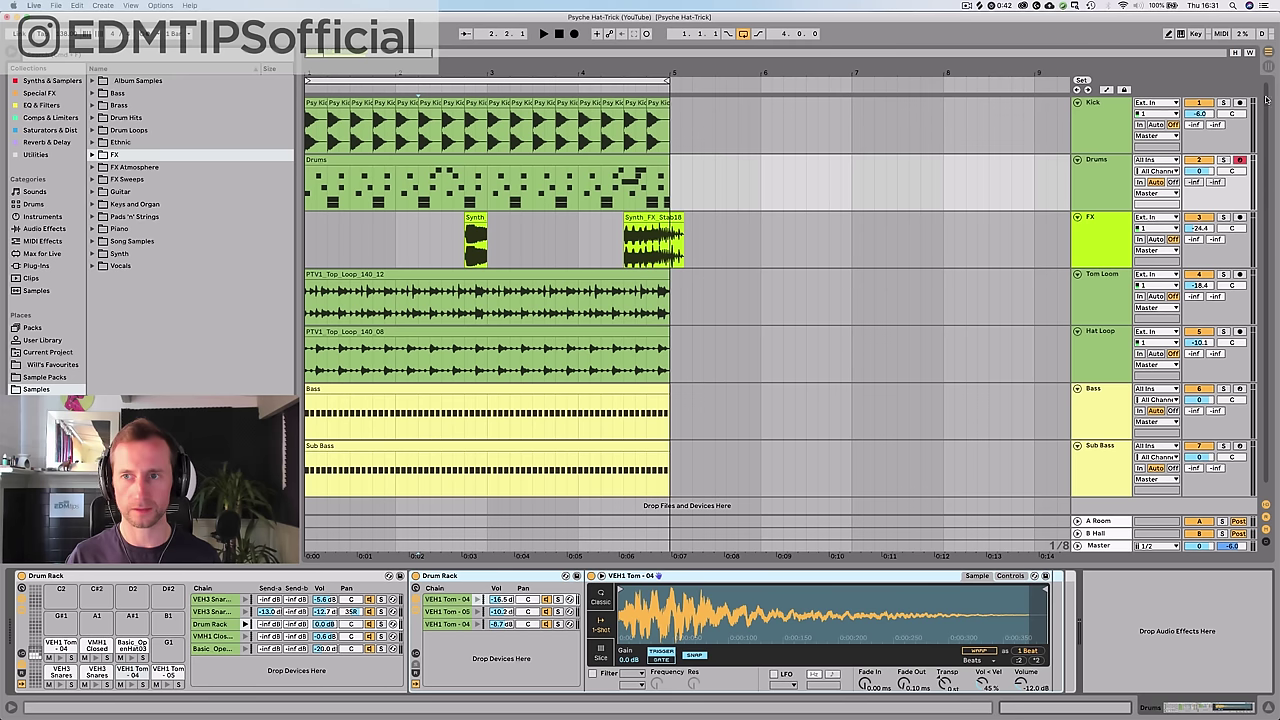
# - Solo the Drums track and its grouped tom chain, and play the loop to hear the toms alone
pyautogui.click(1222, 160)
pyautogui.press('space')
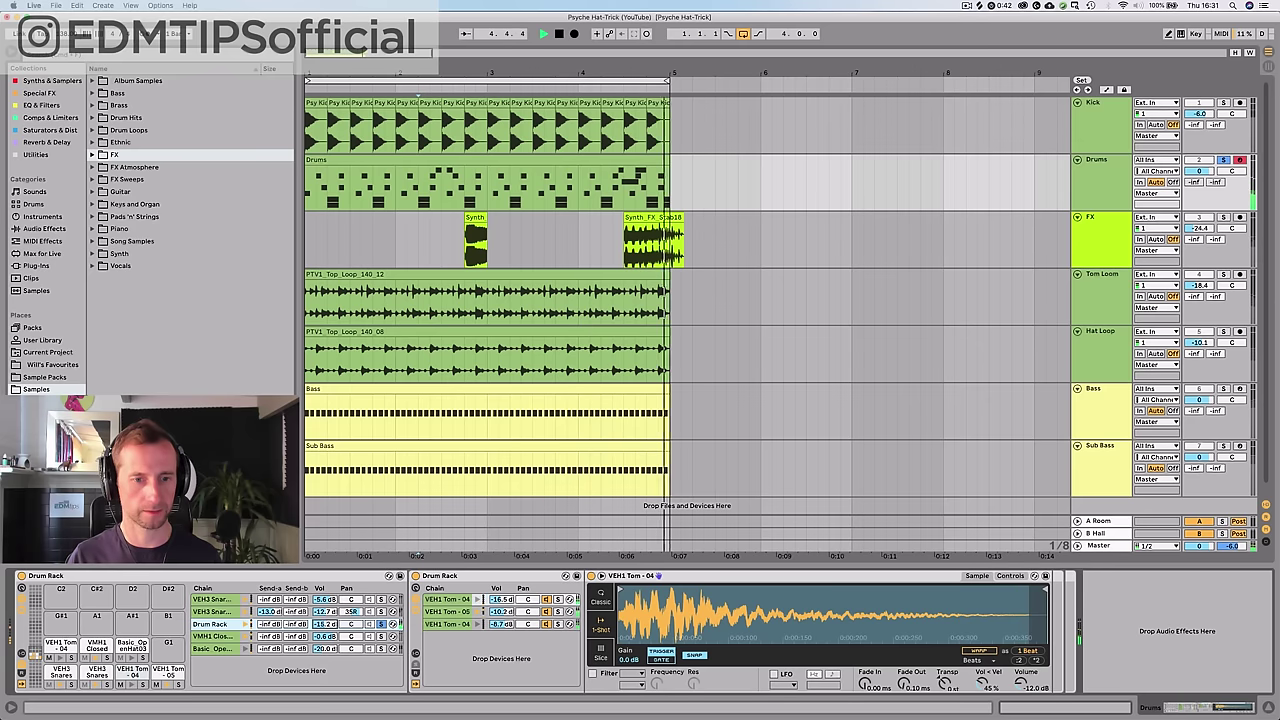
pyautogui.press('space')
# - Add an EQ Eight to the grouped tom chain and raise its low-cut frequency to 147 Hz during playback
pyautogui.click(20, 105)
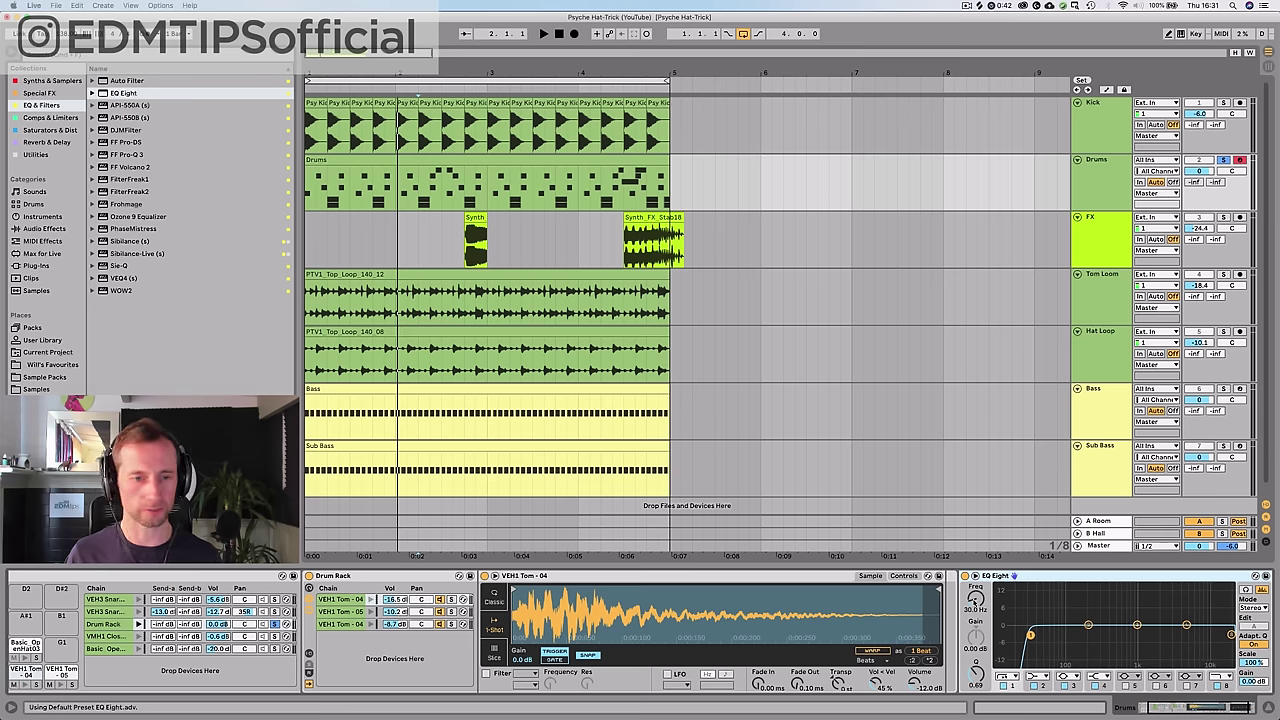
pyautogui.press('space')
pyautogui.moveTo(974, 601); pyautogui.dragTo(974, 563)
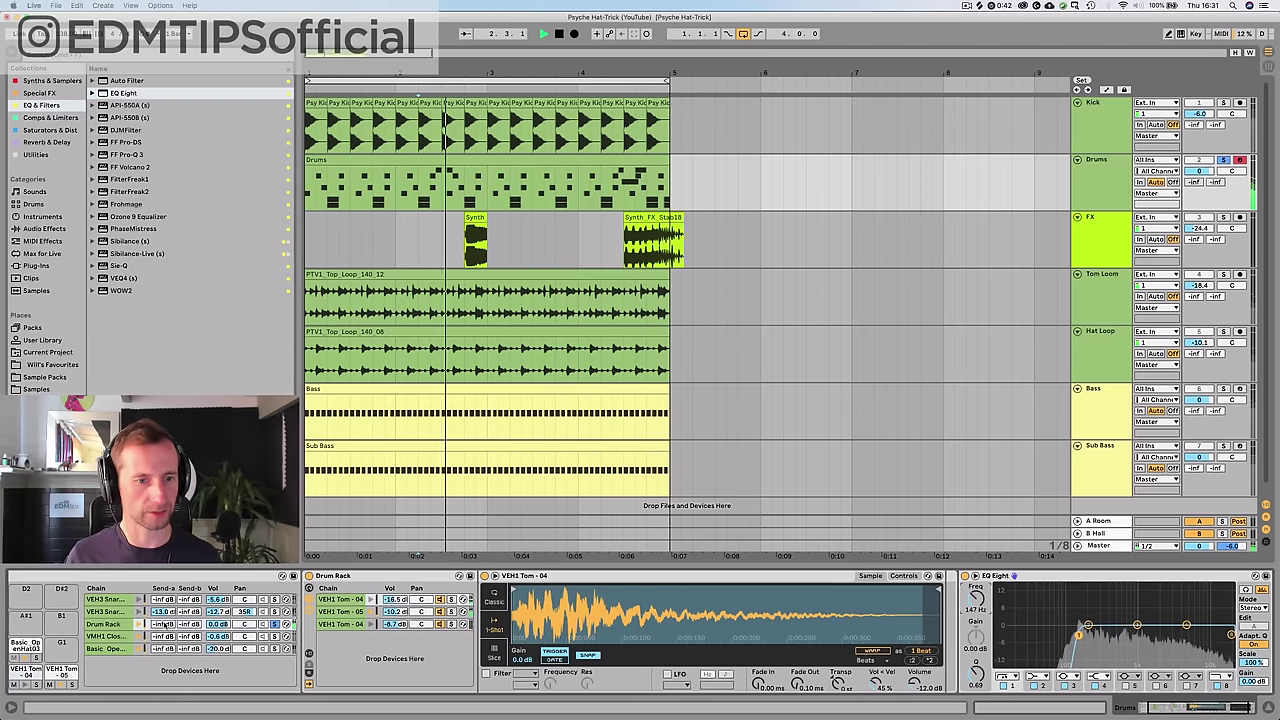
# - Raise the grouped tom chain's Send A to 0.0 dB and unsolo both the Drums track and the chain
pyautogui.moveTo(164, 624); pyautogui.dragTo(164, 470)
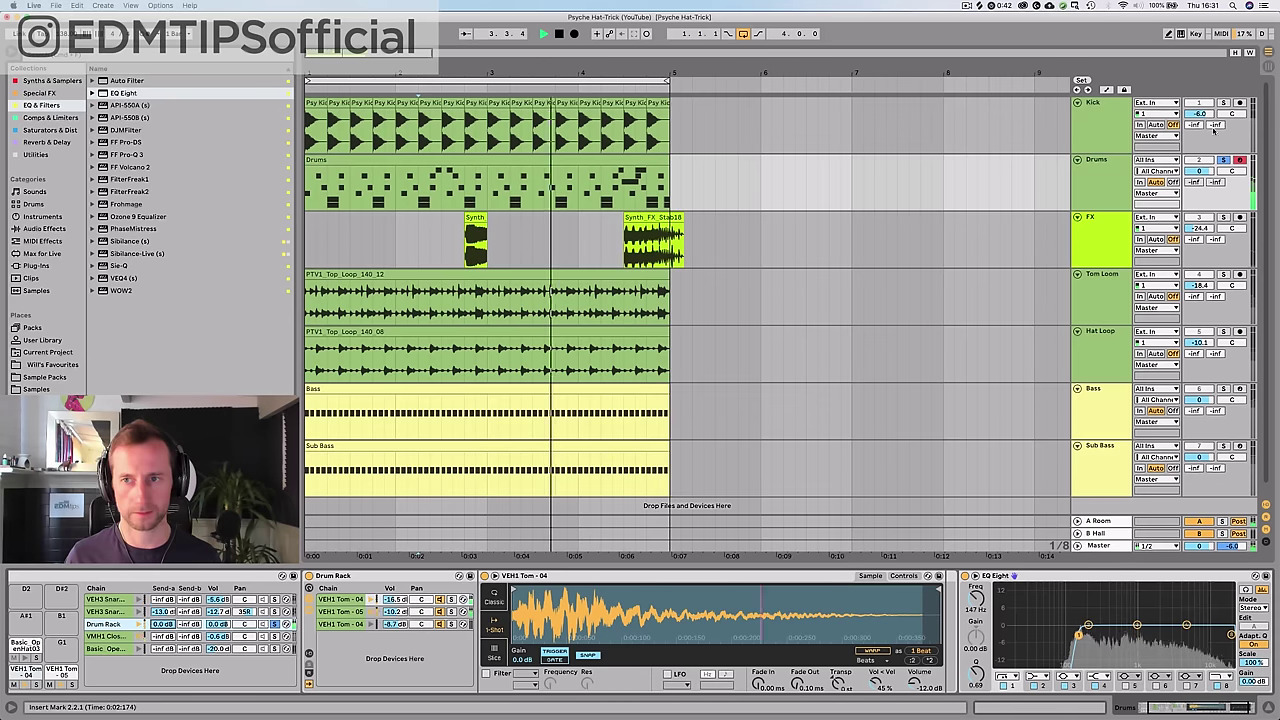
pyautogui.click(1223, 160)
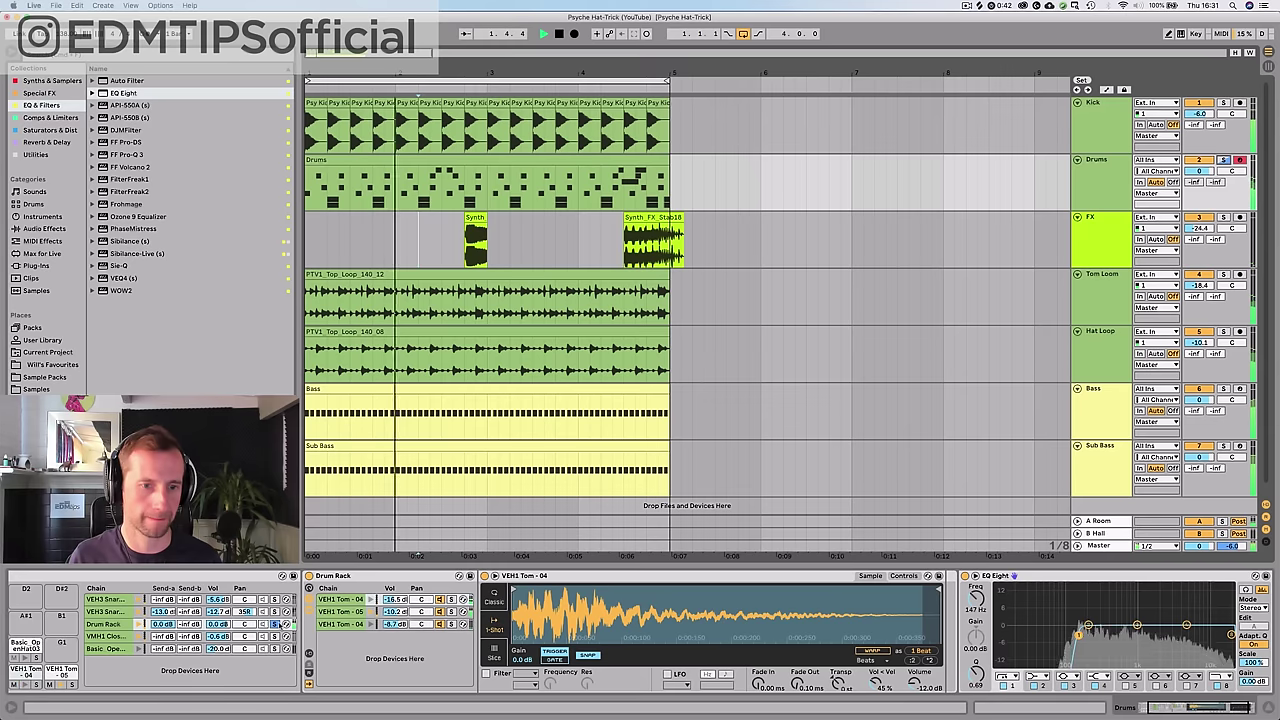
pyautogui.click(275, 624)
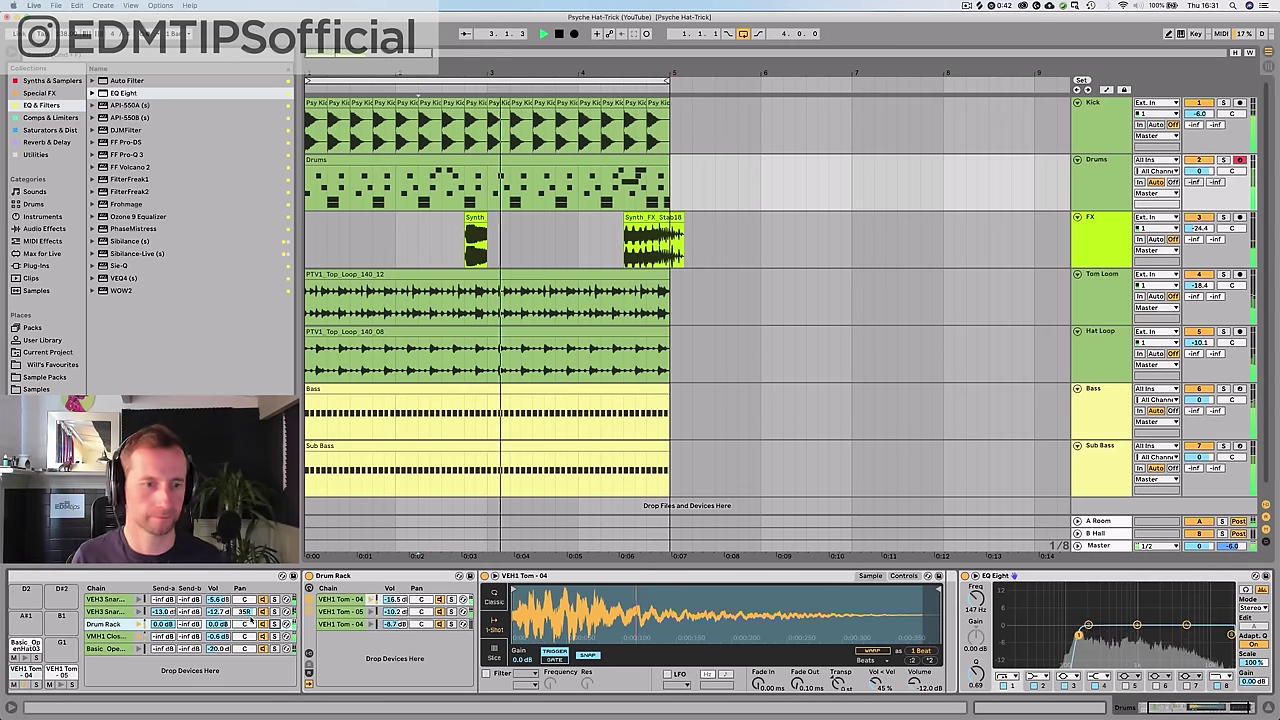
# - Set the VMH1 Closed Hats chain's Send A to -6.6 dB and listen to the full loop
pyautogui.click(115, 636)
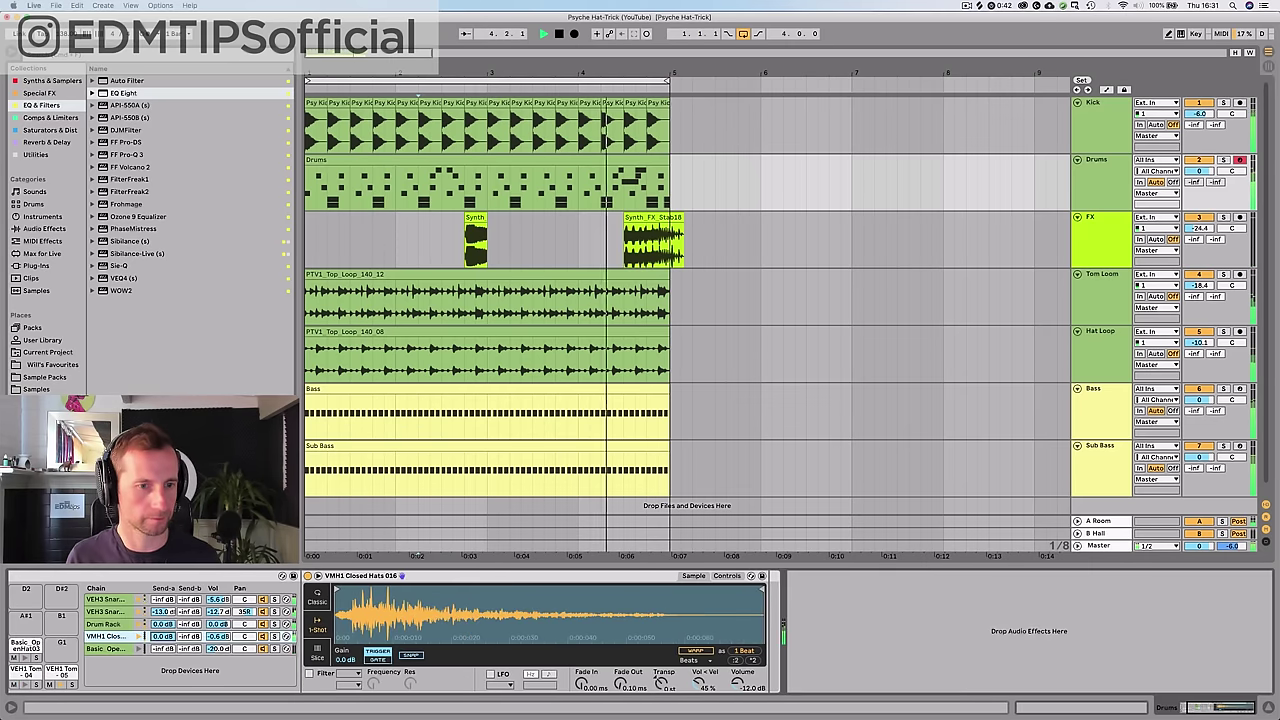
pyautogui.moveTo(163, 636); pyautogui.dragTo(163, 665)
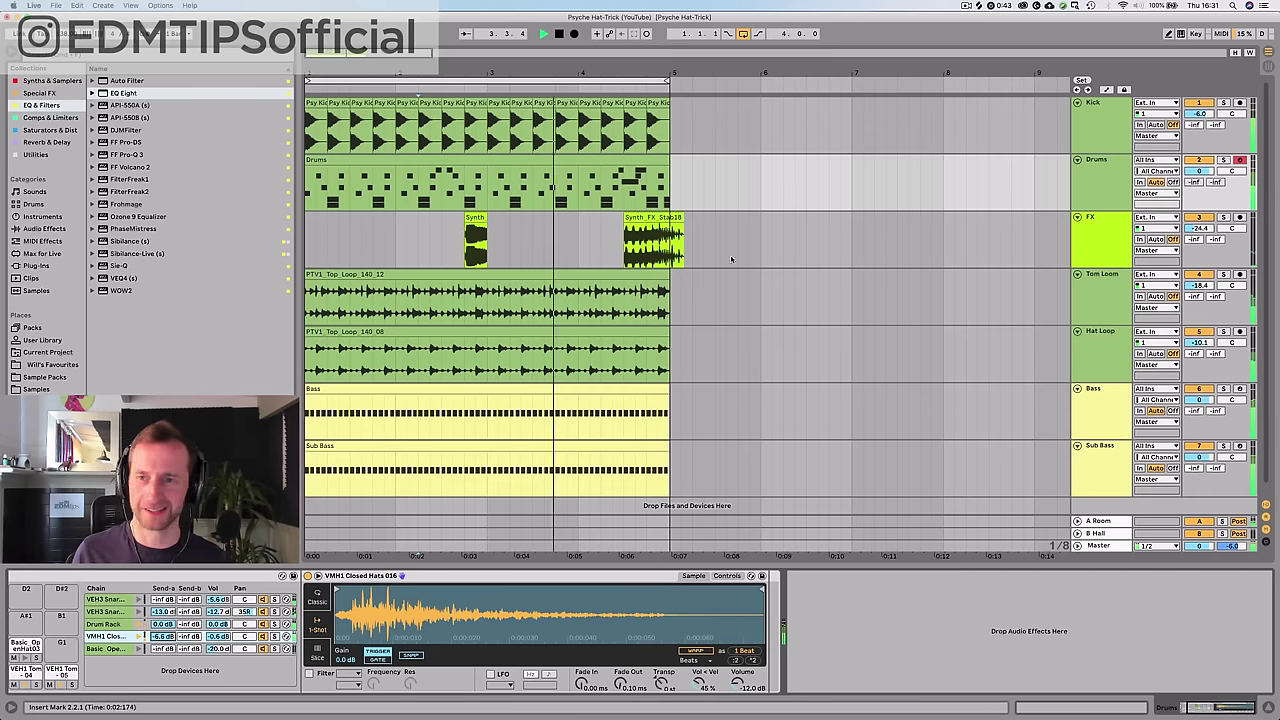
pyautogui.press('space')
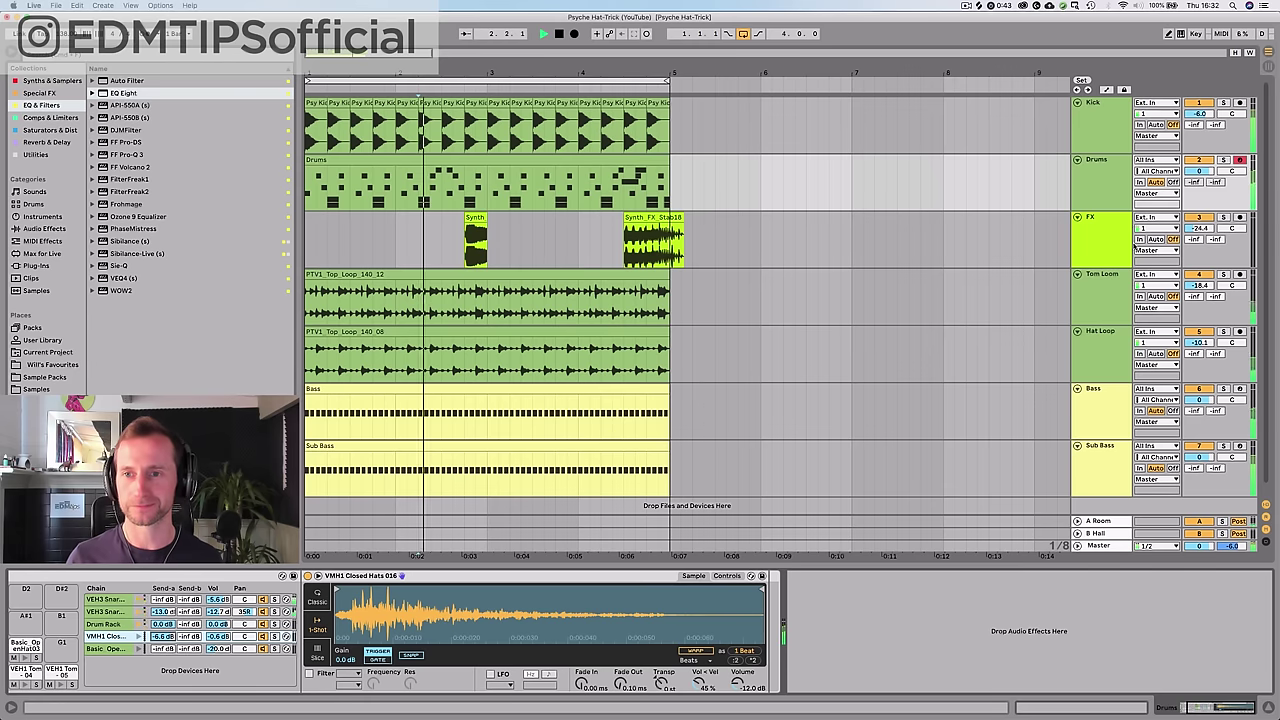
# - Collapse the FX, Drums, Kick, Bass and Sub Bass tracks in the arrangement
pyautogui.click(1077, 217)
pyautogui.click(1077, 160)
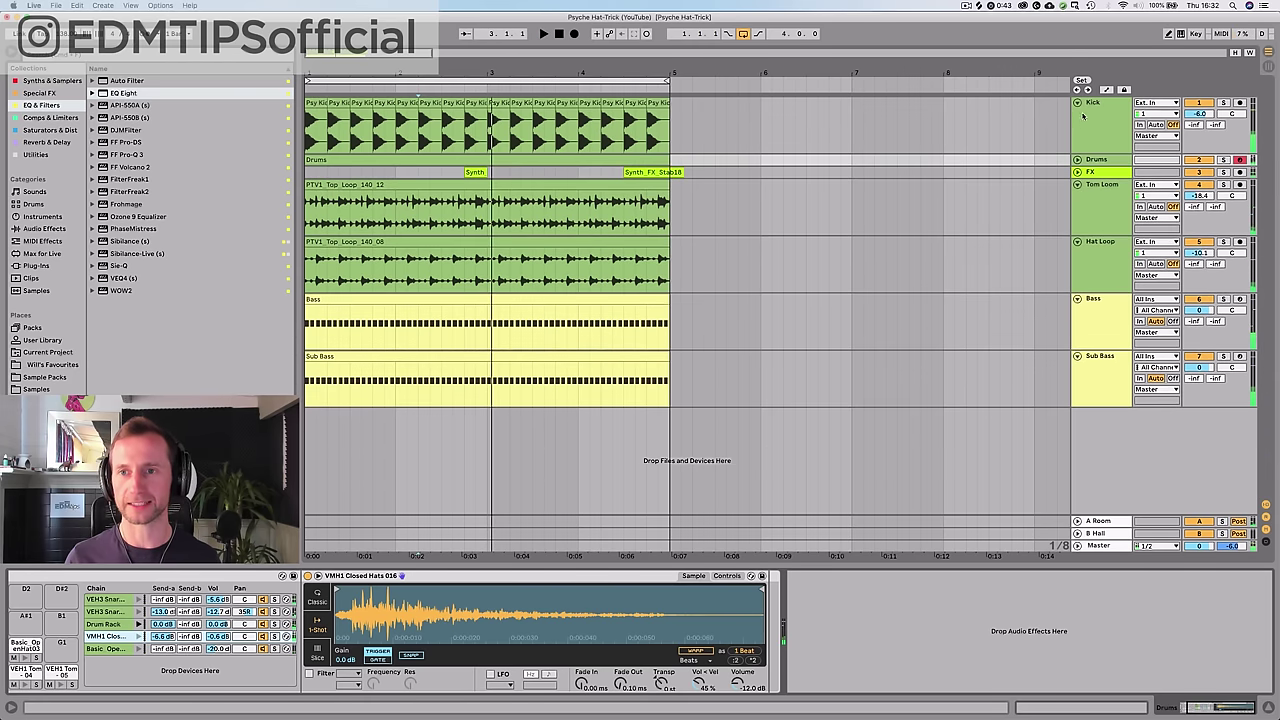
pyautogui.click(1078, 102)
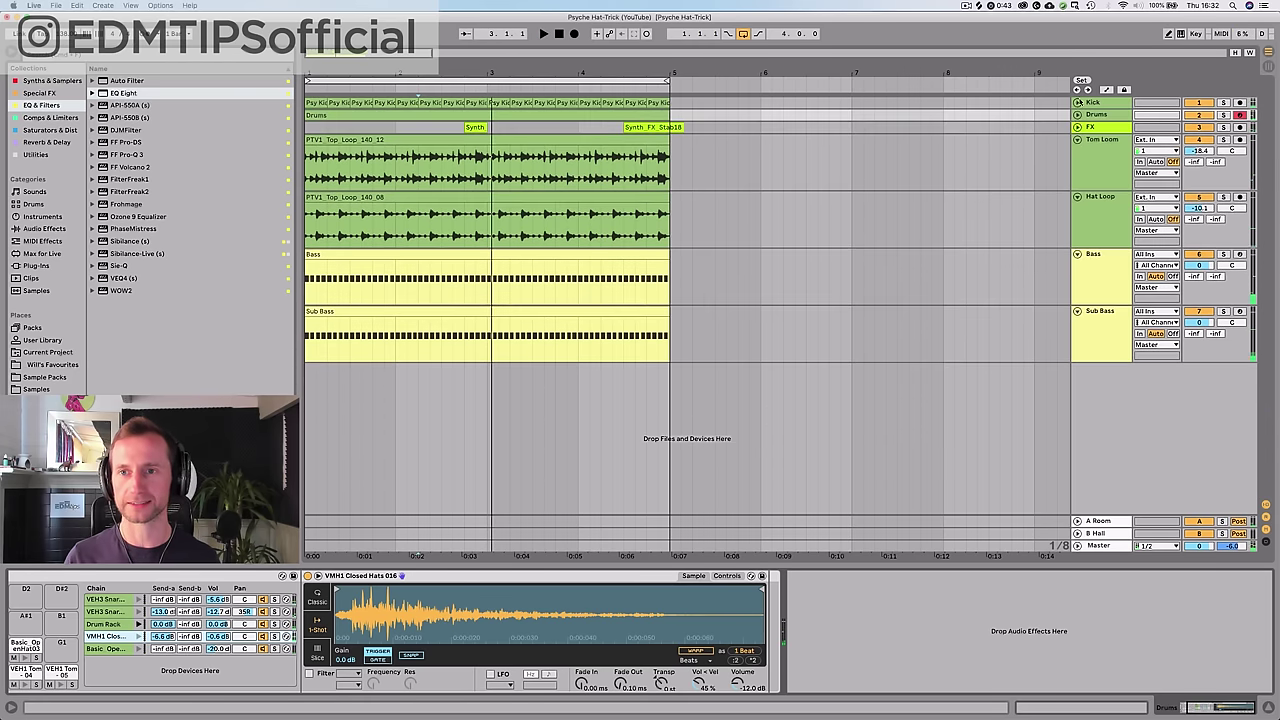
pyautogui.click(1077, 254)
pyautogui.click(1078, 266)
# - Insert a new audio track below Sub Bass and arm it for recording
pyautogui.click(1101, 267)
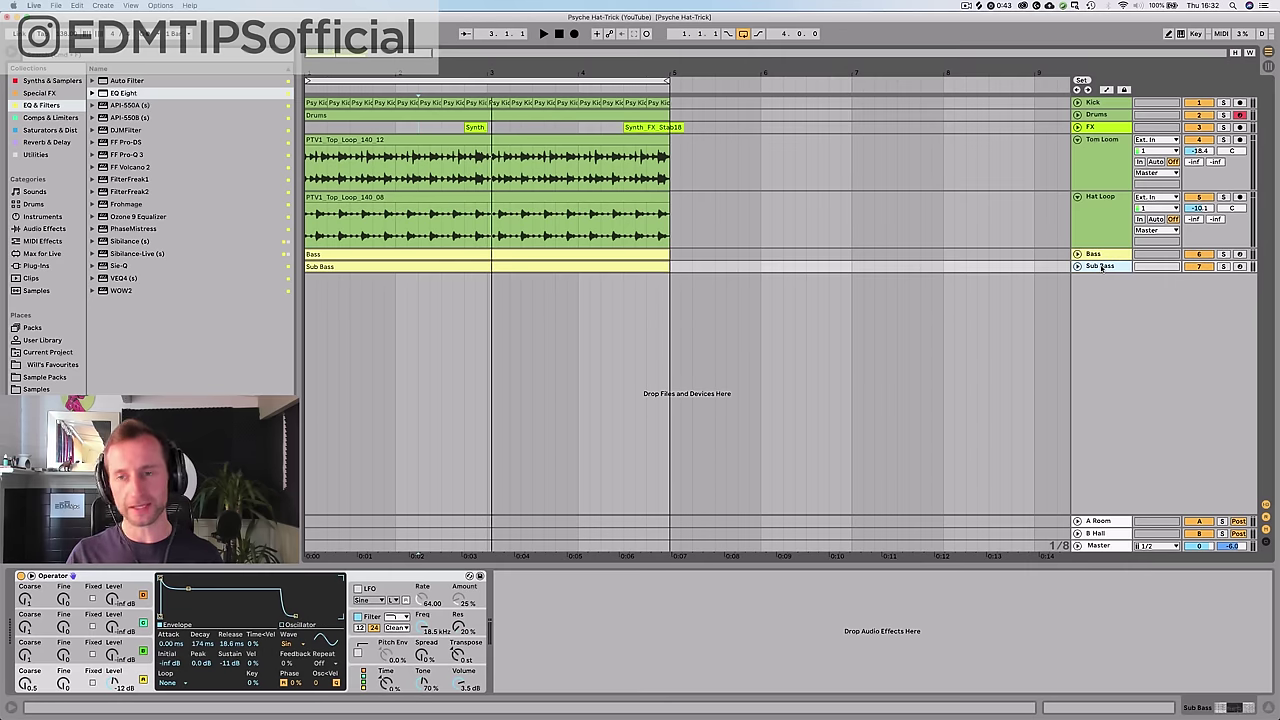
pyautogui.press('super+t')
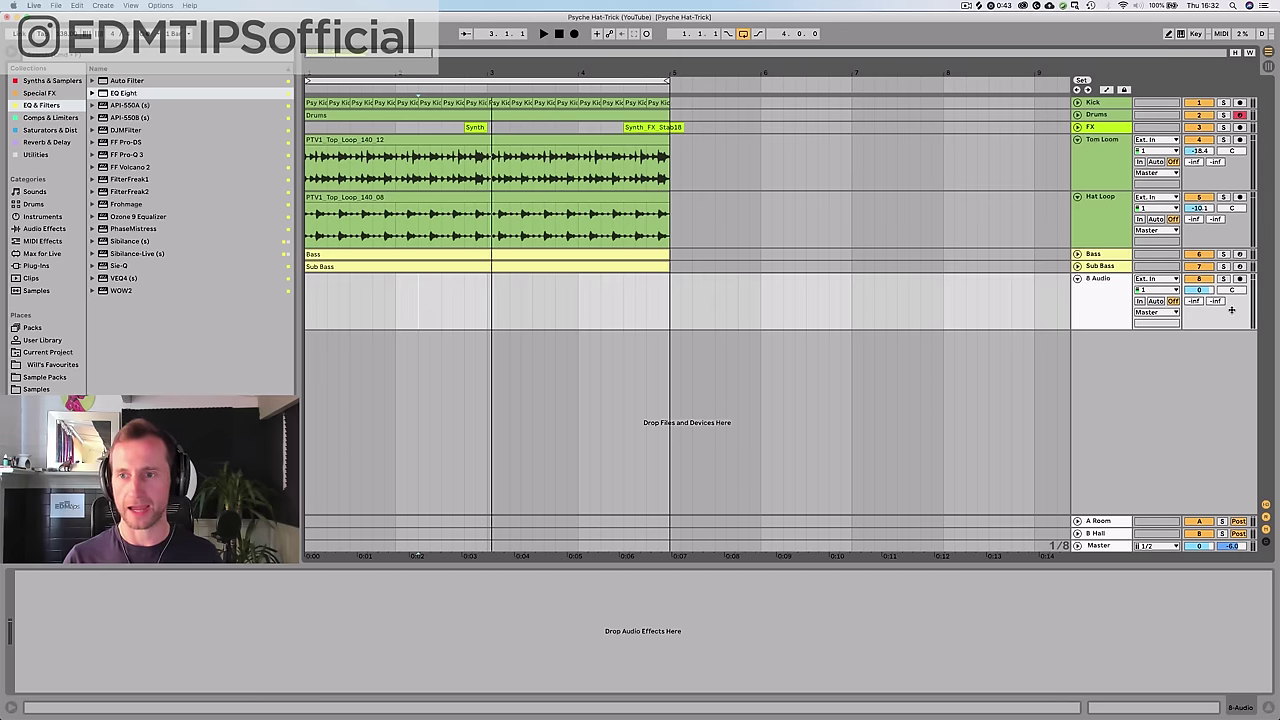
pyautogui.click(1239, 279)
pyautogui.click(1090, 298)
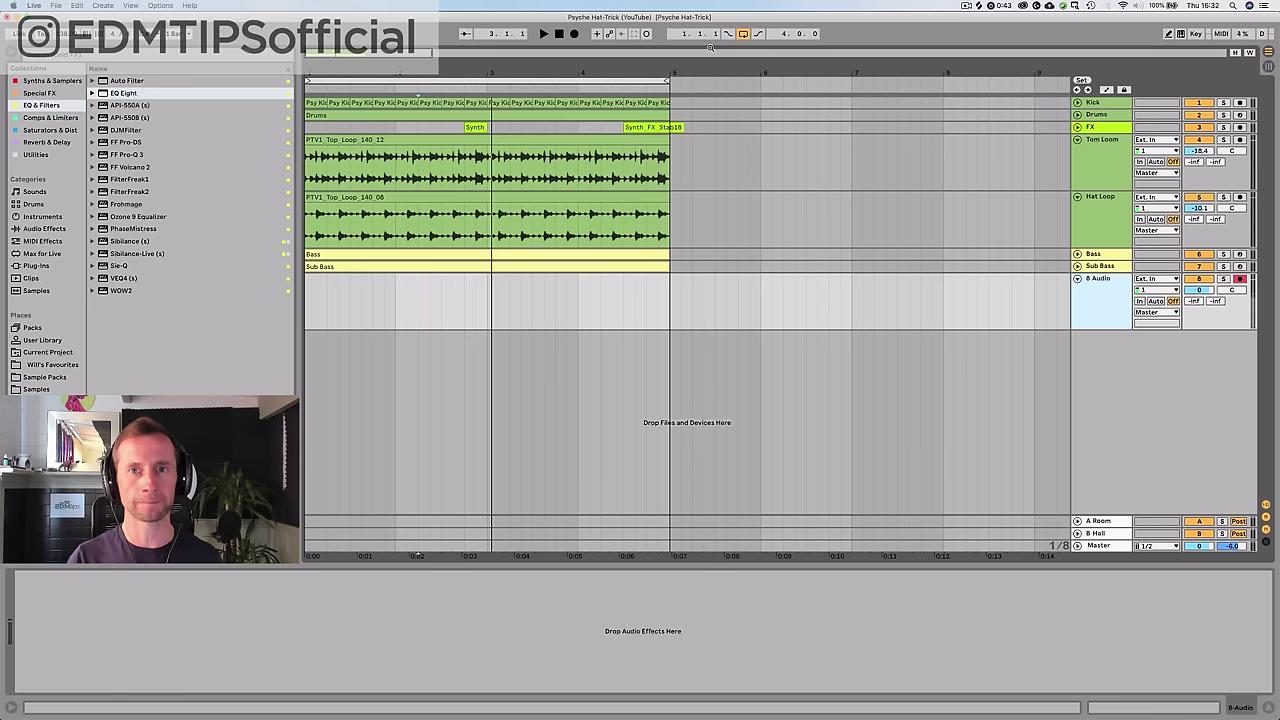
# - Turn off arrangement looping and select the range from 1.1.1 to 5.1.1 on the new audio track
pyautogui.click(743, 34)
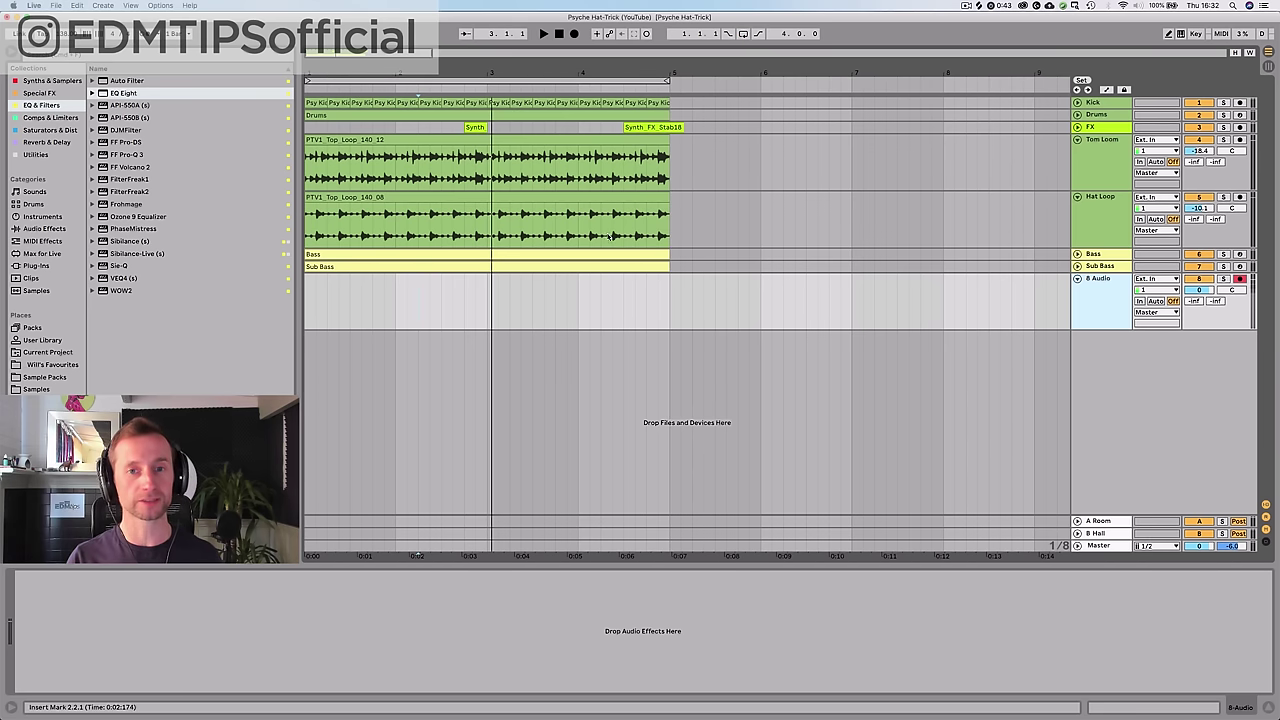
pyautogui.moveTo(668, 313); pyautogui.dragTo(305, 307)
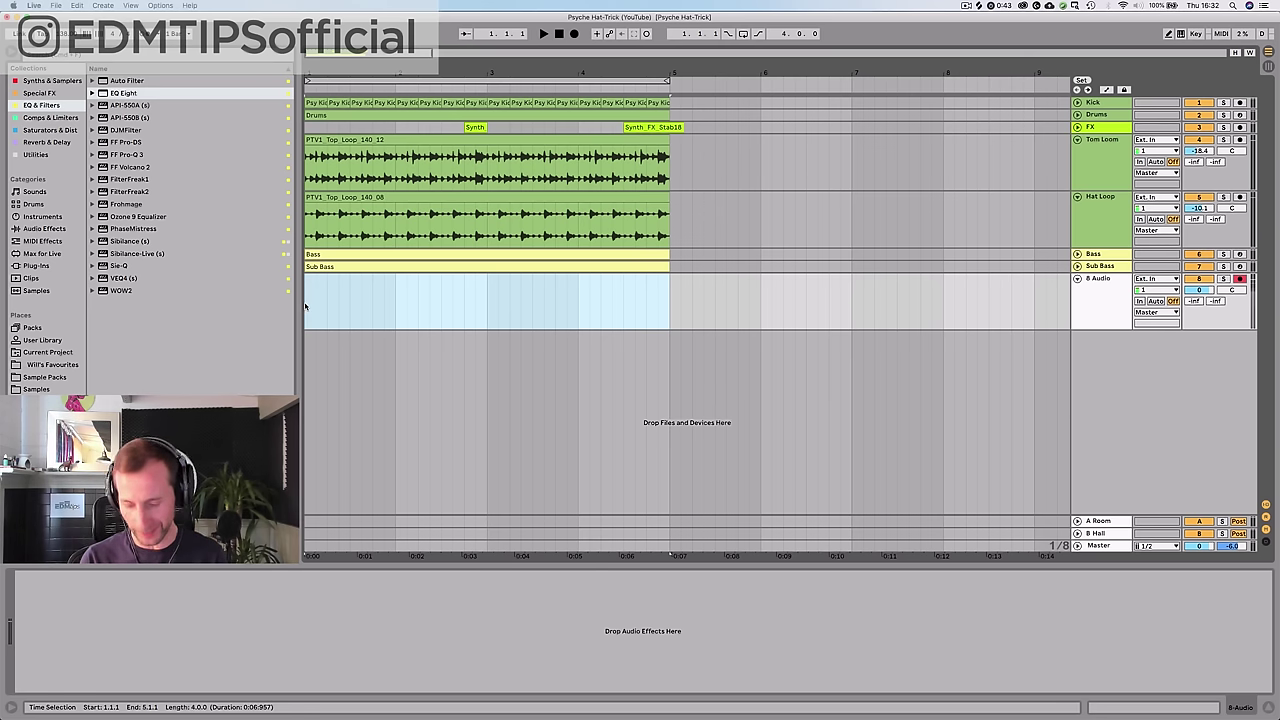
# - Turn on arrangement looping for the range from 1.1.1 to 5.1.1 and listen to the loop at a slower tempo
pyautogui.press('super+l')
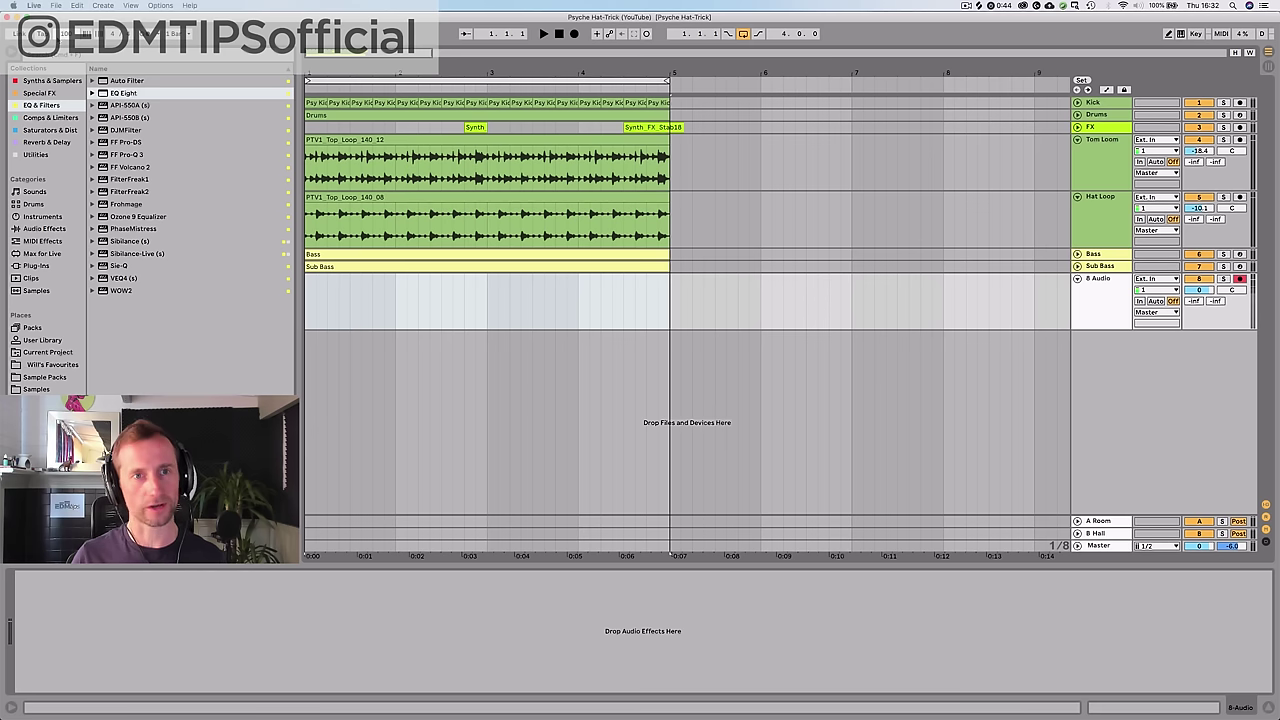
pyautogui.press('space')
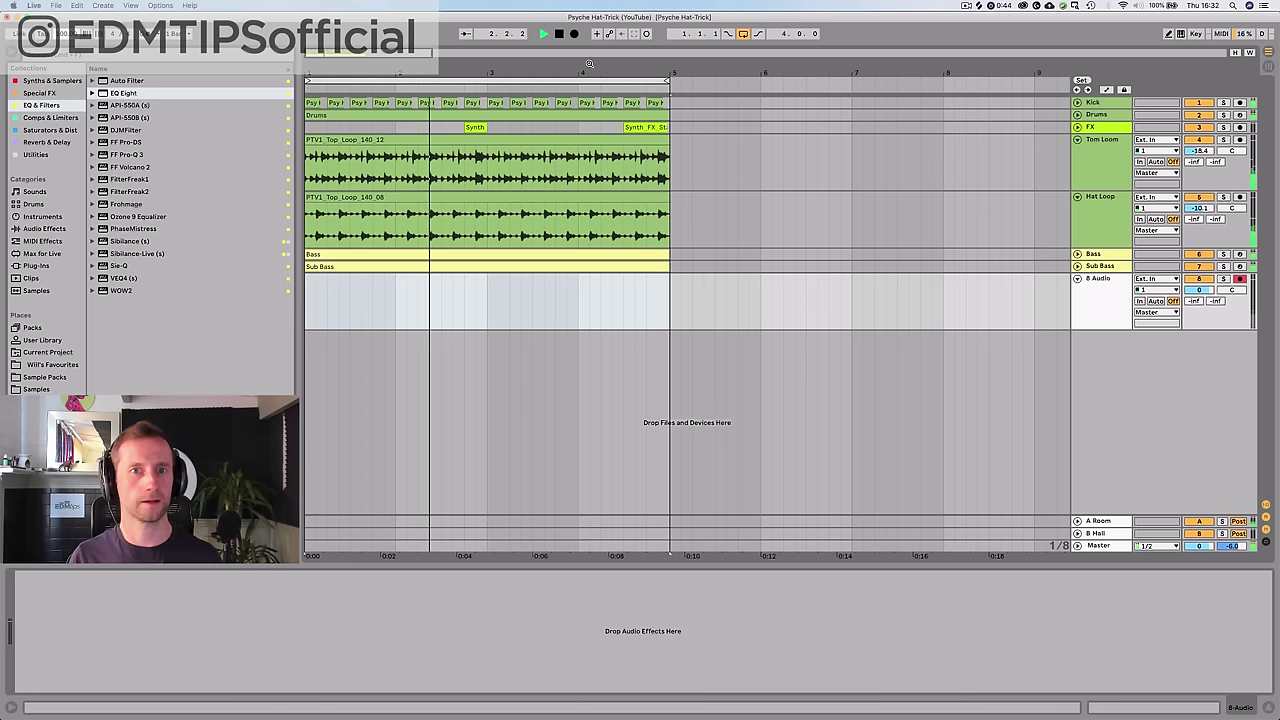
pyautogui.press('space')
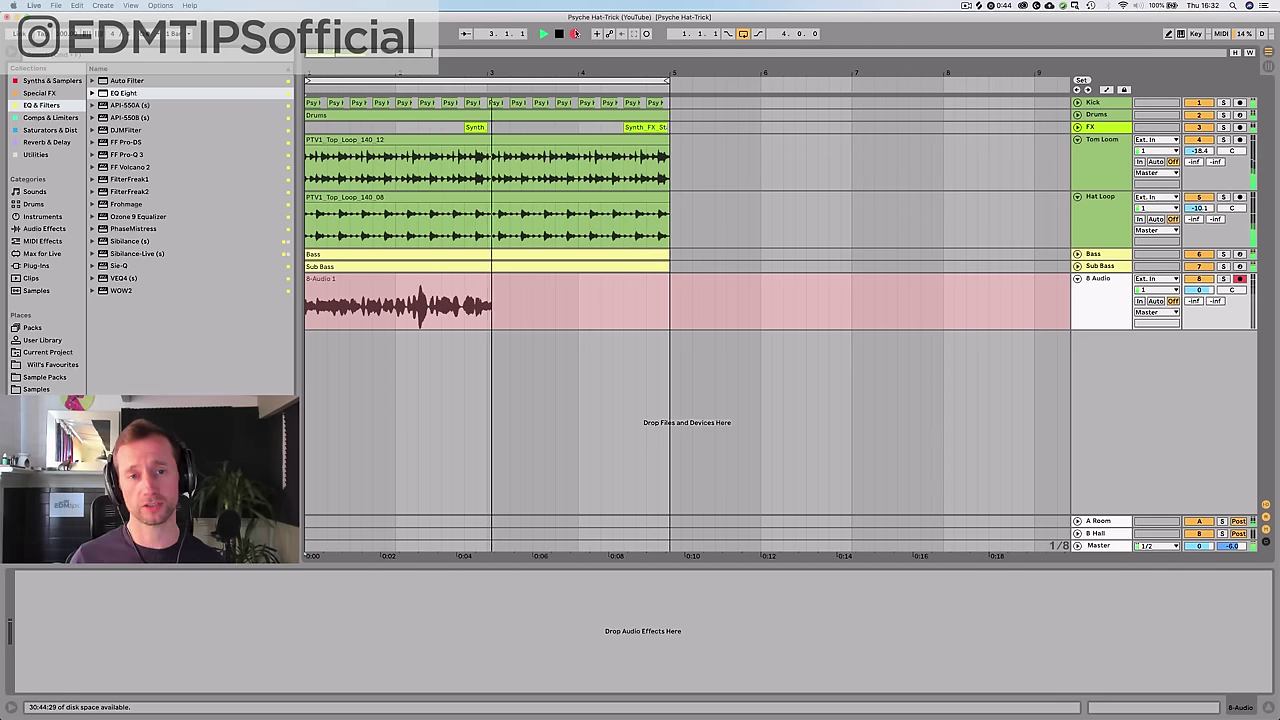
# - Discard the first recorded take and record a new four-bar take on the 8 Audio track
pyautogui.press('space')
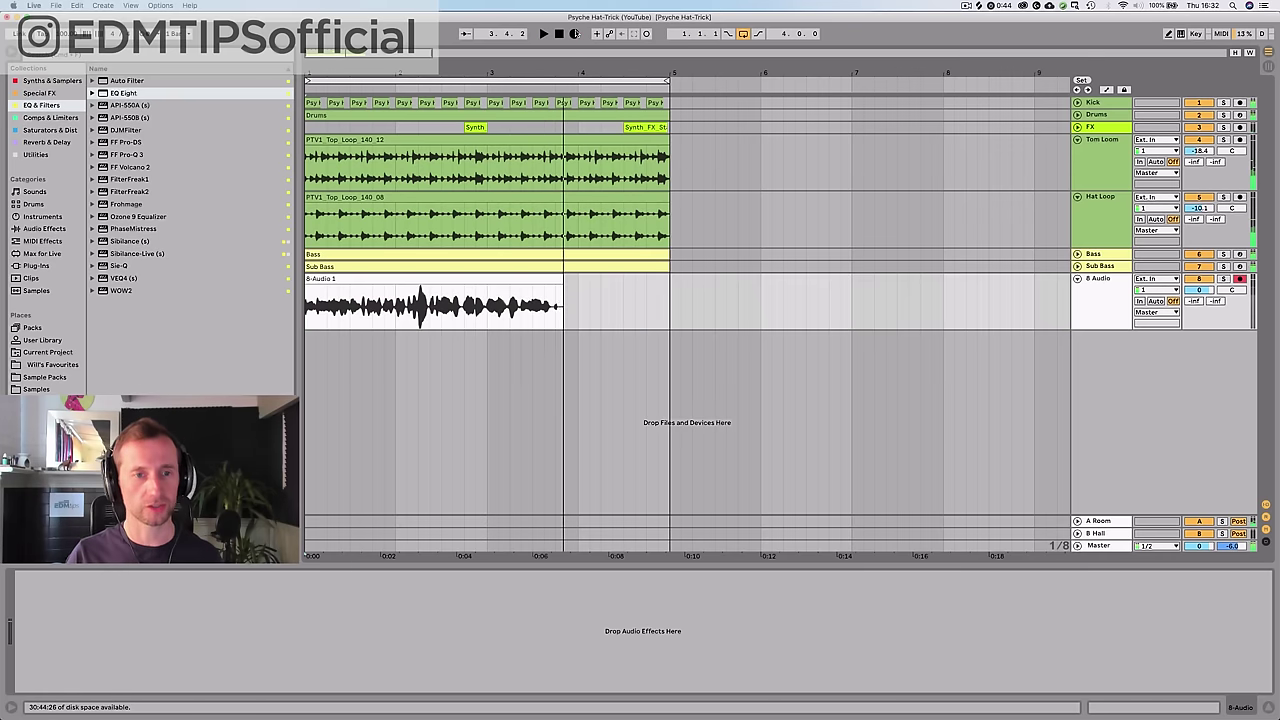
pyautogui.press('super+z')
pyautogui.click(572, 34)
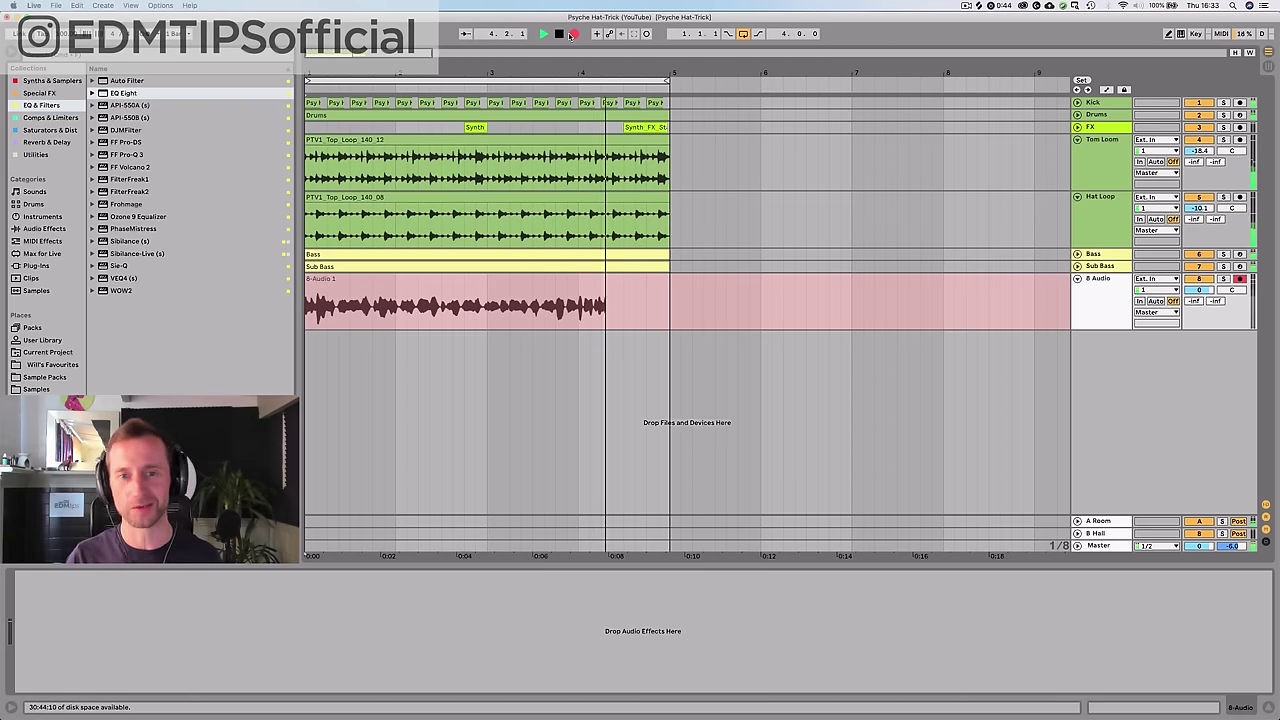
pyautogui.press('space')
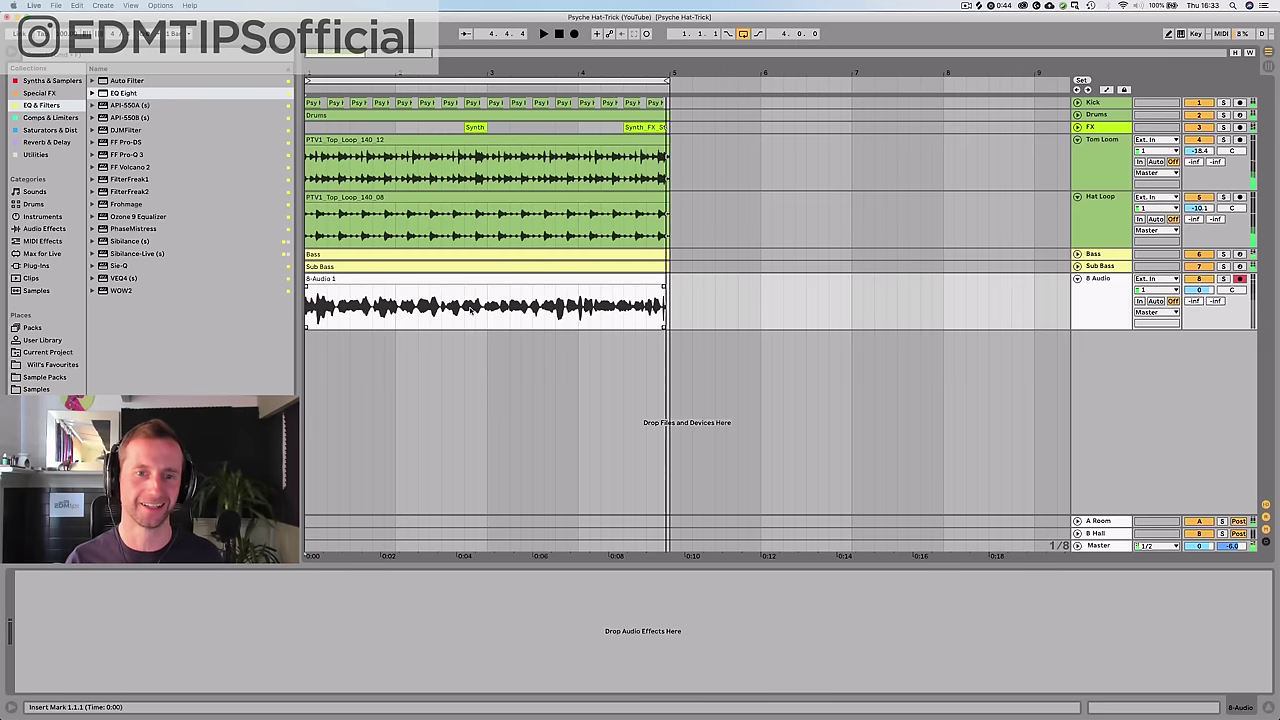
# - Copy the one-beat section ending at 4.1.1 of the recorded take to 3.1.1 and listen to the edit
pyautogui.click(477, 310)
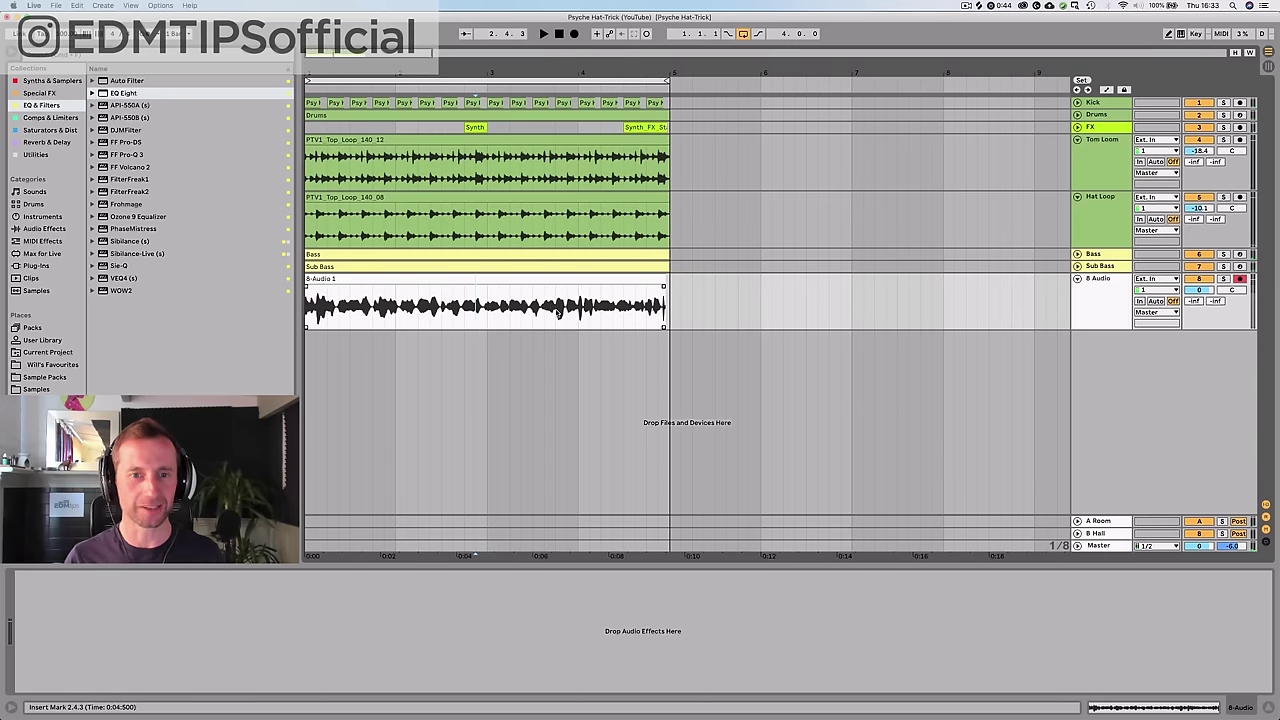
pyautogui.moveTo(559, 313); pyautogui.dragTo(577, 311)
pyautogui.click(487, 318)
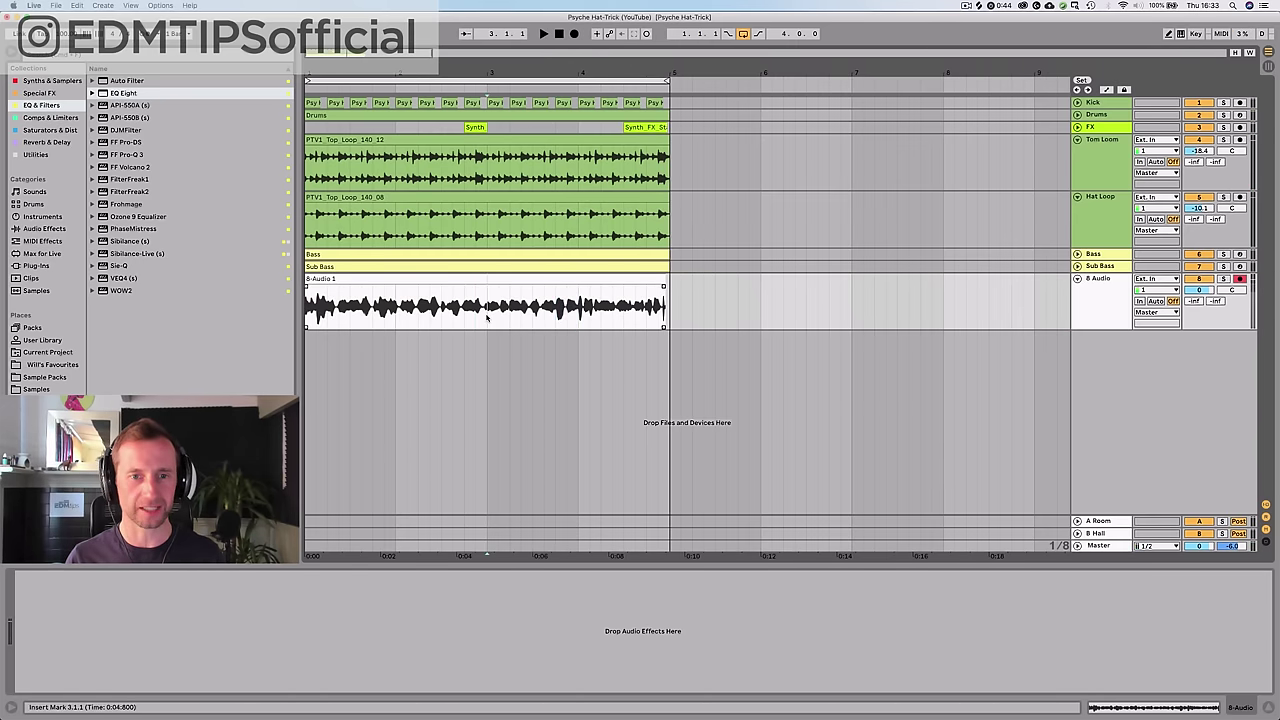
pyautogui.press('super+v')
pyautogui.press('space')
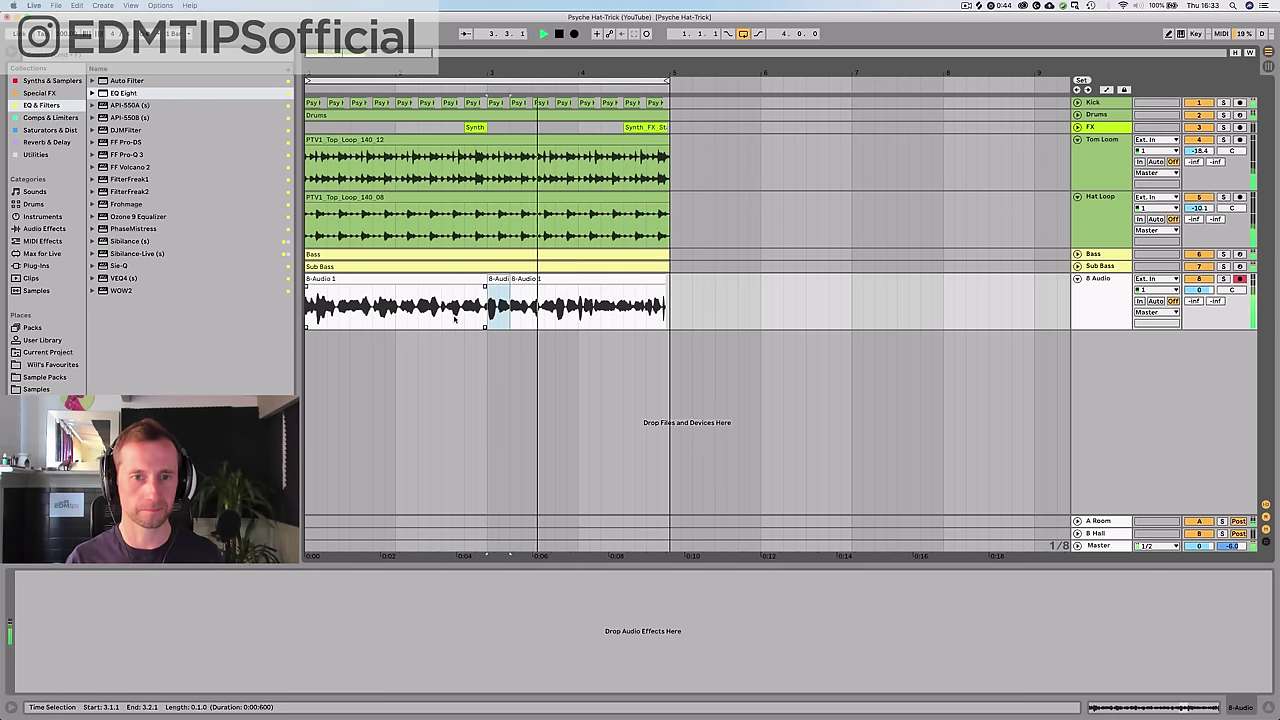
pyautogui.click(419, 314)
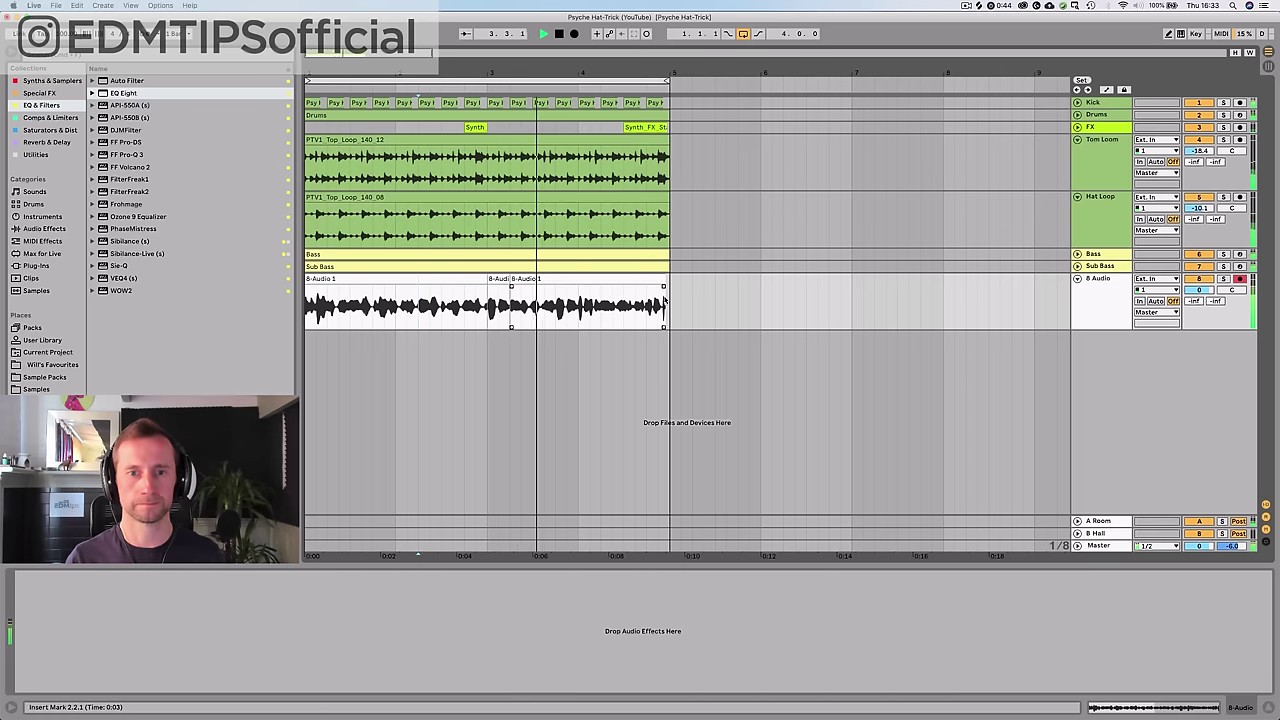
pyautogui.press('space')
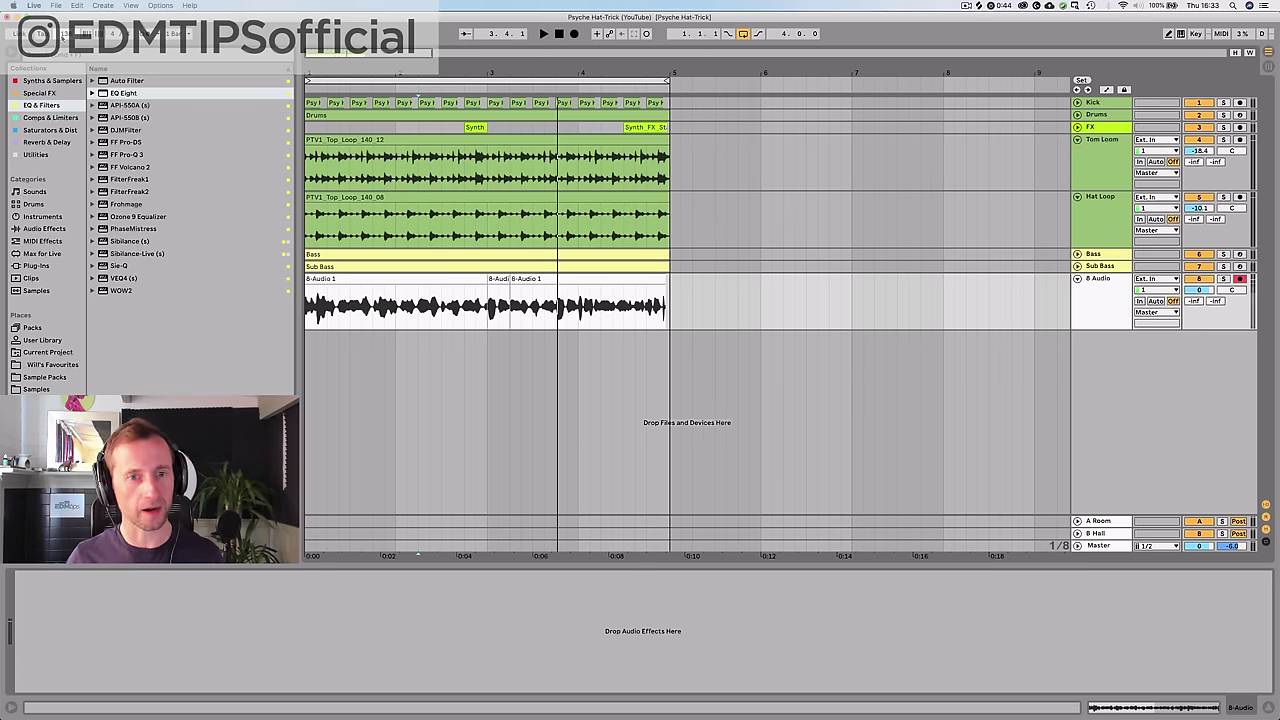
# - Restore the faster tempo and consolidate the recorded clips from 1.1.1 to 5.1.1 into one clip
pyautogui.press('Return')
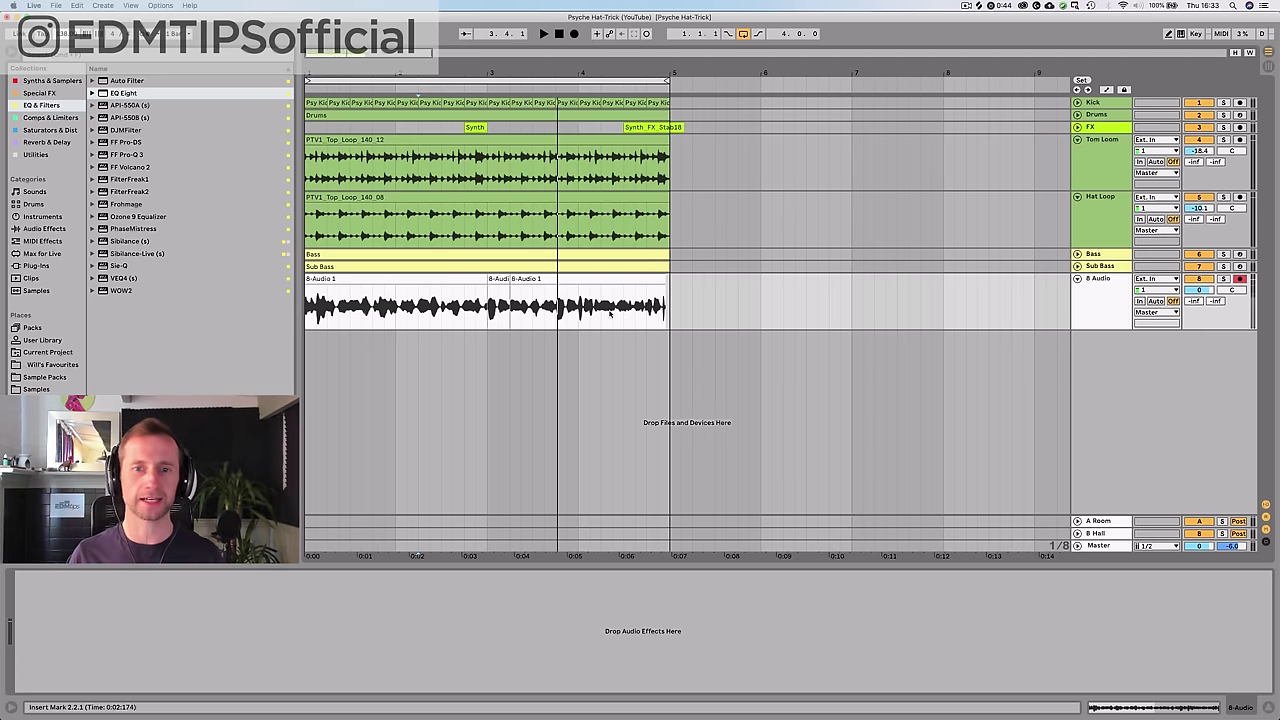
pyautogui.moveTo(666, 310); pyautogui.dragTo(302, 310)
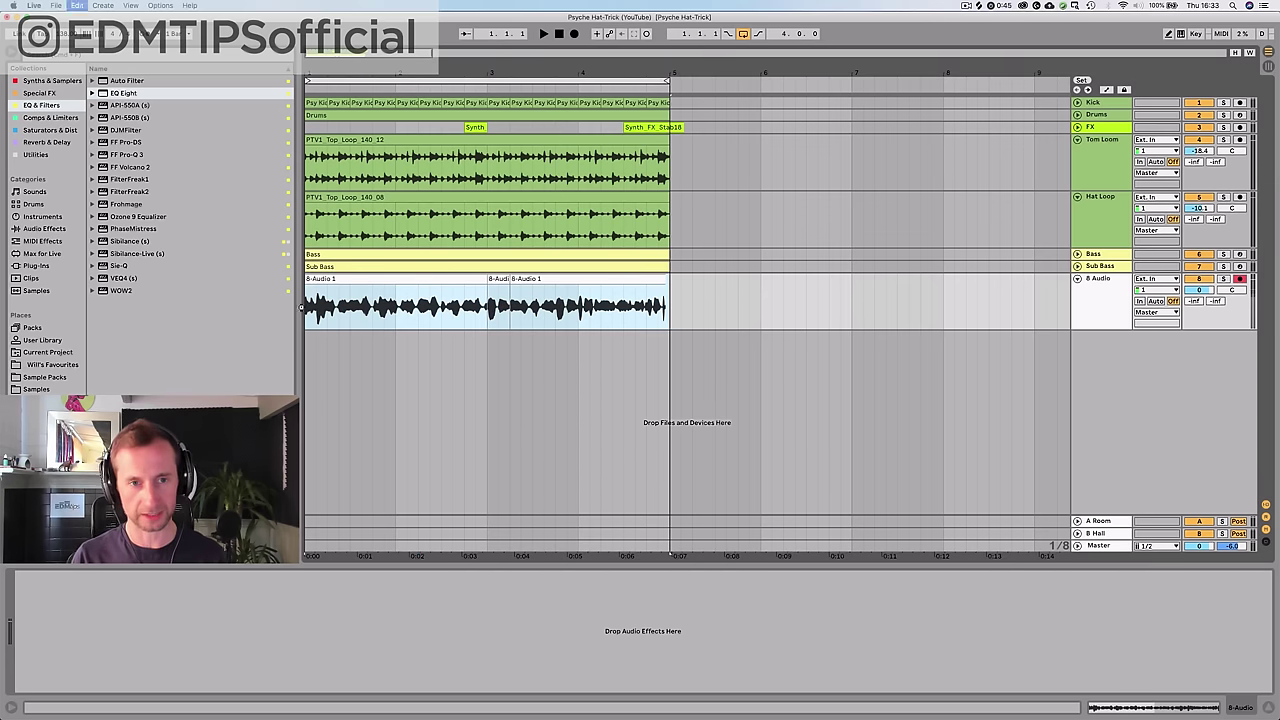
pyautogui.press('super+j')
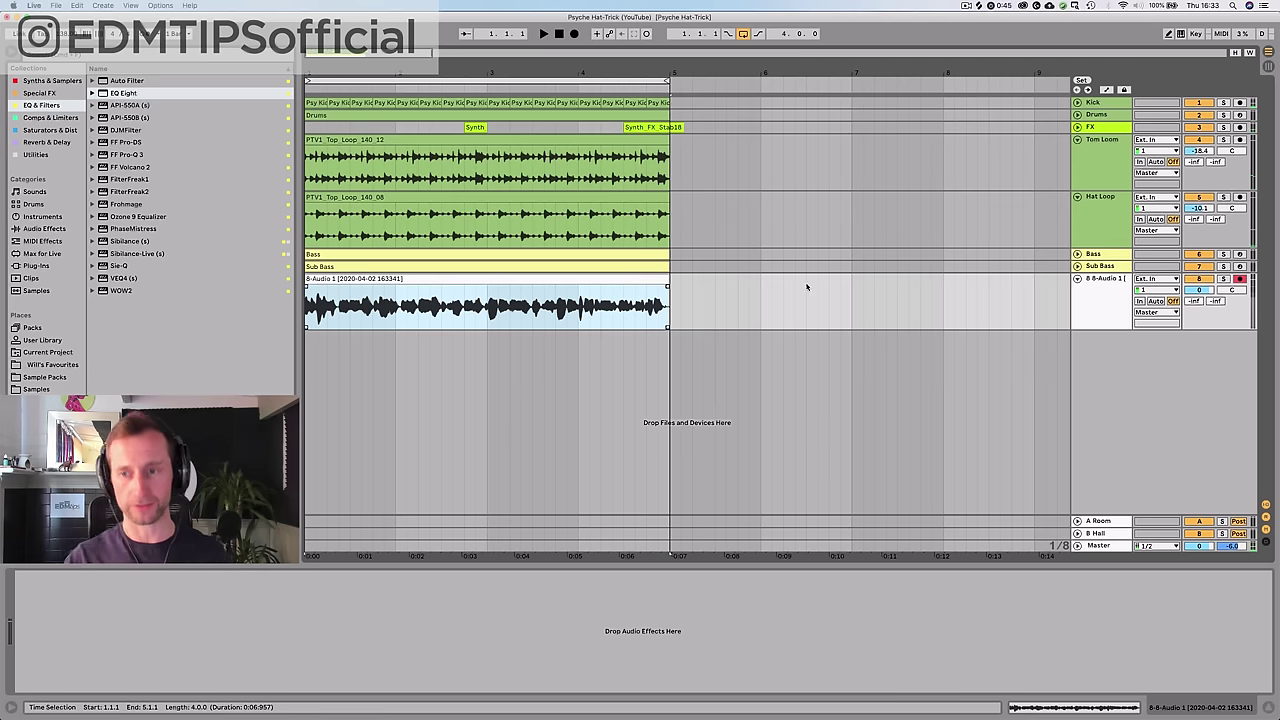
# - Solo the recorded audio track, add EQ Eight with a low cut at 156 Hz, and listen to the result
pyautogui.click(1100, 300)
pyautogui.click(1222, 280)
pyautogui.press('space')
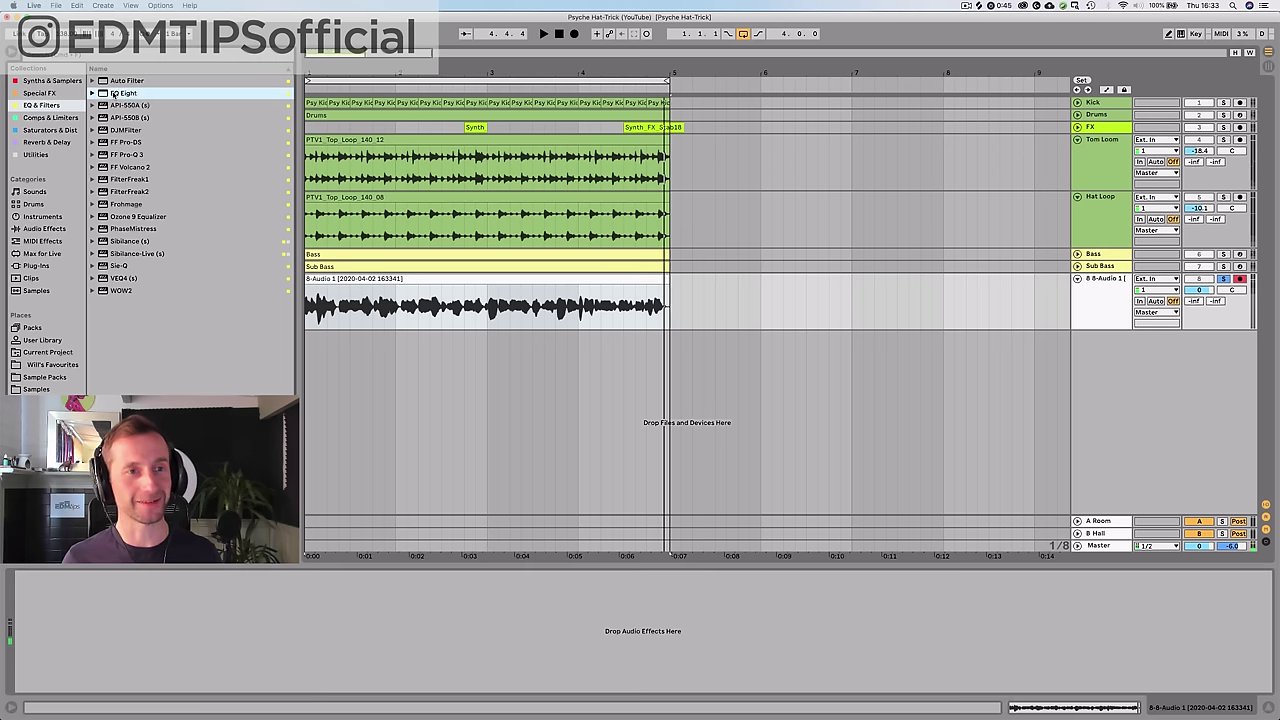
pyautogui.moveTo(33, 630); pyautogui.dragTo(29, 564)
pyautogui.press('space')
pyautogui.press('space')
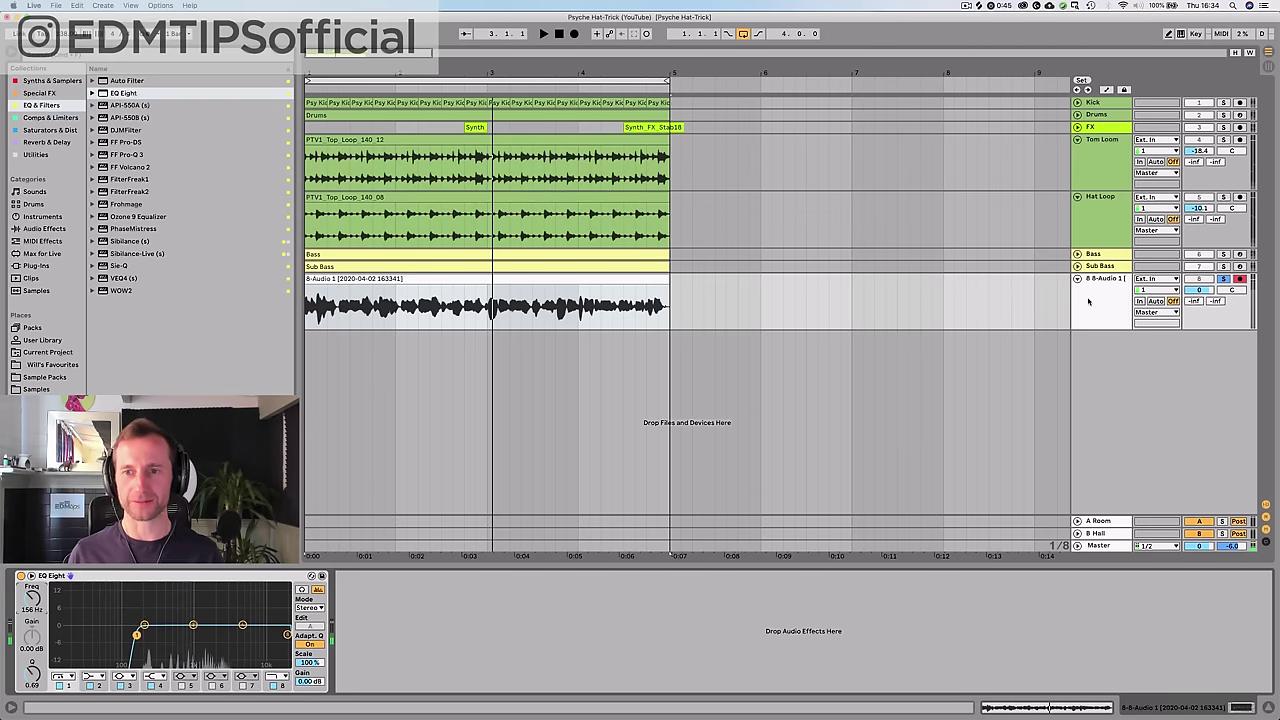
# - Insert a new MIDI track, name it Carrier, and move it above the recorded audio track
pyautogui.click(1088, 302)
pyautogui.press('super+shift+t')
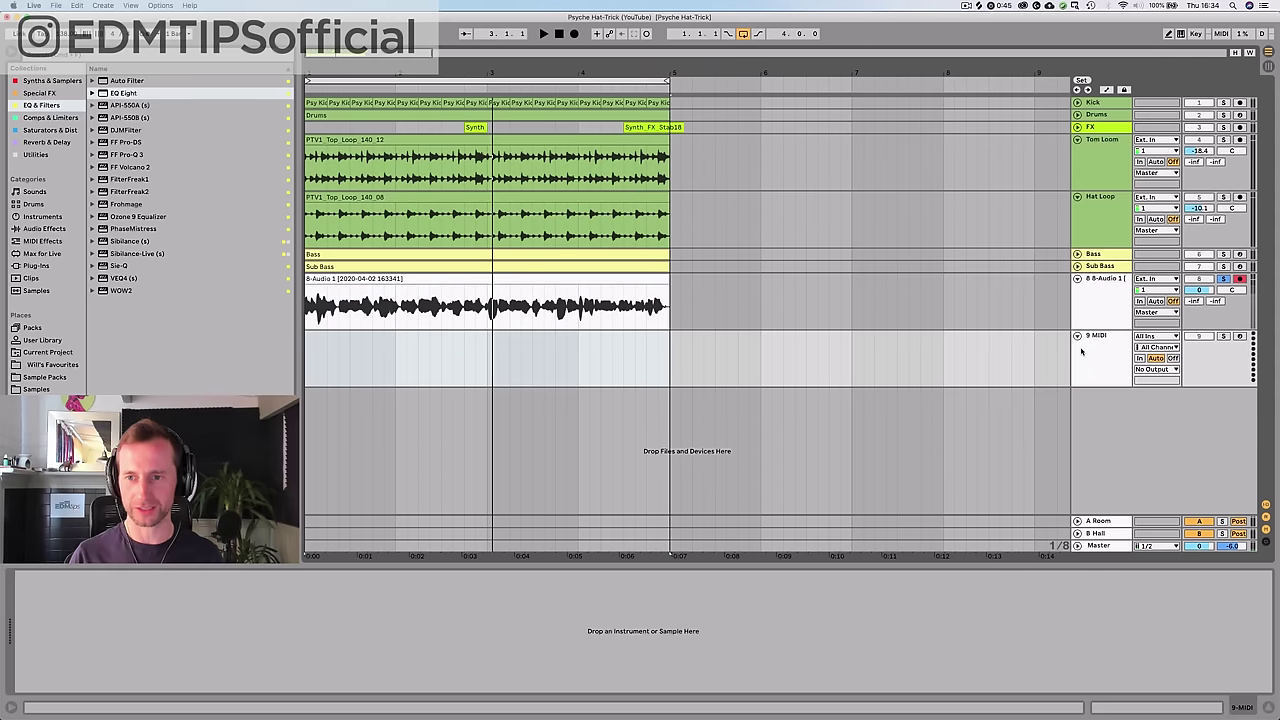
pyautogui.click(1081, 350)
pyautogui.press('super+r')
pyautogui.write('Carrier')
pyautogui.press('Return')
pyautogui.moveTo(1105, 335); pyautogui.dragTo(1103, 286)
pyautogui.click(1096, 348)
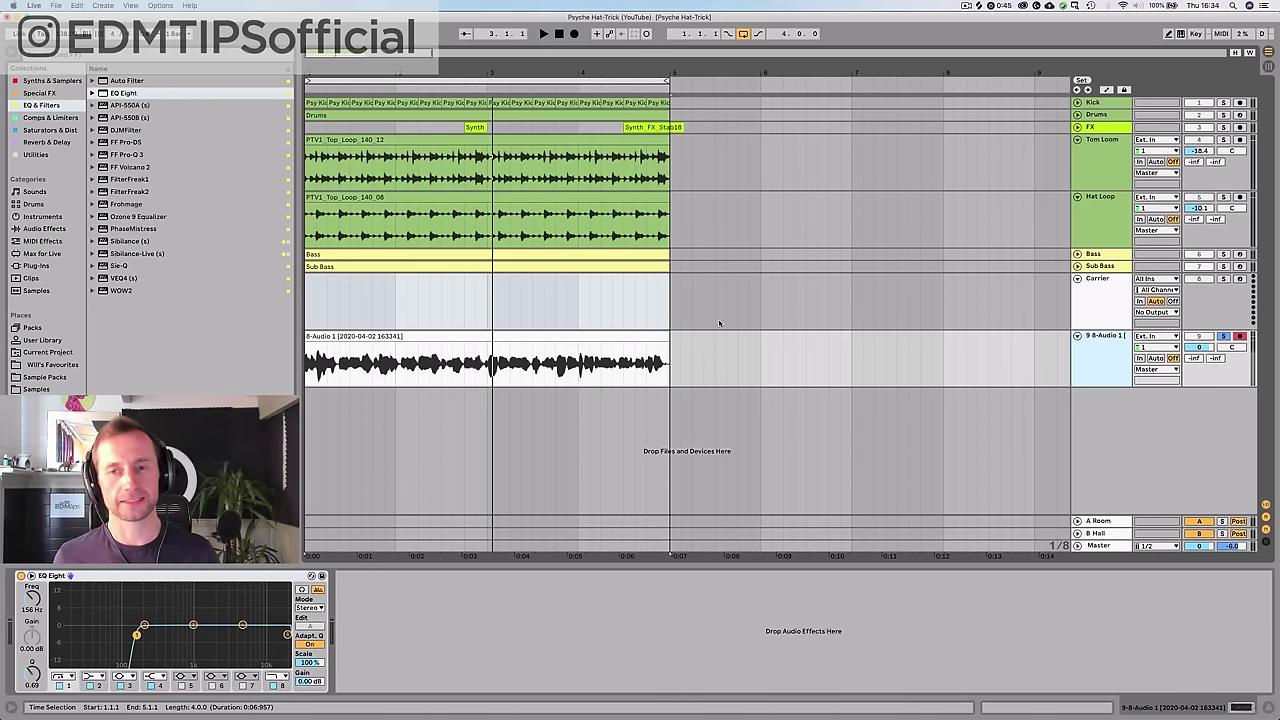
# - Create an empty MIDI clip from 1.1.1 to 5.1.1 on the Carrier track and return to its device chain
pyautogui.moveTo(673, 319); pyautogui.dragTo(291, 319)
pyautogui.press('super+shift+m')
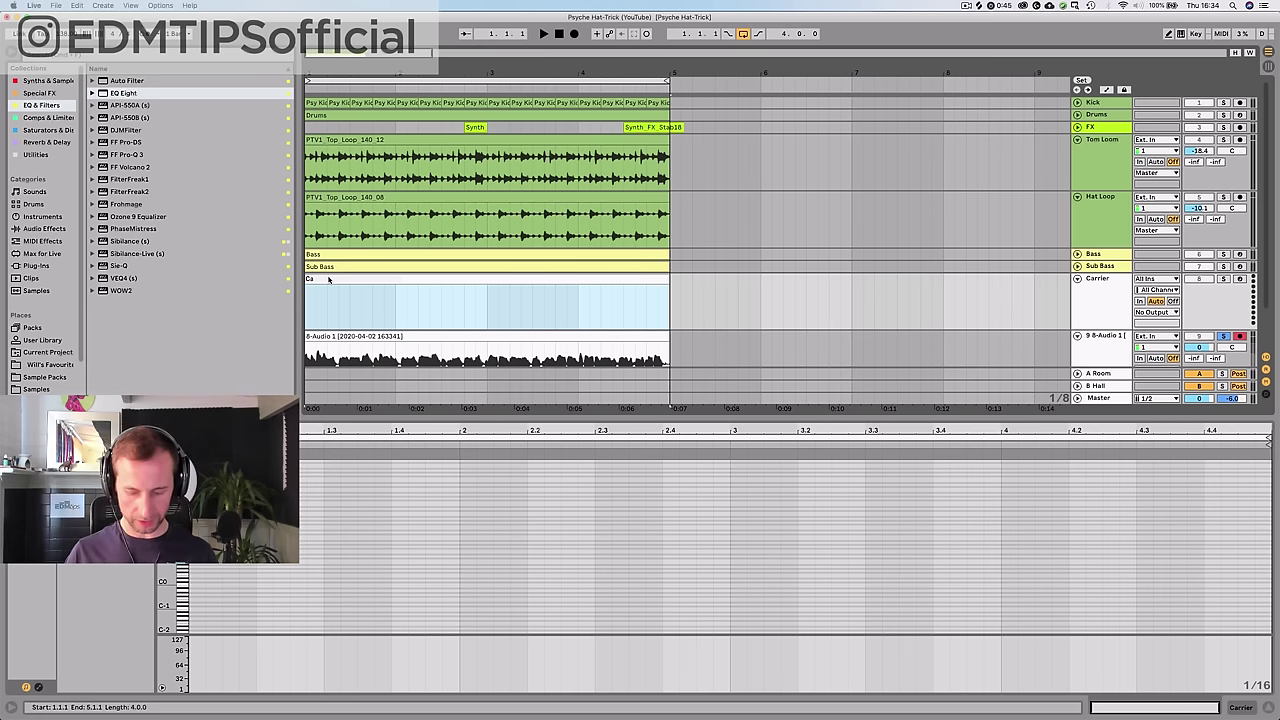
pyautogui.hotkey('shift', 'Tab')
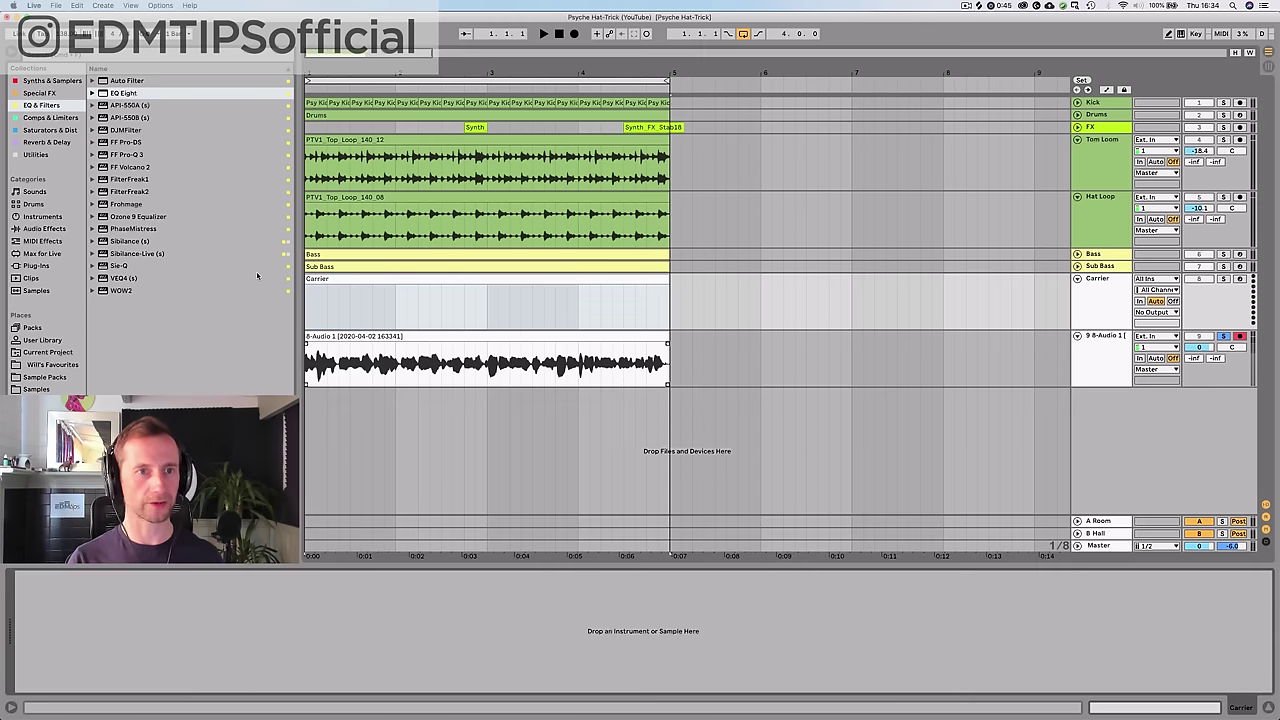
# - Load the Wavetable synth onto the Carrier track, then arm and solo the track
pyautogui.click(34, 130)
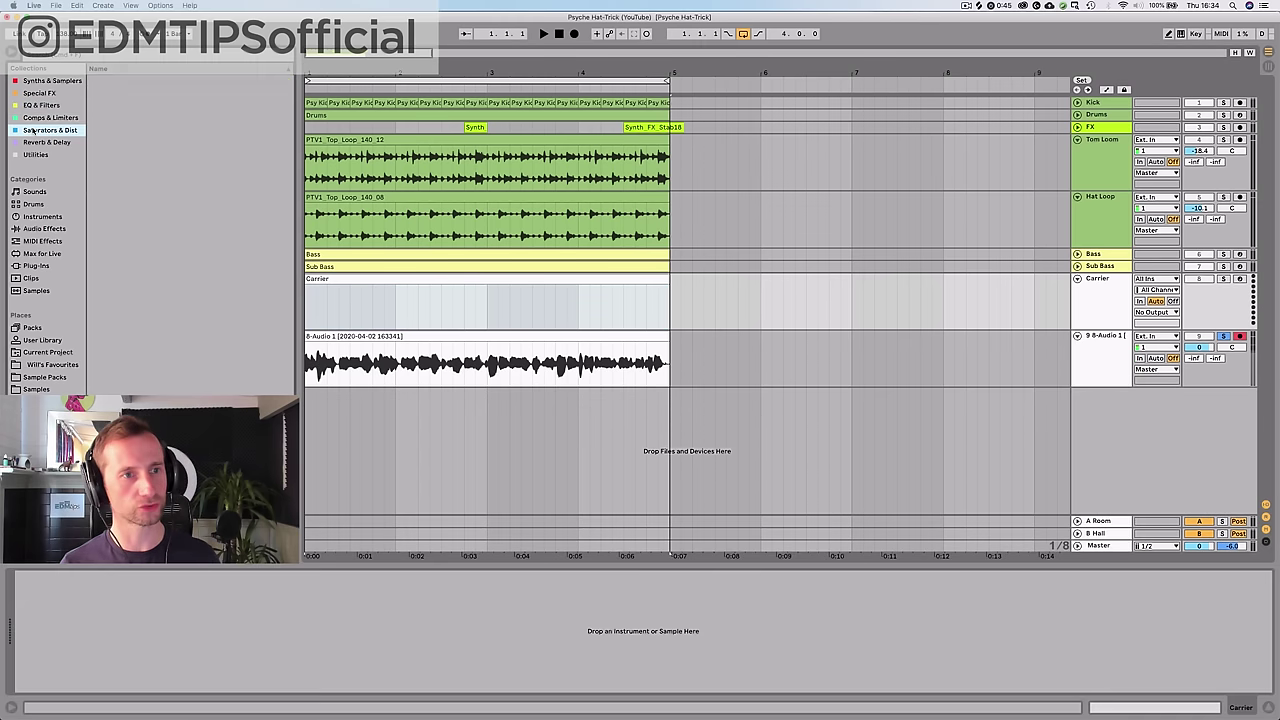
pyautogui.click(37, 82)
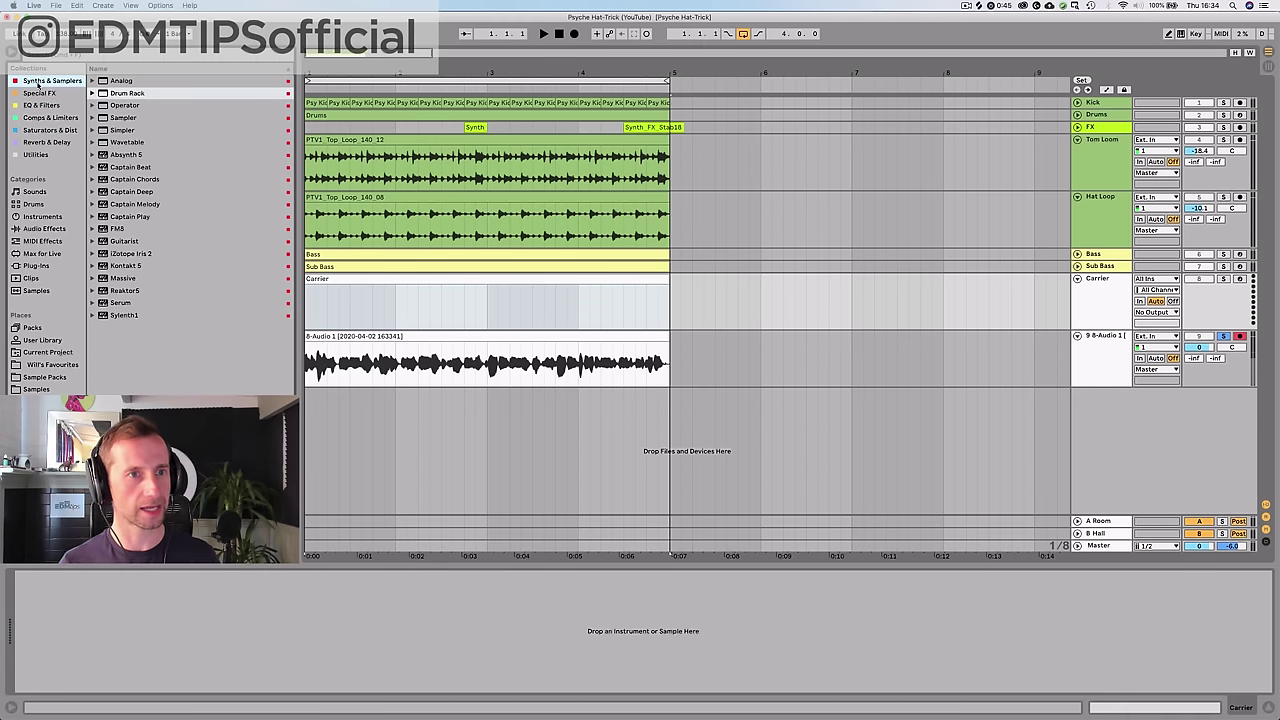
pyautogui.click(124, 143)
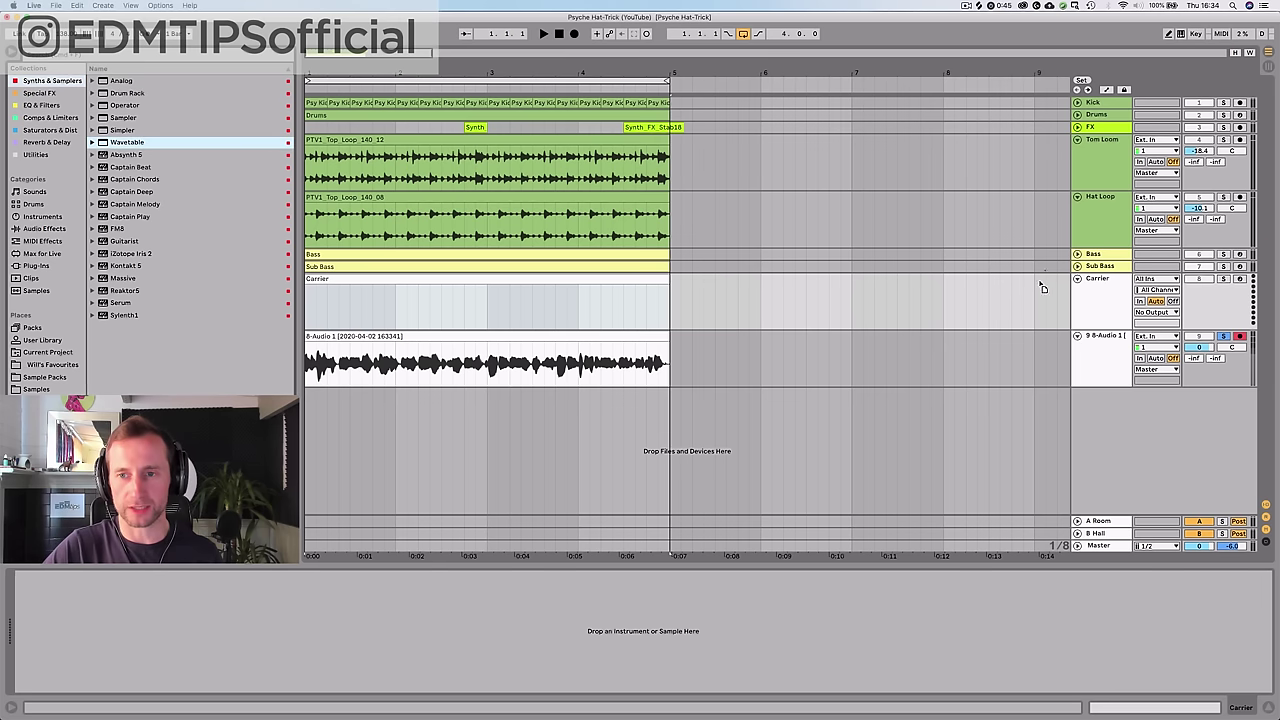
pyautogui.press('Return')
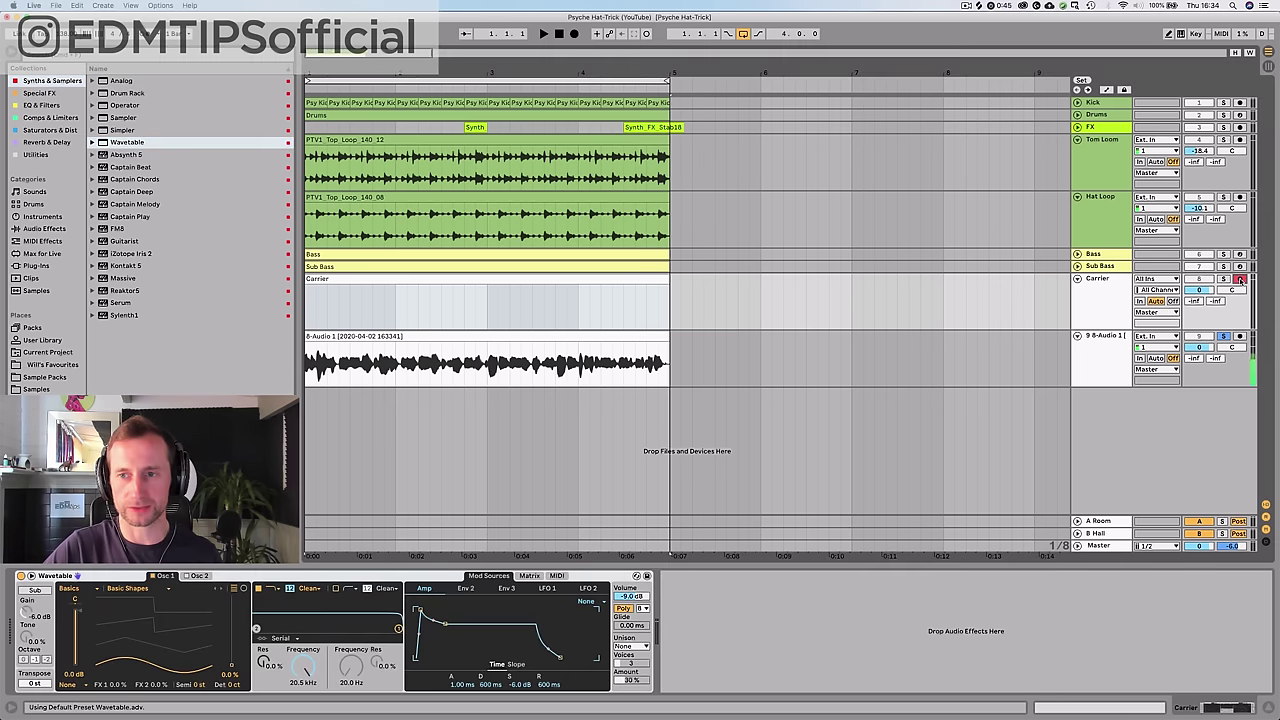
pyautogui.click(1240, 279)
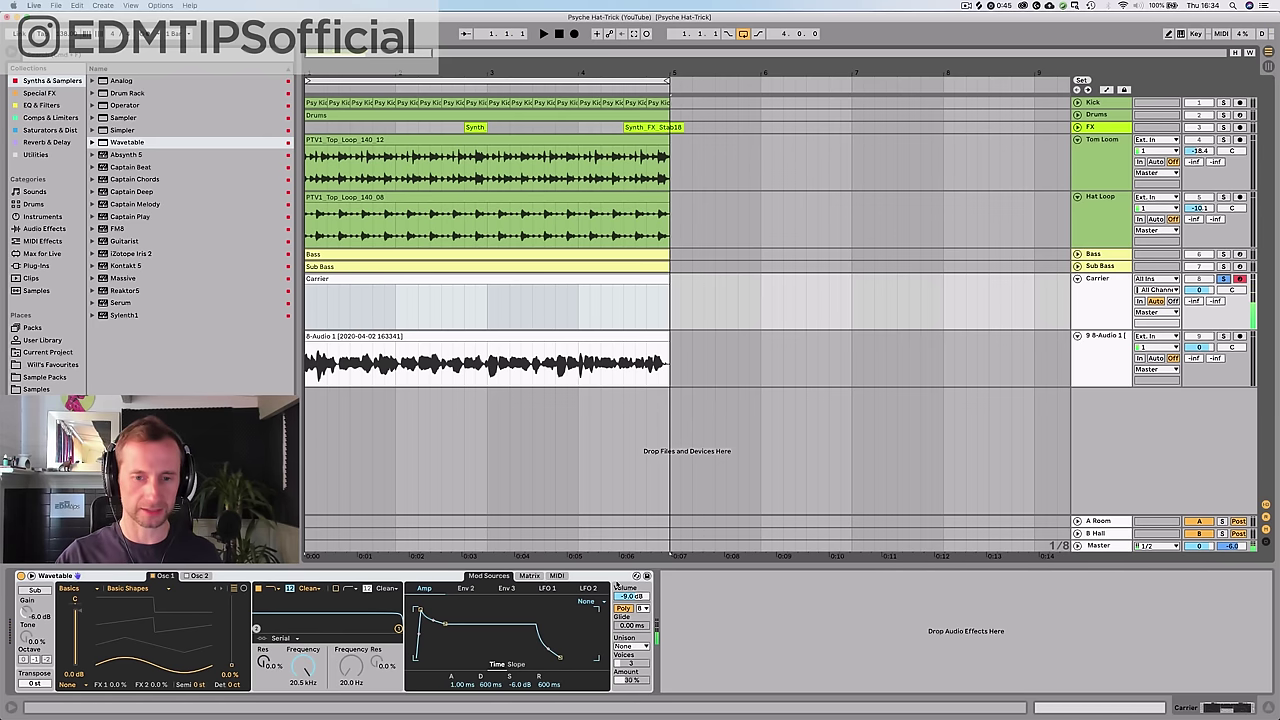
# - Browse Wavetable's Synth Rhythmic presets for a carrier sound, previewing Zuess Play Dirty, Yayaya, Waves & Shear and Upside Frown
pyautogui.click(636, 577)
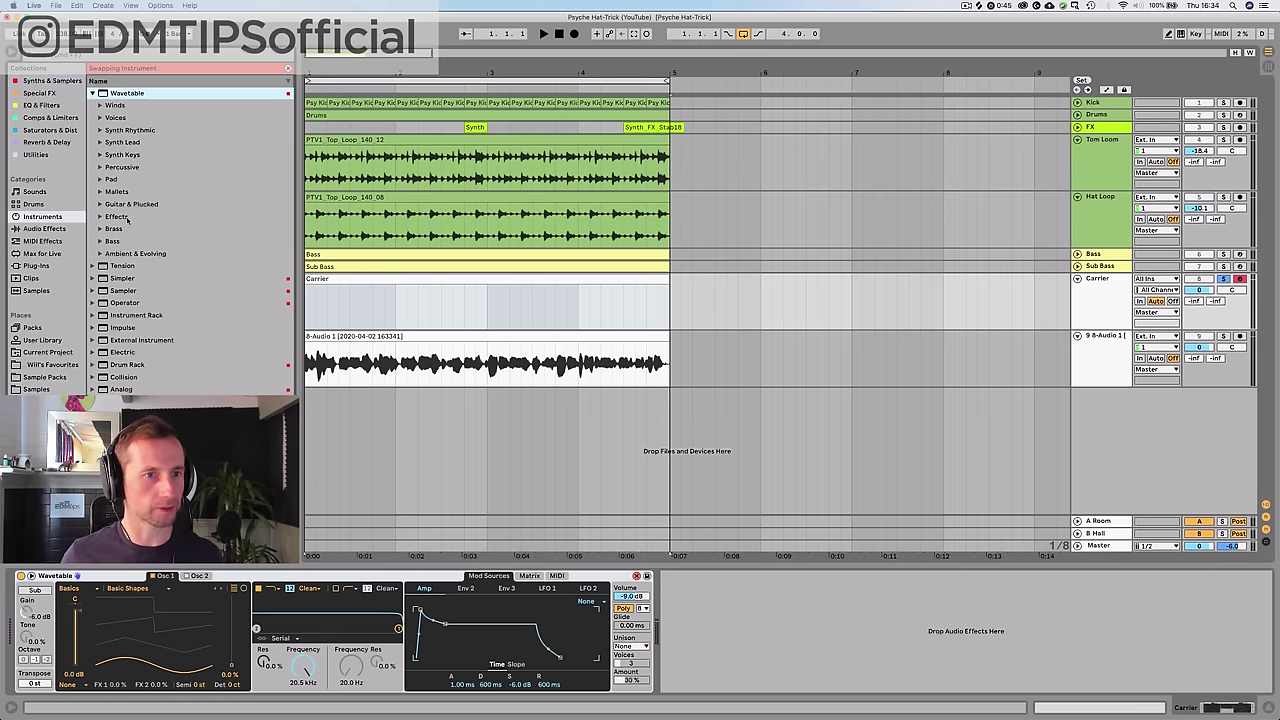
pyautogui.doubleClick(118, 133)
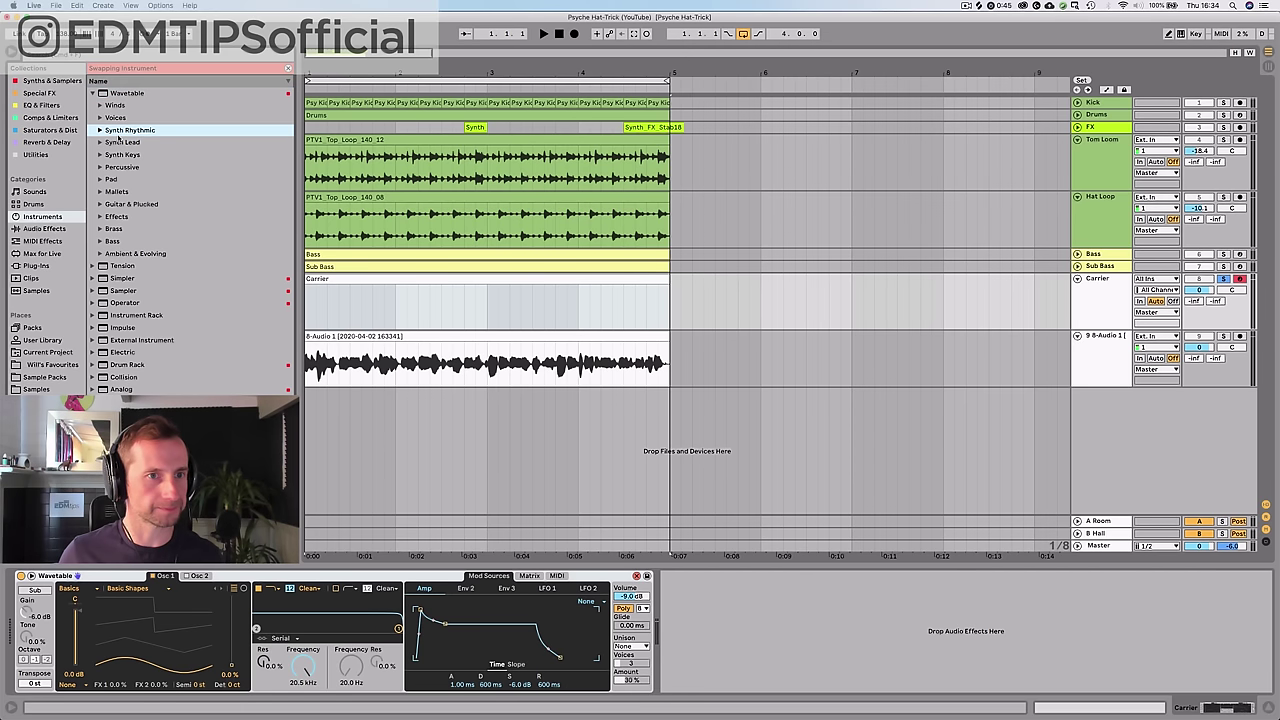
pyautogui.click(141, 143)
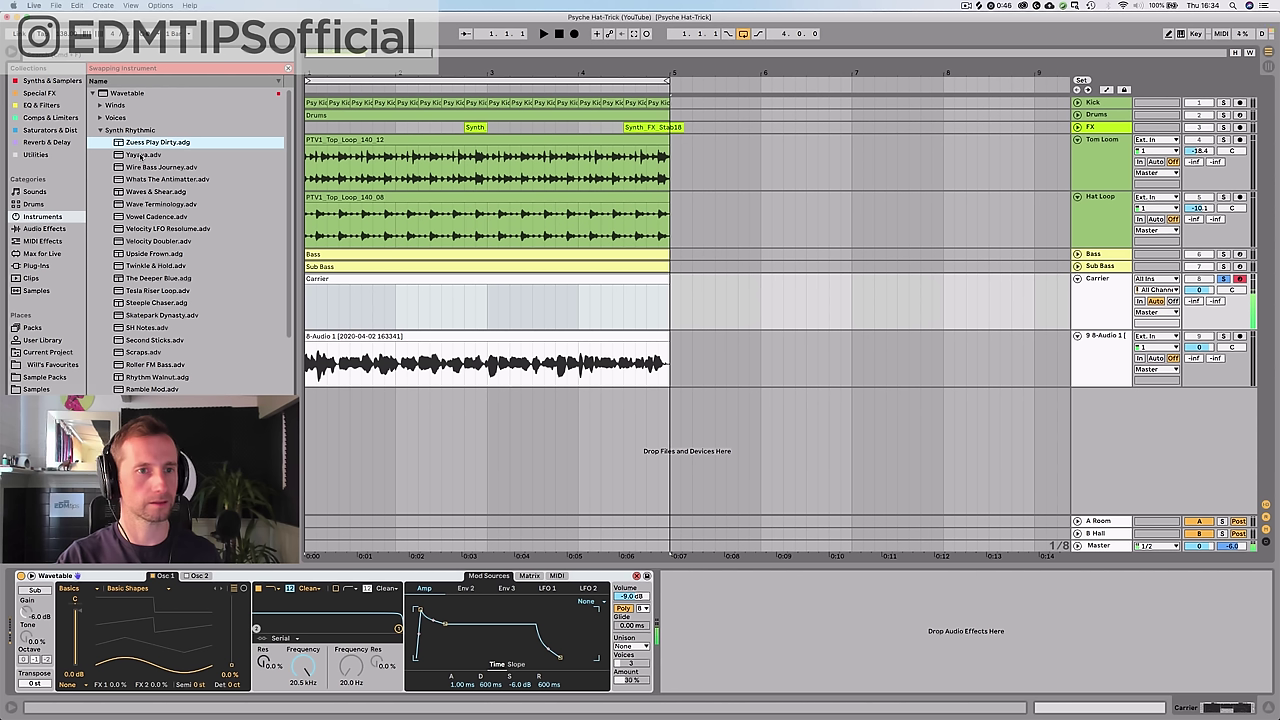
pyautogui.click(141, 156)
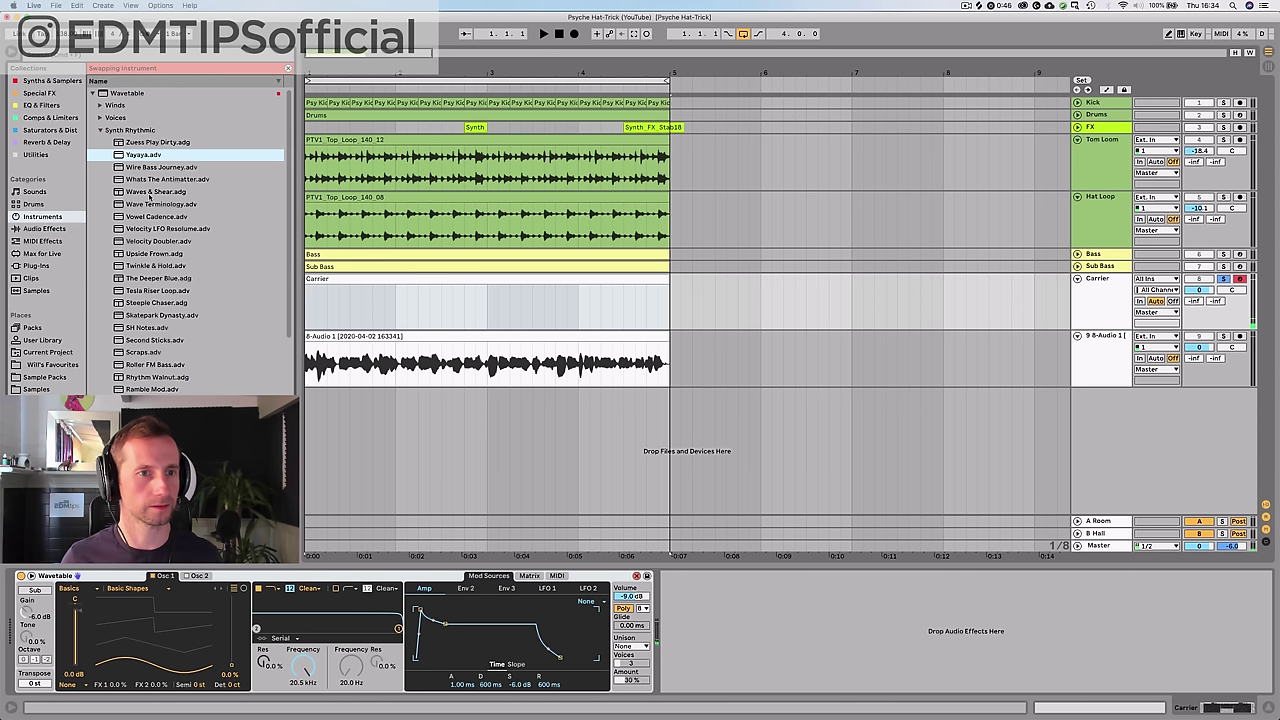
pyautogui.click(150, 192)
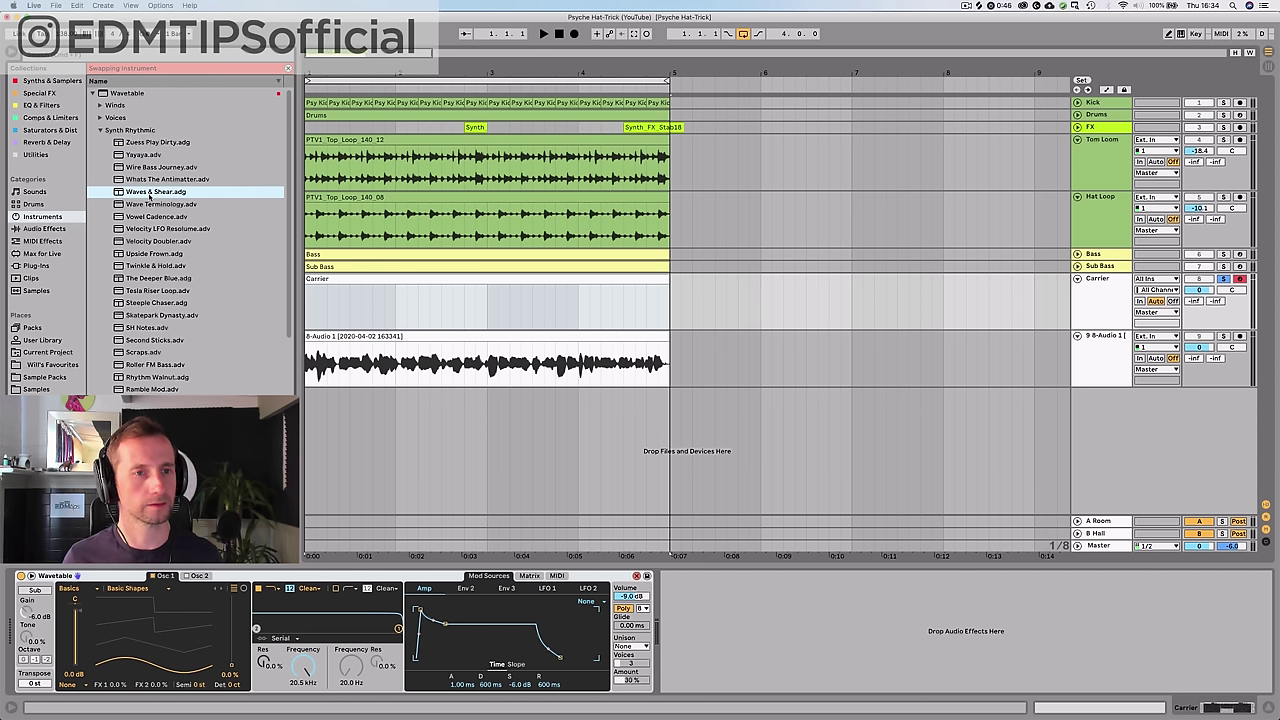
pyautogui.click(145, 254)
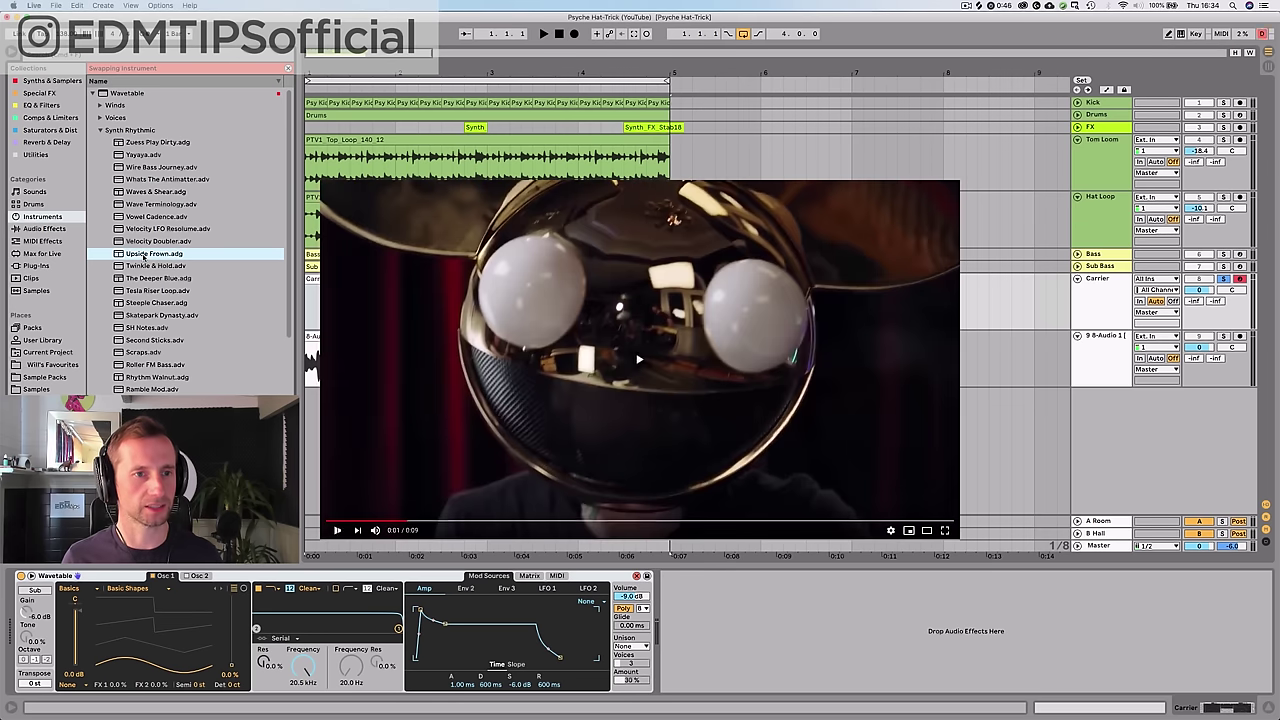
pyautogui.click(134, 131)
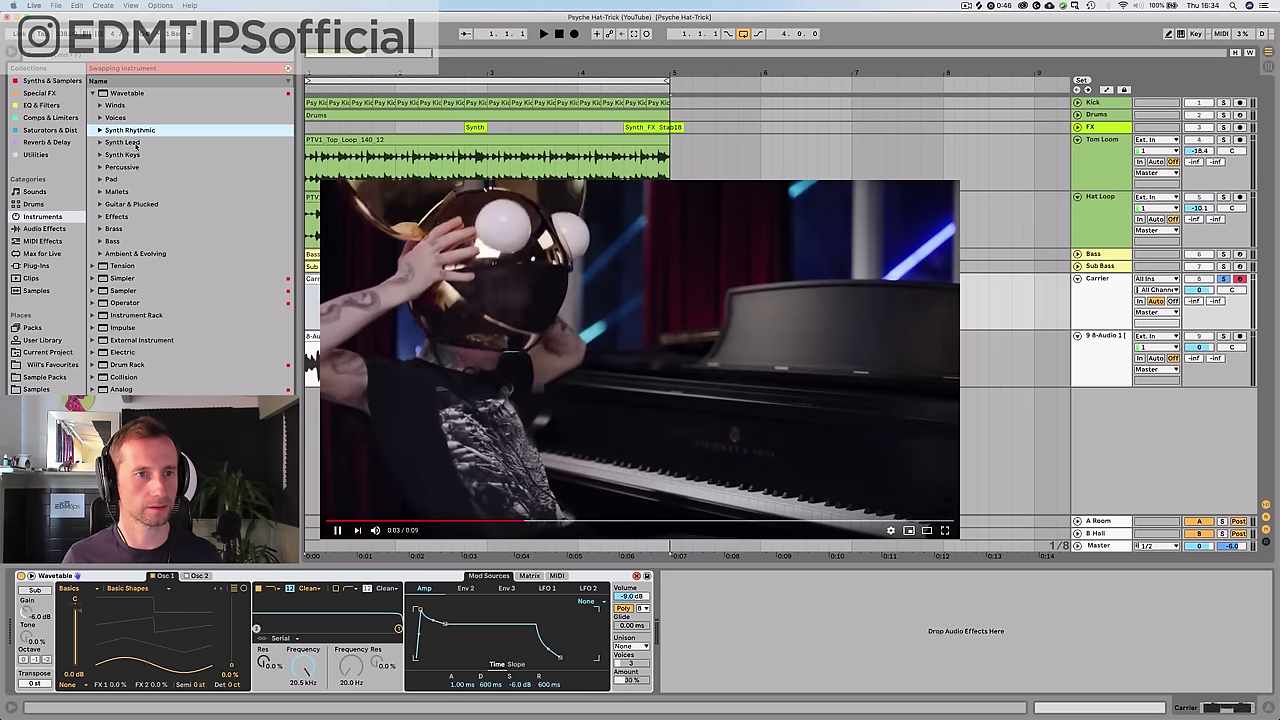
# - Load the Wrapped Pluck preset from Wavetable's Synth Lead folder onto the Carrier track and set the track volume to -19.2 dB
pyautogui.click(137, 143)
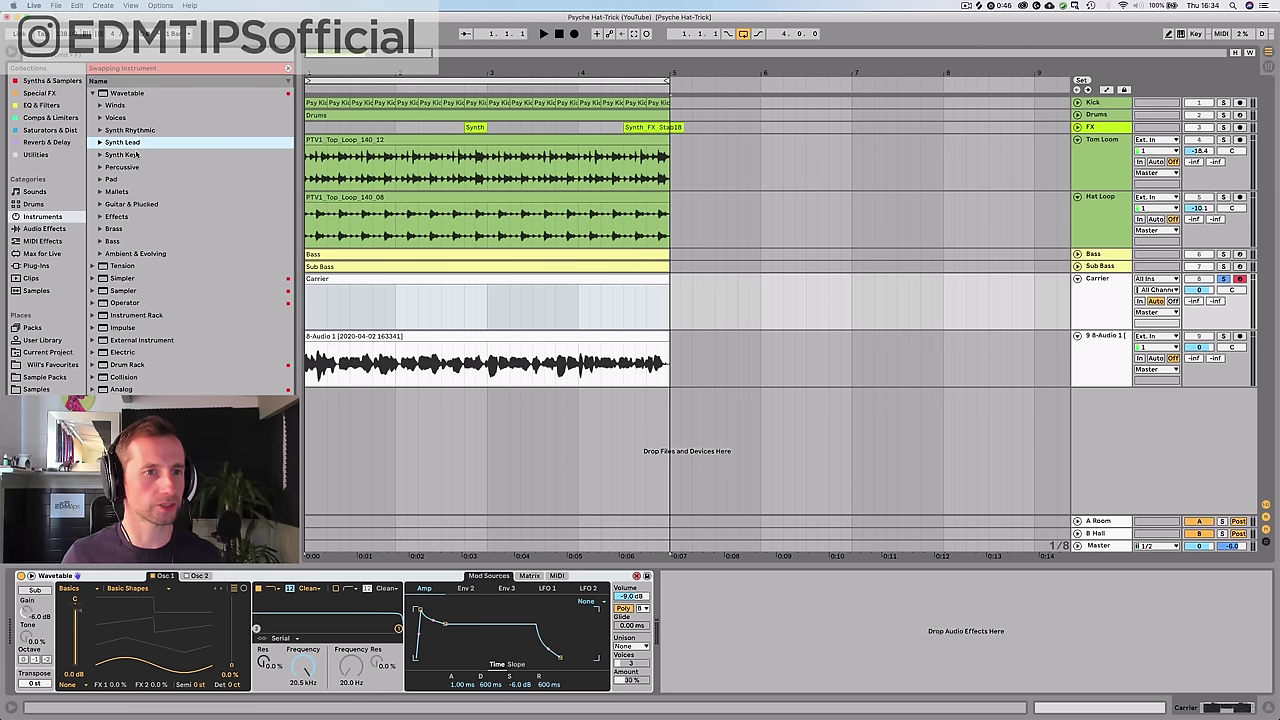
pyautogui.click(136, 154)
pyautogui.doubleClick(136, 145)
pyautogui.click(146, 157)
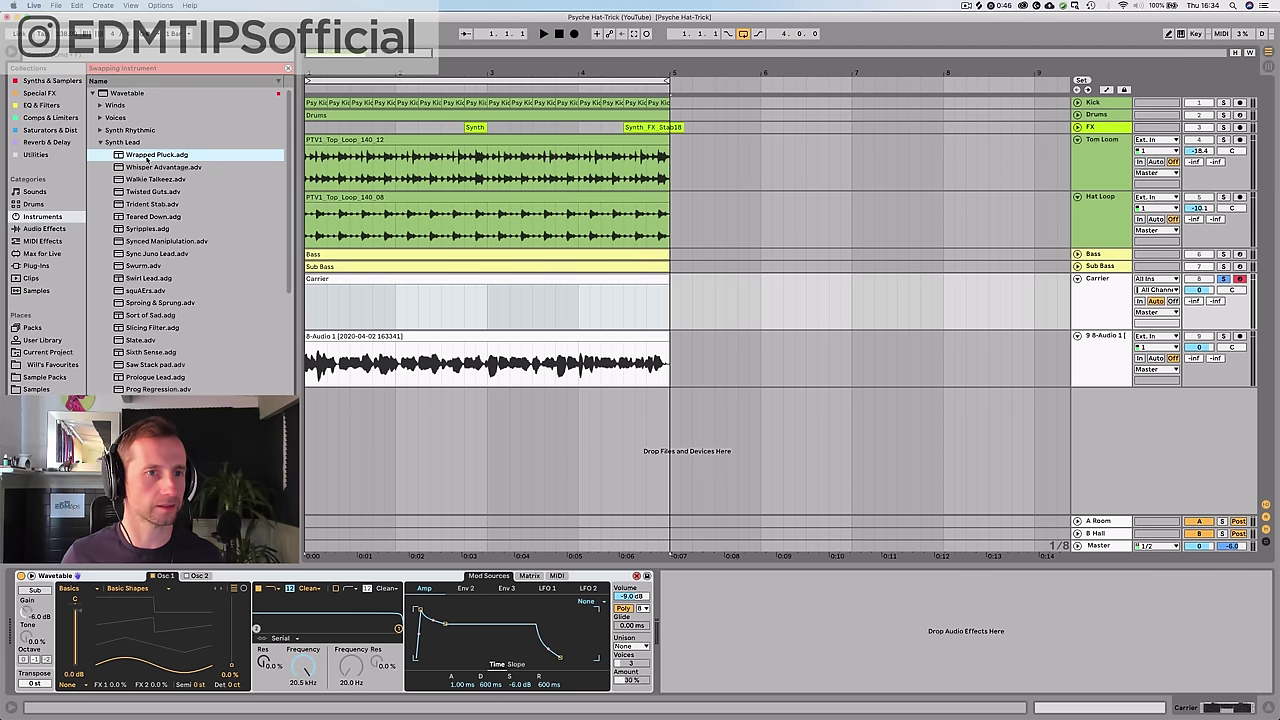
pyautogui.press('Down')
pyautogui.press('Down')
pyautogui.click(147, 156)
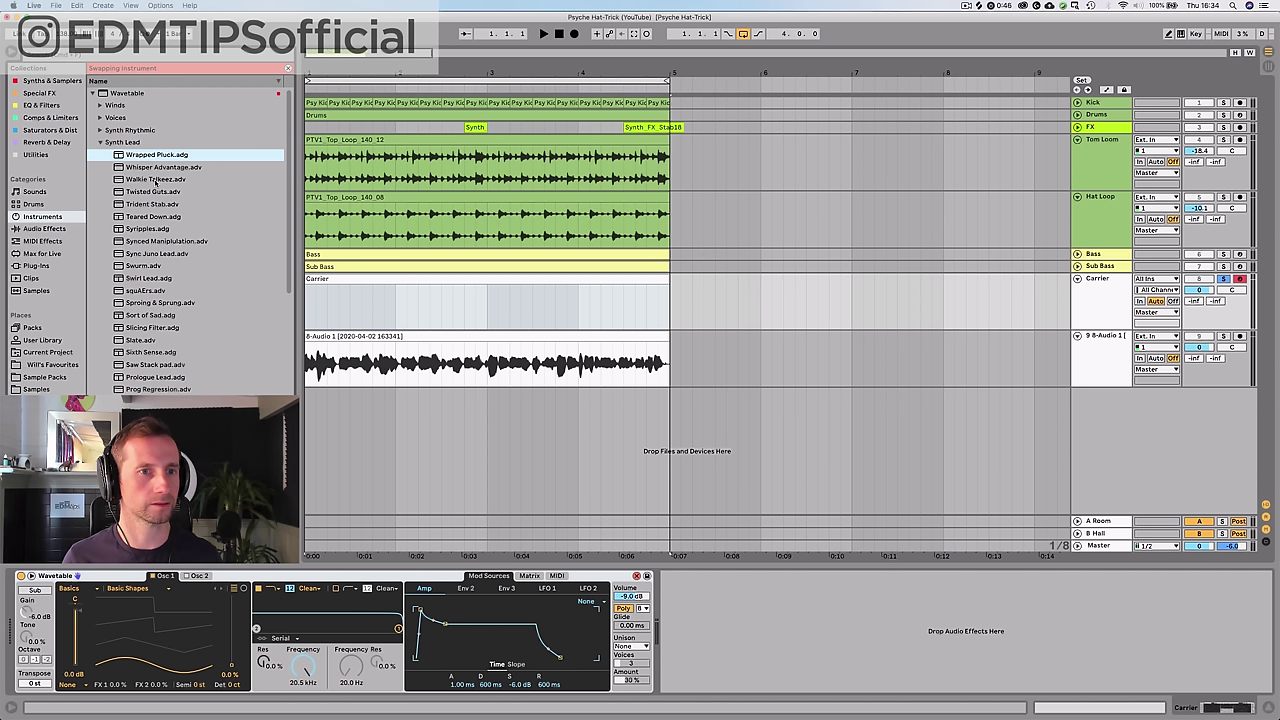
pyautogui.click(155, 180)
pyautogui.click(141, 160)
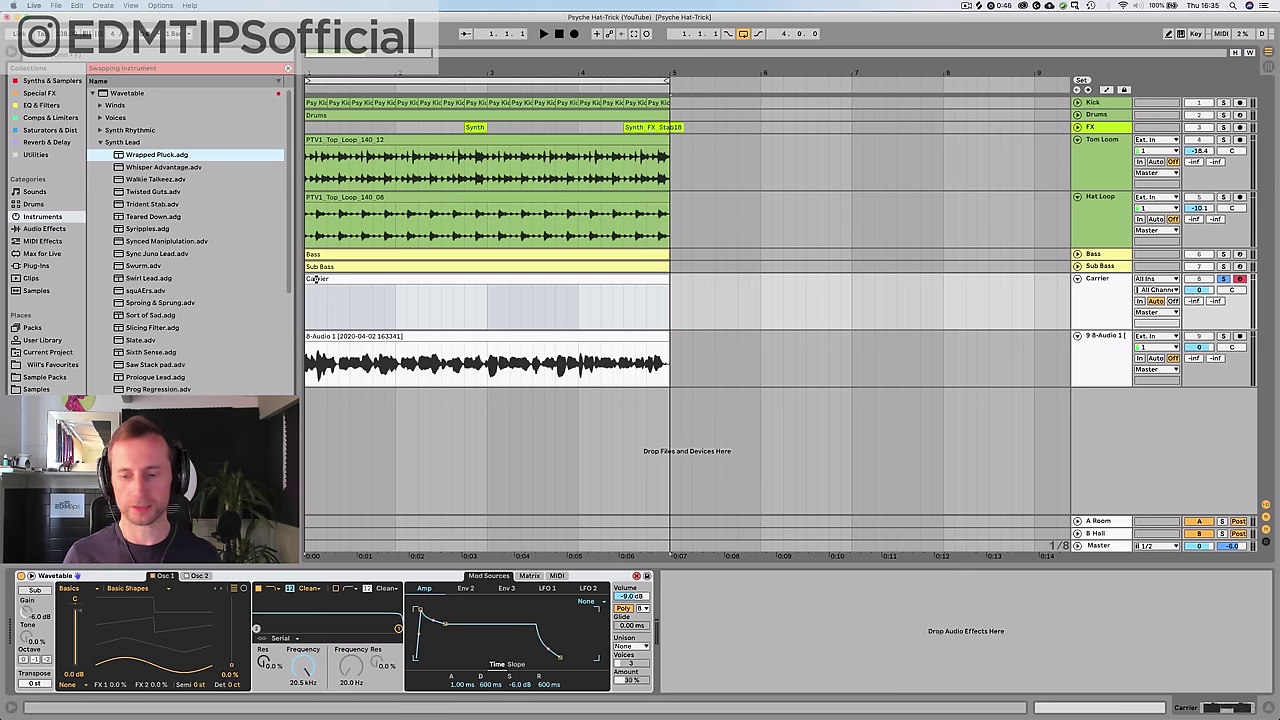
pyautogui.press('Return')
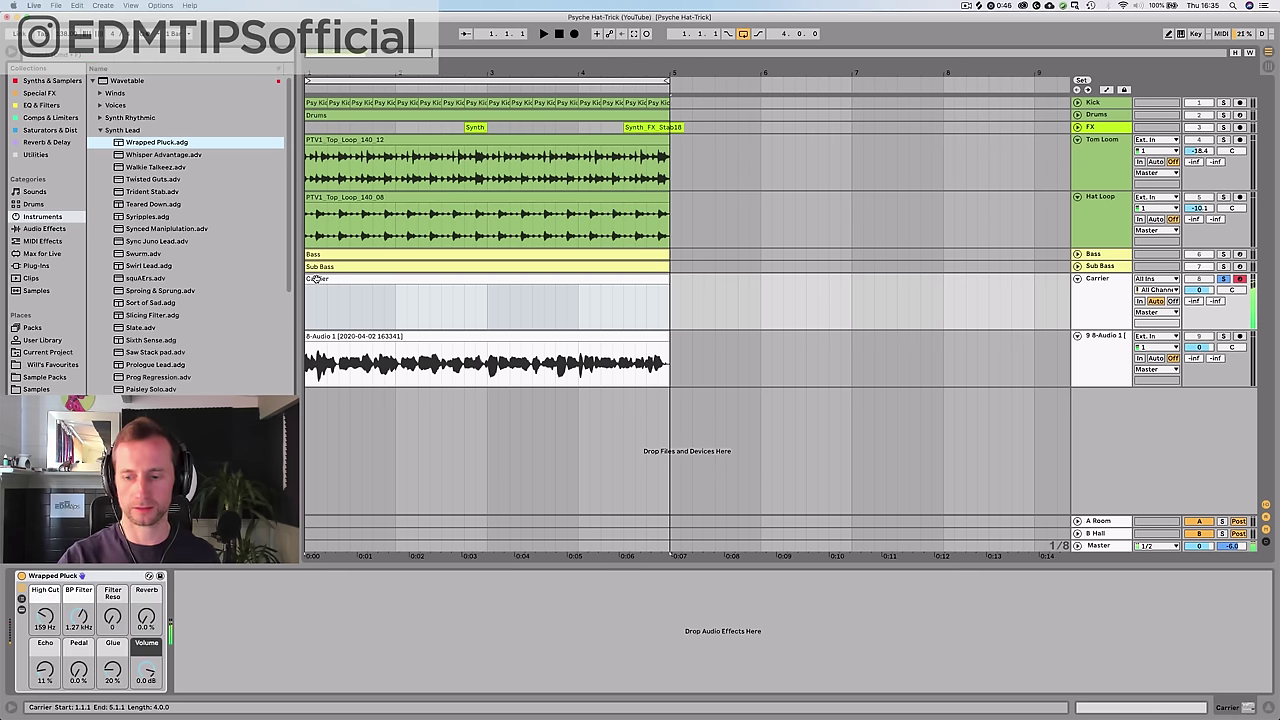
pyautogui.moveTo(1197, 290); pyautogui.dragTo(1197, 330)
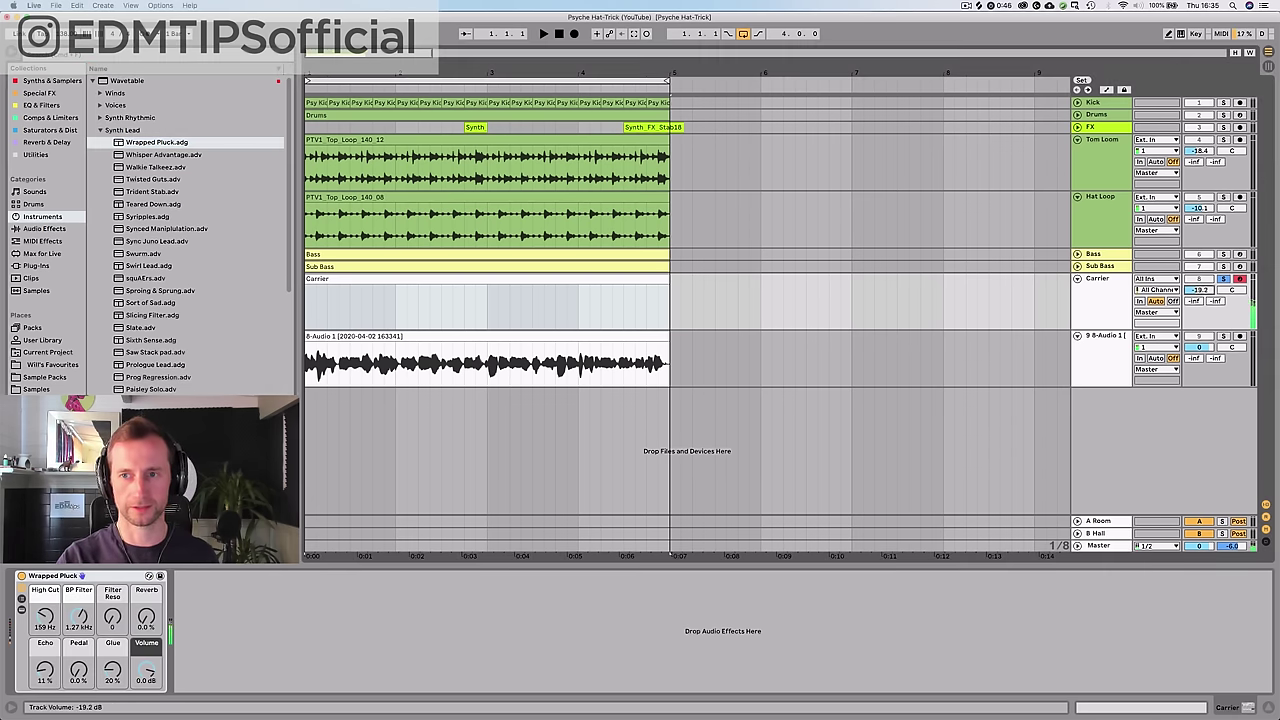
# - Add a Vocoder audio effect after the EQ Eight on the recorded vocal track
pyautogui.click(1095, 356)
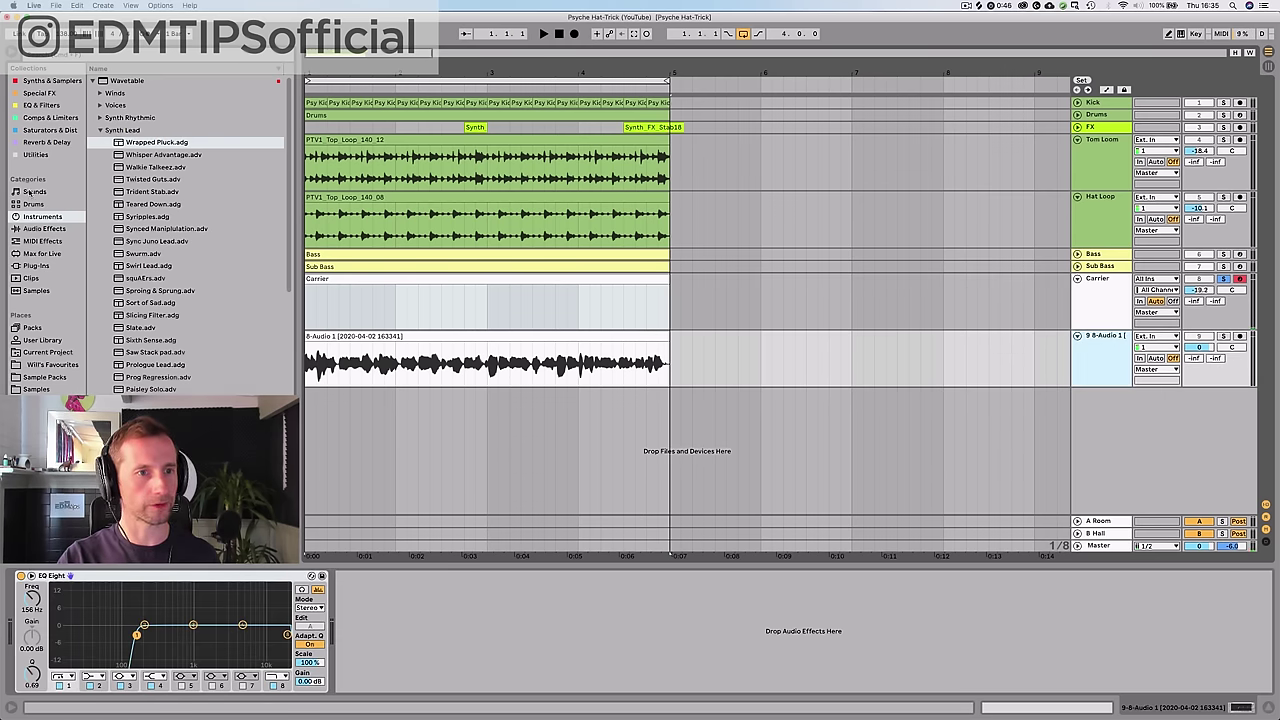
pyautogui.click(35, 230)
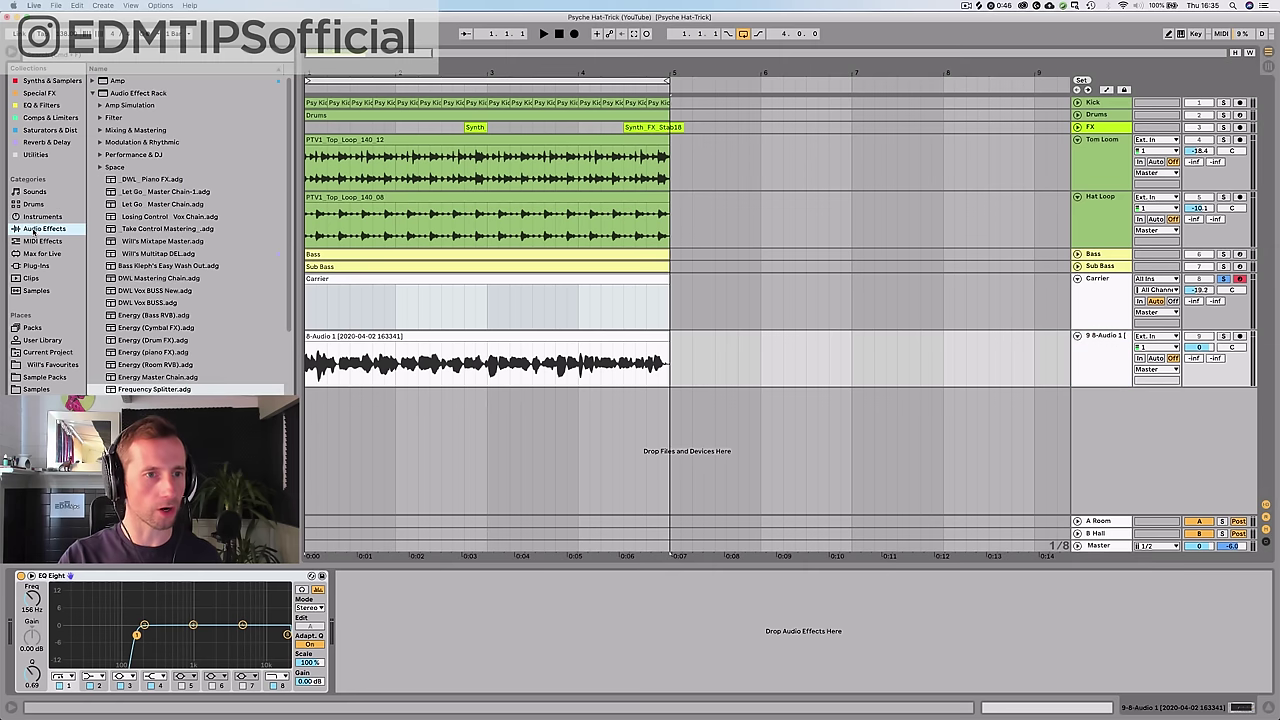
pyautogui.scroll(-10, 141, 253)
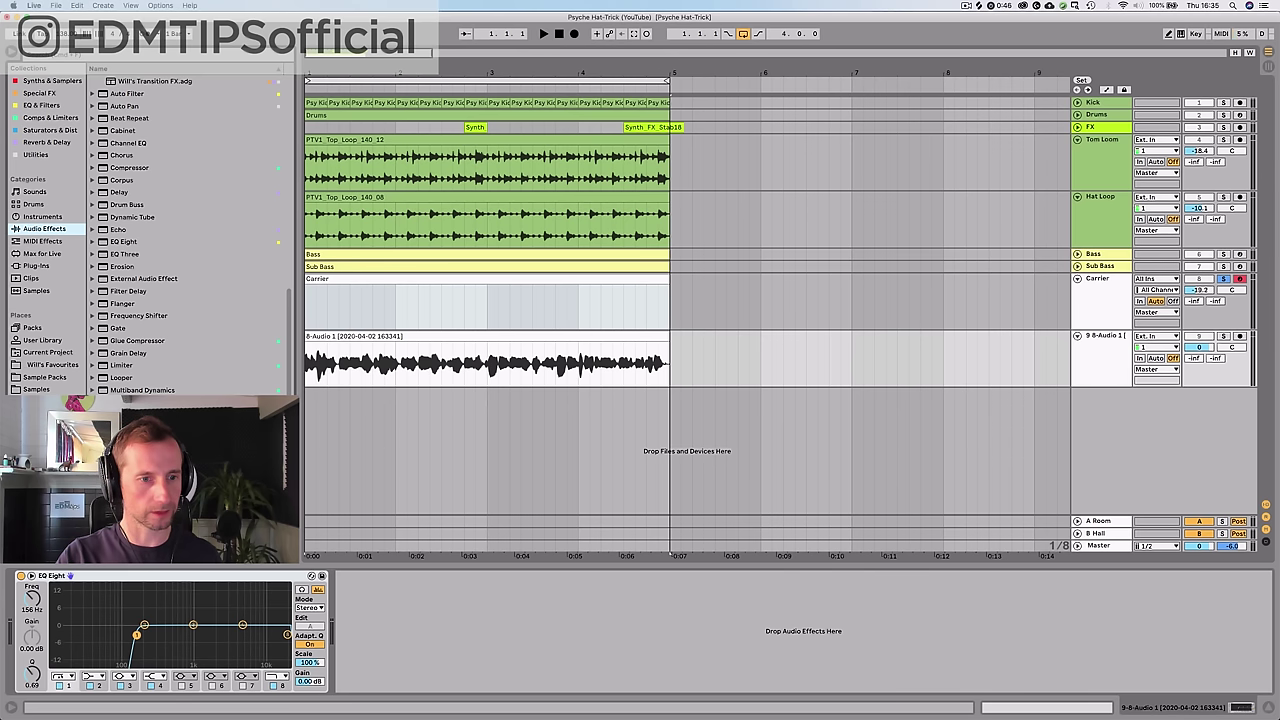
pyautogui.moveTo(352, 618); pyautogui.dragTo(354, 617)
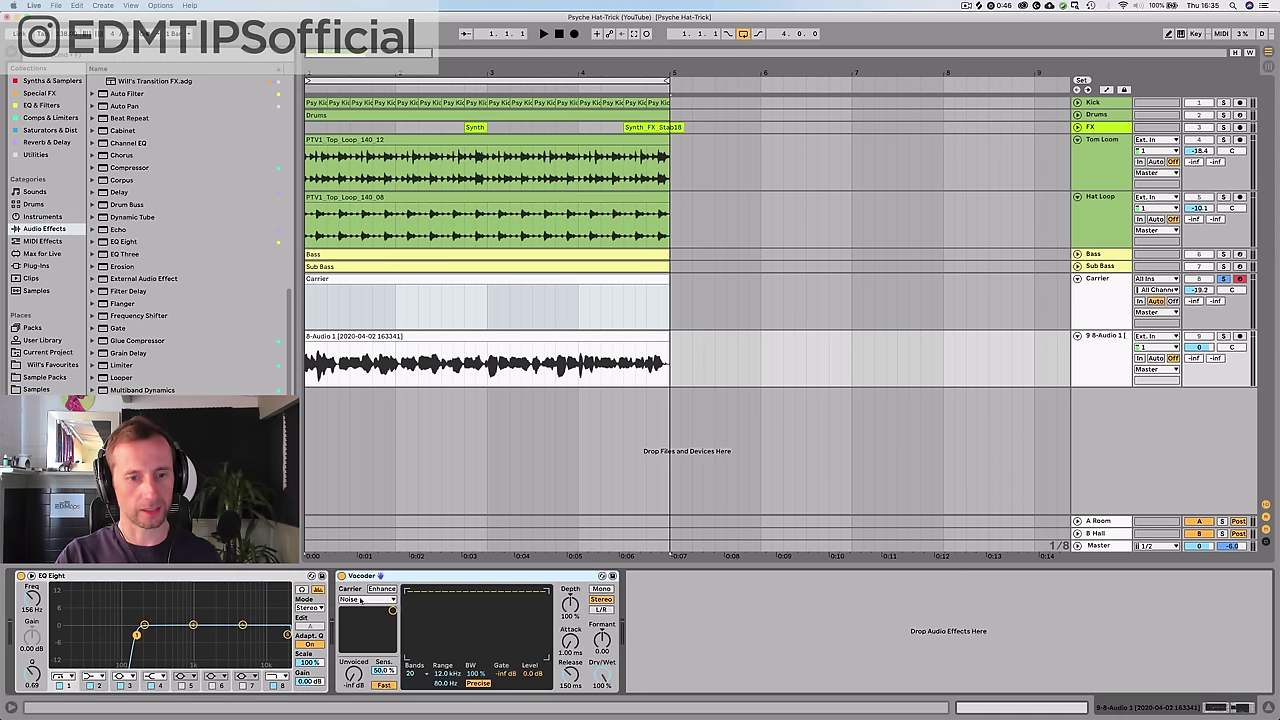
# - Set the Vocoder's carrier to External and take its audio from the Carrier track
pyautogui.click(364, 599)
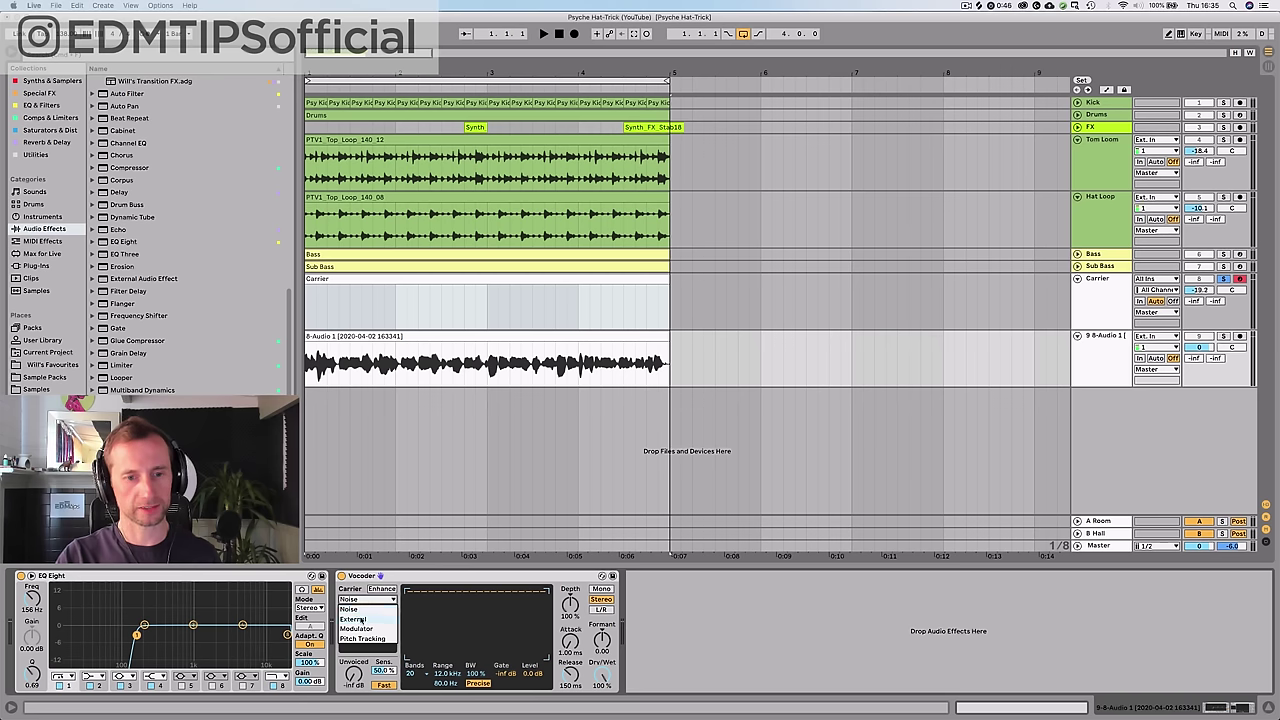
pyautogui.click(361, 621)
pyautogui.click(361, 618)
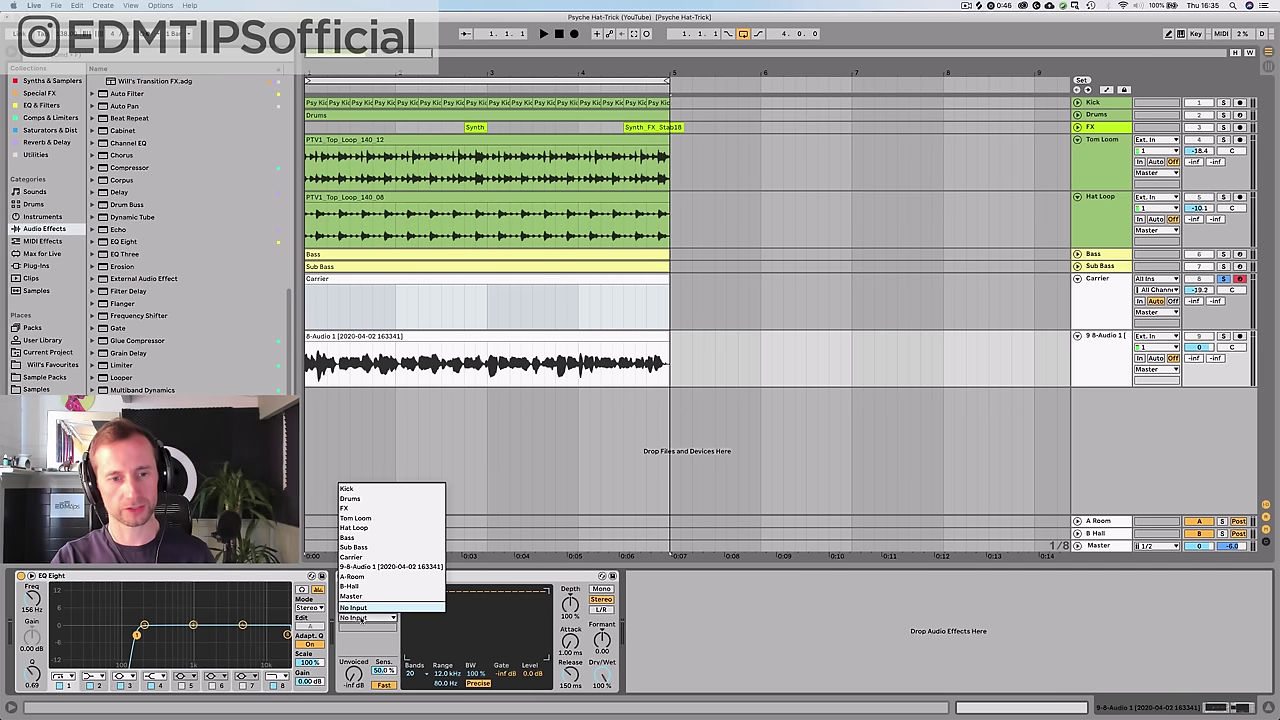
pyautogui.click(364, 557)
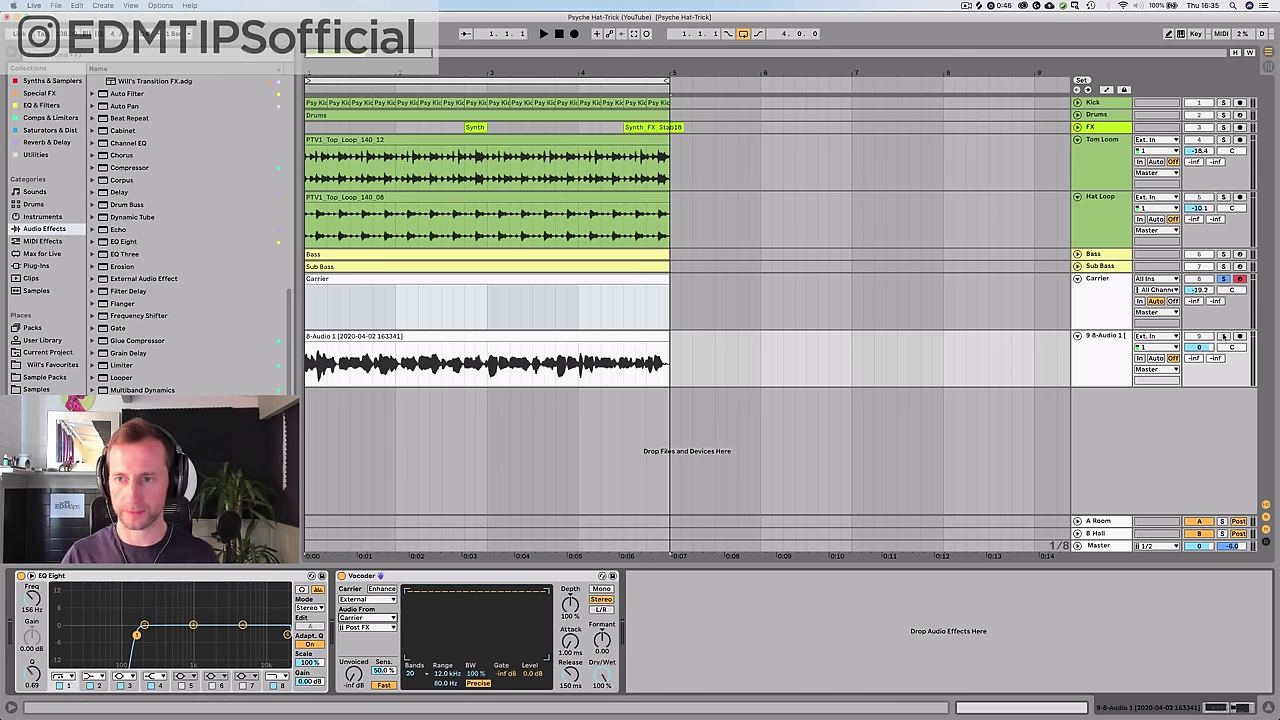
# - Solo the recorded vocal track and set the Carrier track's output to Sends Only
pyautogui.click(1222, 336)
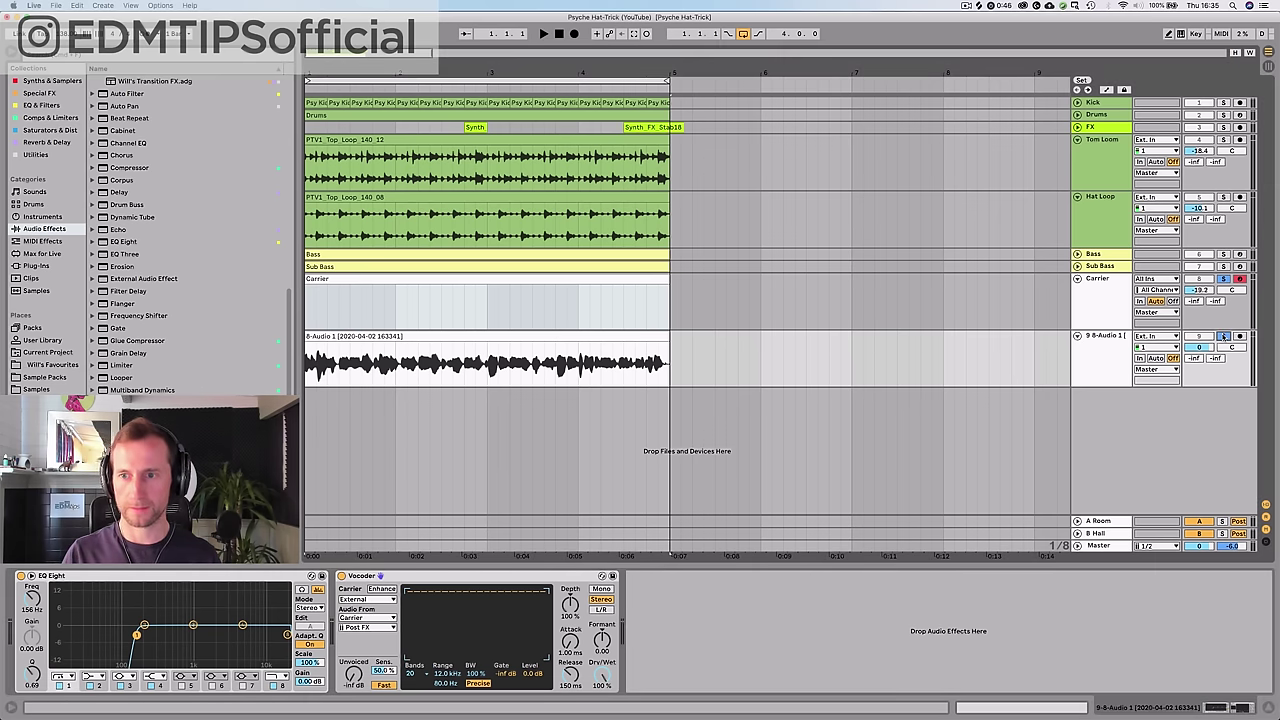
pyautogui.click(1090, 309)
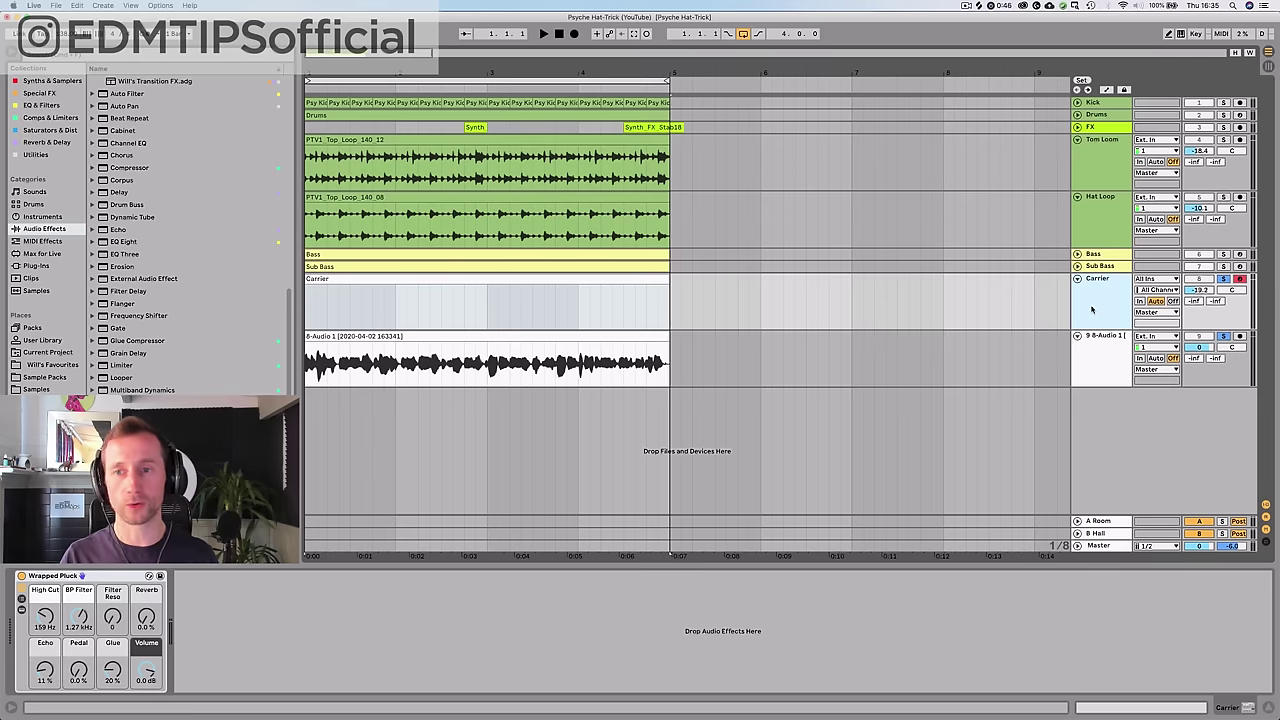
pyautogui.click(1150, 312)
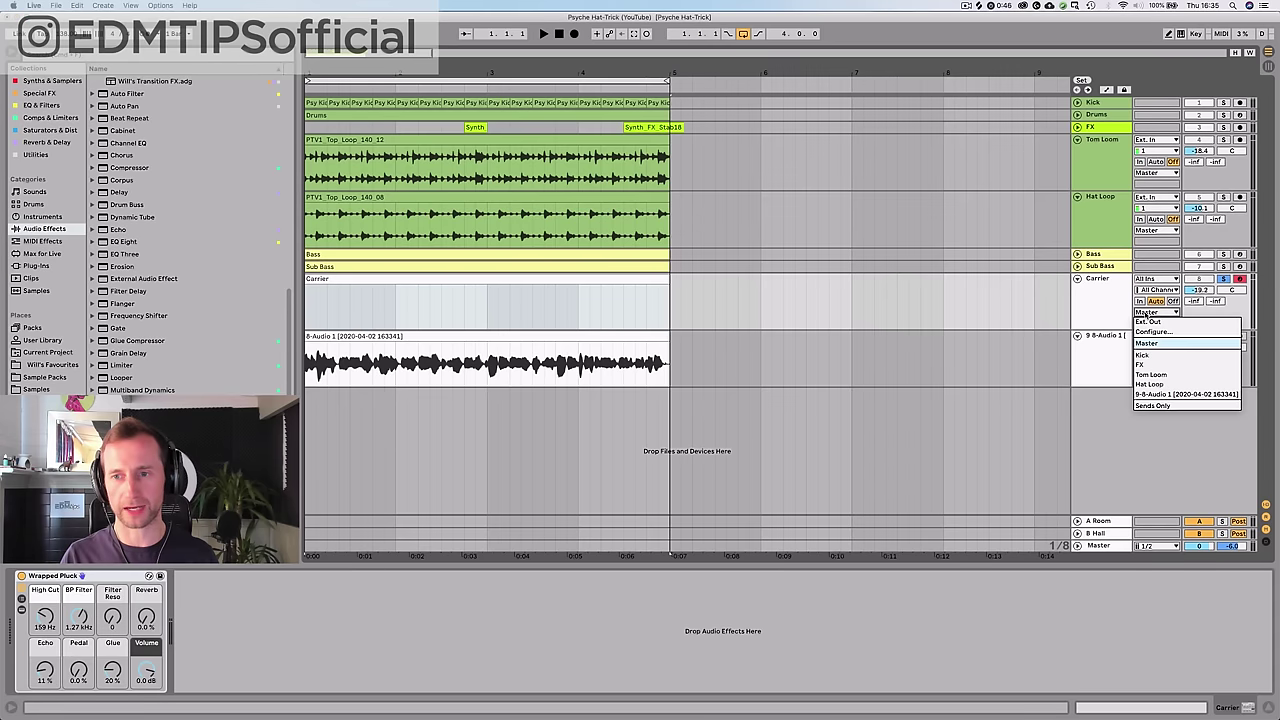
pyautogui.click(1143, 405)
# - Audition the vocal through the Vocoder with the live carrier sound, checking the Dry/Wet balance
pyautogui.click(1104, 374)
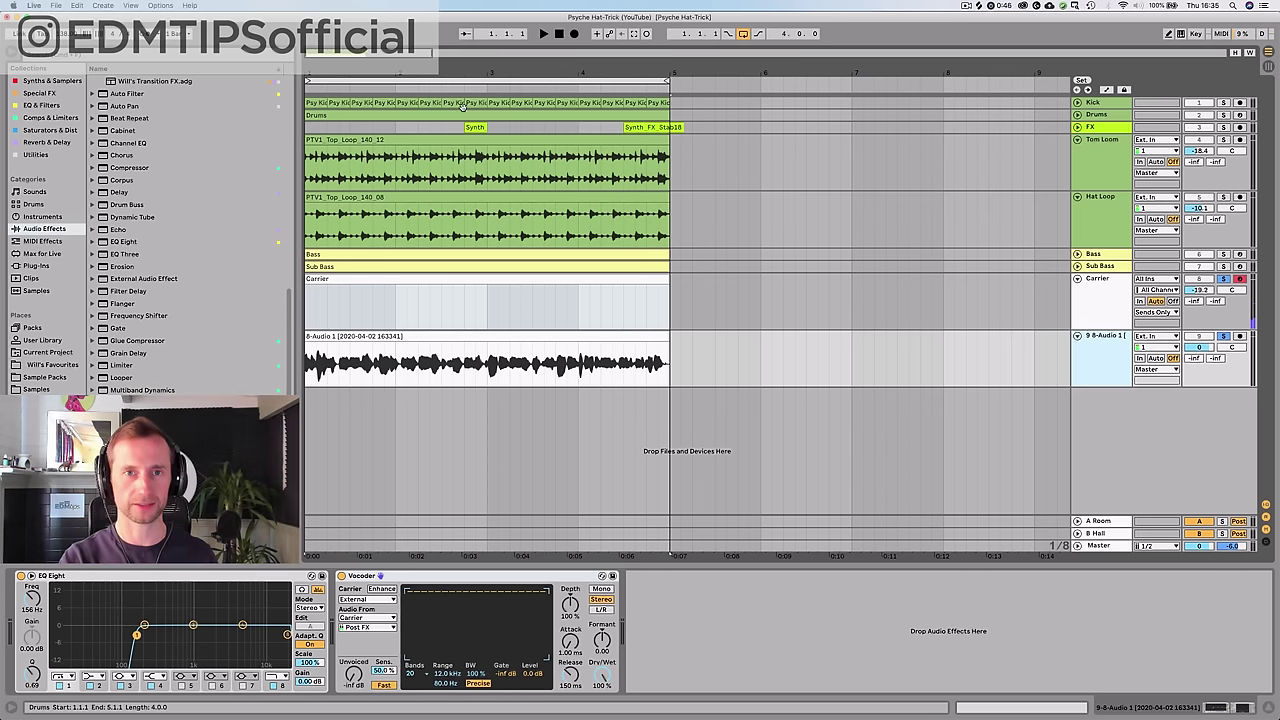
pyautogui.press('space')
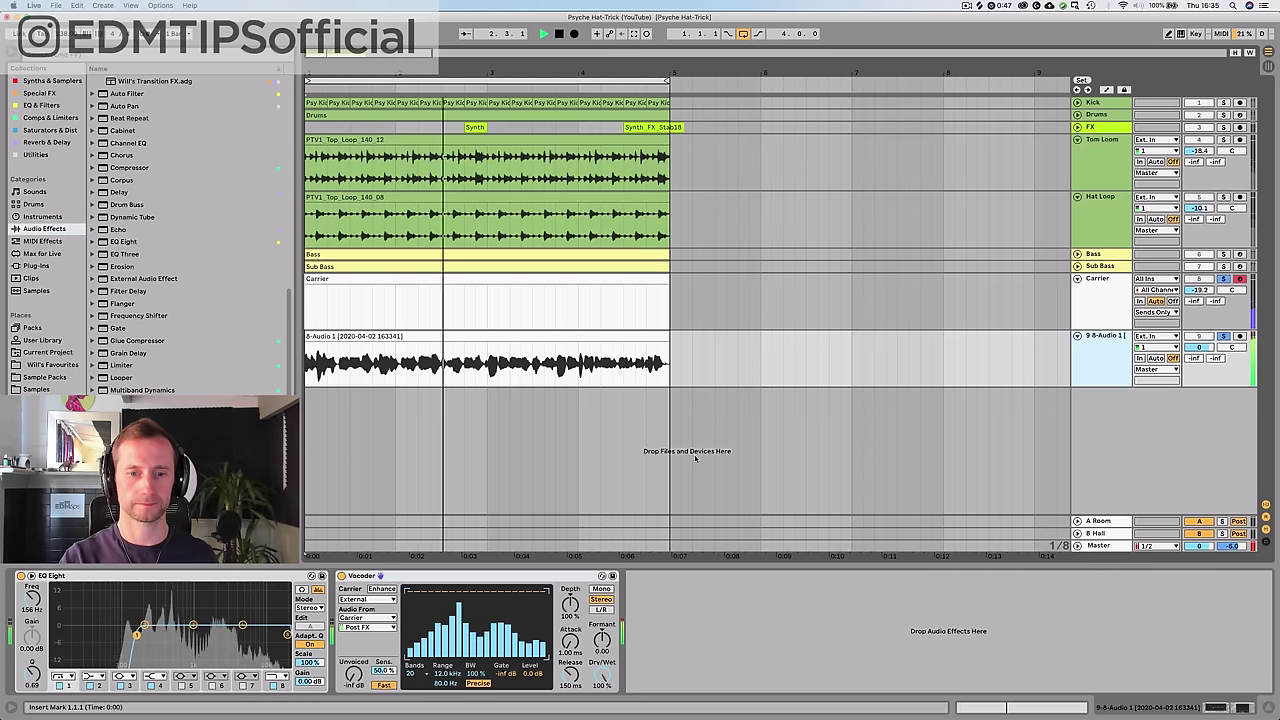
pyautogui.moveTo(601, 675); pyautogui.dragTo(601, 719)
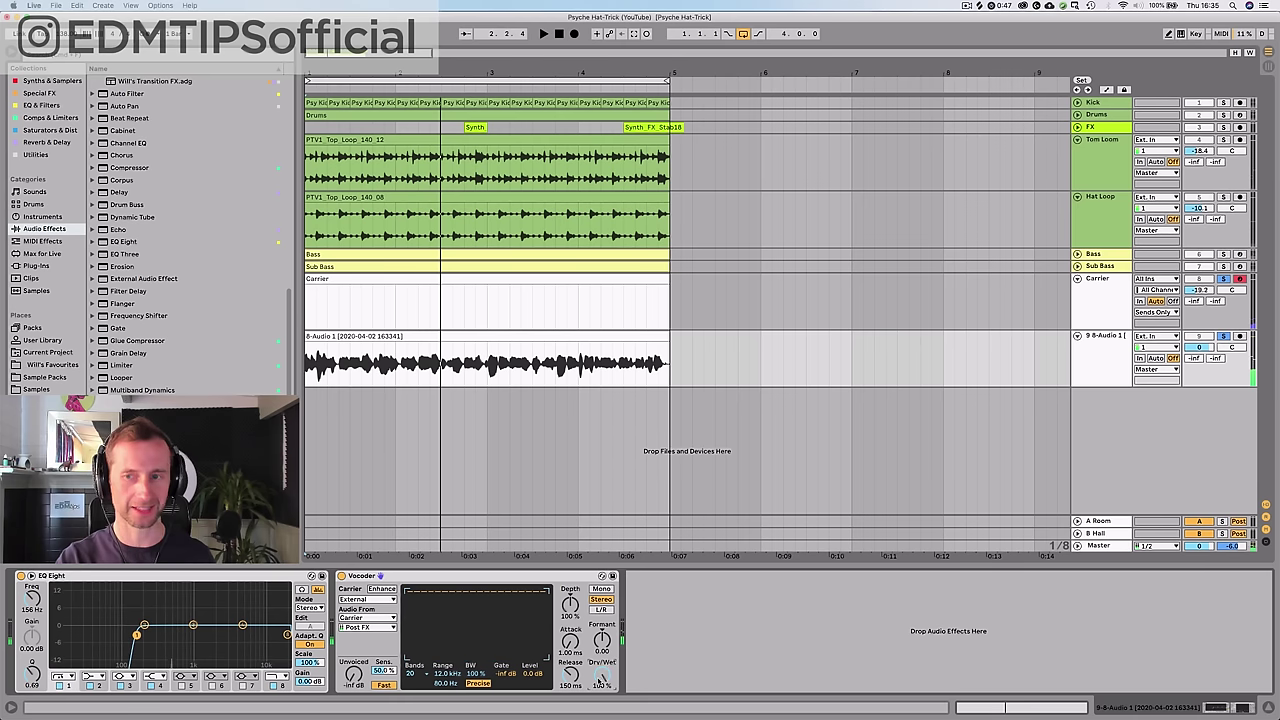
pyautogui.press('space')
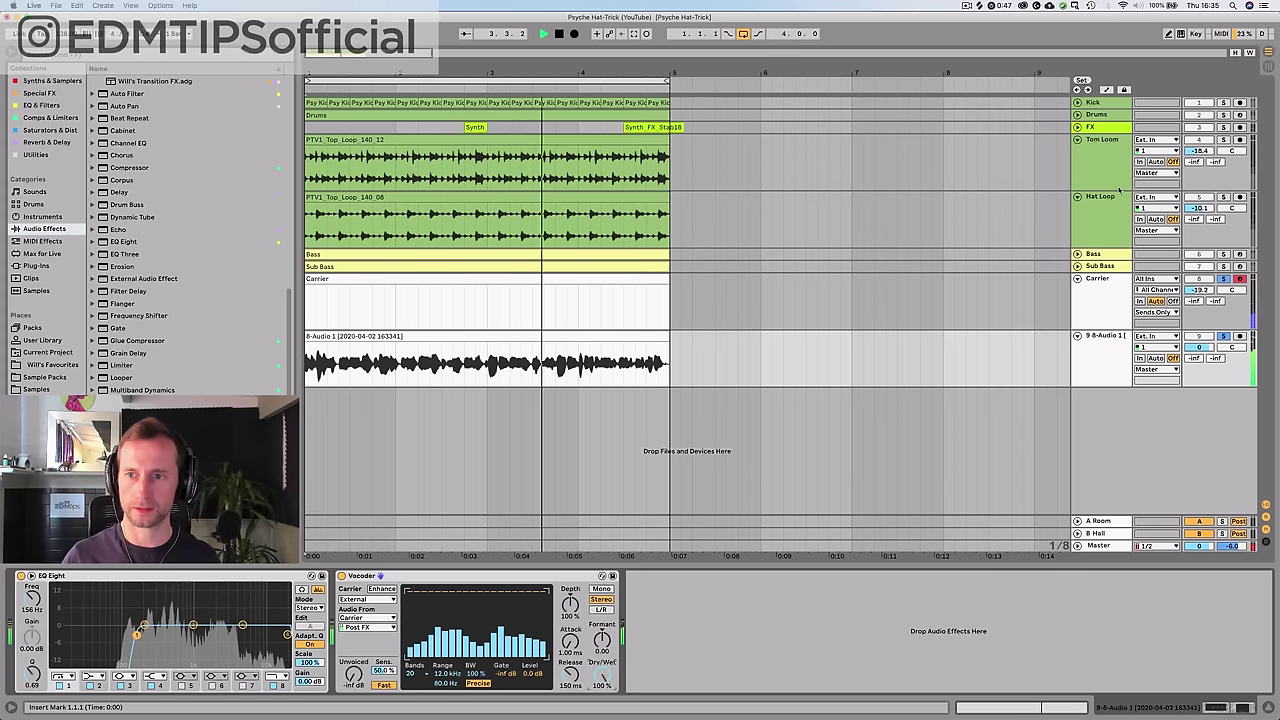
pyautogui.press('space')
# - Lower the Wrapped Pluck rack's Volume macro on the Carrier track to about -17.3 dB
pyautogui.click(1107, 323)
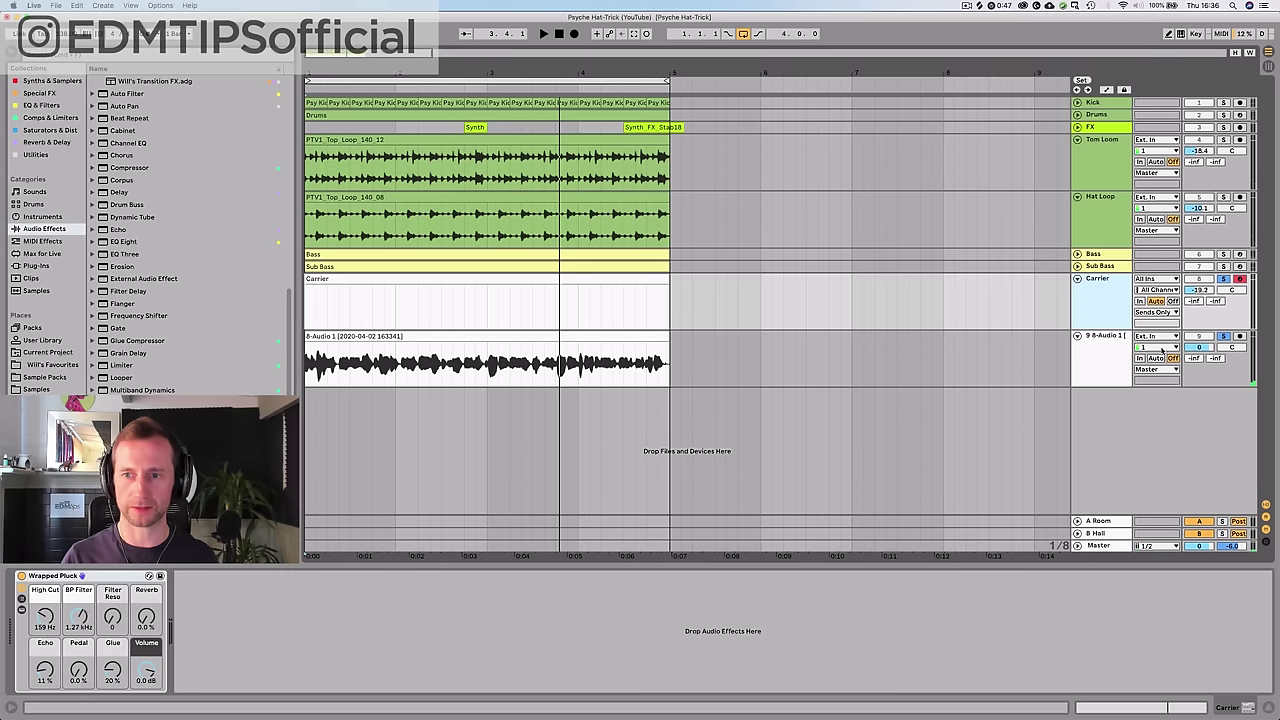
pyautogui.click(1103, 357)
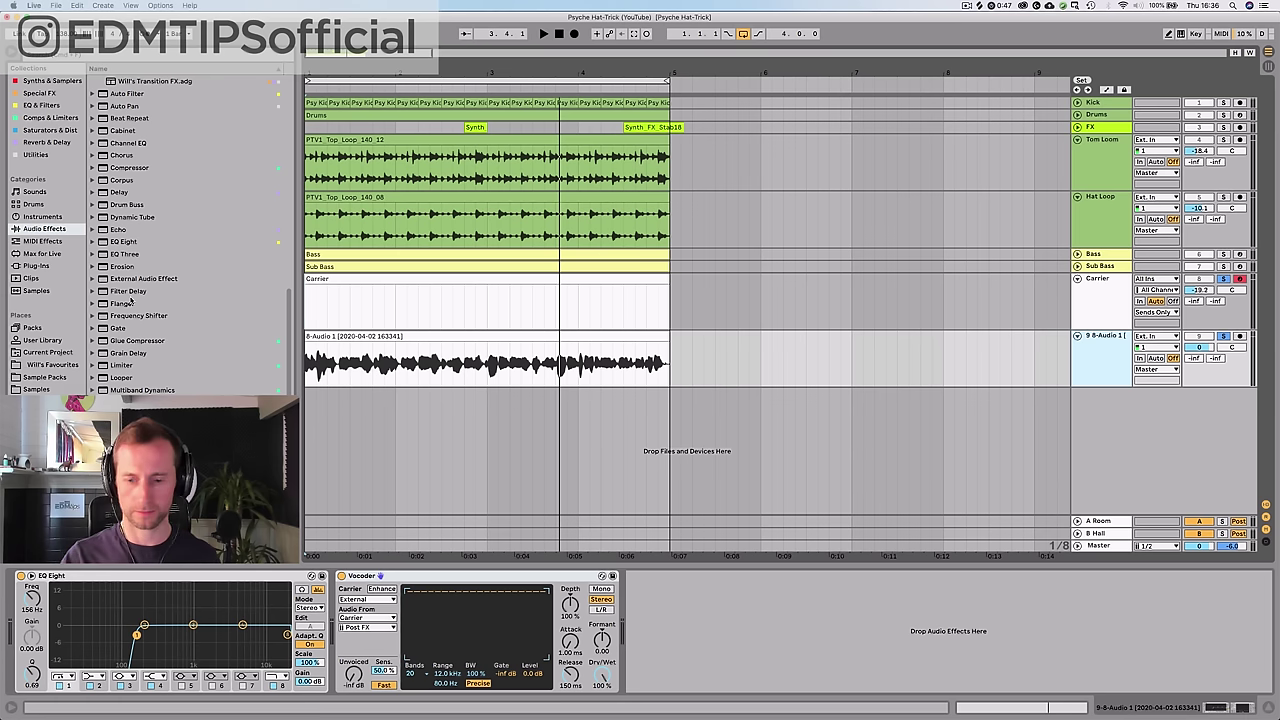
pyautogui.click(1089, 312)
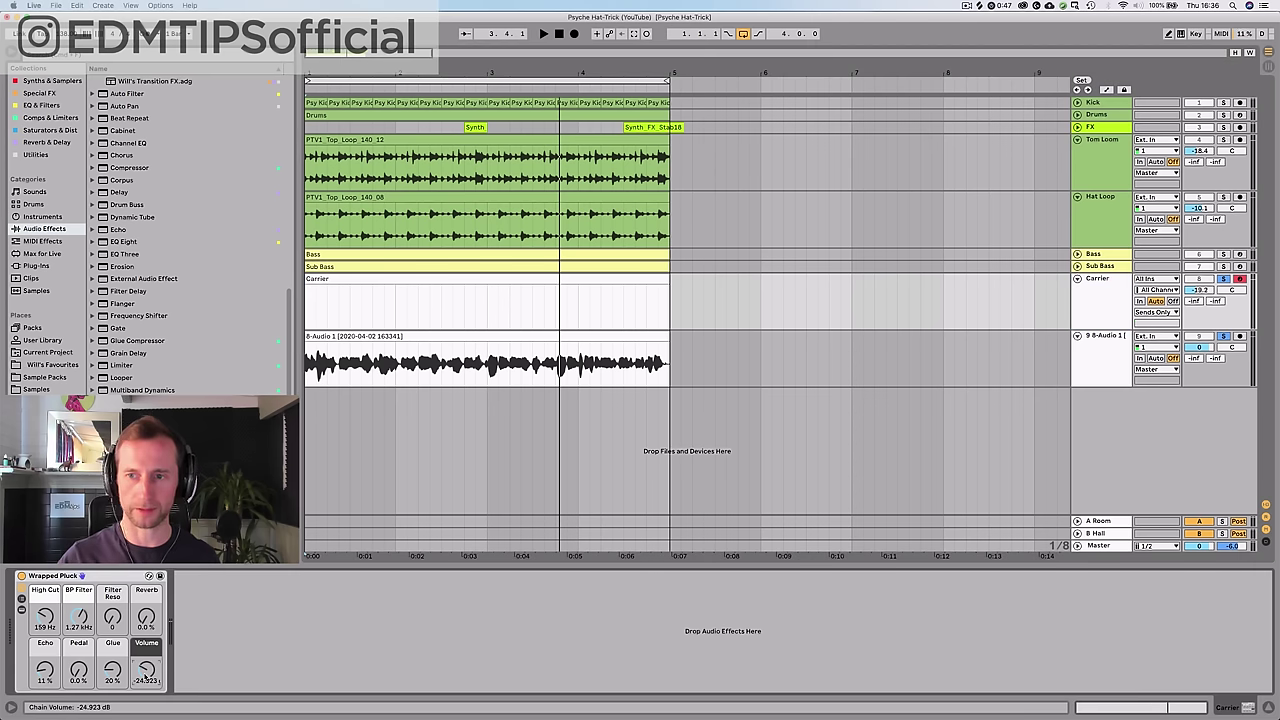
pyautogui.moveTo(145, 676); pyautogui.dragTo(145, 651)
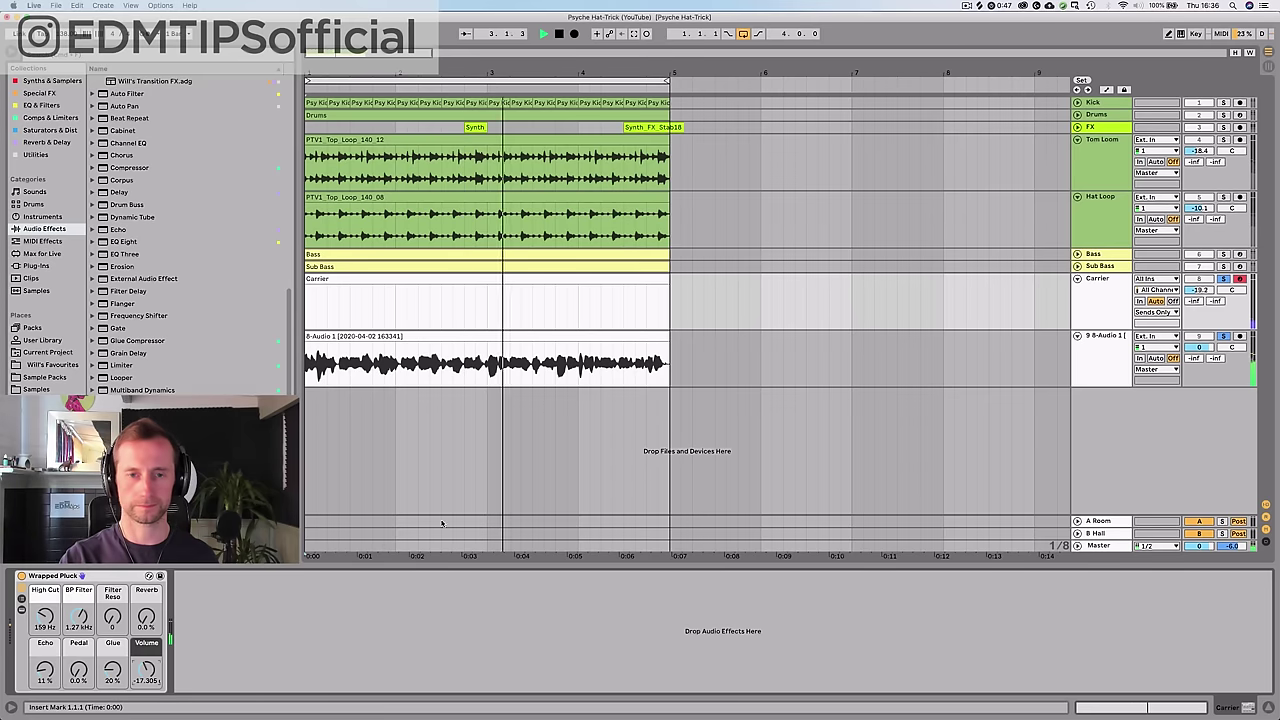
# - Set the Vocoder on the vocal track to 40 bands and turn on Enhance while auditioning playback
pyautogui.click(1093, 357)
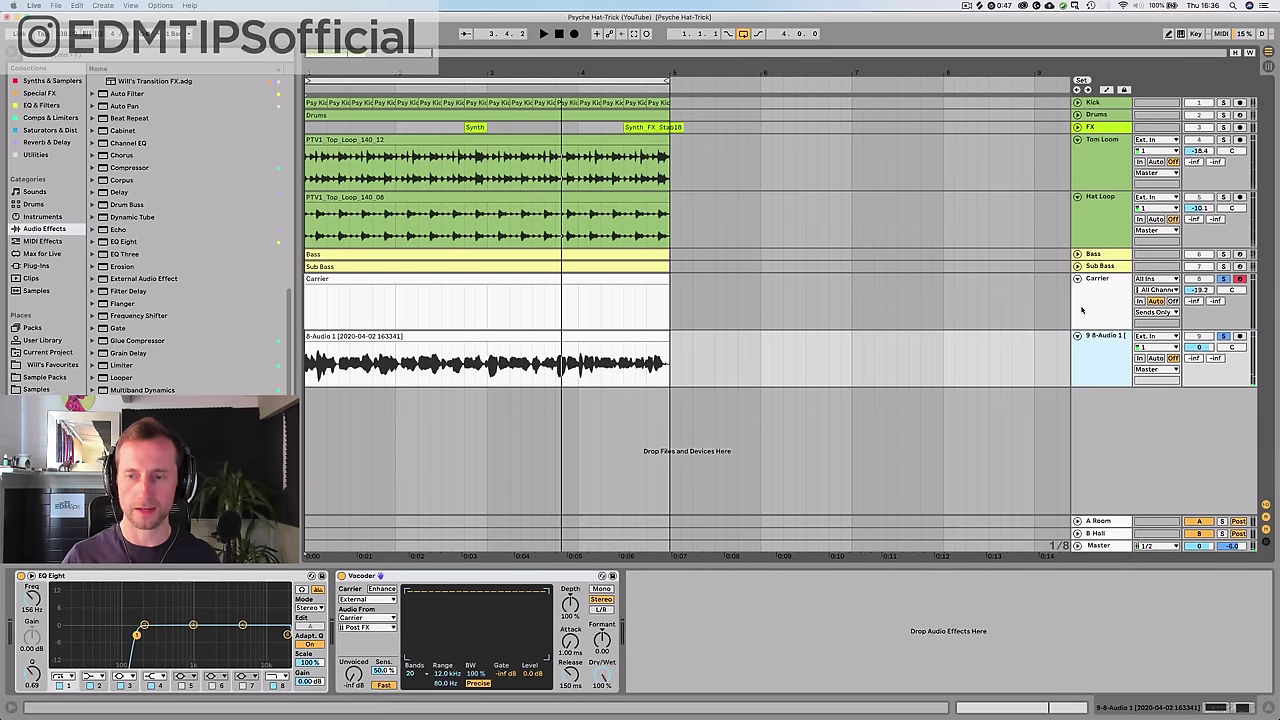
pyautogui.press('space')
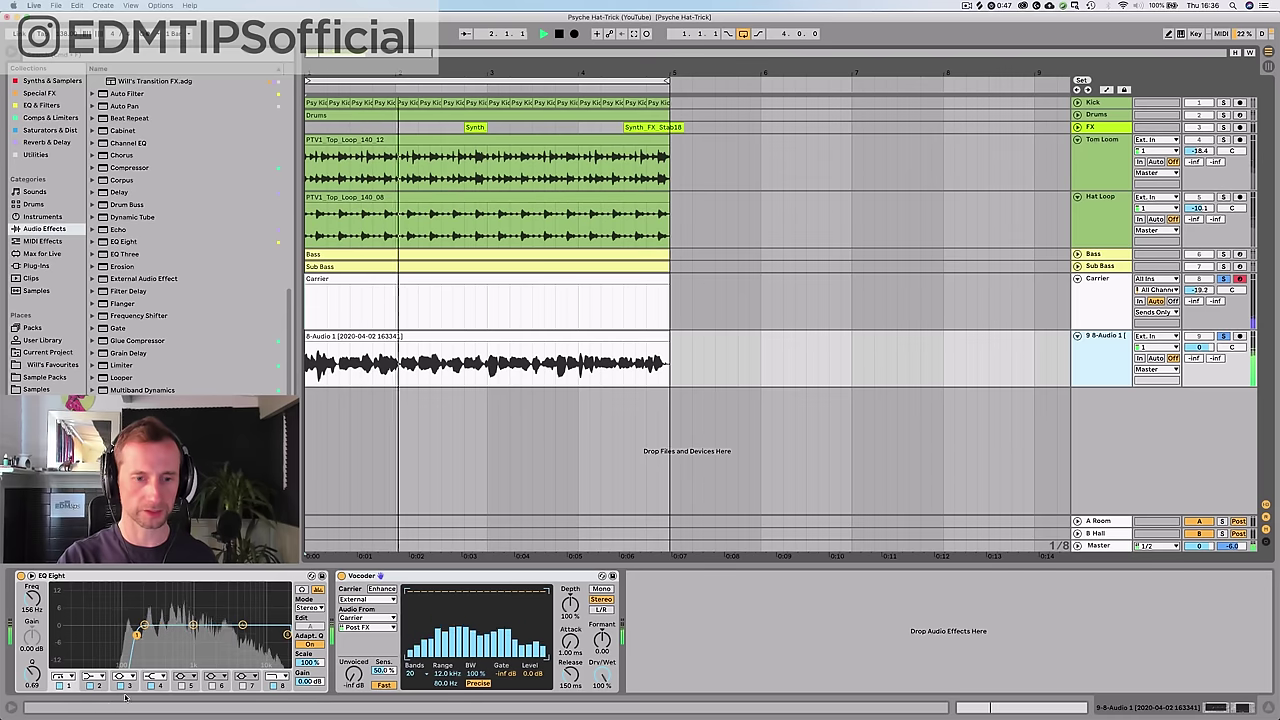
pyautogui.click(410, 673)
pyautogui.click(420, 665)
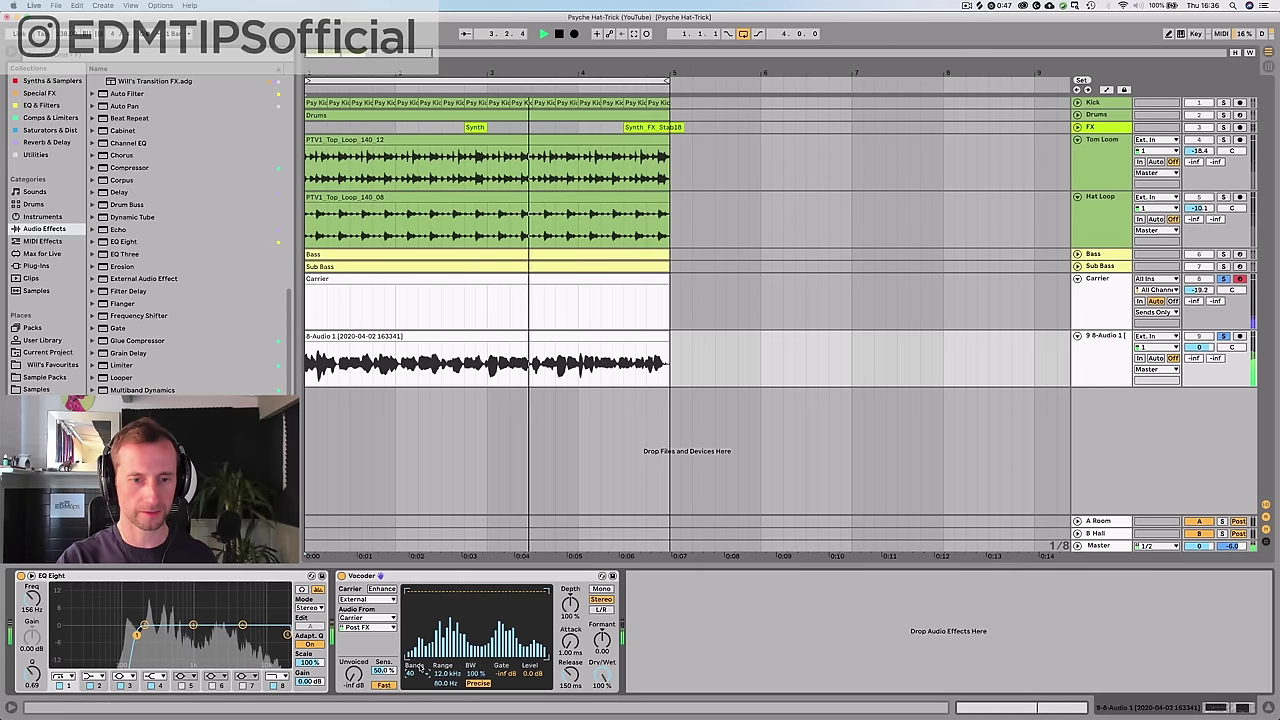
pyautogui.click(381, 589)
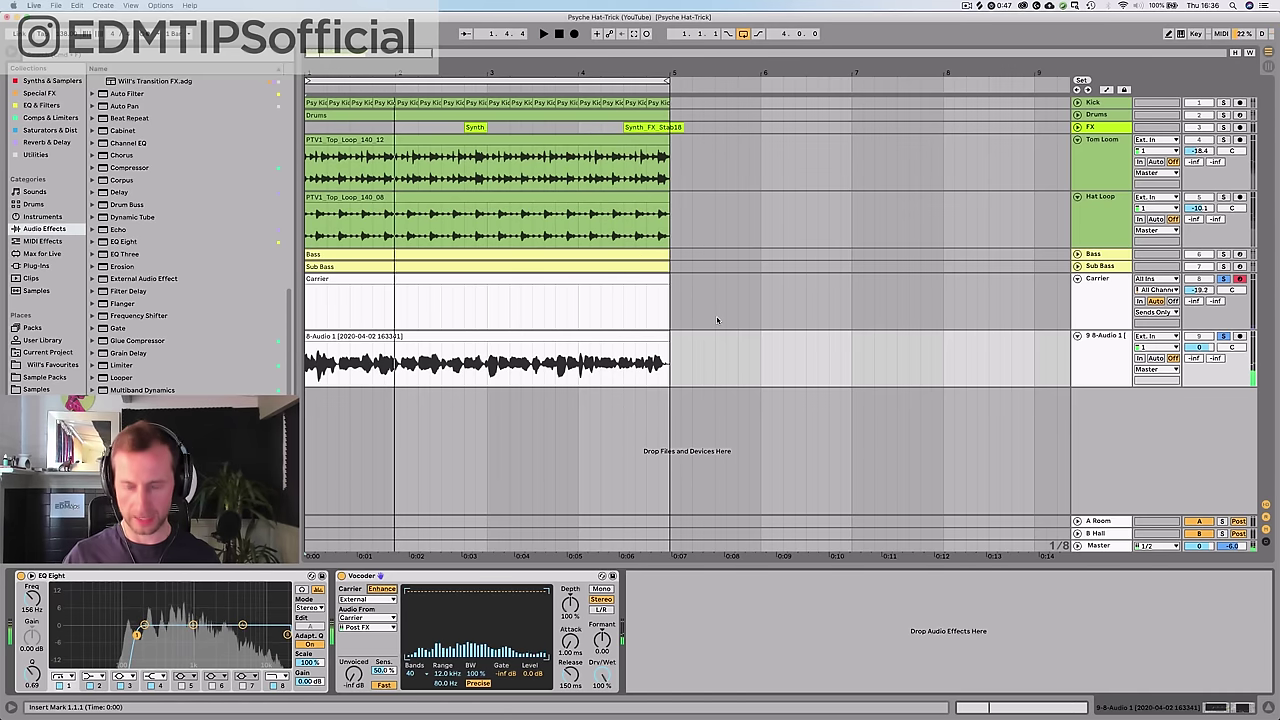
pyautogui.press('space')
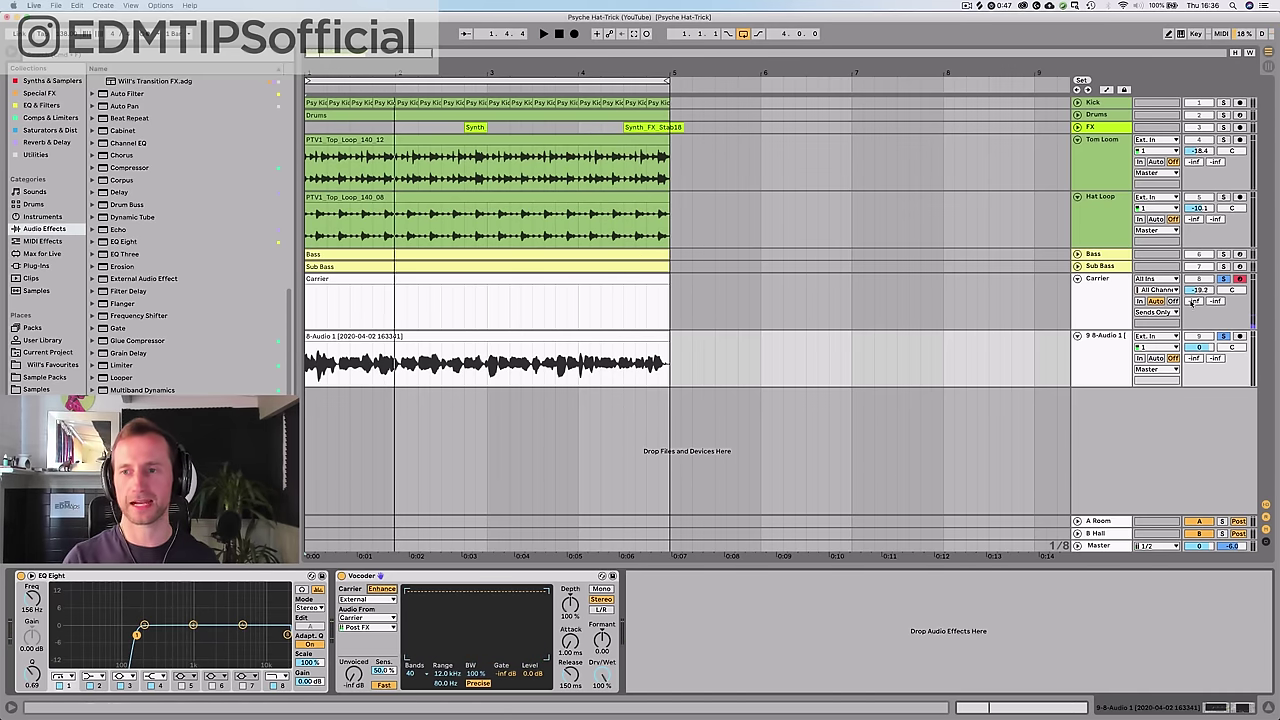
# - Turn off solo on the Carrier and vocal tracks and record a repeated A2 rhythm onto the Carrier track over the full loop
pyautogui.press('space')
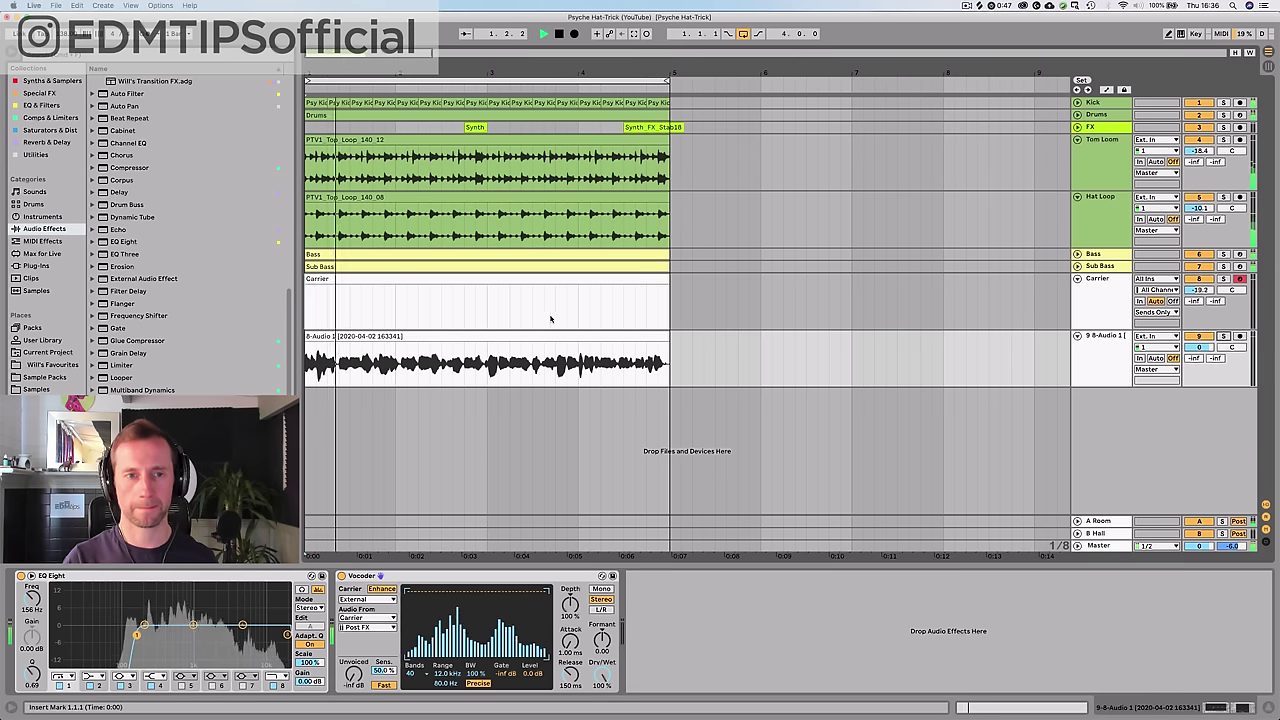
pyautogui.click(307, 310)
pyautogui.press('space')
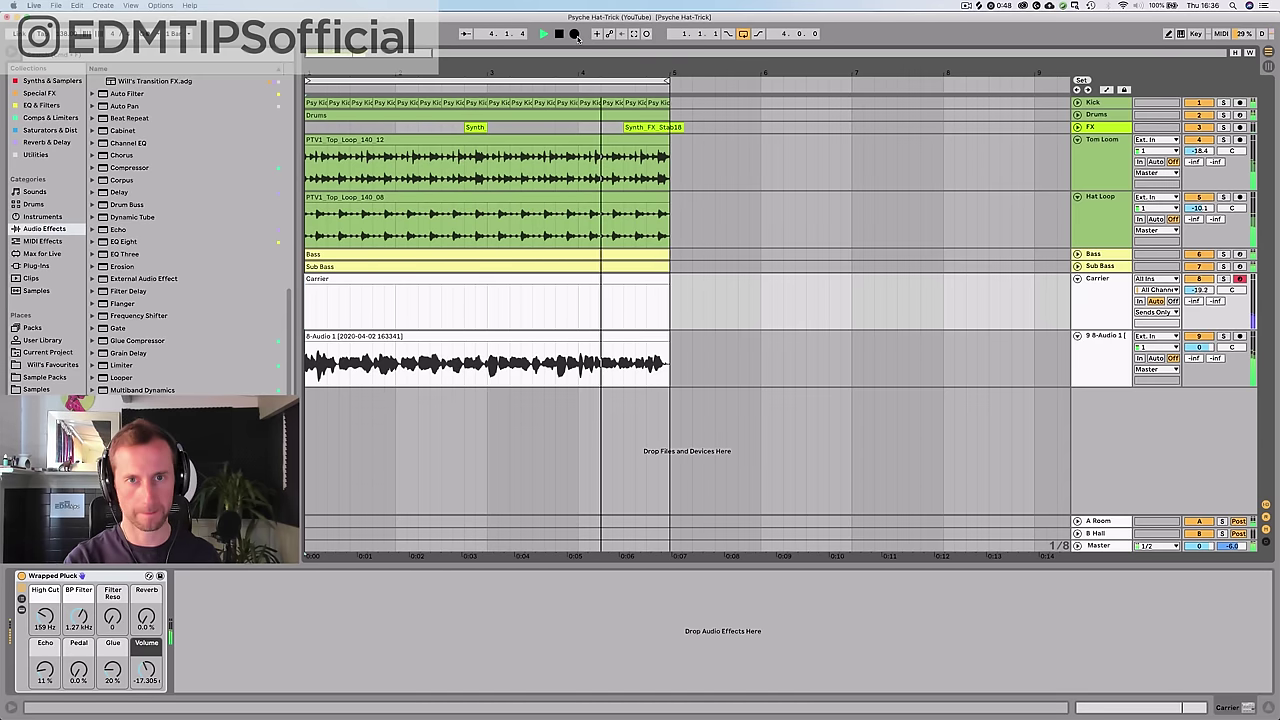
pyautogui.click(575, 34)
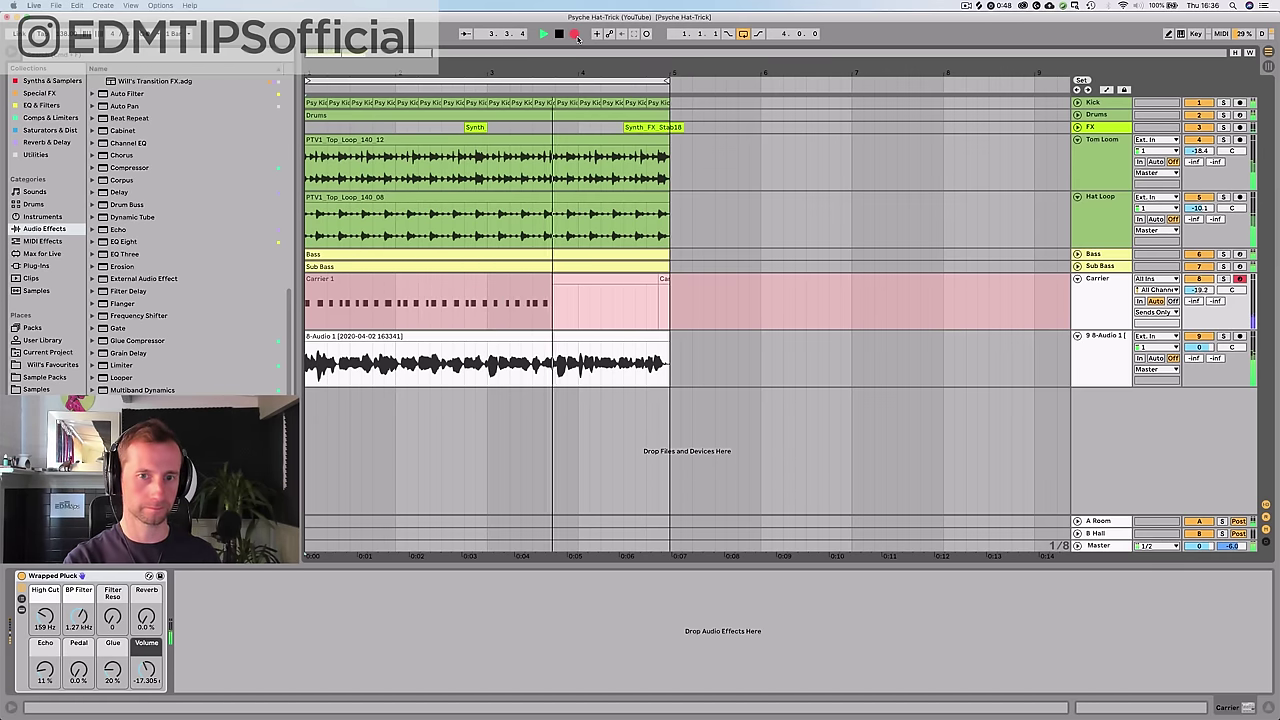
pyautogui.click(575, 34)
pyautogui.press('space')
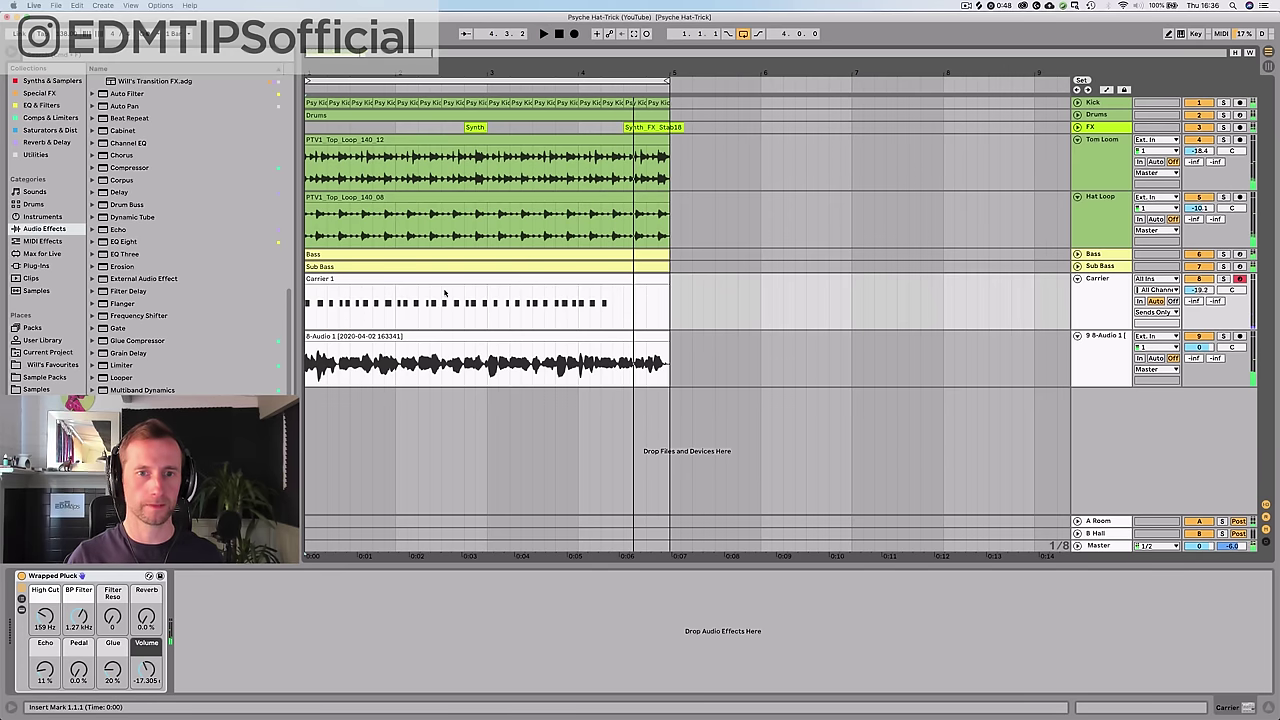
# - Trim the Carrier recording to its first two bars and quantize all of its A2 notes
pyautogui.moveTo(485, 311); pyautogui.dragTo(648, 312)
pyautogui.press('Delete')
pyautogui.doubleClick(455, 278)
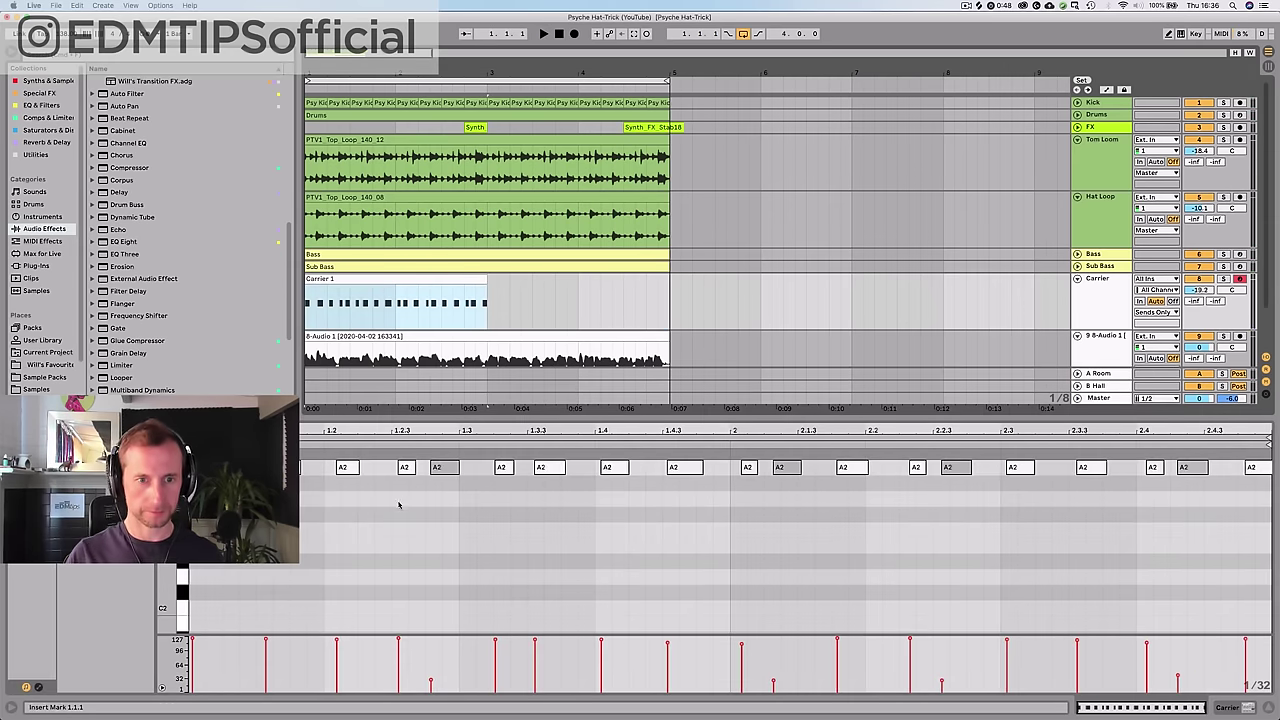
pyautogui.press('super+a')
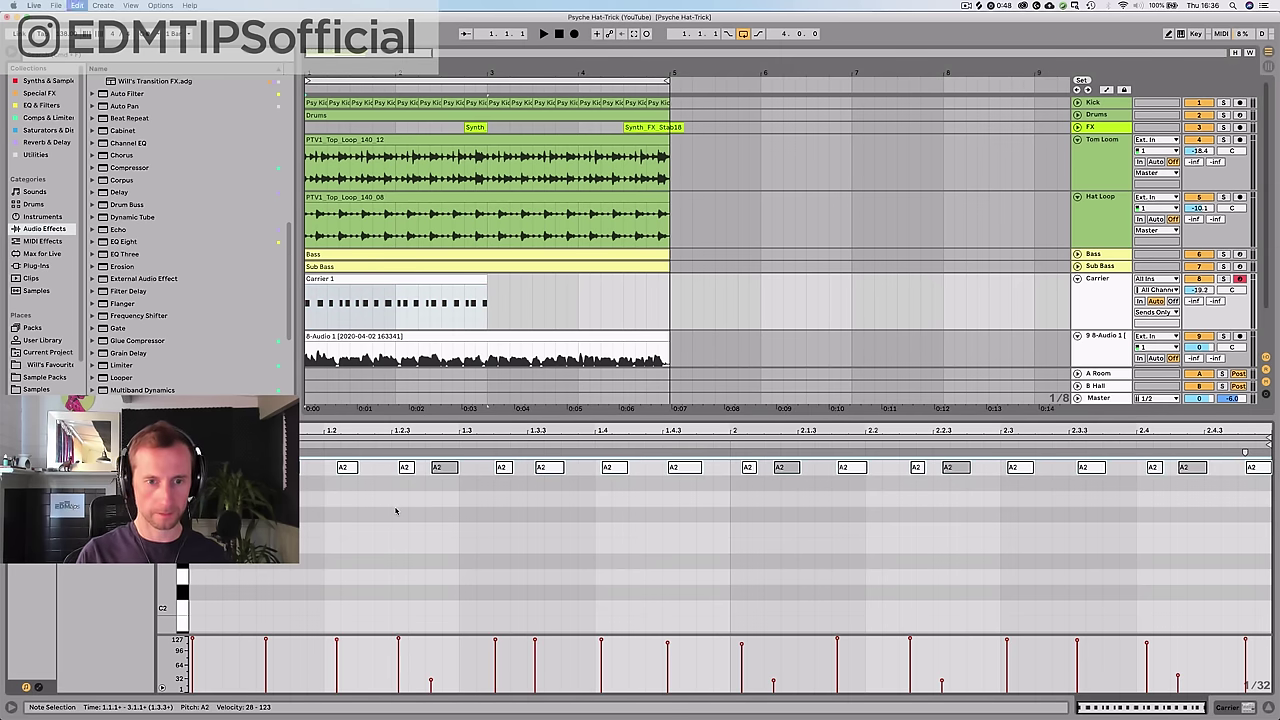
pyautogui.press('super+u')
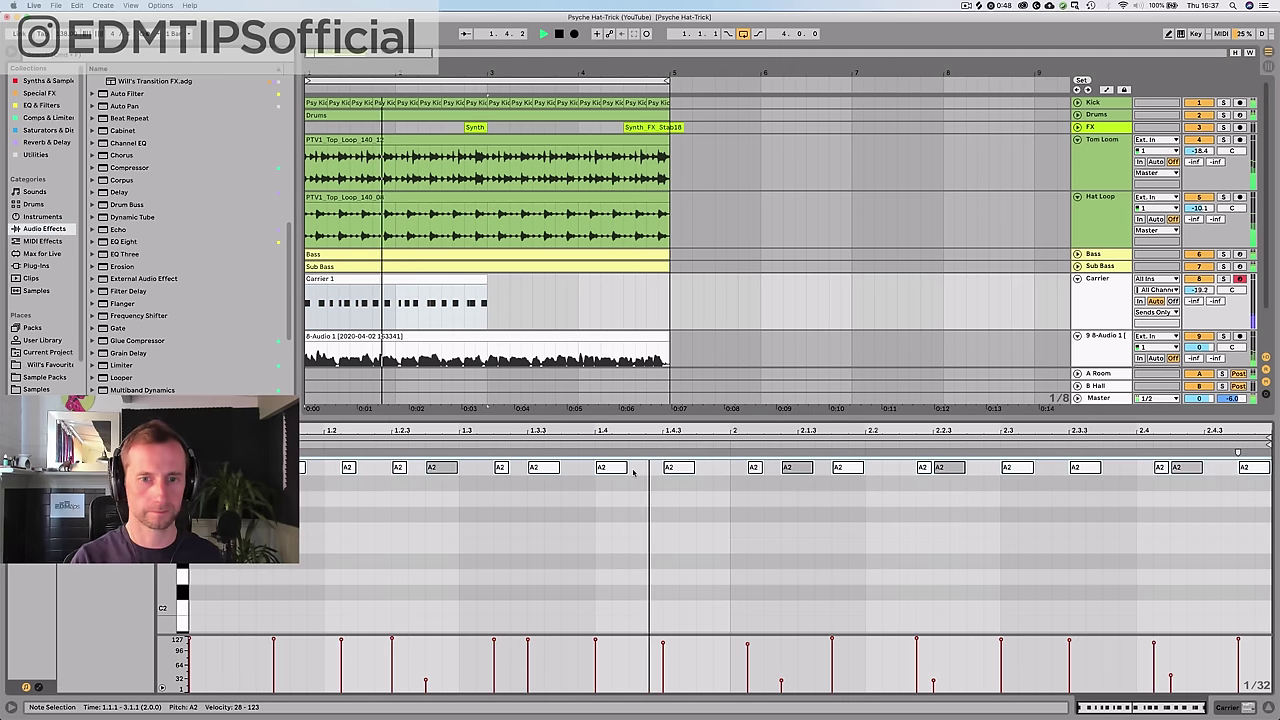
pyautogui.hotkey('shift', 'Tab')
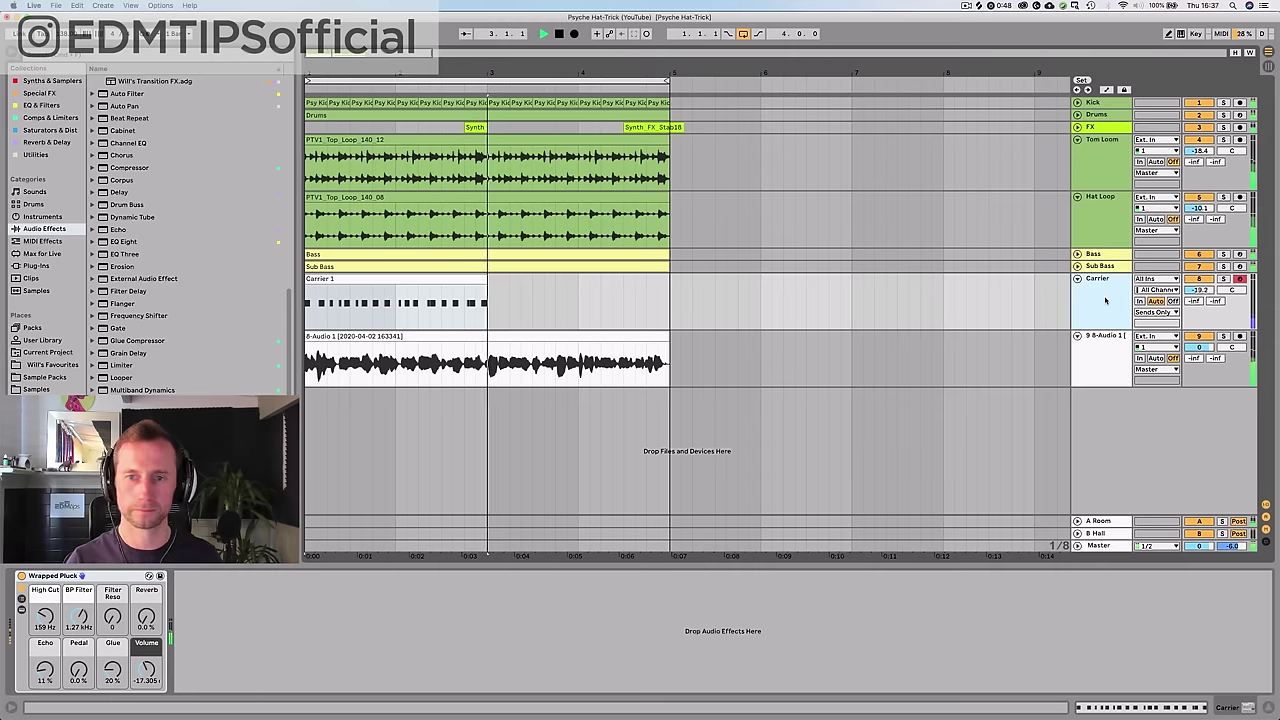
# - Show the Wrapped Pluck rack's chain and hot-swap its Wavetable preset for Walkie Talkeez.adv during playback
pyautogui.click(22, 598)
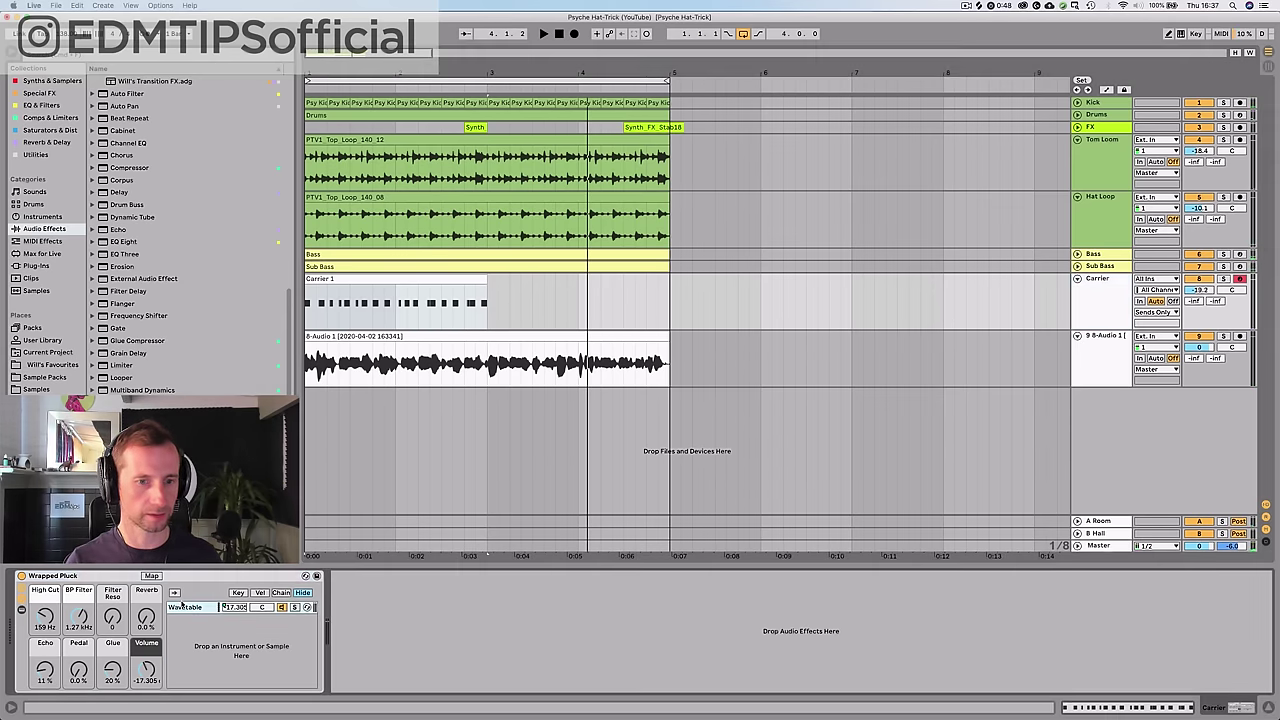
pyautogui.click(183, 606)
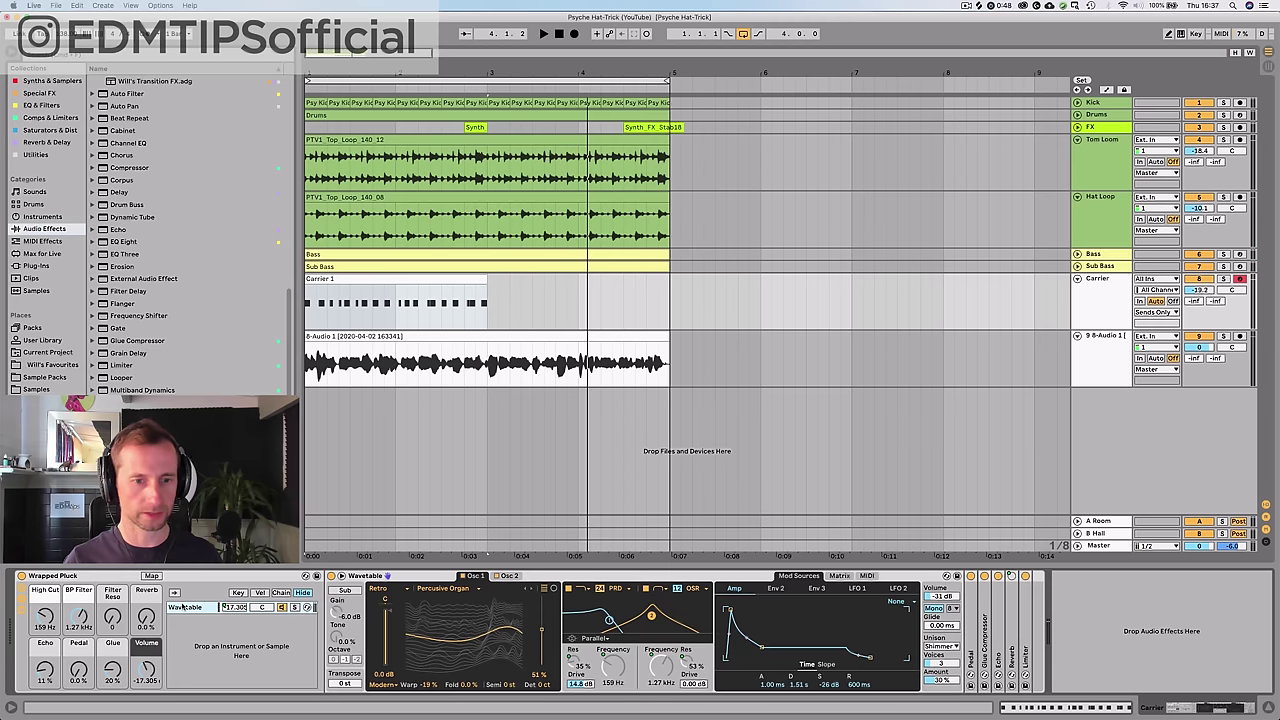
pyautogui.click(945, 577)
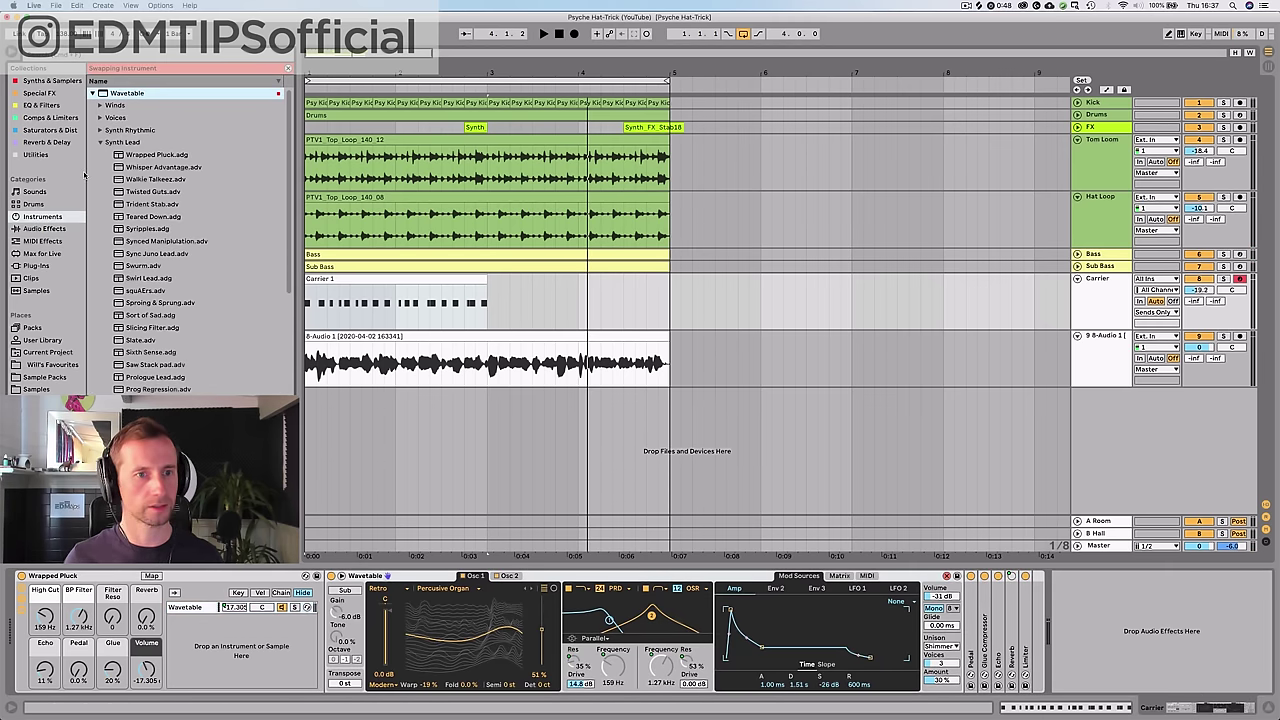
pyautogui.press('space')
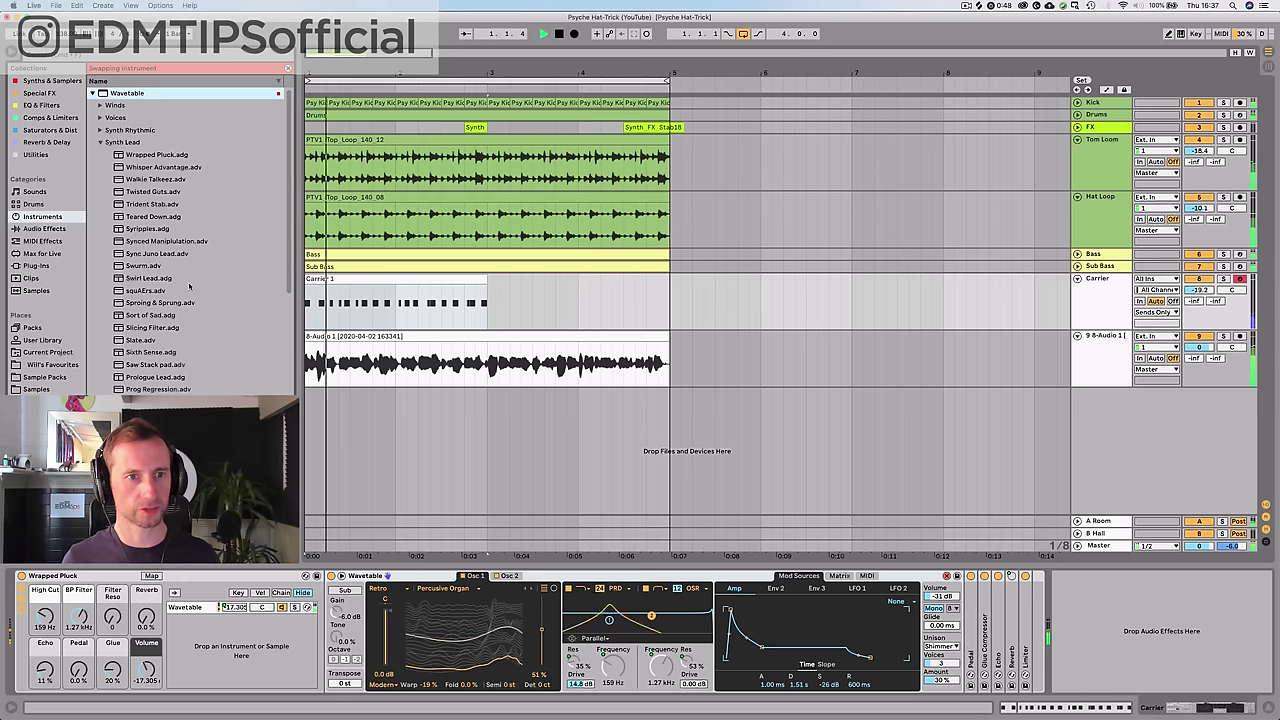
pyautogui.click(155, 179)
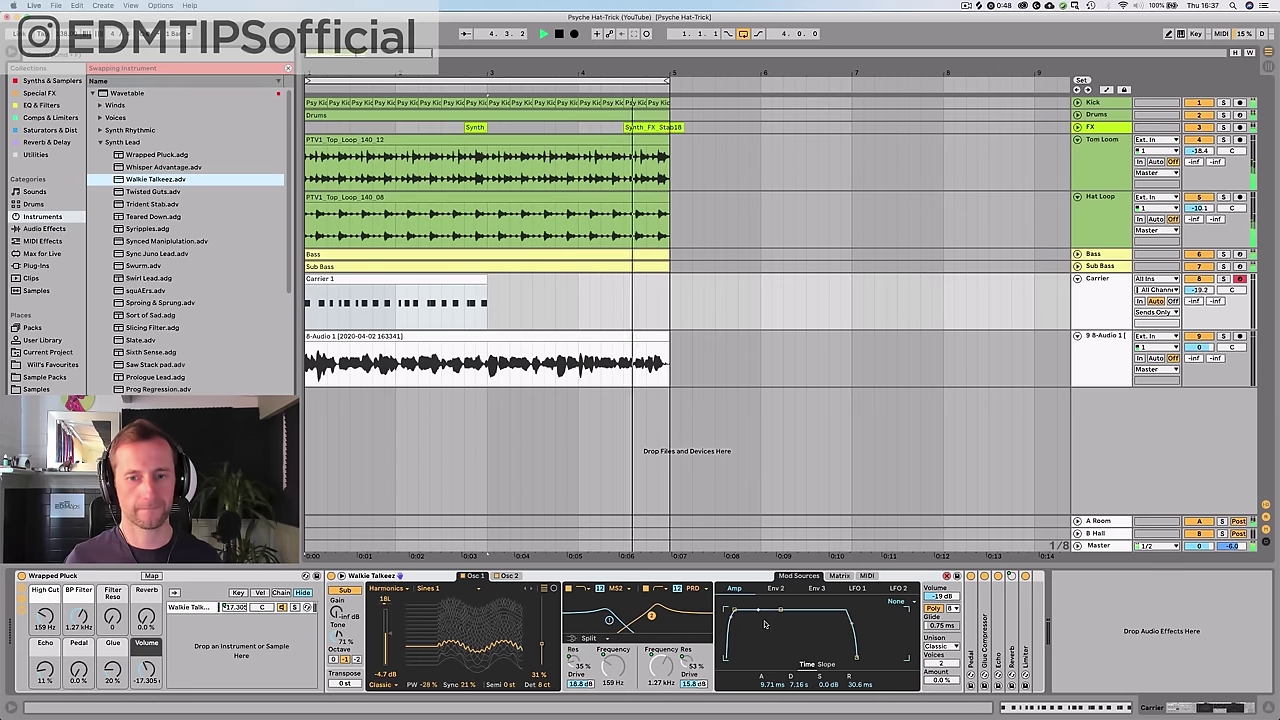
# - Duplicate the two-bar Carrier clip across bars 3 and 4, and listen to the result on the vocal track
pyautogui.click(354, 298)
pyautogui.keyDown('shift'); pyautogui.click(306, 302); pyautogui.keyUp('shift')
pyautogui.press('super+d')
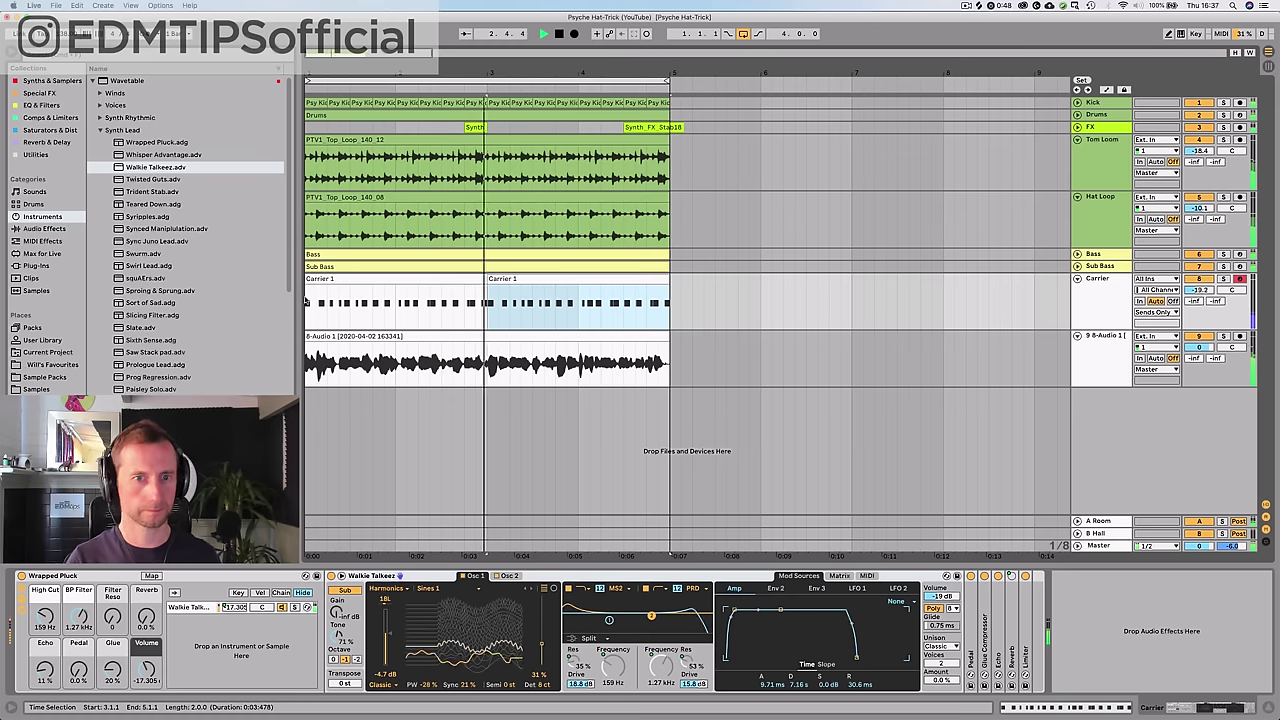
pyautogui.click(1128, 352)
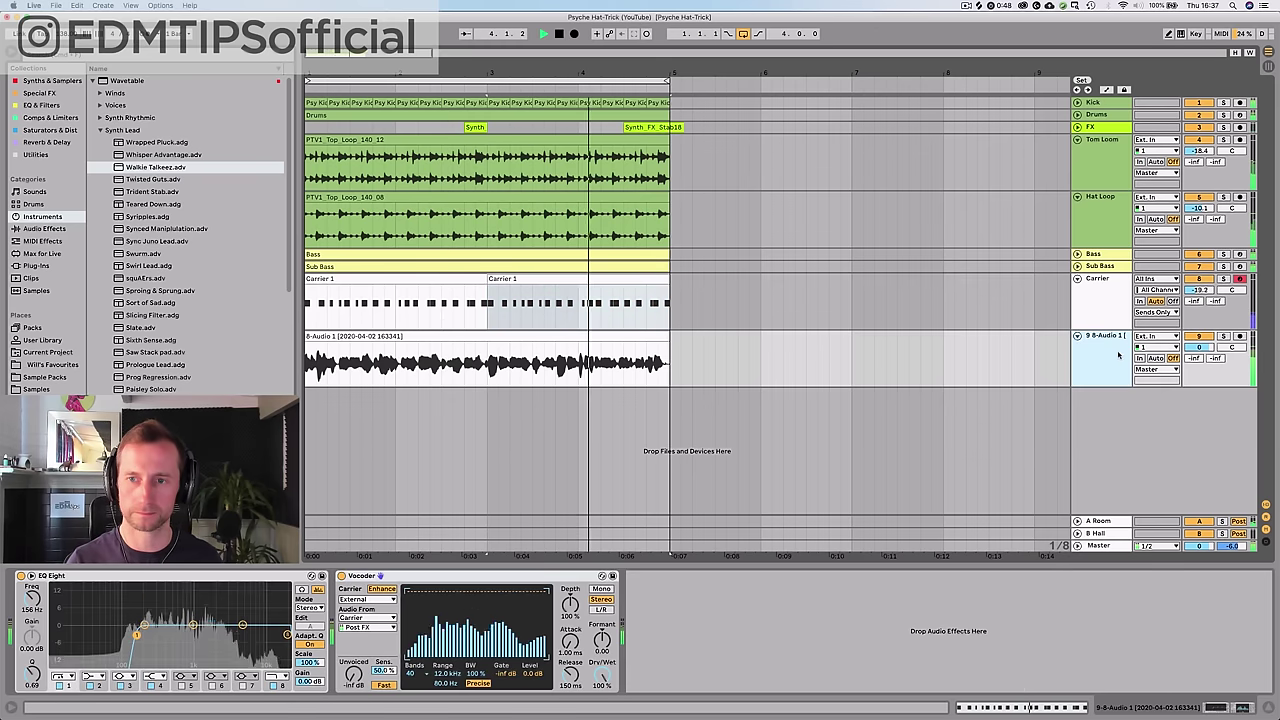
pyautogui.press('space')
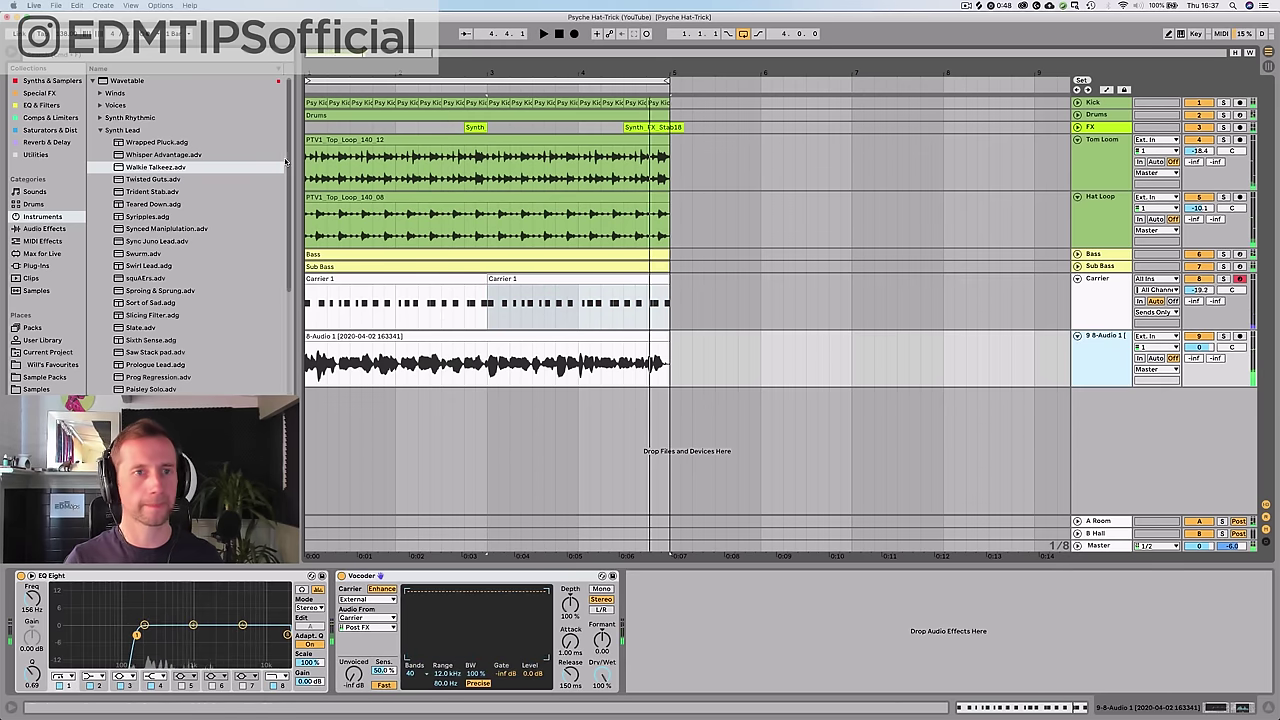
# - Replace the Carrier instrument inside the rack with the Teared Down.adg preset and audition it
pyautogui.click(512, 282)
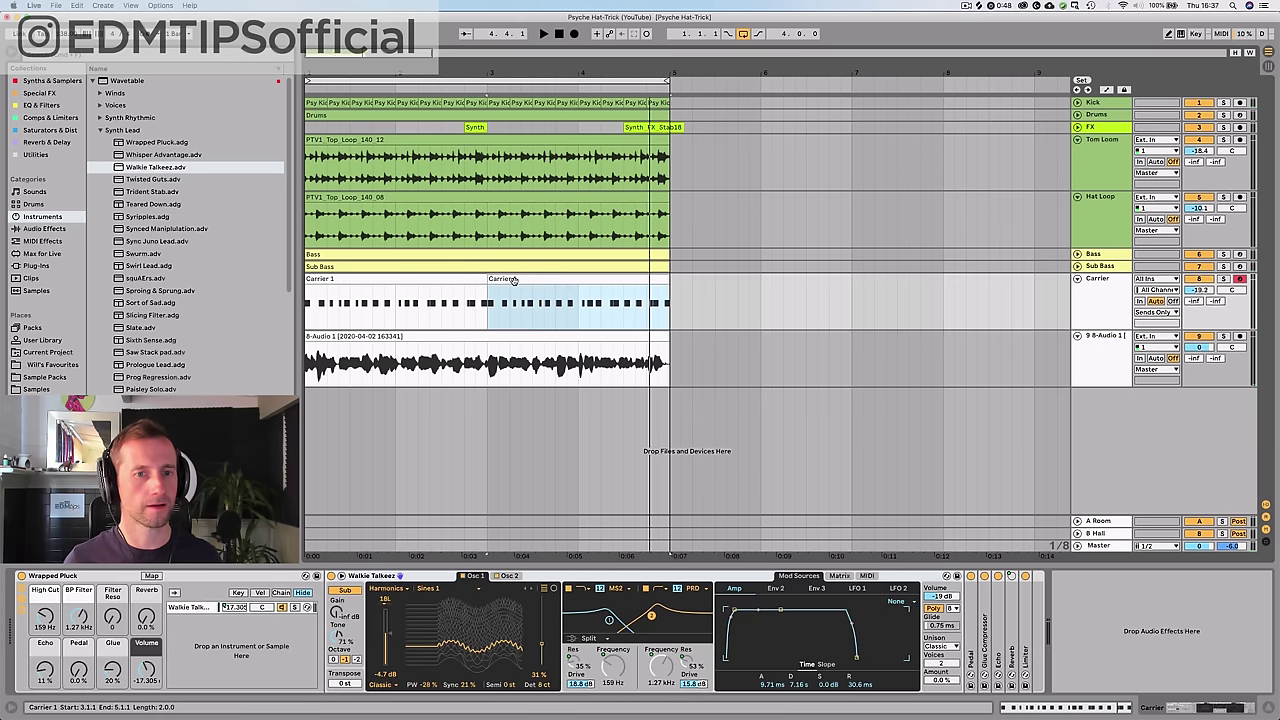
pyautogui.press('space')
pyautogui.press('space')
pyautogui.click(153, 205)
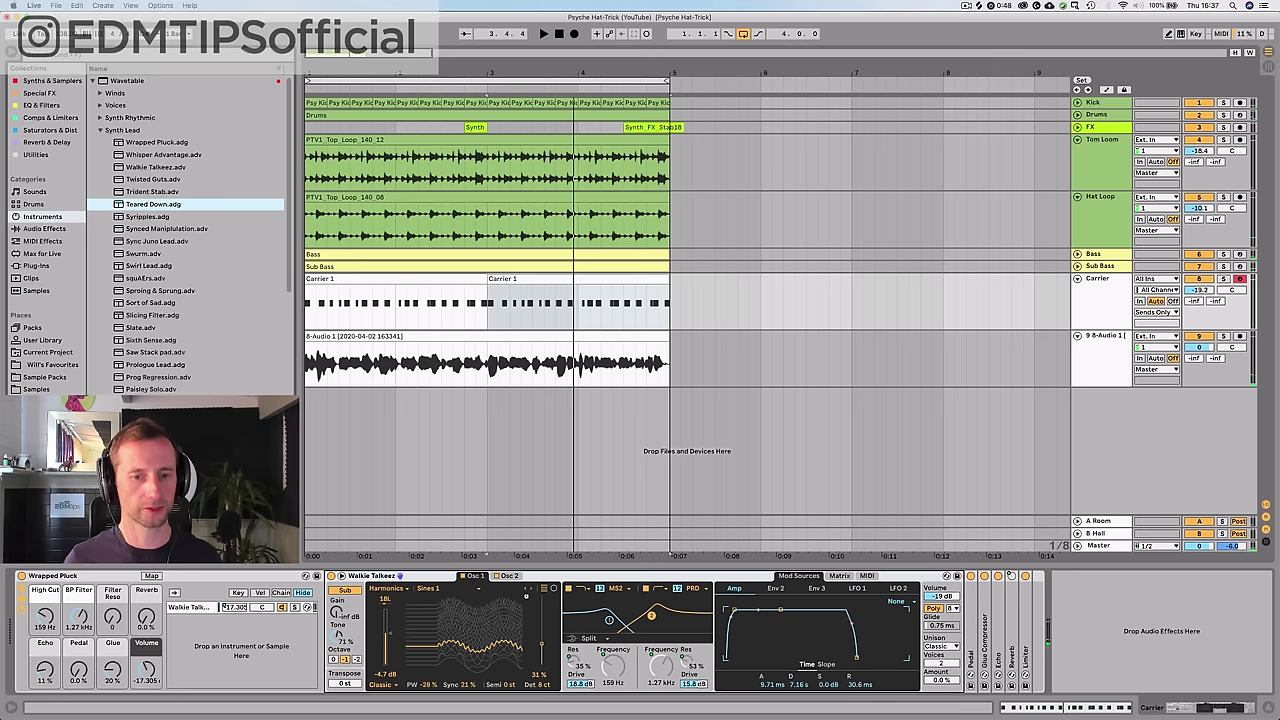
pyautogui.press('Return')
pyautogui.press('space')
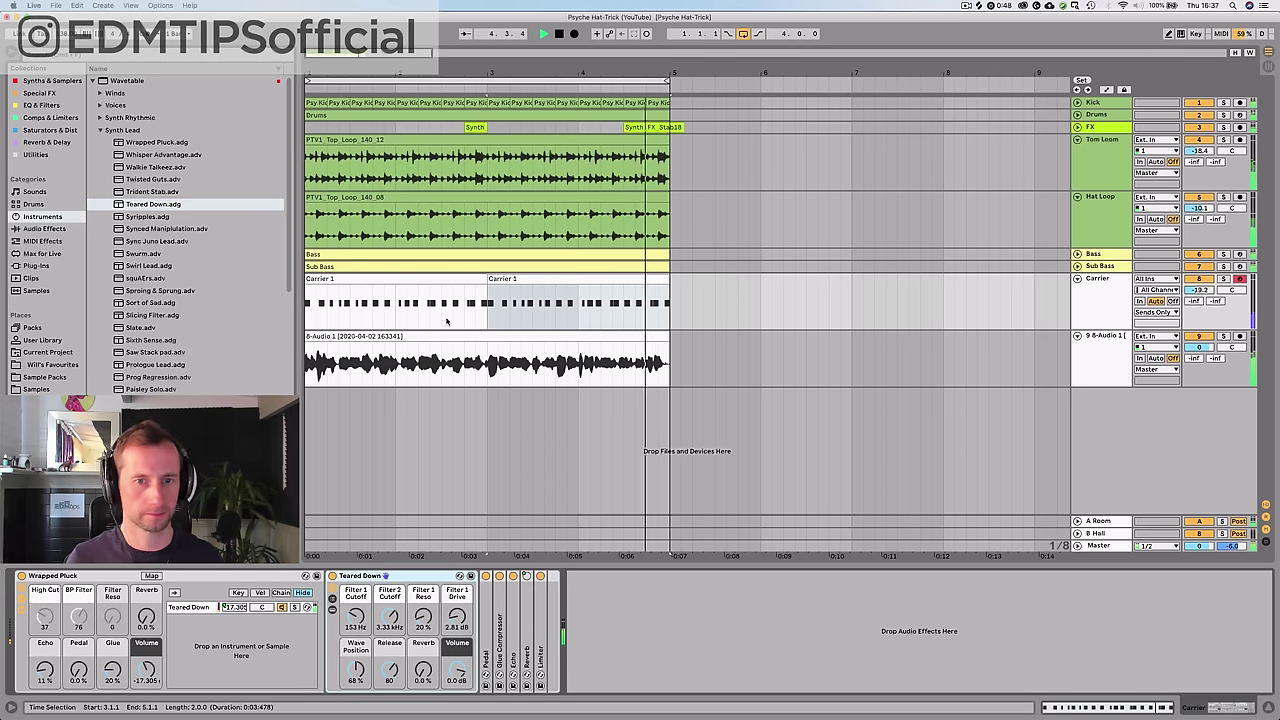
# - Duplicate the Carrier section from 1.4.3 to 3.1.1 so the copy starts at bar 3
pyautogui.moveTo(403, 318); pyautogui.dragTo(439, 320)
pyautogui.press('space')
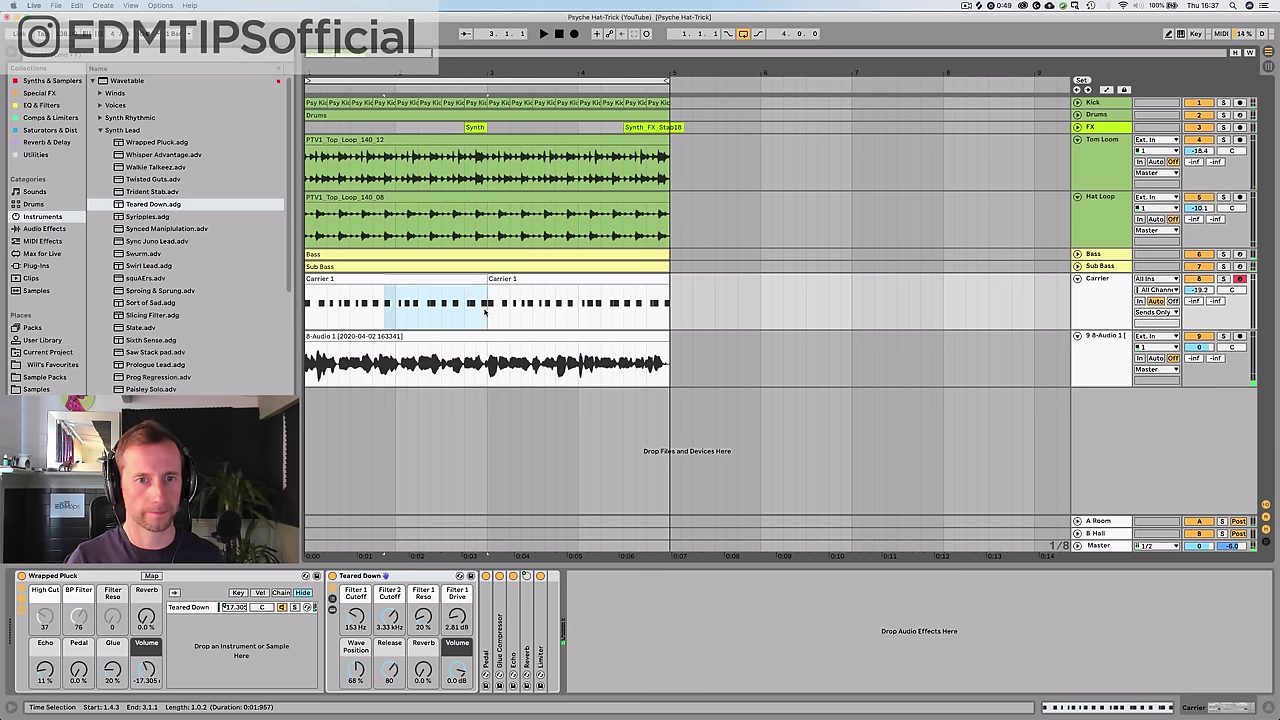
pyautogui.press('super+d')
# - Delete the Carrier clip starting at bar 3, duplicate bar 2 into its place and play the loop
pyautogui.click(396, 320)
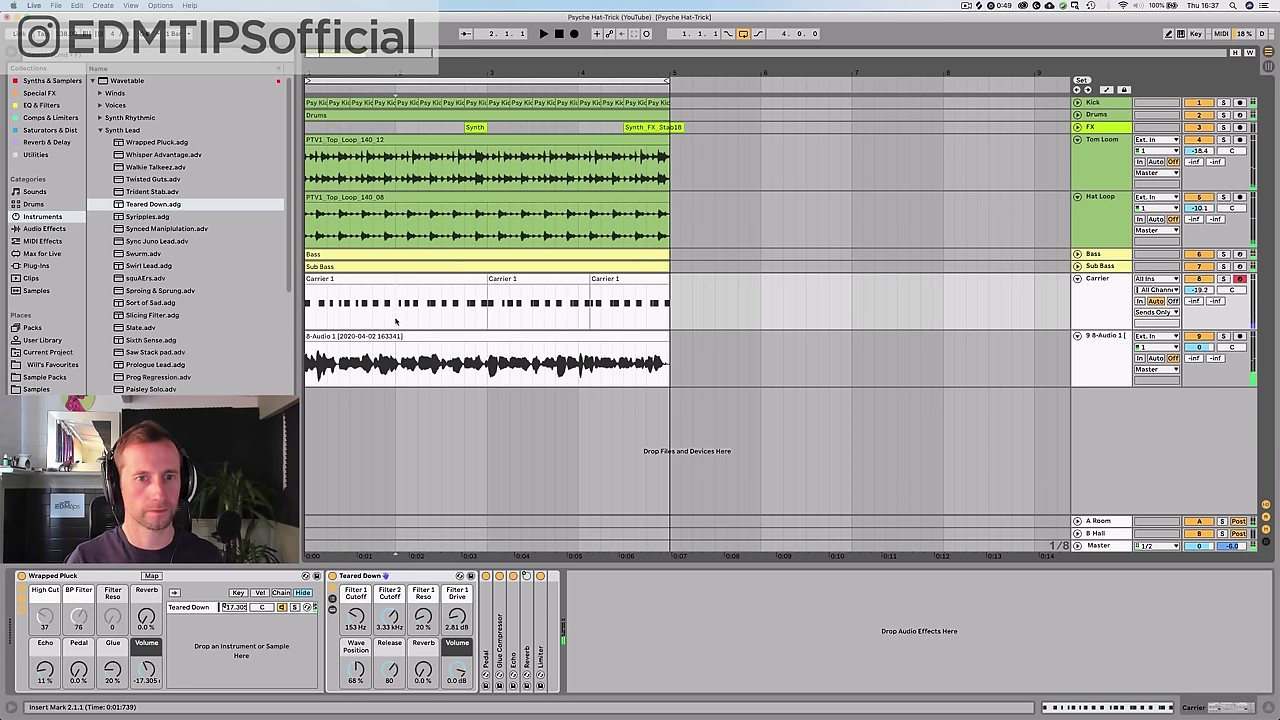
pyautogui.moveTo(396, 320); pyautogui.dragTo(462, 312)
pyautogui.click(516, 280)
pyautogui.press('Delete')
pyautogui.click(403, 318)
pyautogui.press('super+d')
pyautogui.press('space')
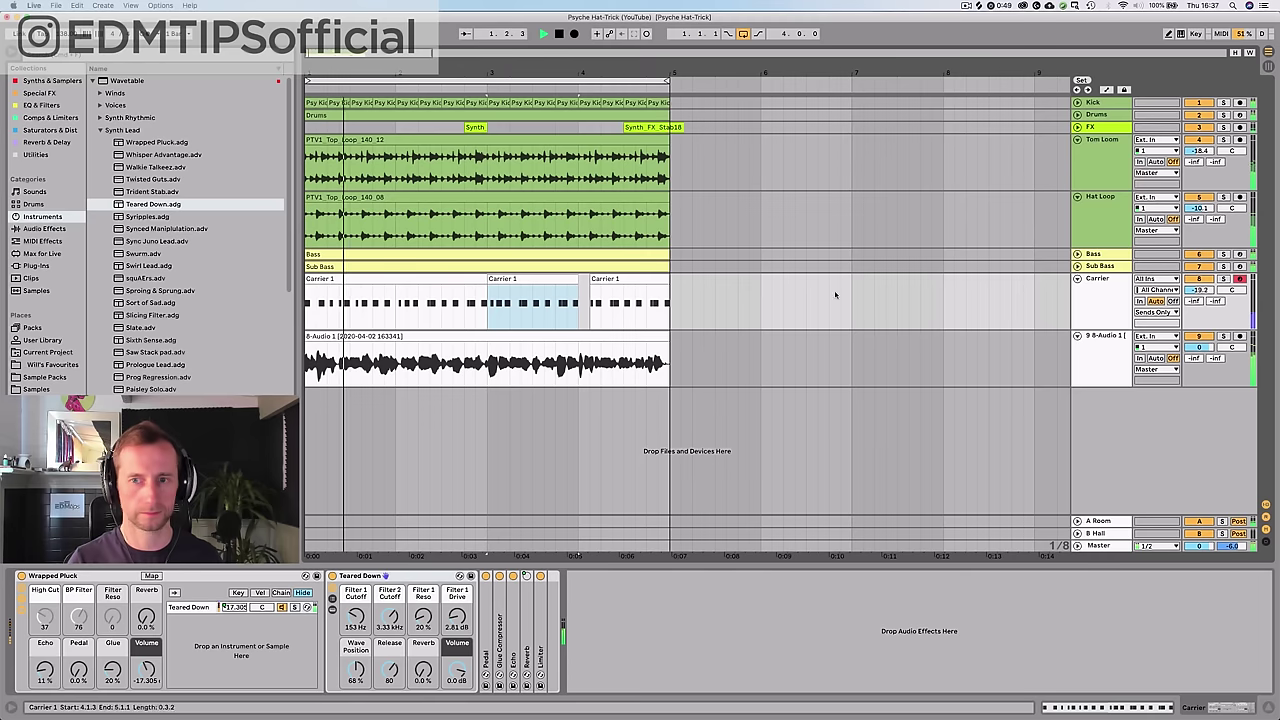
# - Set band 2 of the vocal track's EQ Eight to about -6.07 dB at 527 Hz
pyautogui.click(1098, 348)
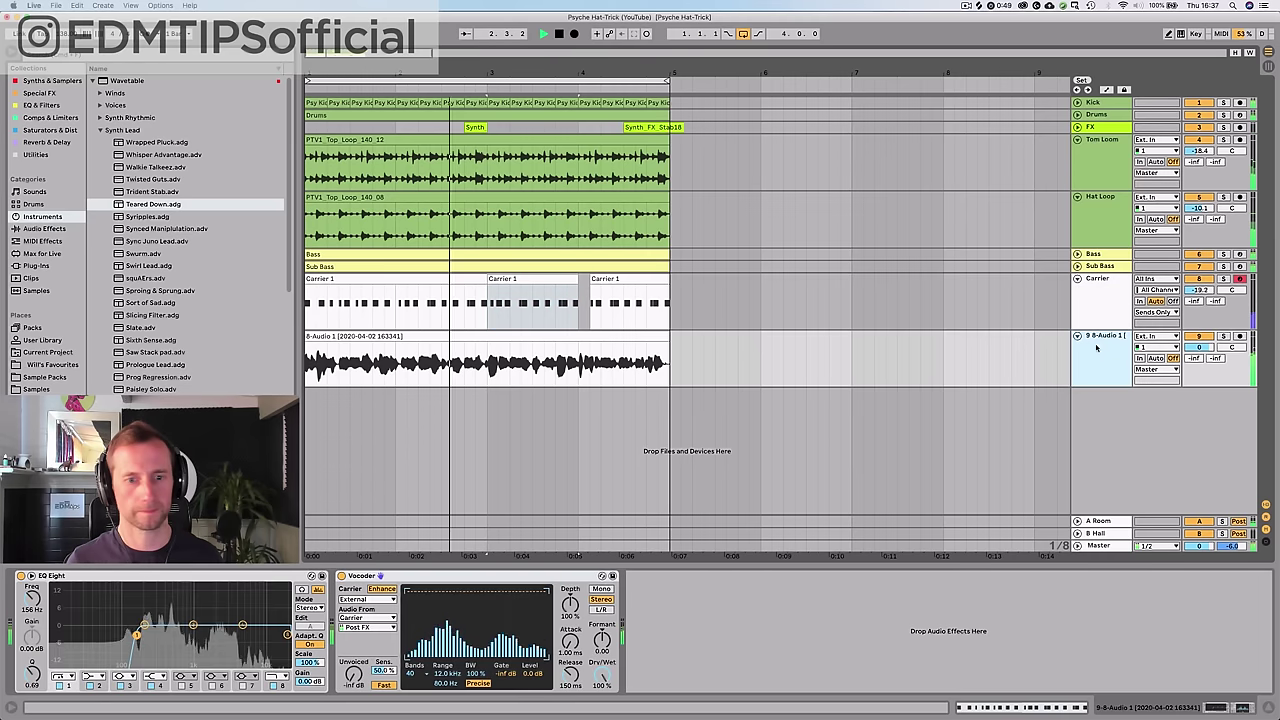
pyautogui.press('space')
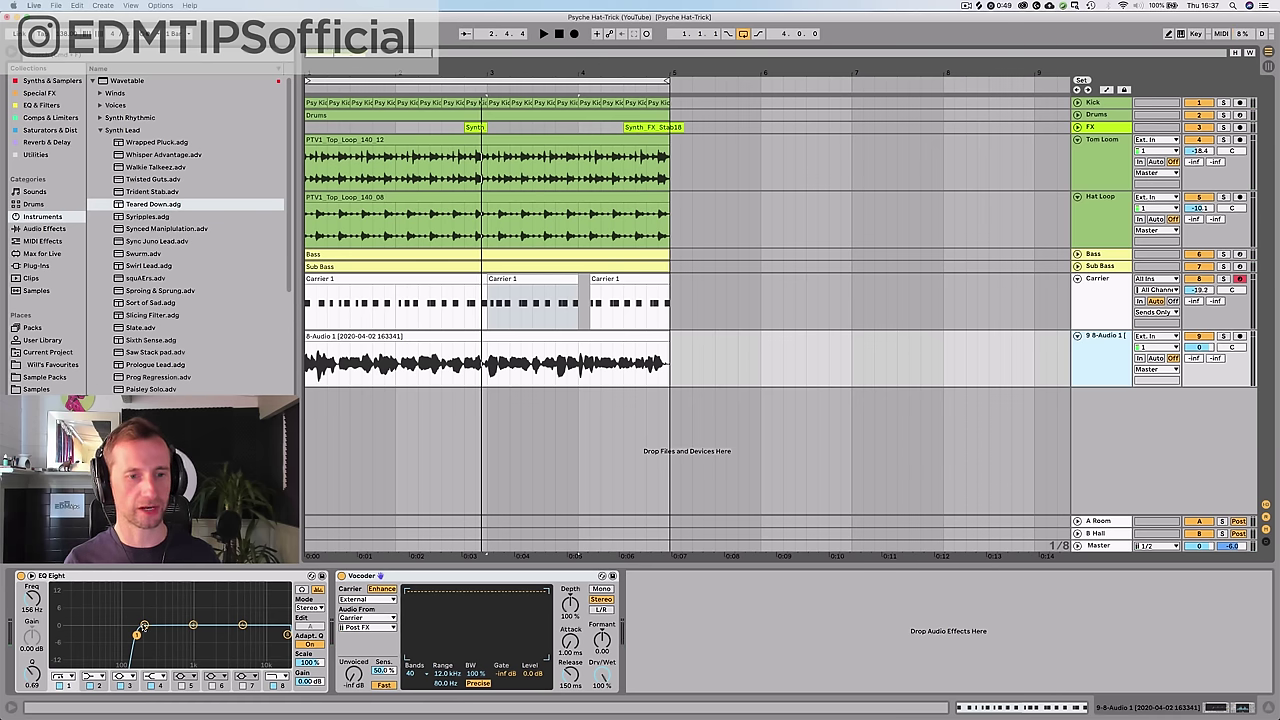
pyautogui.moveTo(144, 627); pyautogui.dragTo(148, 635)
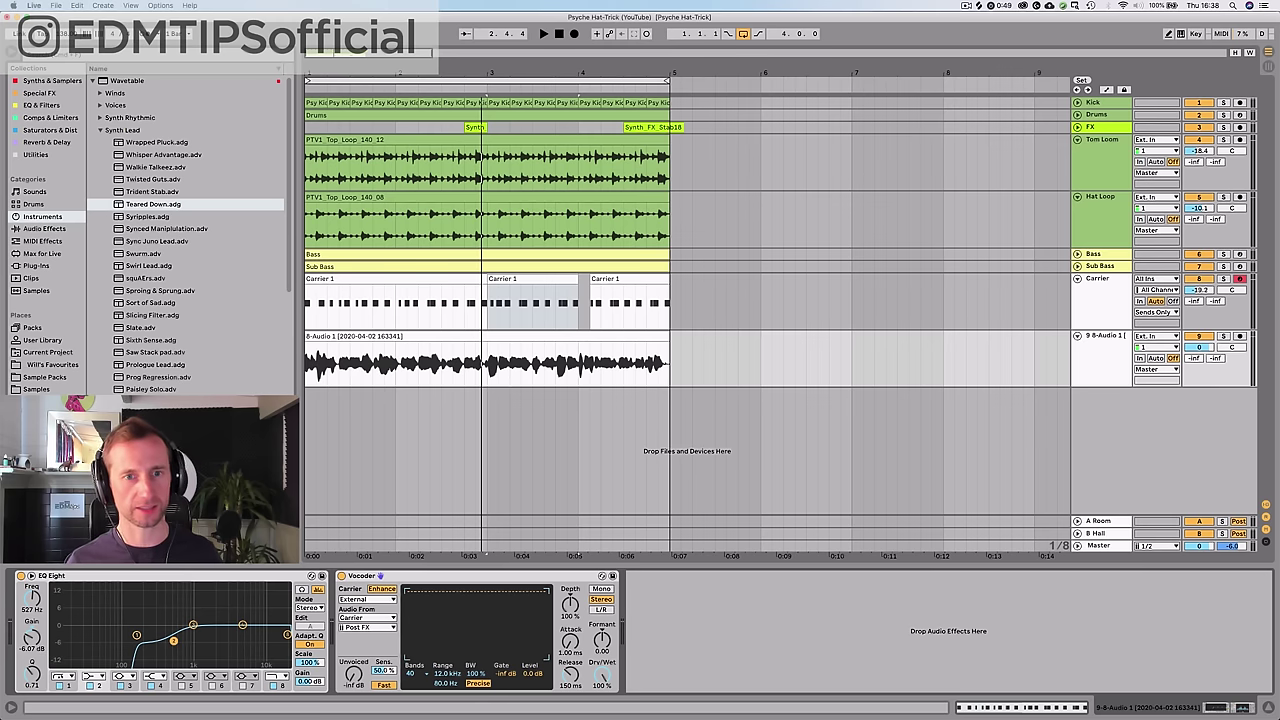
# - Insert a Compressor before the Vocoder on the vocal track, with the threshold at -20.7 dB and output about -3.63 dB
pyautogui.click(50, 117)
pyautogui.moveTo(316, 700); pyautogui.dragTo(337, 640)
pyautogui.press('space')
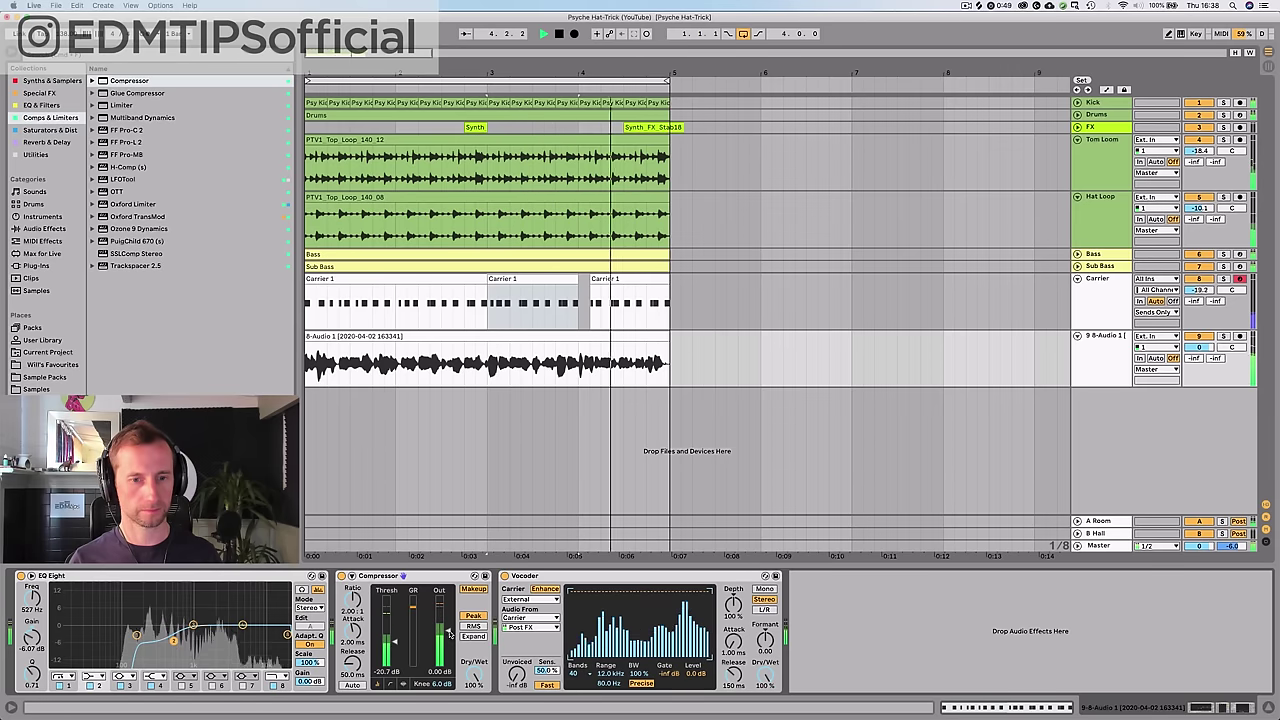
pyautogui.moveTo(448, 649); pyautogui.dragTo(450, 636)
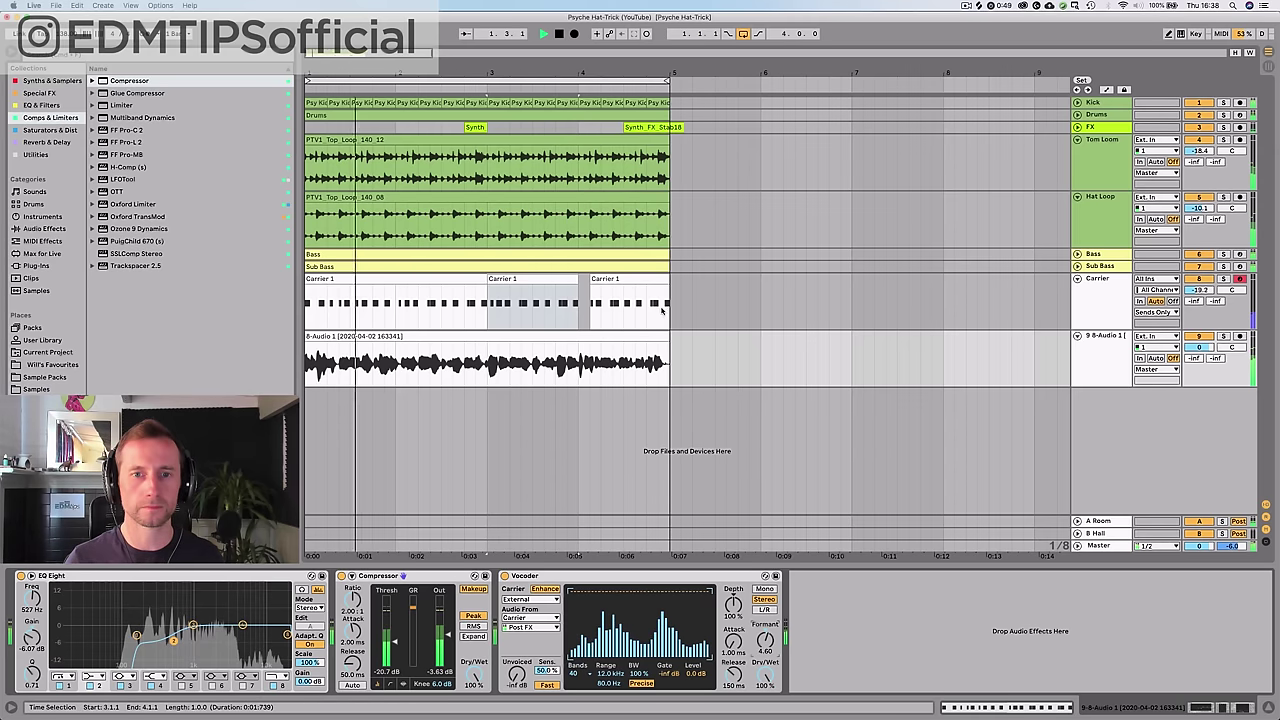
# - Consolidate all Carrier clips into one four-bar clip and open it for note editing
pyautogui.click(637, 279)
pyautogui.press('space')
pyautogui.keyDown('shift'); pyautogui.click(432, 278); pyautogui.keyUp('shift')
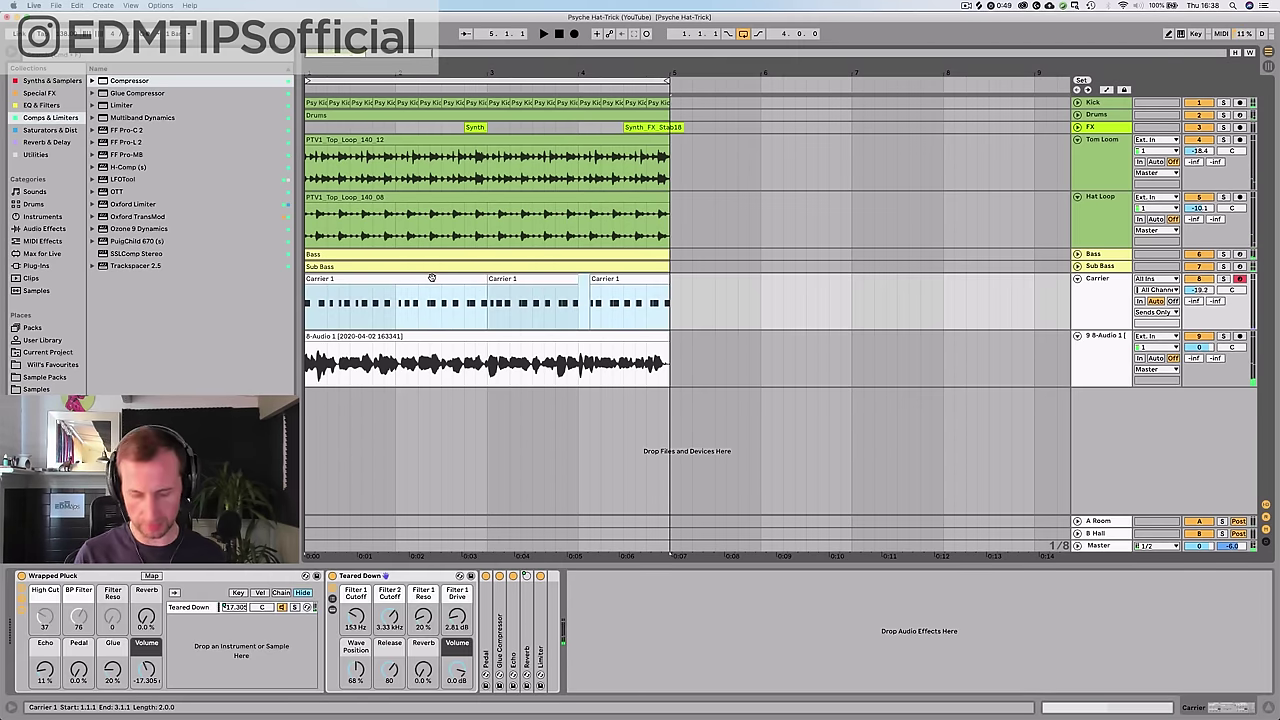
pyautogui.doubleClick(419, 284)
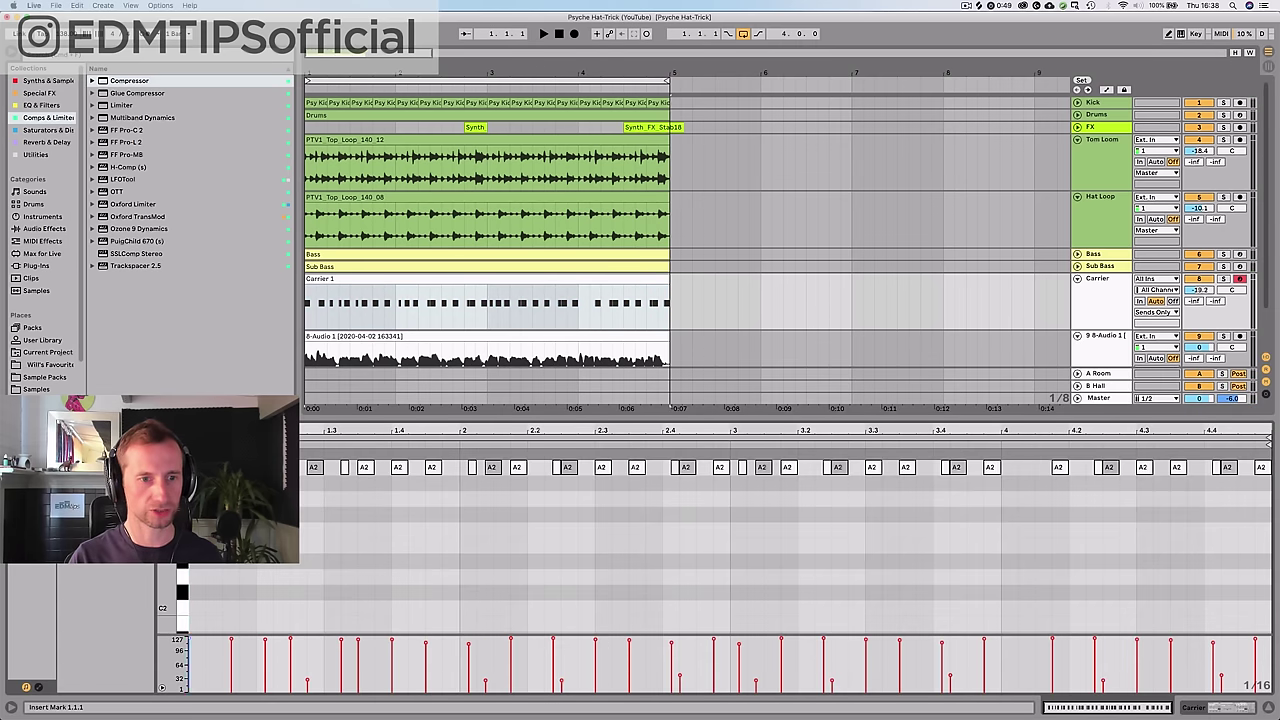
# - Transpose all notes in the Carrier clip down one octave to A1 while the loop plays, and return to the device view
pyautogui.press('super+a')
pyautogui.press('Down')
pyautogui.press('Down')
pyautogui.press('Down')
pyautogui.press('Down')
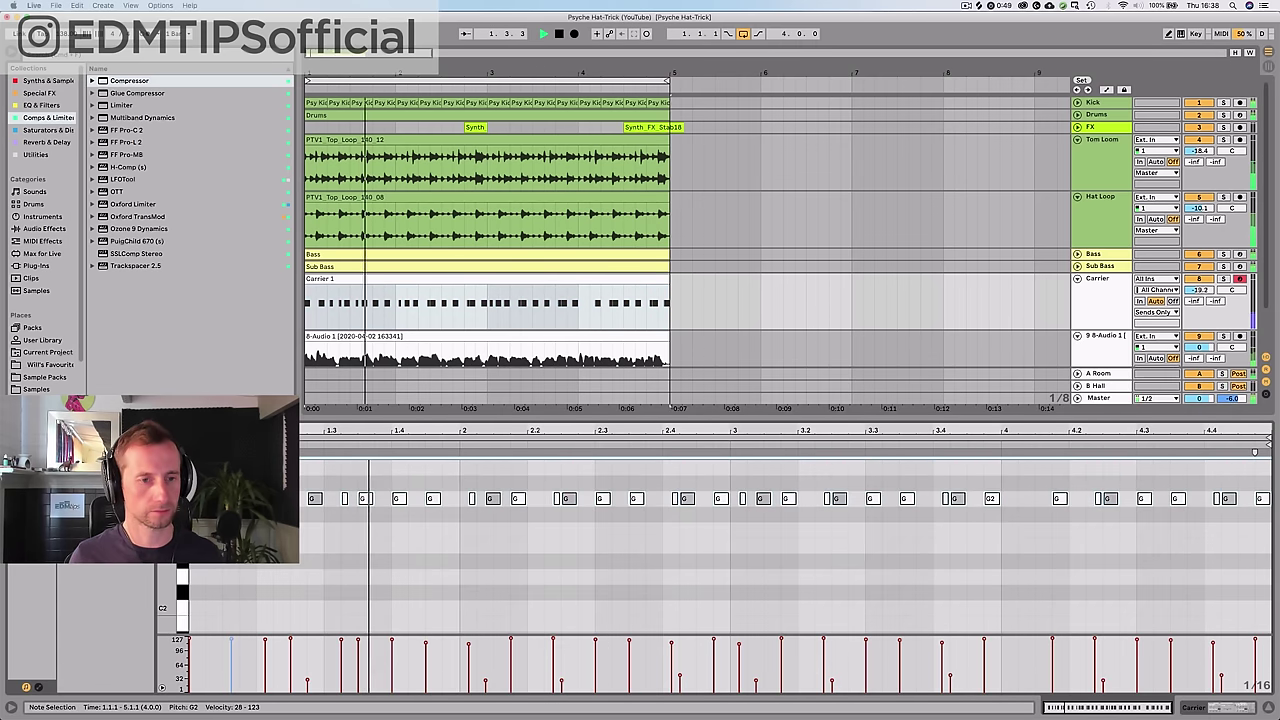
pyautogui.press('Down')
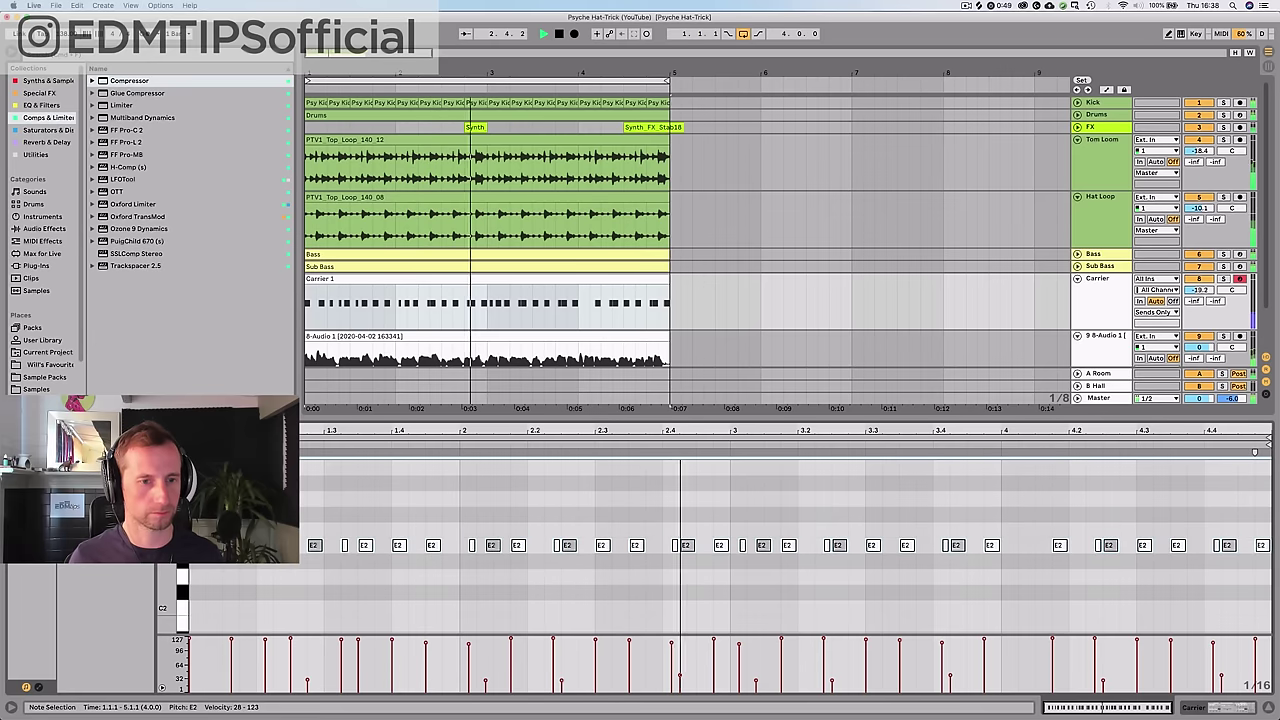
pyautogui.press('Down')
pyautogui.press('Down')
pyautogui.press('Down')
pyautogui.press('Down')
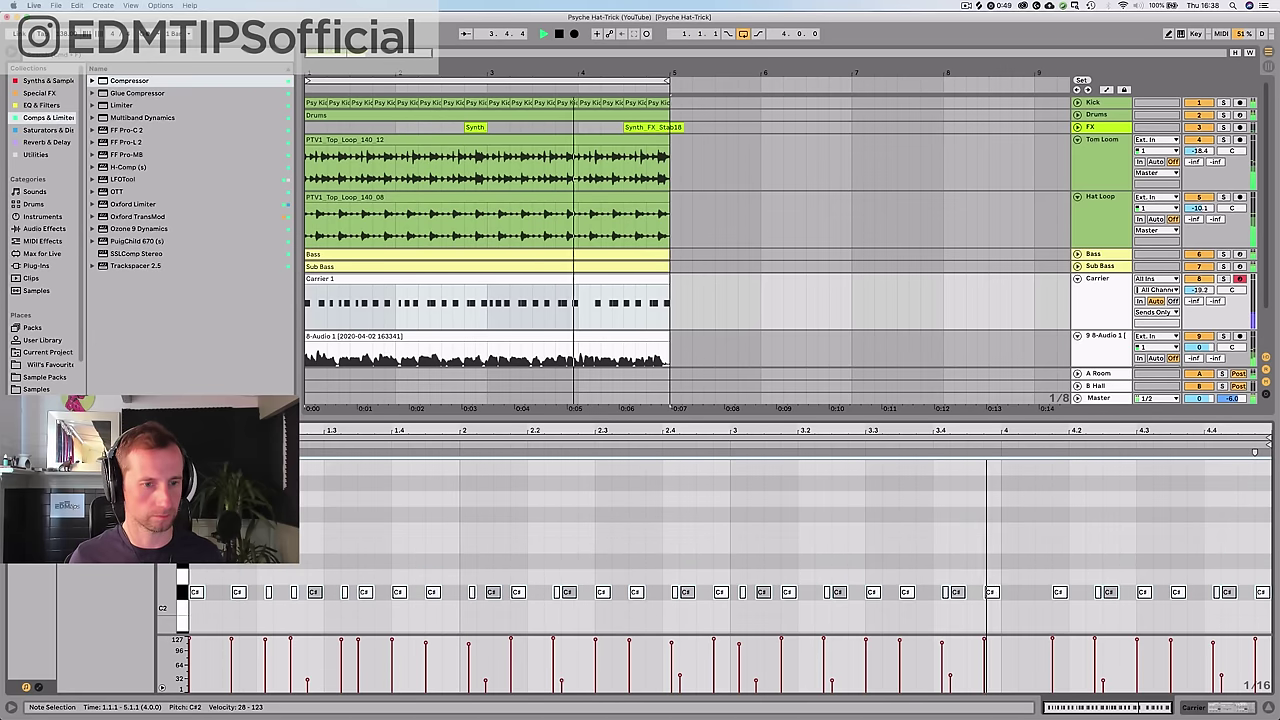
pyautogui.press('Down')
pyautogui.press('Down')
pyautogui.press('Down')
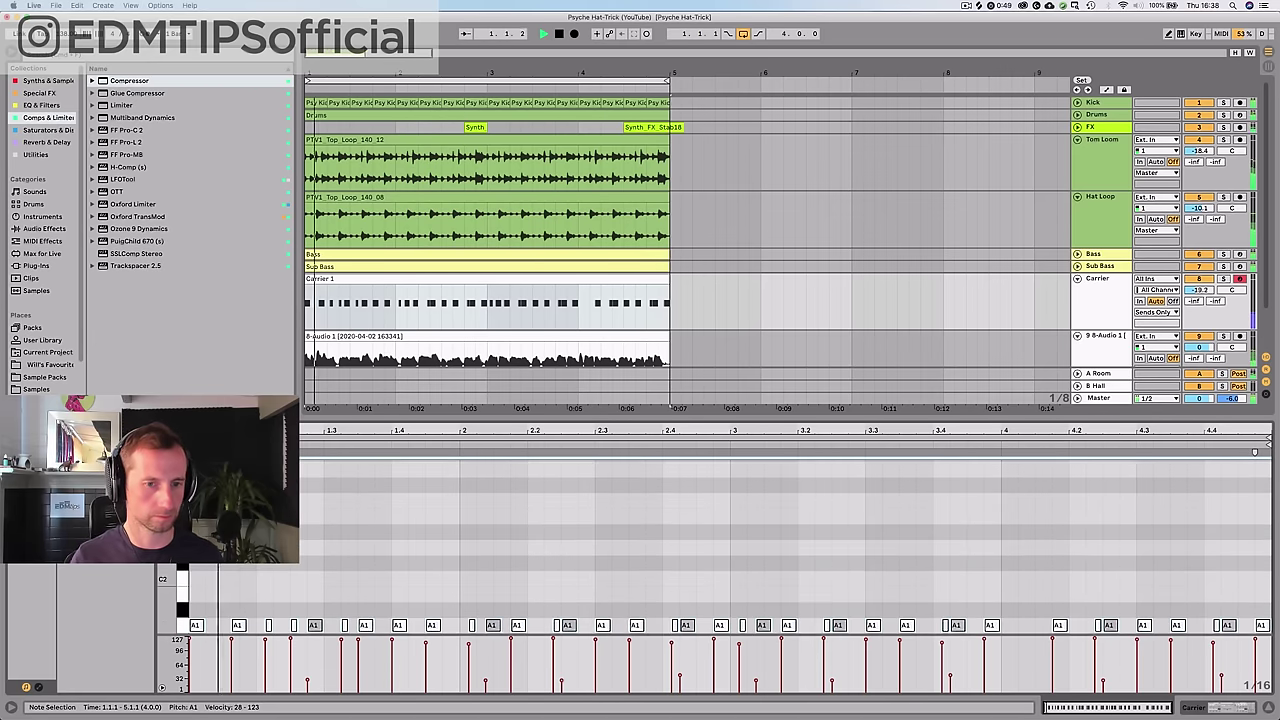
pyautogui.hotkey('shift', 'Tab')
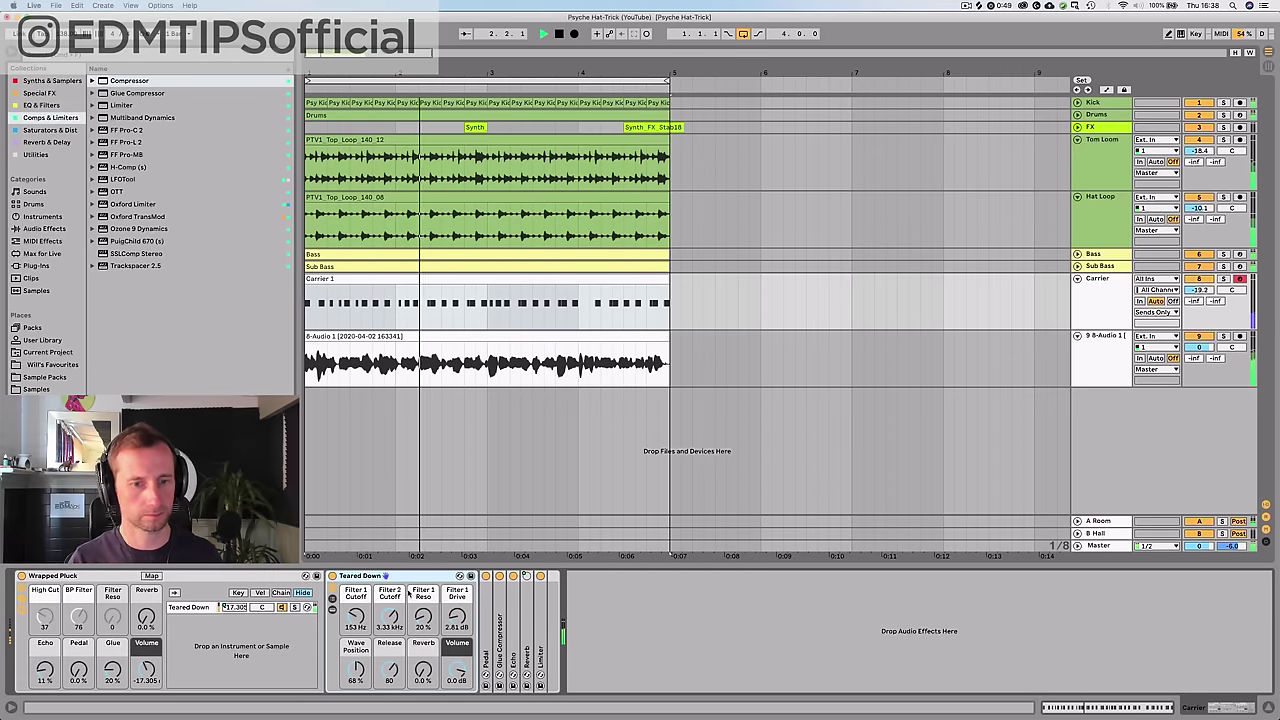
# - Add a second EQ Eight after the Vocoder on the vocal track and collapse the Vocoder device
pyautogui.click(1094, 372)
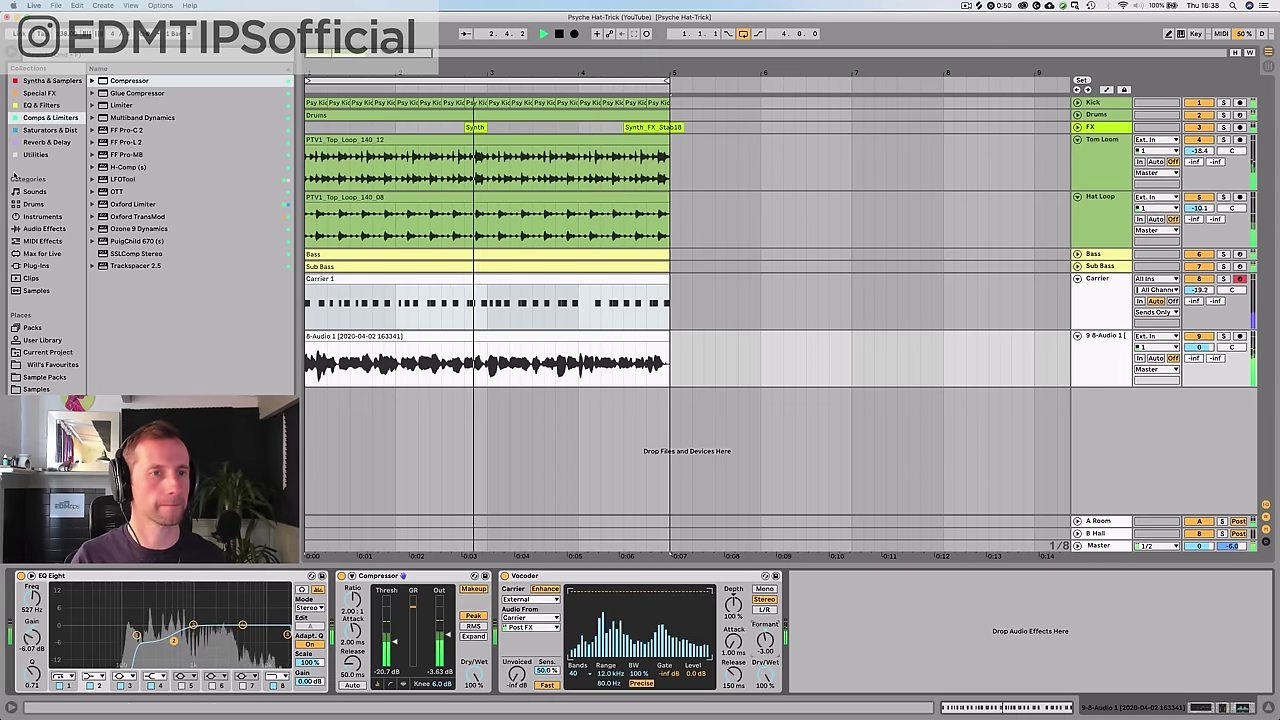
pyautogui.click(40, 105)
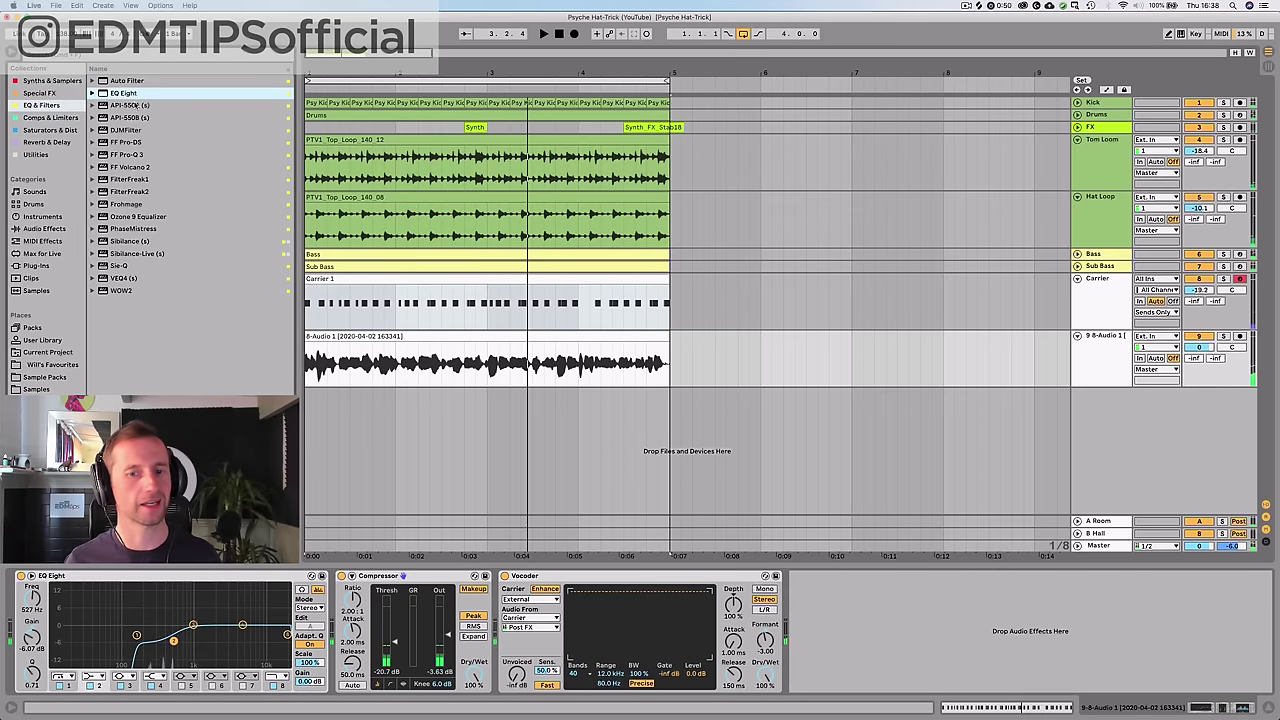
pyautogui.moveTo(884, 617); pyautogui.dragTo(884, 618)
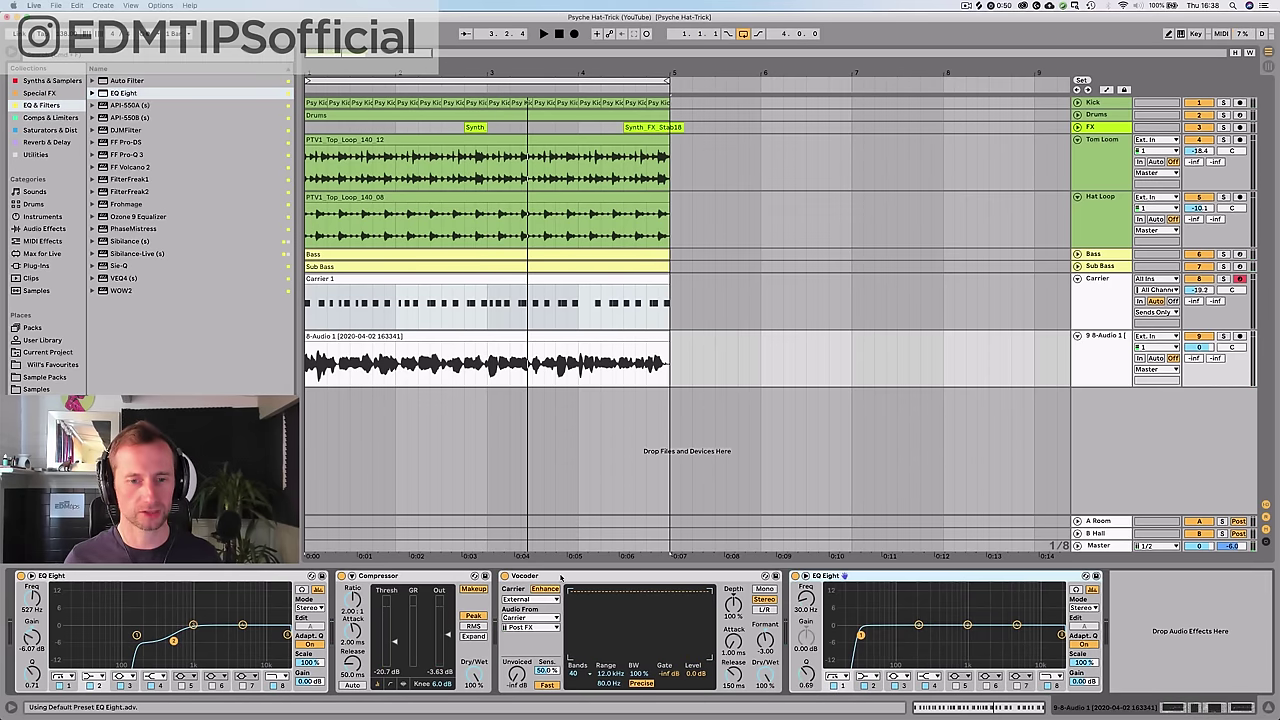
pyautogui.doubleClick(561, 577)
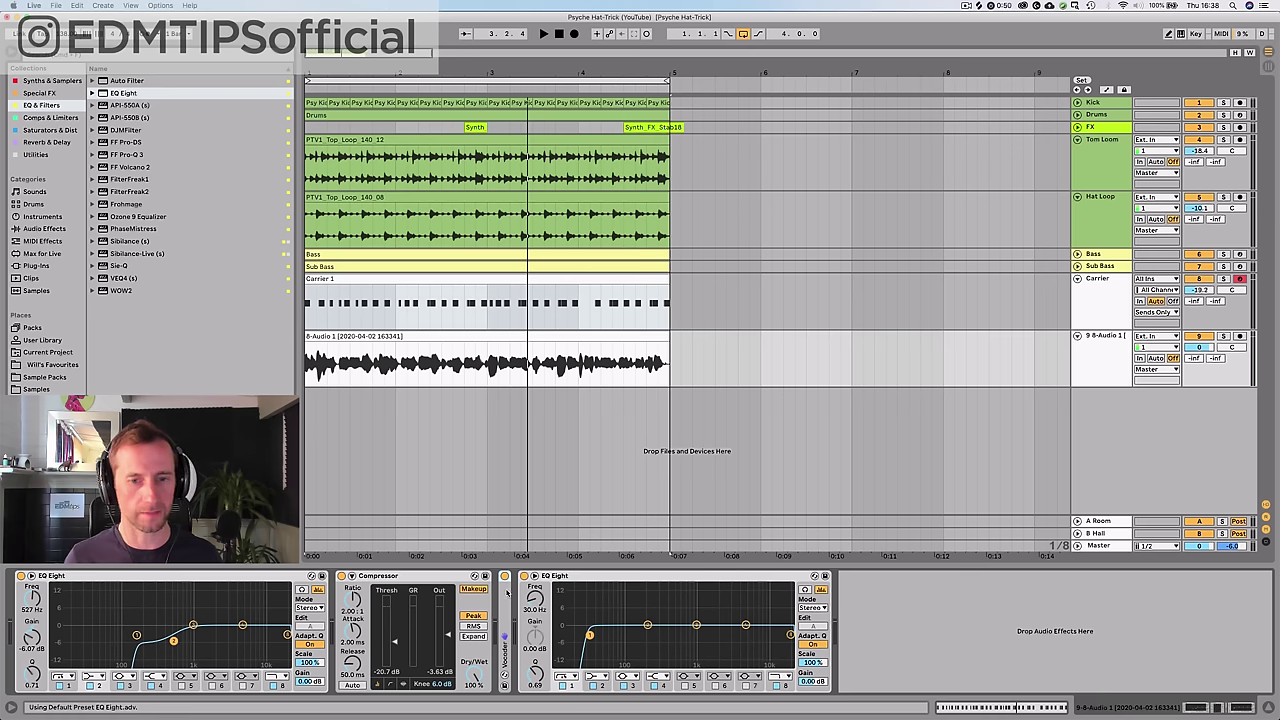
pyautogui.doubleClick(505, 593)
pyautogui.doubleClick(567, 577)
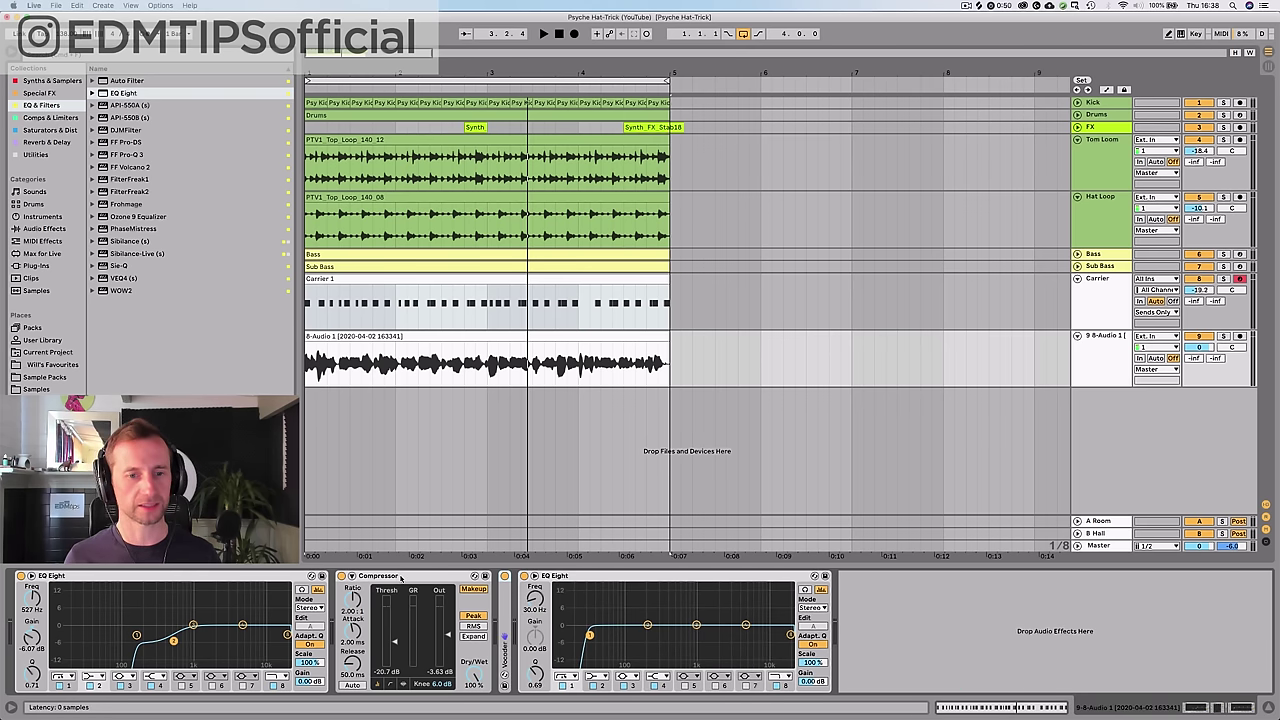
# - Collapse the first EQ Eight and Compressor, and raise the final EQ Eight's low cut to 138 Hz while the loop plays
pyautogui.doubleClick(402, 577)
pyautogui.doubleClick(210, 575)
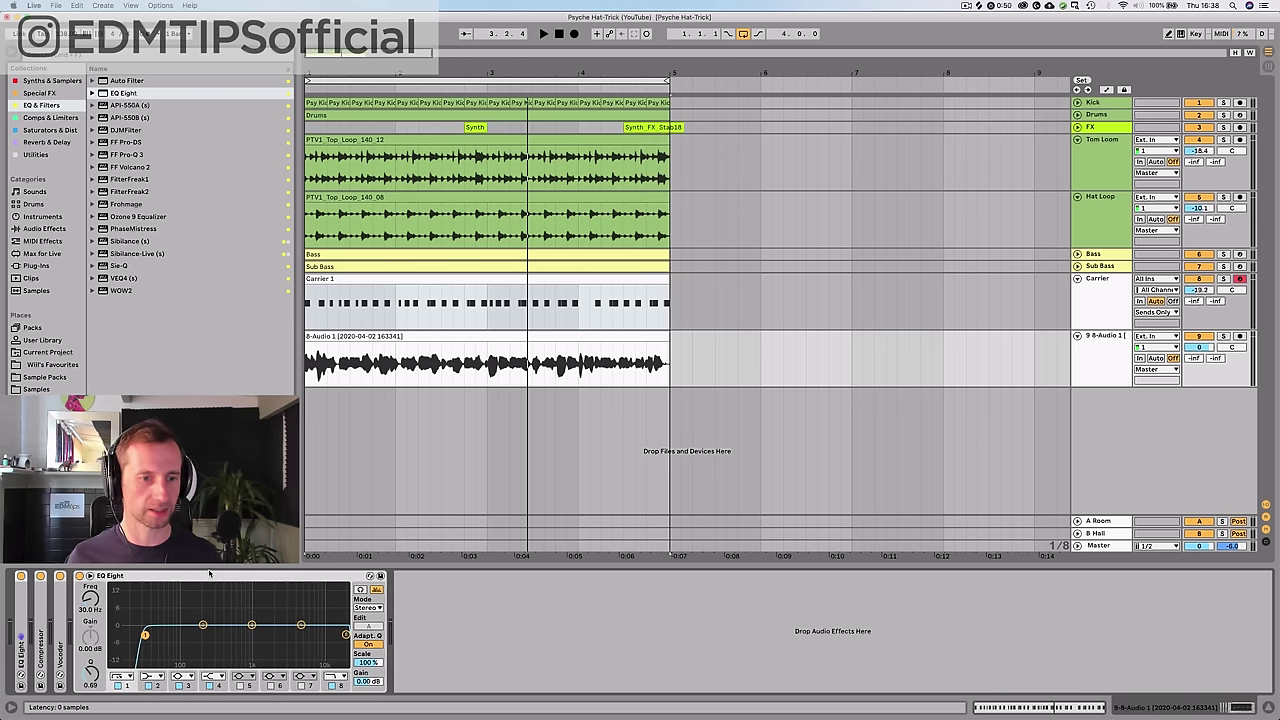
pyautogui.press('space')
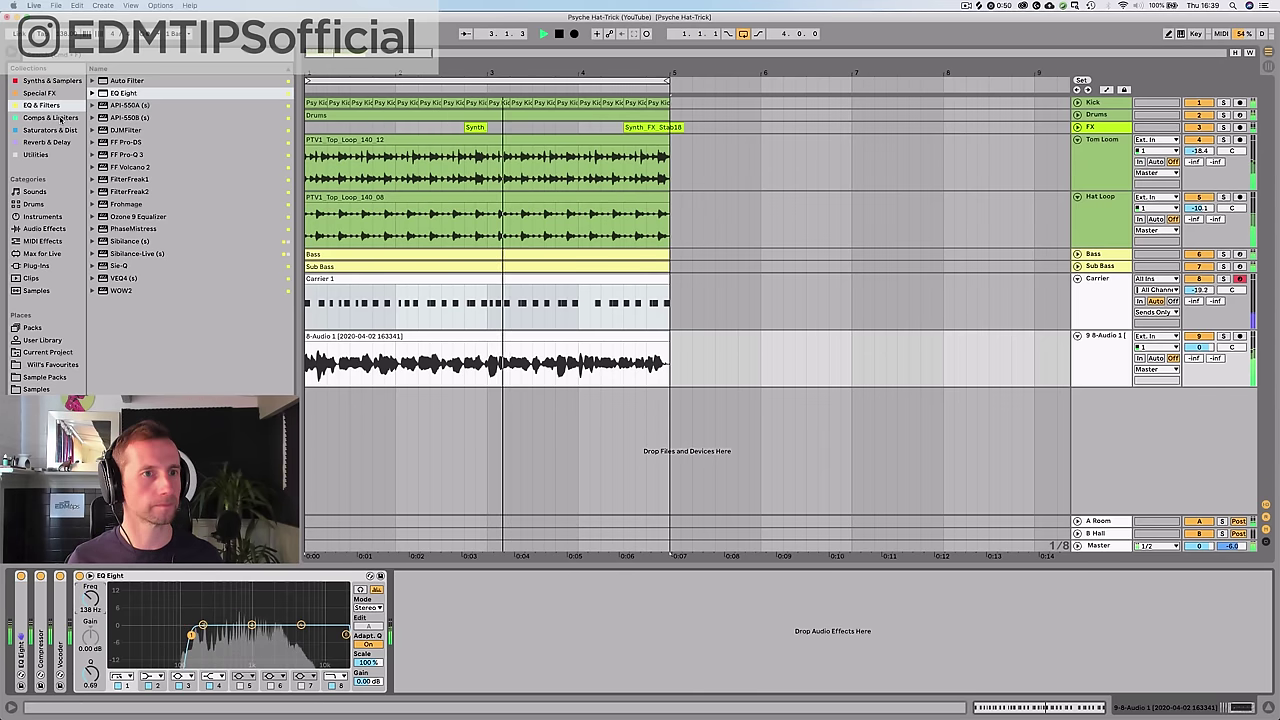
# - Insert a Compressor between the Vocoder and final EQ Eight, with ratio 1.75:1, attack 1.16 ms and threshold -23.2 dB
pyautogui.click(50, 117)
pyautogui.click(122, 80)
pyautogui.press('space')
pyautogui.moveTo(70, 620); pyautogui.dragTo(82, 612)
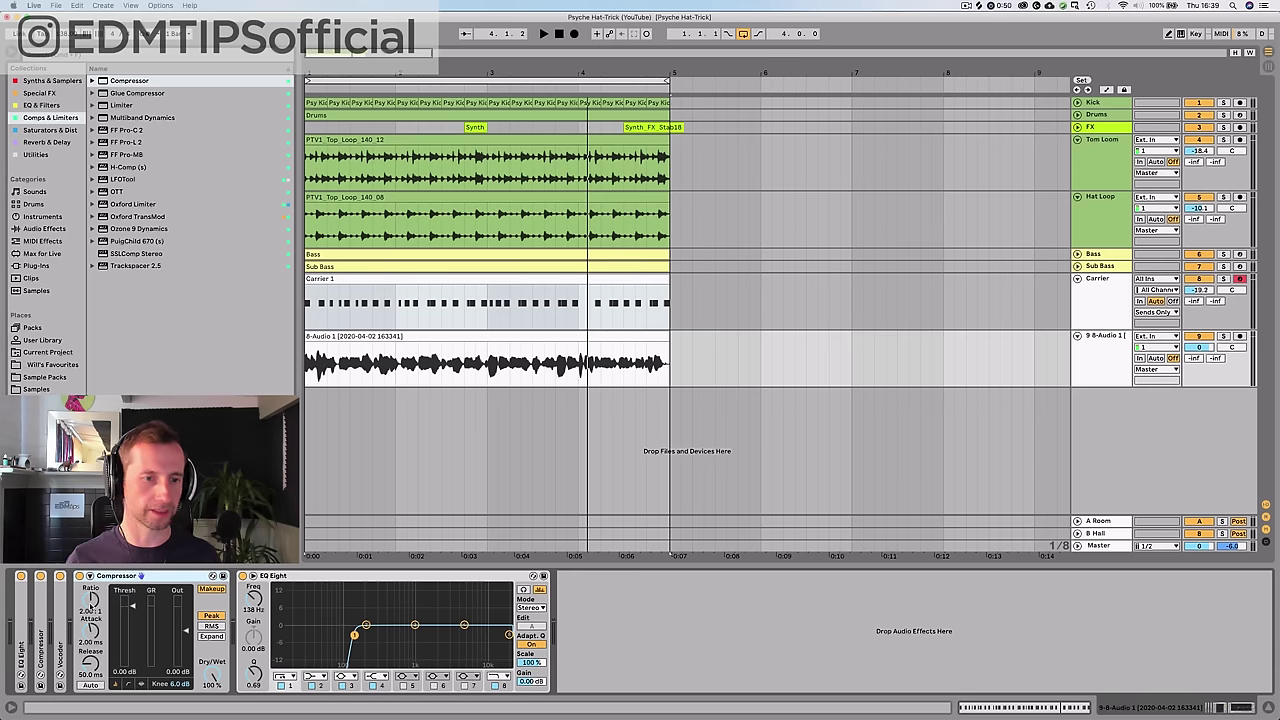
pyautogui.press('space')
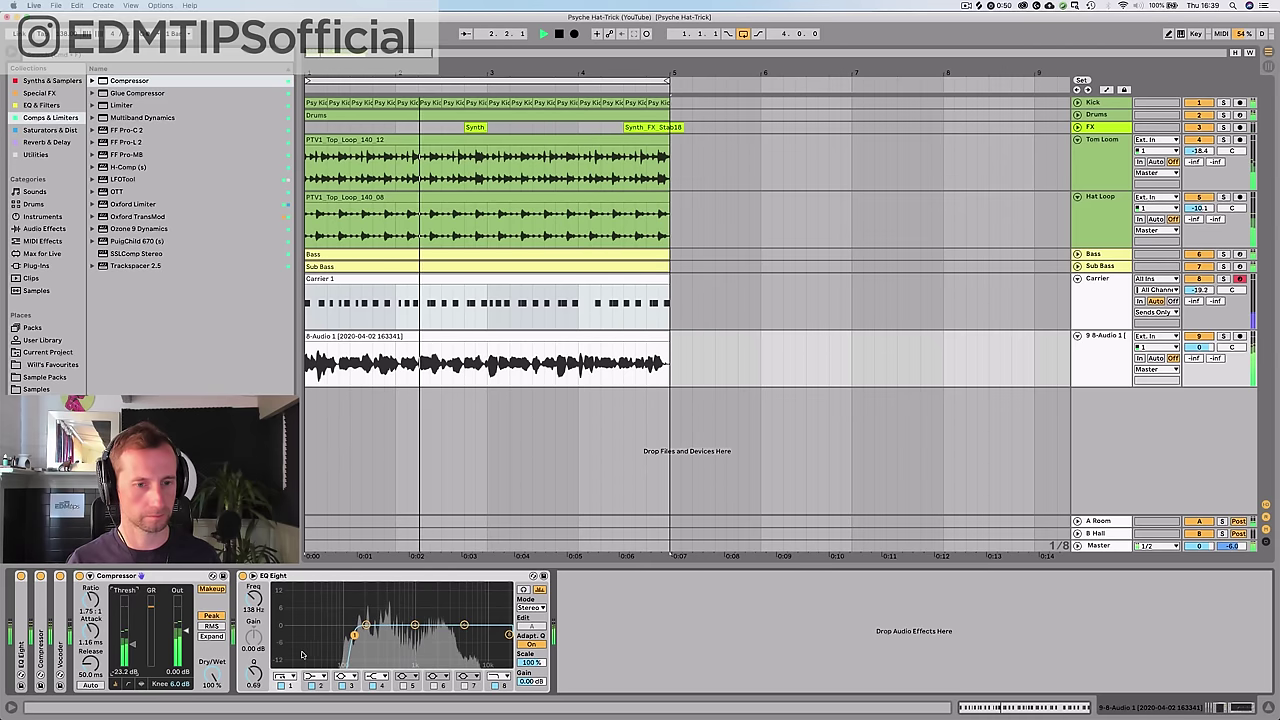
# - Set the final EQ Eight's low cut to 225 Hz and low shelf to -4.34 dB at 587 Hz, and collapse it and the Compressor
pyautogui.moveTo(254, 598); pyautogui.dragTo(254, 583)
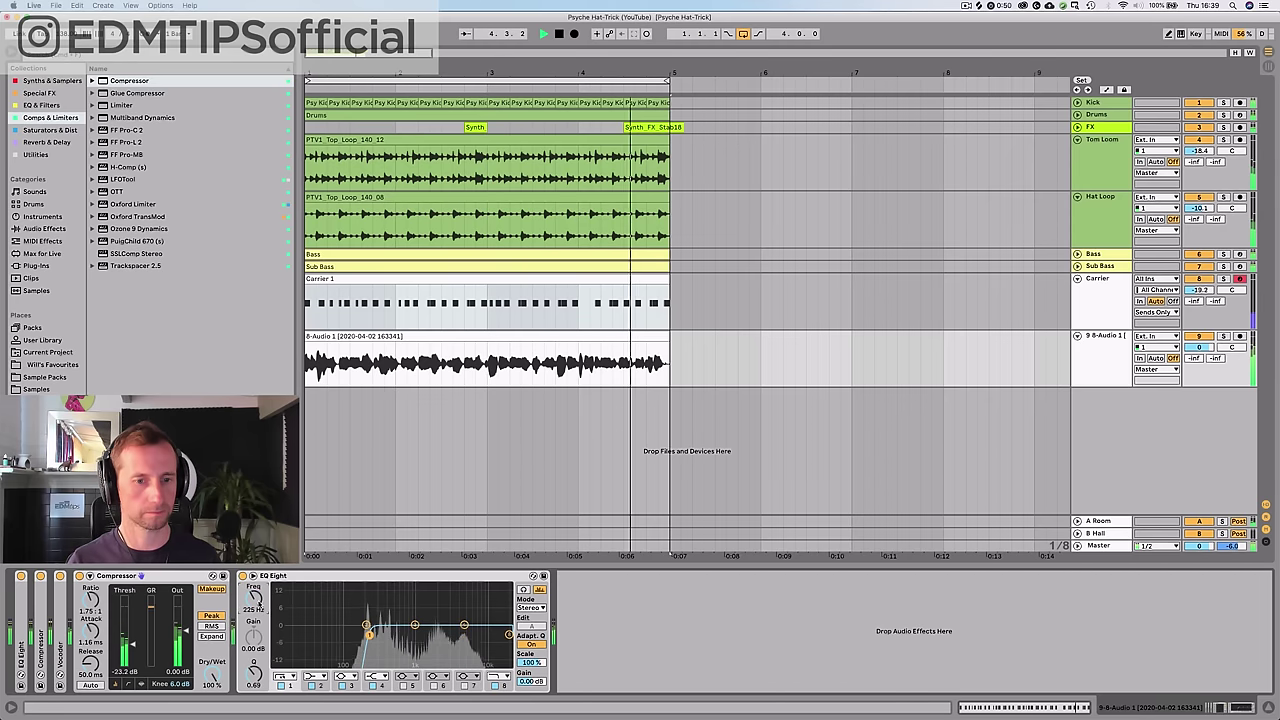
pyautogui.moveTo(365, 627); pyautogui.dragTo(398, 636)
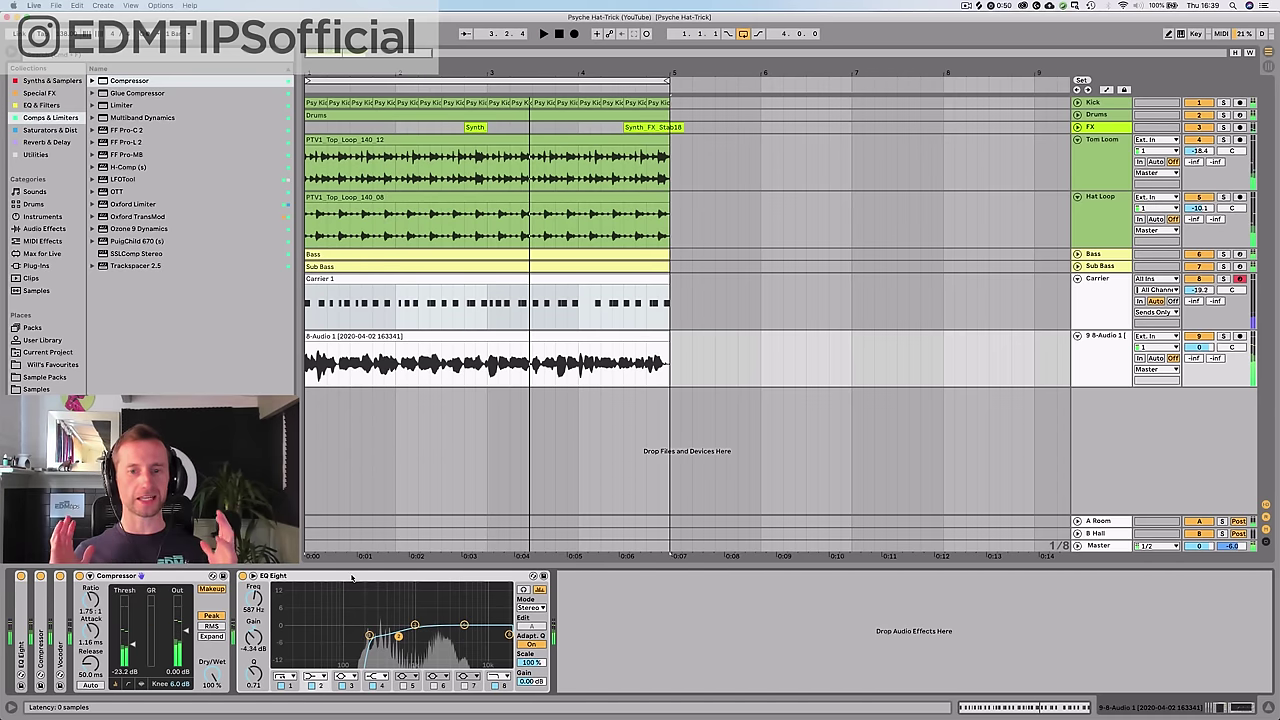
pyautogui.doubleClick(352, 577)
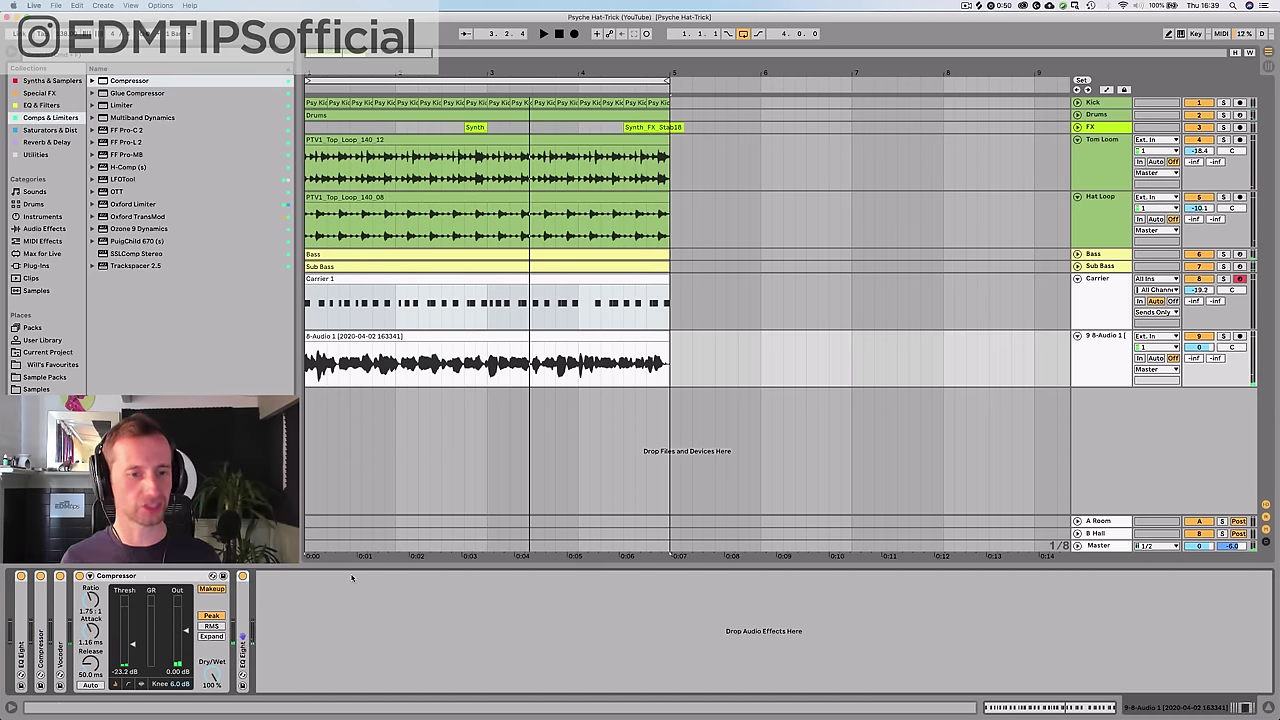
pyautogui.doubleClick(172, 579)
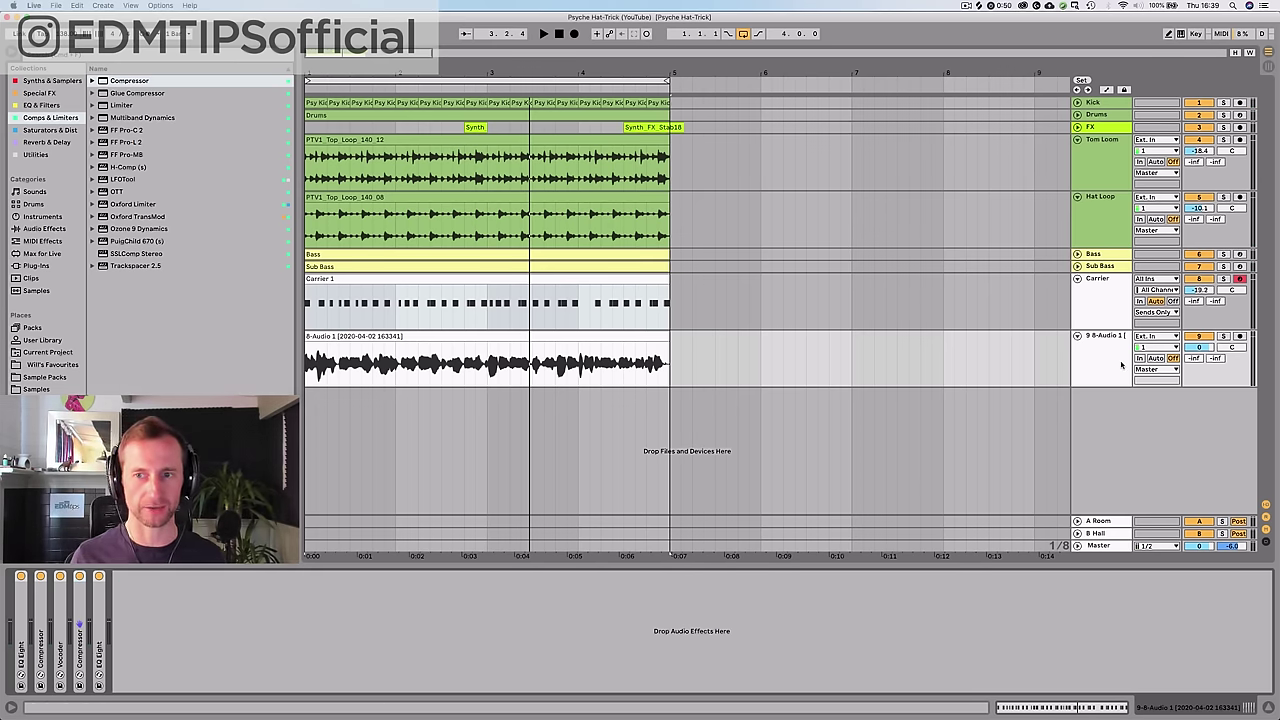
# - Lower the vocal track's volume to -2.1 dB and insert a Flanger just before the final EQ Eight
pyautogui.click(1006, 377)
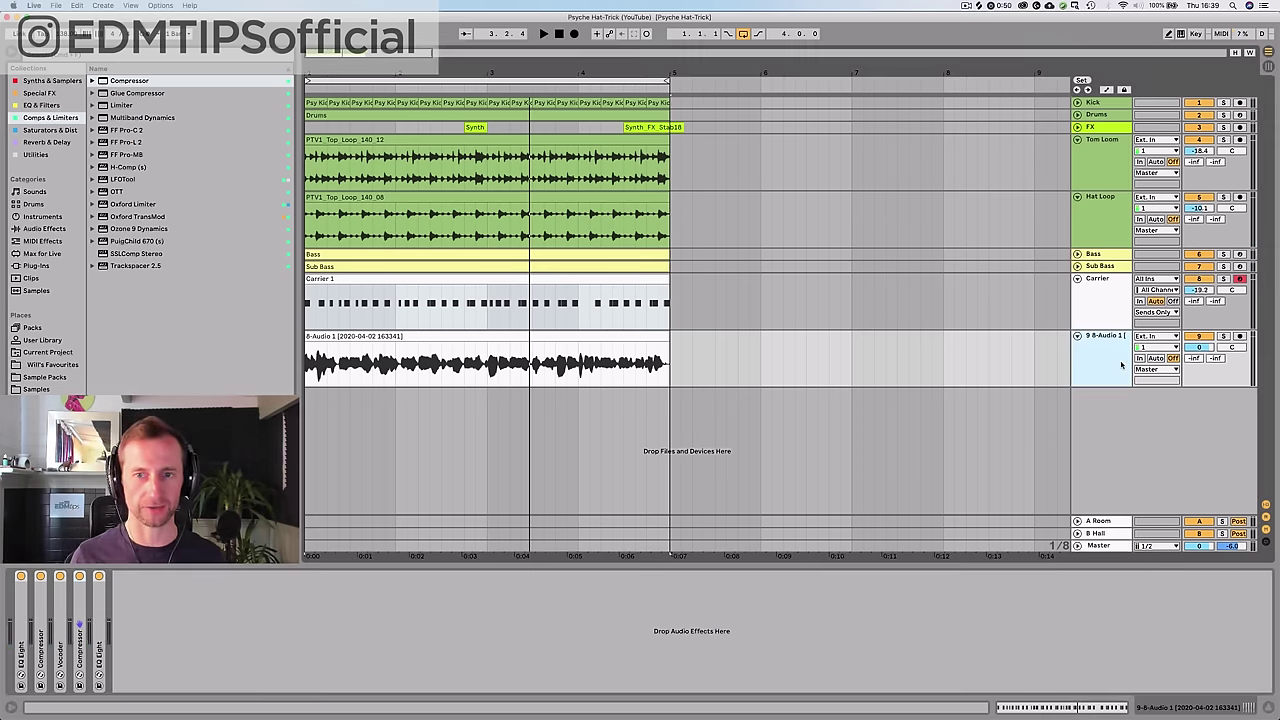
pyautogui.click(40, 229)
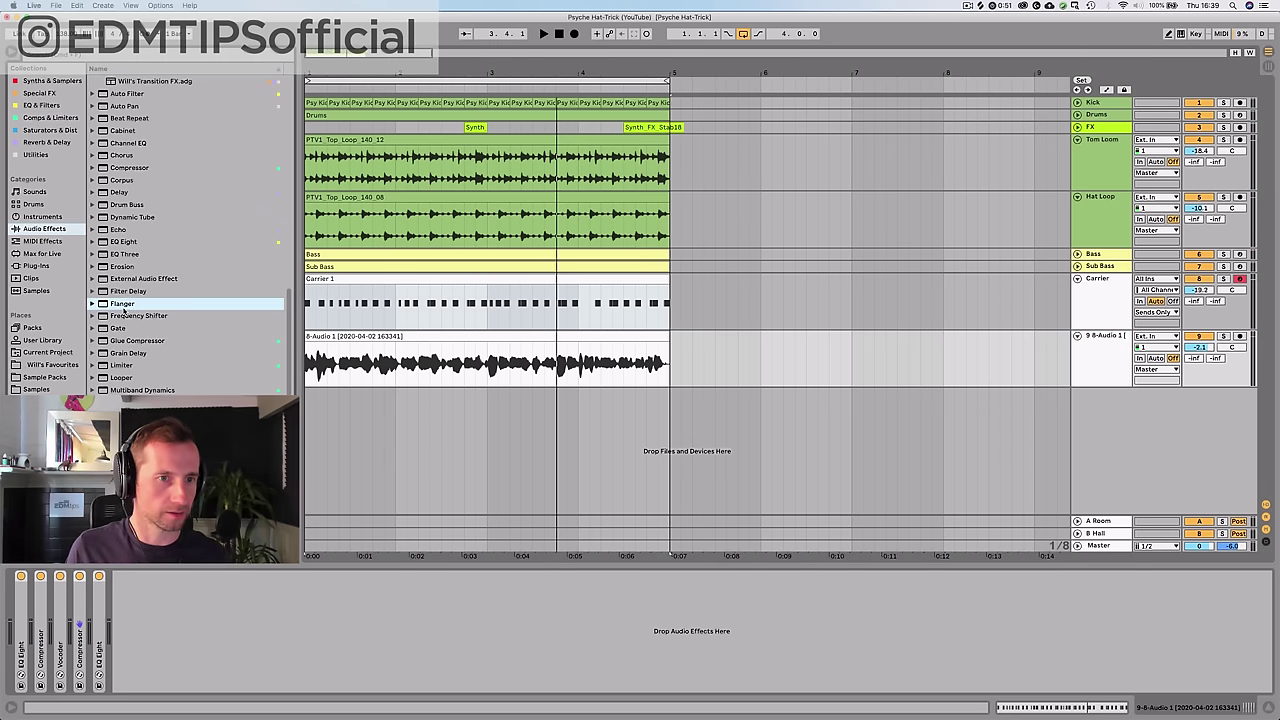
pyautogui.moveTo(170, 625); pyautogui.dragTo(172, 625)
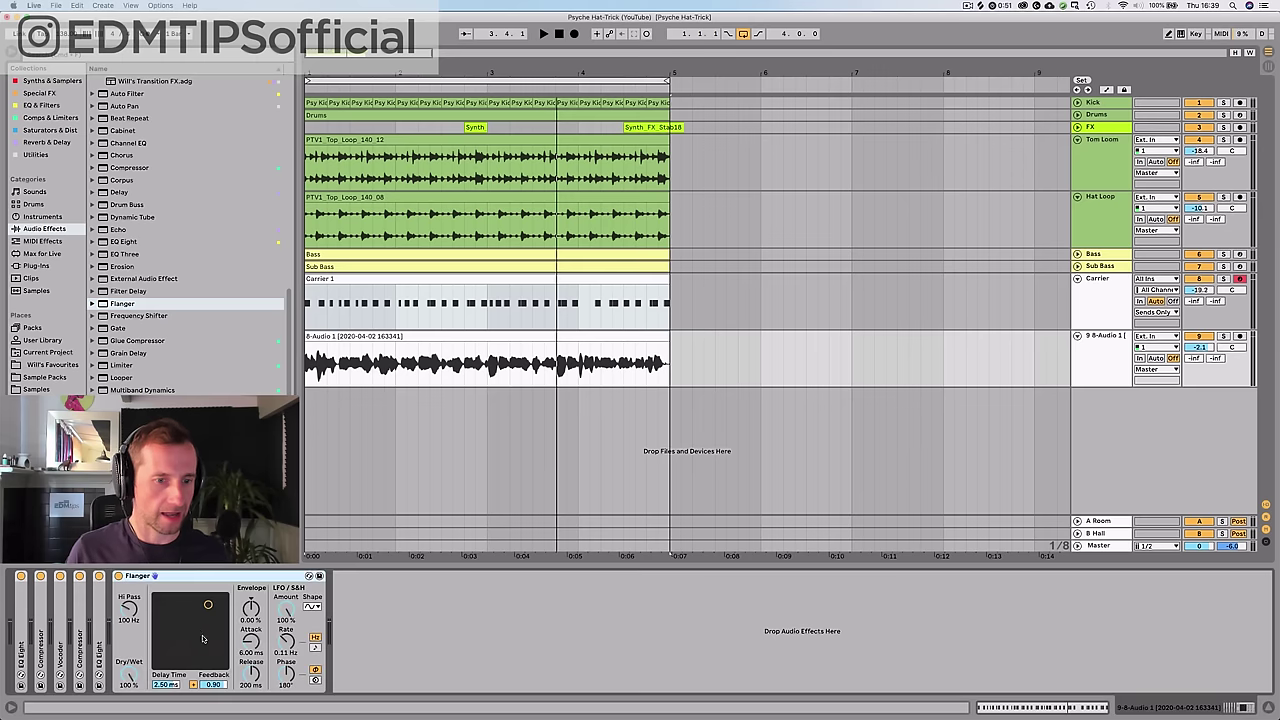
pyautogui.press('space')
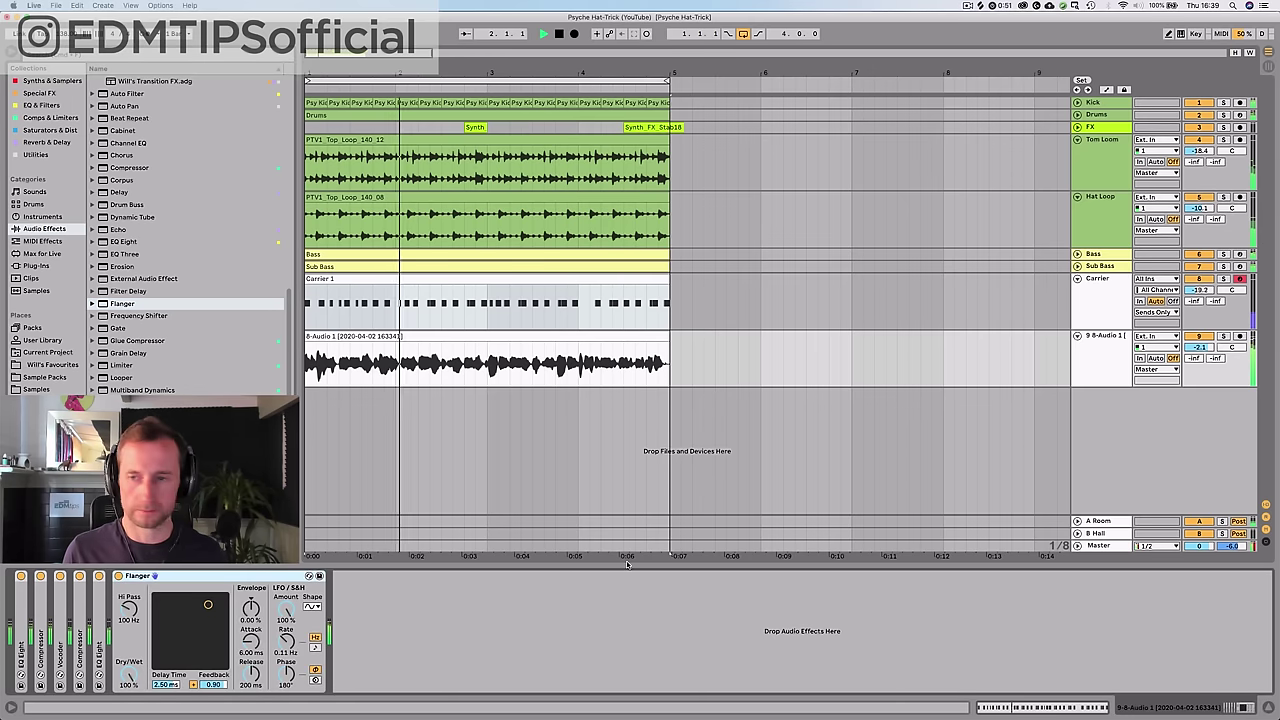
pyautogui.moveTo(107, 598); pyautogui.dragTo(347, 609)
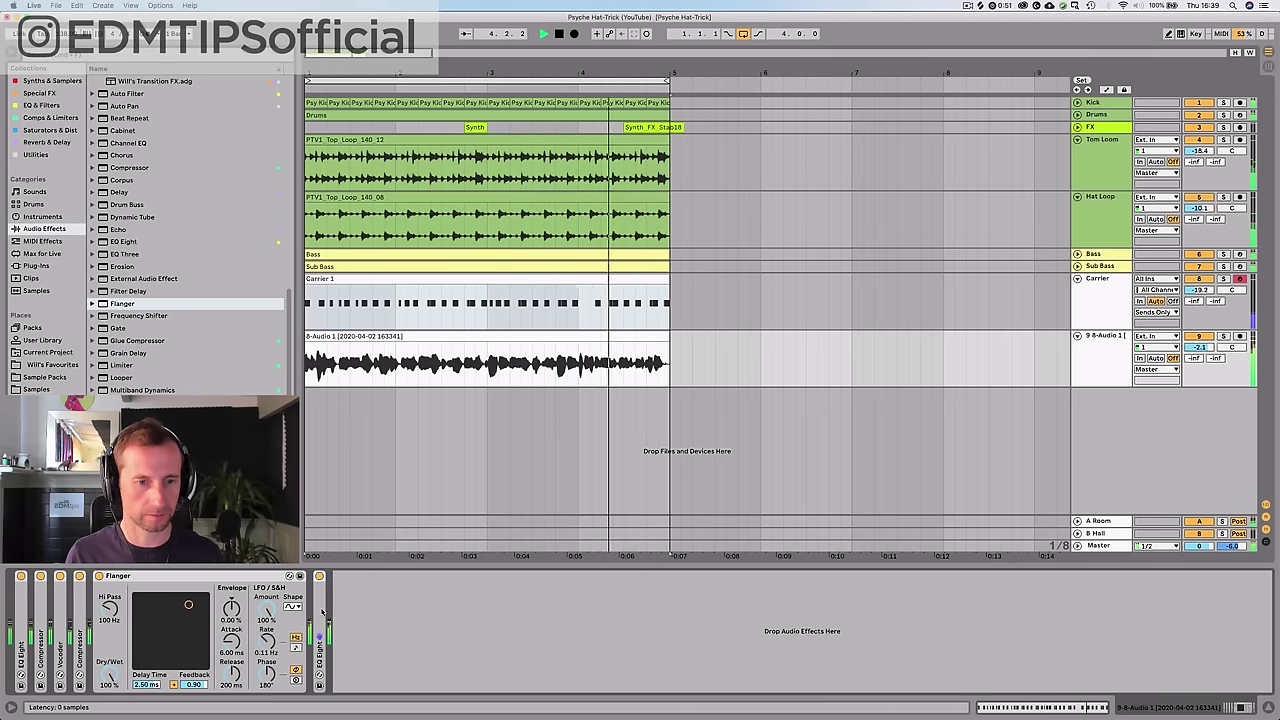
# - Set the second Compressor's output to -7.60 dB and the Flanger's delay time to 3.43 ms with feedback 0.88
pyautogui.doubleClick(320, 630)
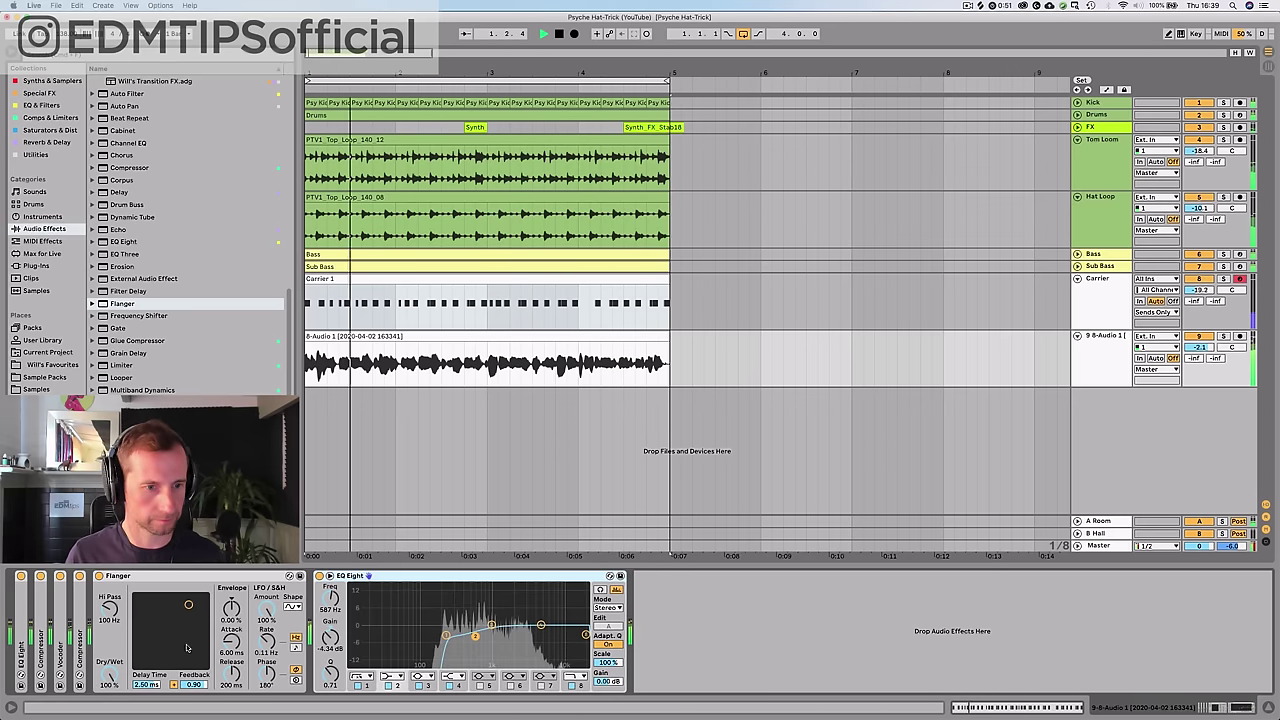
pyautogui.doubleClick(80, 625)
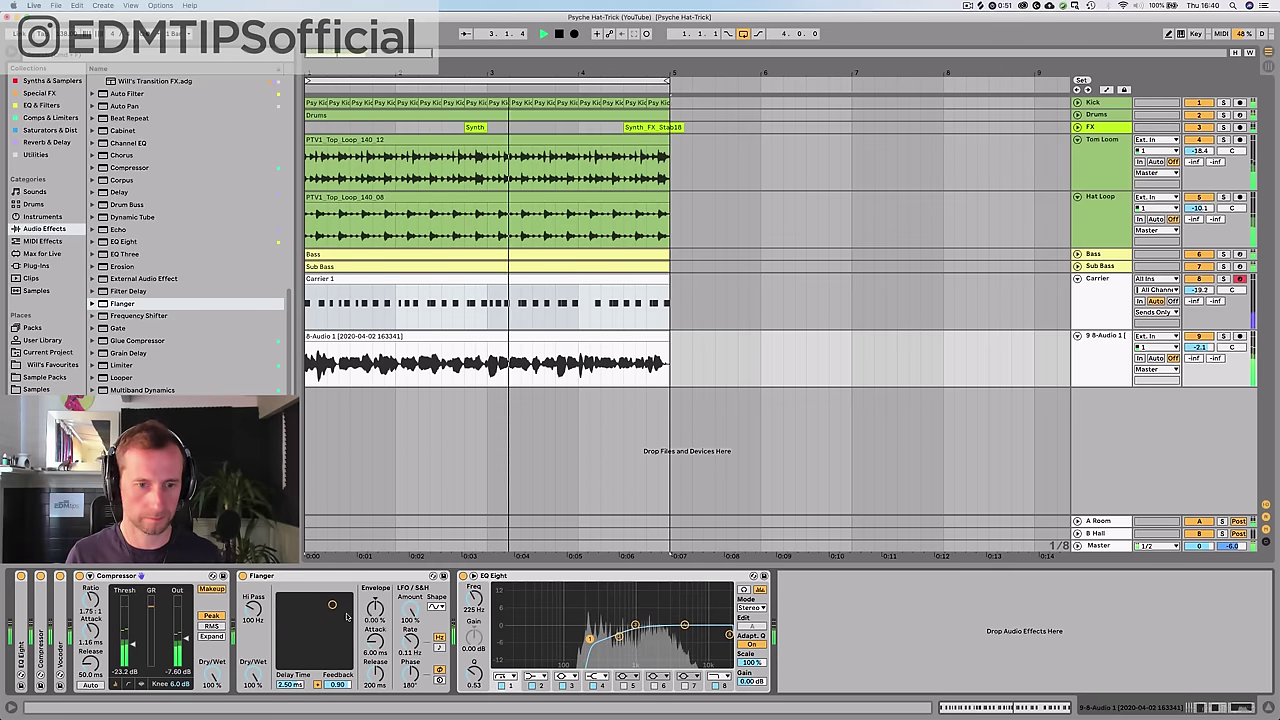
pyautogui.moveTo(332, 604)
pyautogui.mouseDown()
pyautogui.moveTo(283, 598)
pyautogui.moveTo(337, 607)
pyautogui.mouseUp()
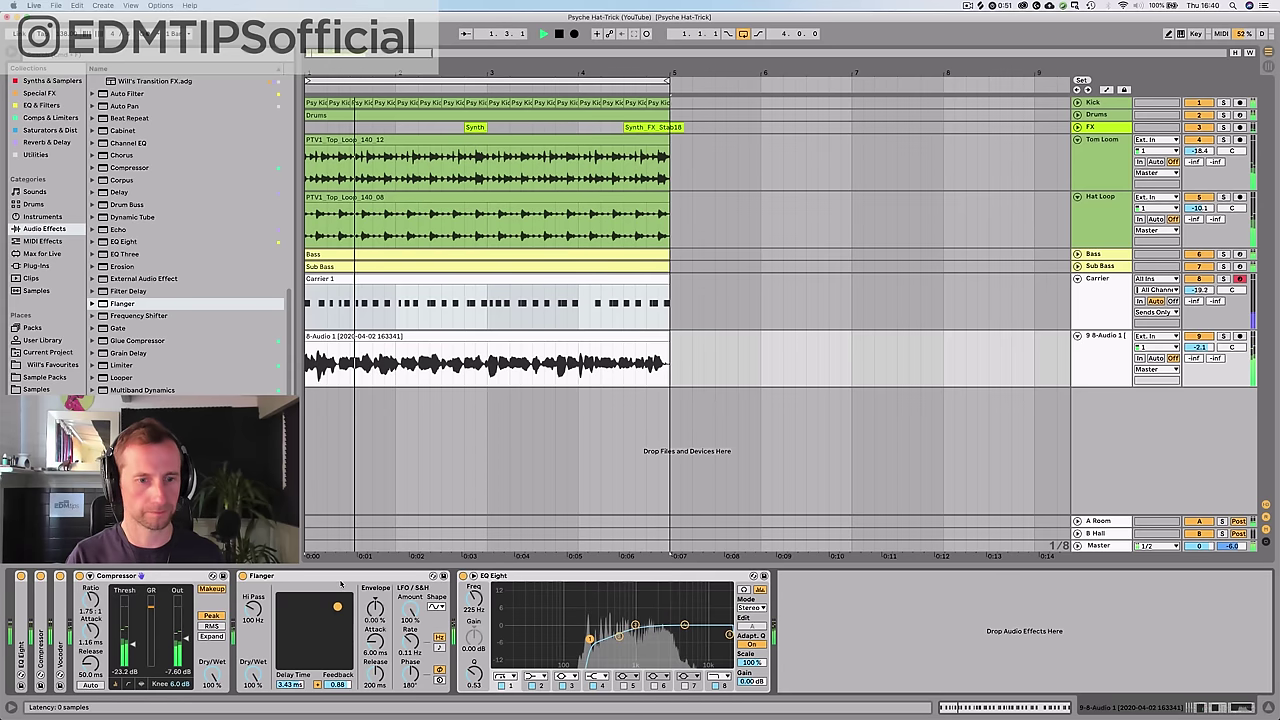
# - Group the Flanger into an Audio Effect Rack and create a second, empty chain in its chain list
pyautogui.press('super+g')
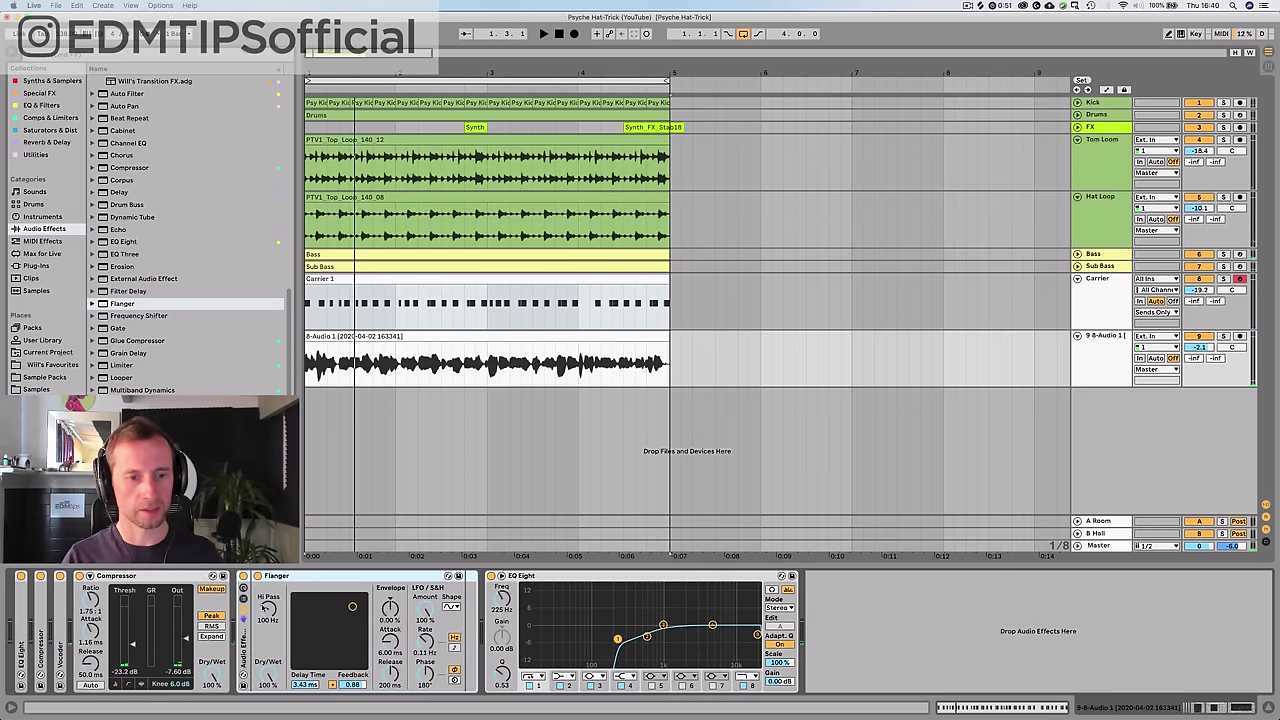
pyautogui.click(243, 601)
pyautogui.click(243, 601)
pyautogui.click(243, 601)
pyautogui.rightClick(276, 656)
pyautogui.click(306, 662)
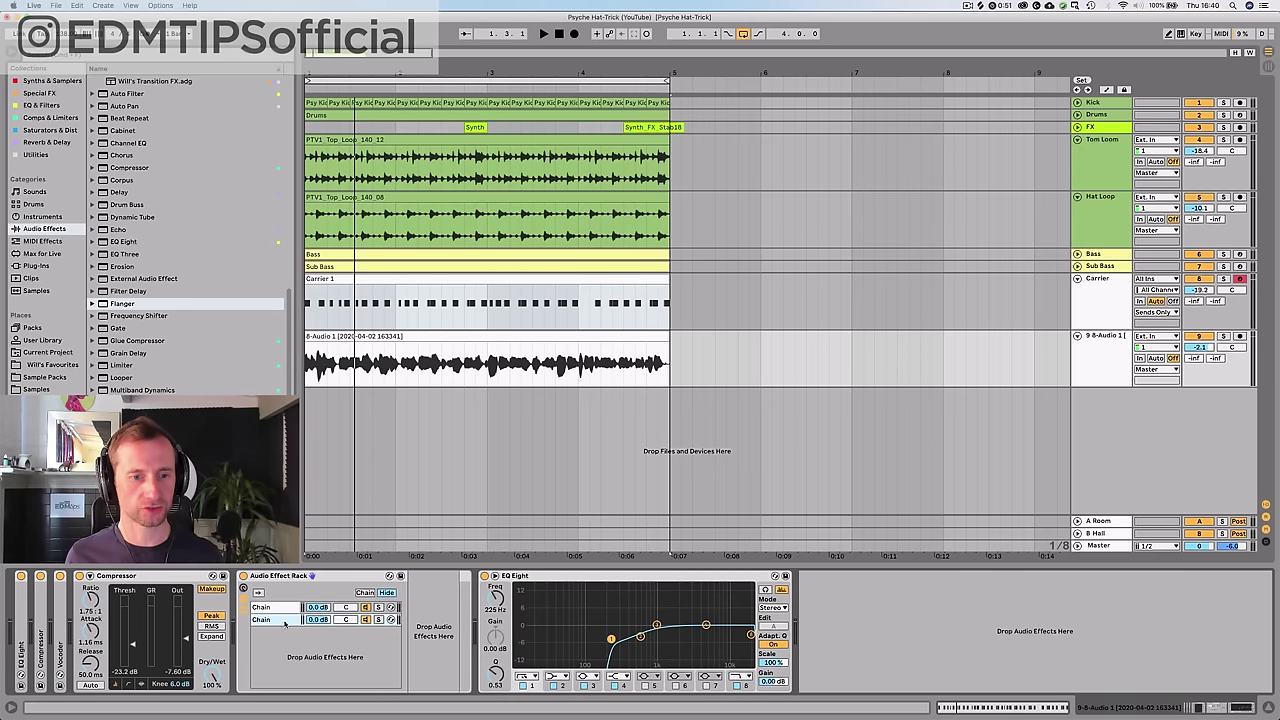
# - Move the Flanger chain below the empty dry chain in the rack and check both chains
pyautogui.click(282, 608)
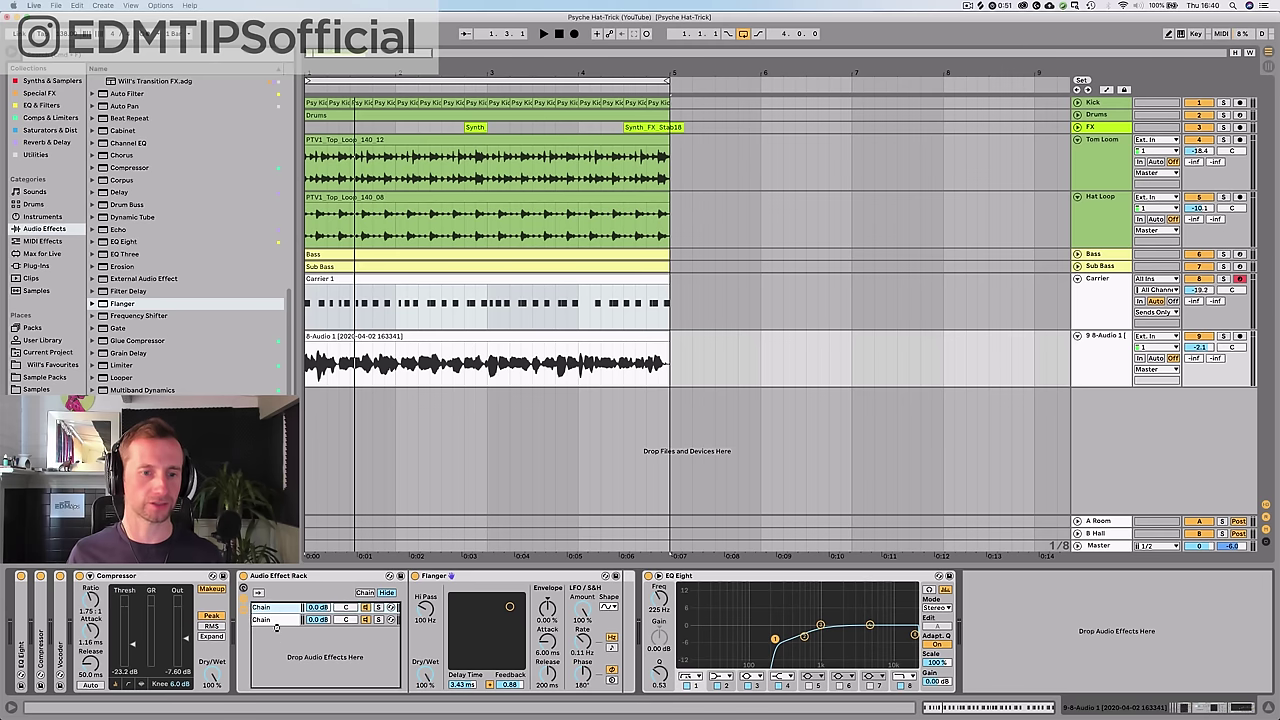
pyautogui.moveTo(277, 628); pyautogui.dragTo(277, 630)
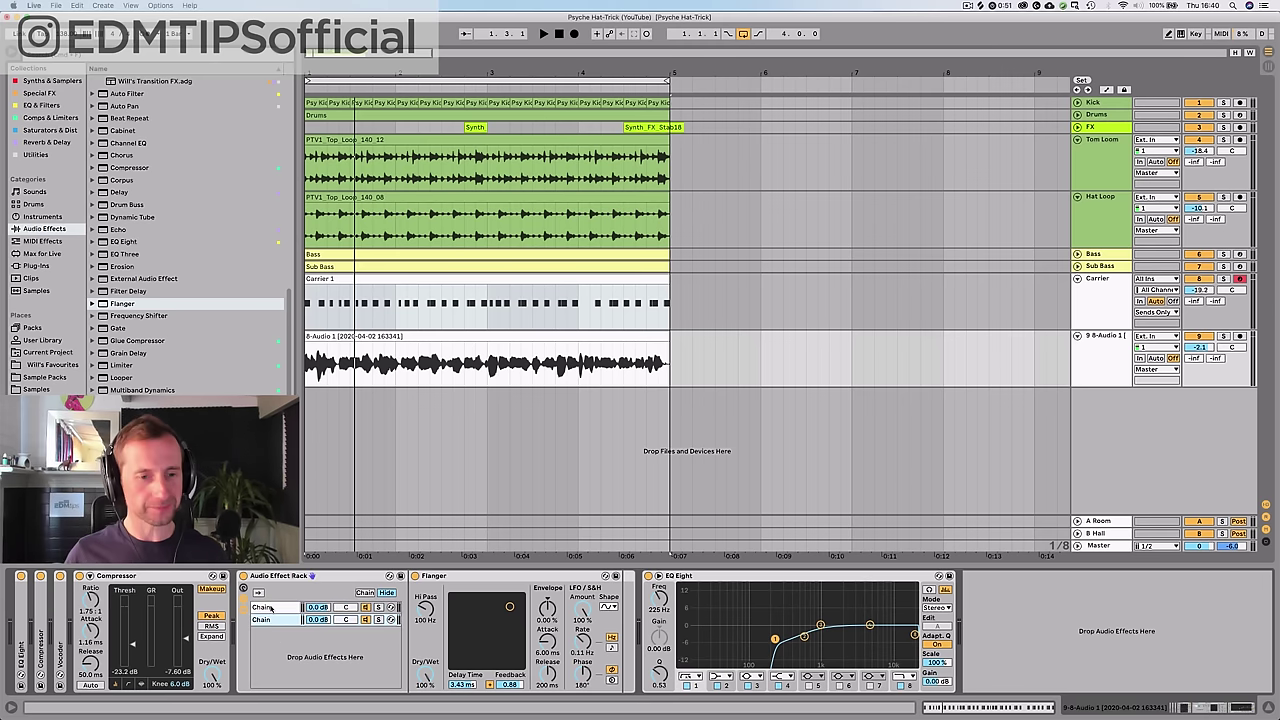
pyautogui.click(270, 608)
pyautogui.click(275, 619)
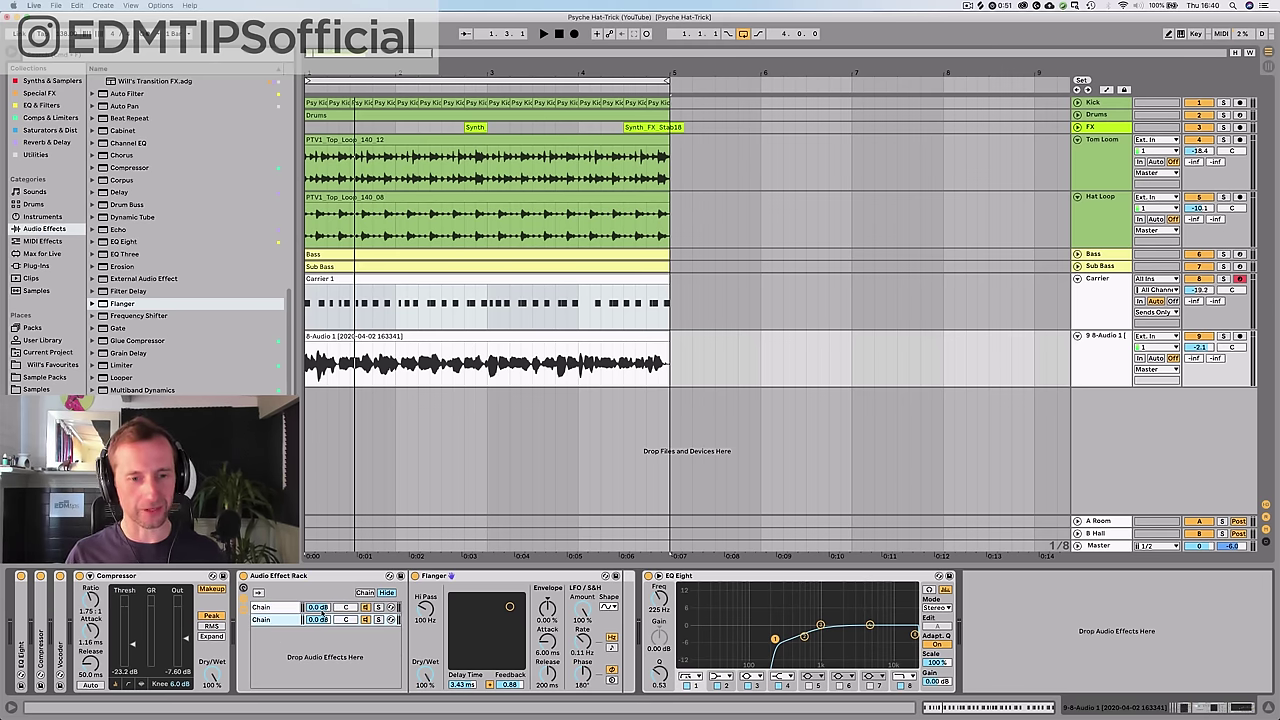
# - Adjust the dry chain's volume to -37.0 dB while the loop plays, and reselect the Flanger chain
pyautogui.moveTo(320, 608); pyautogui.dragTo(320, 631)
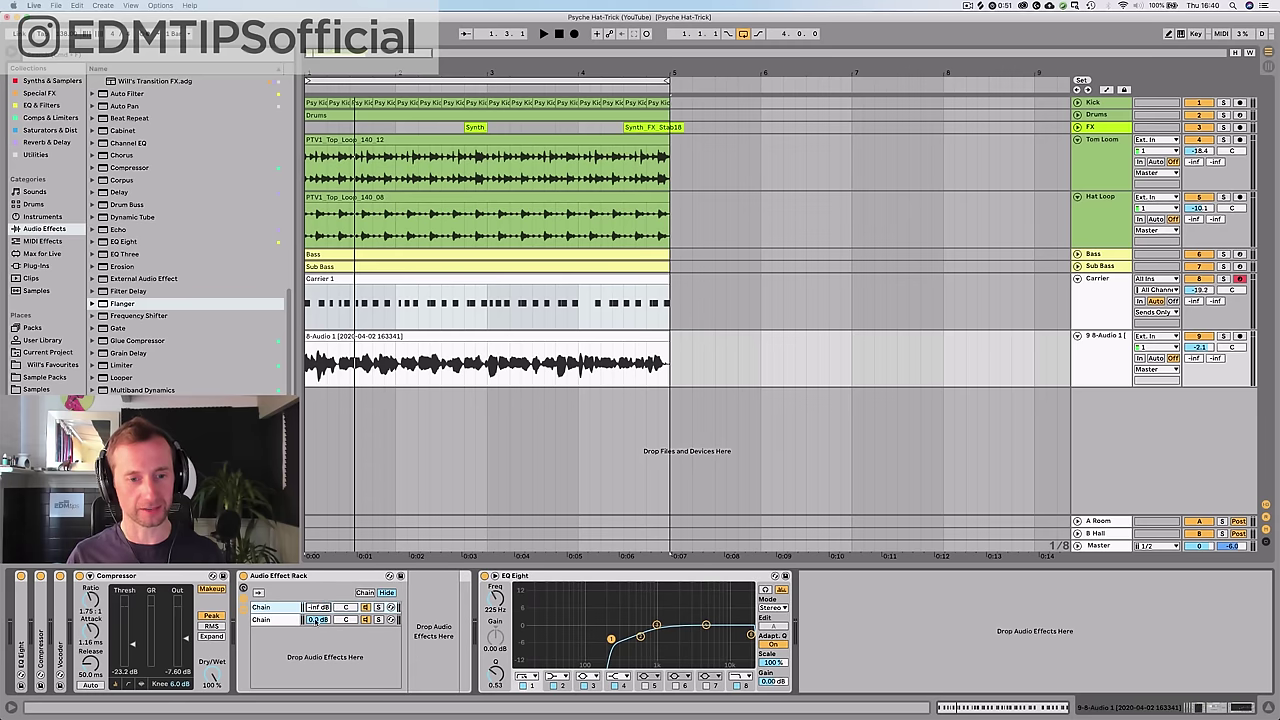
pyautogui.press('space')
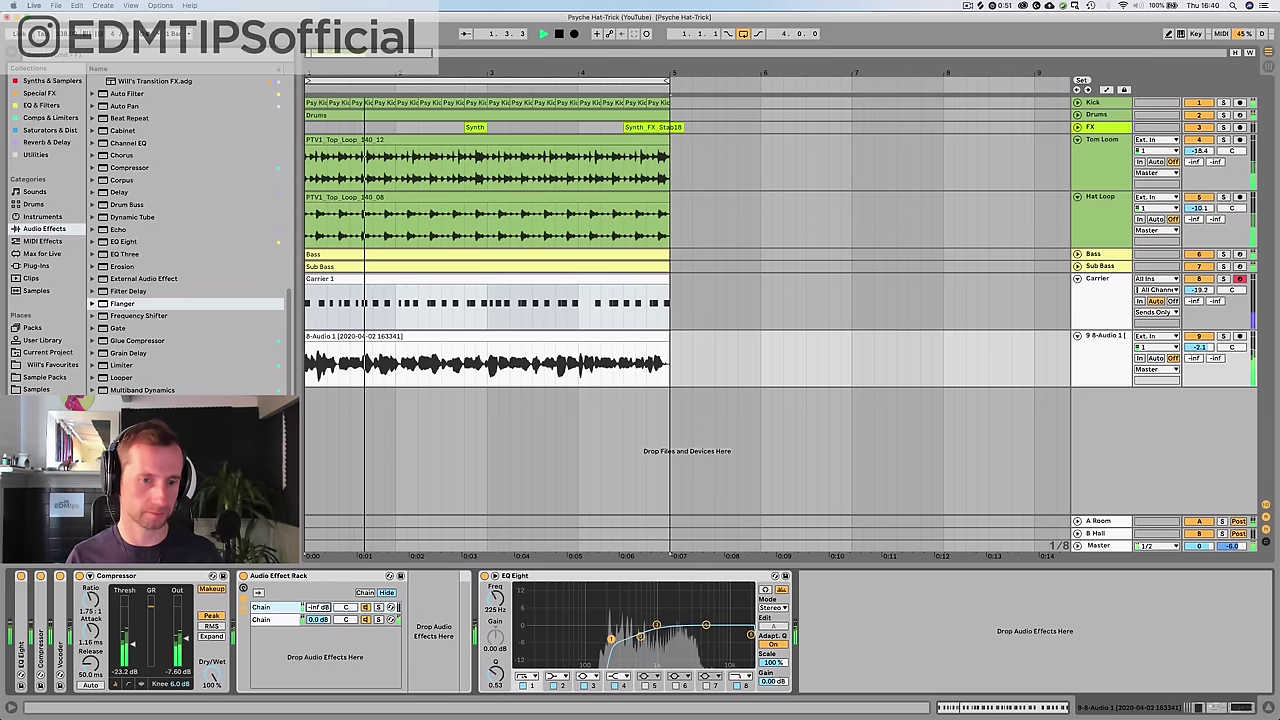
pyautogui.click(279, 619)
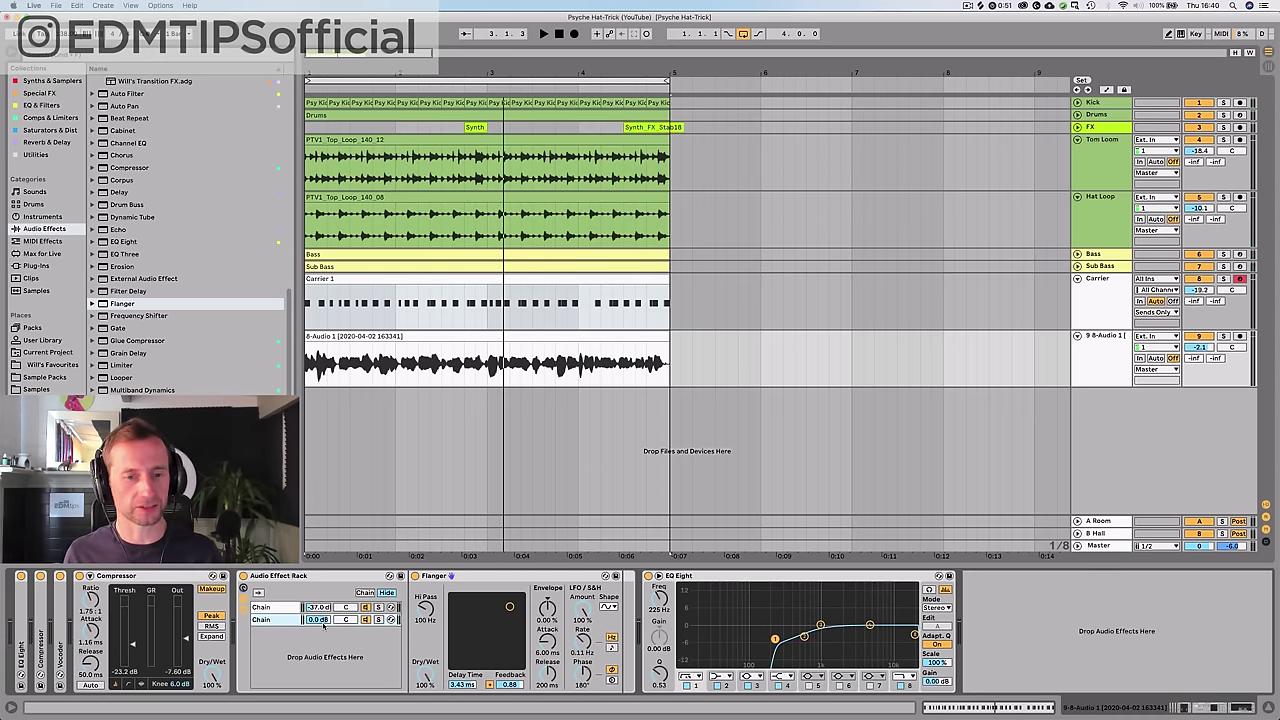
pyautogui.click(270, 607)
pyautogui.click(277, 620)
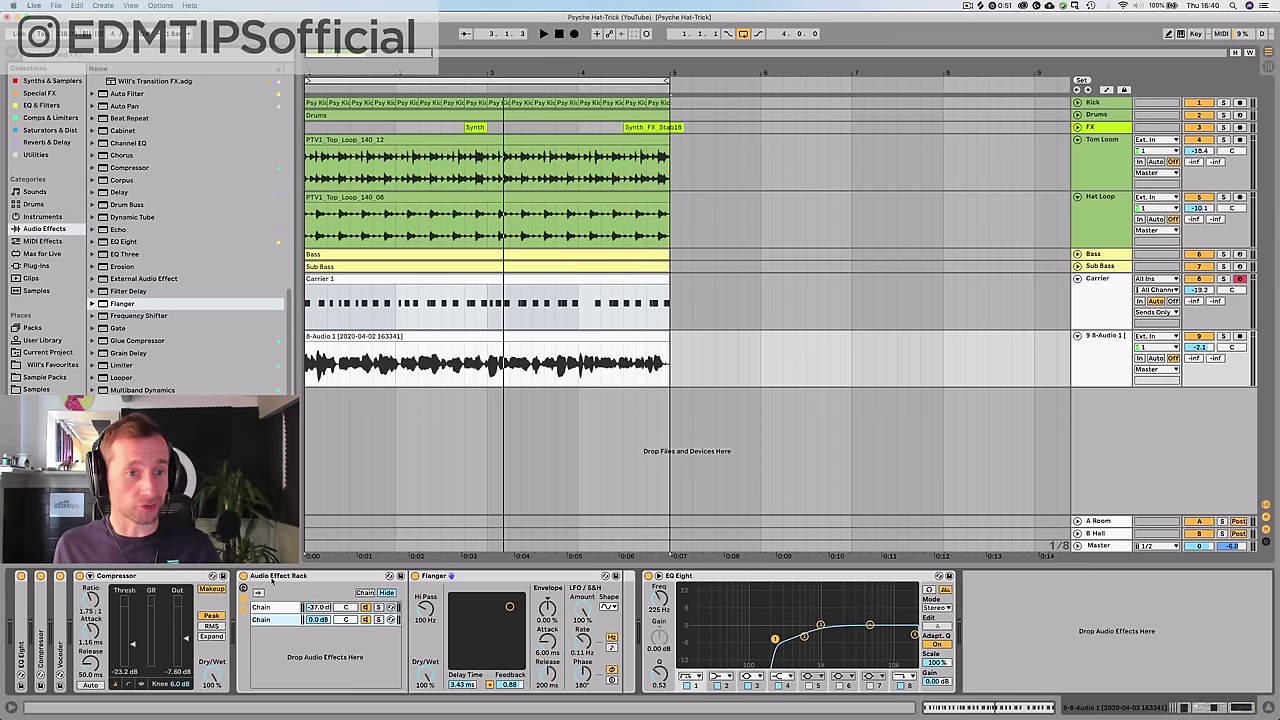
# - Look through the Audio Effect Rack presets, including the Modulation & Rhythmic folder, and collapse the list again
pyautogui.scroll(5, 121, 177)
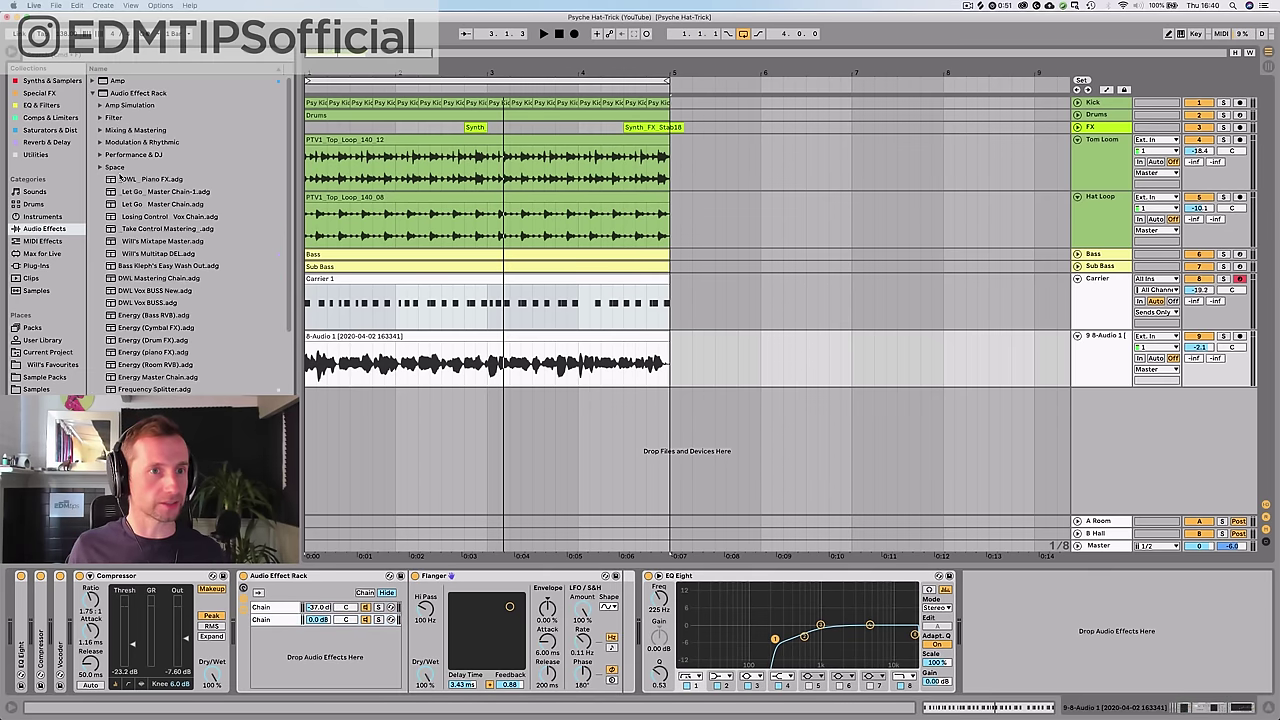
pyautogui.press('Down')
pyautogui.press('Down')
pyautogui.press('Down')
pyautogui.press('Down')
pyautogui.press('Down')
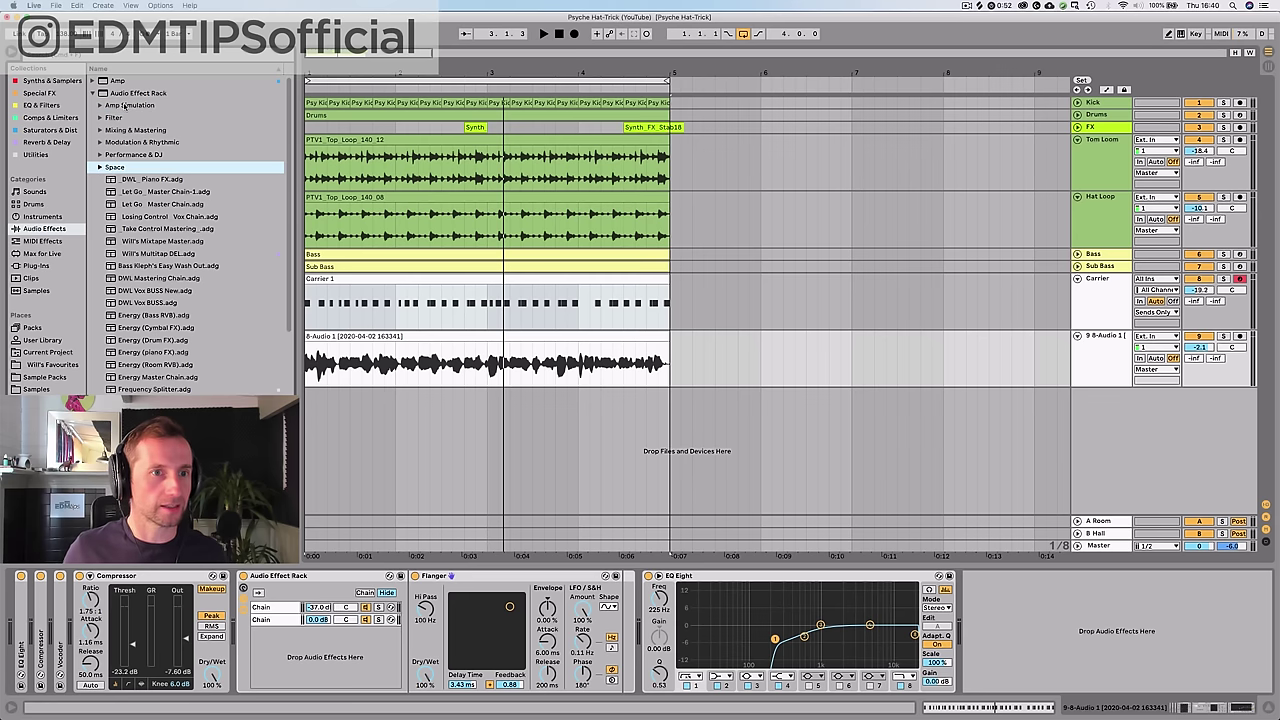
pyautogui.press('Up')
pyautogui.press('Up')
pyautogui.press('Right')
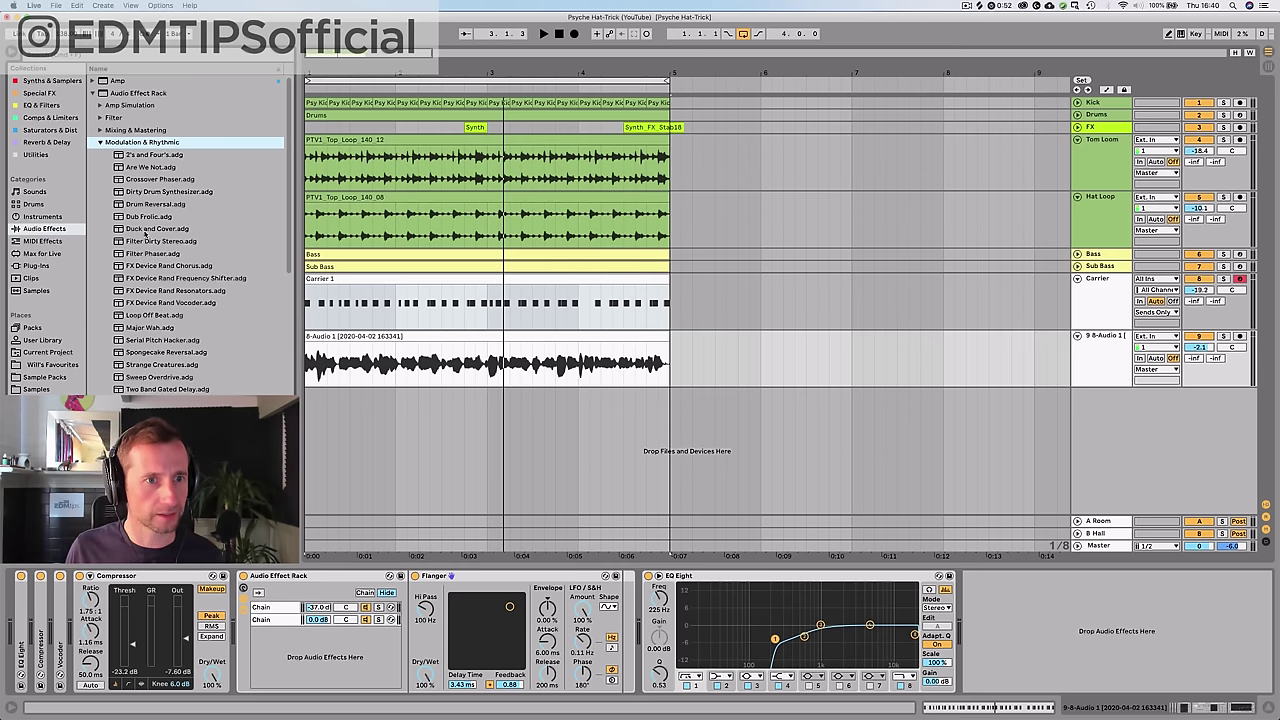
pyautogui.press('Left')
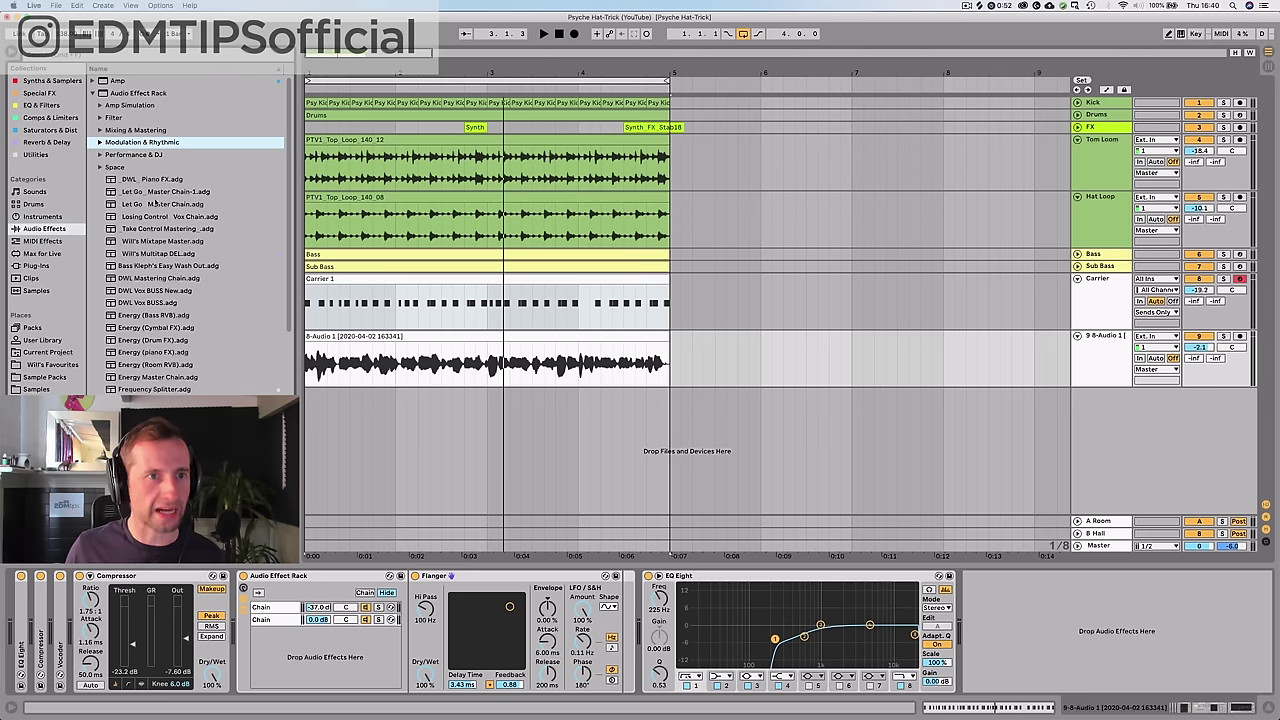
pyautogui.press('Left')
pyautogui.press('Left')
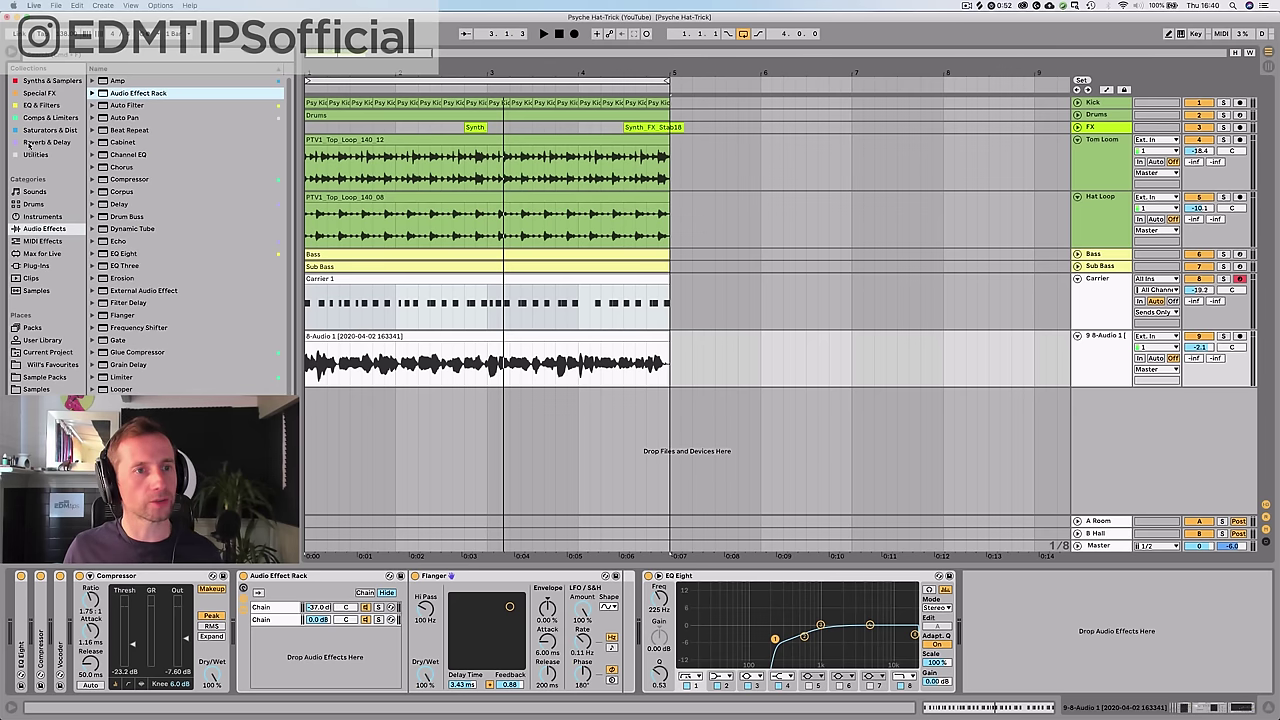
# - Insert Beat Repeat after the Flanger and swap in its Airpusher preset while the loop plays
pyautogui.click(125, 132)
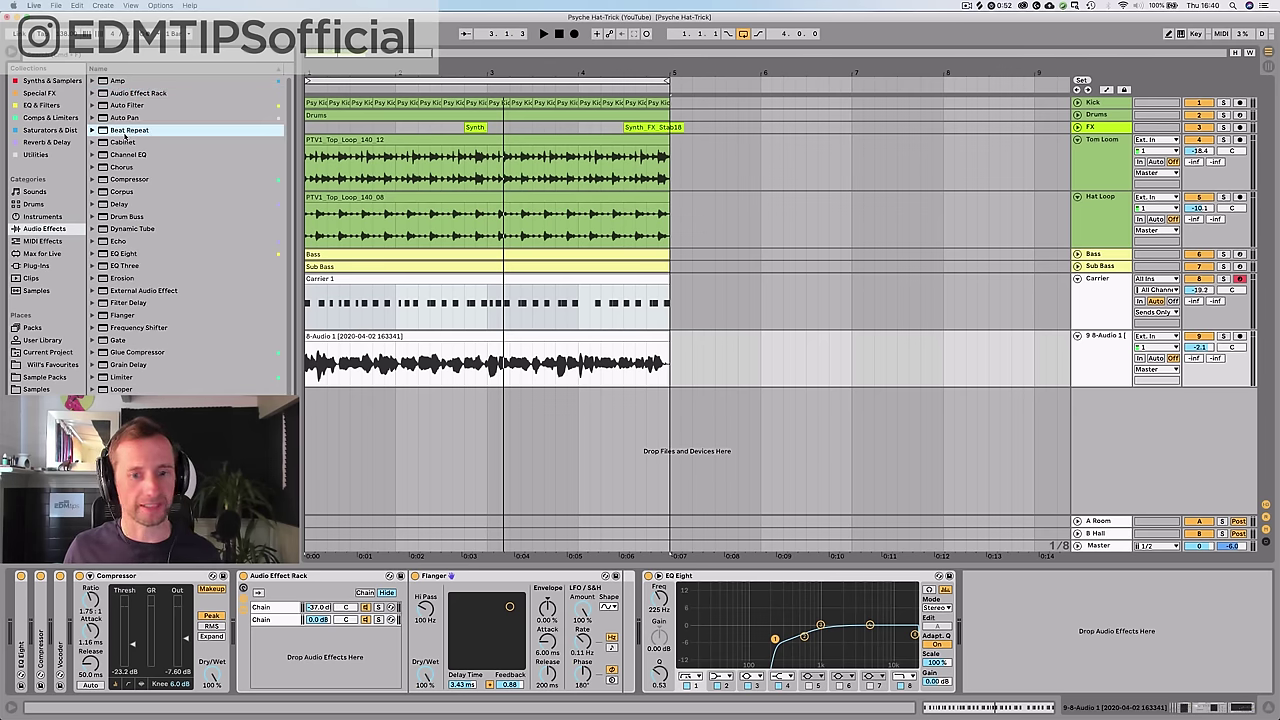
pyautogui.moveTo(476, 508); pyautogui.dragTo(627, 611)
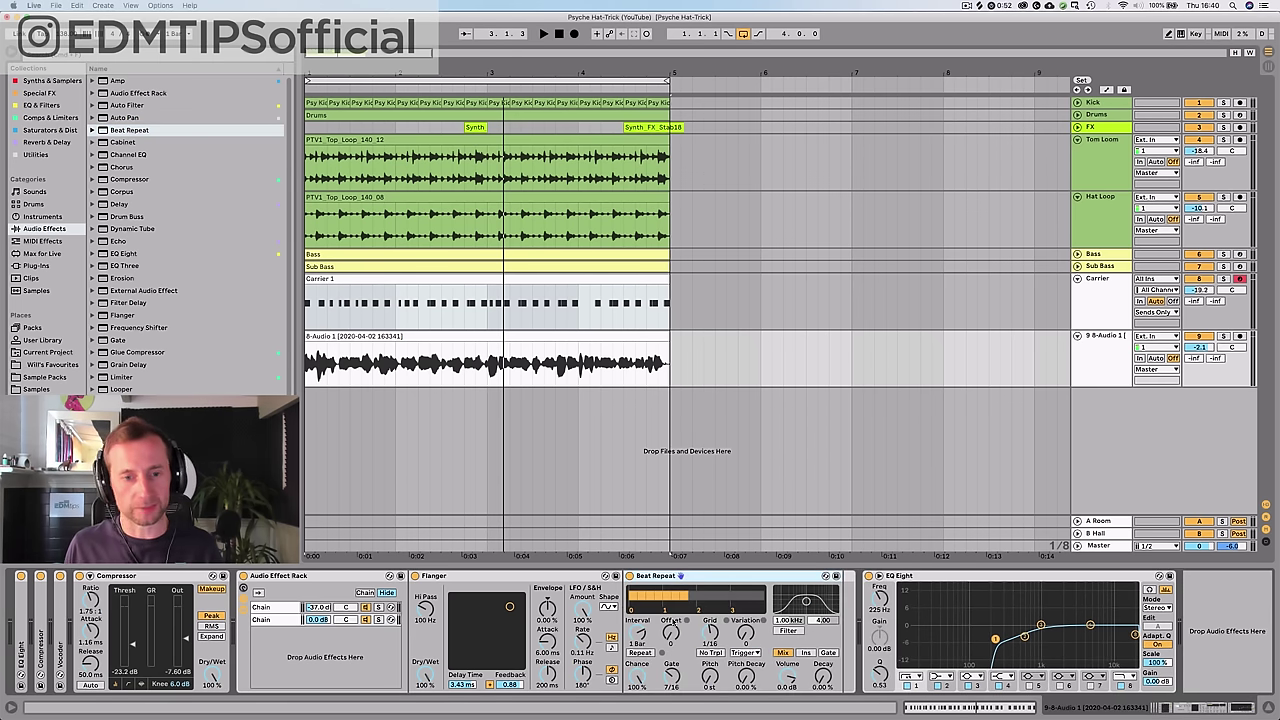
pyautogui.press('space')
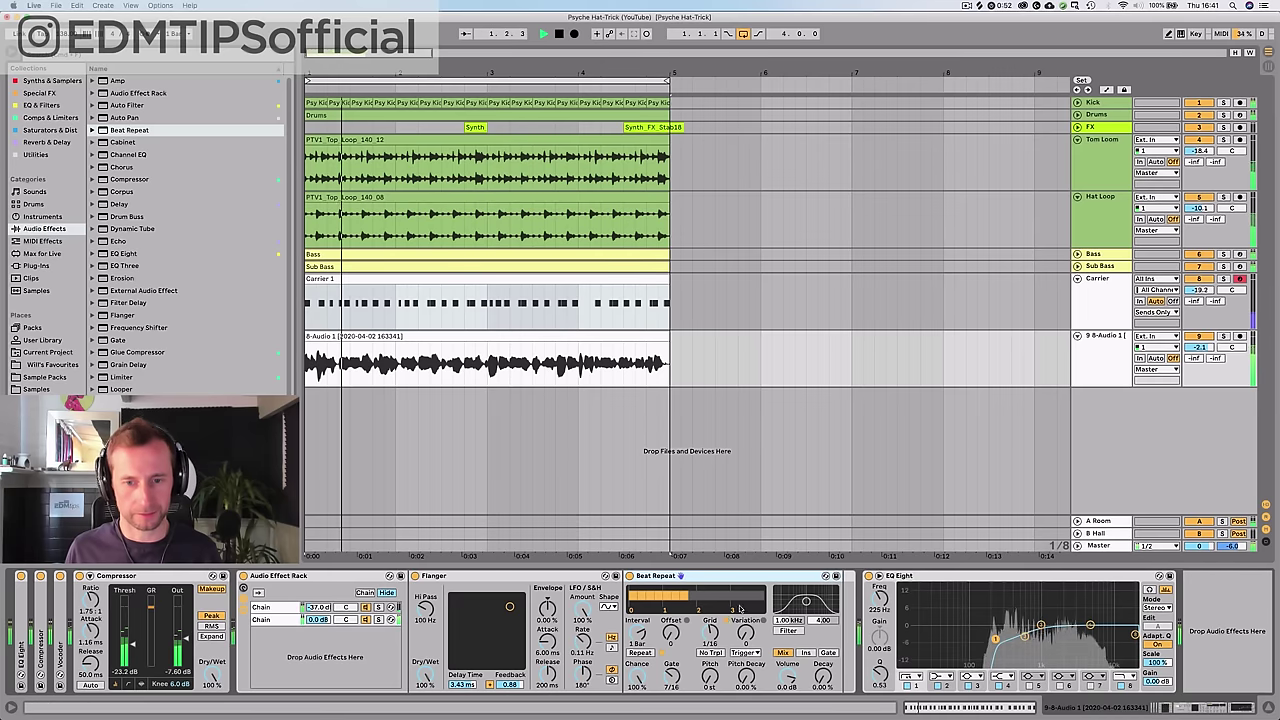
pyautogui.click(825, 577)
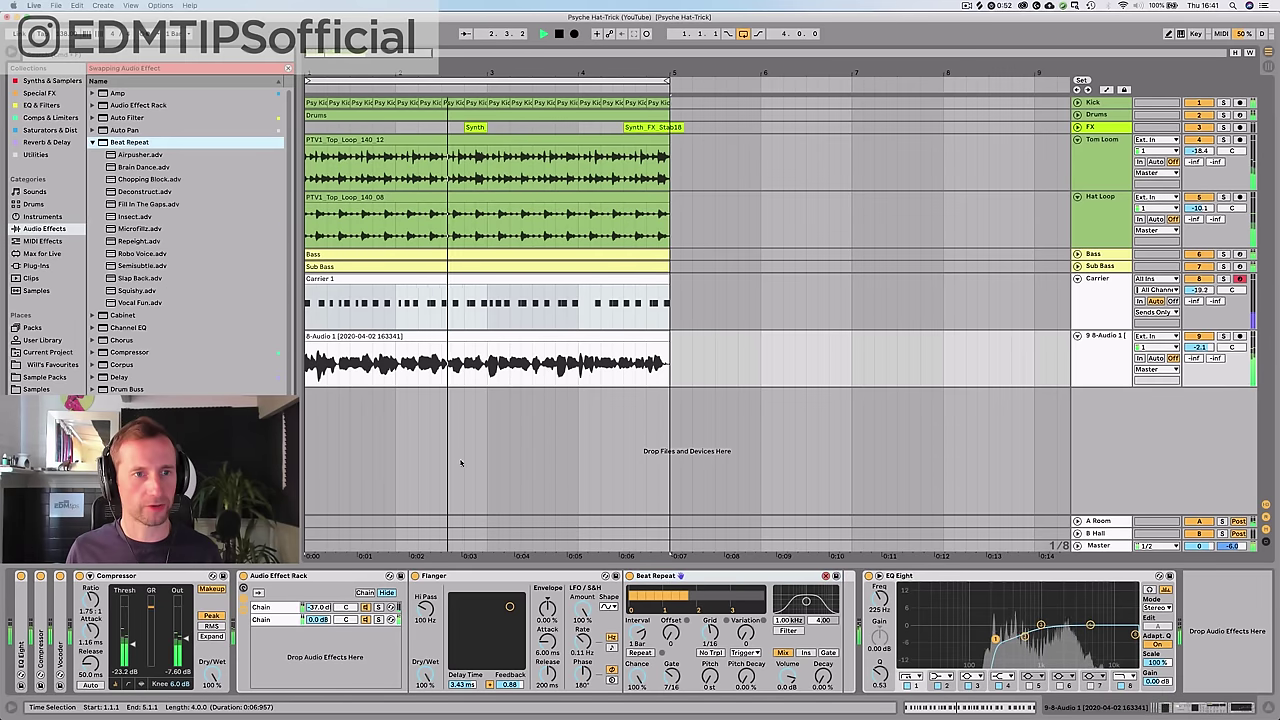
pyautogui.press('Return')
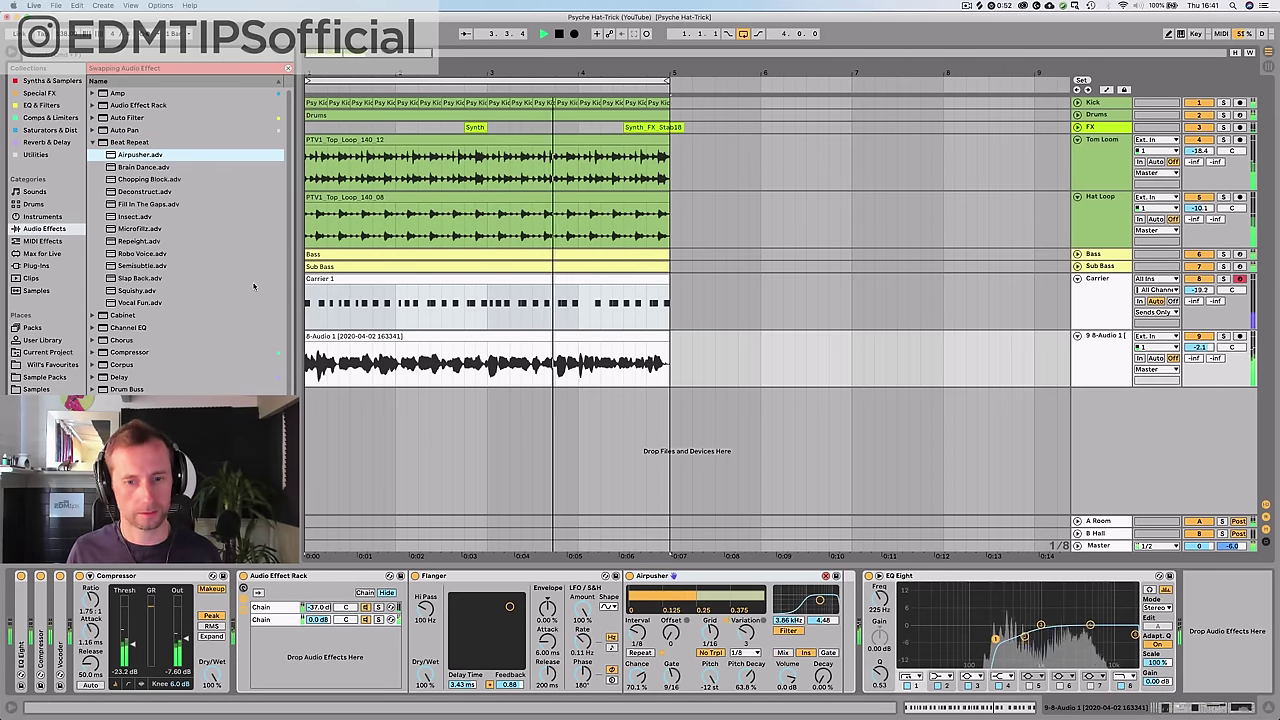
# - Audition the Brain Dance preset of Beat Repeat in place of Airpusher while the loop plays
pyautogui.press('Down')
pyautogui.press('Return')
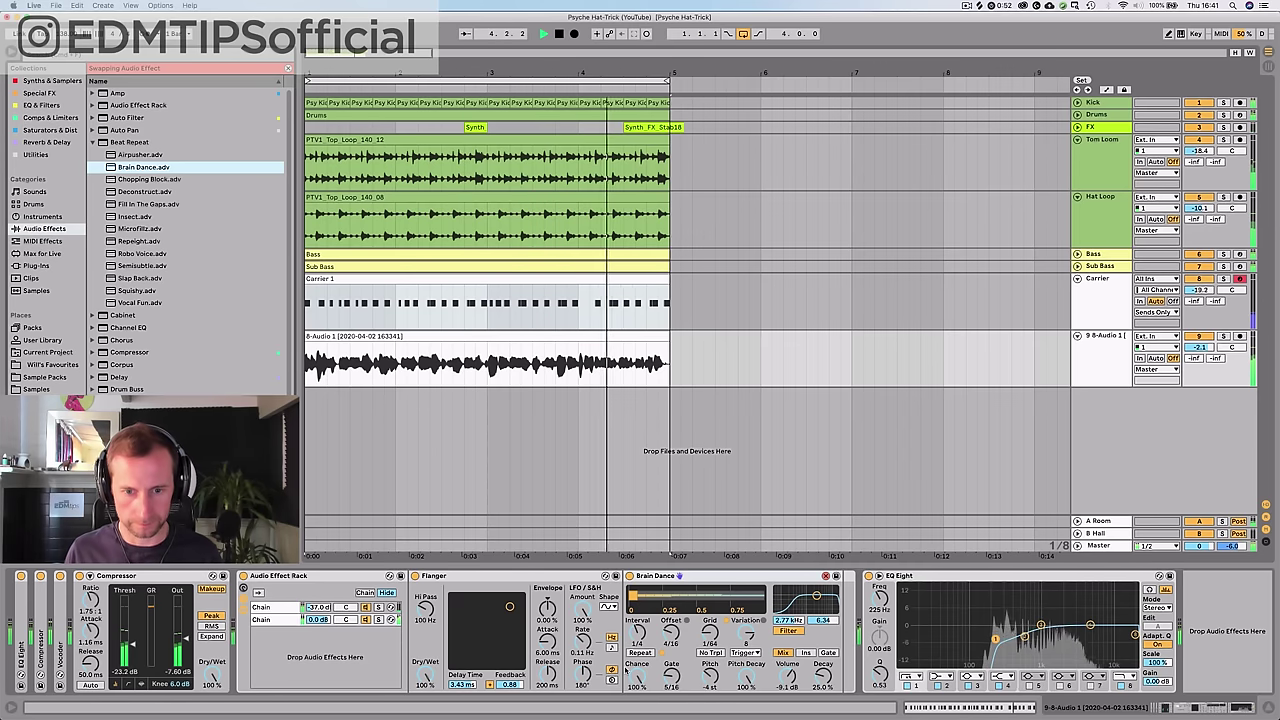
pyautogui.press('Down')
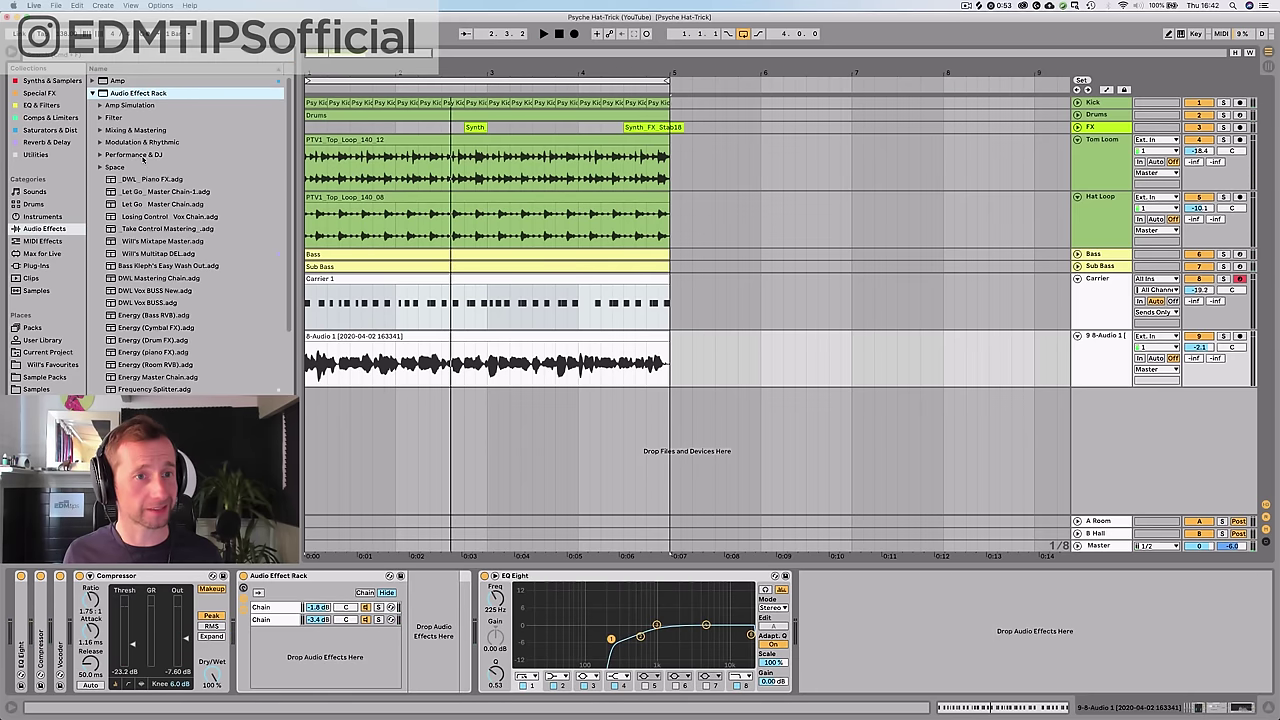
# - Insert the 2's and Four's rack from the Modulation & Rhythmic presets after the Audio Effect Rack and play the loop
pyautogui.click(143, 159)
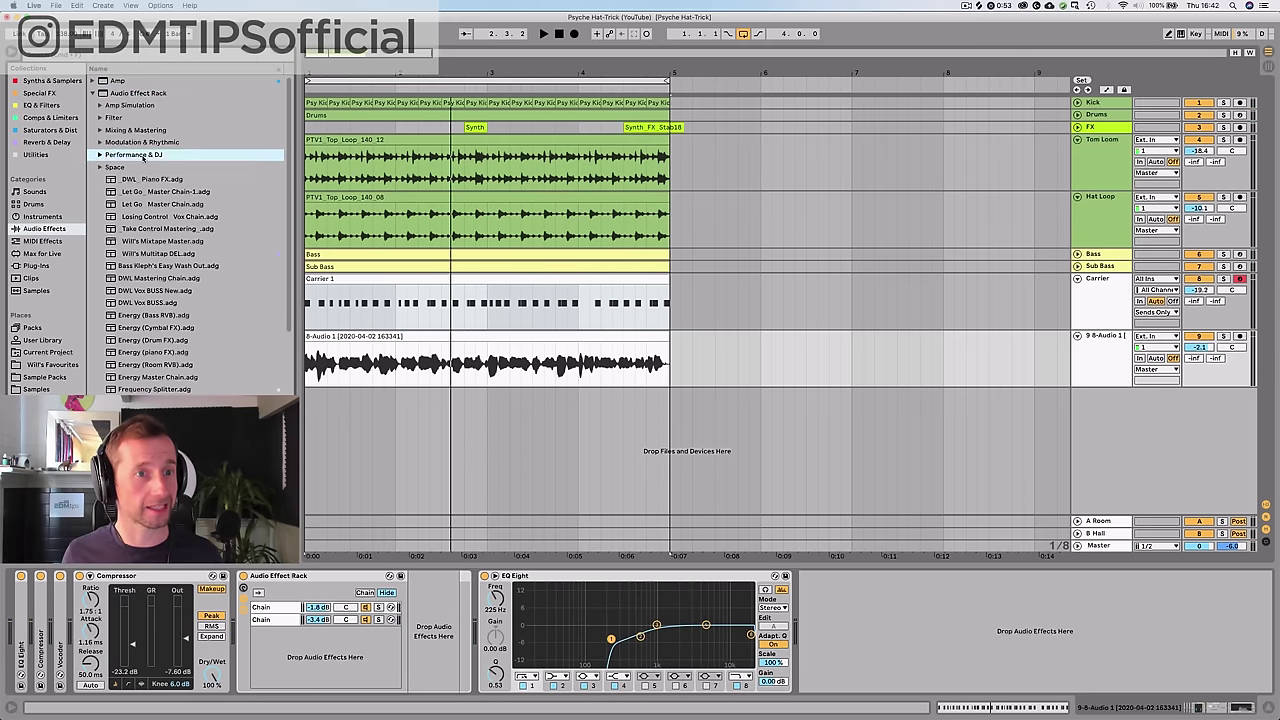
pyautogui.press('Up')
pyautogui.press('Right')
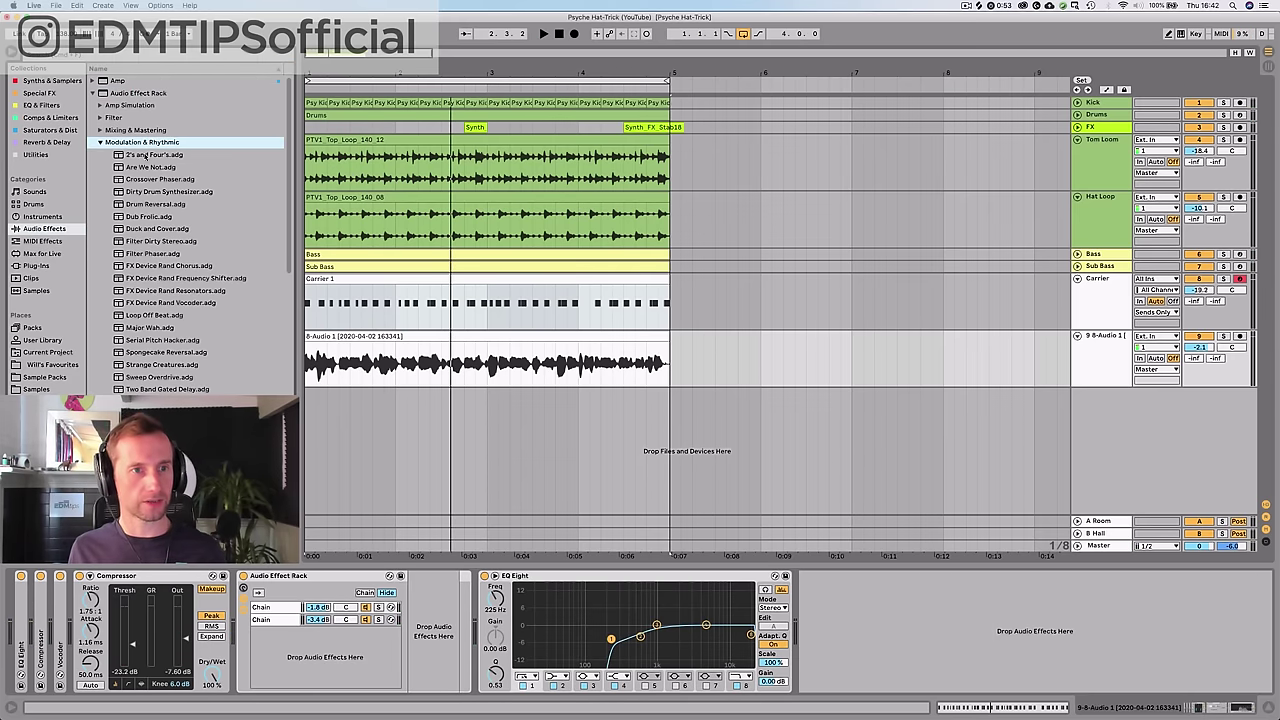
pyautogui.press('Down')
pyautogui.moveTo(346, 399); pyautogui.dragTo(491, 625)
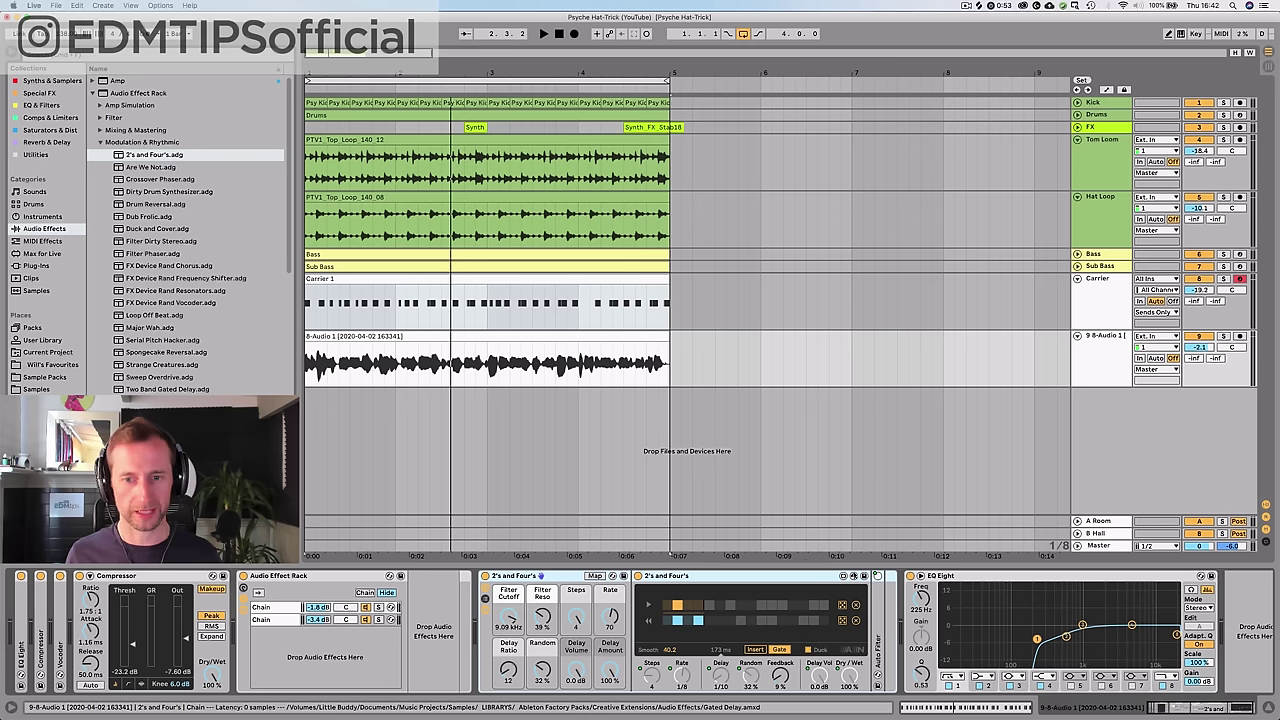
pyautogui.press('space')
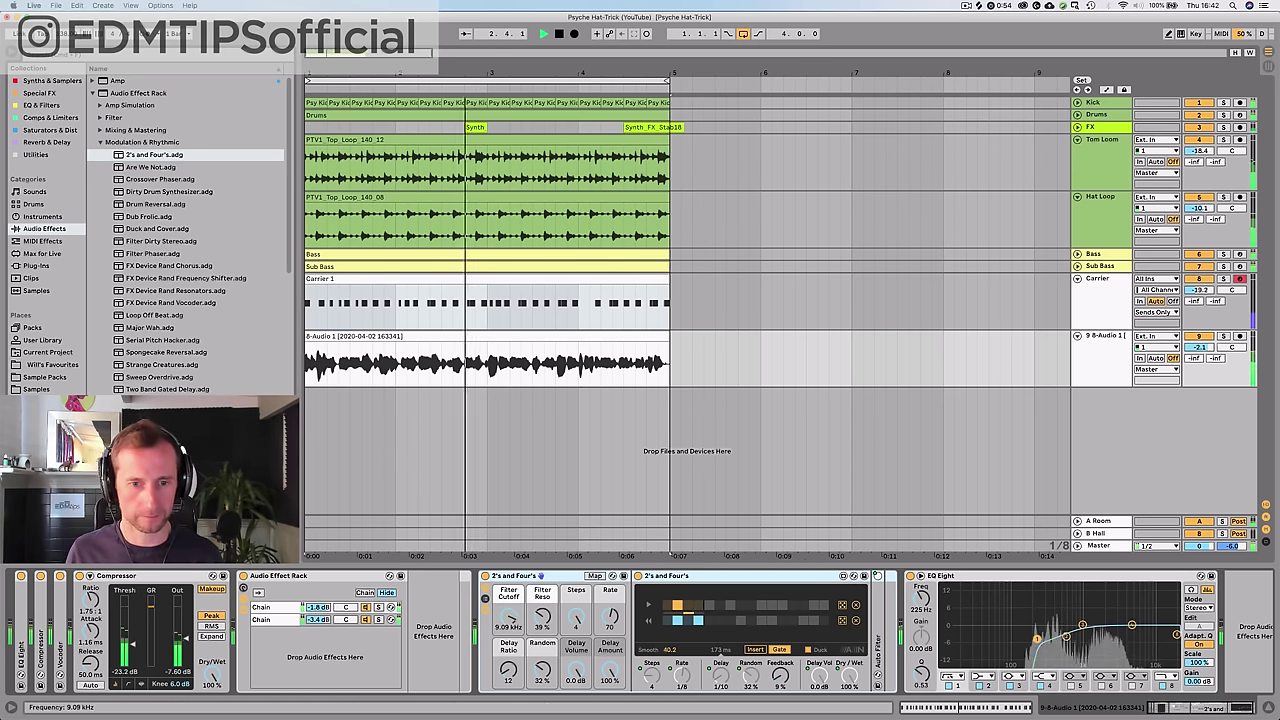
pyautogui.moveTo(508, 616)
pyautogui.mouseDown()
pyautogui.moveTo(508, 652)
pyautogui.moveTo(508, 616)
pyautogui.mouseUp()
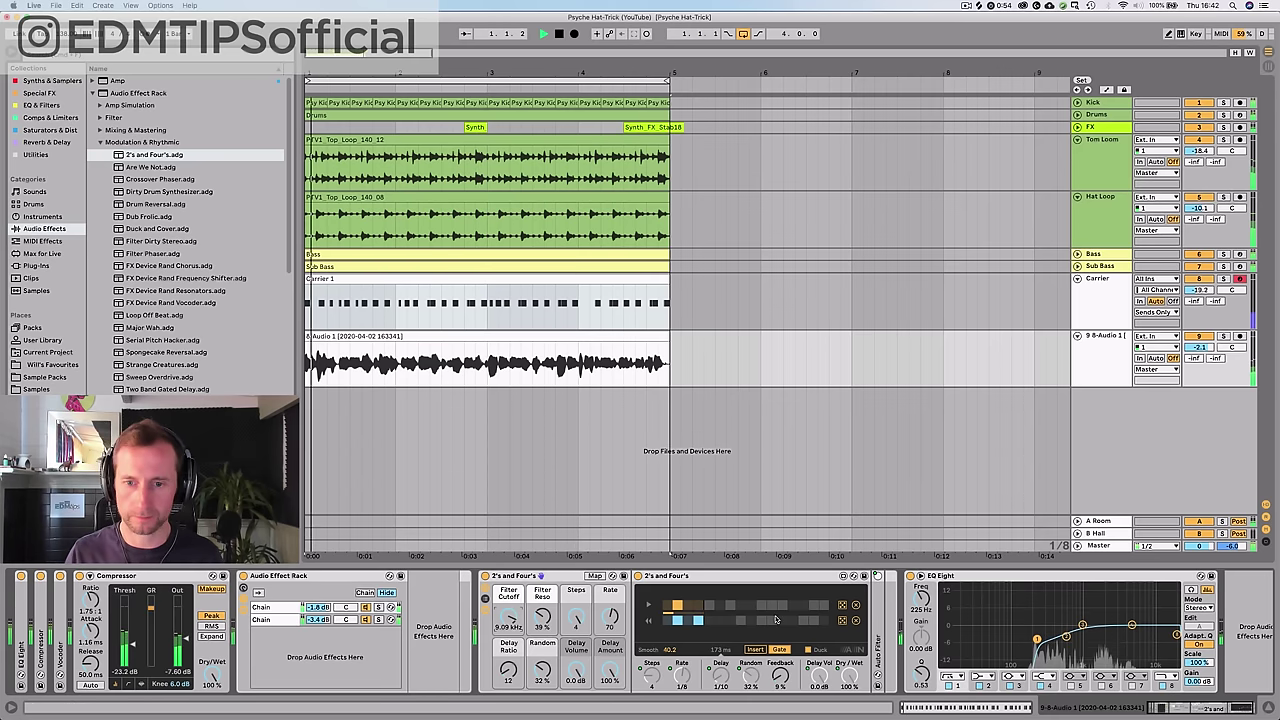
# - Swap the 2's and Four's rack through Are We Not and Crossover Phaser to the Filter Dirty Stereo preset during playback
pyautogui.click(850, 578)
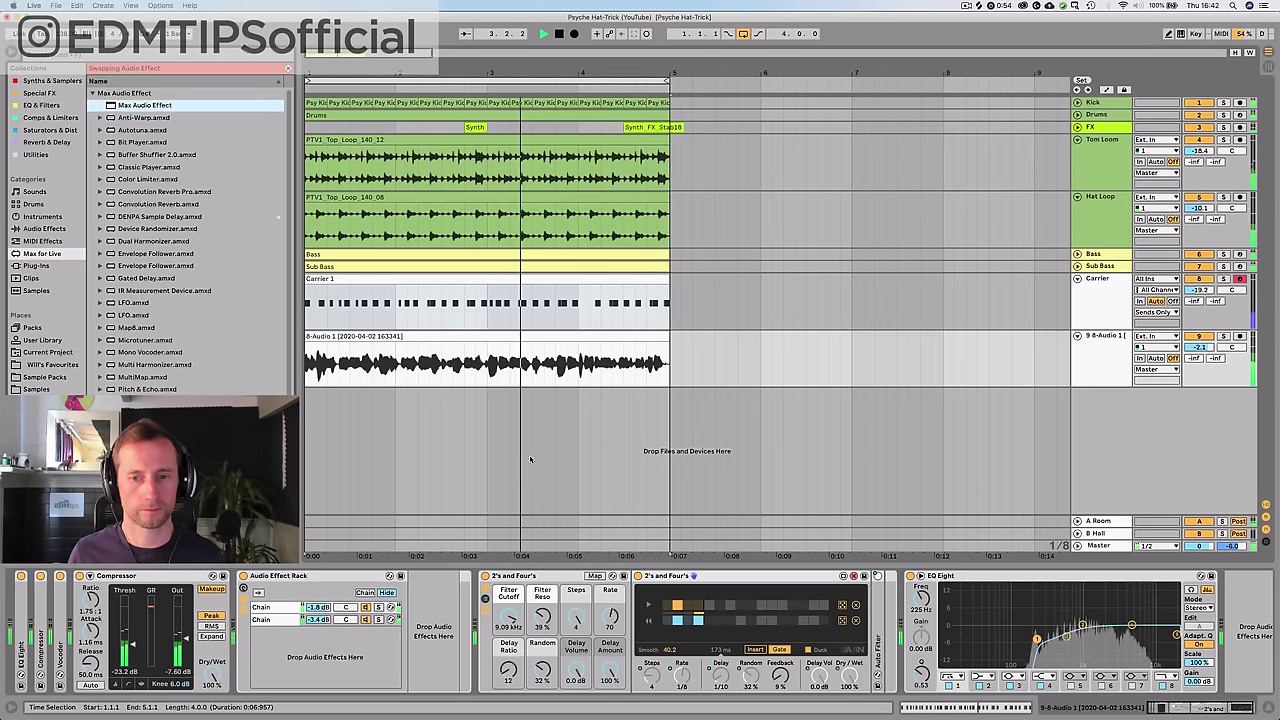
pyautogui.click(541, 576)
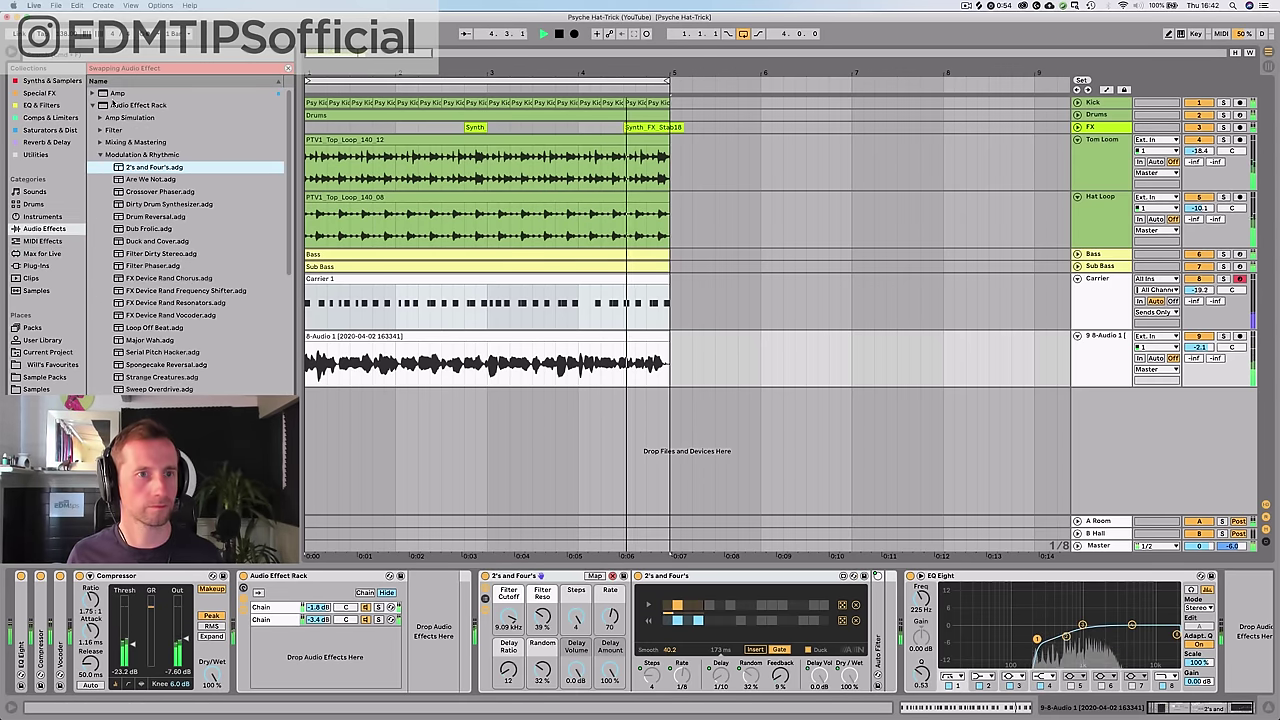
pyautogui.click(129, 179)
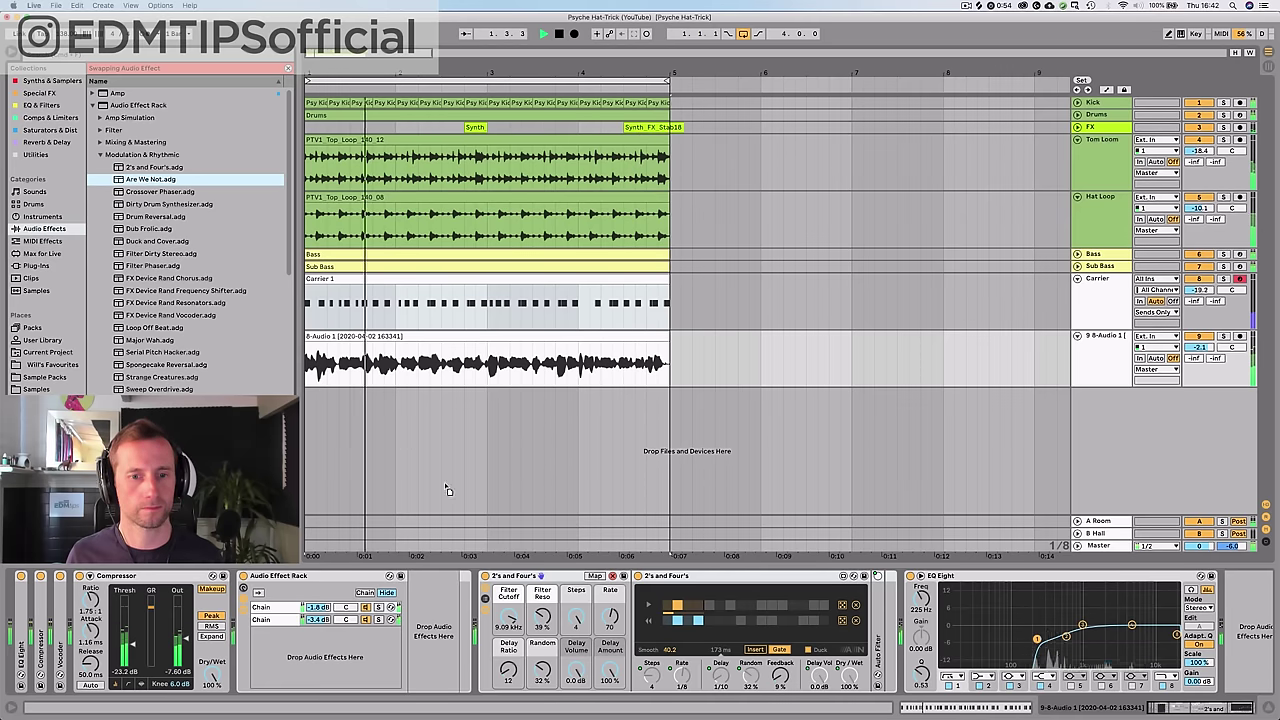
pyautogui.doubleClick(146, 179)
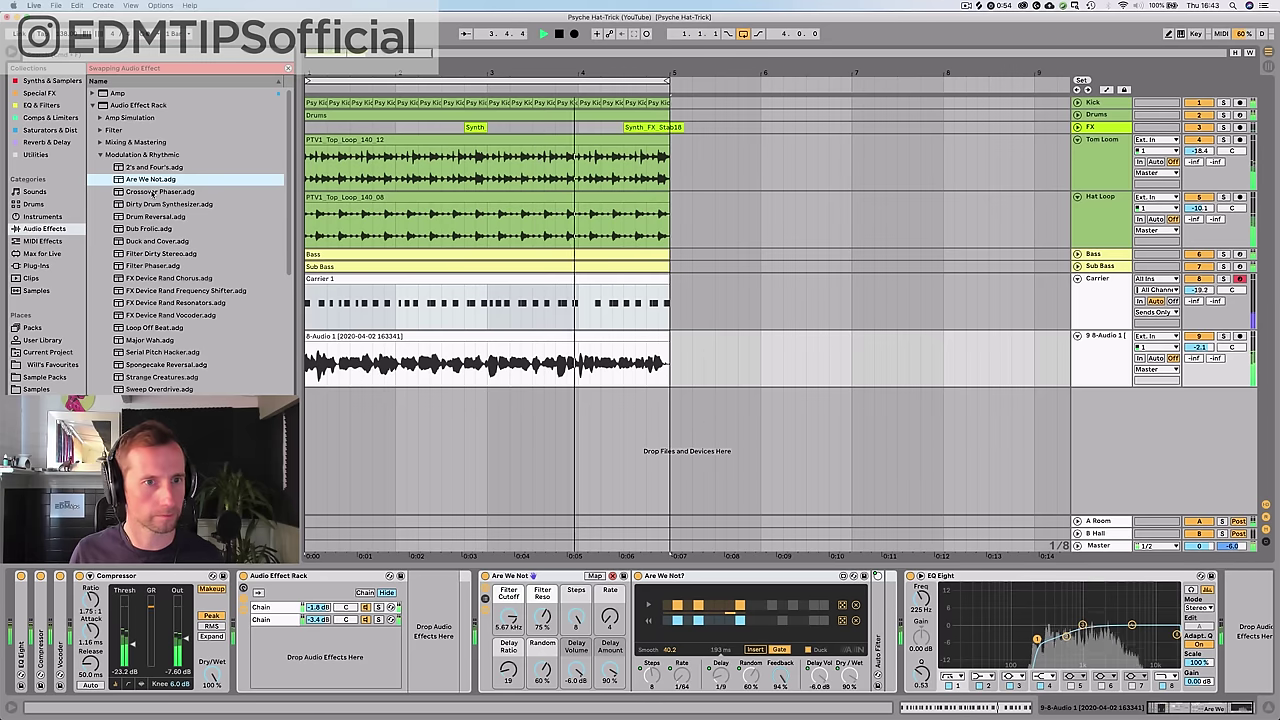
pyautogui.click(153, 191)
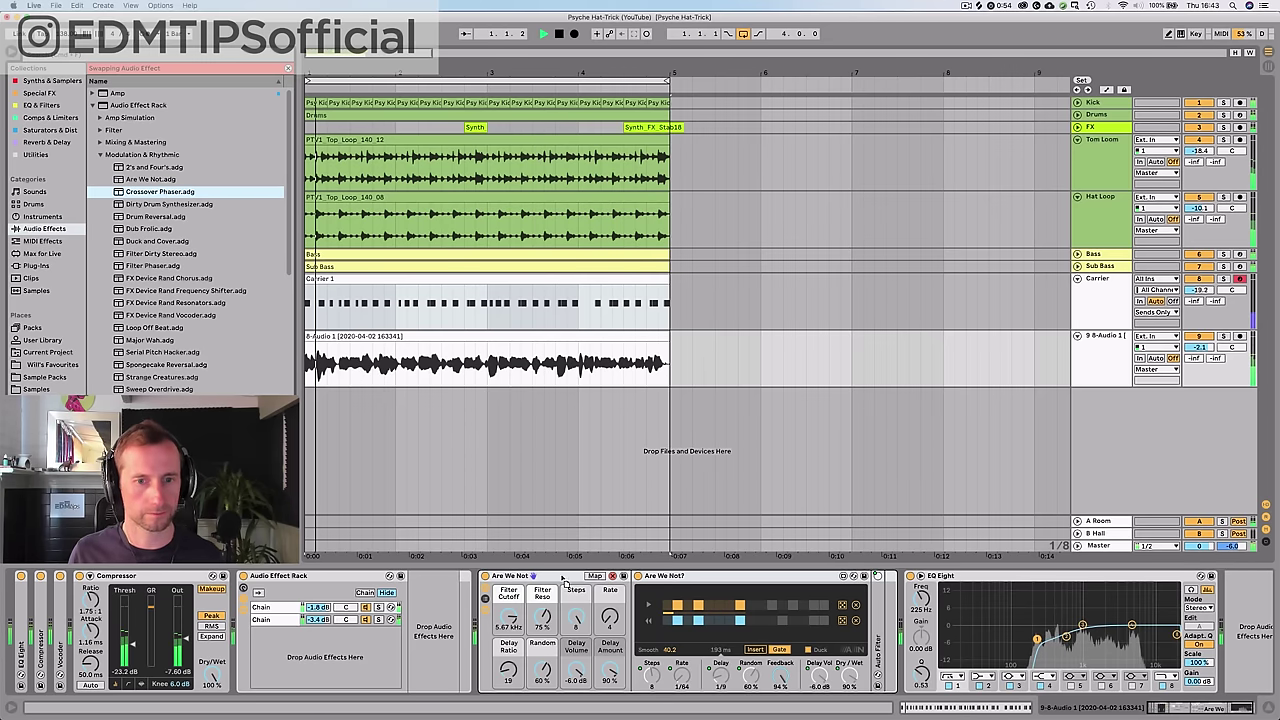
pyautogui.doubleClick(150, 191)
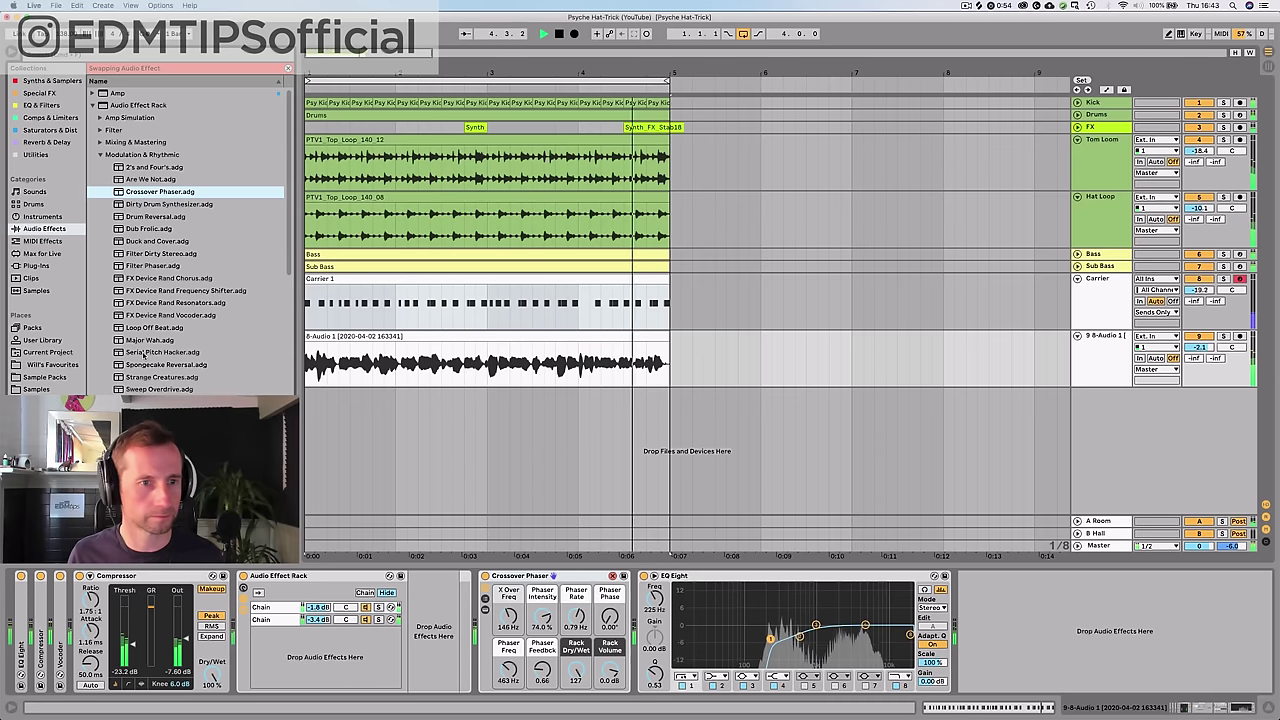
pyautogui.click(158, 254)
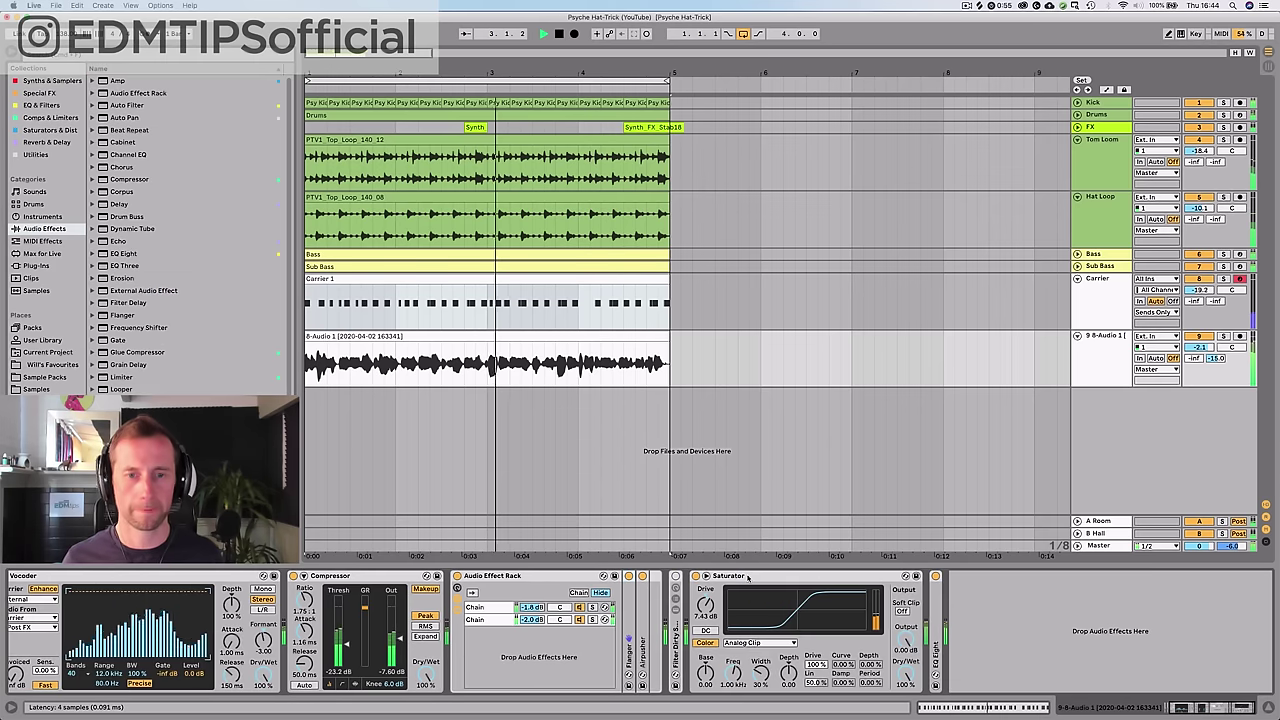
# - Stop playback, then fold the vocal audio and Carrier tracks and group them
pyautogui.press('space')
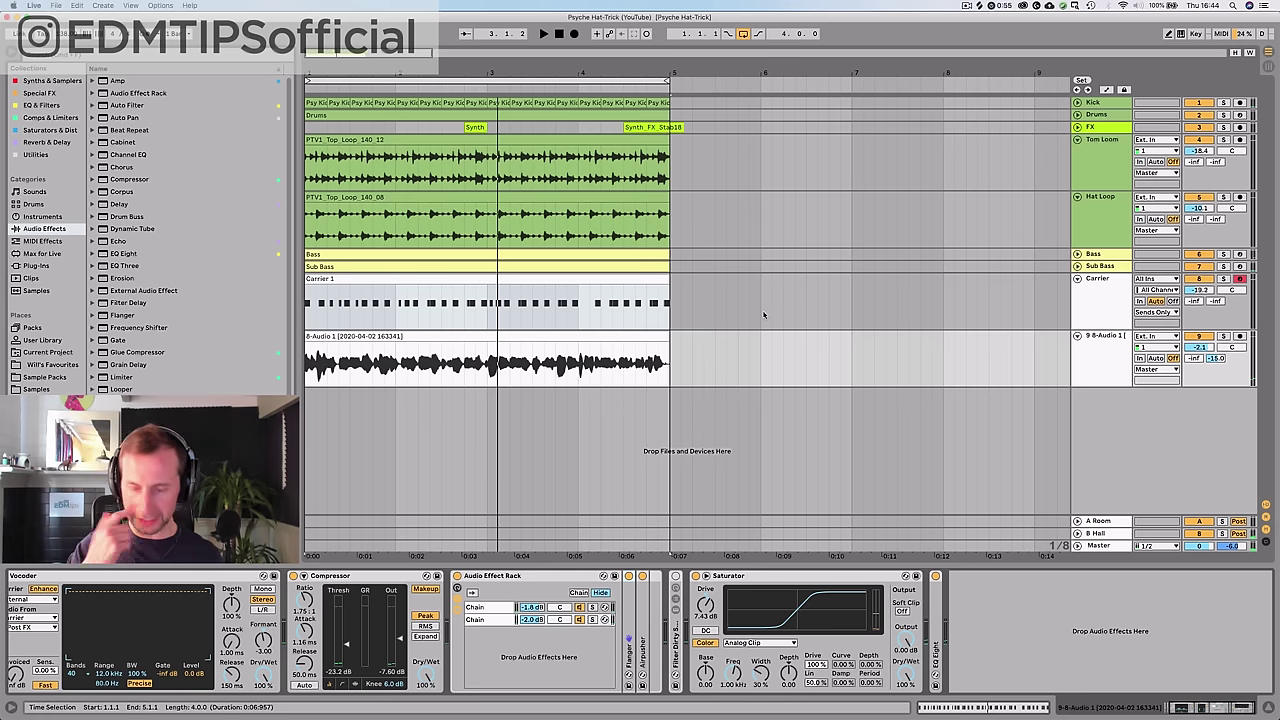
pyautogui.click(1077, 336)
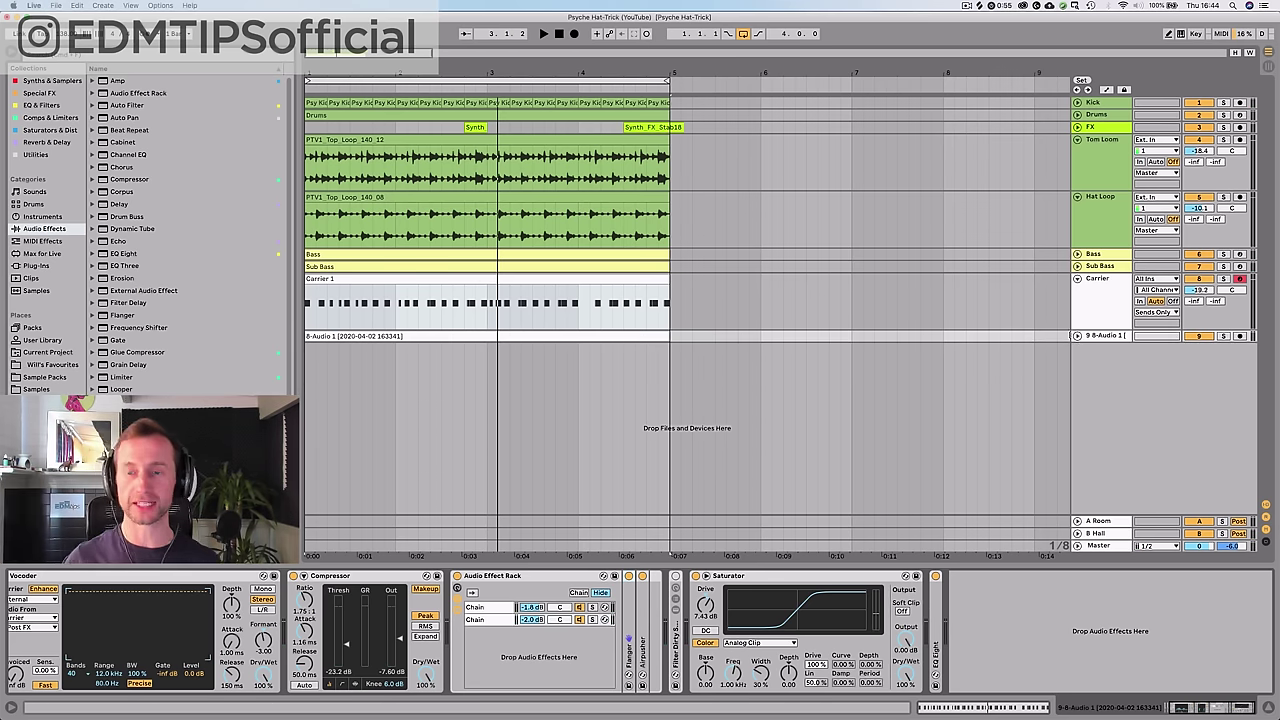
pyautogui.click(1077, 279)
pyautogui.press('space')
pyautogui.click(1093, 281)
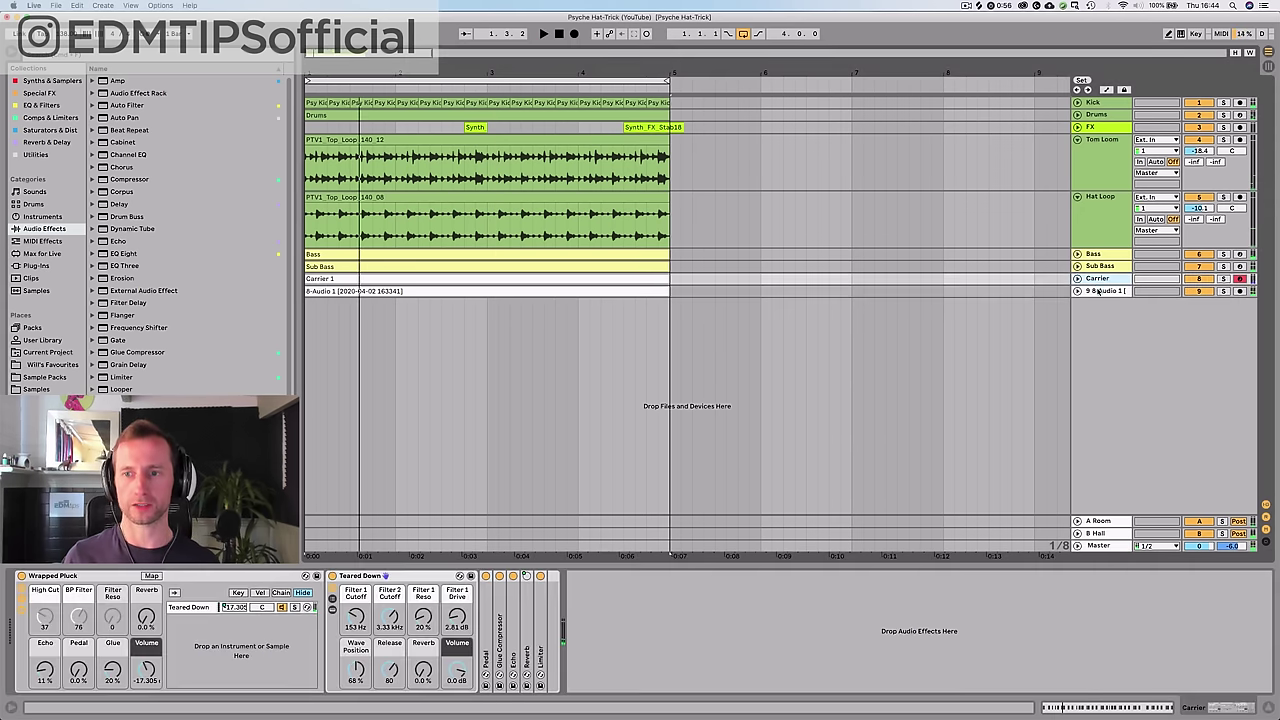
pyautogui.click(1099, 291)
pyautogui.press('super+g')
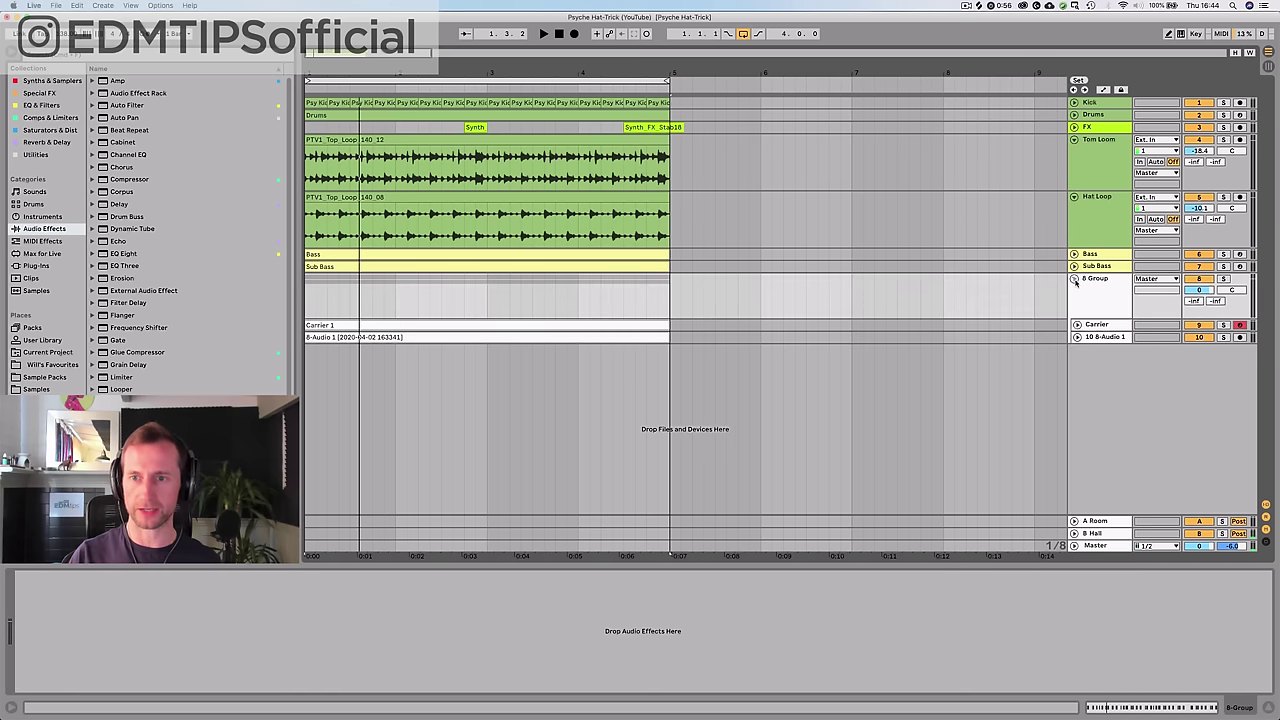
# - Rename the new group track VOCODER
pyautogui.click(1082, 284)
pyautogui.press('super+t')
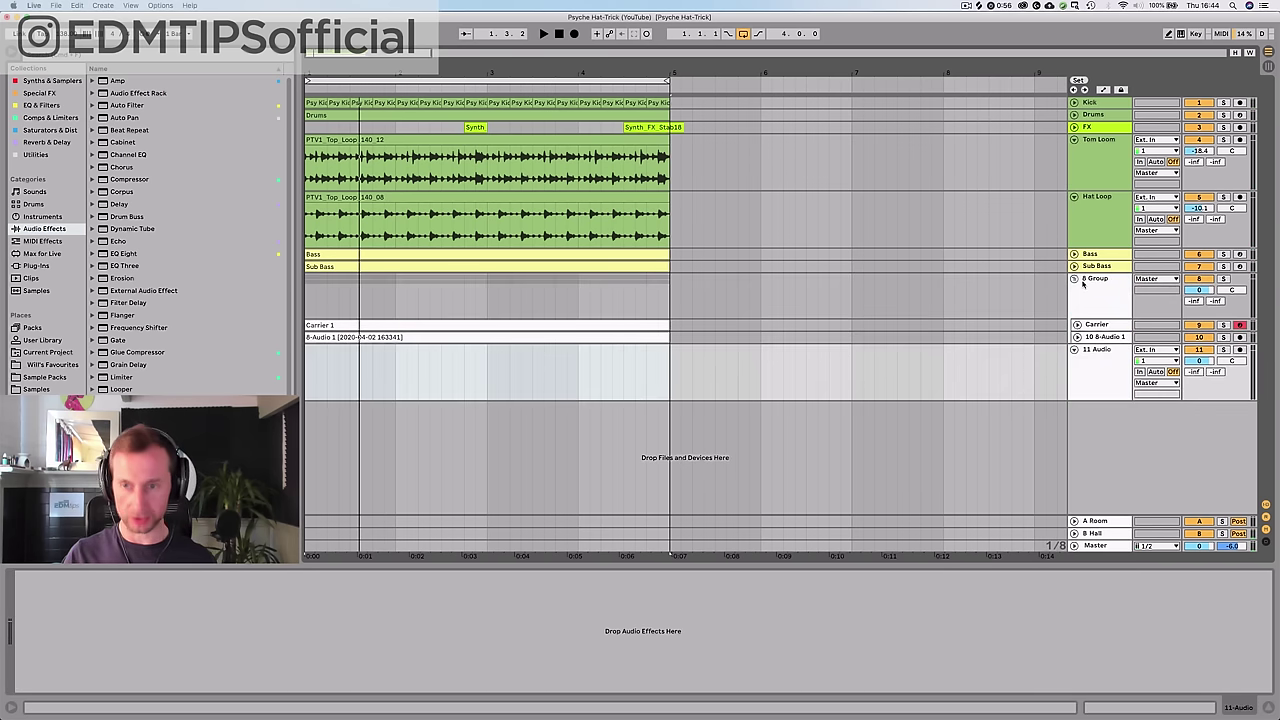
pyautogui.press('super+z')
pyautogui.press('super+r')
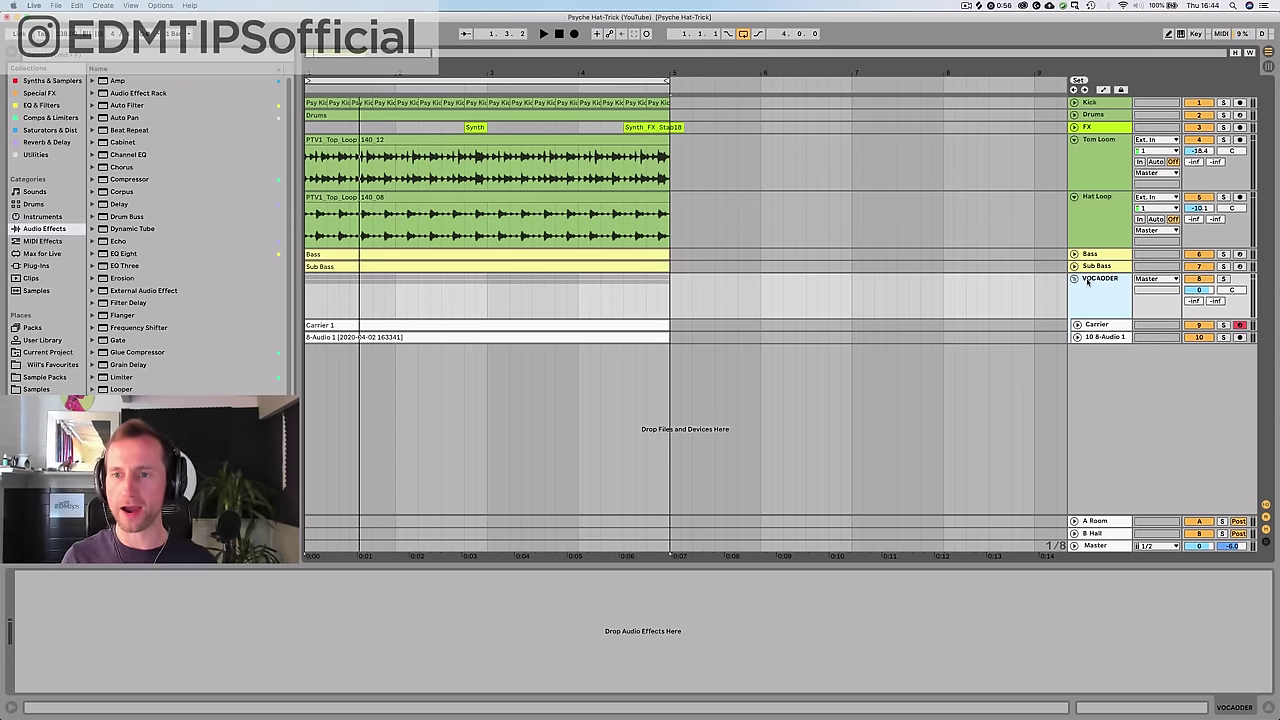
# - Lower the VOCODER group's volume to -6.3 dB while the loop plays, and stop playback
pyautogui.moveTo(1201, 289)
pyautogui.mouseDown()
pyautogui.moveTo(1201, 320)
pyautogui.moveTo(1201, 291)
pyautogui.mouseUp()
pyautogui.press('space')
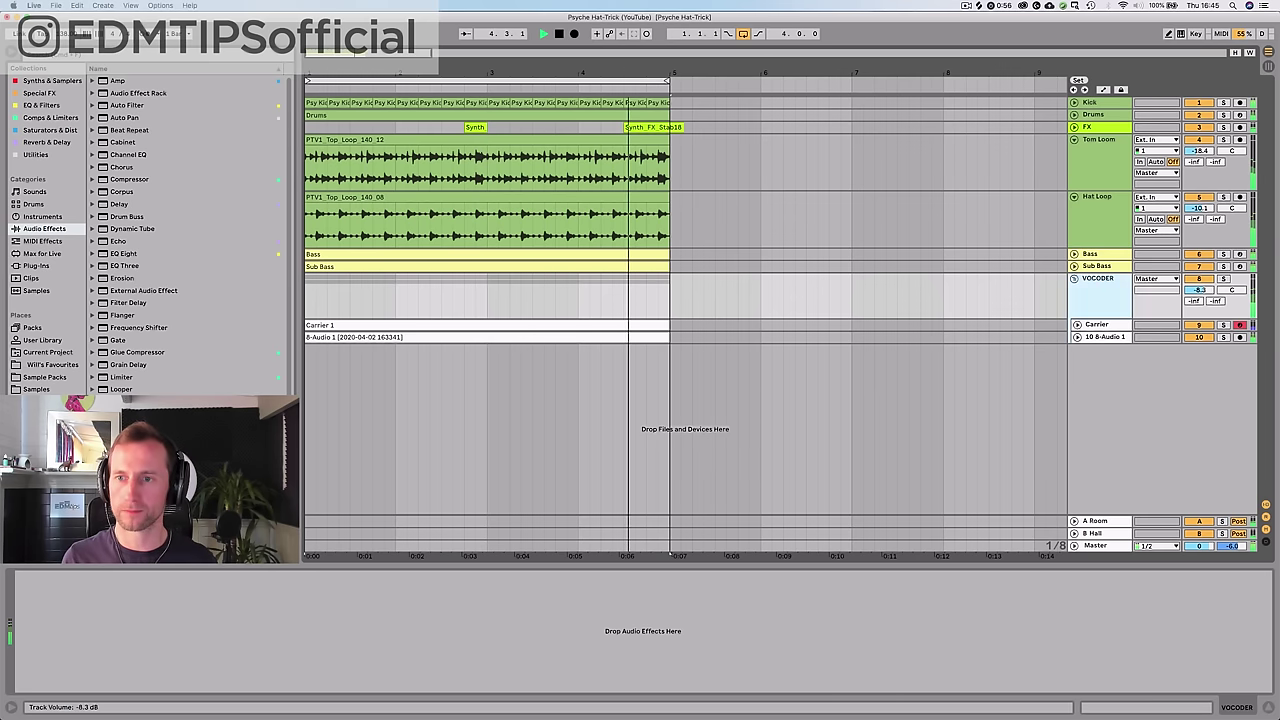
pyautogui.moveTo(1201, 289); pyautogui.dragTo(1201, 280)
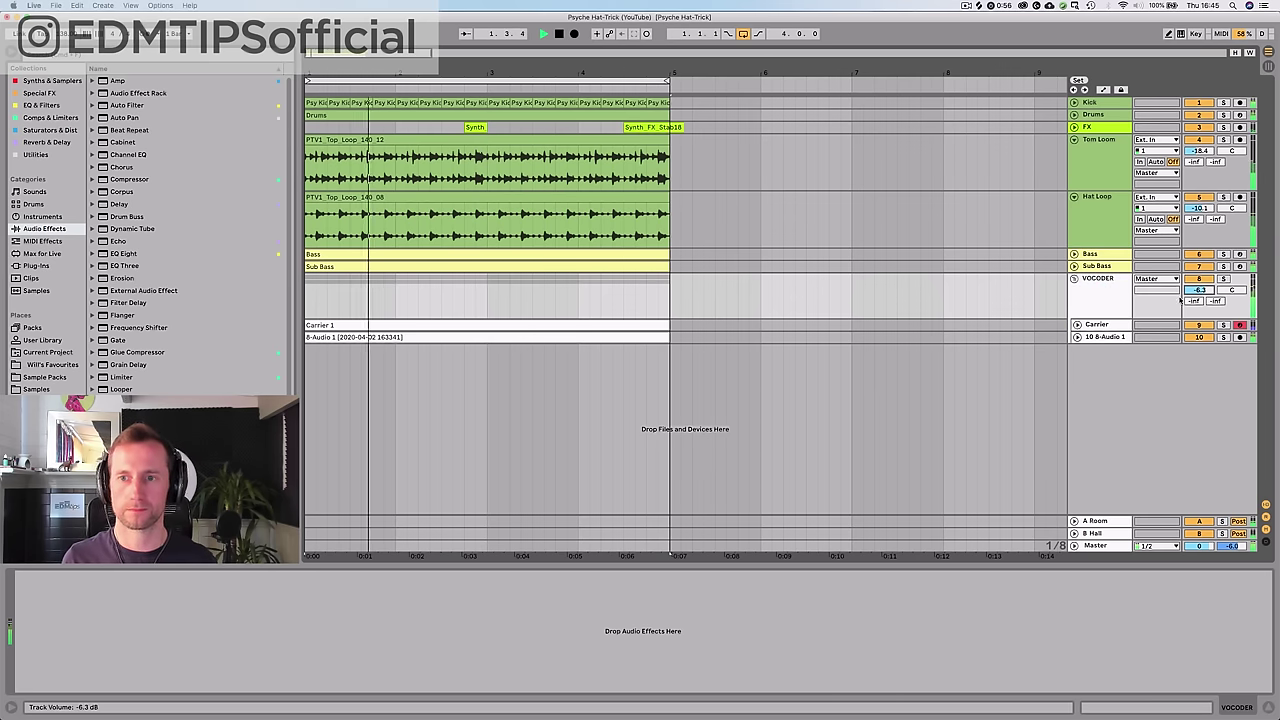
pyautogui.press('space')
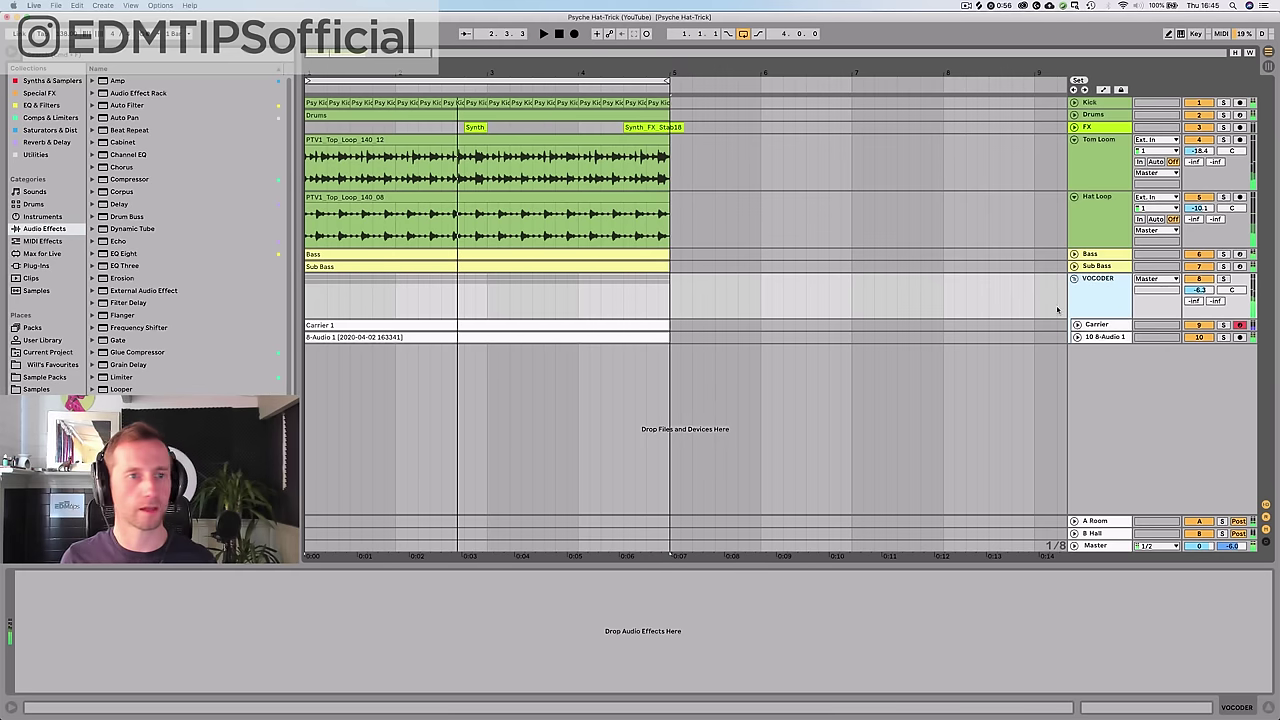
# - Show the Special FX collection and add an audio track named Female Vocale below the VOCODER group
pyautogui.click(52, 94)
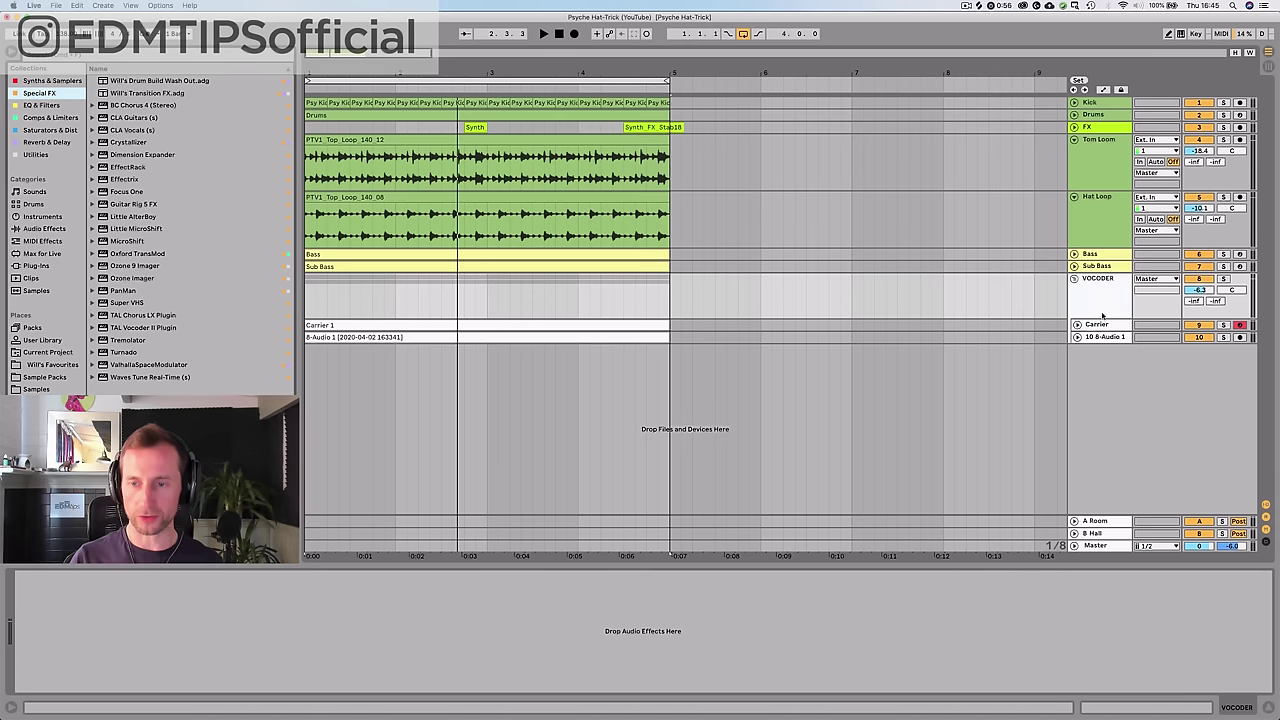
pyautogui.press('super+t')
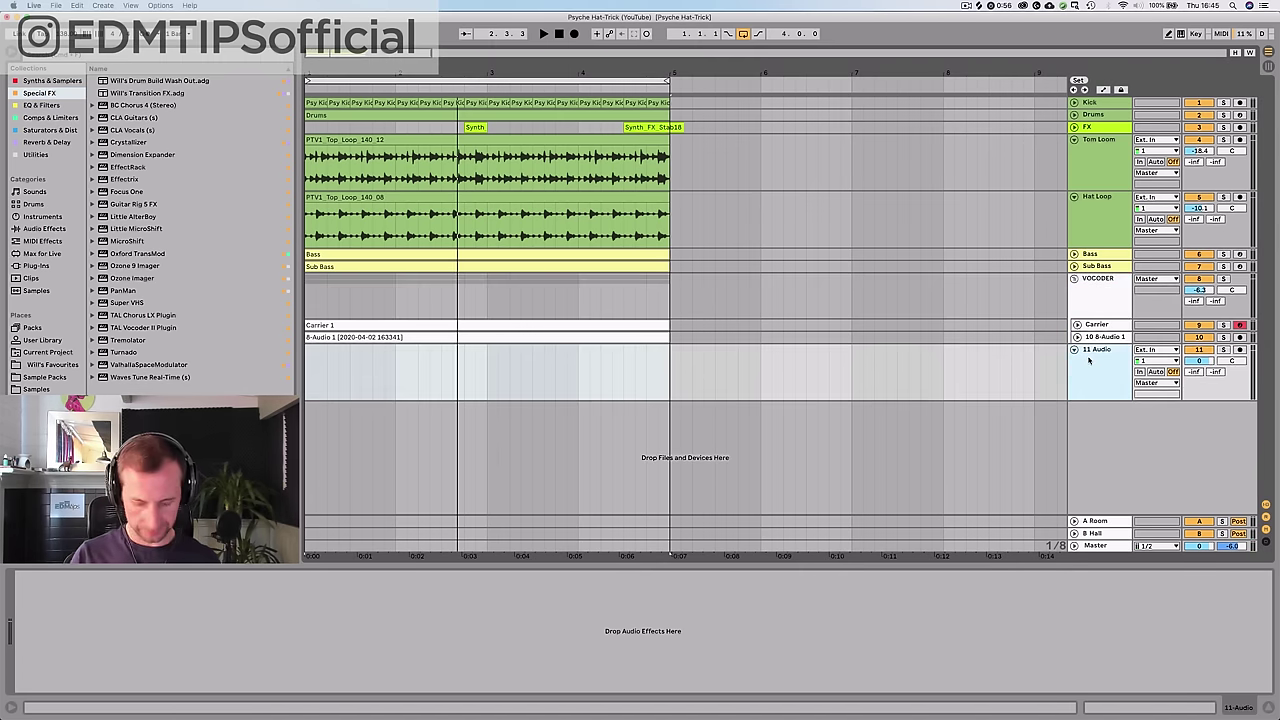
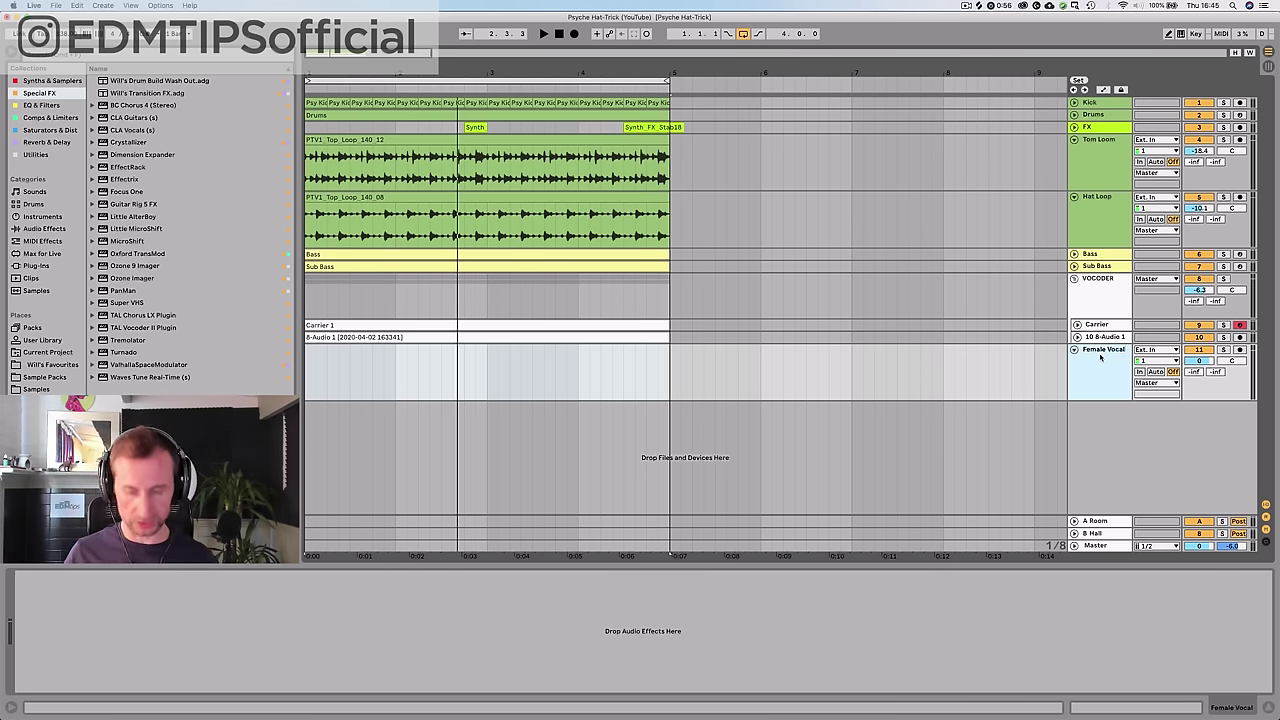
# - Switch to Splice and bring KSHMR_Indian_Freestyle_Vocal_16_Fm.wav onto the Female Vocale track at bar 1
pyautogui.hotkey('alt', 'space')
pyautogui.write('splice')
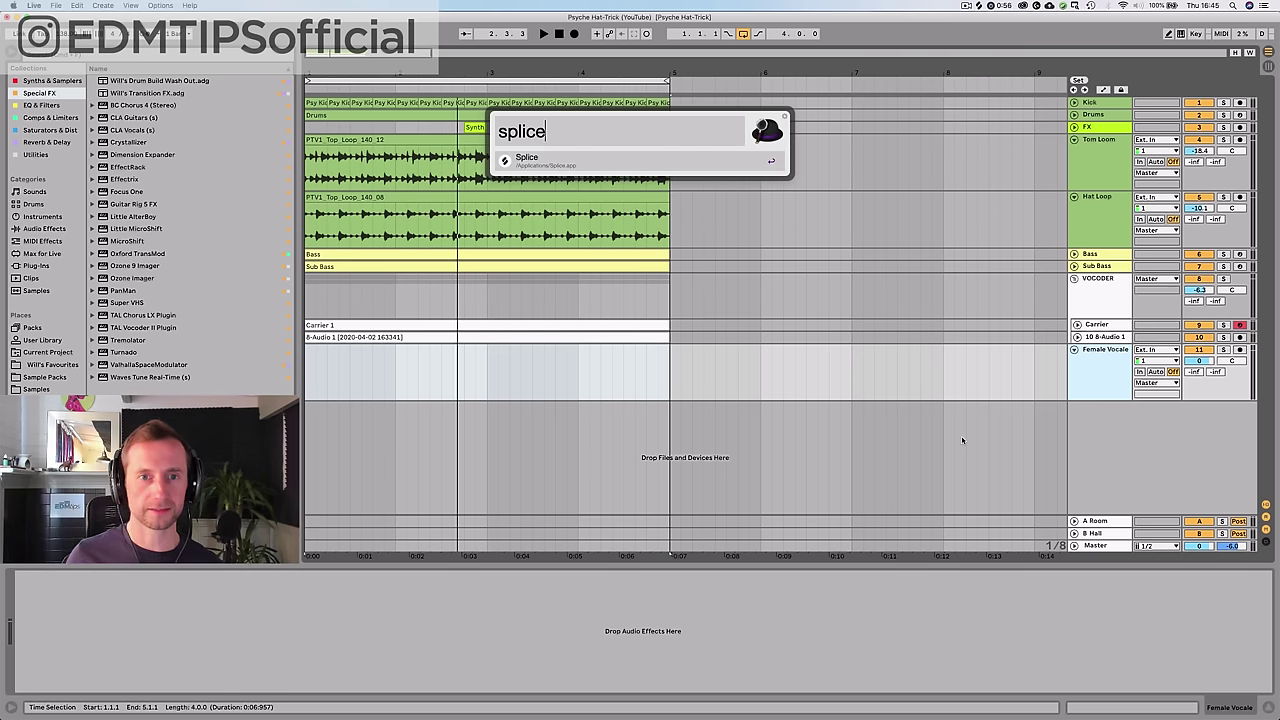
pyautogui.press('Return')
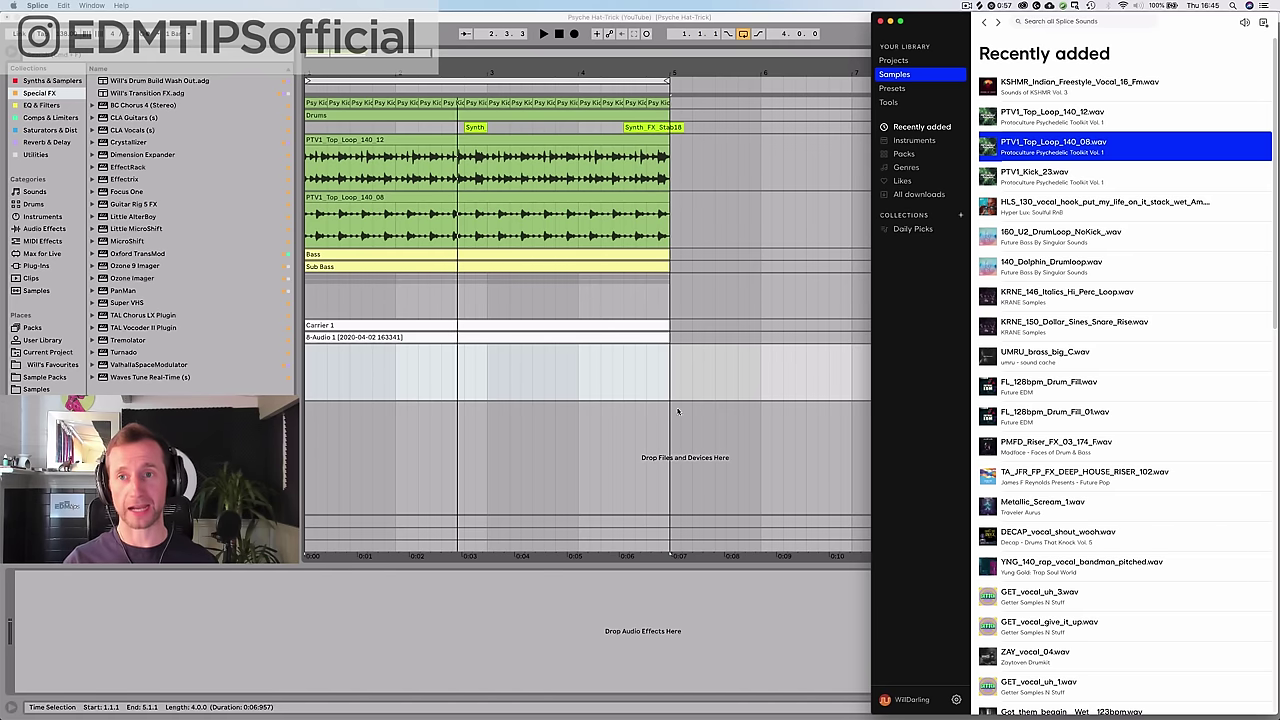
pyautogui.click(1014, 88)
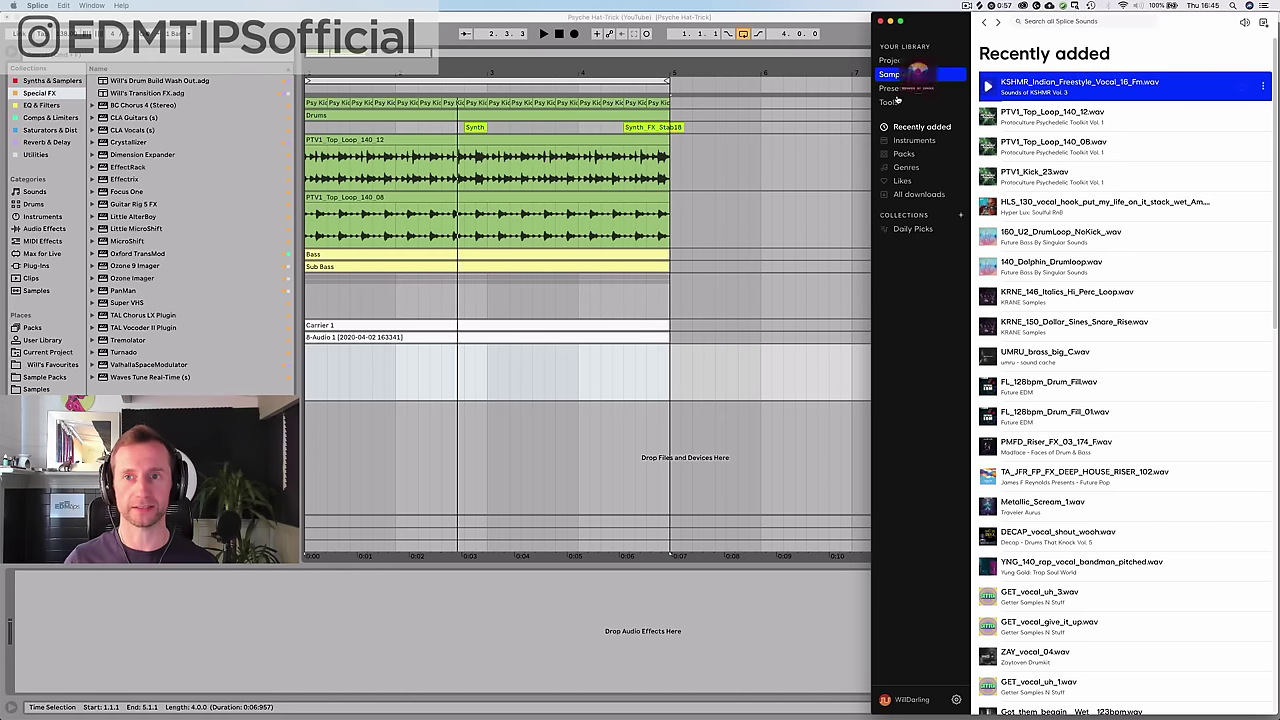
pyautogui.click(1050, 87)
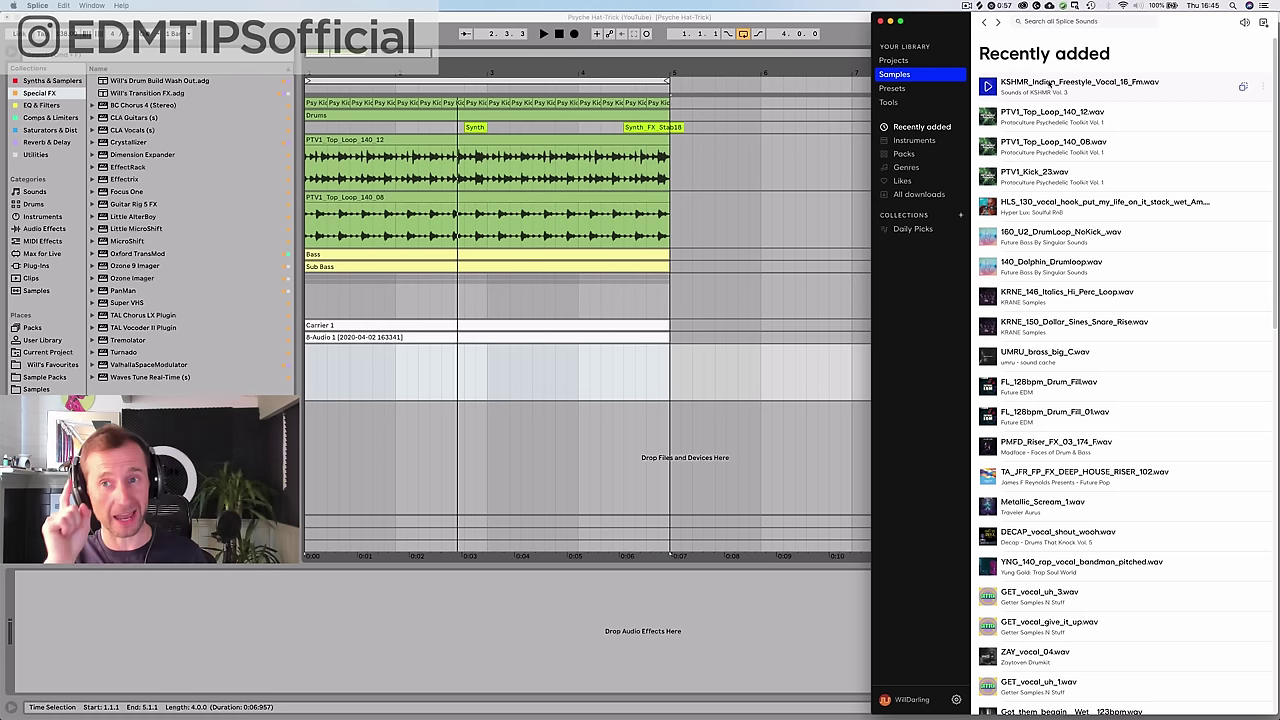
pyautogui.moveTo(1048, 84); pyautogui.dragTo(330, 353)
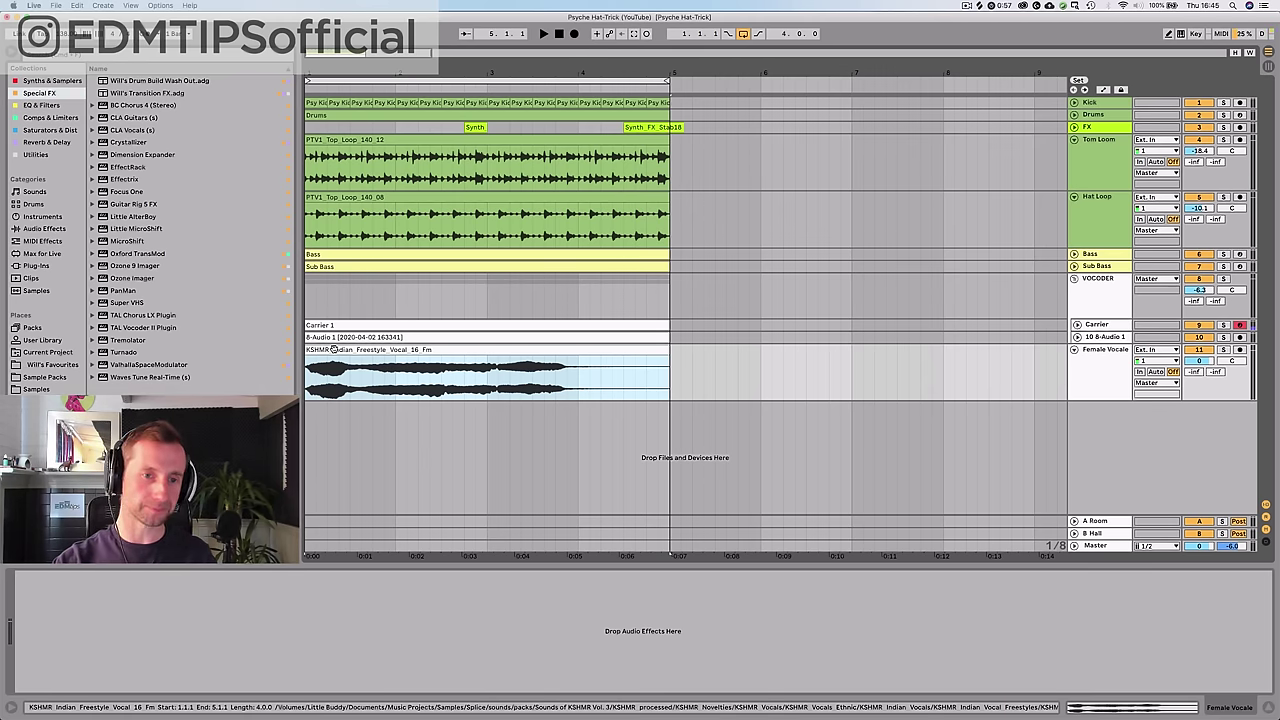
# - Set the female vocal clip's warp mode to Complex Pro and transpose it to 4 st
pyautogui.doubleClick(334, 349)
pyautogui.click(136, 497)
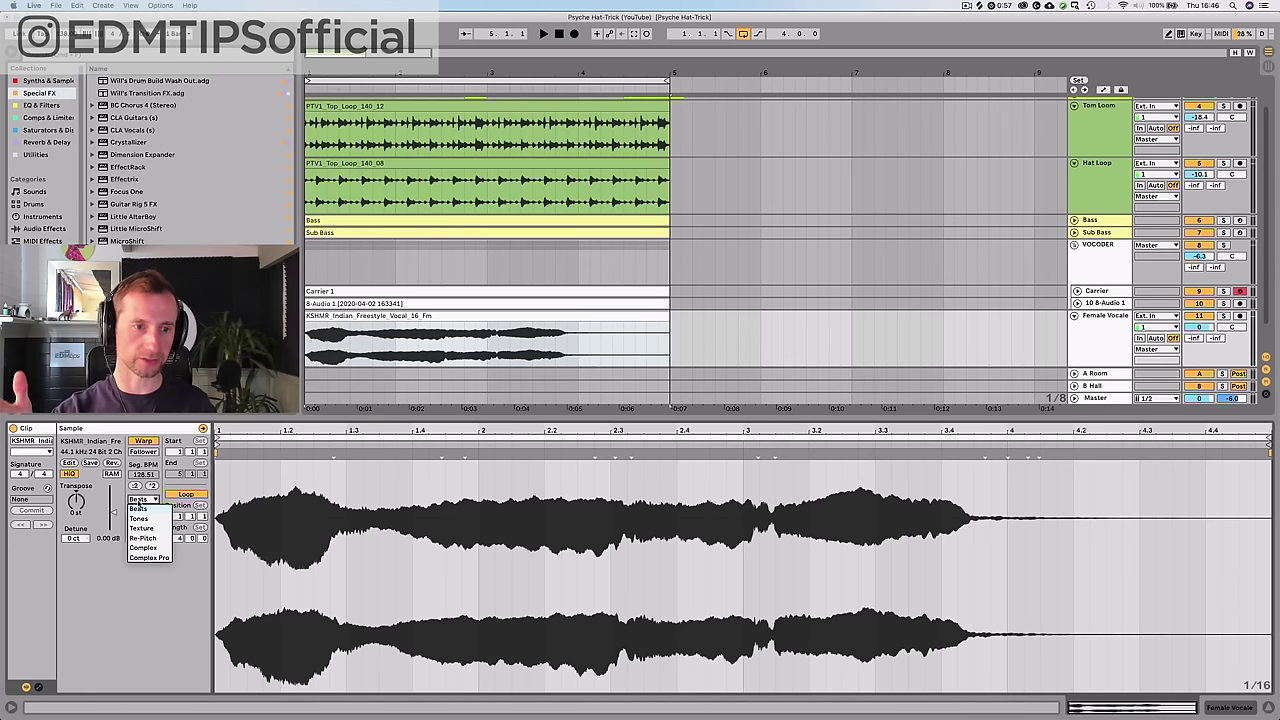
pyautogui.click(142, 545)
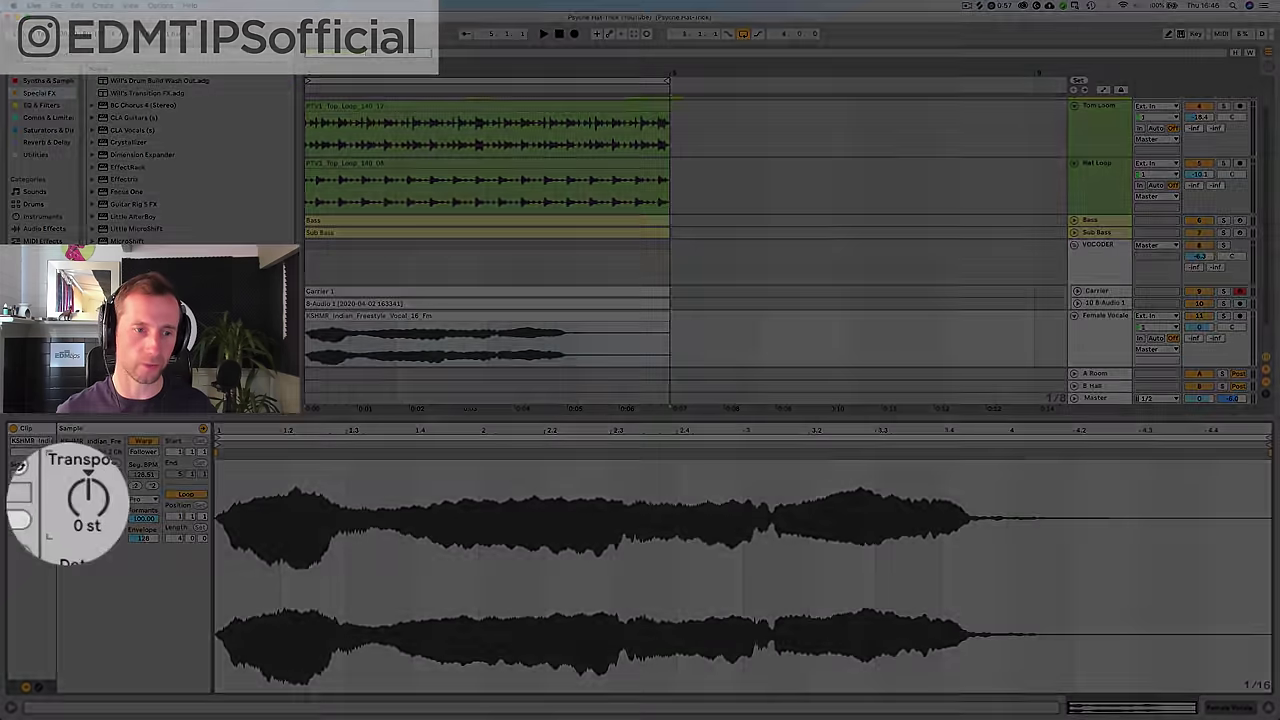
pyautogui.moveTo(76, 502); pyautogui.dragTo(76, 494)
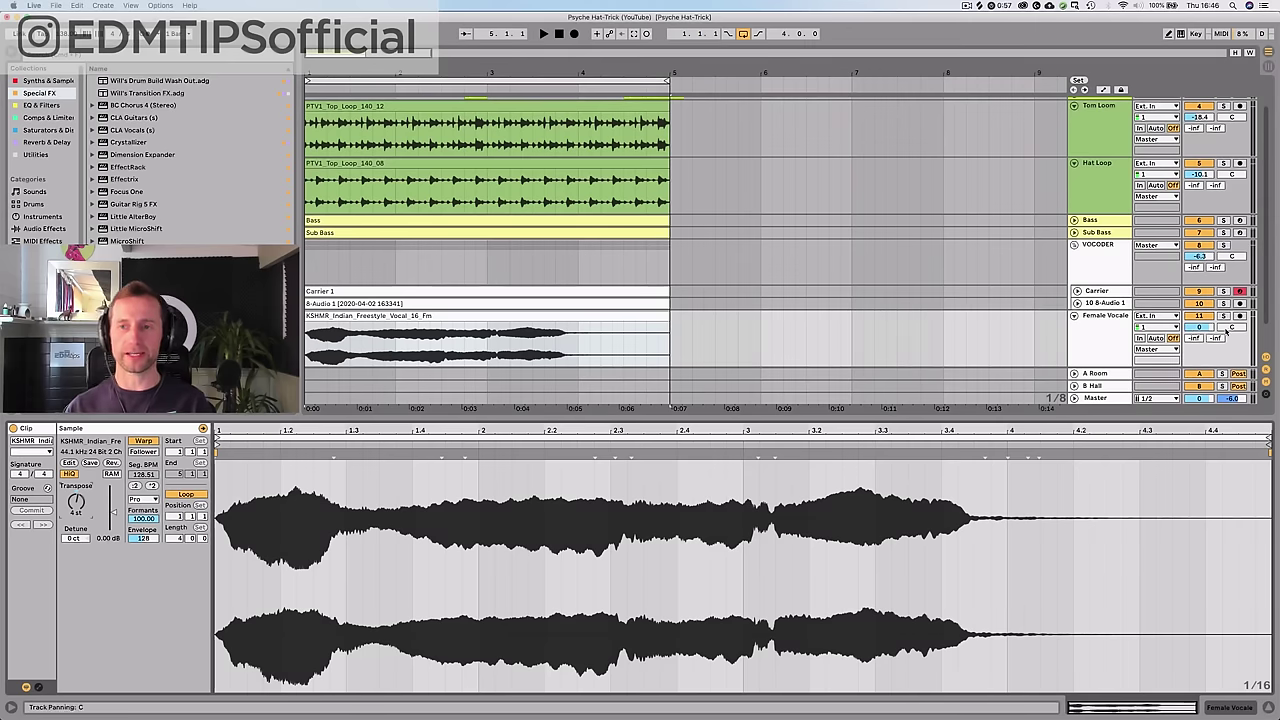
# - Lower the Female Vocale track's volume to -10.1 dB and play the loop
pyautogui.moveTo(1200, 327); pyautogui.dragTo(1200, 335)
pyautogui.press('space')
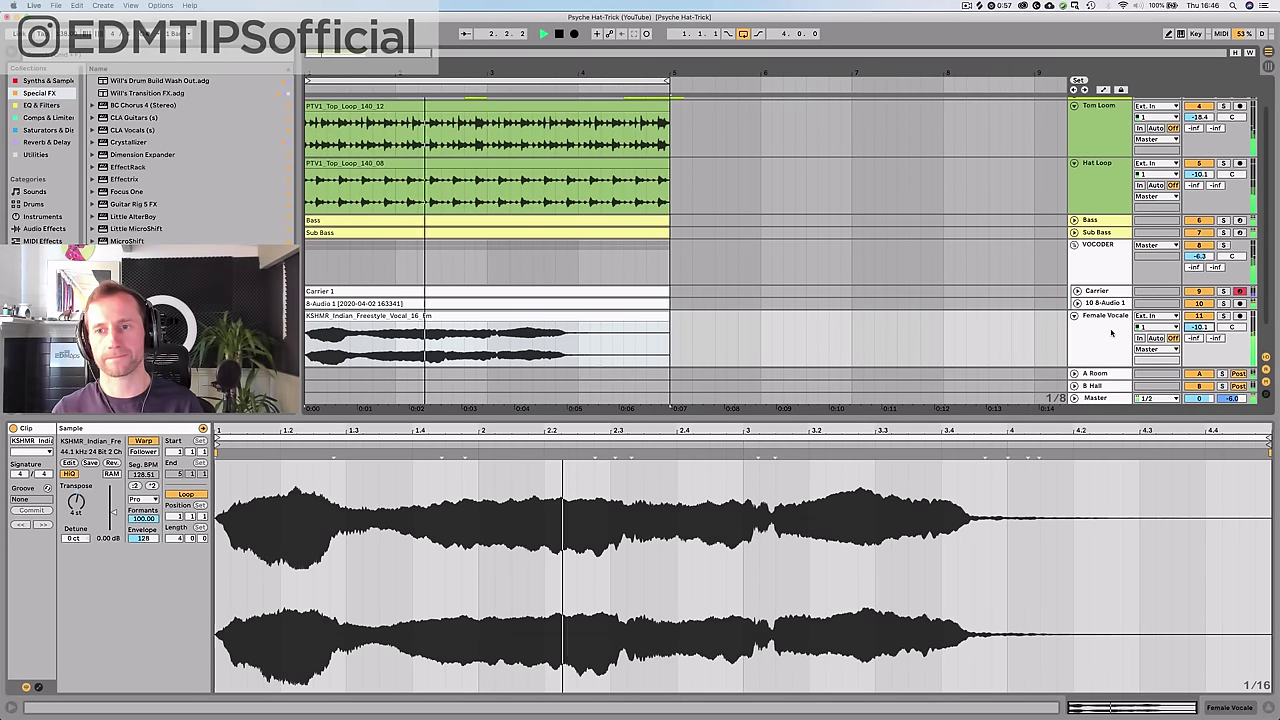
# - Add EQ Eight from the EQ & Filters collection to the Female Vocale track and colour the track purple
pyautogui.doubleClick(1111, 333)
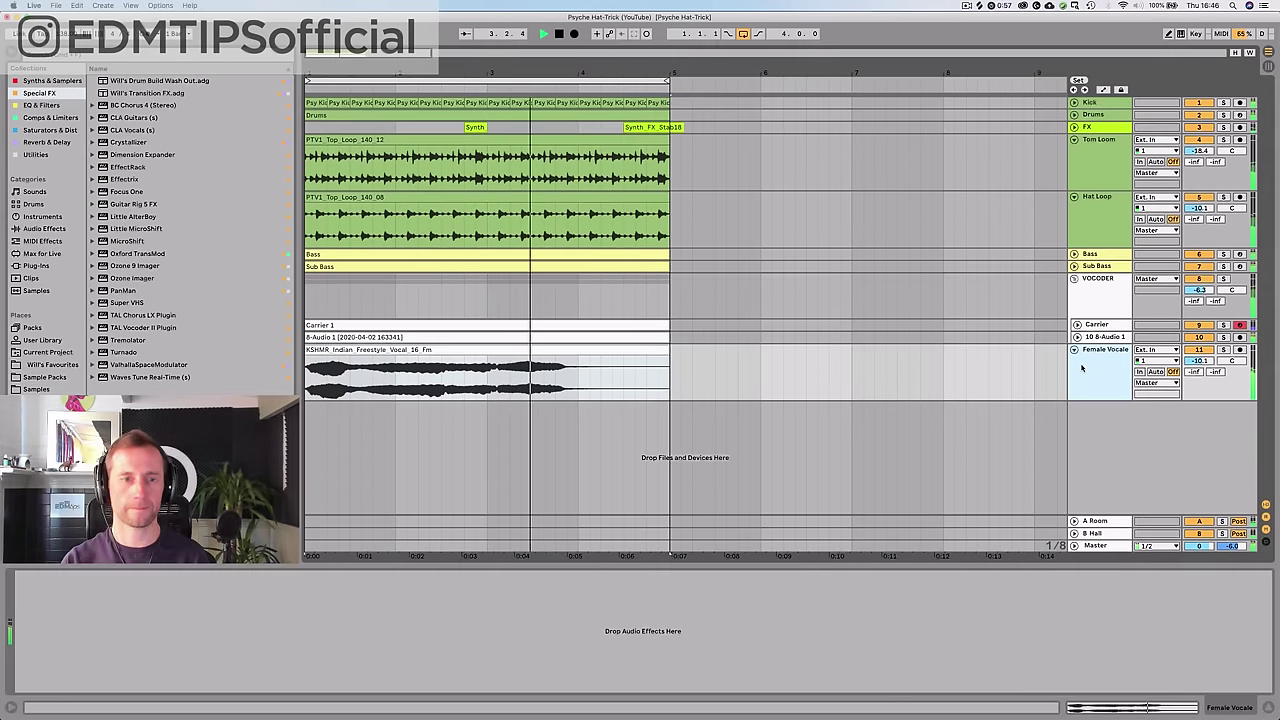
pyautogui.hotkey('shift', 'Tab')
pyautogui.click(78, 105)
pyautogui.press('Tab')
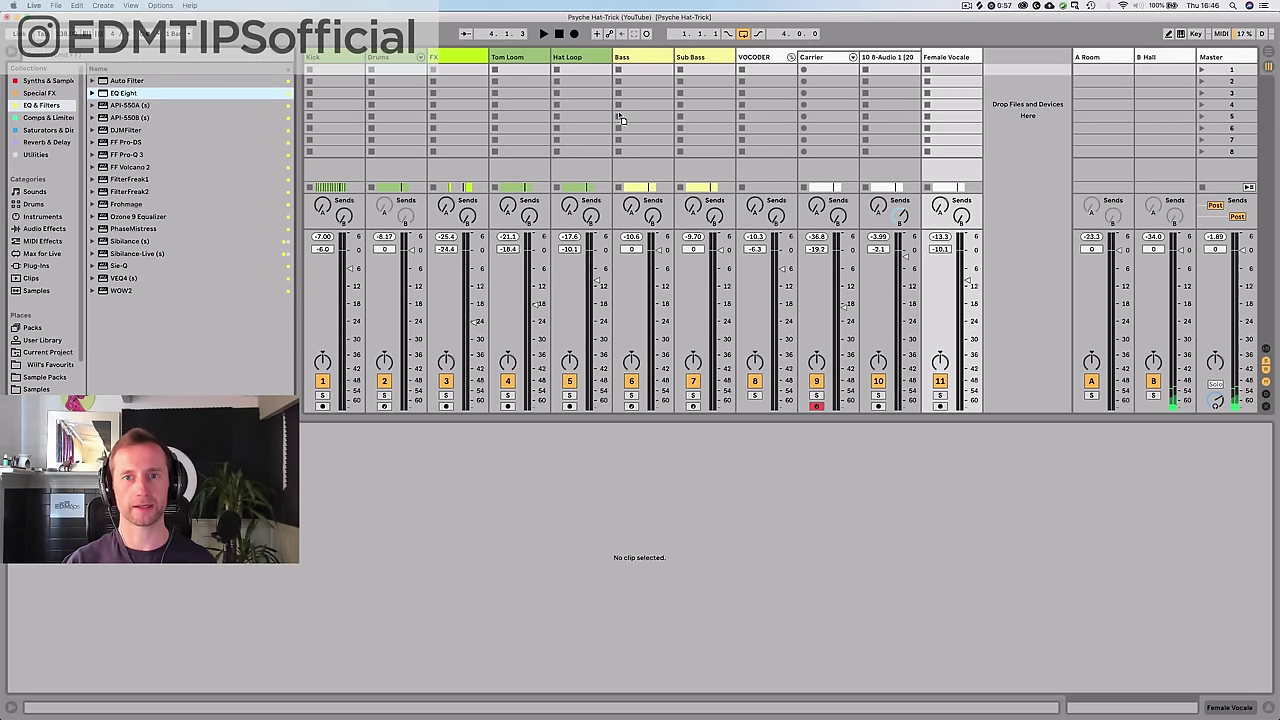
pyautogui.click(964, 59)
pyautogui.press('Return')
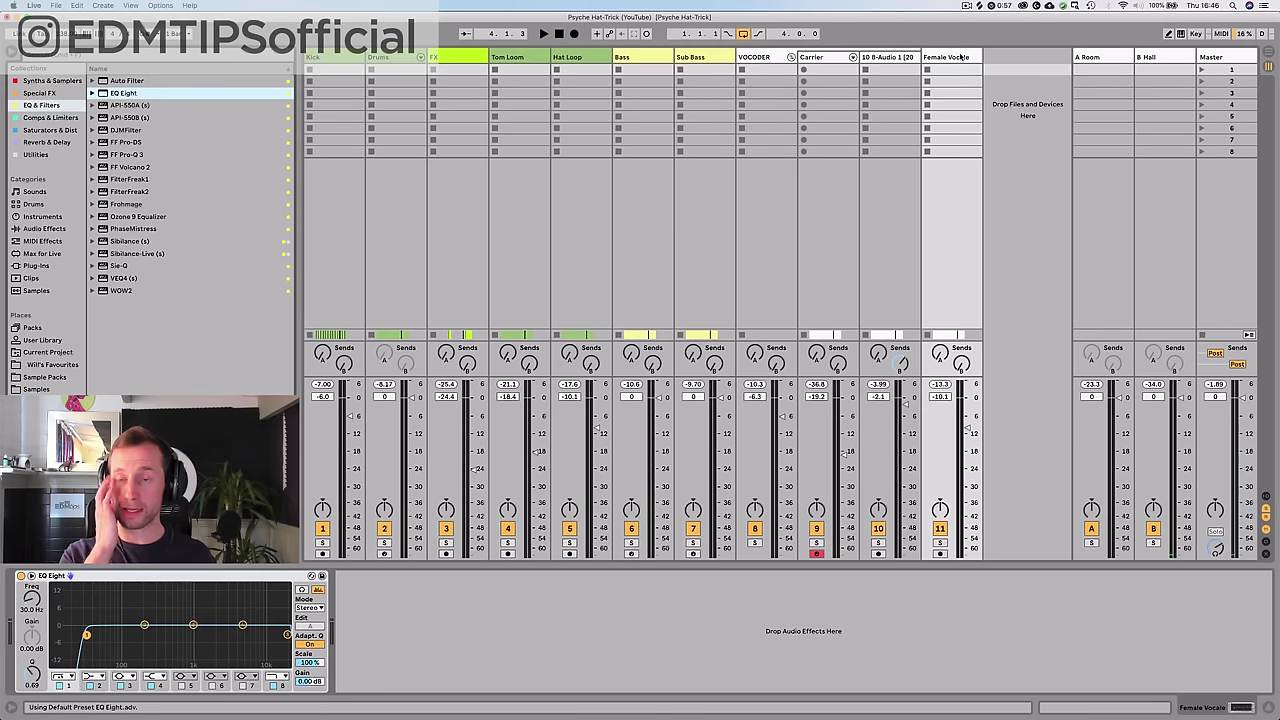
pyautogui.rightClick(960, 57)
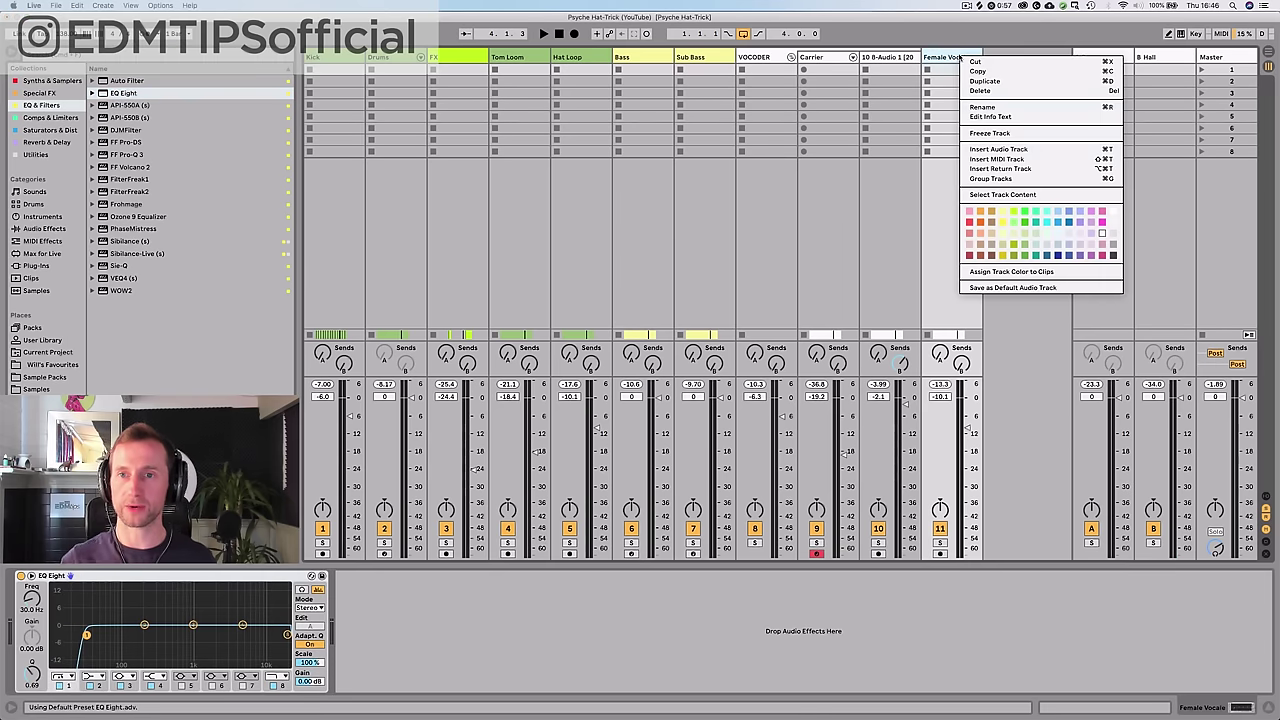
pyautogui.click(1093, 225)
# - Play the loop and raise the low-cut band of the Female Vocale EQ Eight to 102 Hz
pyautogui.press('space')
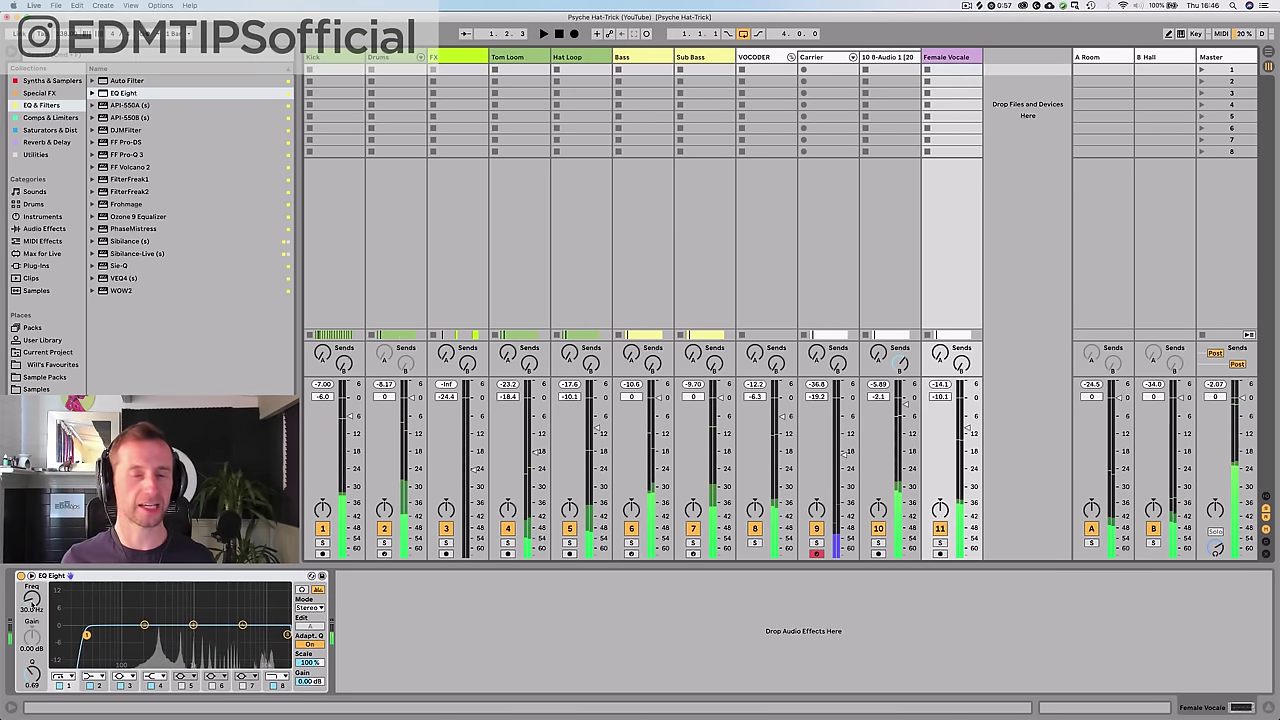
pyautogui.press('space')
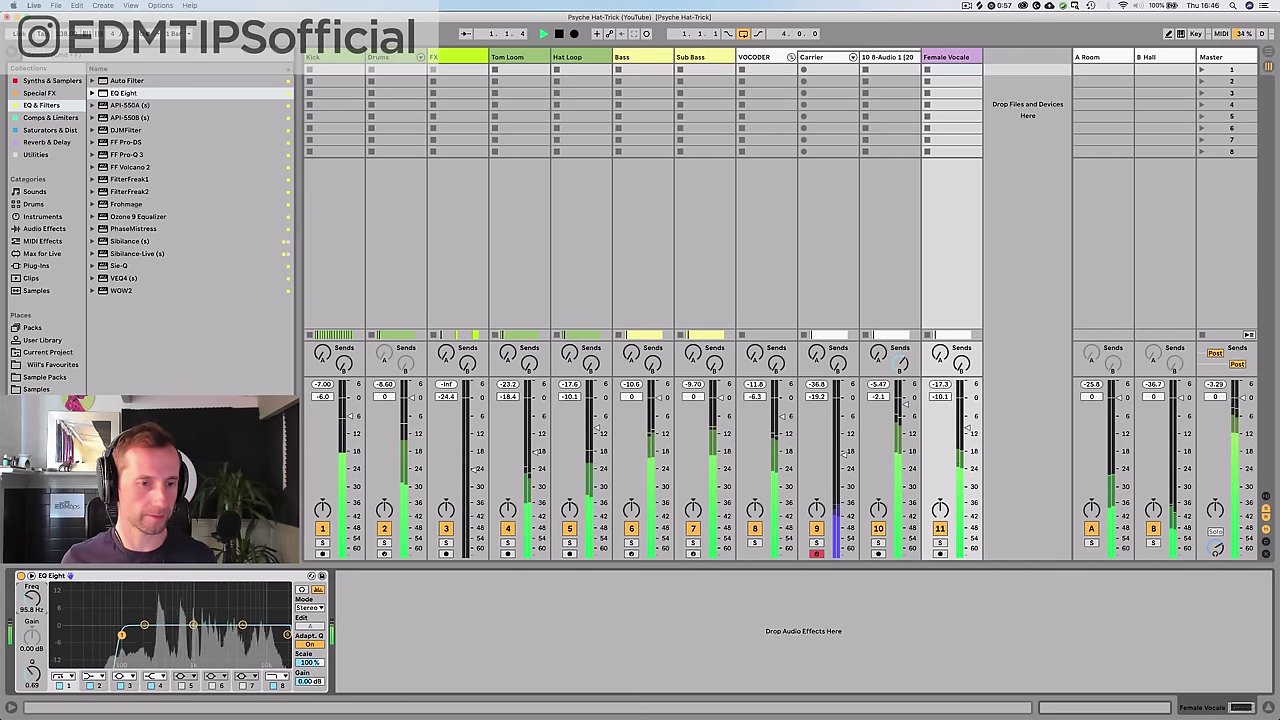
pyautogui.moveTo(144, 635); pyautogui.dragTo(124, 635)
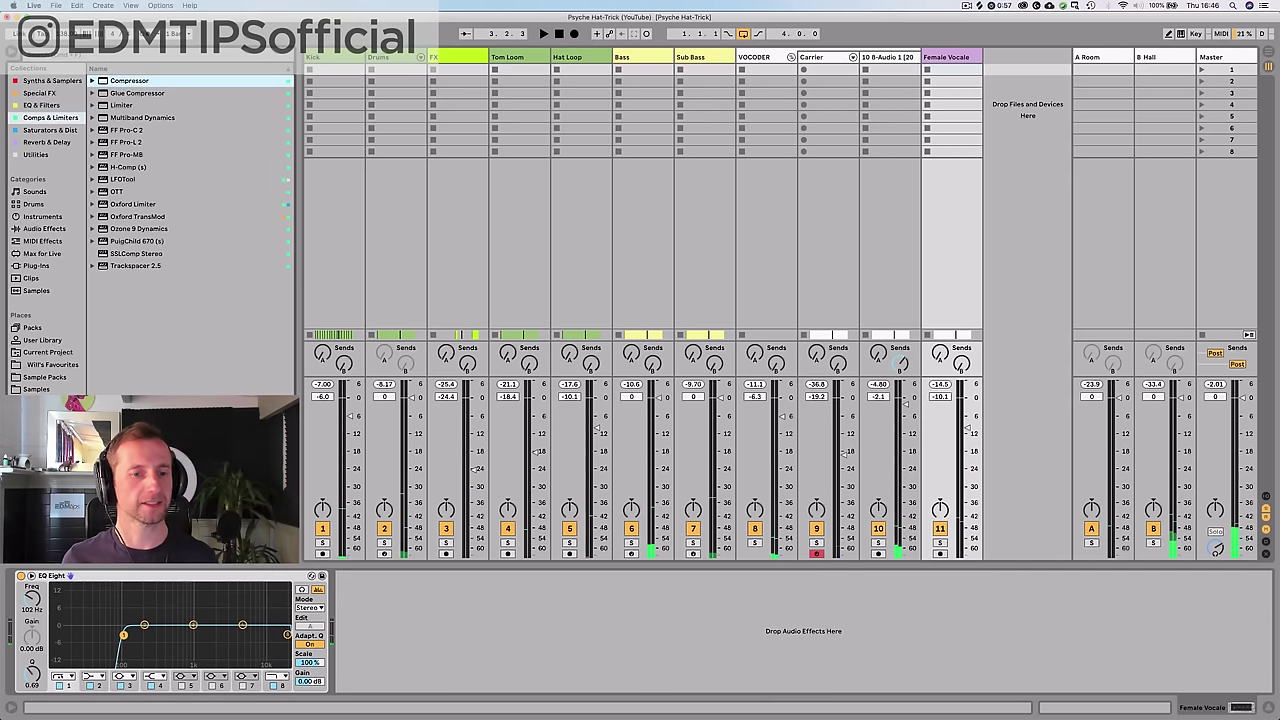
# - Add a Compressor after the Female Vocale EQ Eight and lower its threshold to -21.9 dB during playback
pyautogui.moveTo(304, 632); pyautogui.dragTo(350, 638)
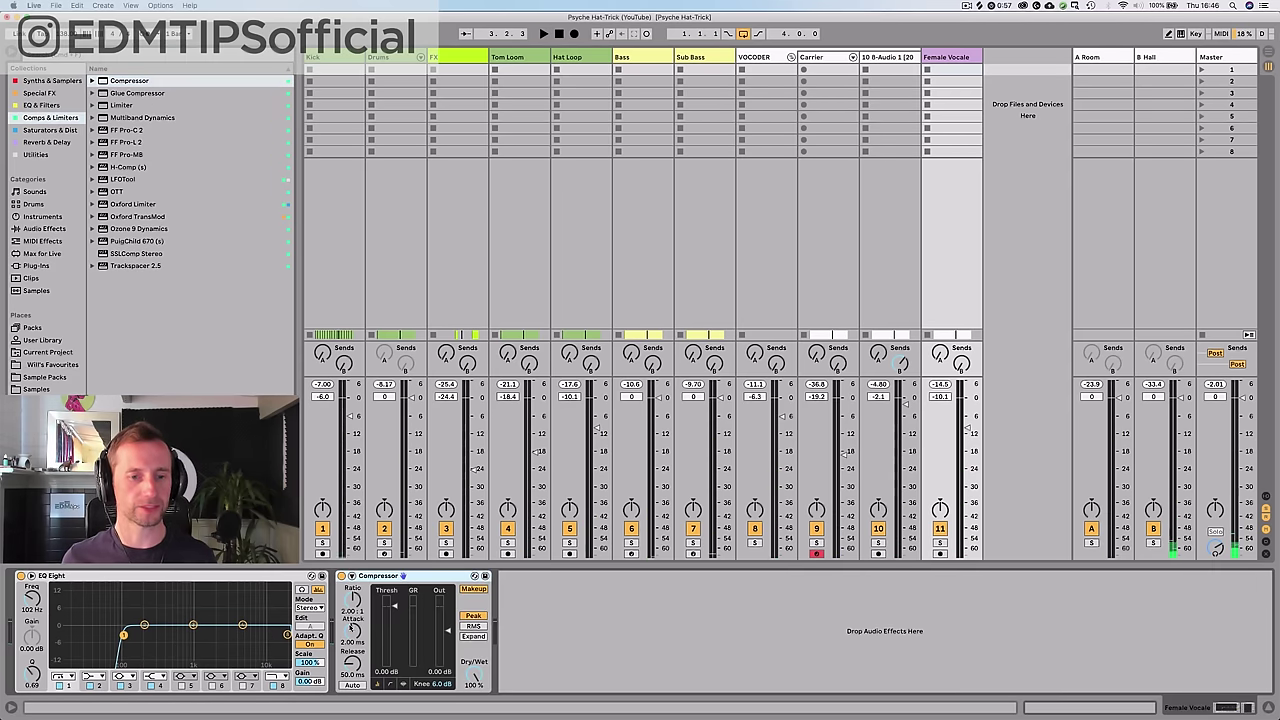
pyautogui.click(394, 606)
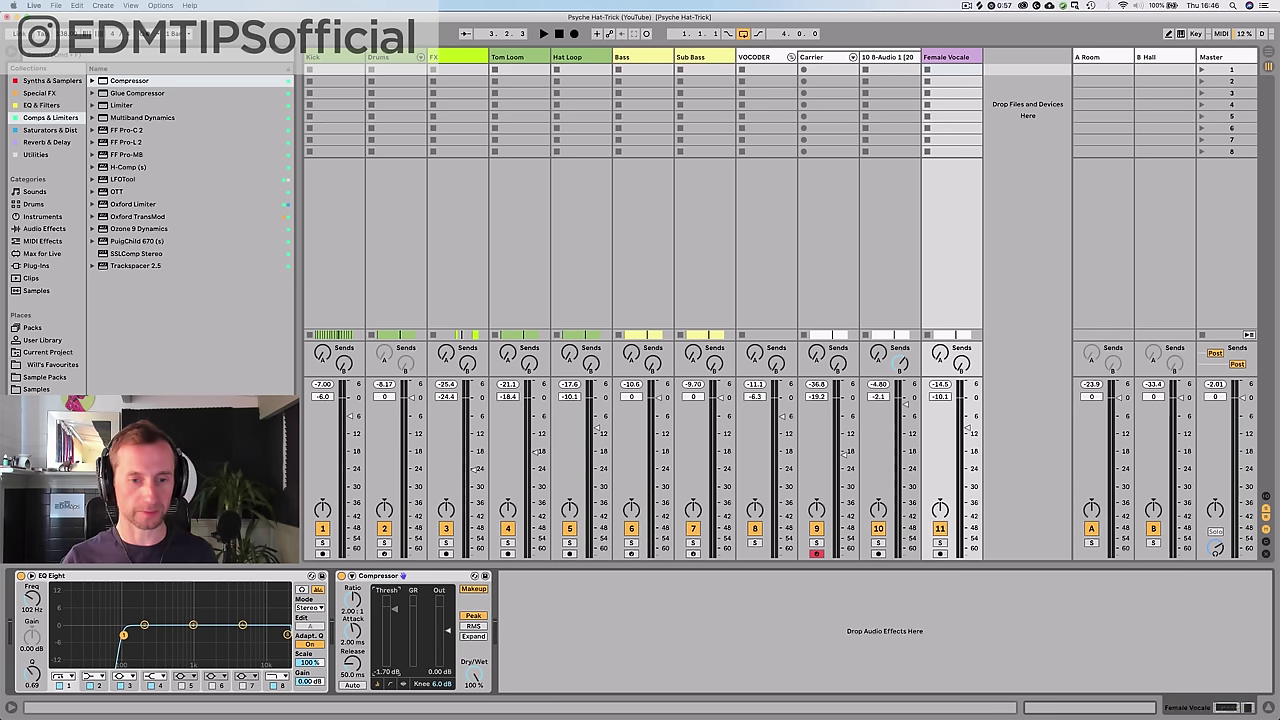
pyautogui.press('space')
pyautogui.moveTo(394, 621); pyautogui.dragTo(394, 633)
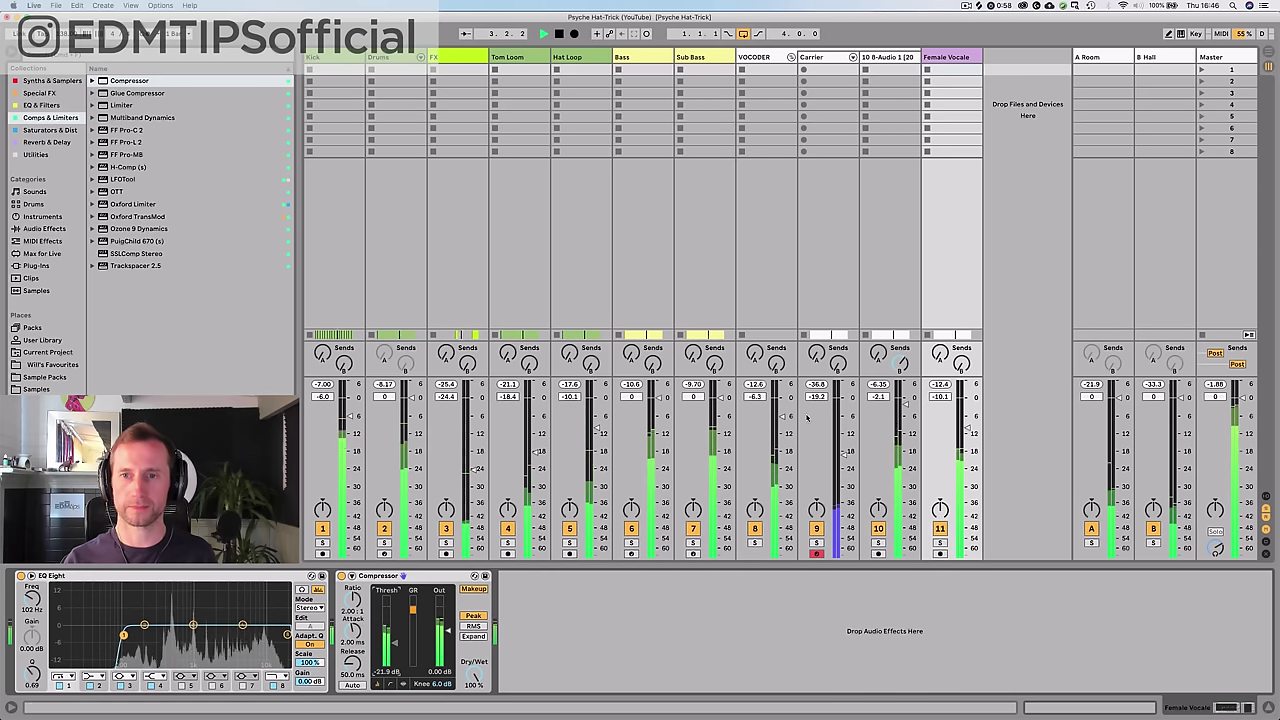
pyautogui.press('space')
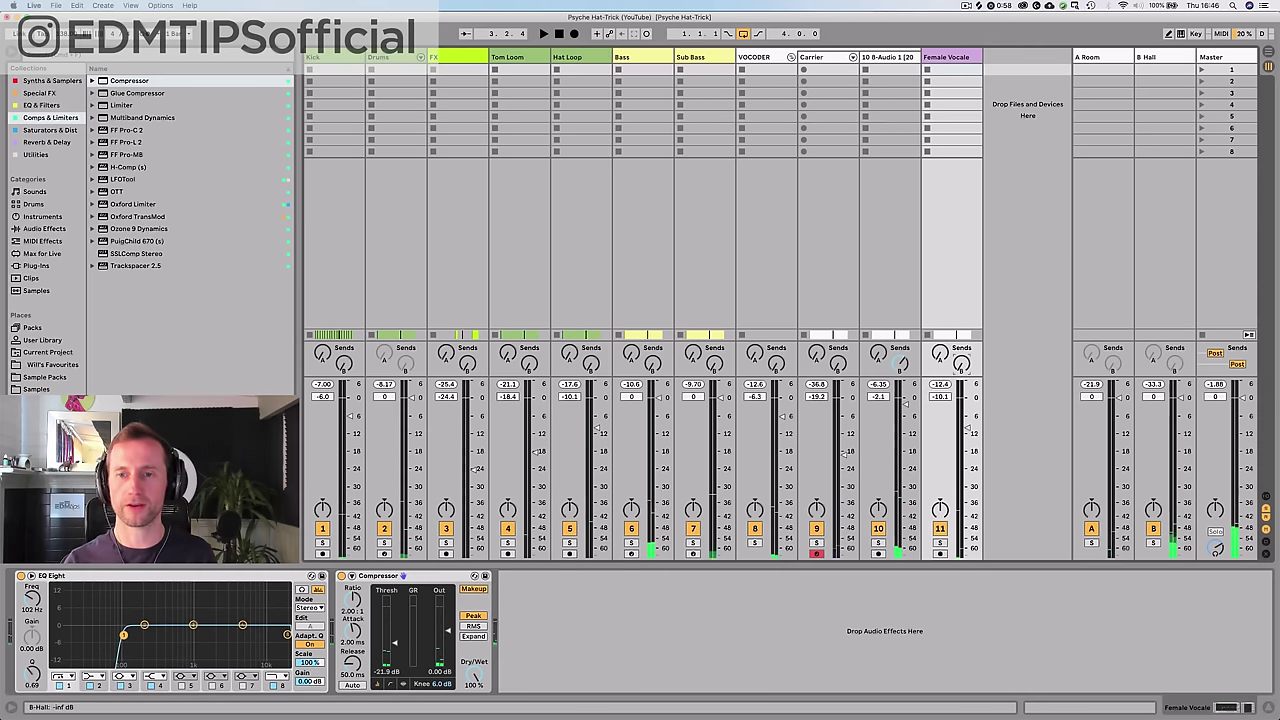
# - Turn the Female Vocale track's send B up to 0 dB and lower its volume to -13.6 dB during playback
pyautogui.press('space')
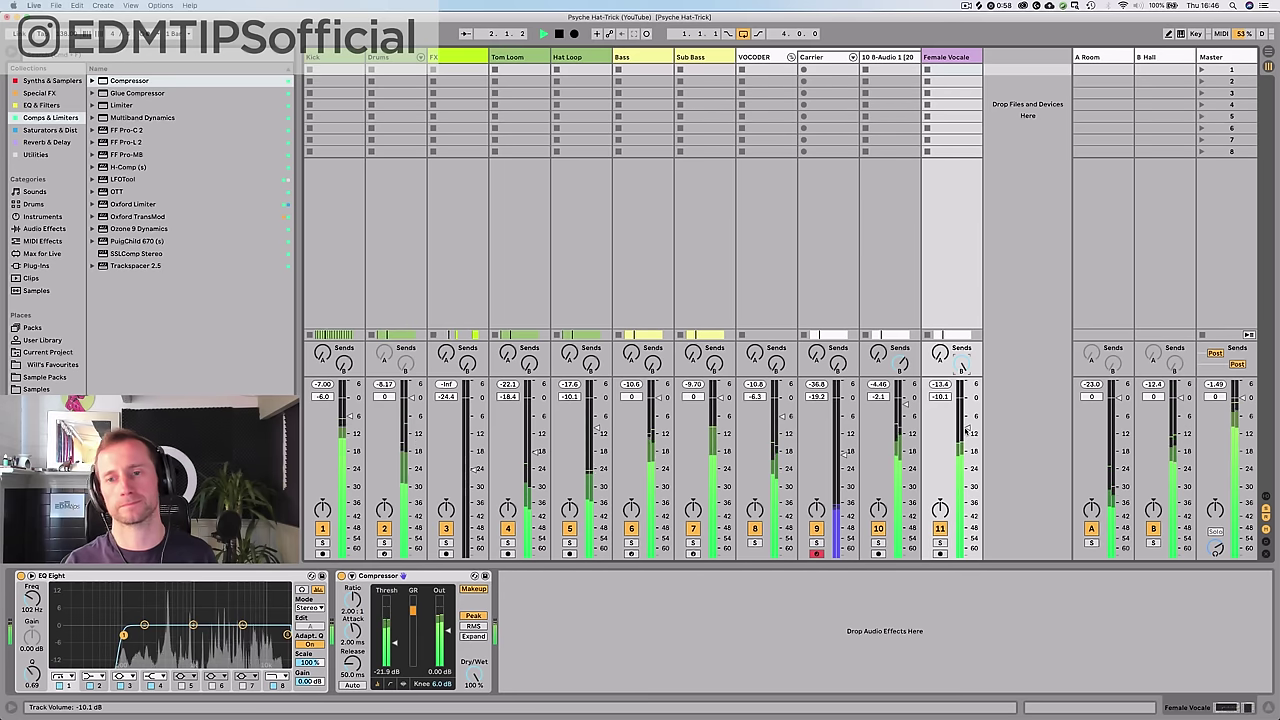
pyautogui.moveTo(966, 428); pyautogui.dragTo(967, 437)
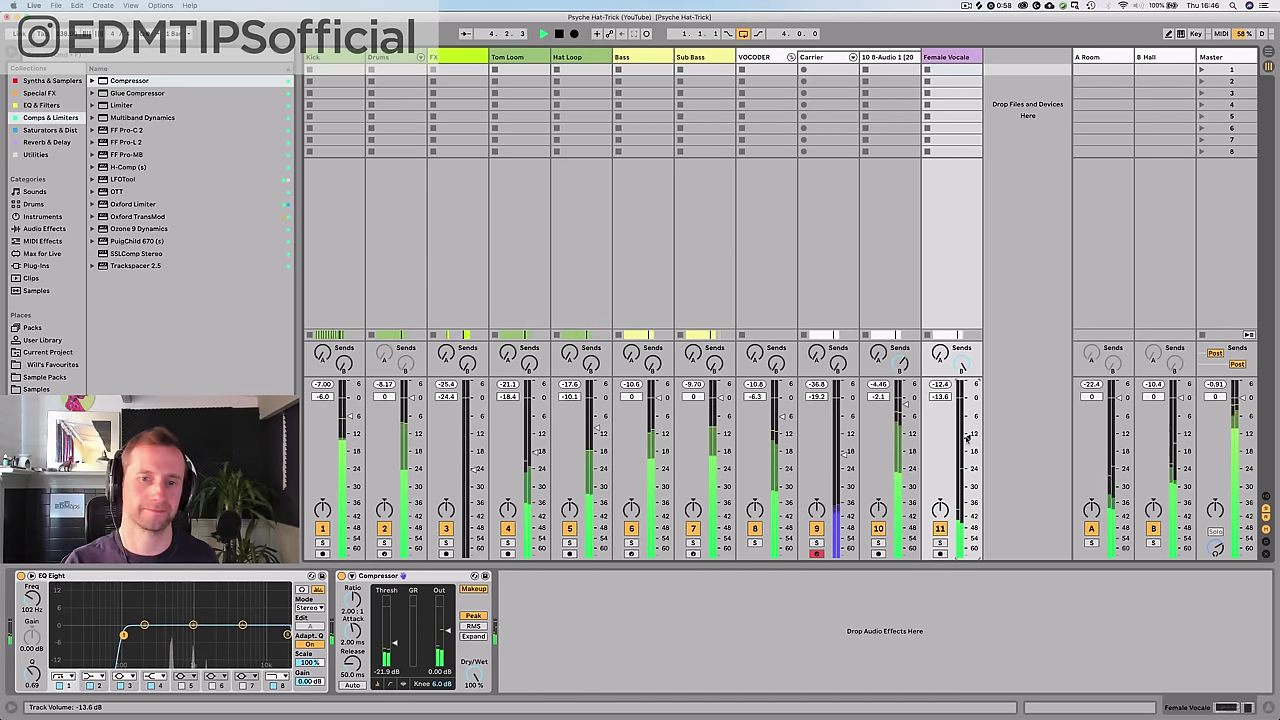
# - Fold the VOCODER group in the arrangement and extend the loop range to 12 bars
pyautogui.press('Tab')
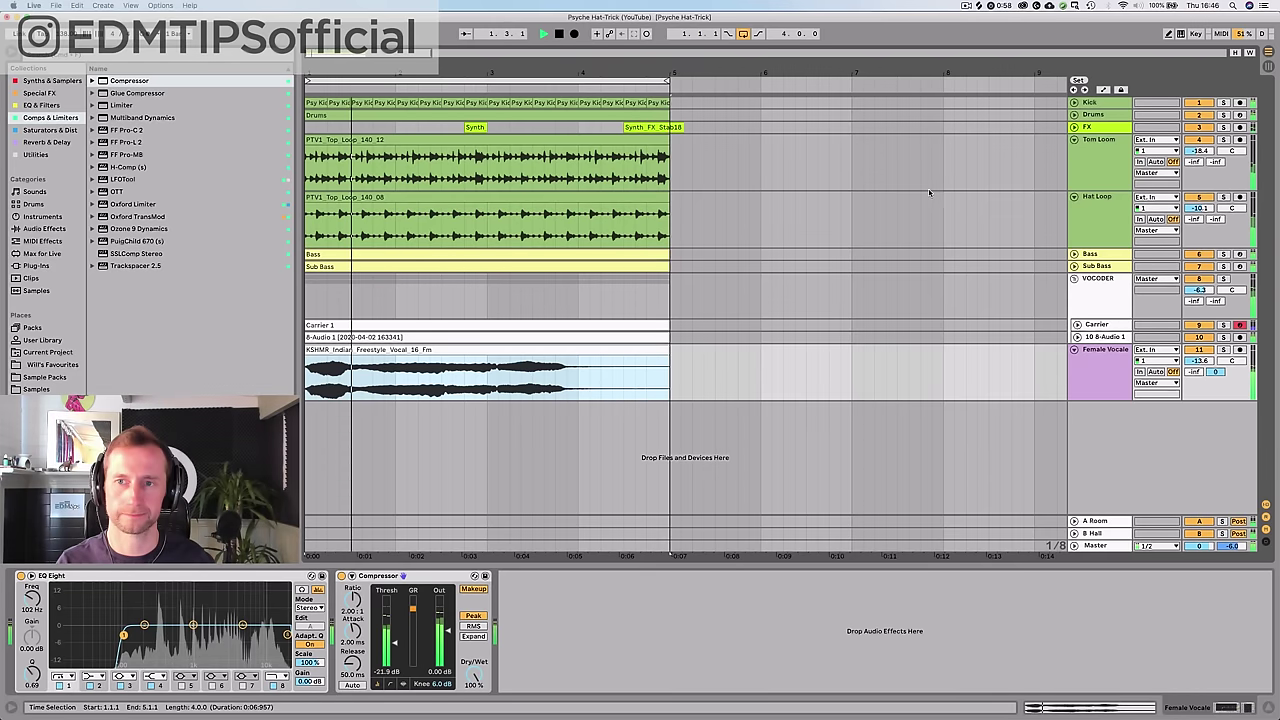
pyautogui.click(1074, 278)
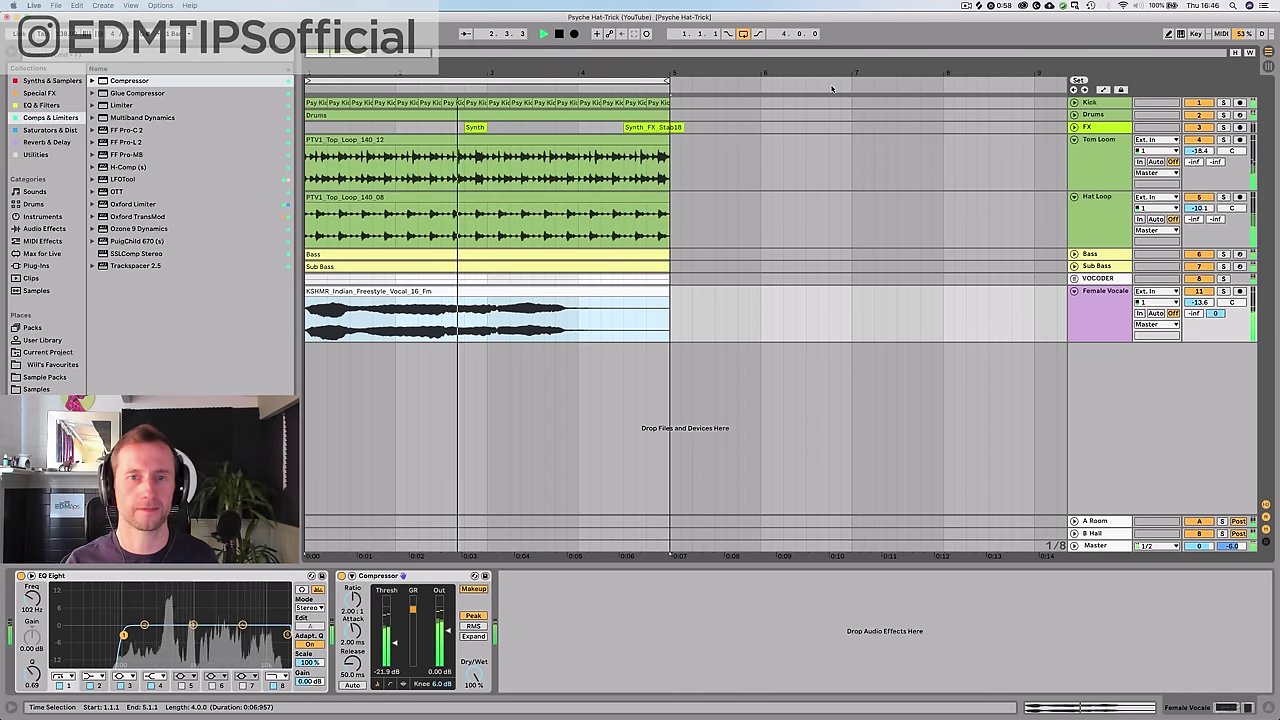
pyautogui.moveTo(757, 62); pyautogui.dragTo(757, 28)
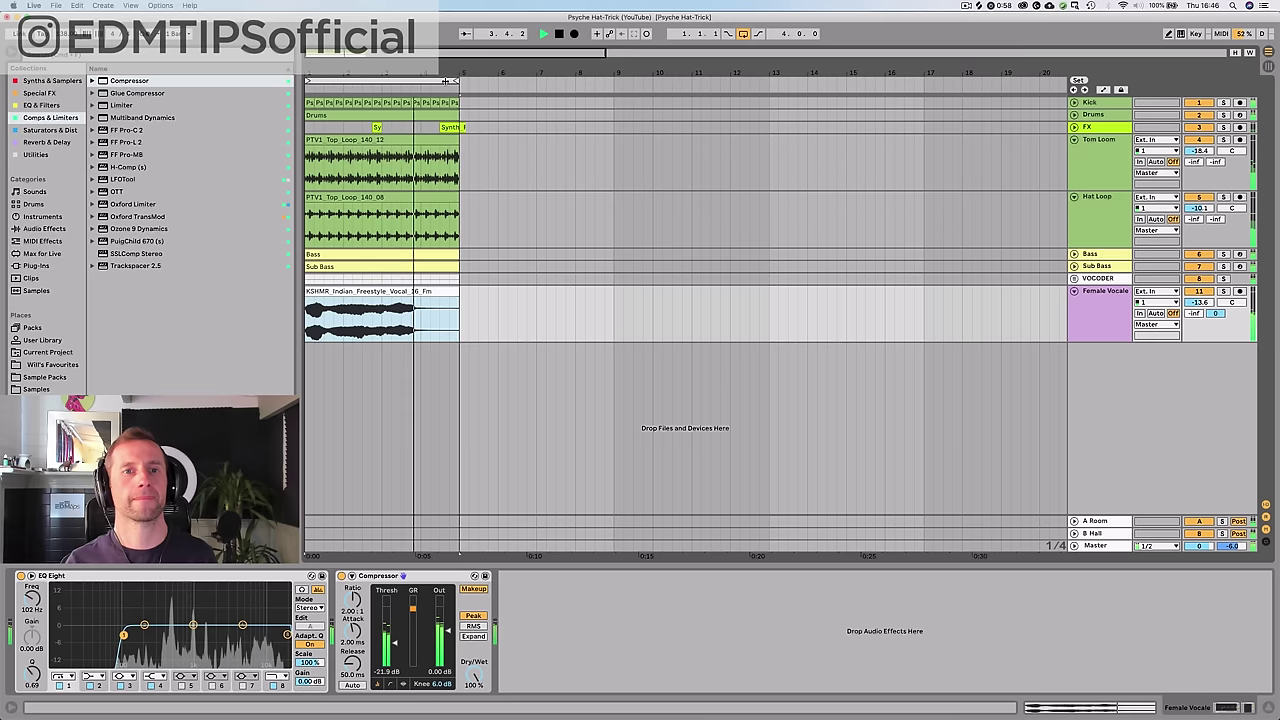
pyautogui.press('space')
pyautogui.moveTo(457, 80); pyautogui.dragTo(790, 90)
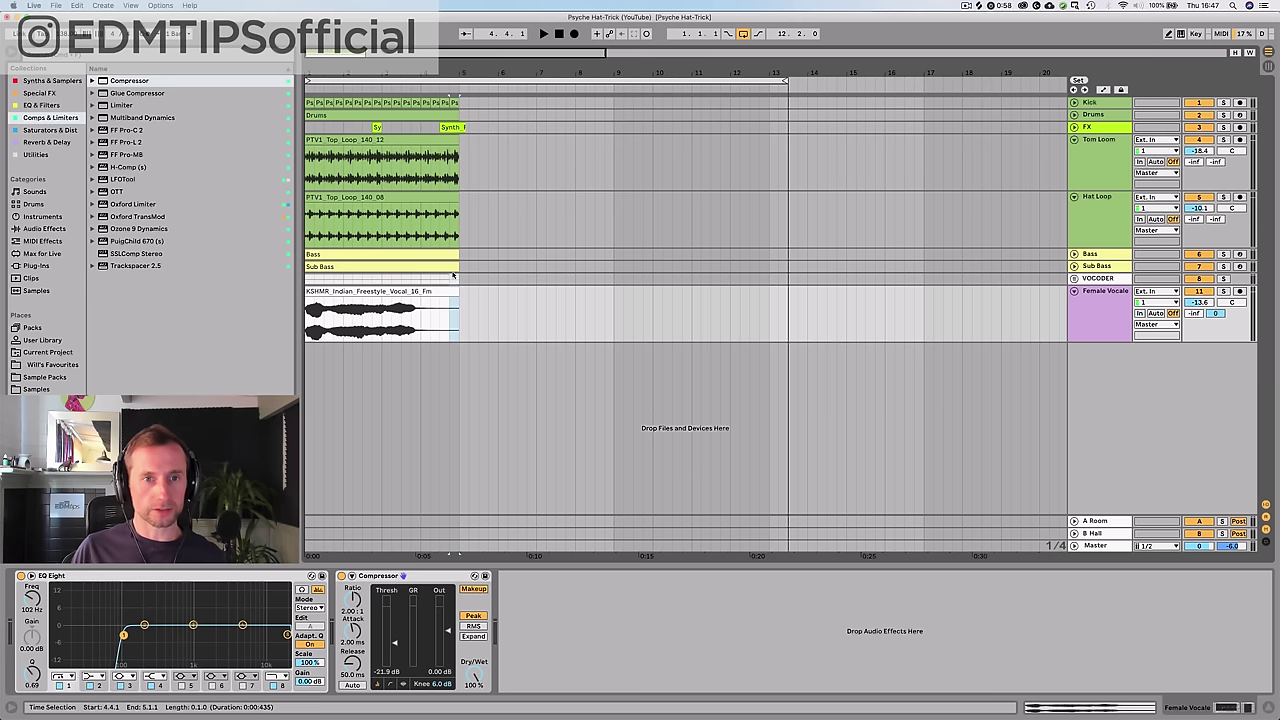
# - Move all of the loop's clips to start at bar 7 and insert an audio track between Drums and FX
pyautogui.moveTo(466, 331); pyautogui.dragTo(559, 118)
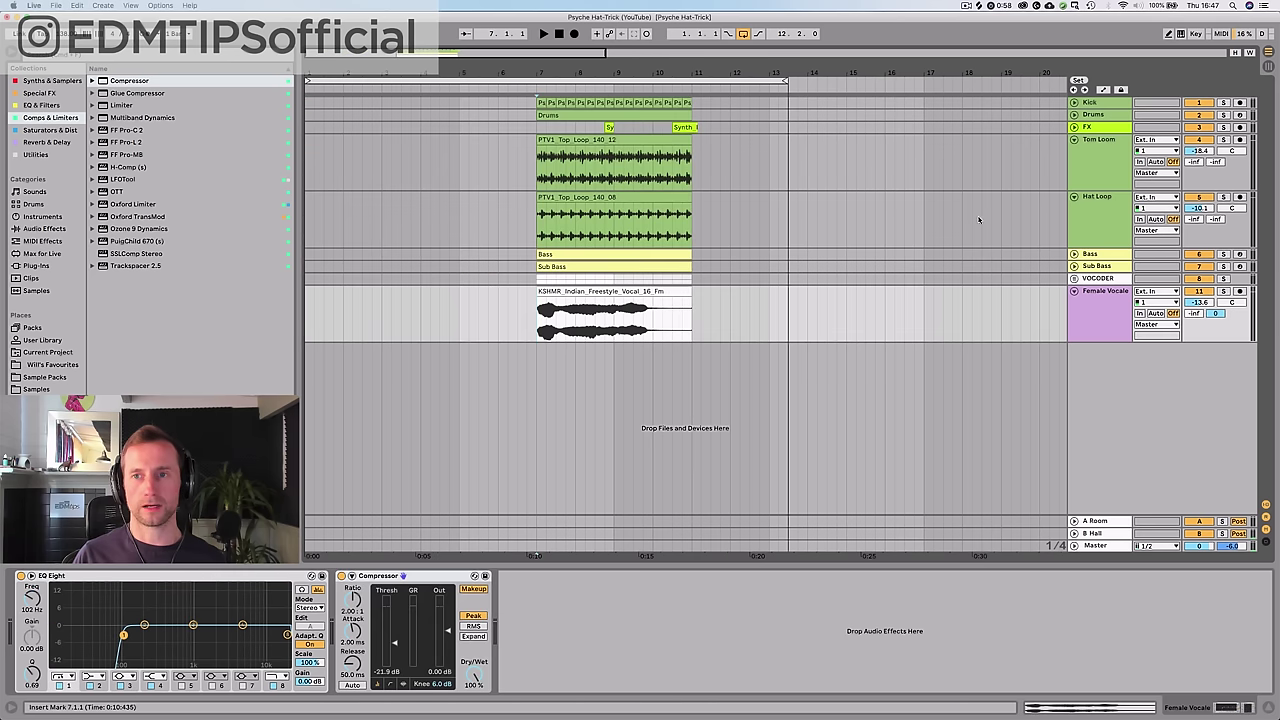
pyautogui.click(1099, 116)
pyautogui.press('super+t')
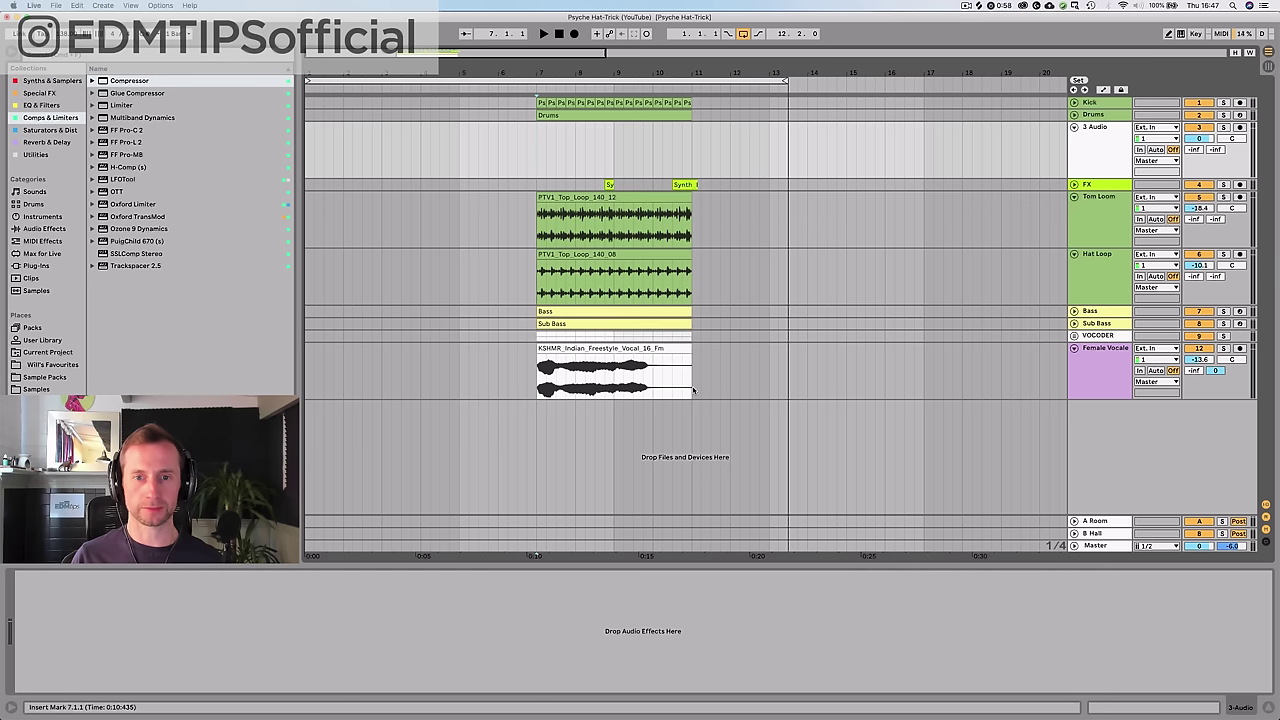
# - Copy the four-bar section at bar 7 across all tracks and paste it at bar 1
pyautogui.moveTo(692, 87); pyautogui.dragTo(531, 87)
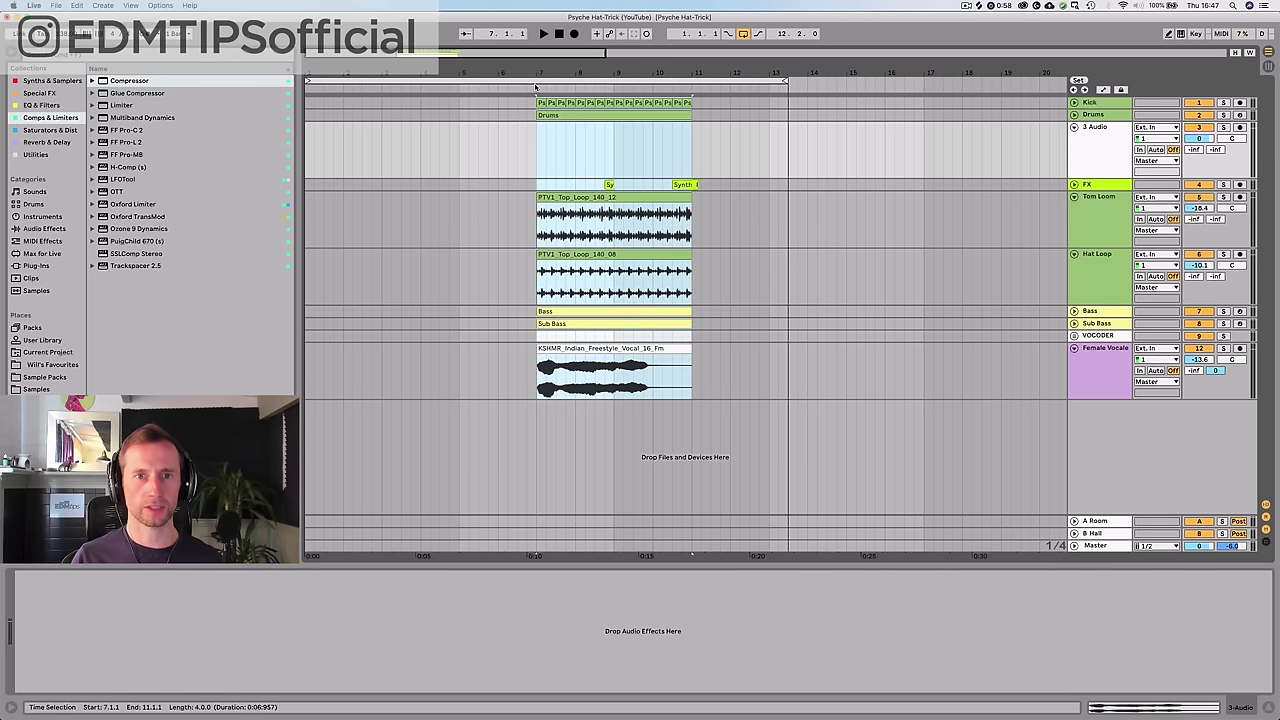
pyautogui.press('super+c')
pyautogui.click(307, 104)
pyautogui.press('super+v')
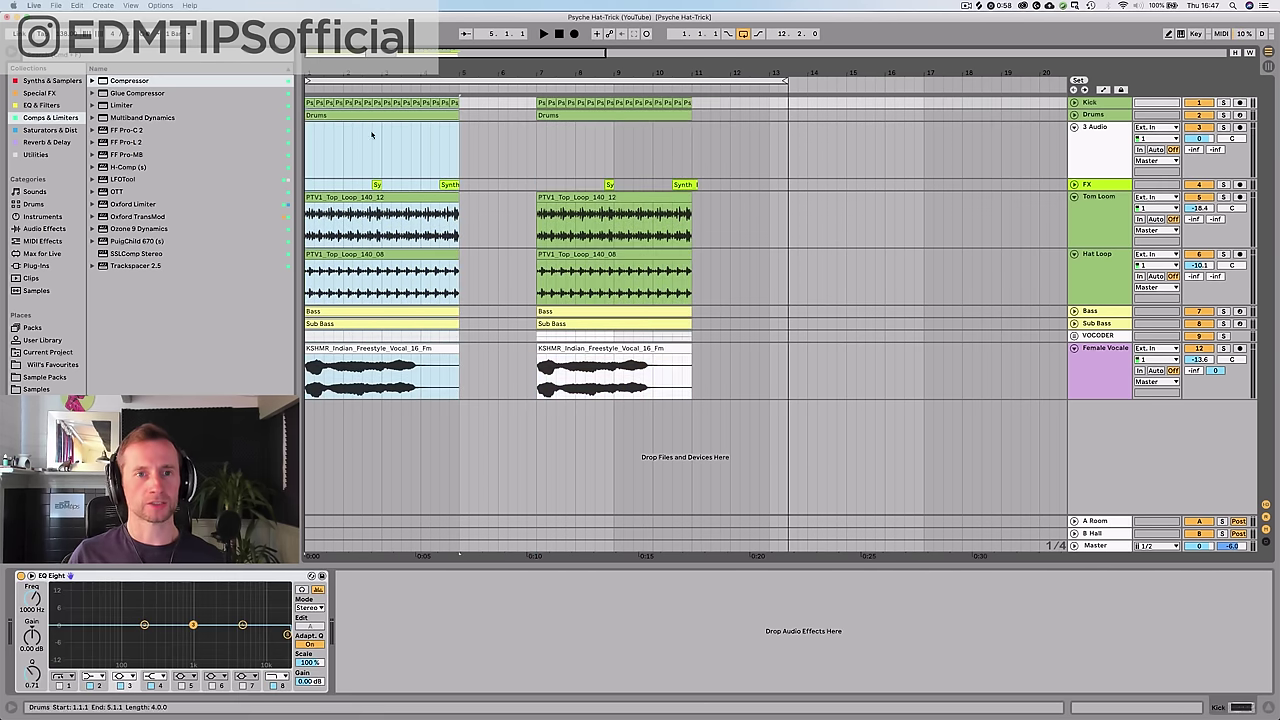
pyautogui.click(478, 184)
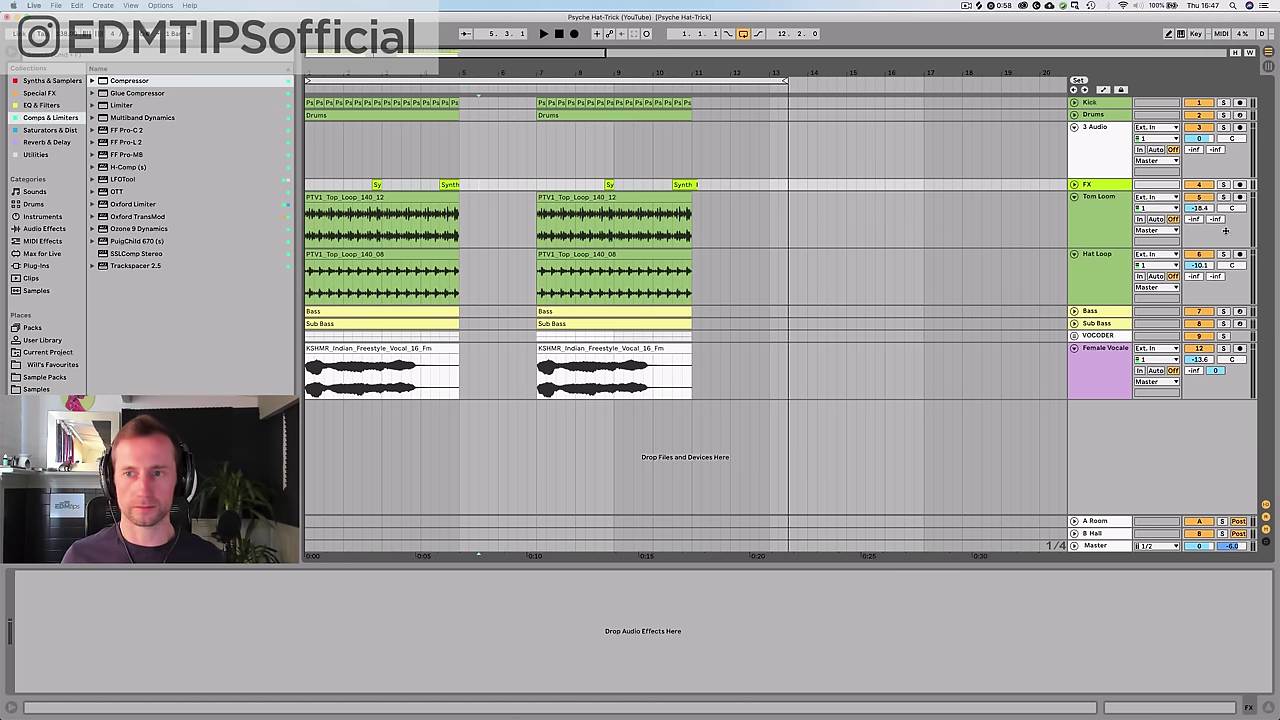
# - Delete the Hat Loop, Female Vocale and VOCODER clips from the copy at bar 1 and play it
pyautogui.click(369, 257)
pyautogui.press('Delete')
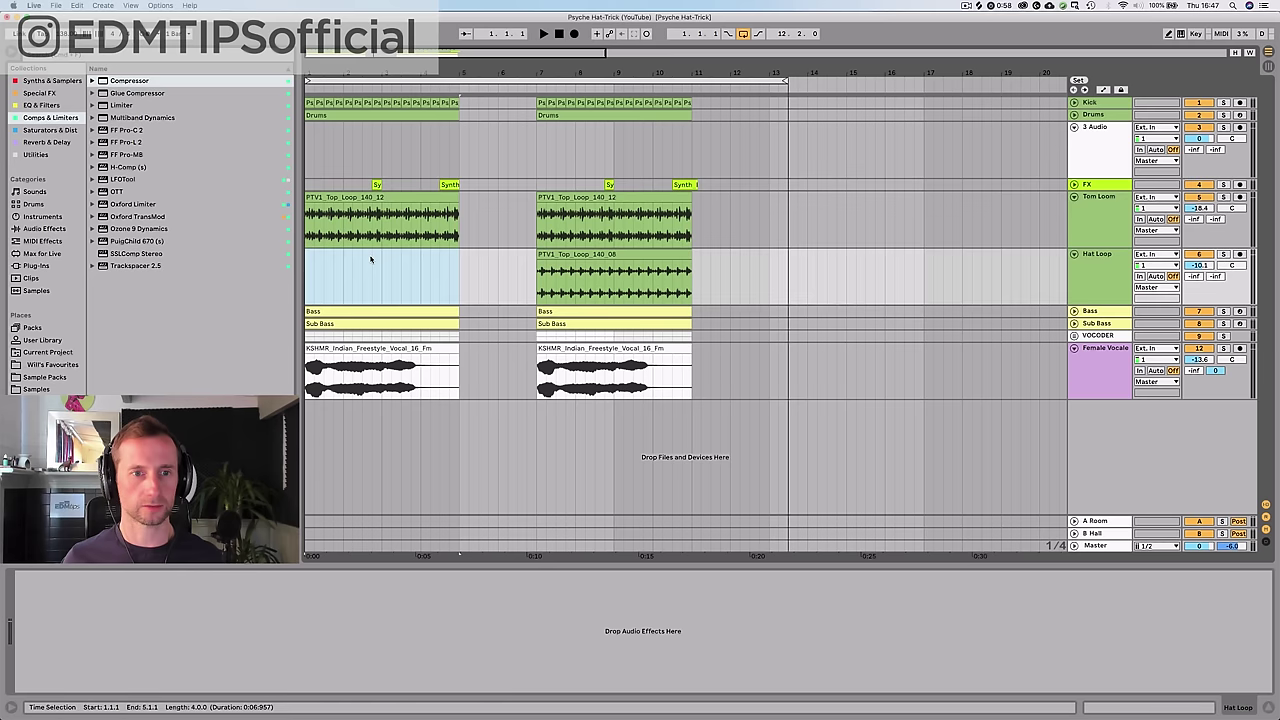
pyautogui.click(320, 350)
pyautogui.press('Delete')
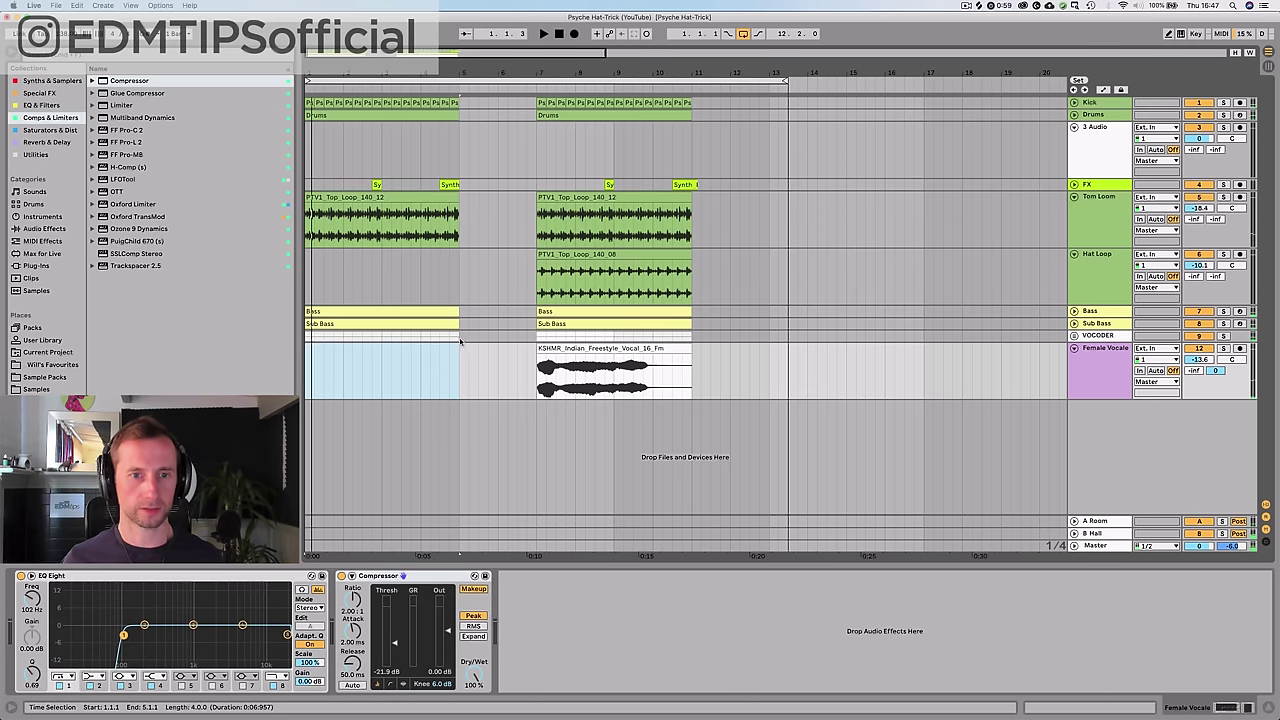
pyautogui.press('Up')
pyautogui.press('space')
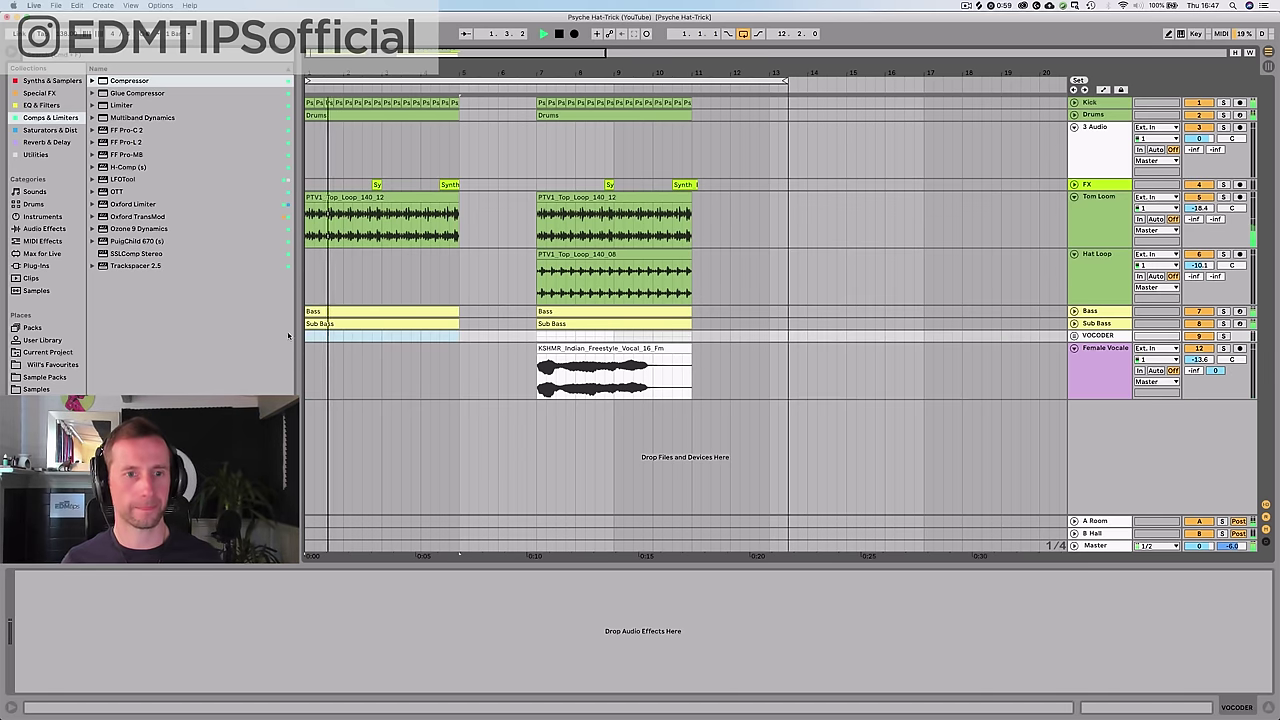
# - Insert ten bars of silence at bar 5 in two-bar blocks, and duplicate the stripped-down first four bars to bar 5
pyautogui.click(459, 273)
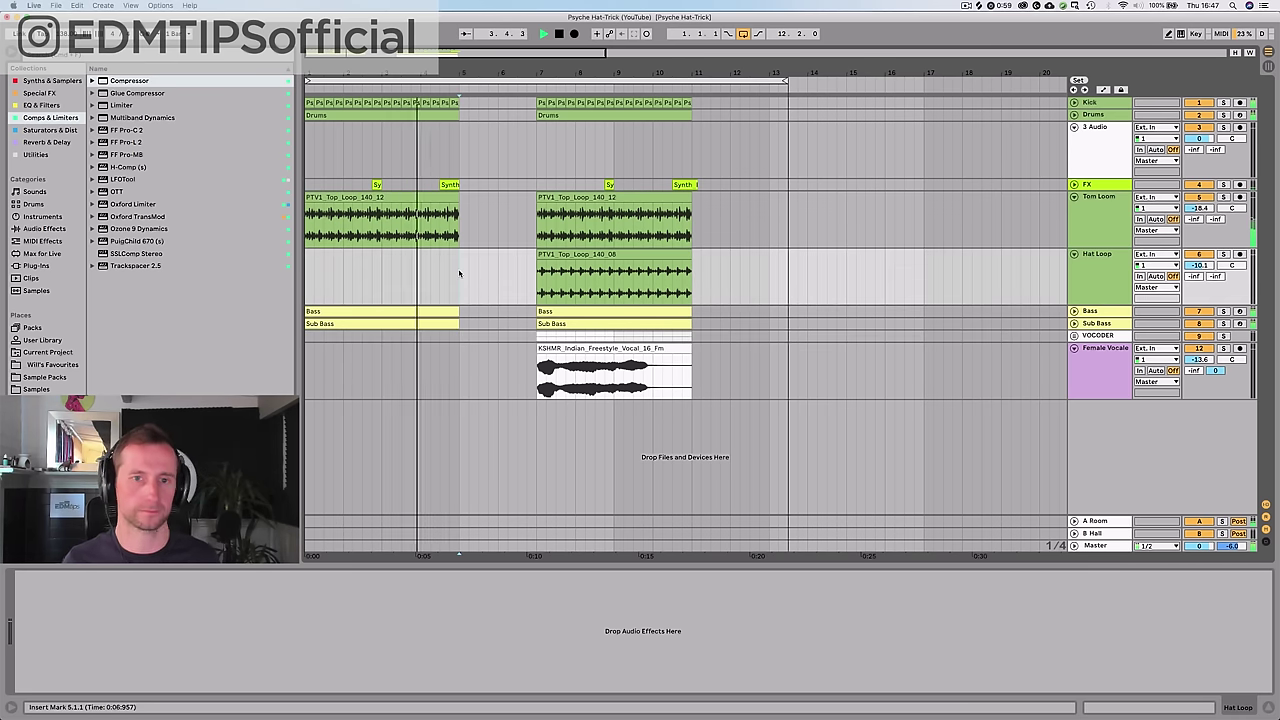
pyautogui.press('space')
pyautogui.moveTo(531, 281)
pyautogui.mouseDown()
pyautogui.moveTo(474, 277)
pyautogui.moveTo(525, 281)
pyautogui.mouseUp()
pyautogui.press('super+i')
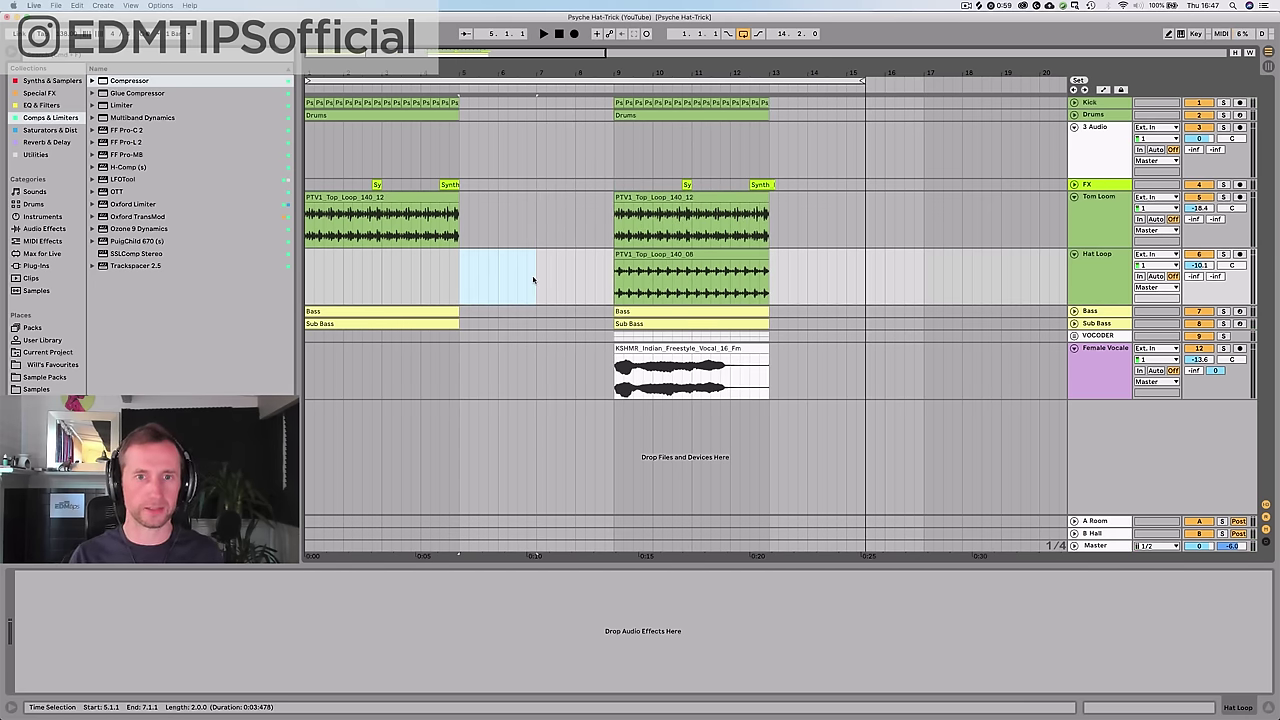
pyautogui.press('super+i')
pyautogui.press('super+i')
pyautogui.press('super+i')
pyautogui.press('super+i')
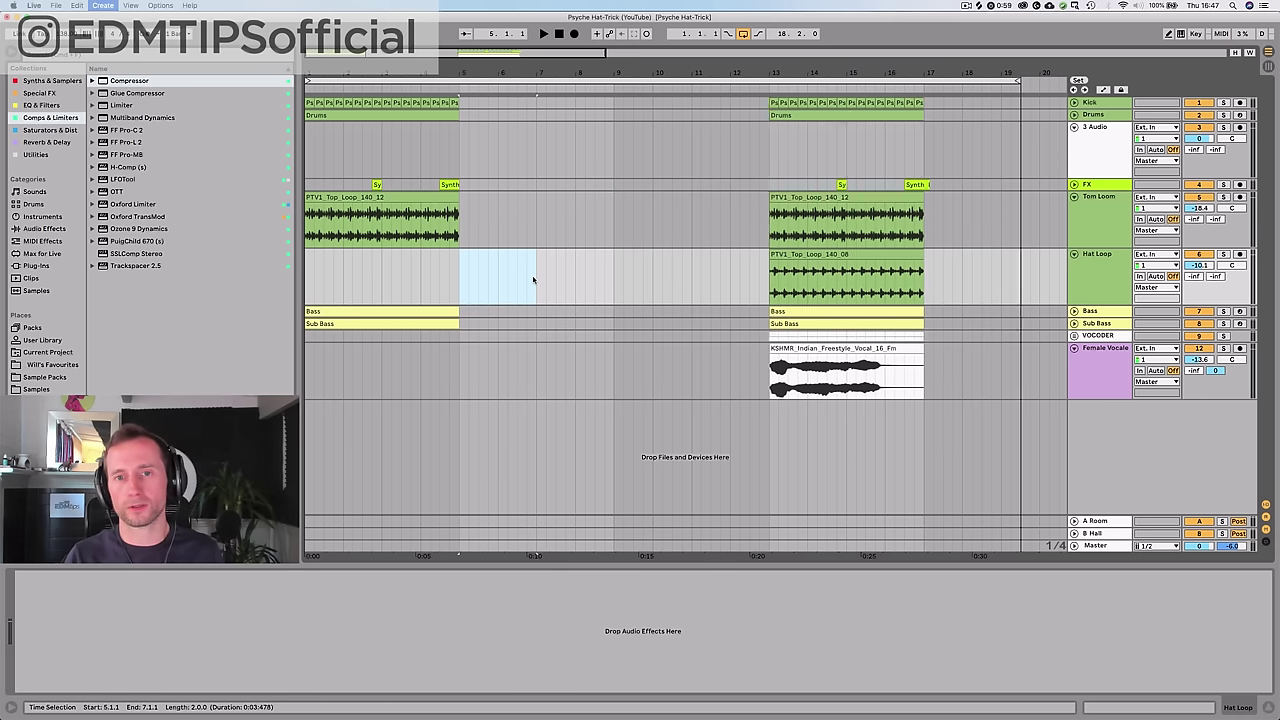
pyautogui.moveTo(456, 356); pyautogui.dragTo(297, 90)
pyautogui.press('super+d')
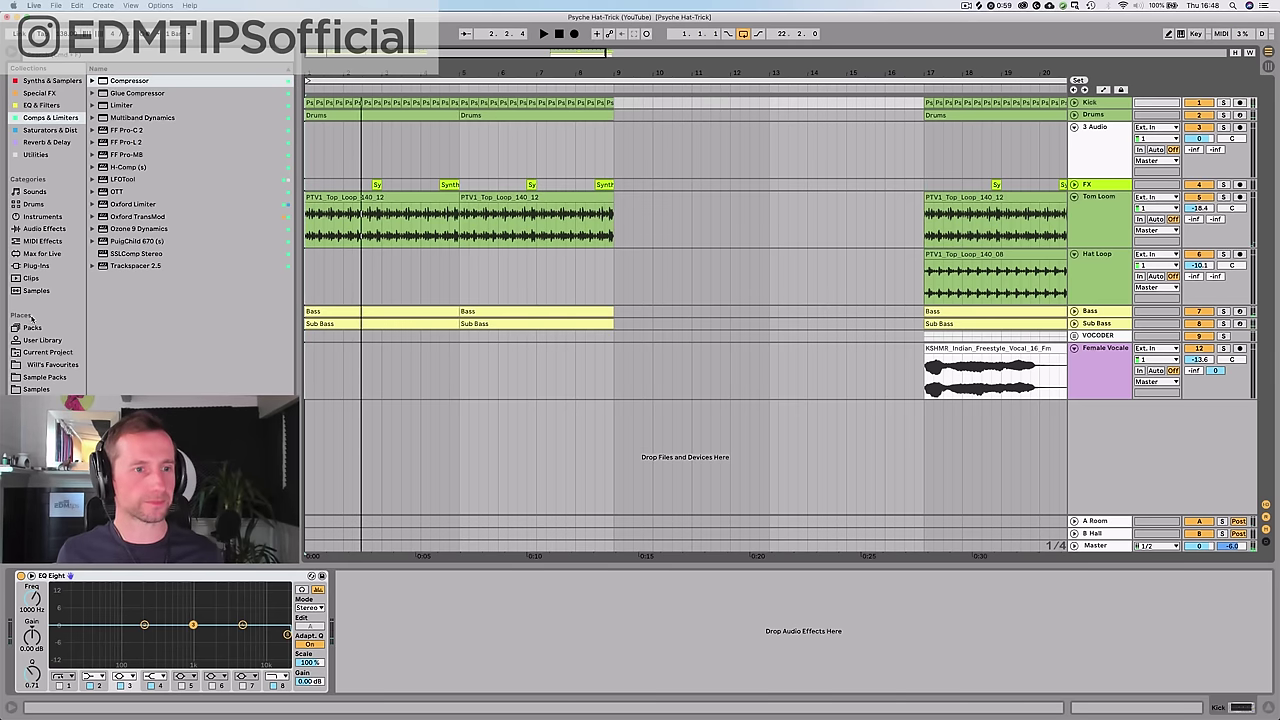
# - Open the Booms, Hits & Crashes folder inside Drum Hits in the Samples place
pyautogui.click(36, 388)
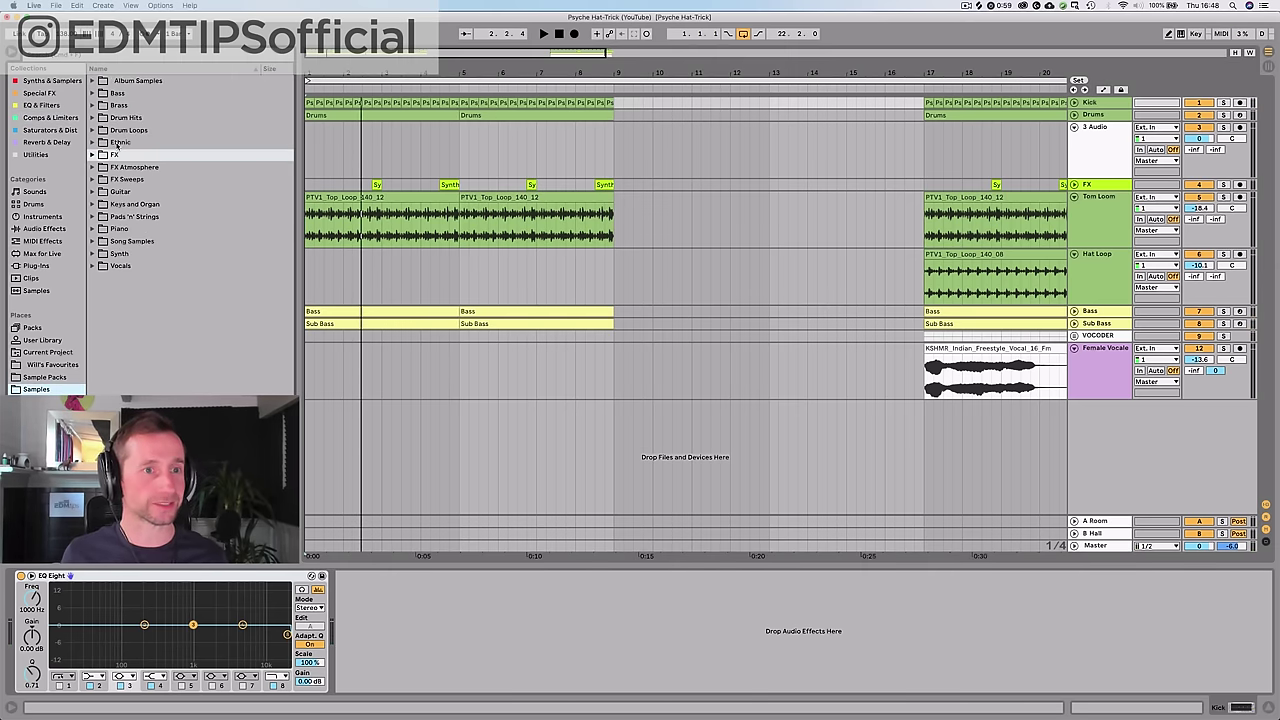
pyautogui.press('Down')
pyautogui.press('Up')
pyautogui.press('Up')
pyautogui.press('Up')
pyautogui.press('Up')
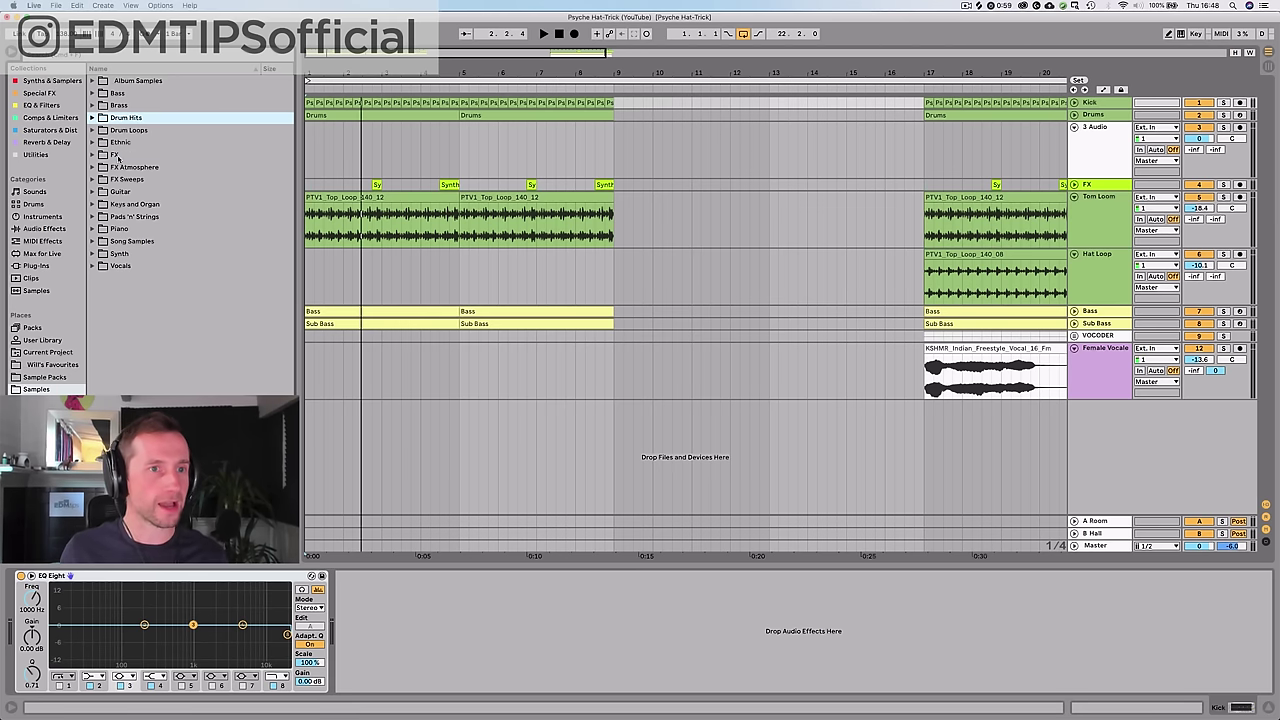
pyautogui.press('Right')
pyautogui.press('Down')
pyautogui.press('Right')
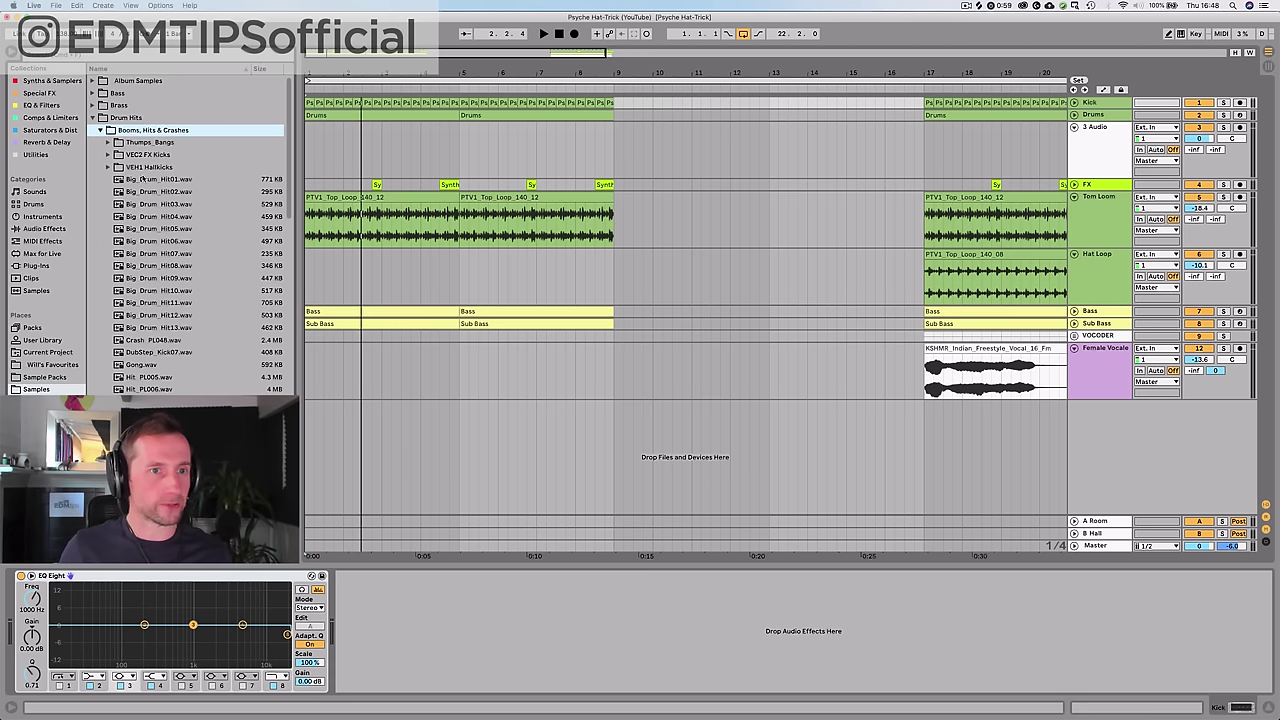
# - Audition the Big_Drum_Hit samples up to Big_Drum_Hit07.wav
pyautogui.click(143, 181)
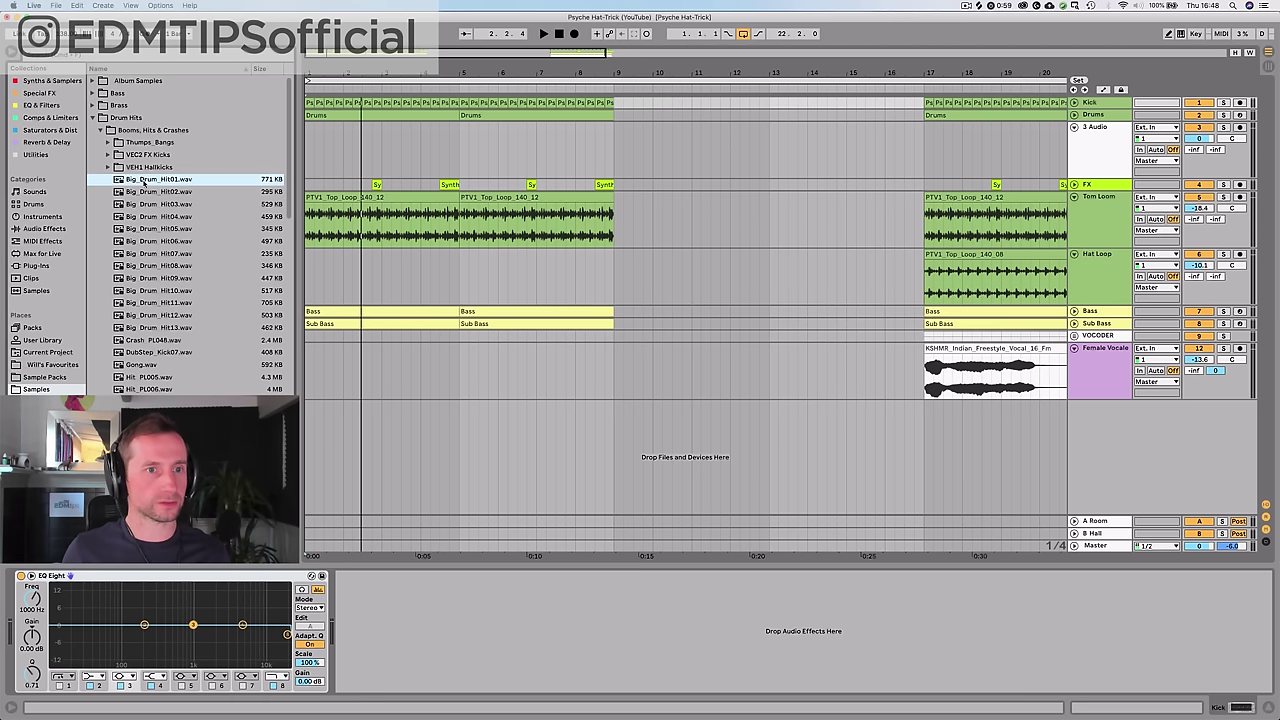
pyautogui.click(148, 204)
pyautogui.press('Down')
pyautogui.press('Down')
pyautogui.press('Down')
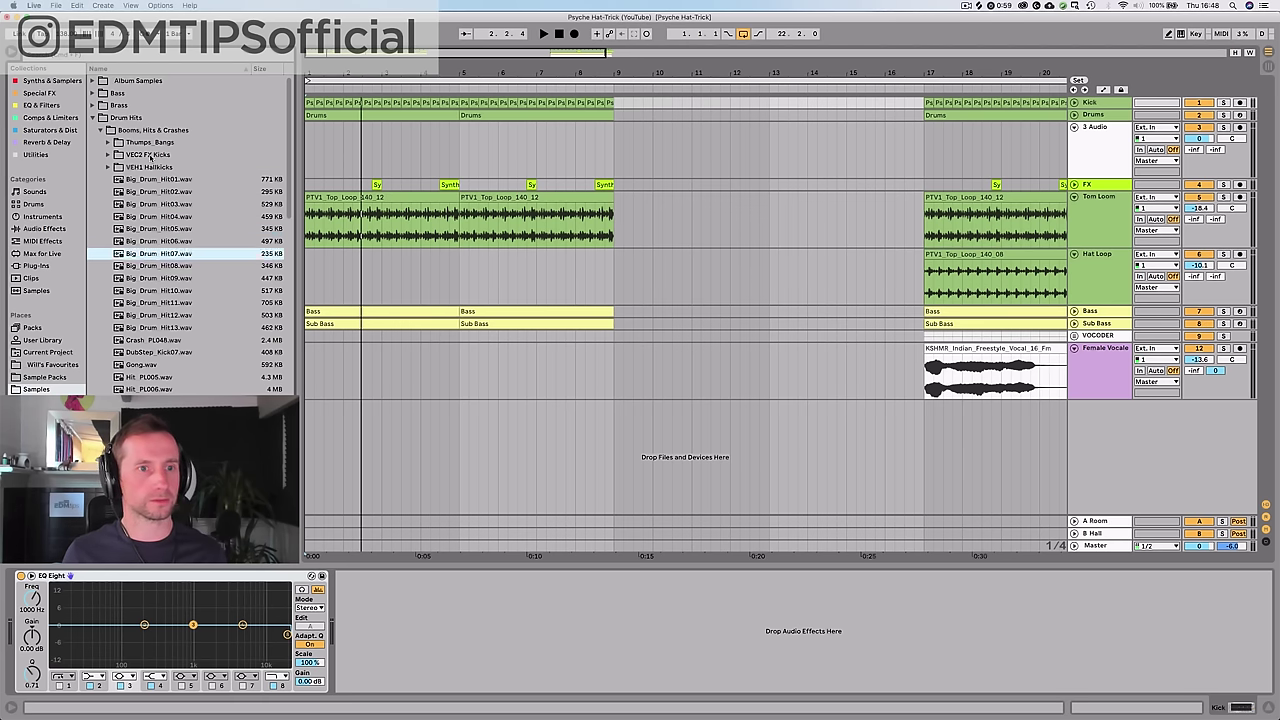
# - Open the VEC2 FX Kicks folder and audition its samples up to VEC2 Bassdrums FX 04.wav
pyautogui.click(150, 155)
pyautogui.press('Right')
pyautogui.press('Down')
pyautogui.press('Down')
pyautogui.press('Down')
pyautogui.press('Down')
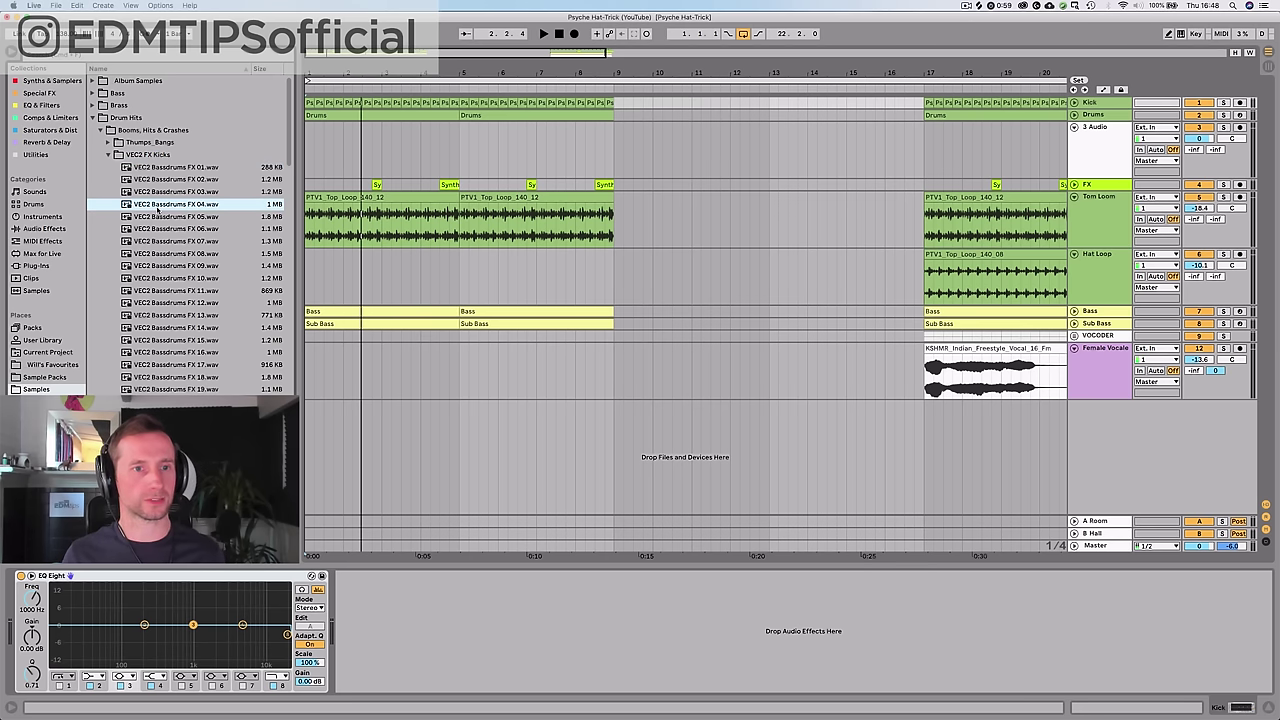
# - Place VEC2 Bassdrums FX 04.wav on track 3 at bar 1, with the track volume at -22.1 dB and the B Hall send at 0
pyautogui.moveTo(157, 209); pyautogui.dragTo(309, 159)
pyautogui.press('space')
pyautogui.moveTo(1199, 138); pyautogui.dragTo(1212, 100)
pyautogui.press('space')
pyautogui.press('space')
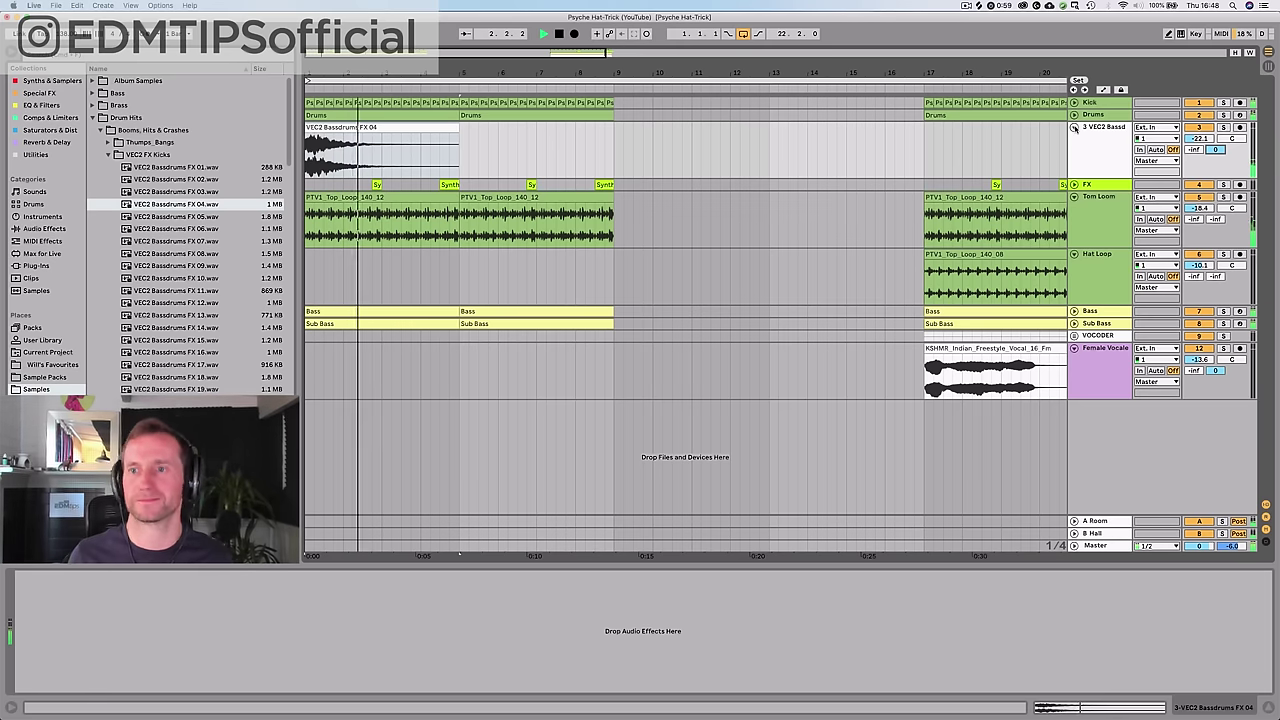
pyautogui.press('space')
# - Add an audio track below Female Vocale and place UMRU_brass_big_C.wav from Splice on it at bar 1
pyautogui.click(1105, 370)
pyautogui.press('super+t')
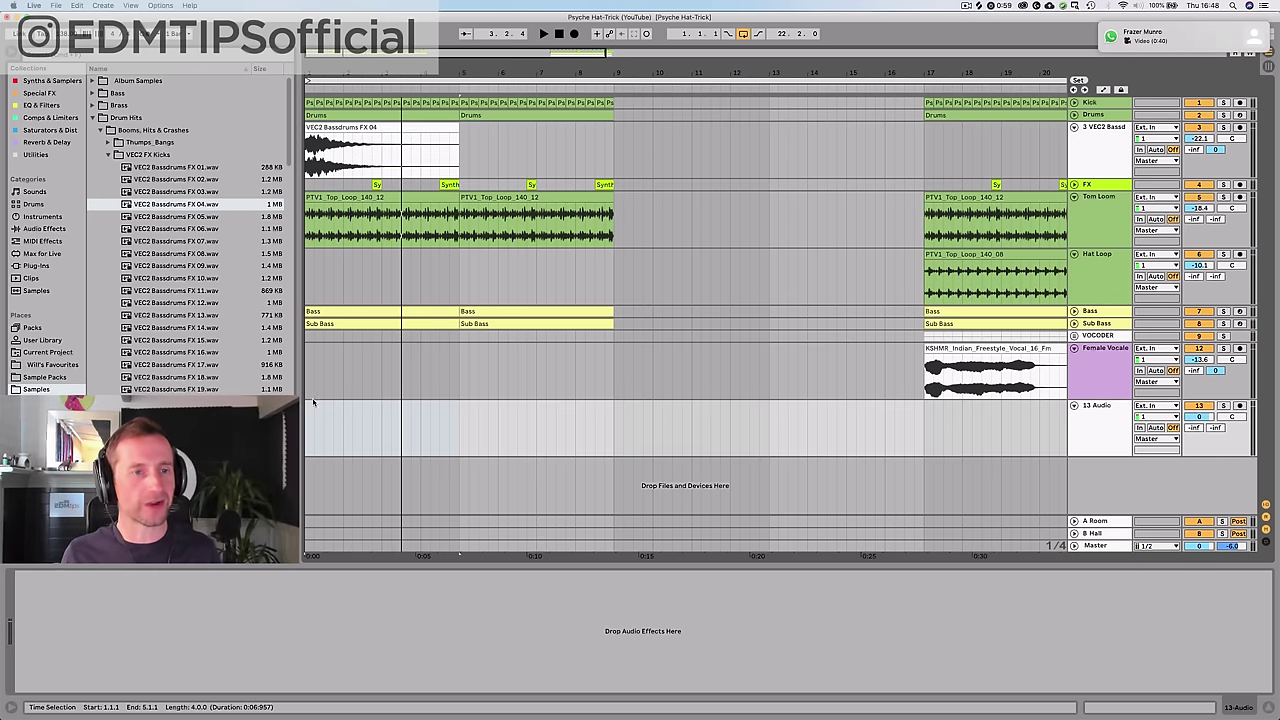
pyautogui.click(92, 117)
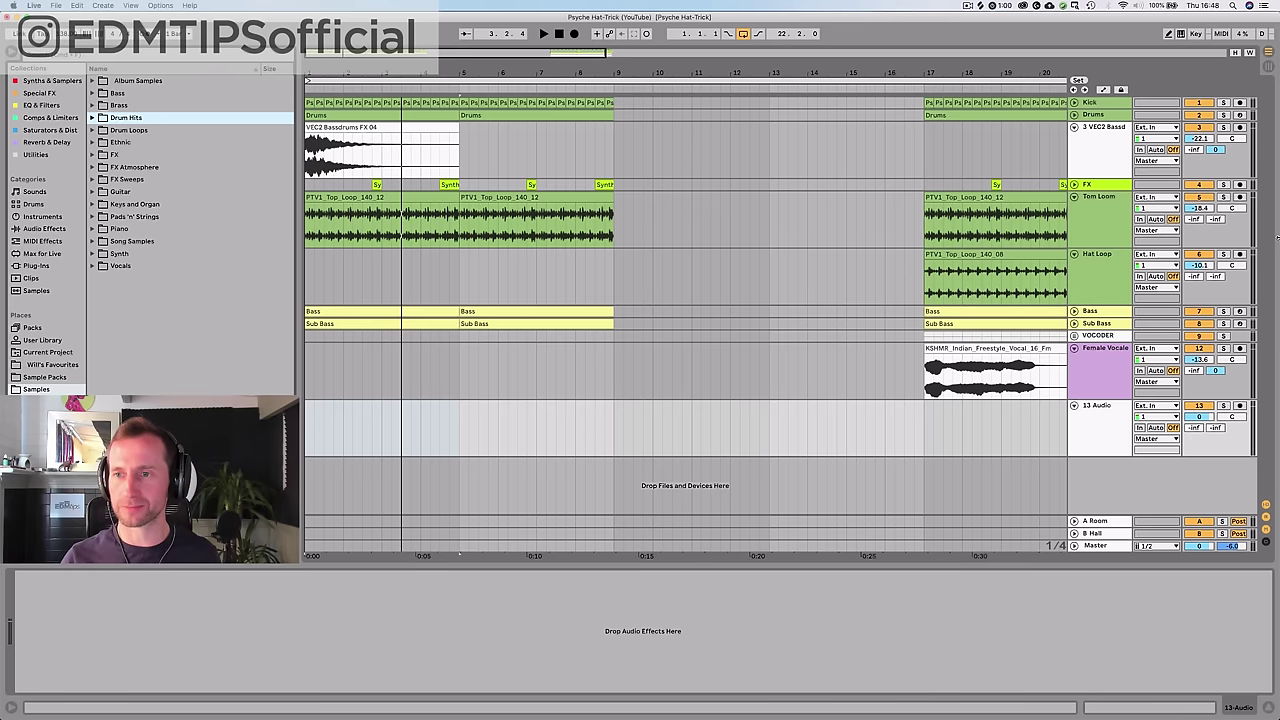
pyautogui.press('super+space')
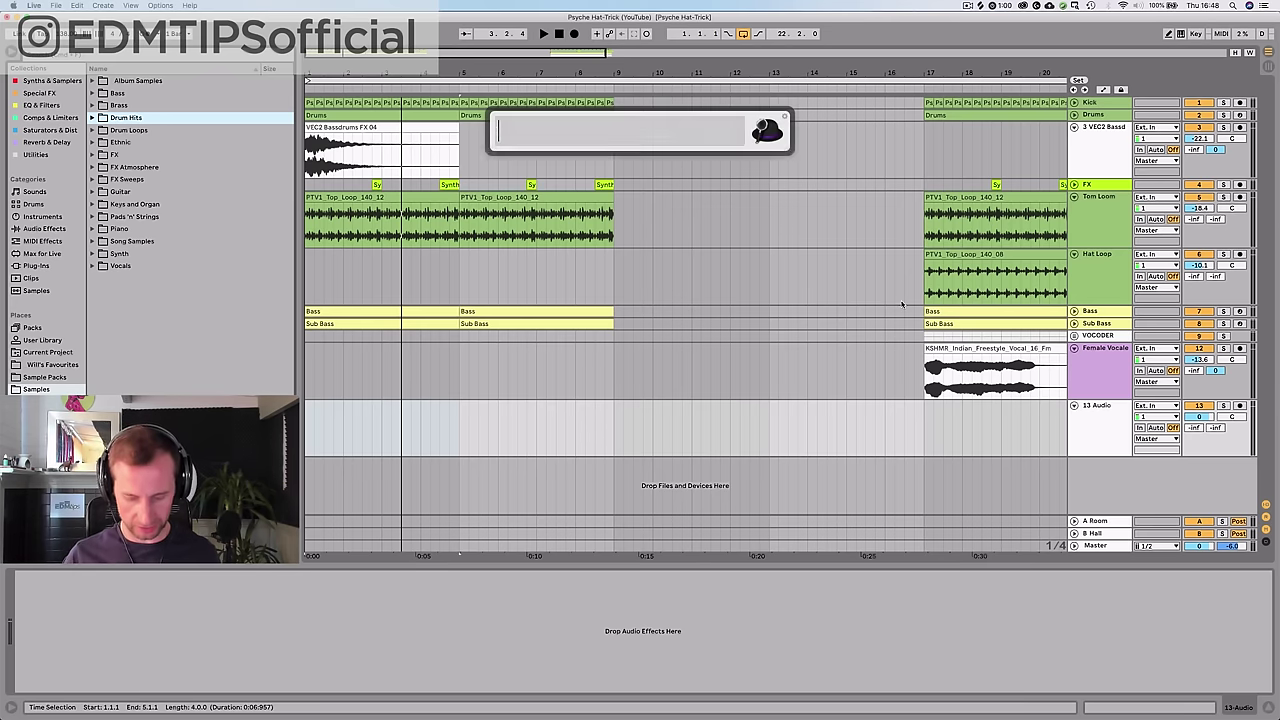
pyautogui.write('splice')
pyautogui.press('Return')
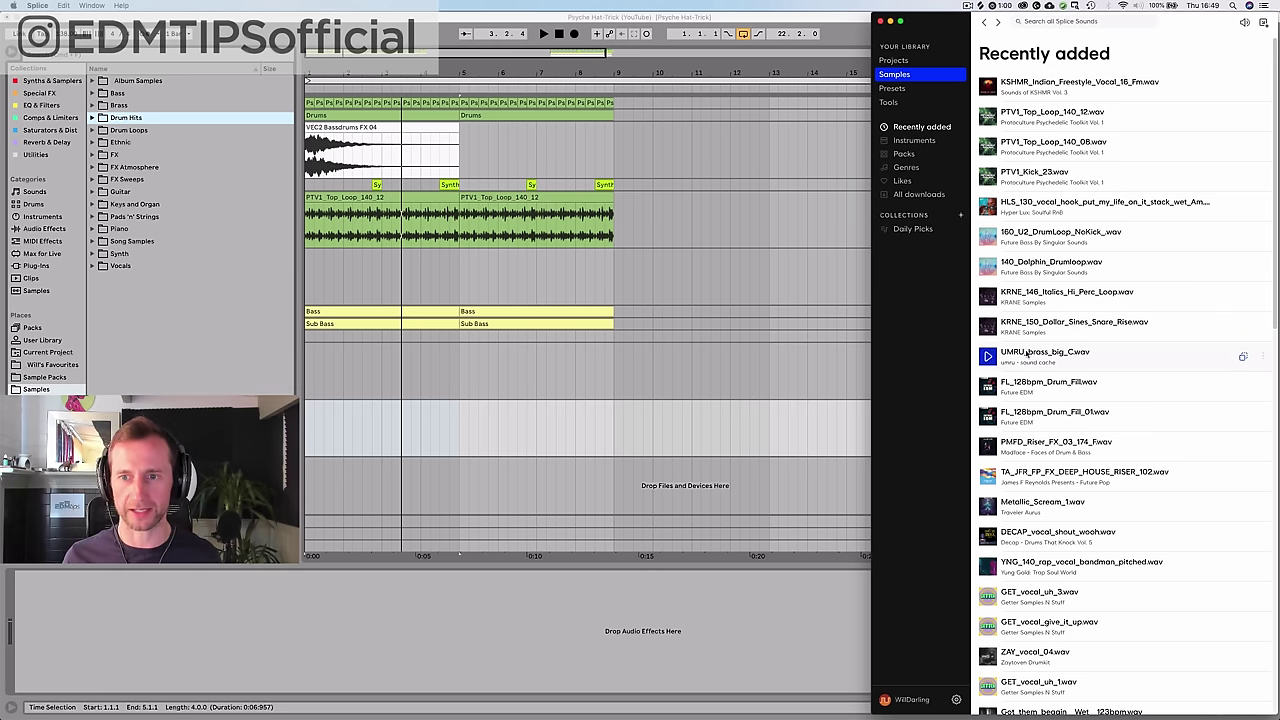
pyautogui.moveTo(1025, 355); pyautogui.dragTo(318, 428)
# - Set the brass clip to Complex Pro warping with an adjusted transposition, and lower its track volume to -21.0 dB
pyautogui.doubleClick(327, 404)
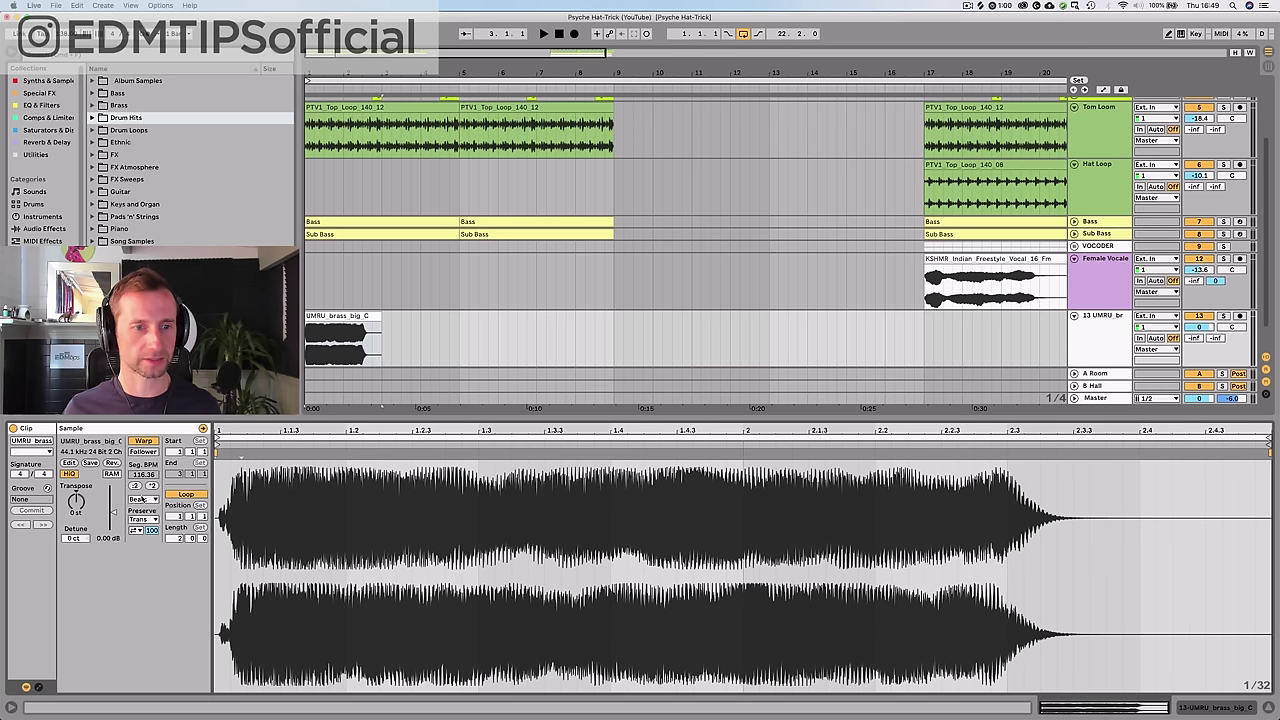
pyautogui.click(135, 557)
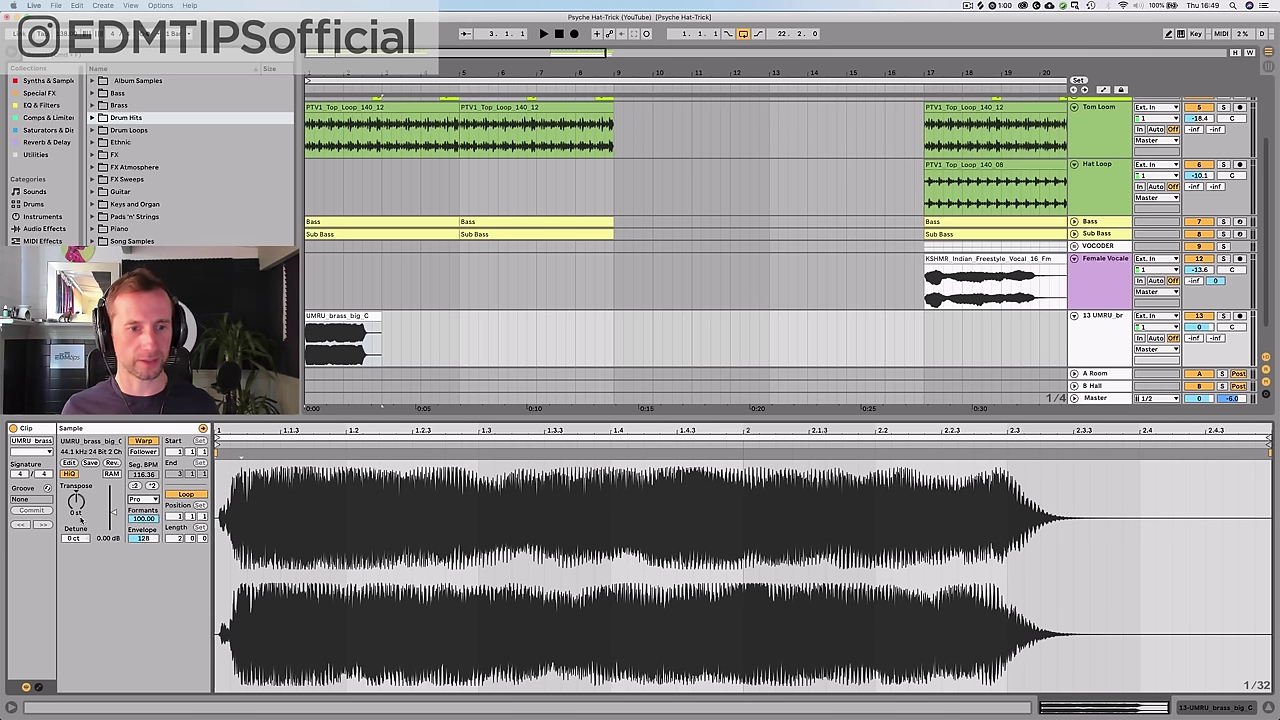
pyautogui.moveTo(77, 513); pyautogui.dragTo(77, 501)
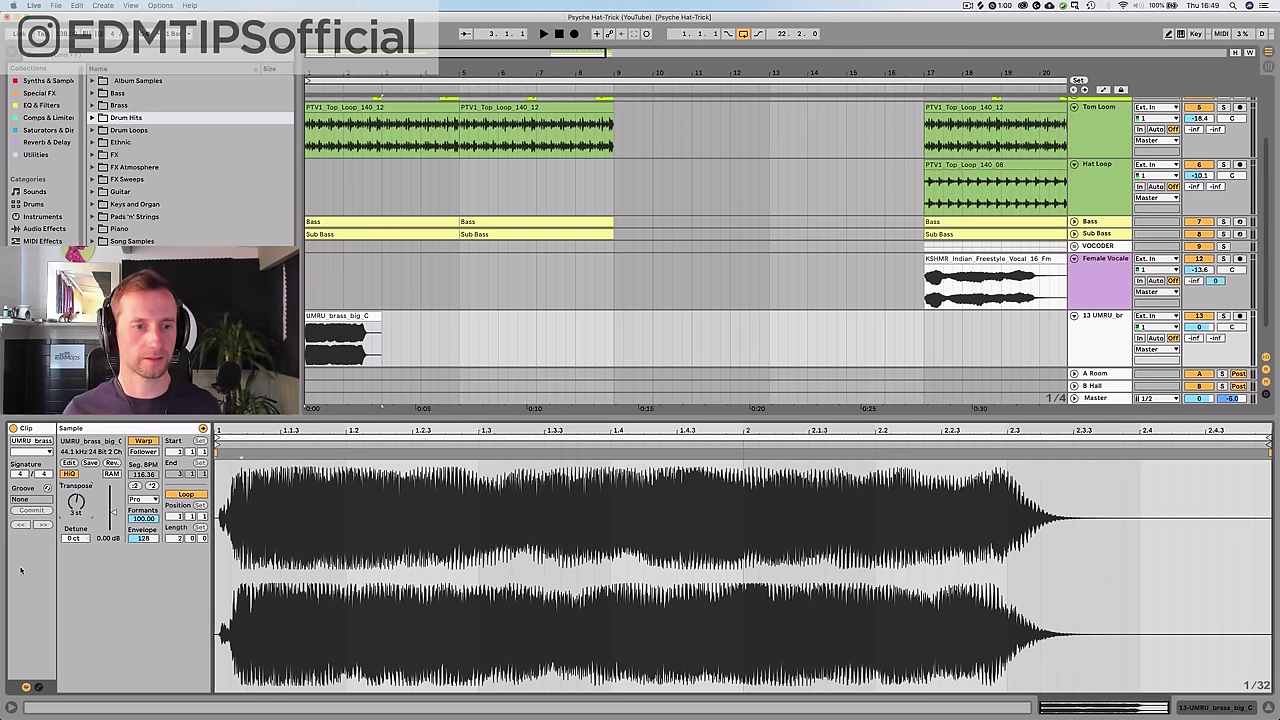
pyautogui.moveTo(77, 501); pyautogui.dragTo(77, 525)
pyautogui.moveTo(1206, 327); pyautogui.dragTo(1206, 375)
pyautogui.press('space')
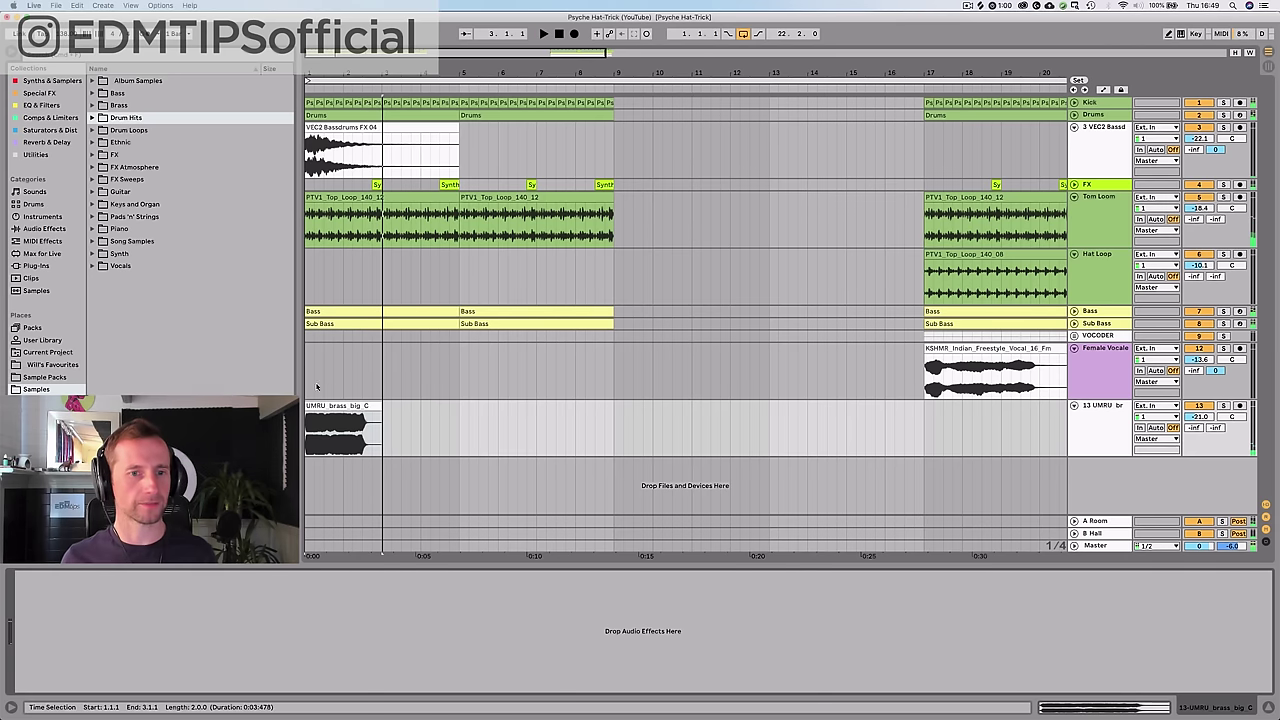
# - Add an EQ Eight to the brass track, solo the track and set a low cut at 240 Hz during playback
pyautogui.click(64, 105)
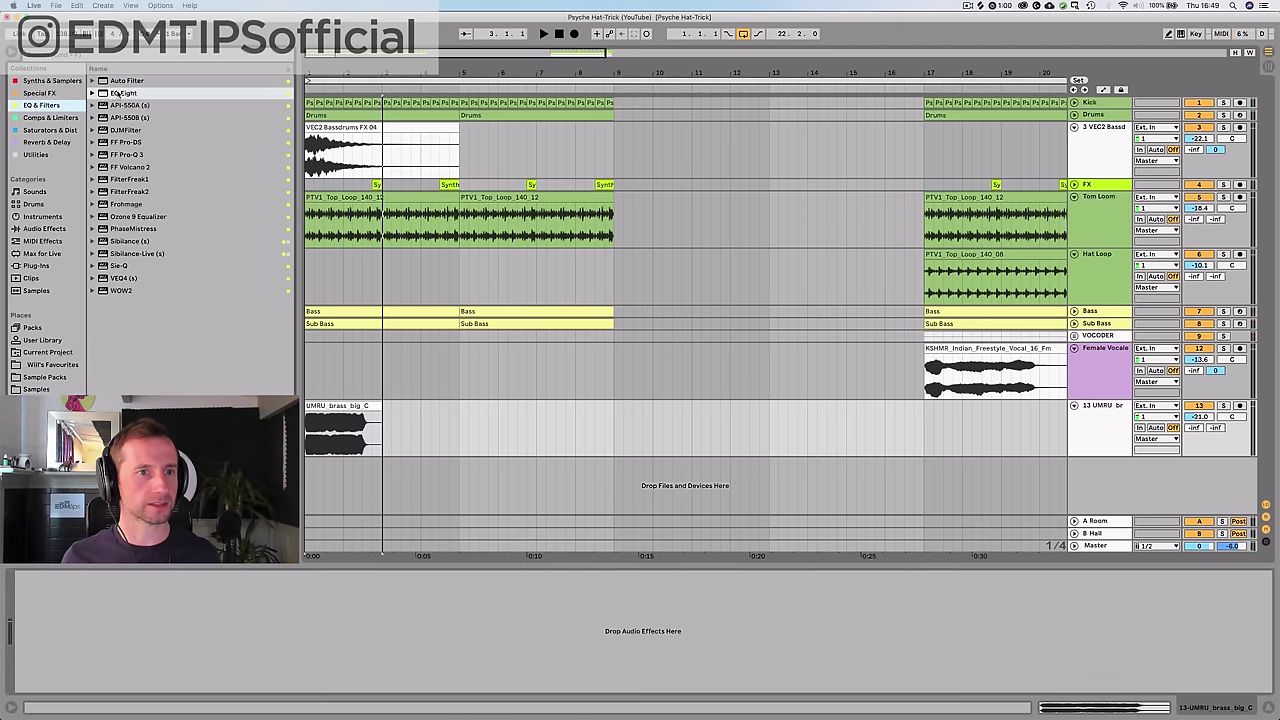
pyautogui.moveTo(149, 621); pyautogui.dragTo(103, 621)
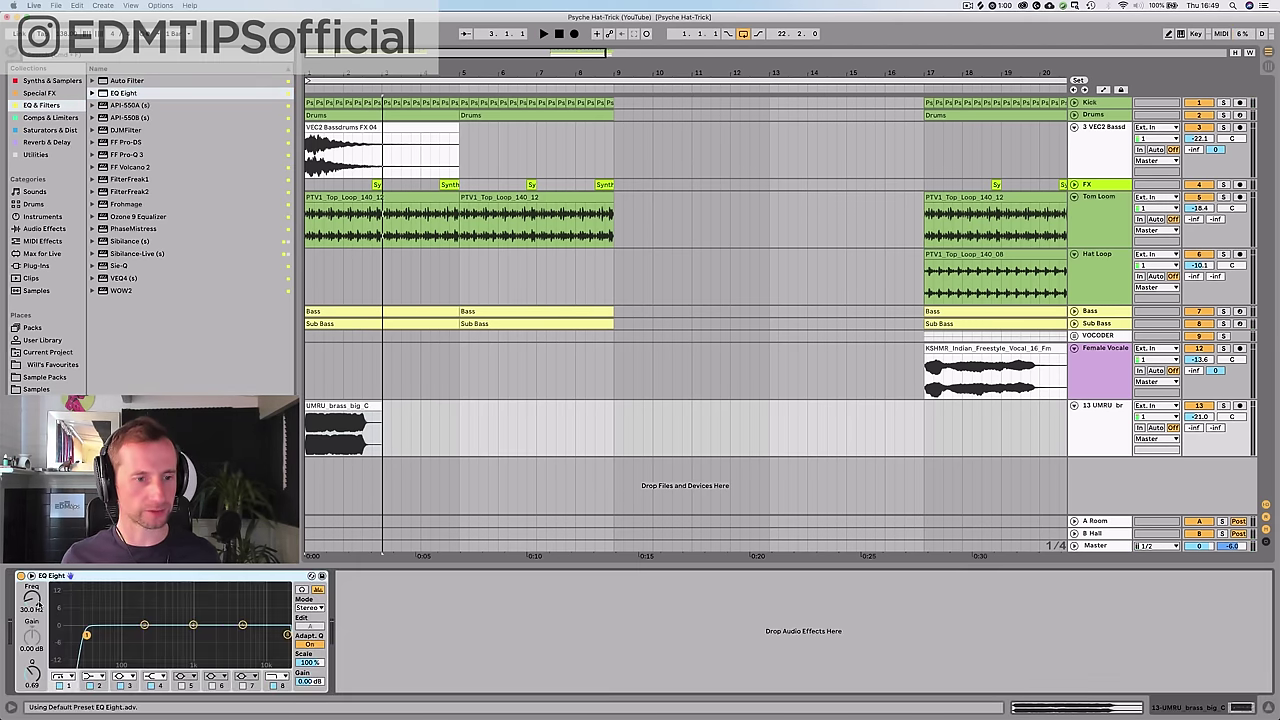
pyautogui.click(1223, 406)
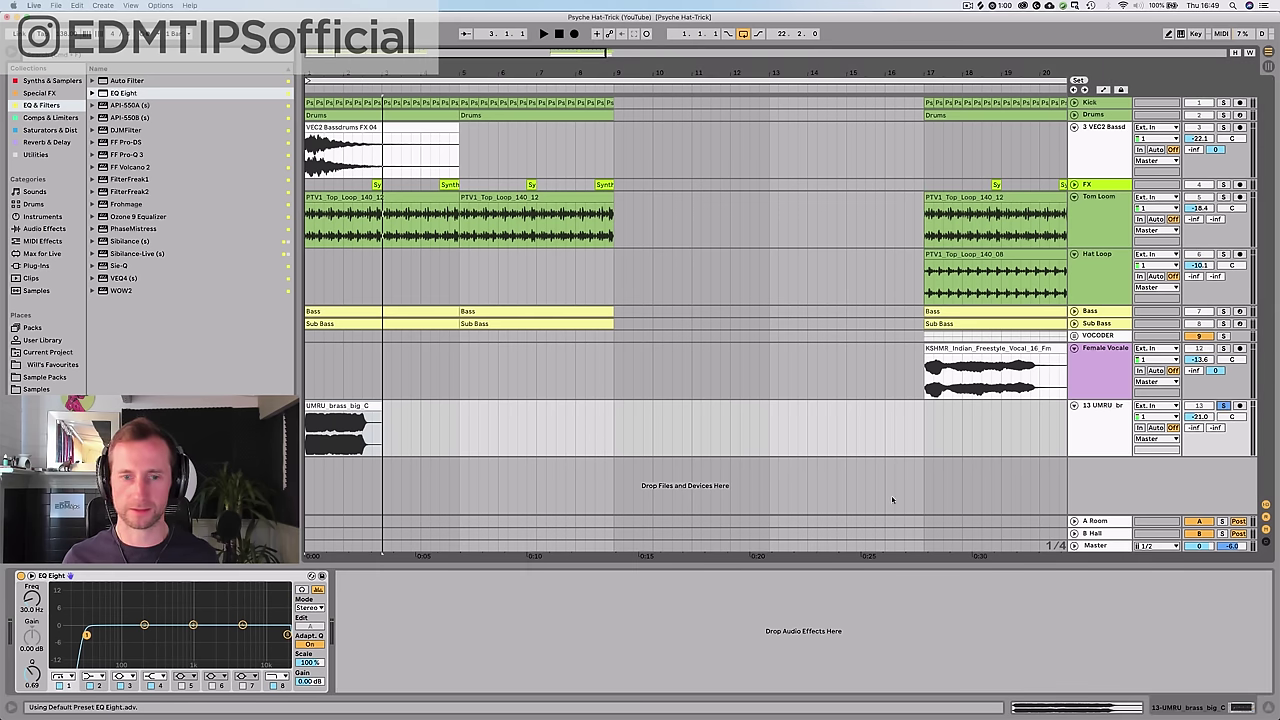
pyautogui.press('space')
pyautogui.moveTo(210, 635); pyautogui.dragTo(149, 635)
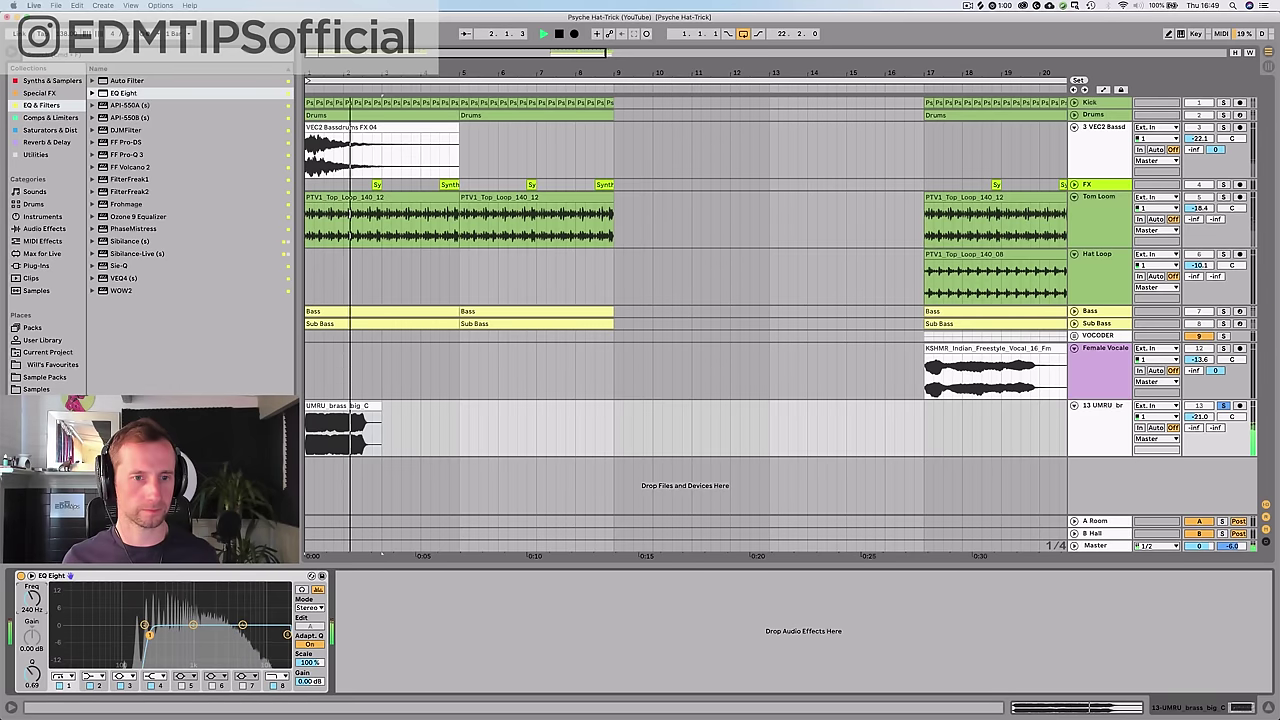
# - Lower the brass clip's gain while auditioning the soloed track
pyautogui.doubleClick(331, 405)
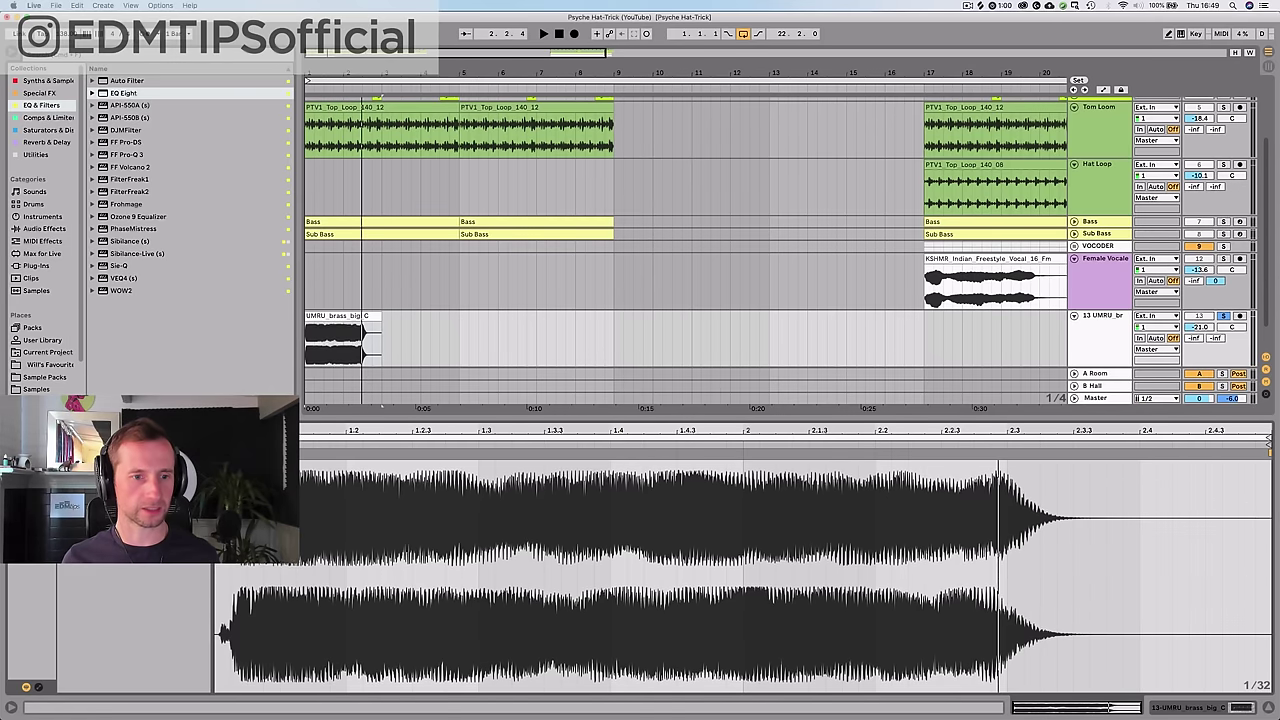
pyautogui.hotkey('shift', 'Tab')
pyautogui.press('space')
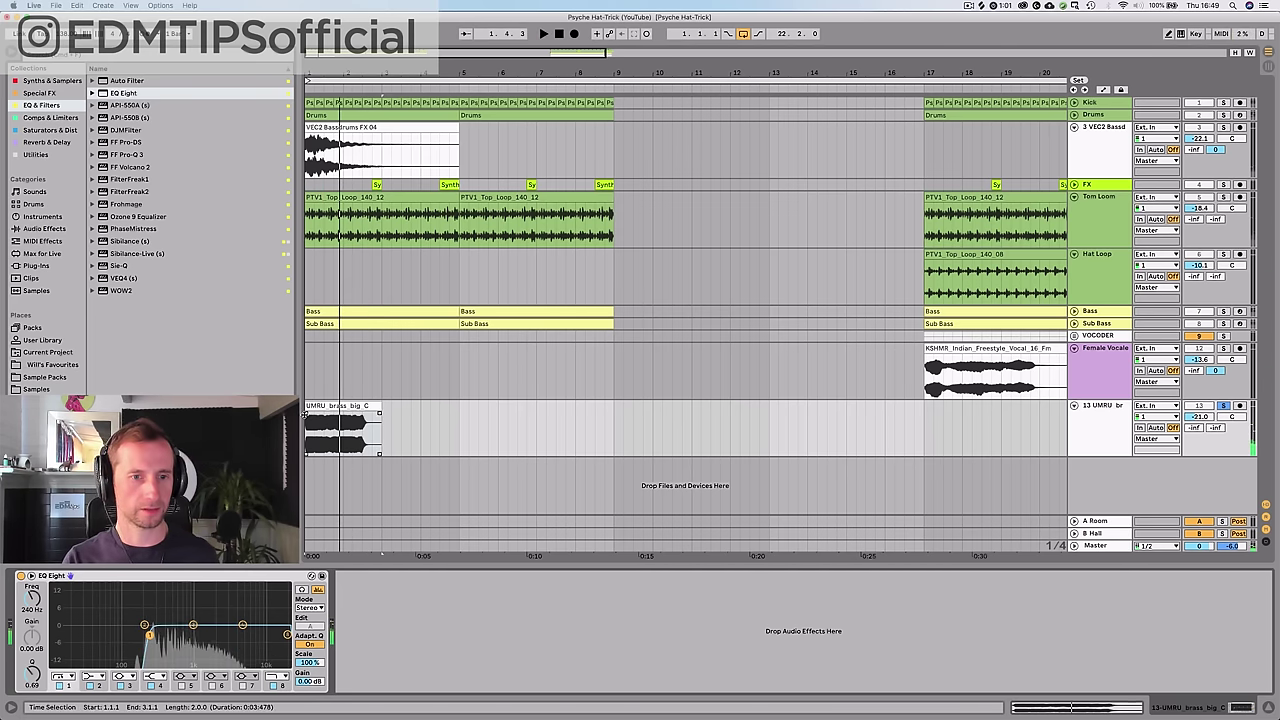
pyautogui.hotkey('shift', 'Tab')
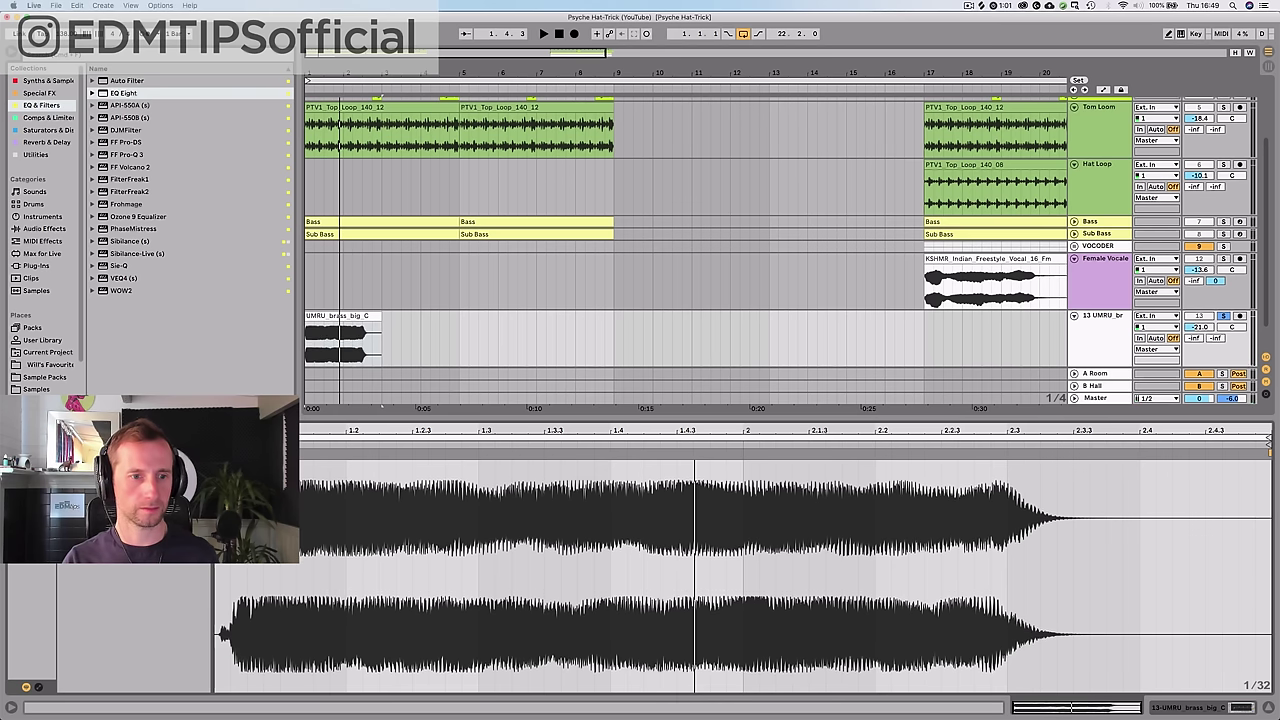
pyautogui.hotkey('shift', 'Tab')
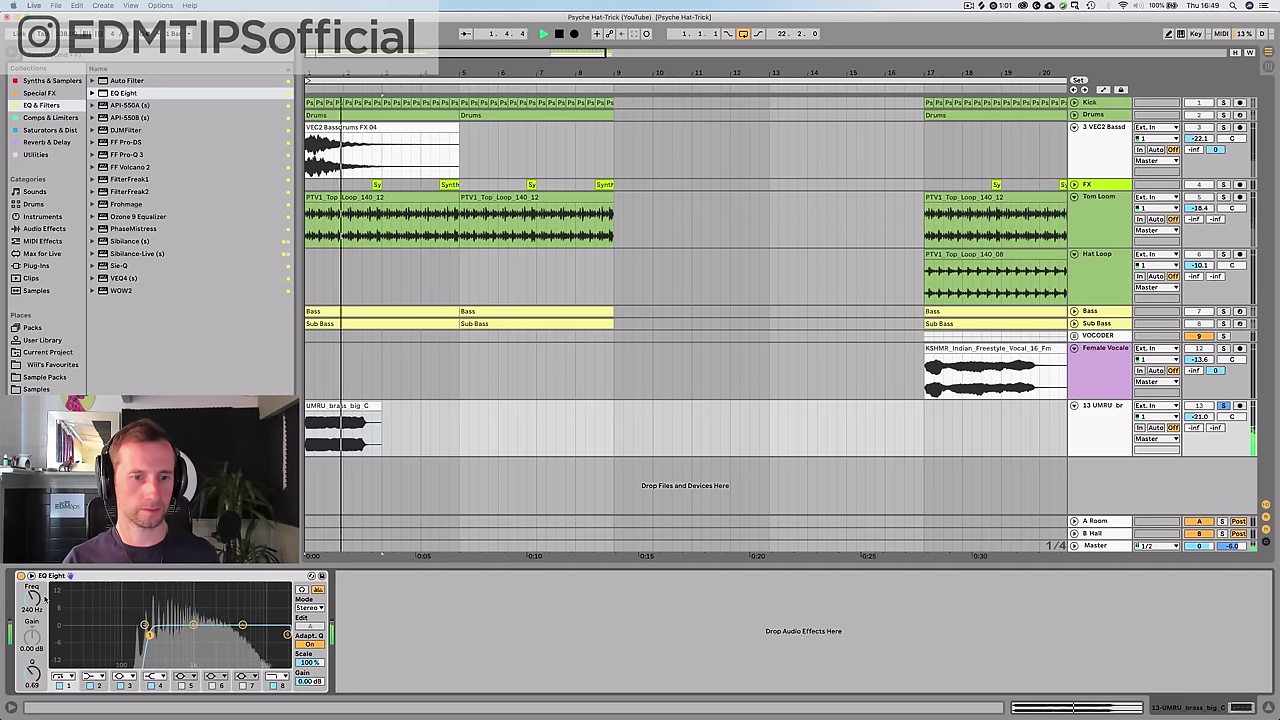
# - Add a Delay from the Reverb & Delay collection to the brass track after EQ Eight
pyautogui.click(1115, 427)
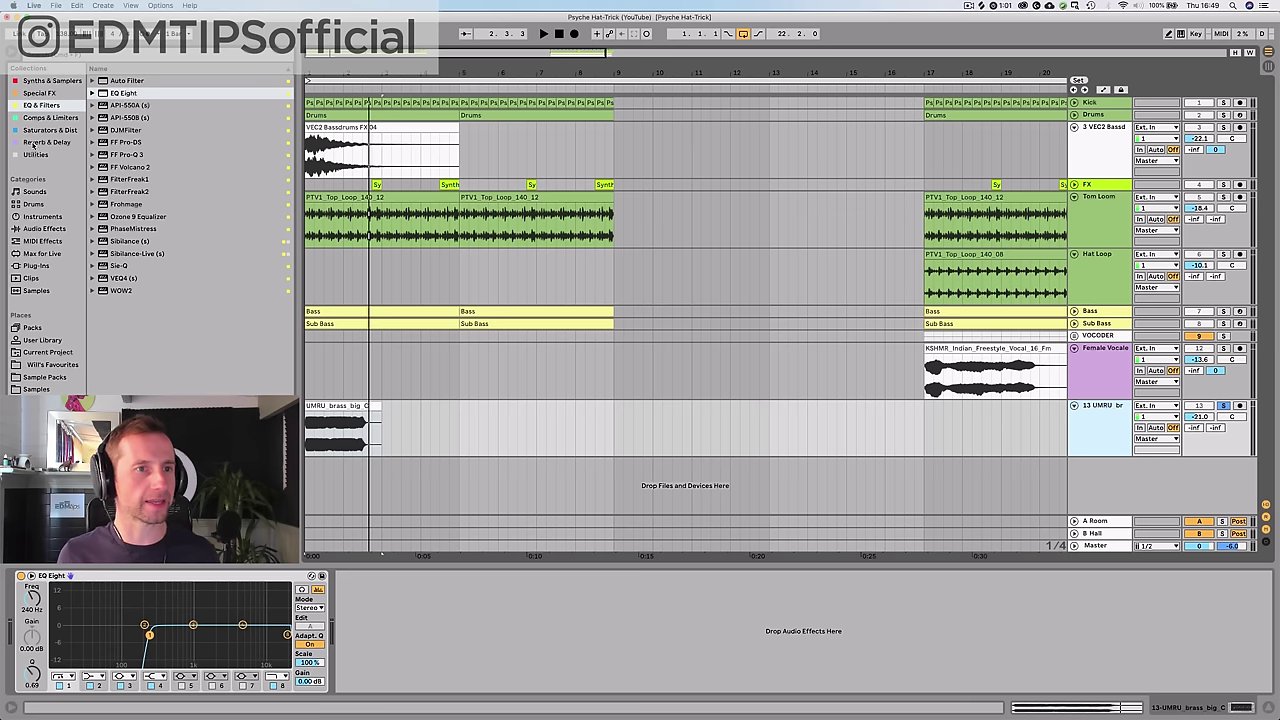
pyautogui.click(36, 154)
pyautogui.click(117, 84)
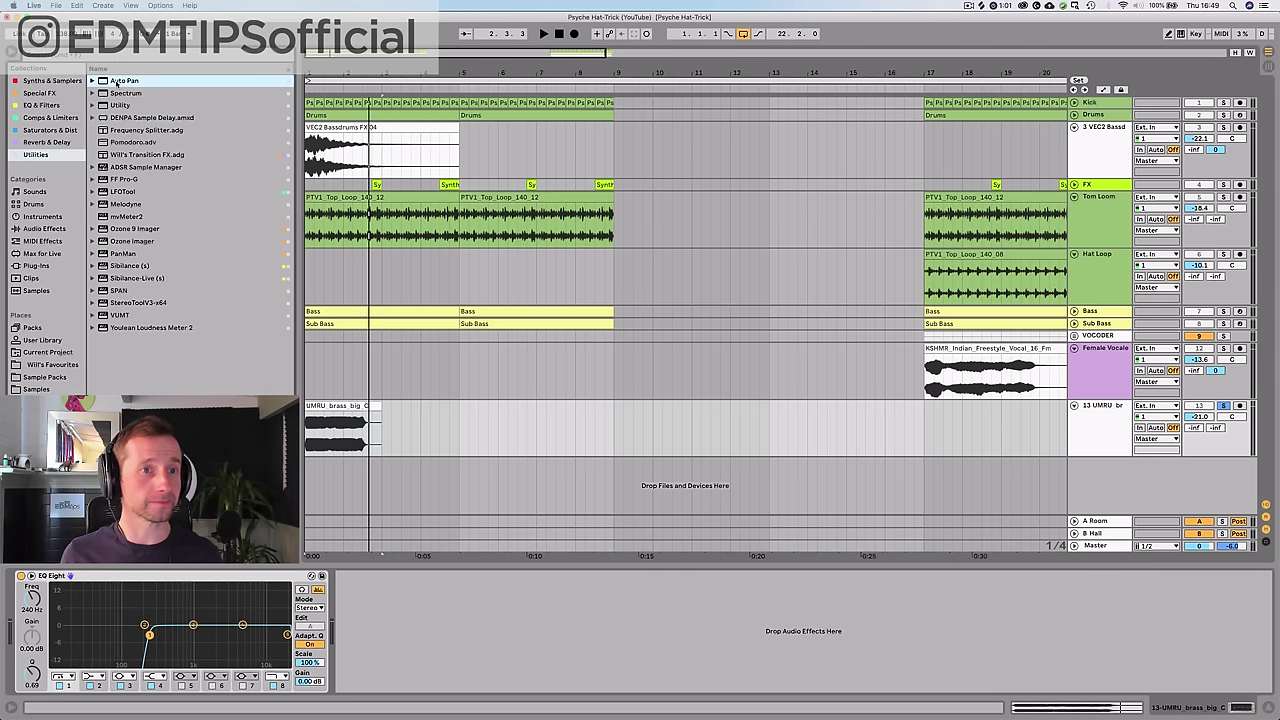
pyautogui.click(24, 106)
pyautogui.click(37, 143)
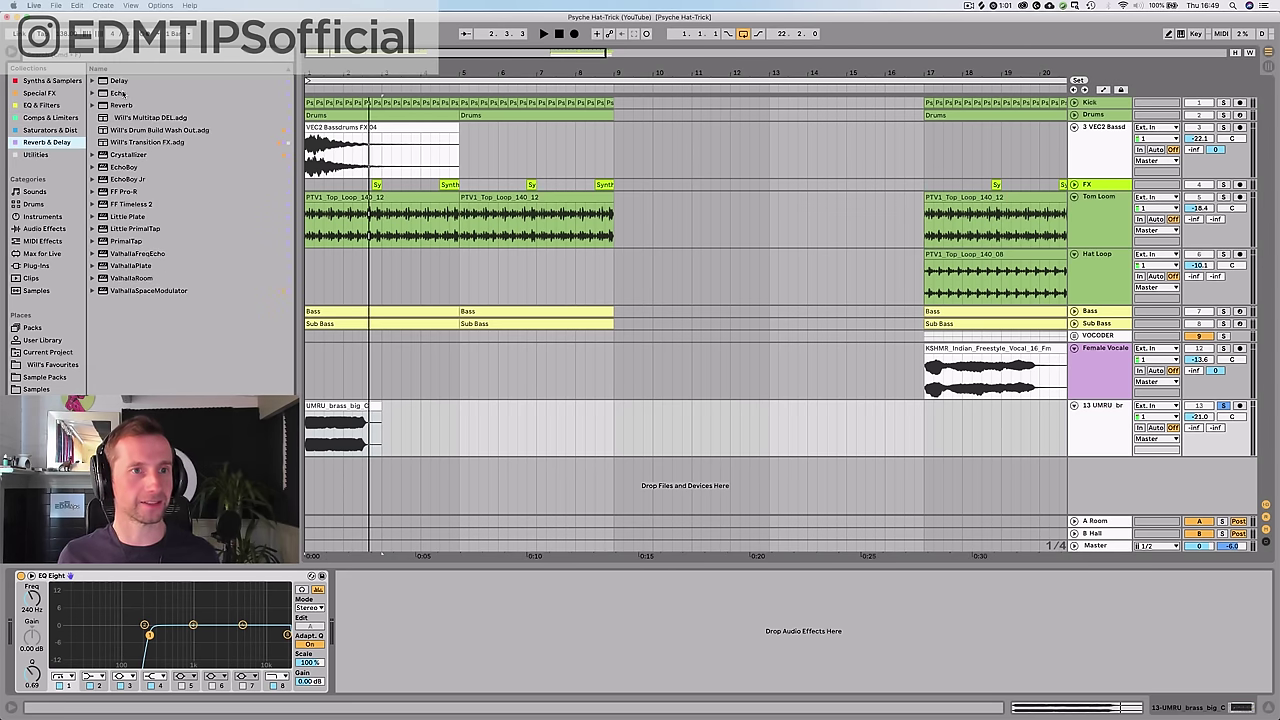
pyautogui.moveTo(120, 84); pyautogui.dragTo(413, 575)
# - Set the Delay to ping pong with both times at 4 sixteenths, the filter at 6.96 kHz and width at 9.00
pyautogui.moveTo(413, 641); pyautogui.dragTo(410, 638)
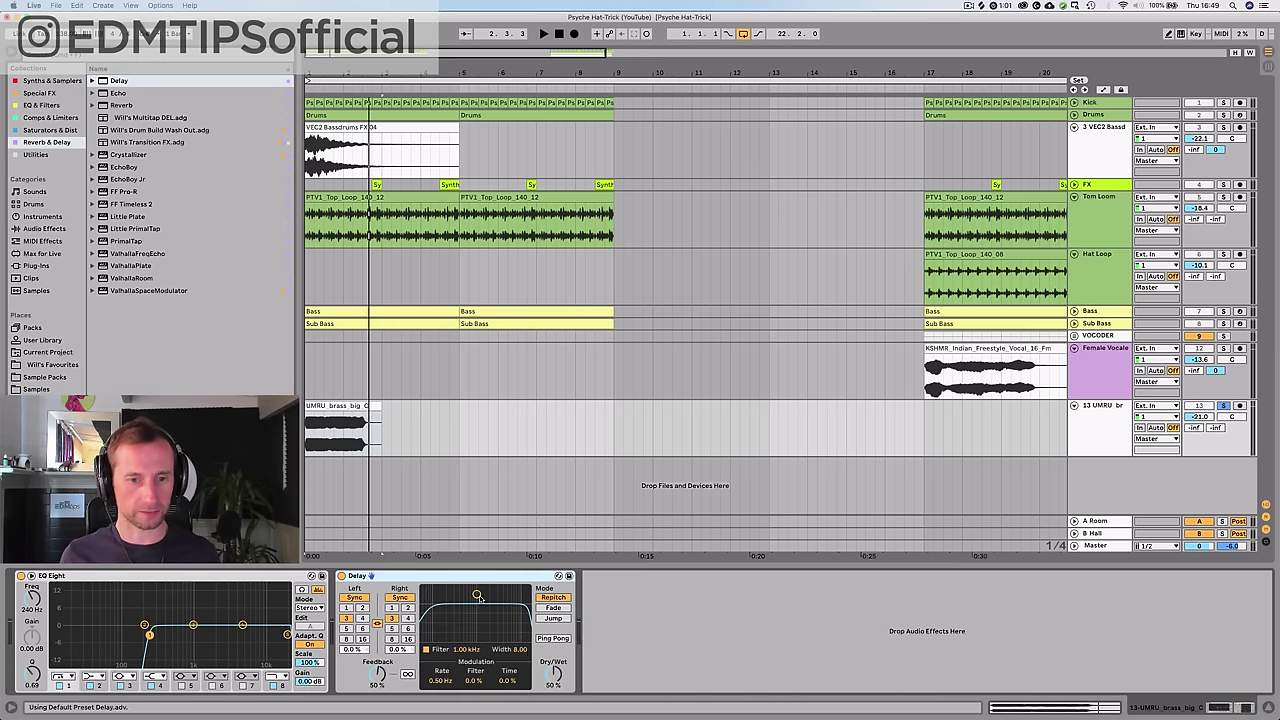
pyautogui.moveTo(478, 596); pyautogui.dragTo(487, 592)
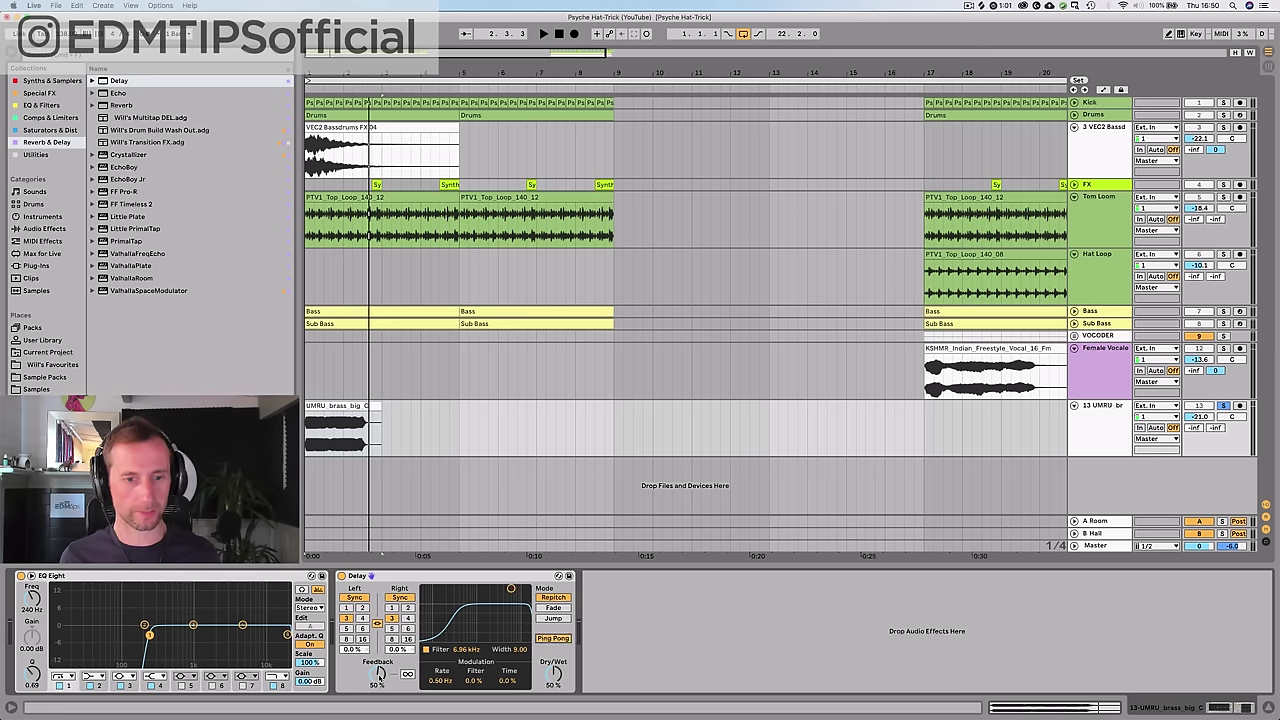
pyautogui.press('space')
pyautogui.click(408, 618)
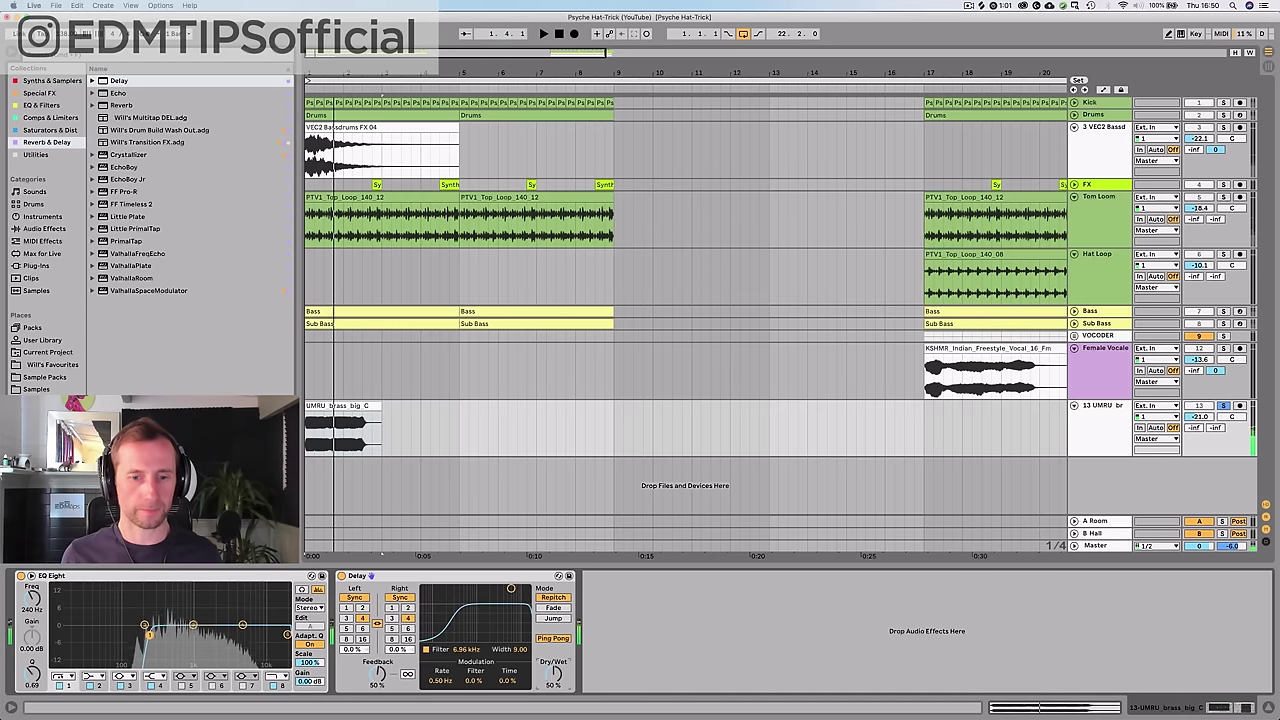
# - Automate the Delay's Dry/Wet in a new lane, ramping from 0 to 100 % between bar 2 and about 2.4, and play it
pyautogui.rightClick(553, 673)
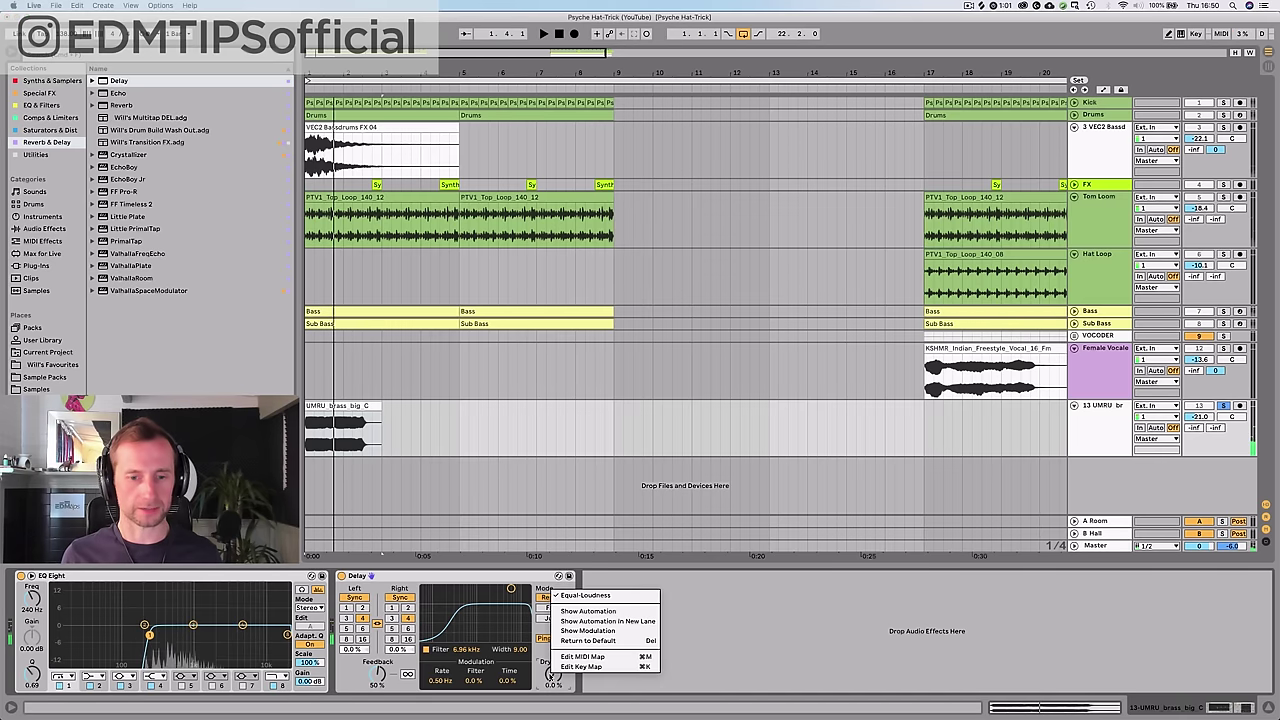
pyautogui.click(590, 623)
pyautogui.click(344, 486)
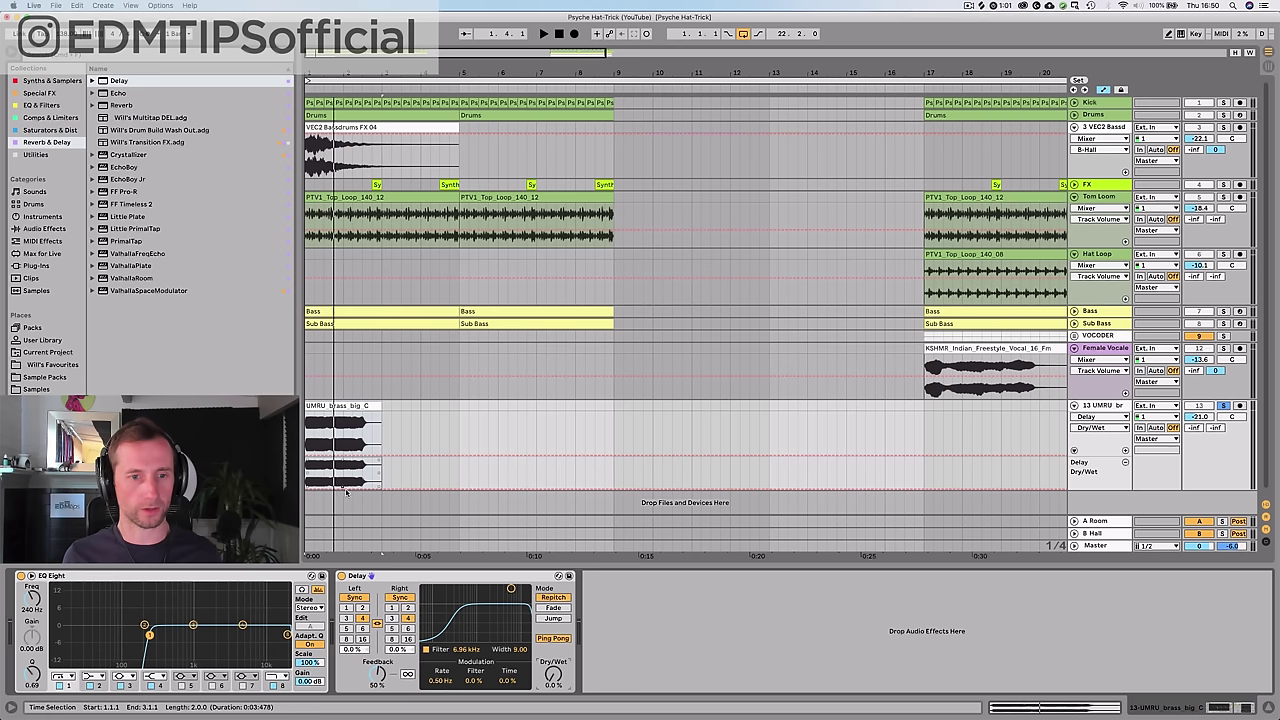
pyautogui.moveTo(360, 491); pyautogui.dragTo(370, 461)
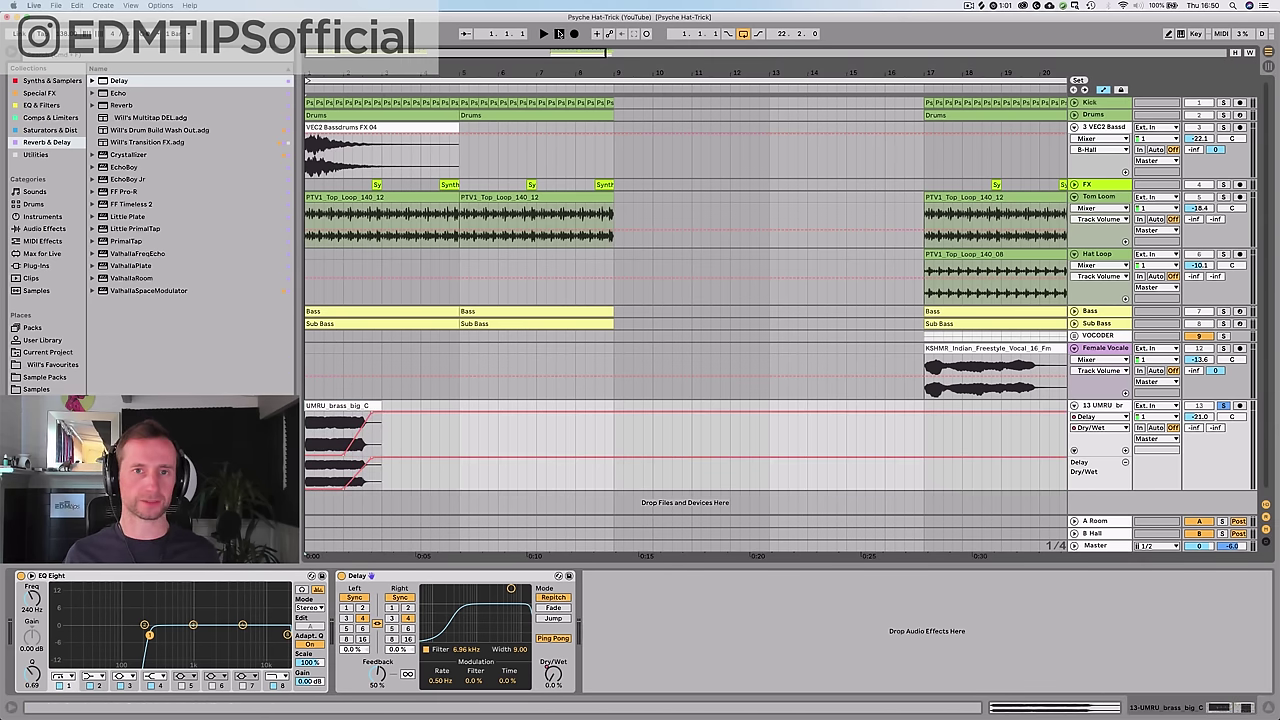
pyautogui.press('space')
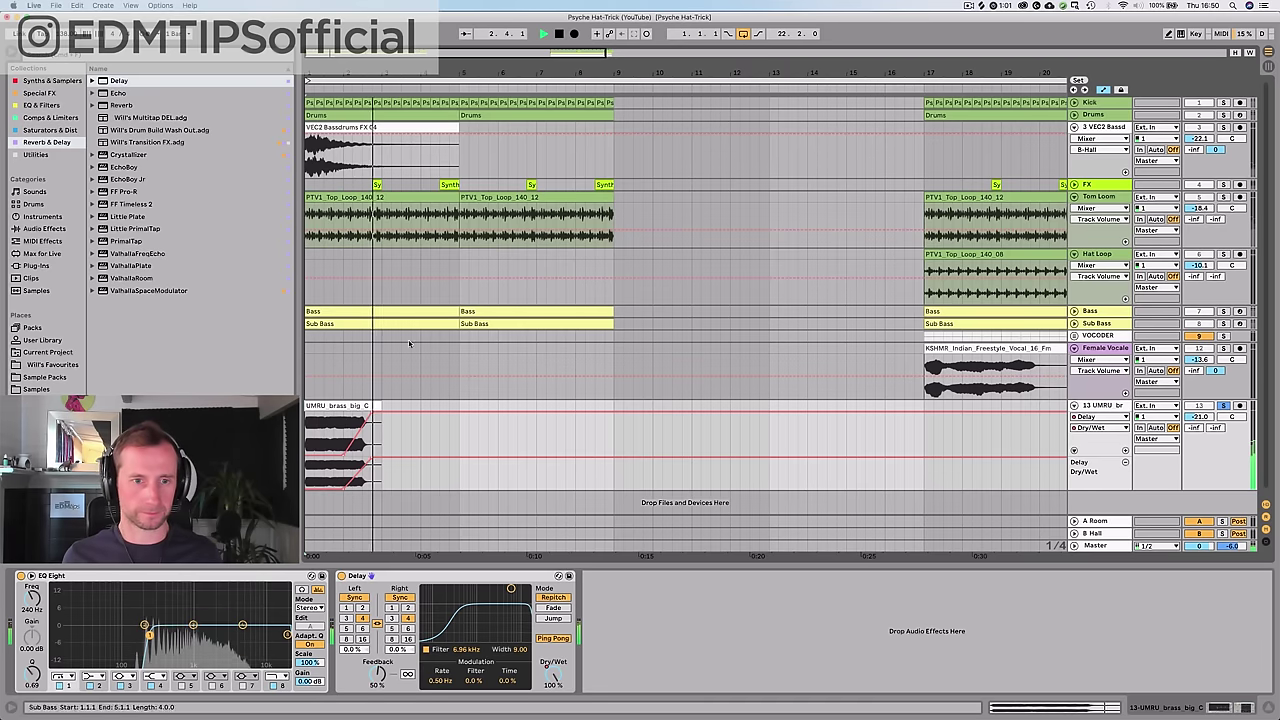
# - Unsolo the brass track, raise its volume to -16.2 dB, and cut EQ Eight band 2 by 5.83 dB at 417 Hz
pyautogui.press('space')
pyautogui.press('space')
pyautogui.moveTo(1197, 420); pyautogui.dragTo(1197, 402)
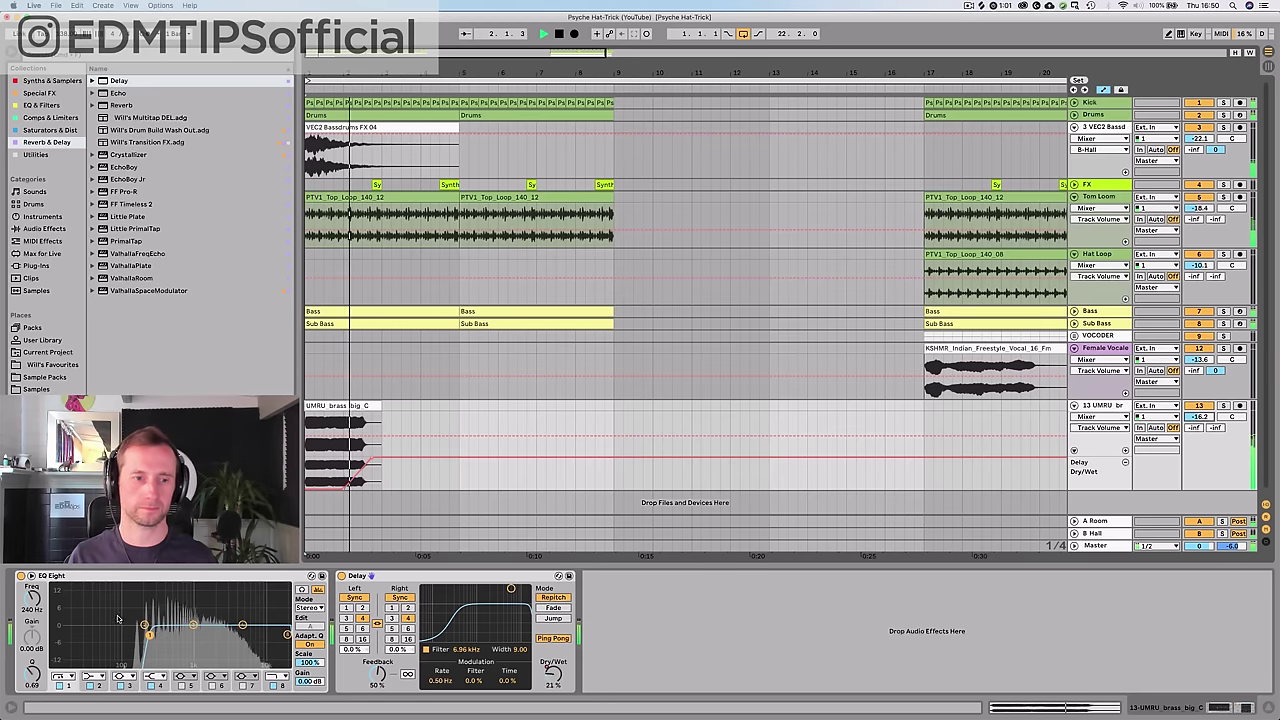
pyautogui.press('space')
pyautogui.press('space')
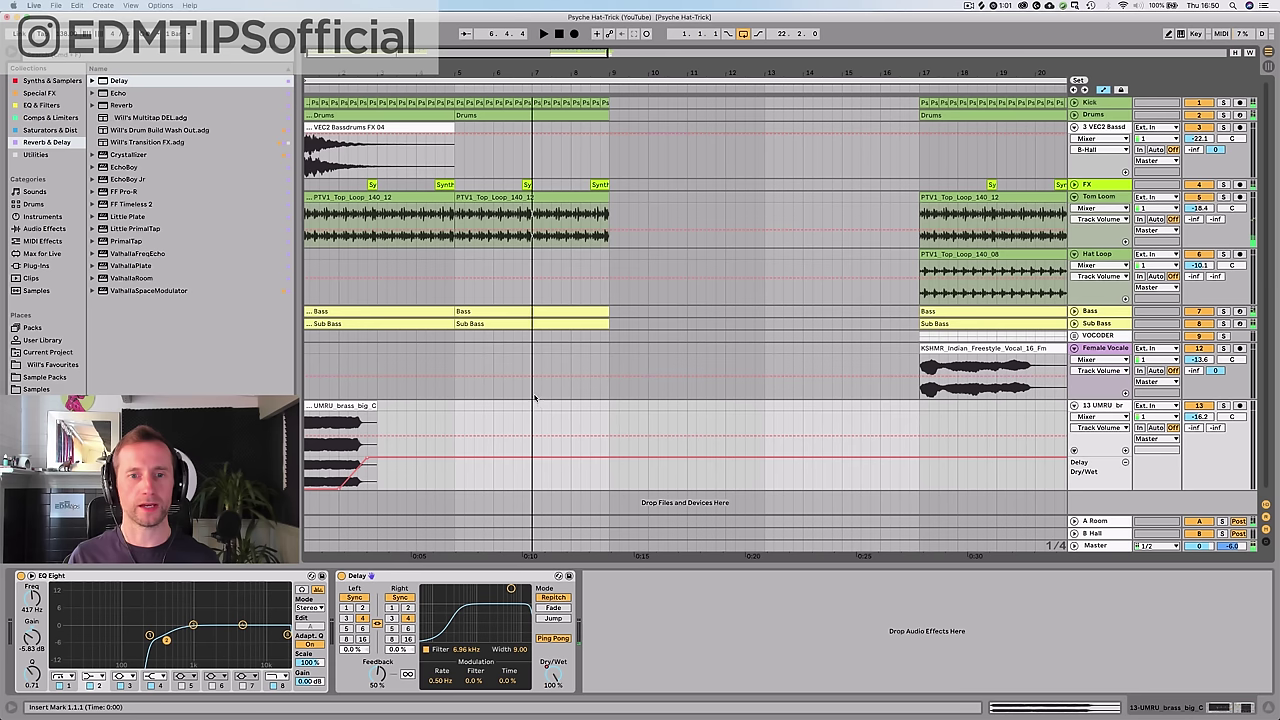
# - Clear bars 7 and 8 on all tracks above the brass, and delete the empty time between bars 9 and 17
pyautogui.moveTo(533, 397); pyautogui.dragTo(606, 50)
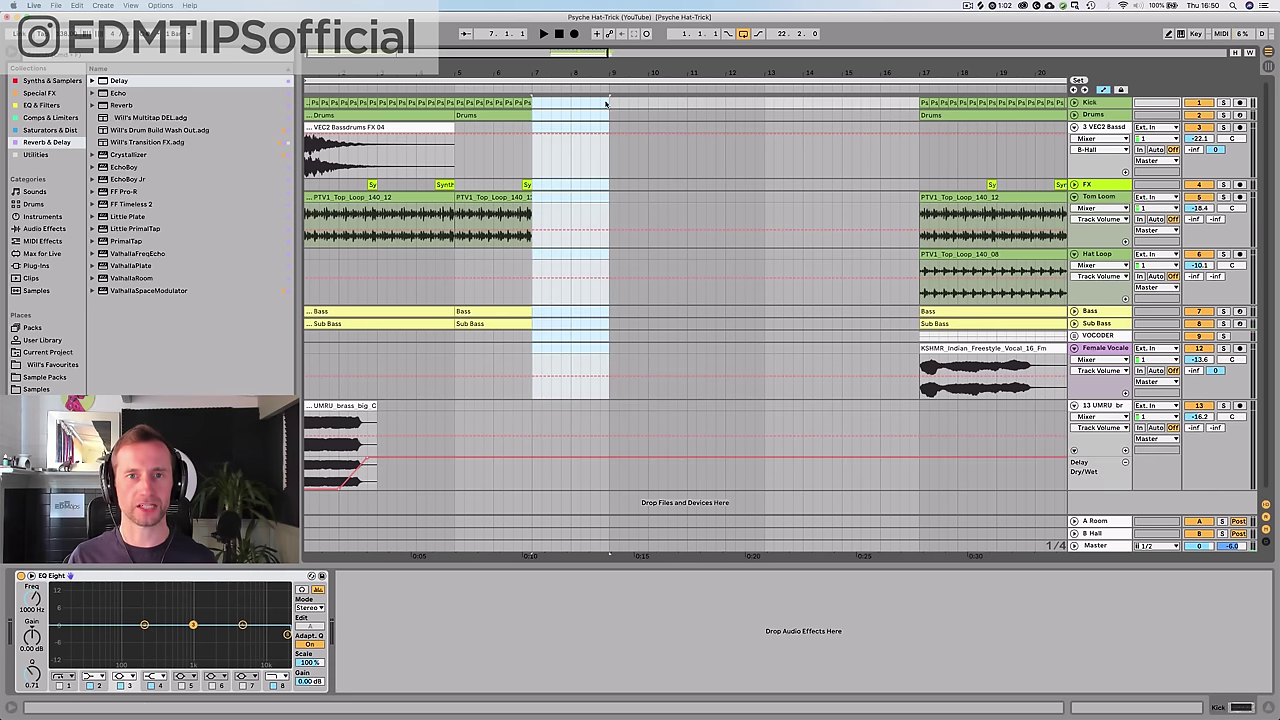
pyautogui.moveTo(611, 107); pyautogui.dragTo(914, 630)
pyautogui.press('super+shift+BackSpace')
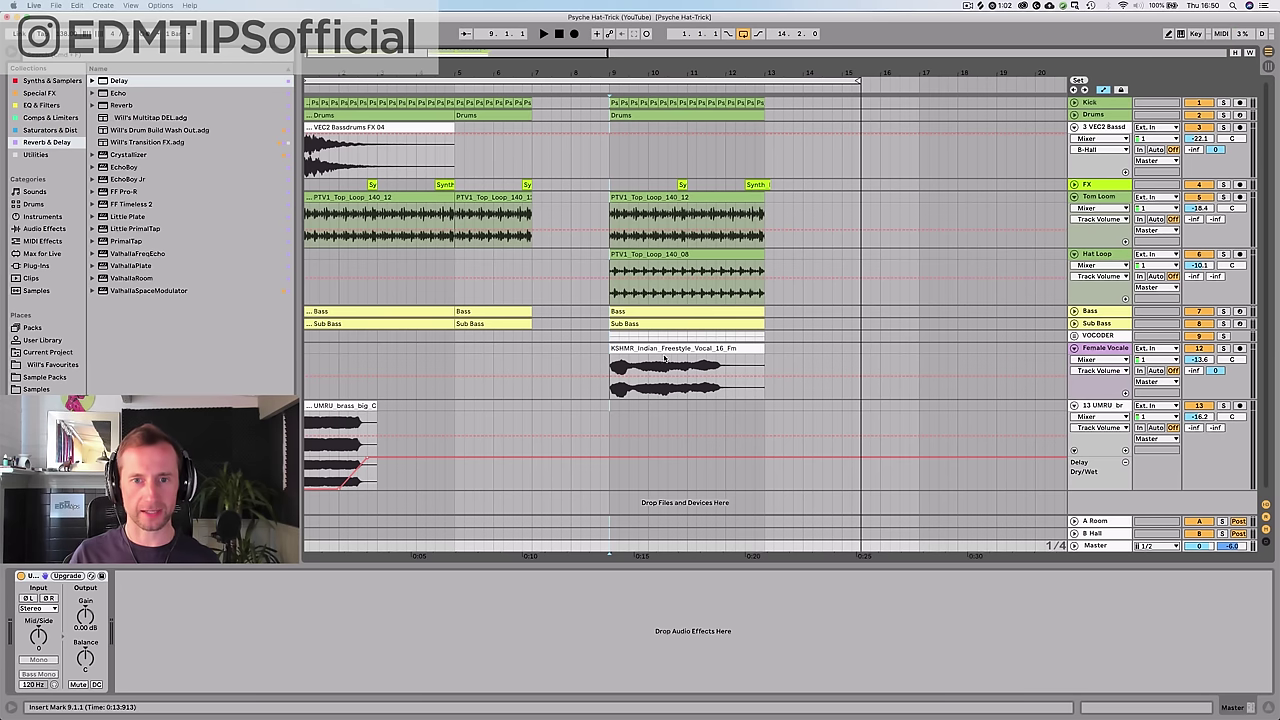
# - Copy the first two bars of the VOCODER group from bar 9 to bar 7, play them and unfold the group
pyautogui.moveTo(609, 340); pyautogui.dragTo(675, 337)
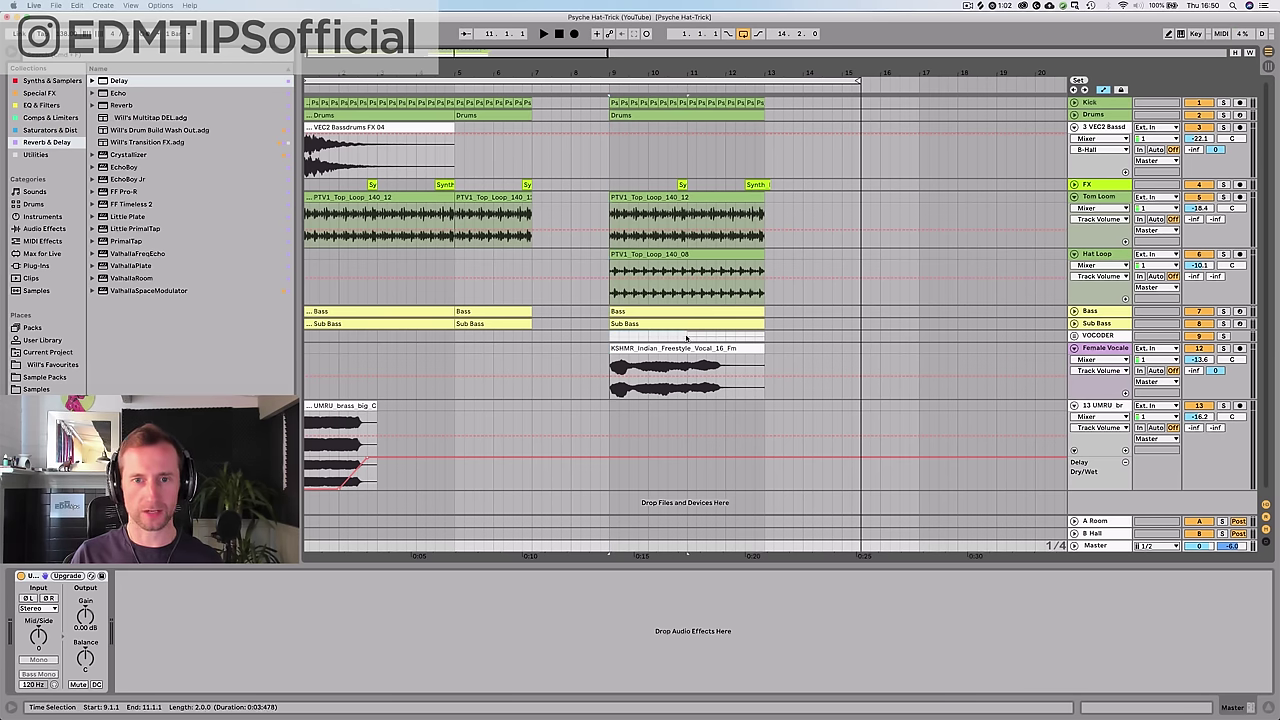
pyautogui.click(687, 338)
pyautogui.press('space')
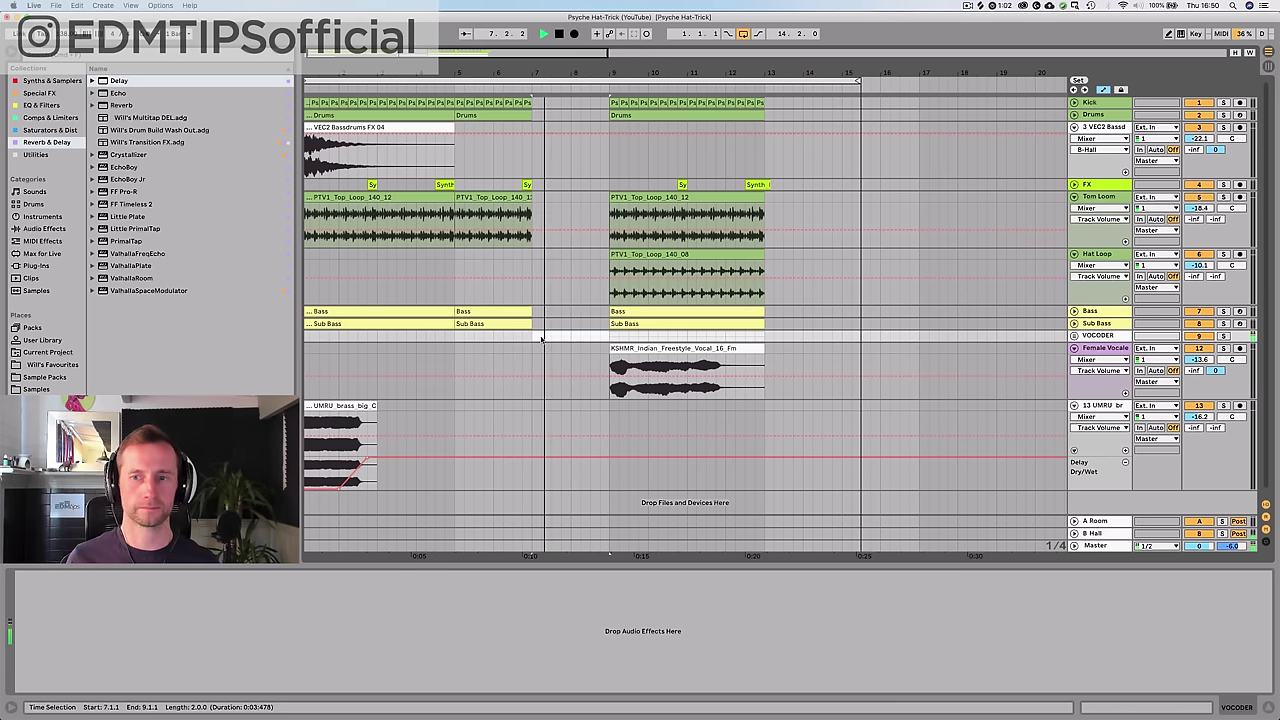
pyautogui.click(1090, 325)
pyautogui.click(1076, 336)
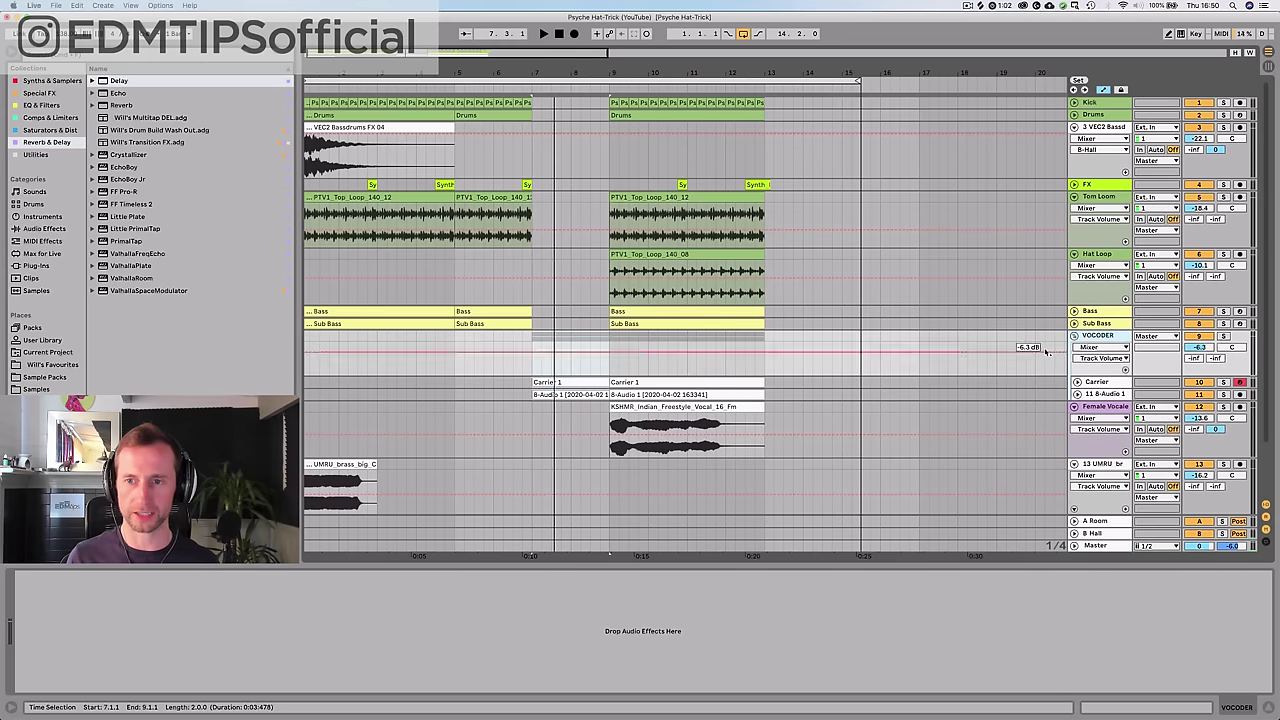
# - Switch off the Airpusher device on the 8-Audio 1 vocoder track and play the vocoder break into bar 9
pyautogui.click(1100, 394)
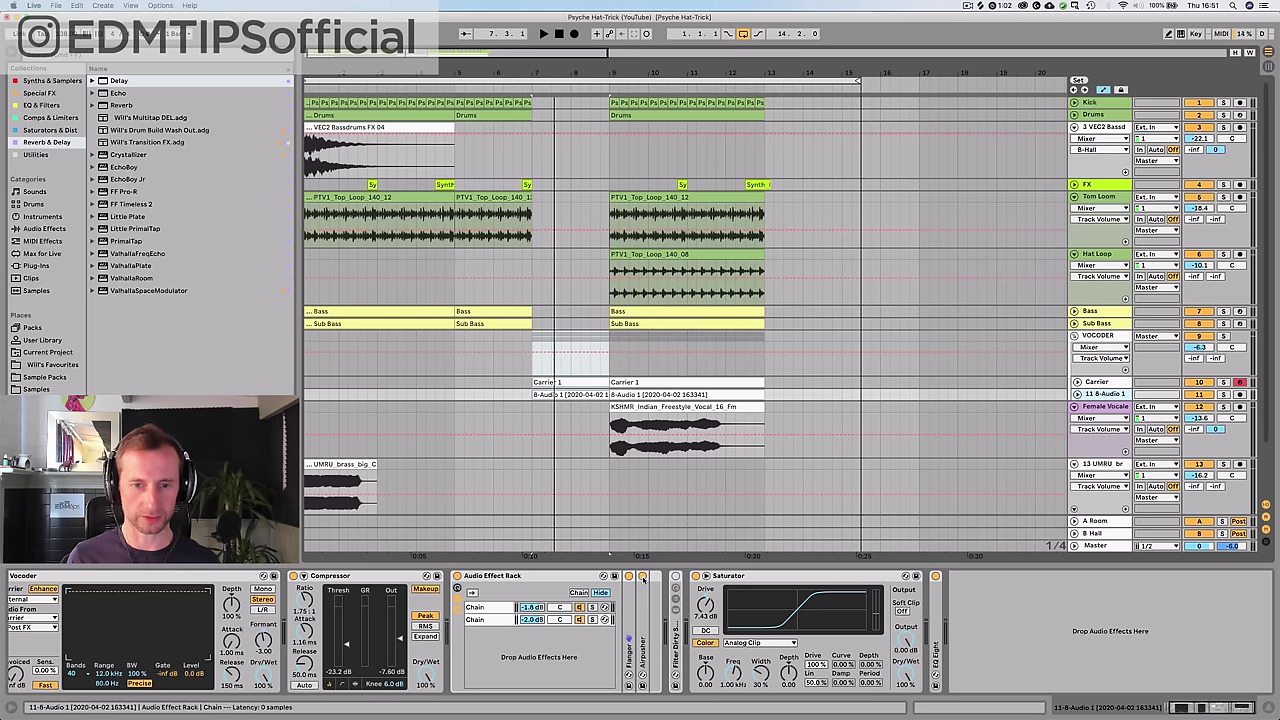
pyautogui.press('space')
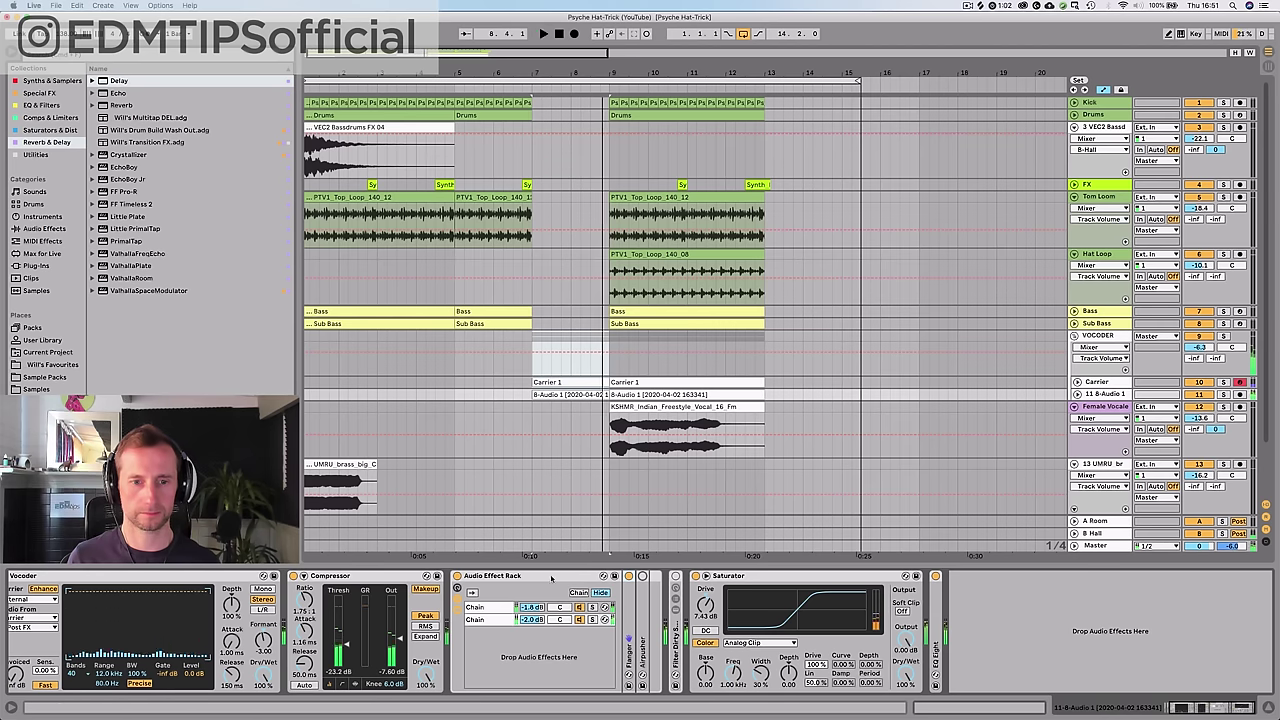
pyautogui.press('space')
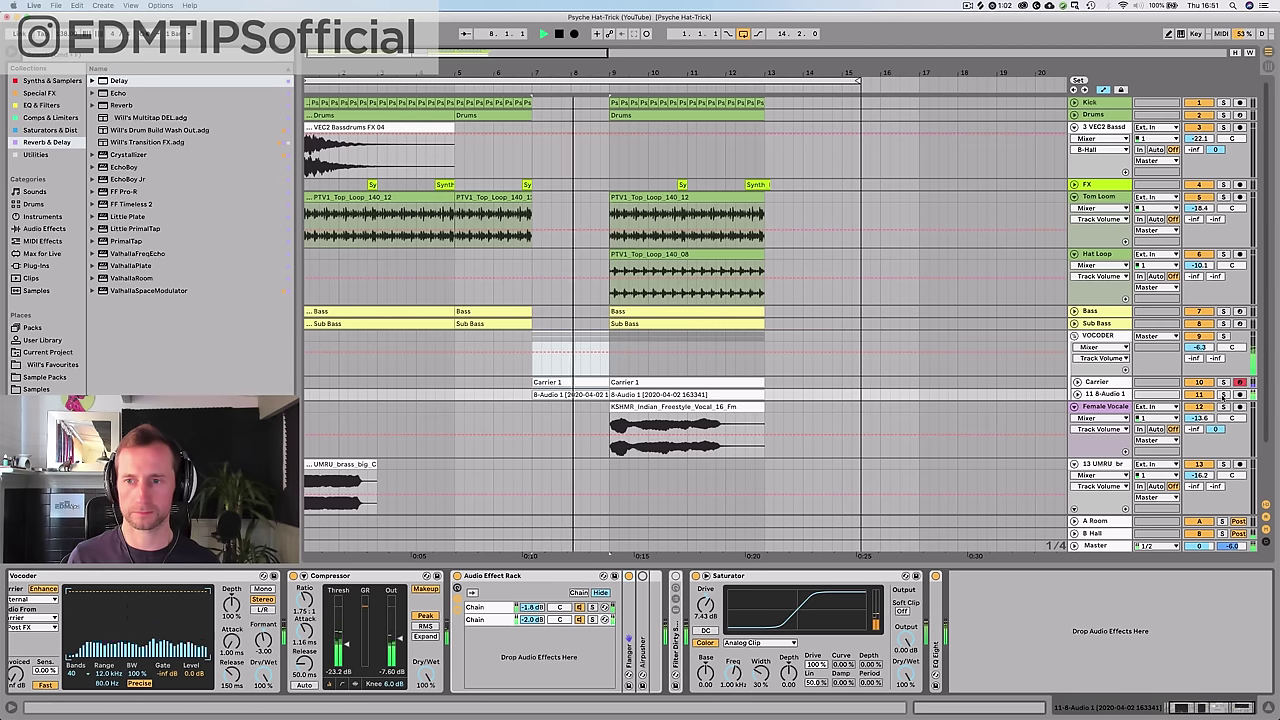
pyautogui.press('space')
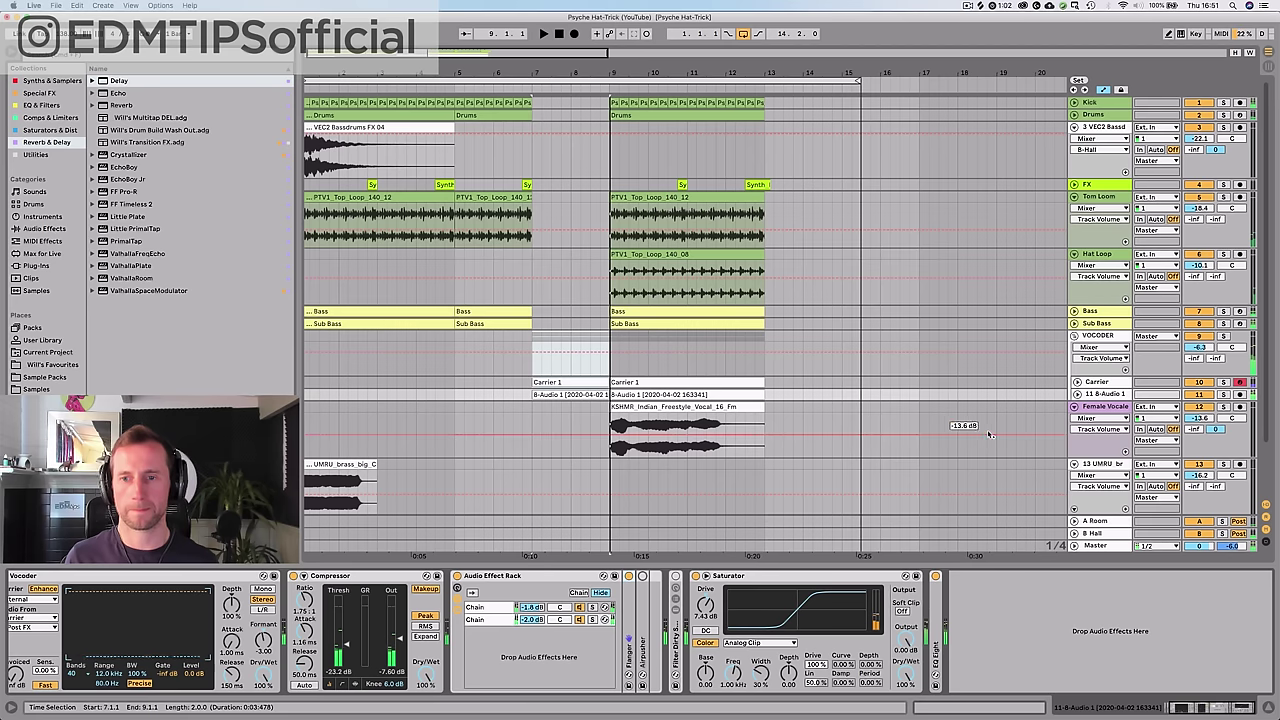
pyautogui.click(558, 36)
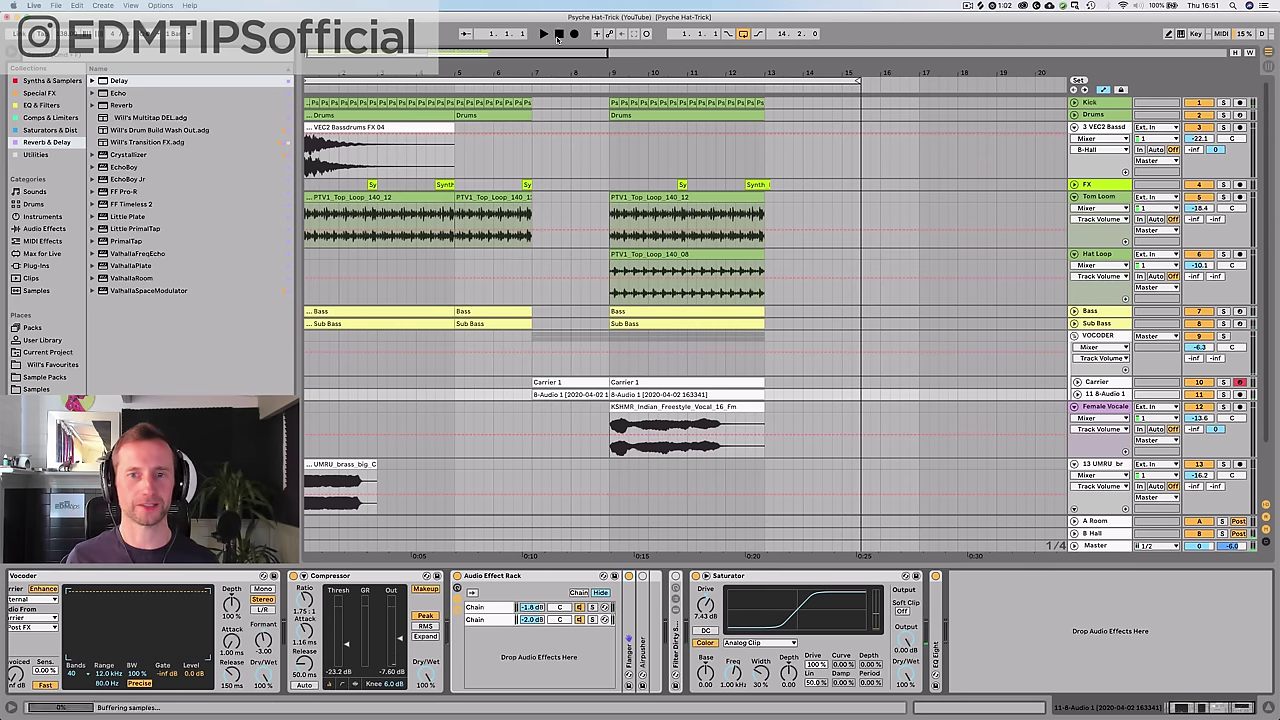
# - Insert an audio track below the VEC2 Bassdrums track and browse the Sweeps Up samples inside the FX Sweeps folder
pyautogui.click(1104, 204)
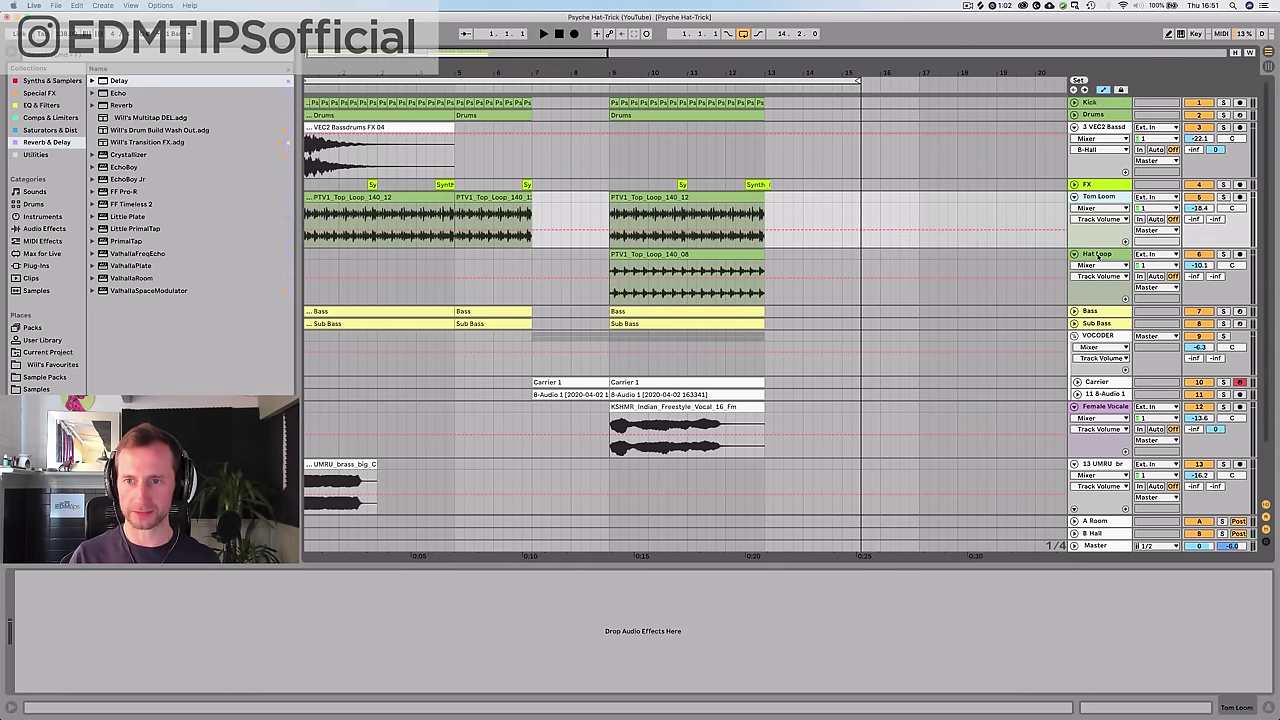
pyautogui.click(1102, 130)
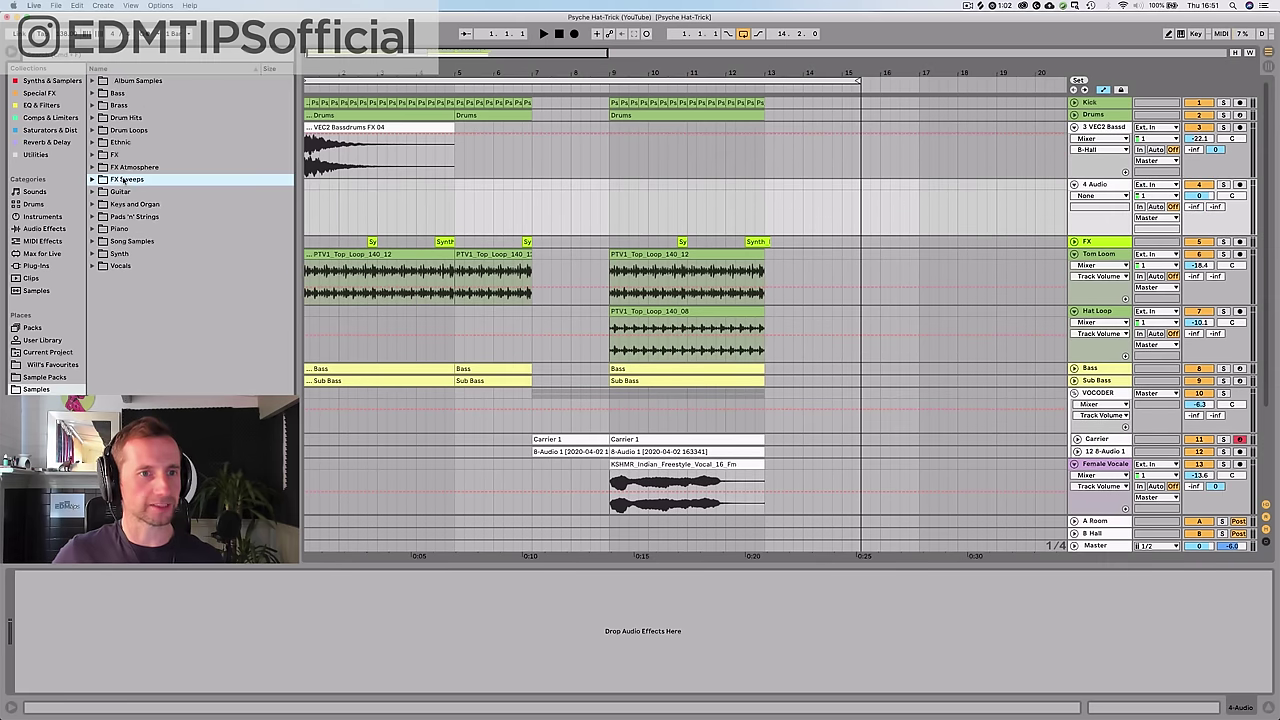
pyautogui.doubleClick(133, 184)
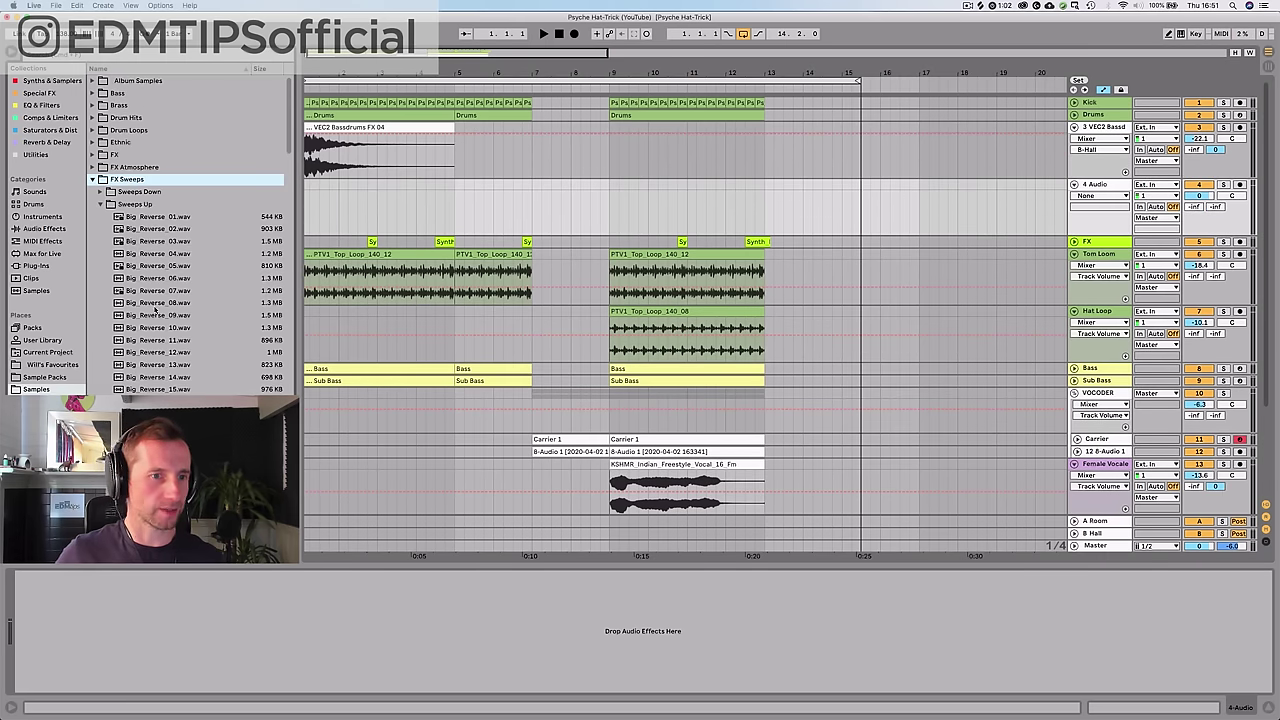
pyautogui.scroll(-10, 155, 310)
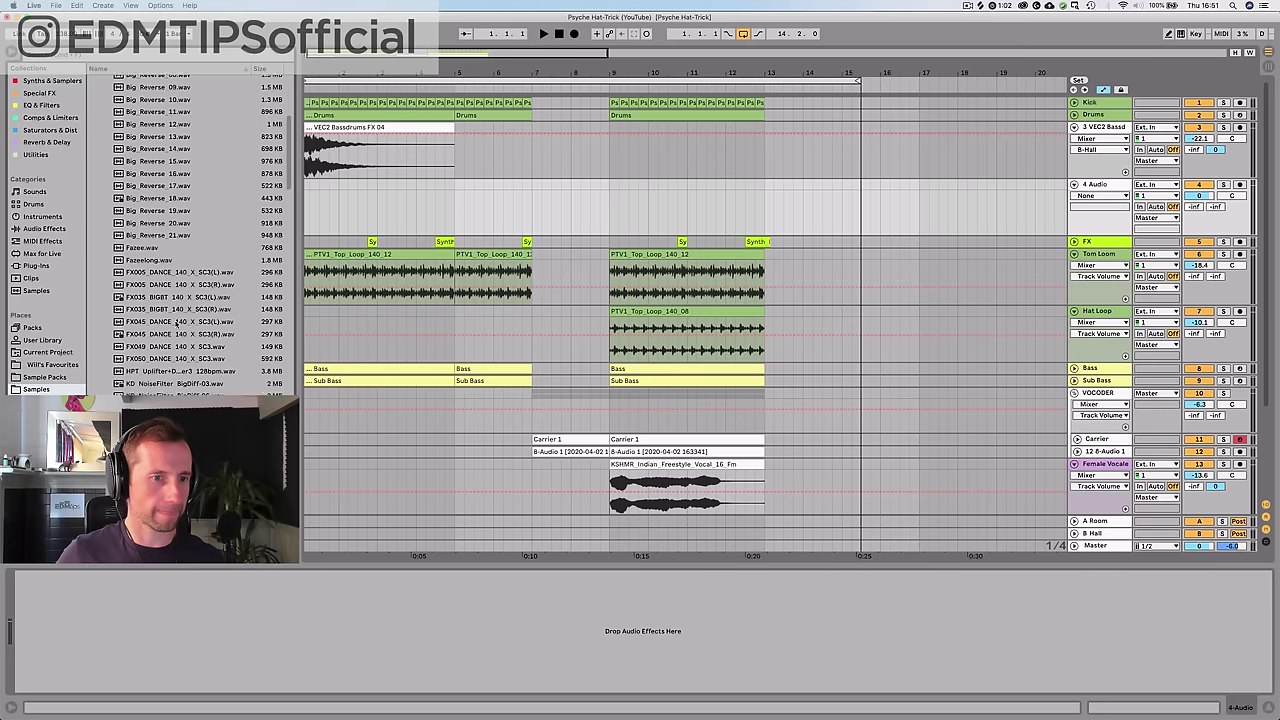
pyautogui.scroll(-5, 176, 323)
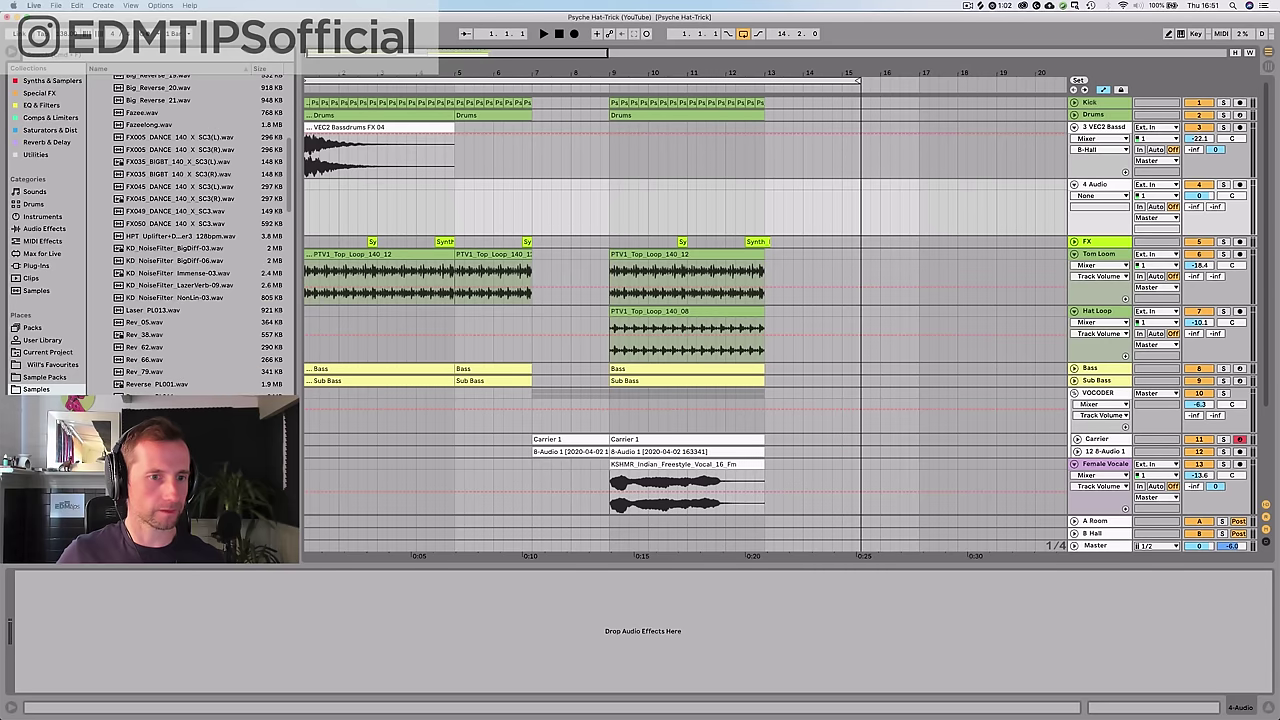
# - Place the RISE CLIMBER_033 riser on the new audio track from bar 5 to bar 9, set its volume to -11.7 dB, and play it
pyautogui.moveTo(432, 183); pyautogui.dragTo(457, 207)
pyautogui.moveTo(1196, 197); pyautogui.dragTo(1196, 201)
pyautogui.press('space')
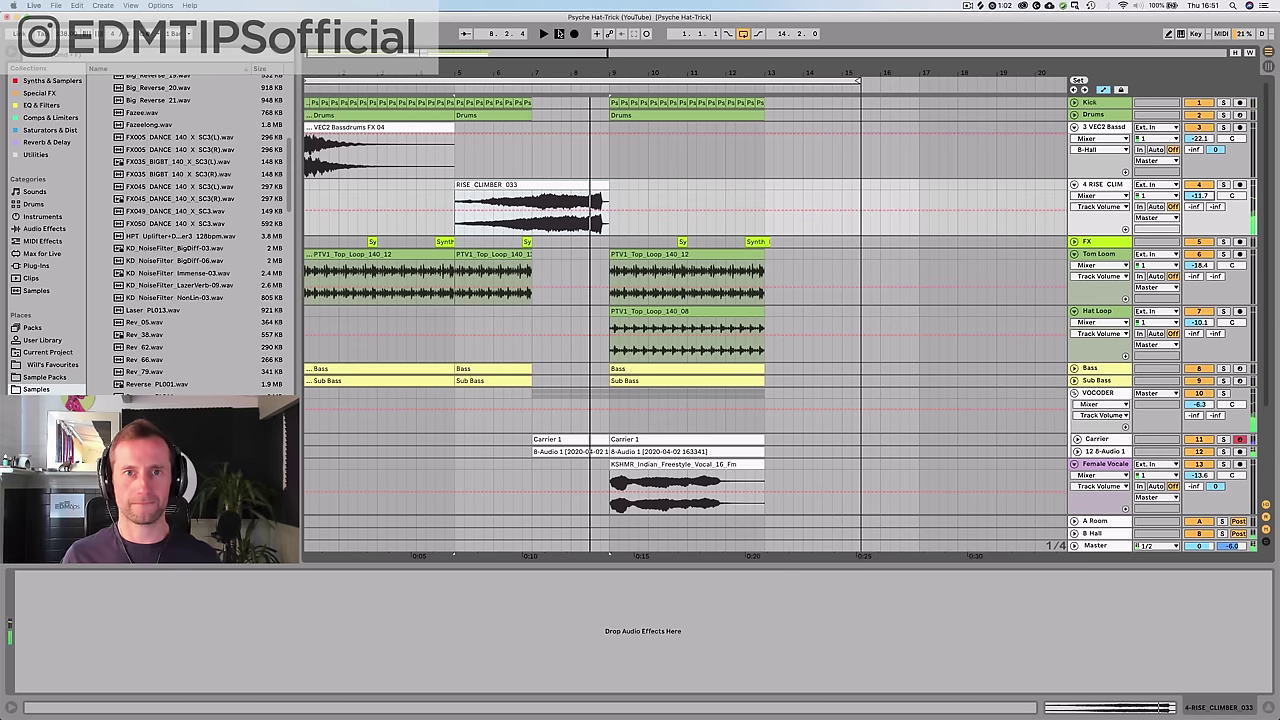
pyautogui.press('space')
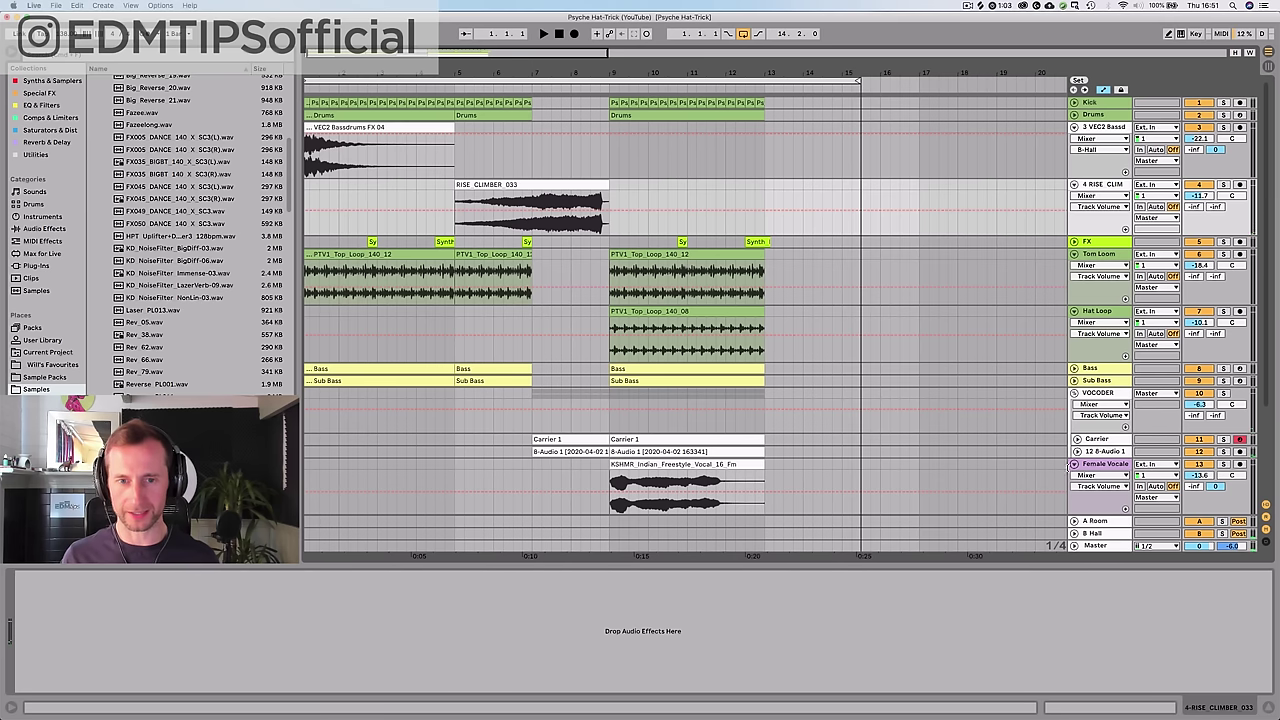
# - Unfold the 8-Audio 1 track, play the arrangement from the start, and raise the VOCODER group's volume to -2.8 dB
pyautogui.scroll(-3, 1069, 466)
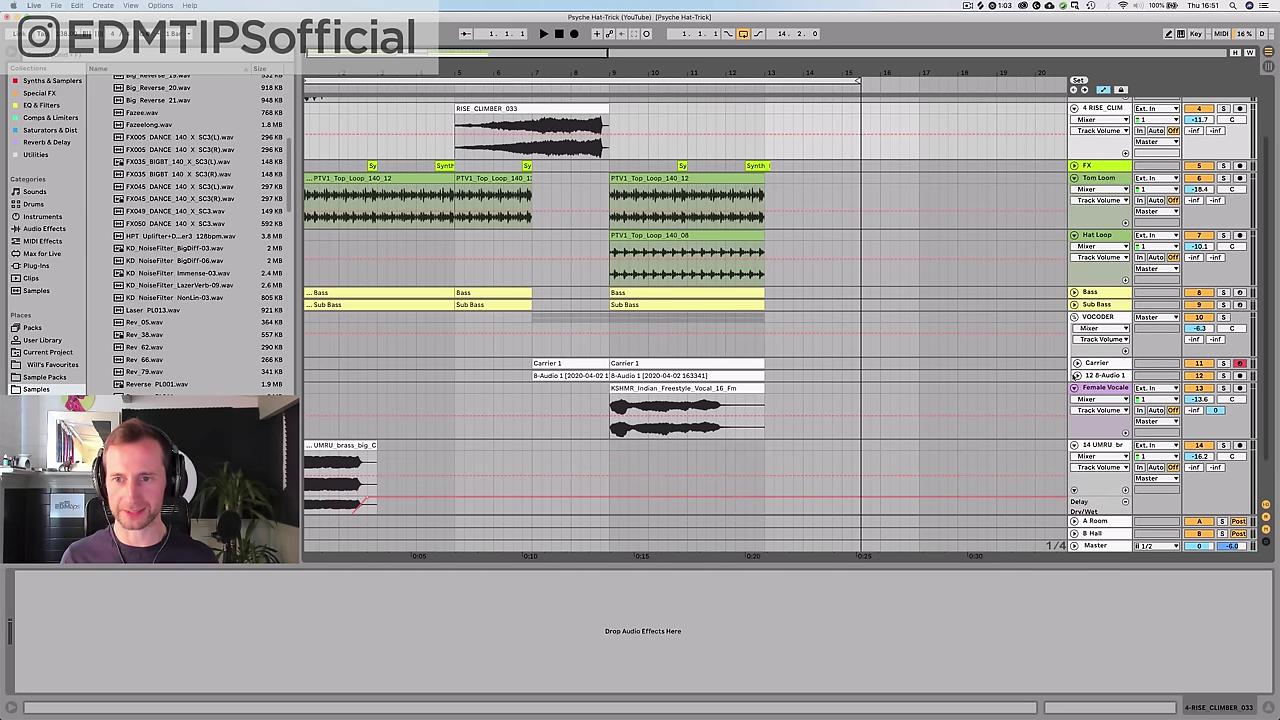
pyautogui.click(1077, 375)
pyautogui.click(543, 34)
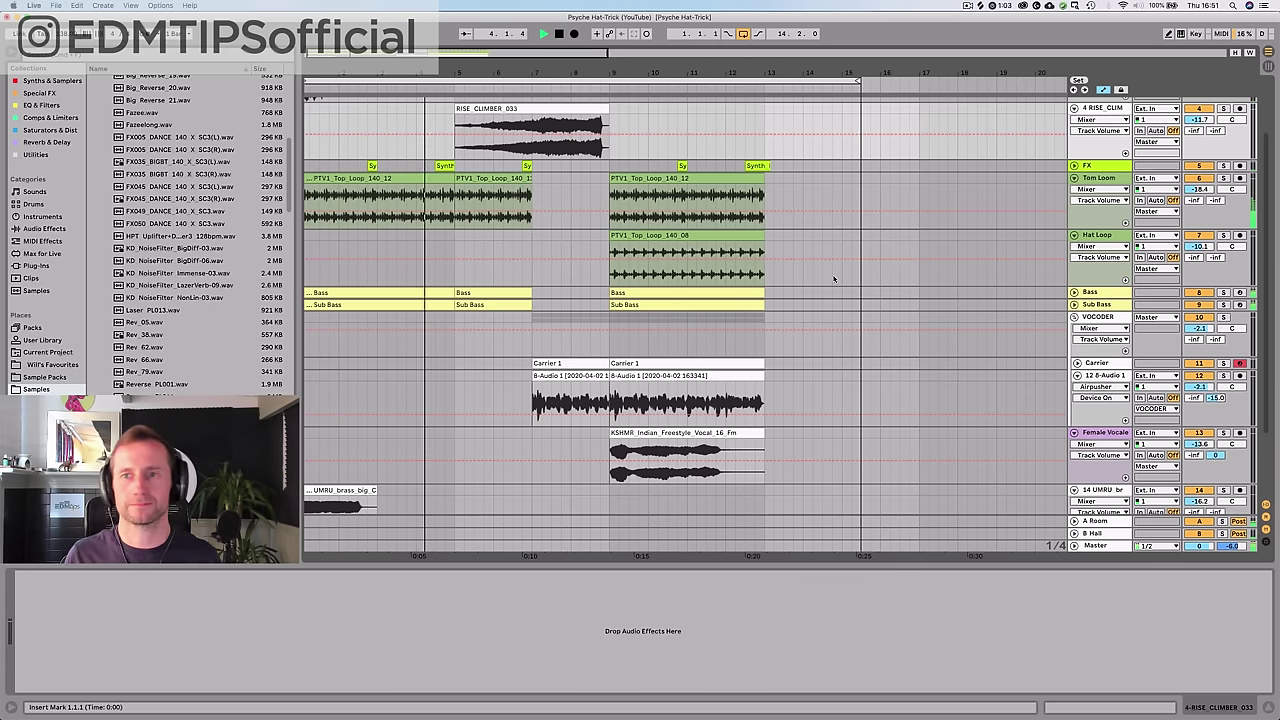
pyautogui.scroll(2, 969, 263)
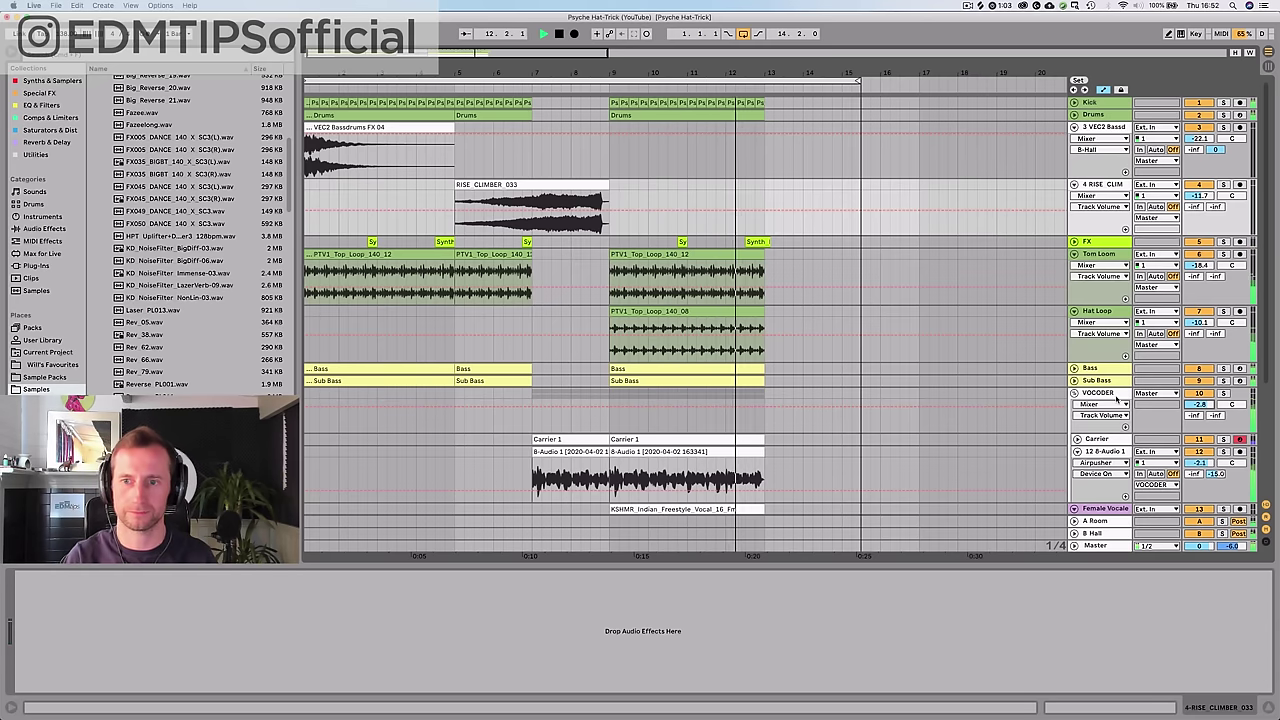
# - Hide the automation and replace the 8-Audio 1 audio in bars 9 to 12 with two copies of bars 7 and 8, playing it back
pyautogui.moveTo(609, 456); pyautogui.dragTo(675, 456)
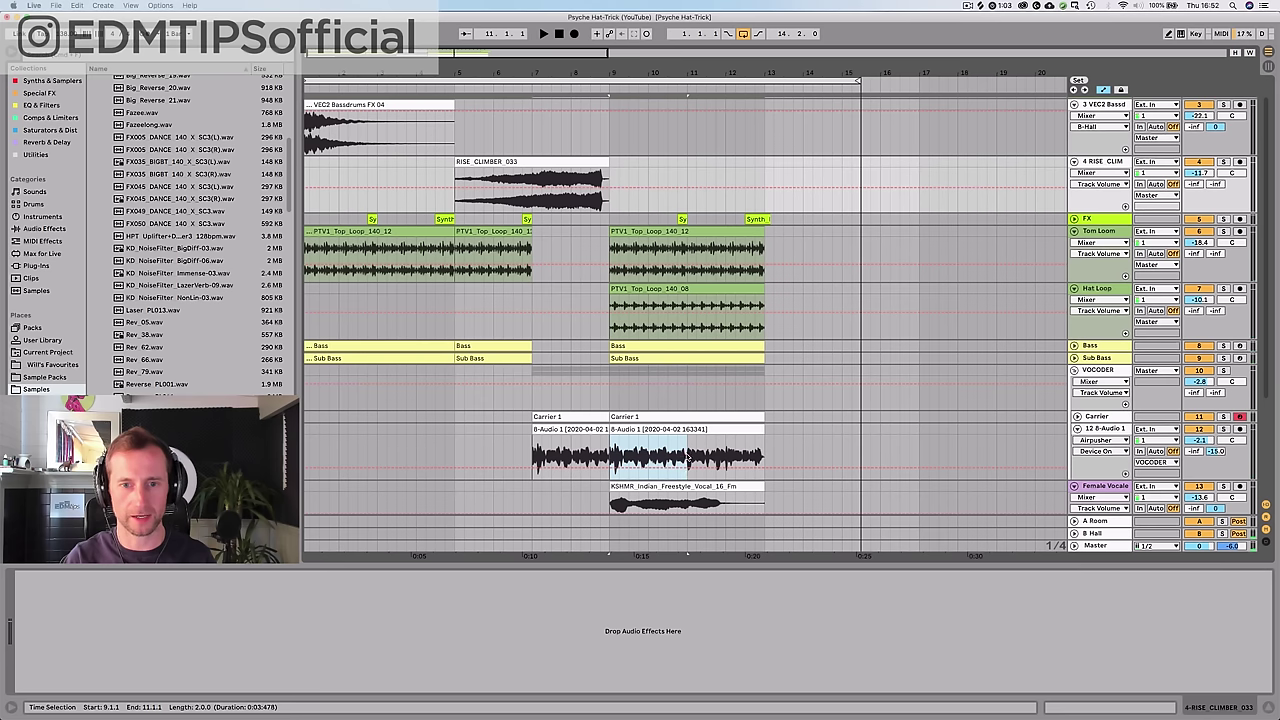
pyautogui.press('super+d')
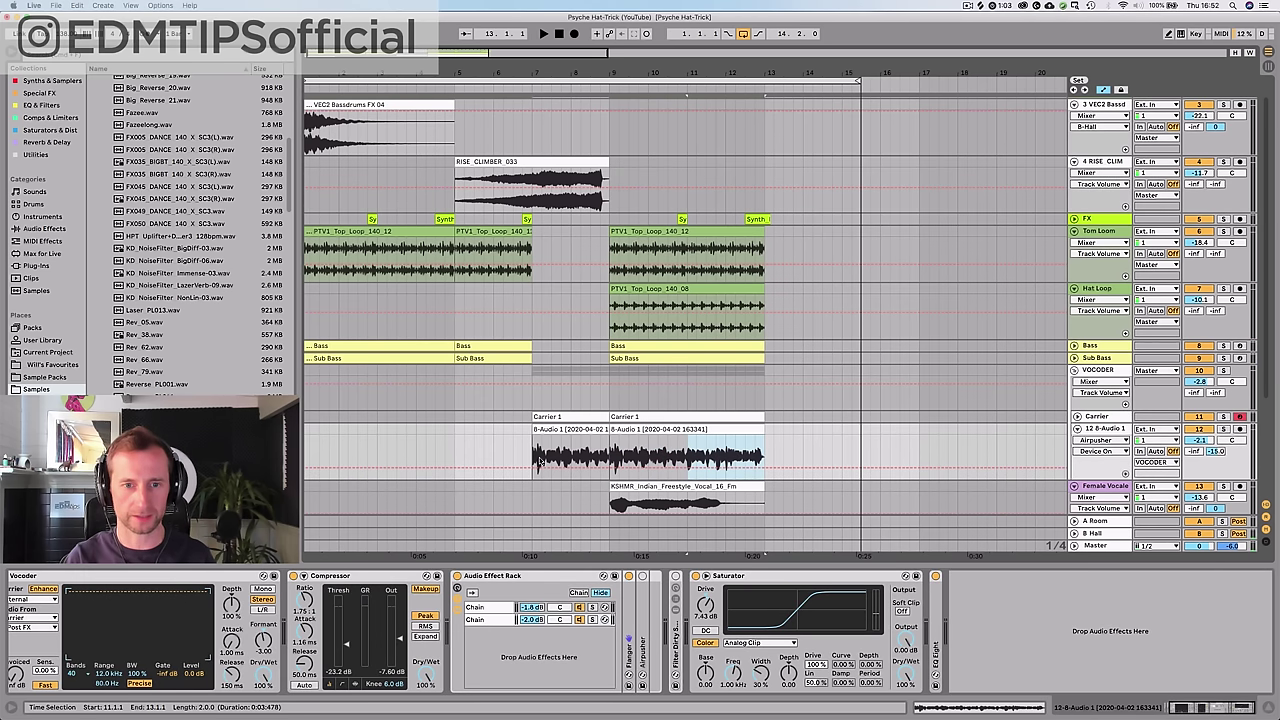
pyautogui.click(640, 429)
pyautogui.click(1103, 90)
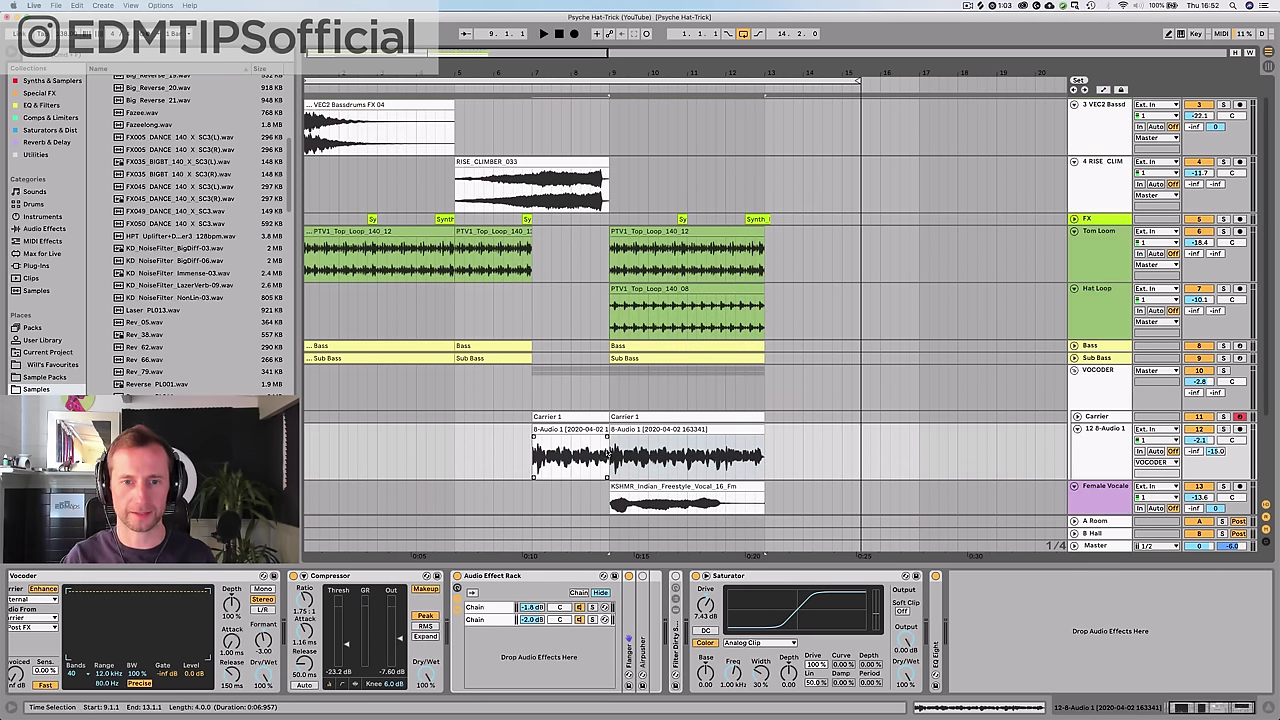
pyautogui.moveTo(609, 455); pyautogui.dragTo(652, 452)
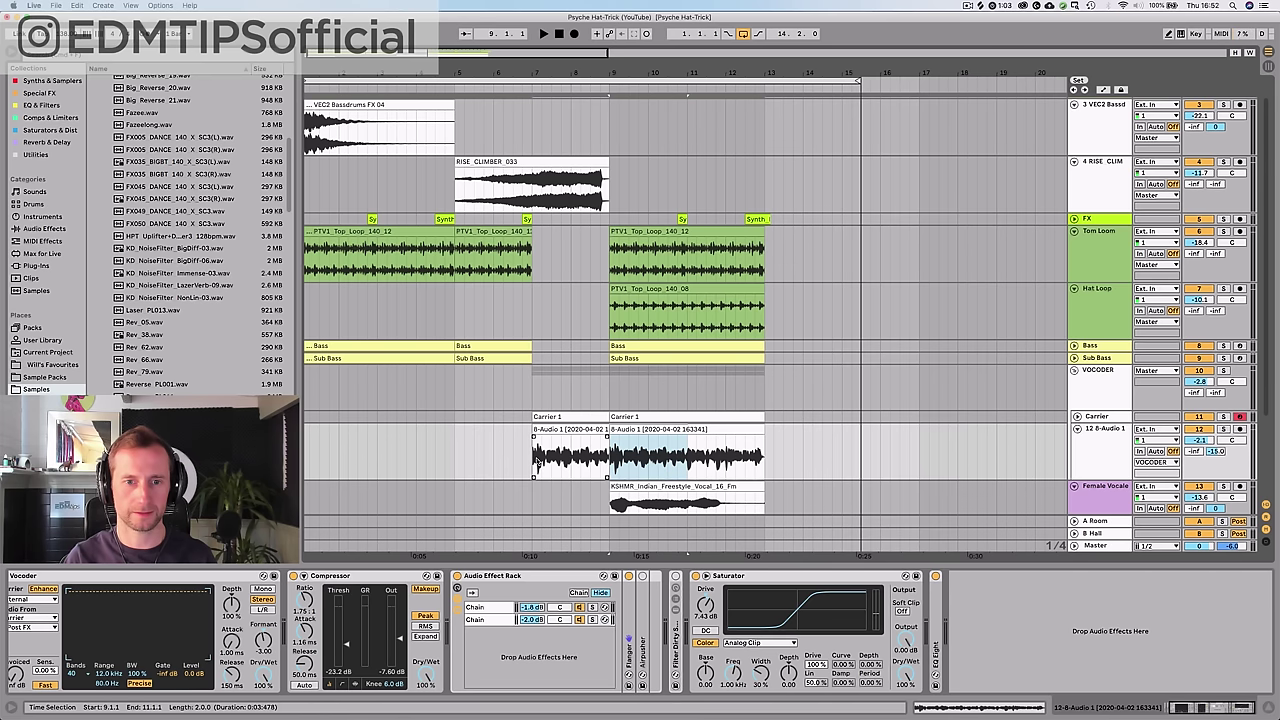
pyautogui.click(535, 462)
pyautogui.press('space')
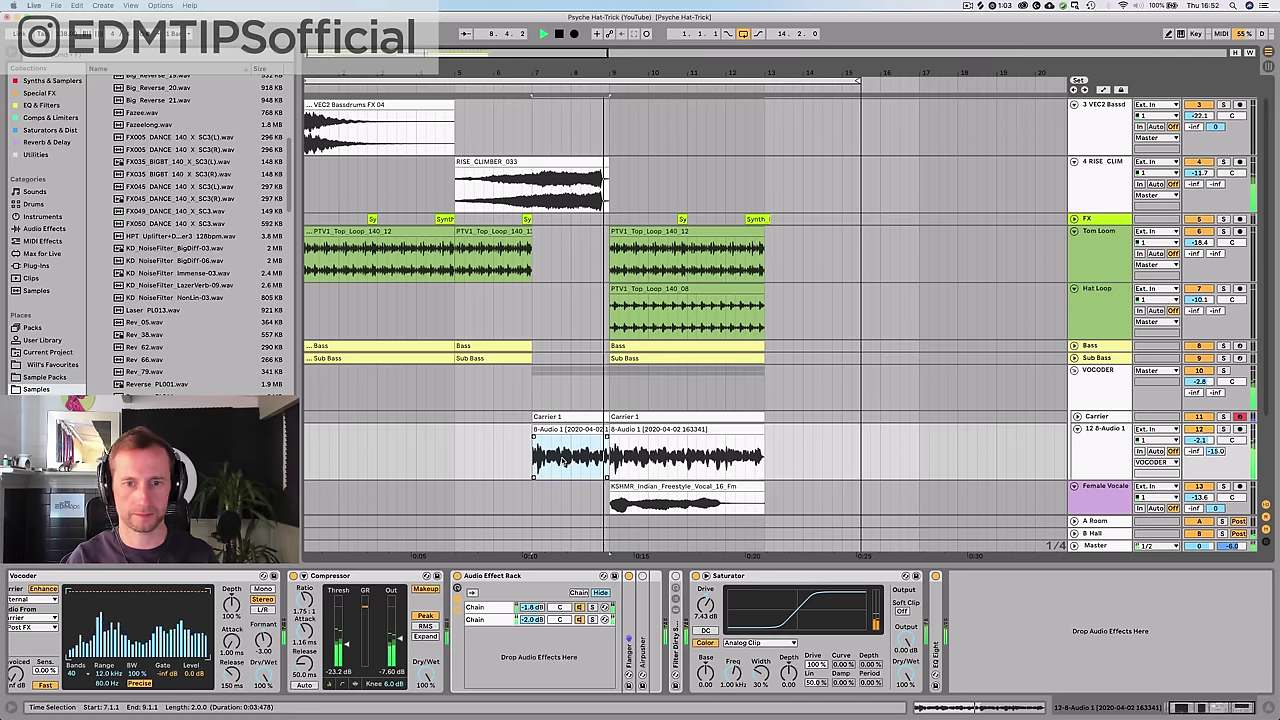
pyautogui.click(614, 463)
pyautogui.click(686, 462)
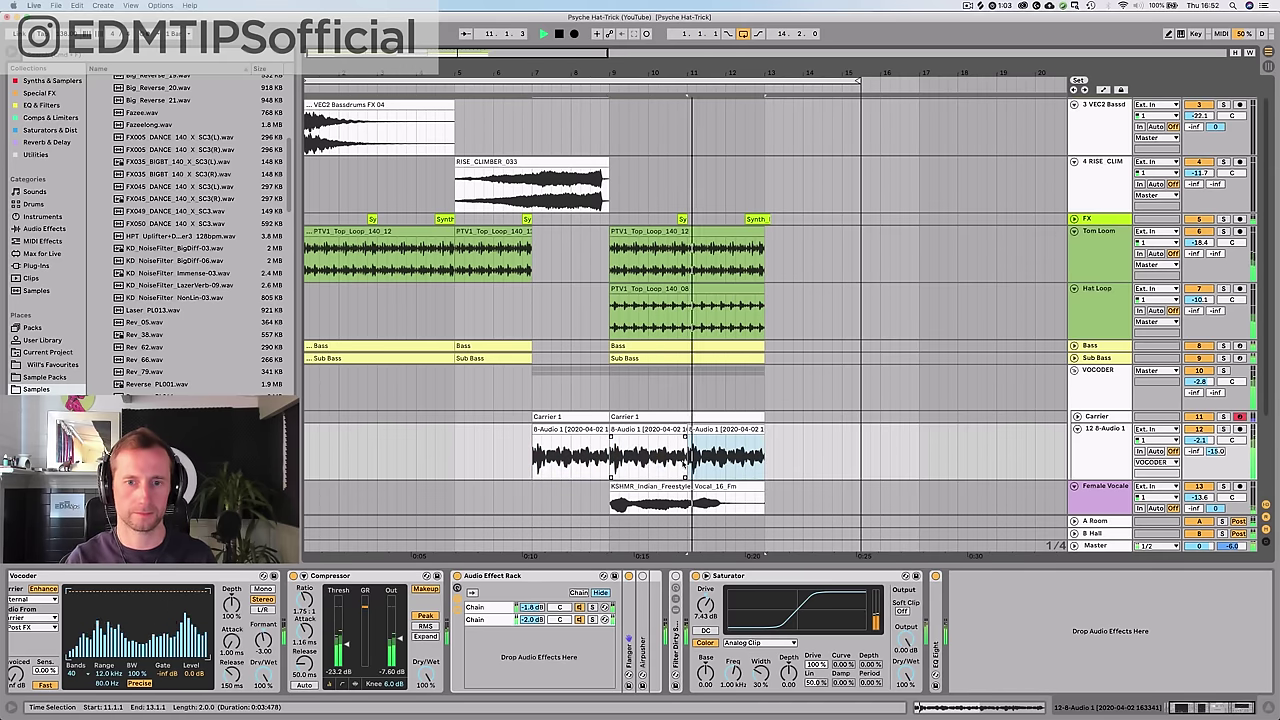
# - Stop playback and copy the VEC2 Bassdrums FX 04 clip to bar 9 on the same track
pyautogui.scroll(1, 377, 118)
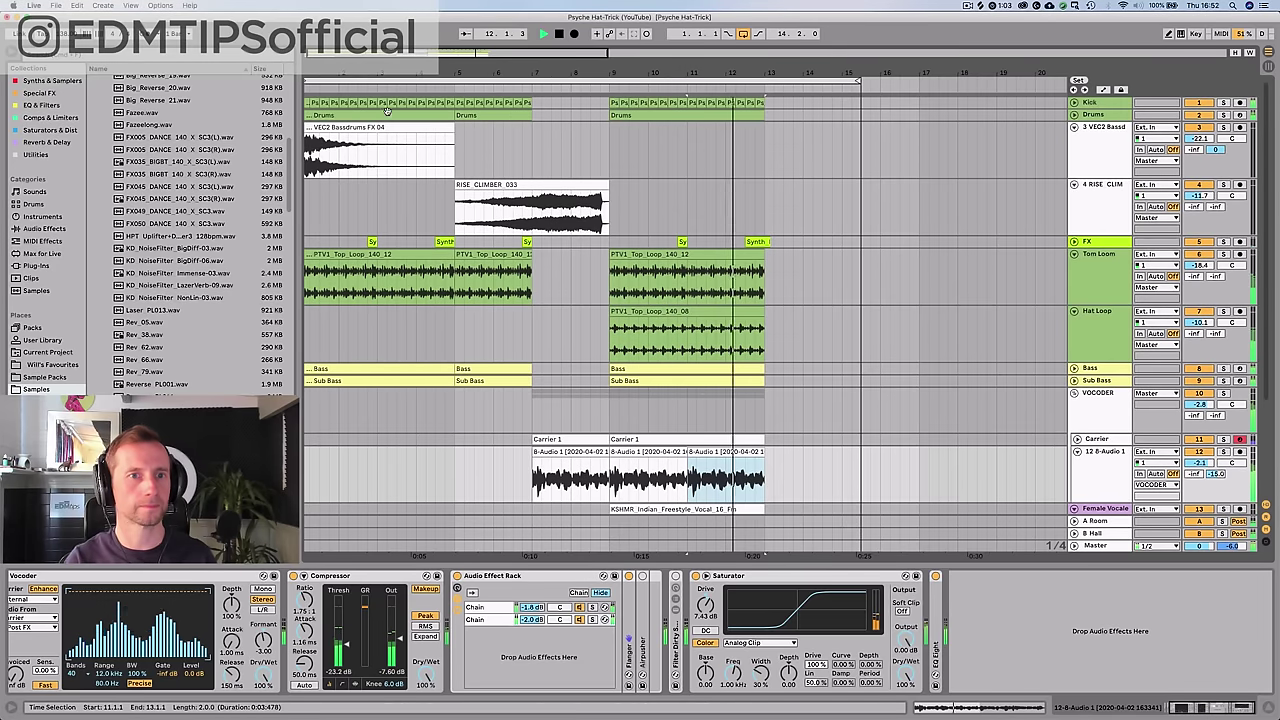
pyautogui.press('space')
pyautogui.moveTo(363, 128); pyautogui.dragTo(679, 139)
# - Add a Compressor to the VOCODER group, sidechain it from the Kick, and set the threshold to -14.5 dB and attack to 0.02 ms
pyautogui.click(1100, 415)
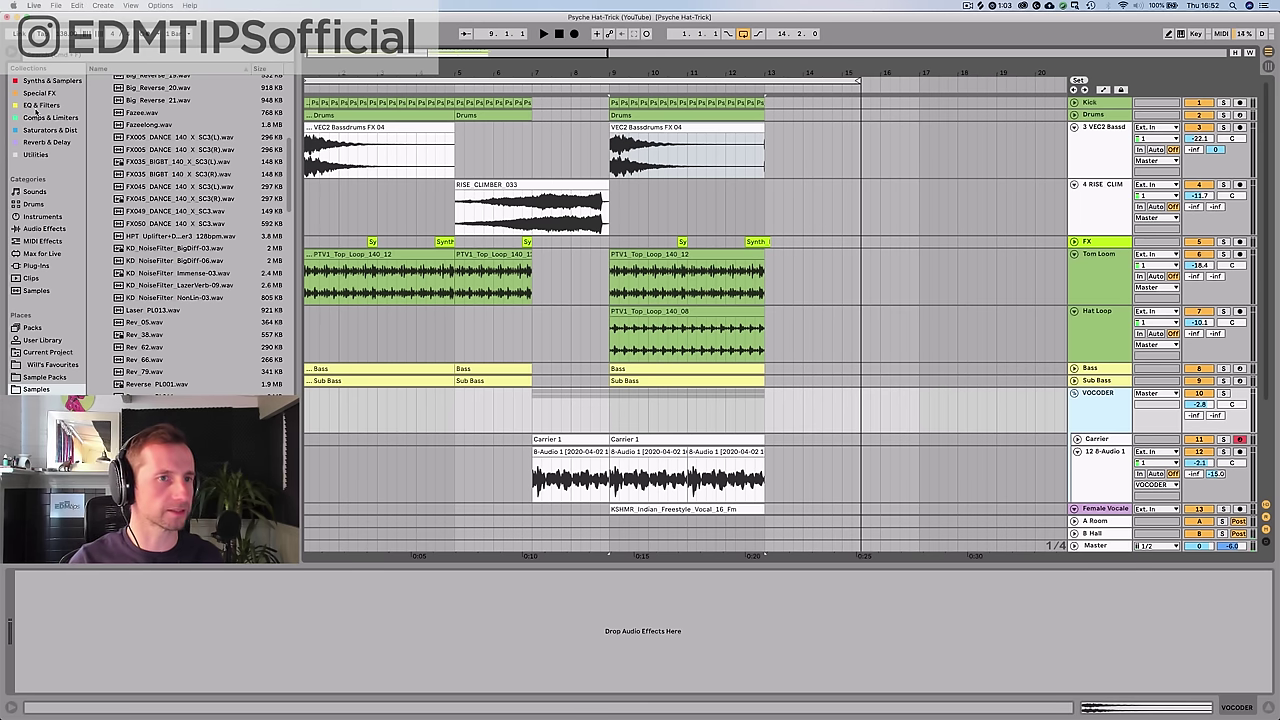
pyautogui.click(40, 117)
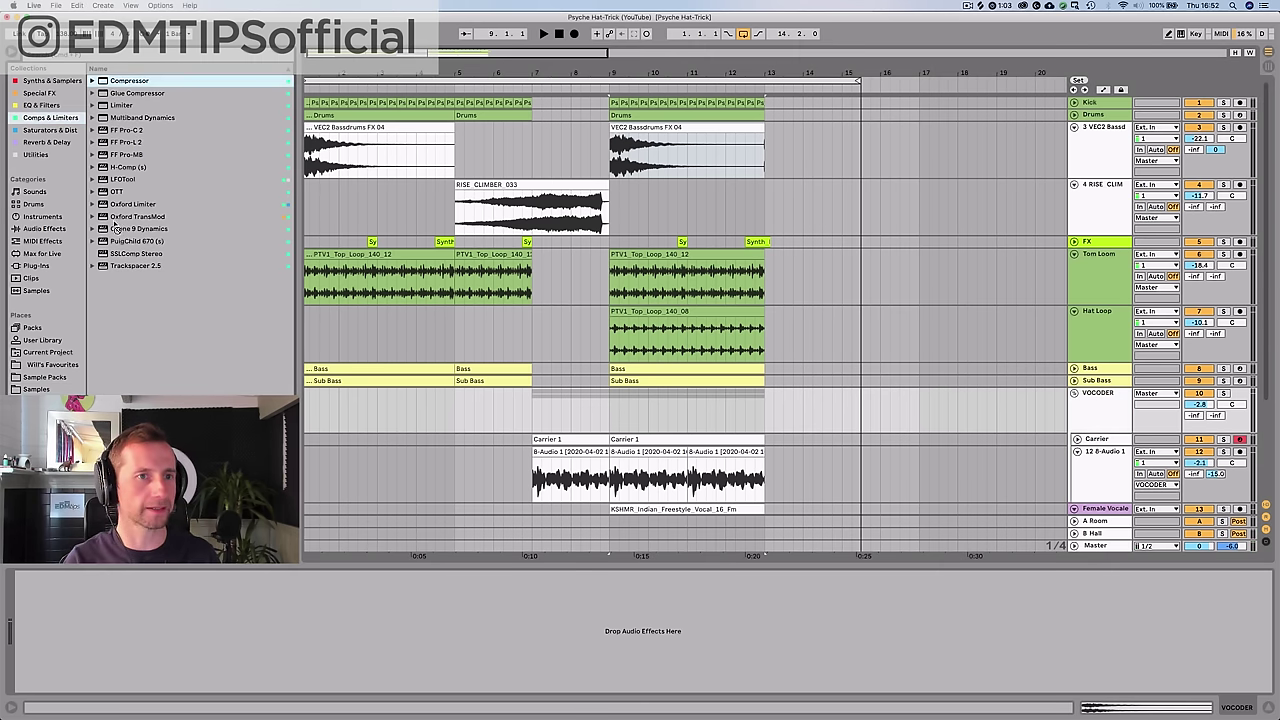
pyautogui.moveTo(185, 655); pyautogui.dragTo(168, 646)
pyautogui.click(31, 576)
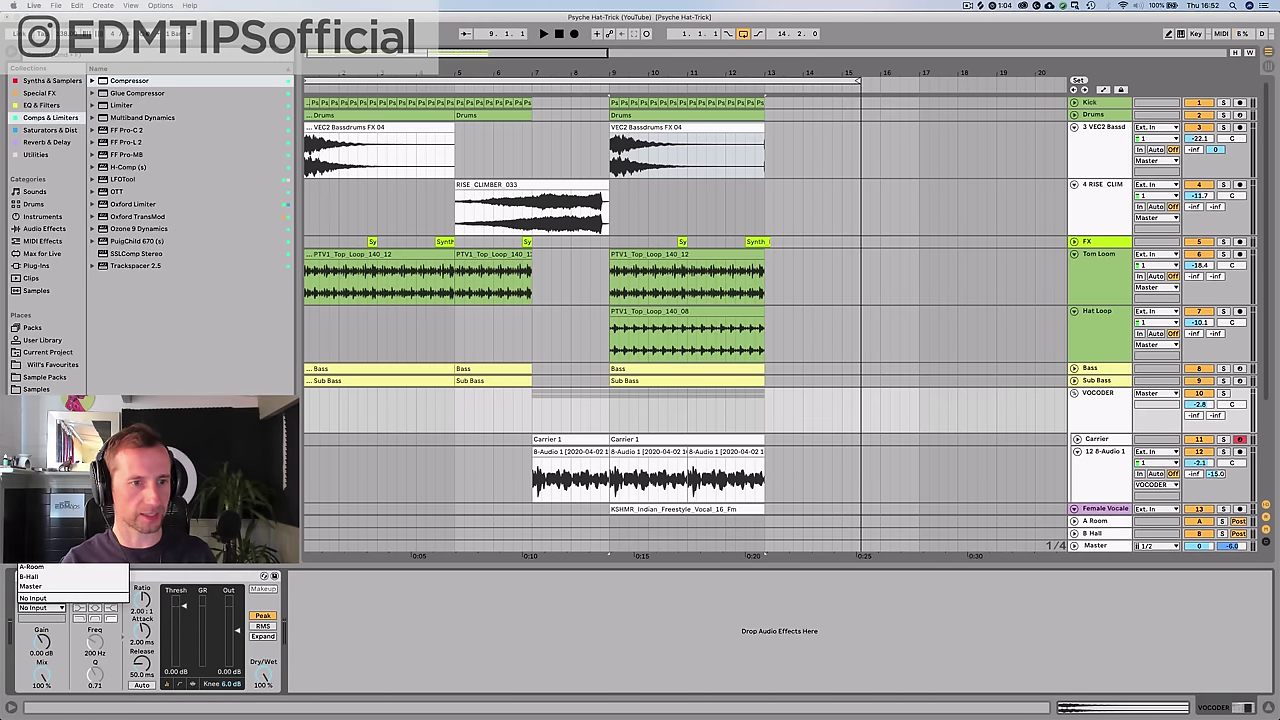
pyautogui.press('space')
pyautogui.moveTo(184, 605); pyautogui.dragTo(183, 633)
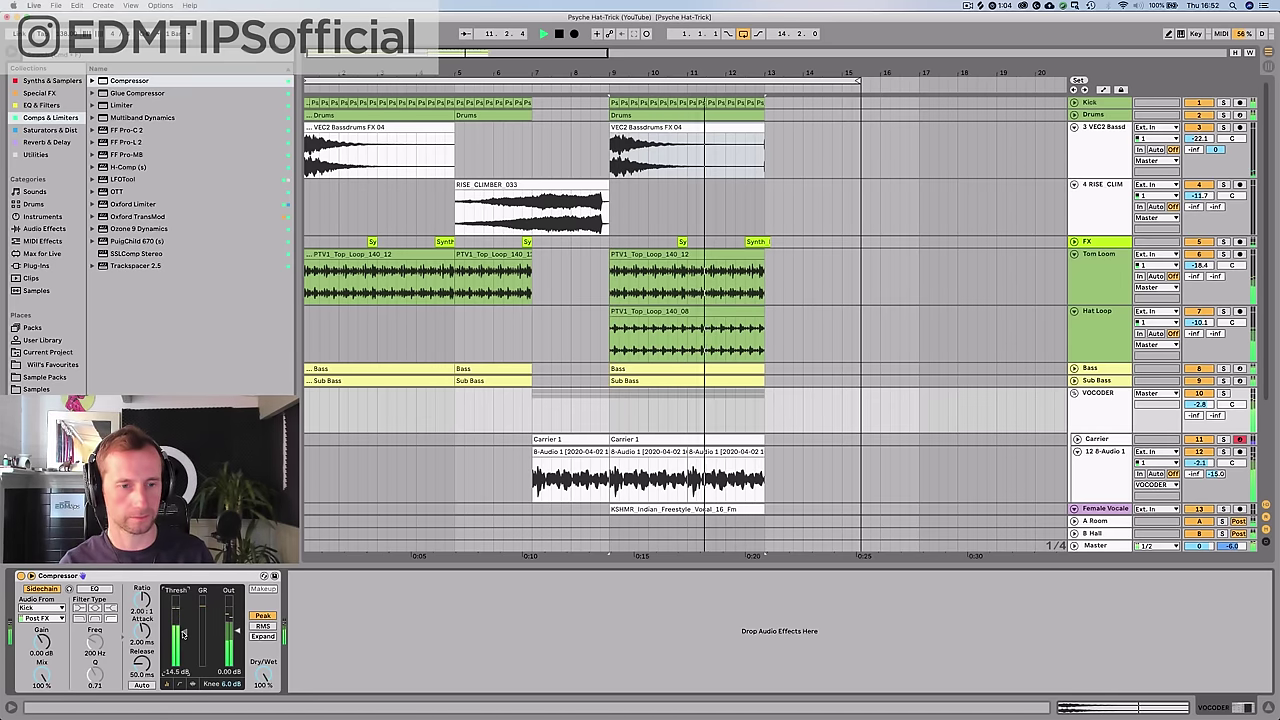
pyautogui.moveTo(143, 631); pyautogui.dragTo(141, 660)
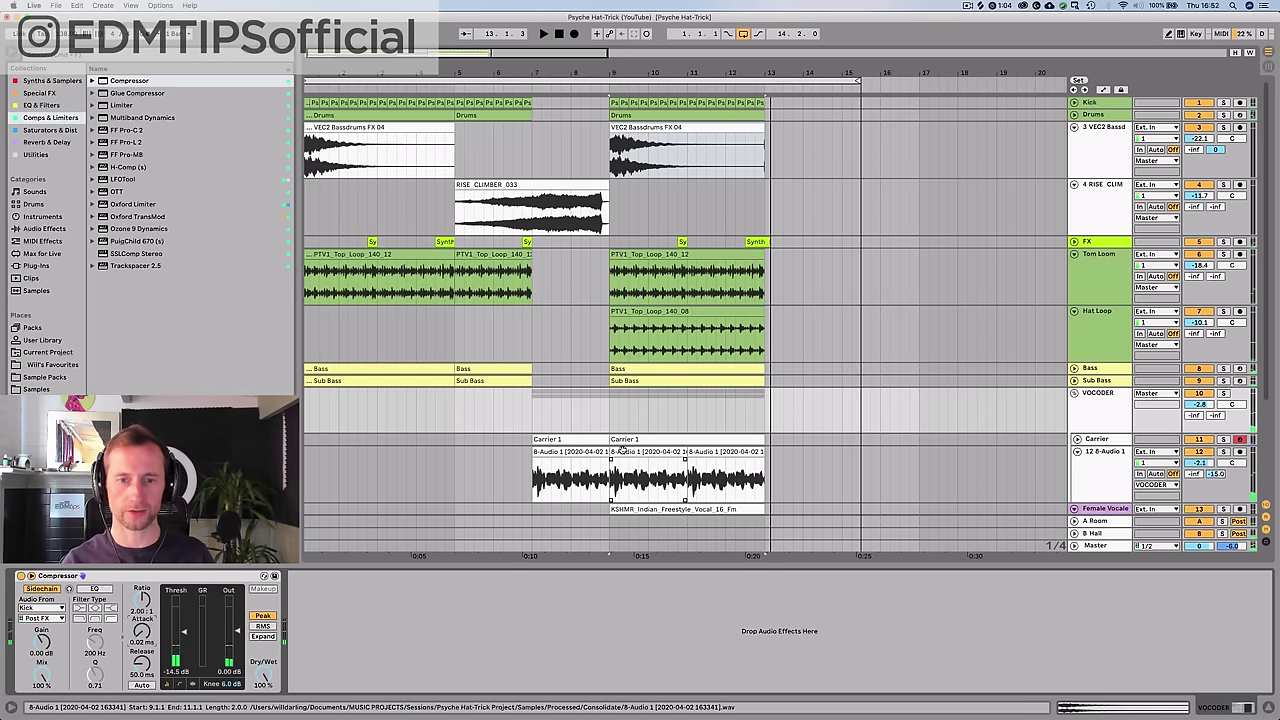
# - Play from bar 9 and lower the VOCODER group Compressor's threshold to -15.7 dB
pyautogui.click(573, 489)
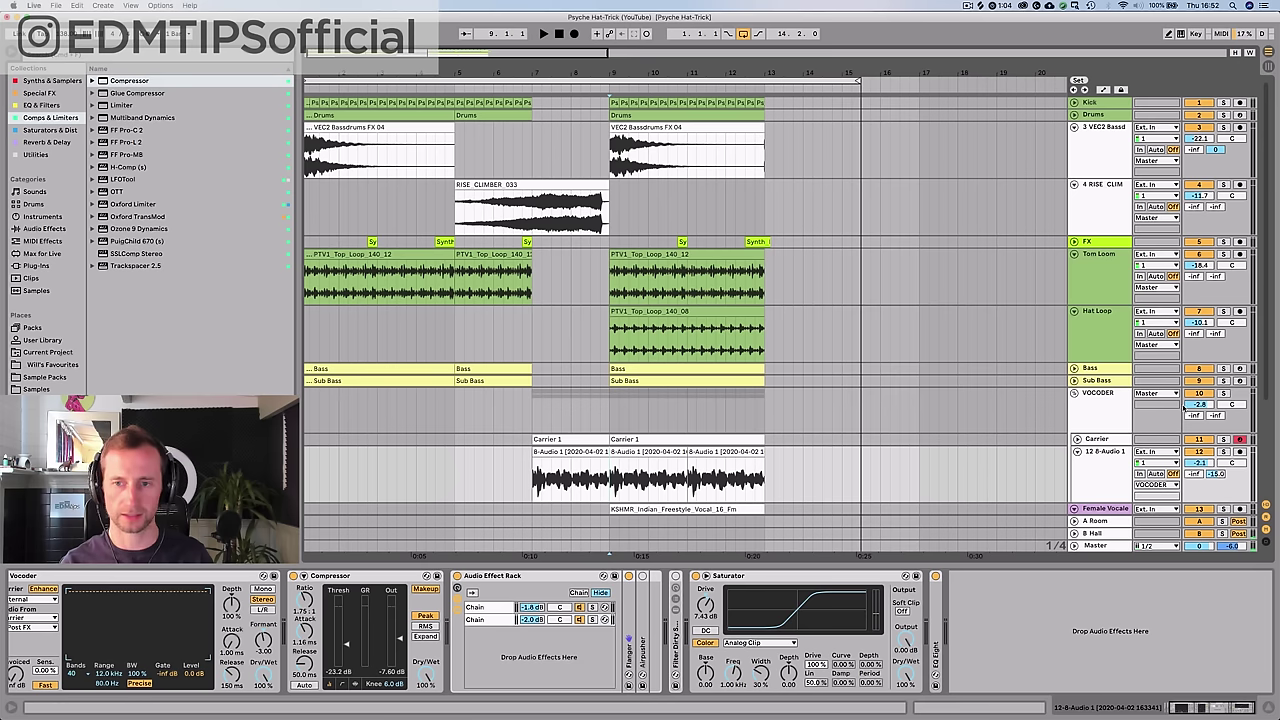
pyautogui.click(1107, 413)
pyautogui.press('space')
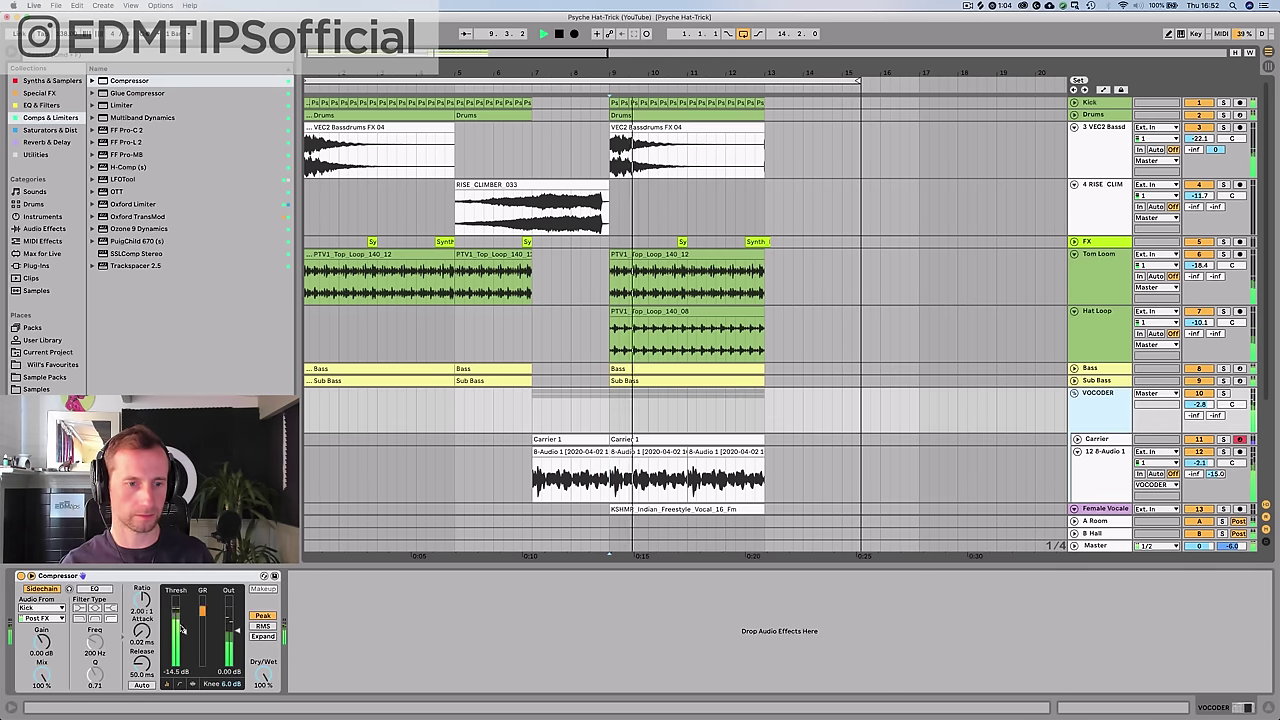
pyautogui.moveTo(183, 631); pyautogui.dragTo(183, 633)
pyautogui.press('space')
# - Fold the VOCODER group and the female vocal track, and raise the brass track's volume to -12.8 dB
pyautogui.click(761, 470)
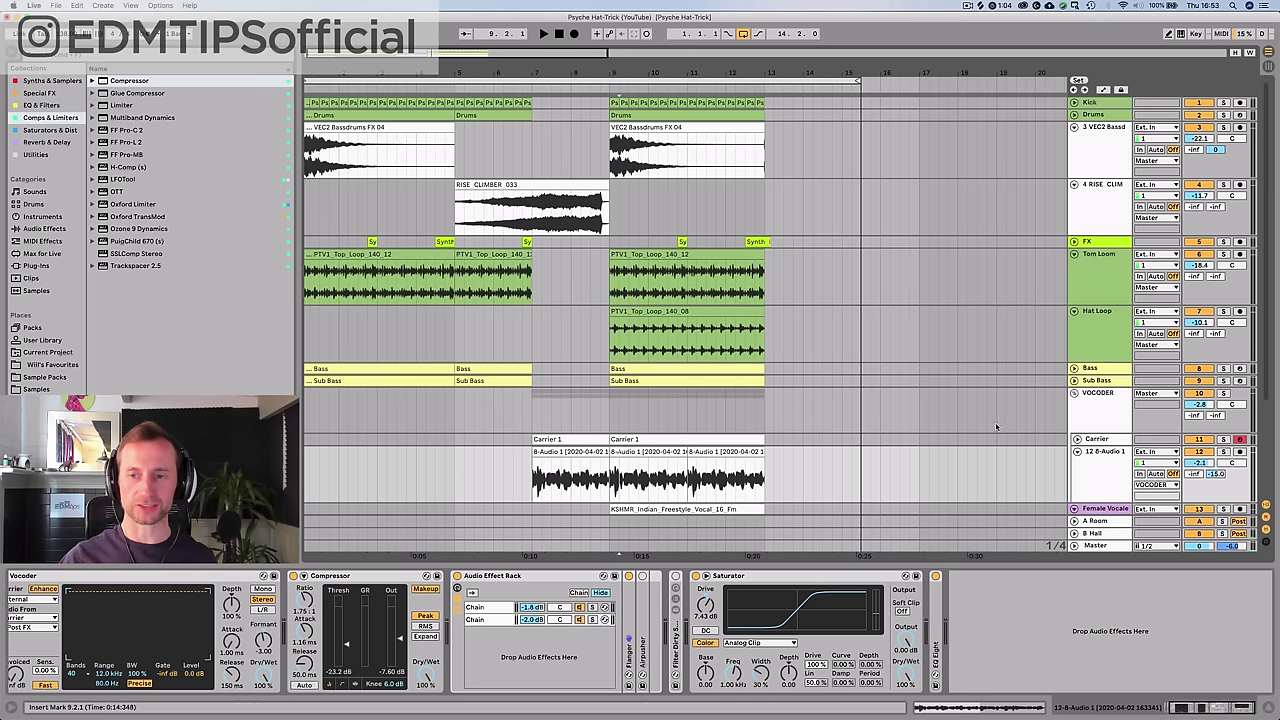
pyautogui.click(1075, 418)
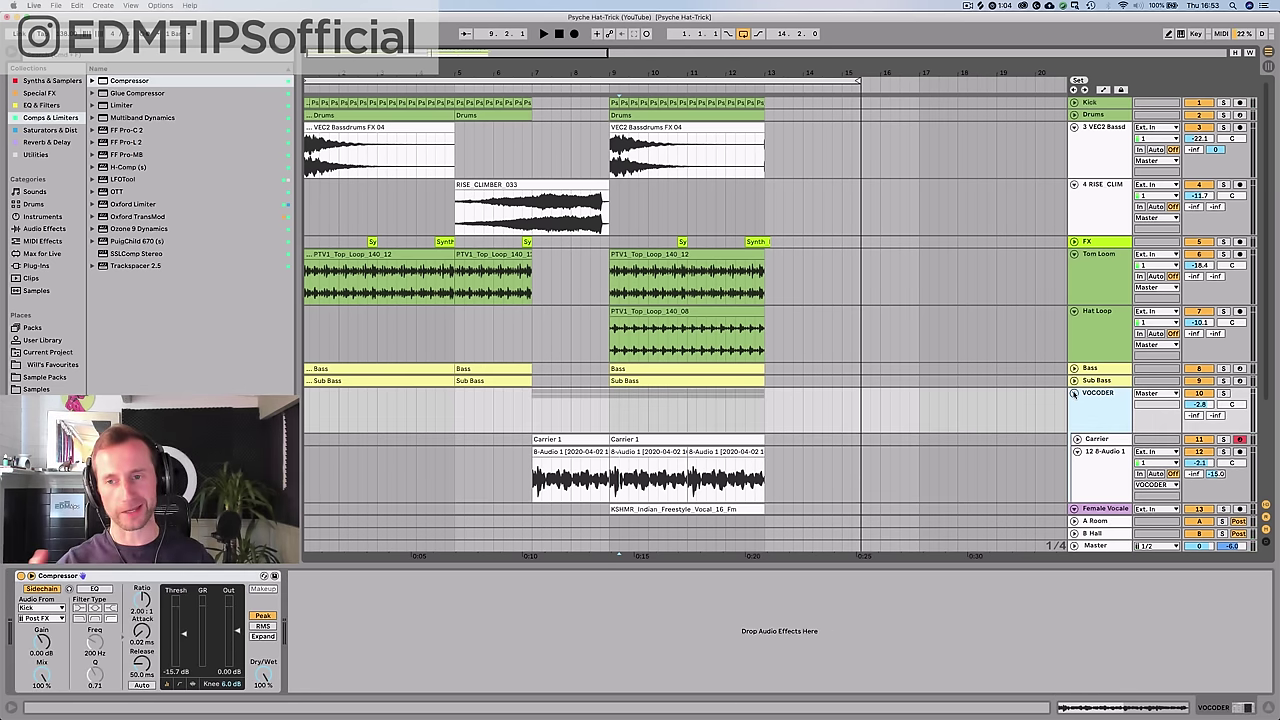
pyautogui.click(1074, 393)
pyautogui.click(1074, 406)
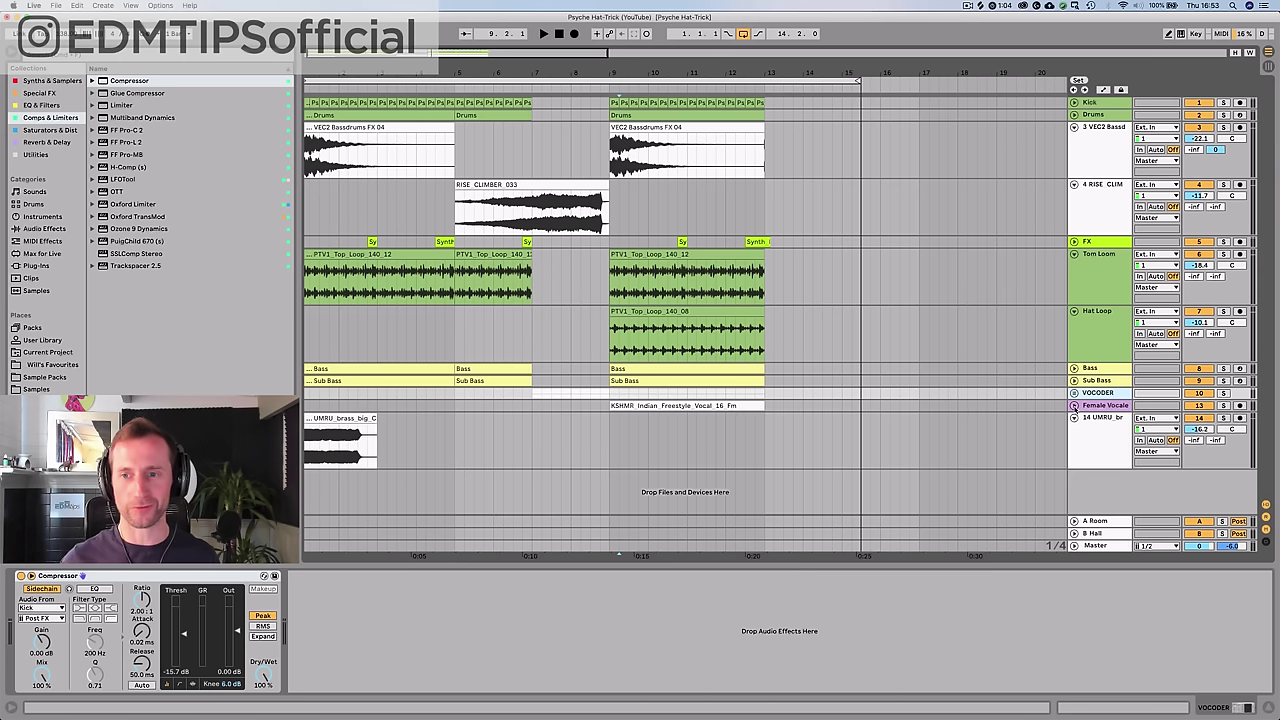
pyautogui.click(1075, 418)
# - Duplicate bars 9 to 12 of all tracks to bar 13, and delete the copied VEC2 Bassdrums and female vocal clips
pyautogui.moveTo(738, 440); pyautogui.dragTo(584, 48)
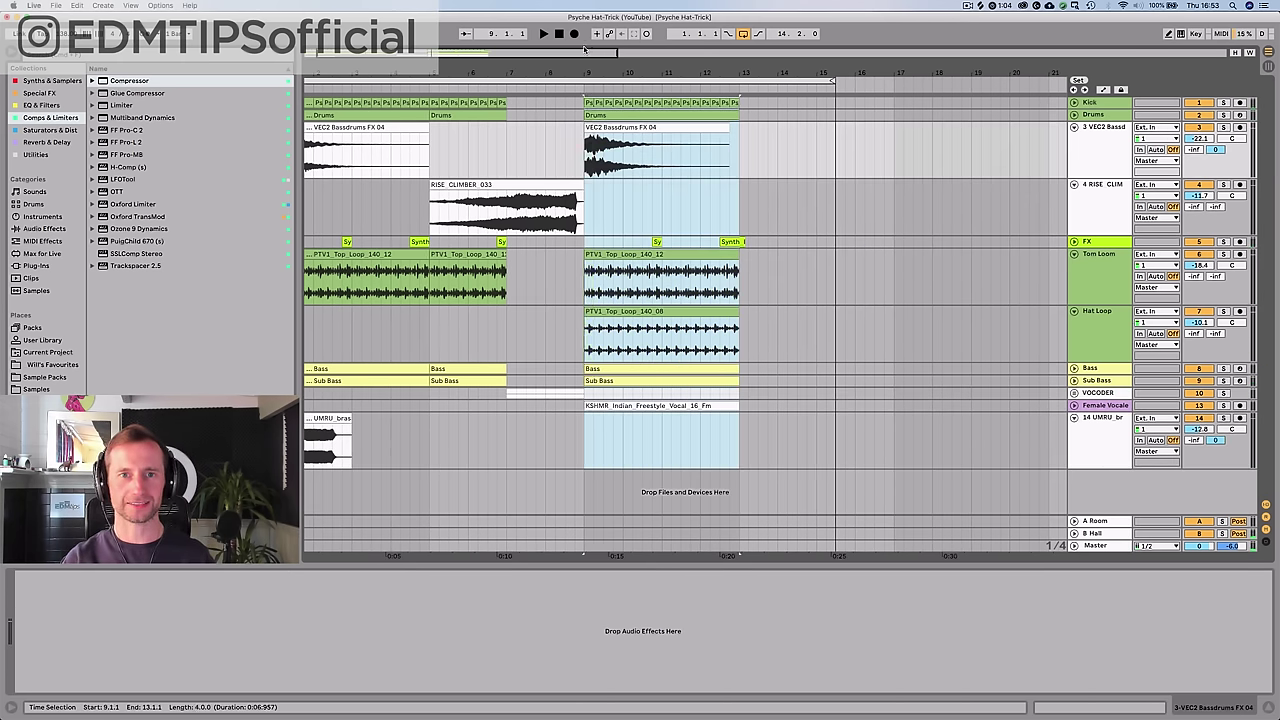
pyautogui.press('super+d')
pyautogui.click(766, 129)
pyautogui.press('Delete')
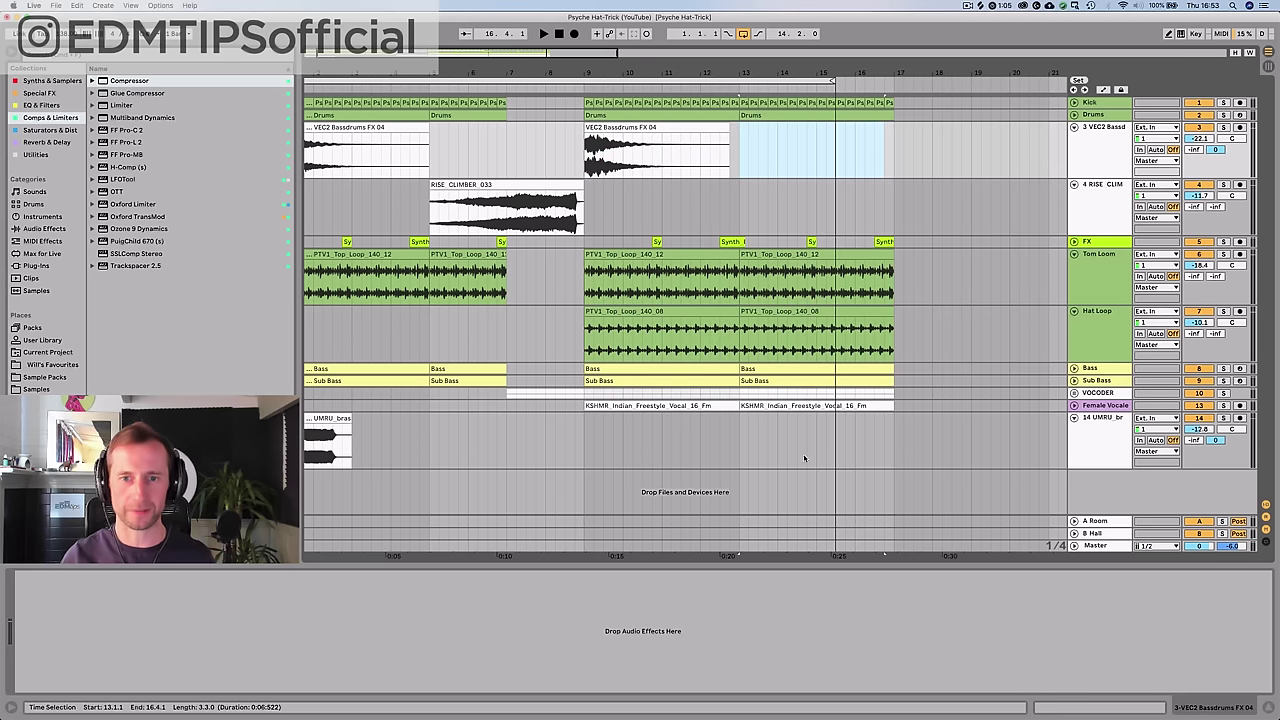
pyautogui.click(778, 407)
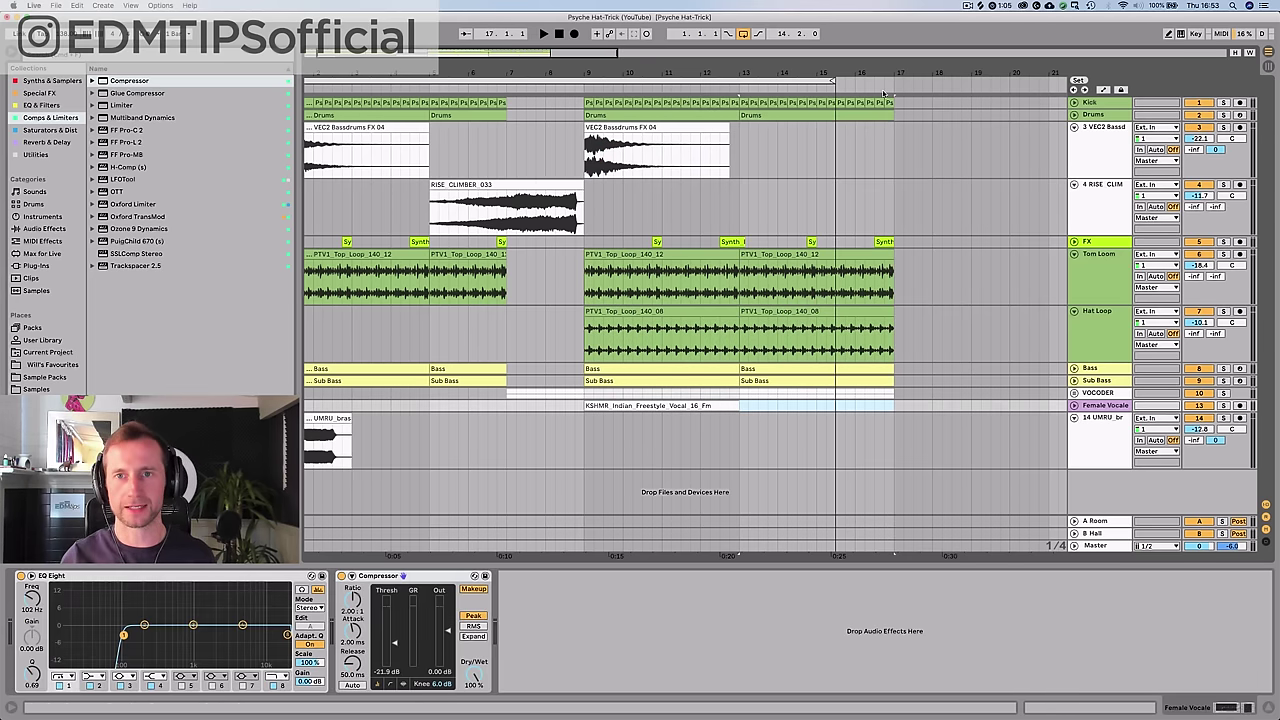
# - Extend the arrangement loop to end at bar 17, giving it a length of 16 bars
pyautogui.moveTo(838, 81); pyautogui.dragTo(882, 81)
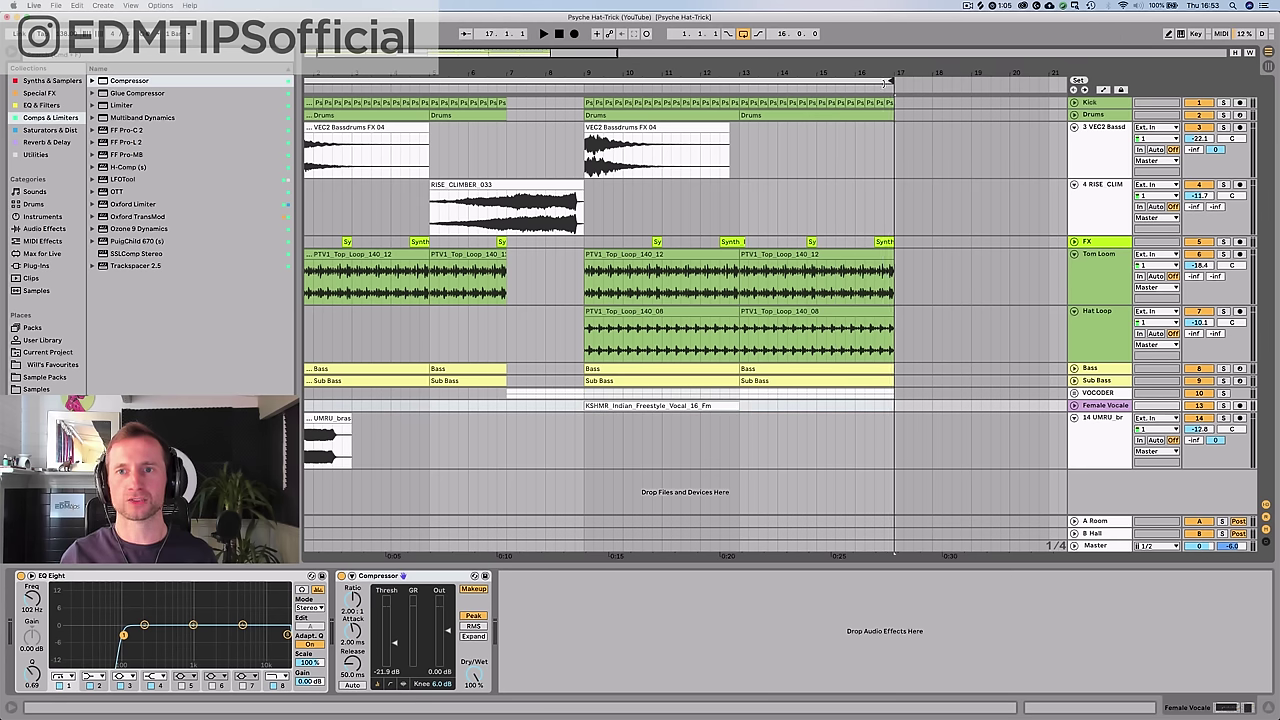
pyautogui.click(884, 82)
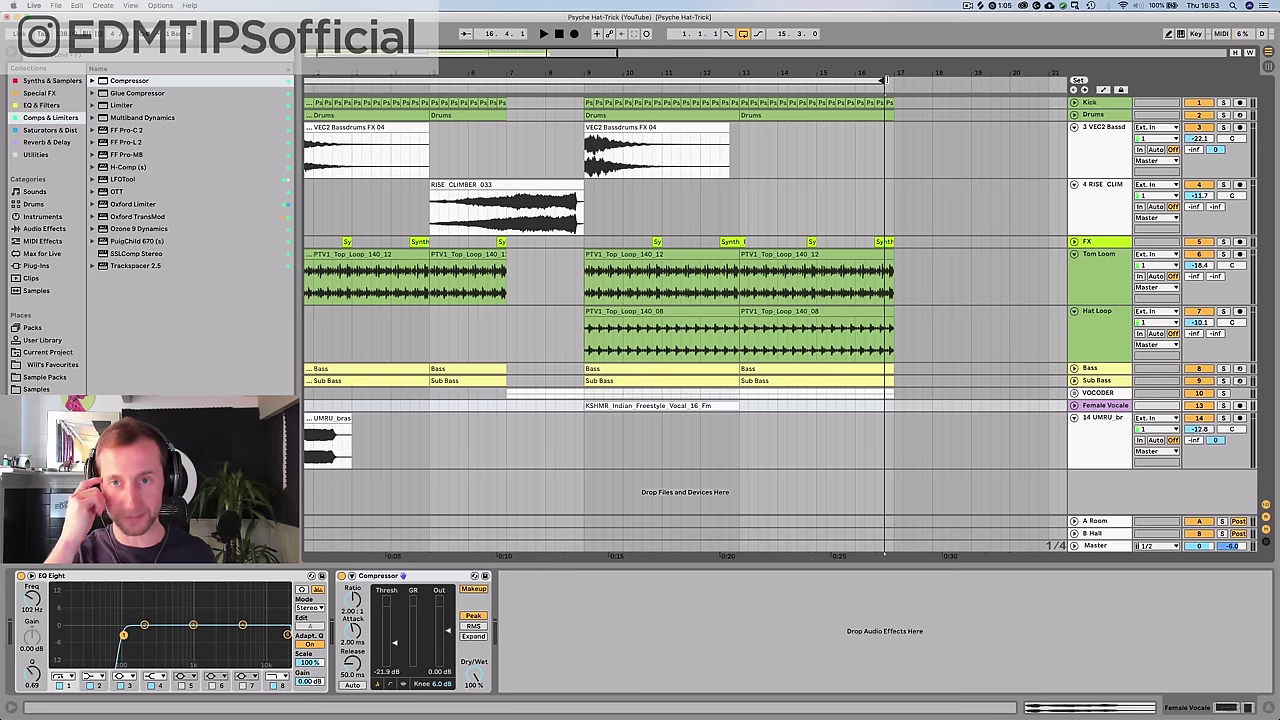
pyautogui.click(891, 80)
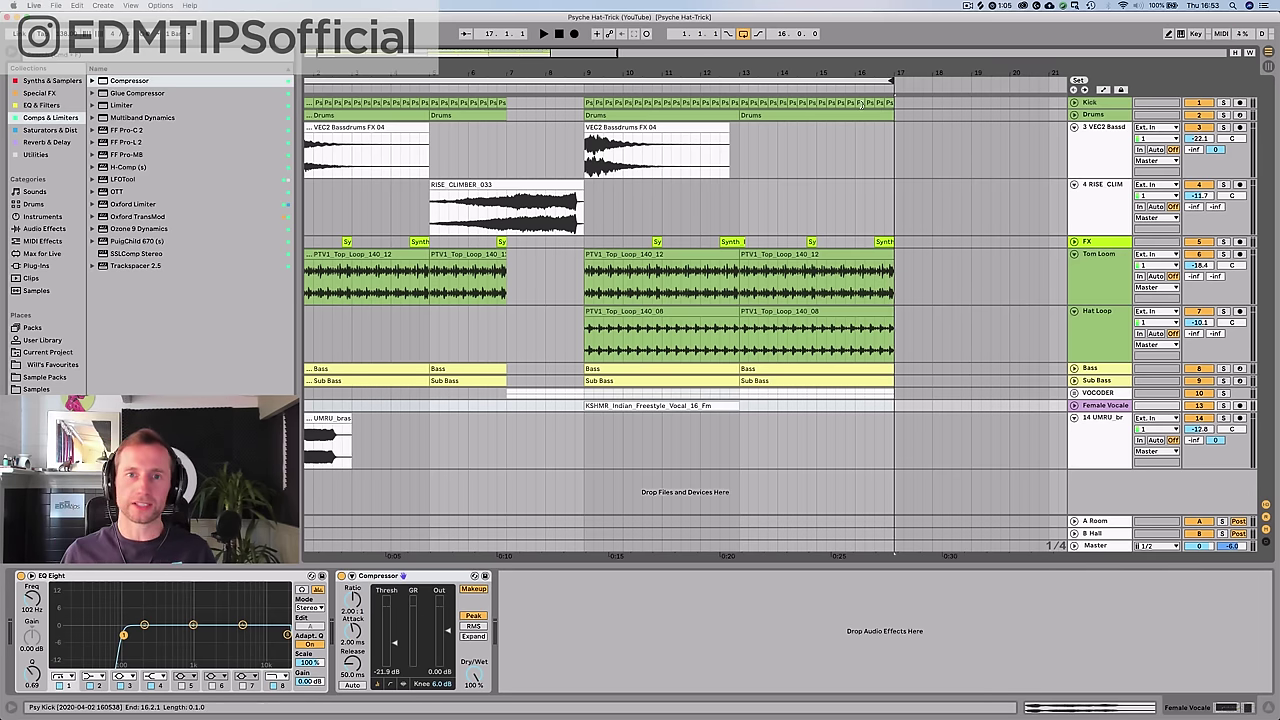
# - Fold the VEC2 Bassdrums and RISE CLIMBER tracks
pyautogui.moveTo(594, 73); pyautogui.dragTo(410, 73)
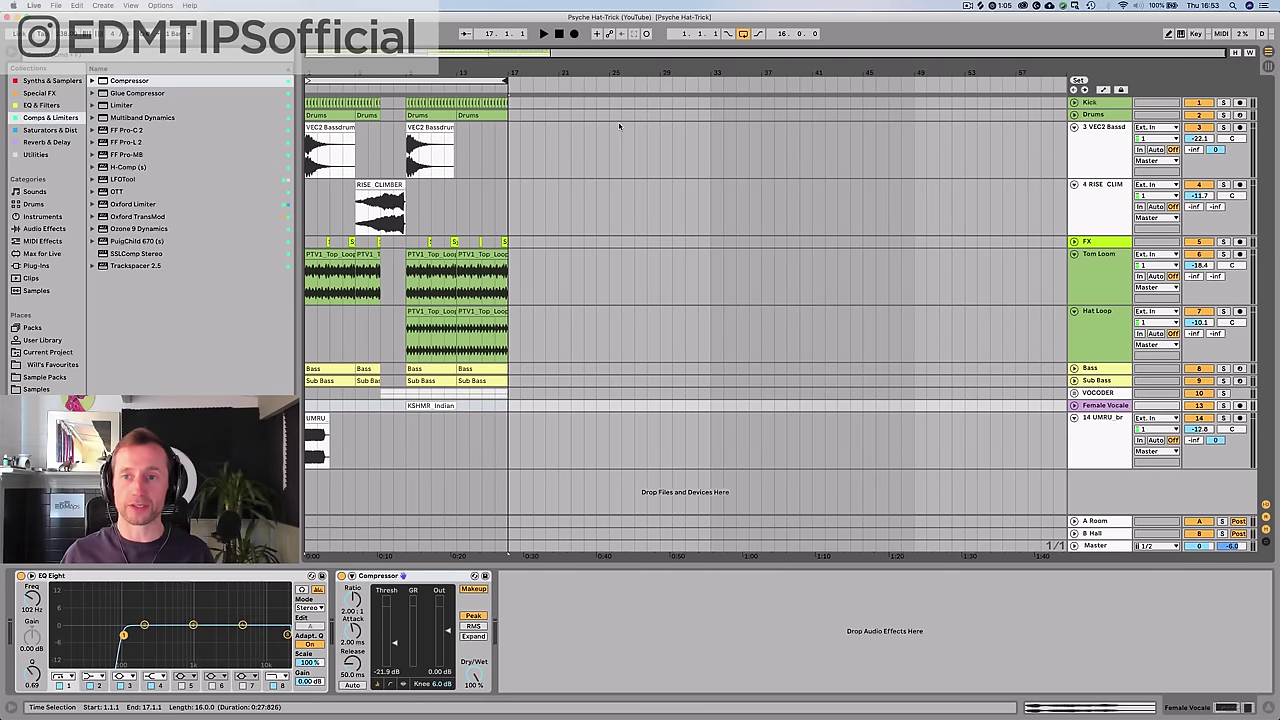
pyautogui.click(1074, 128)
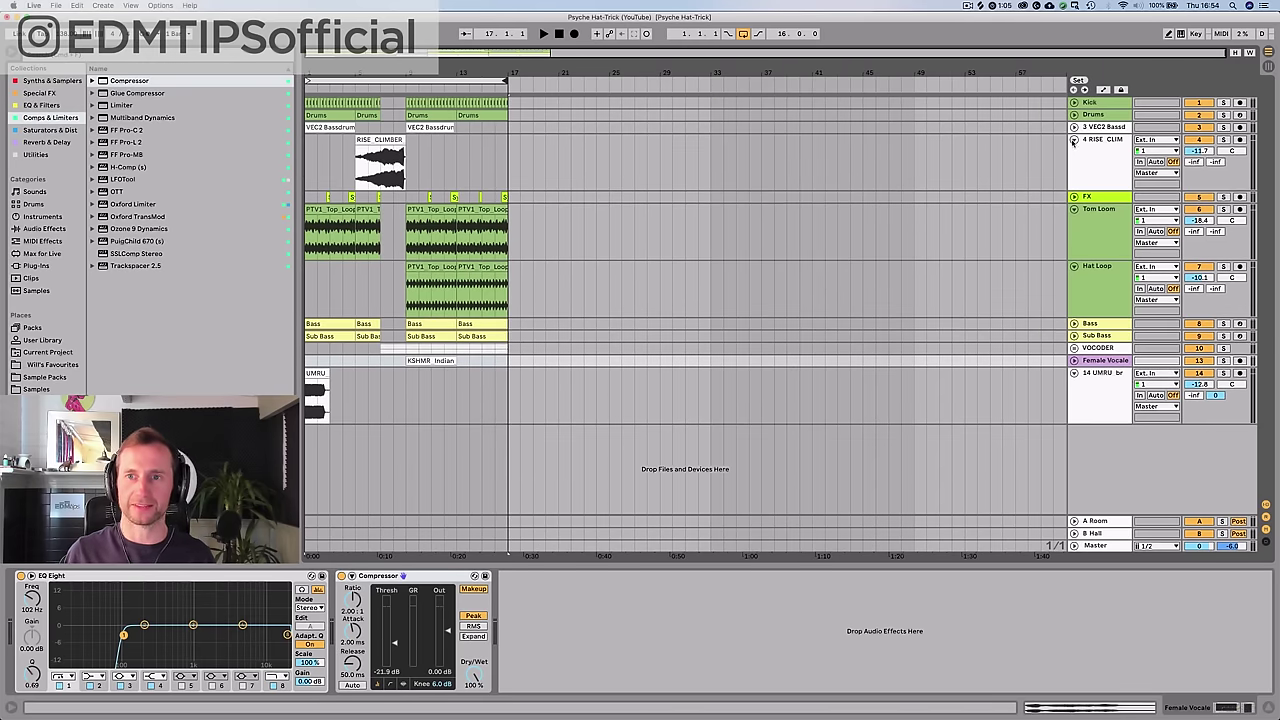
pyautogui.click(1073, 141)
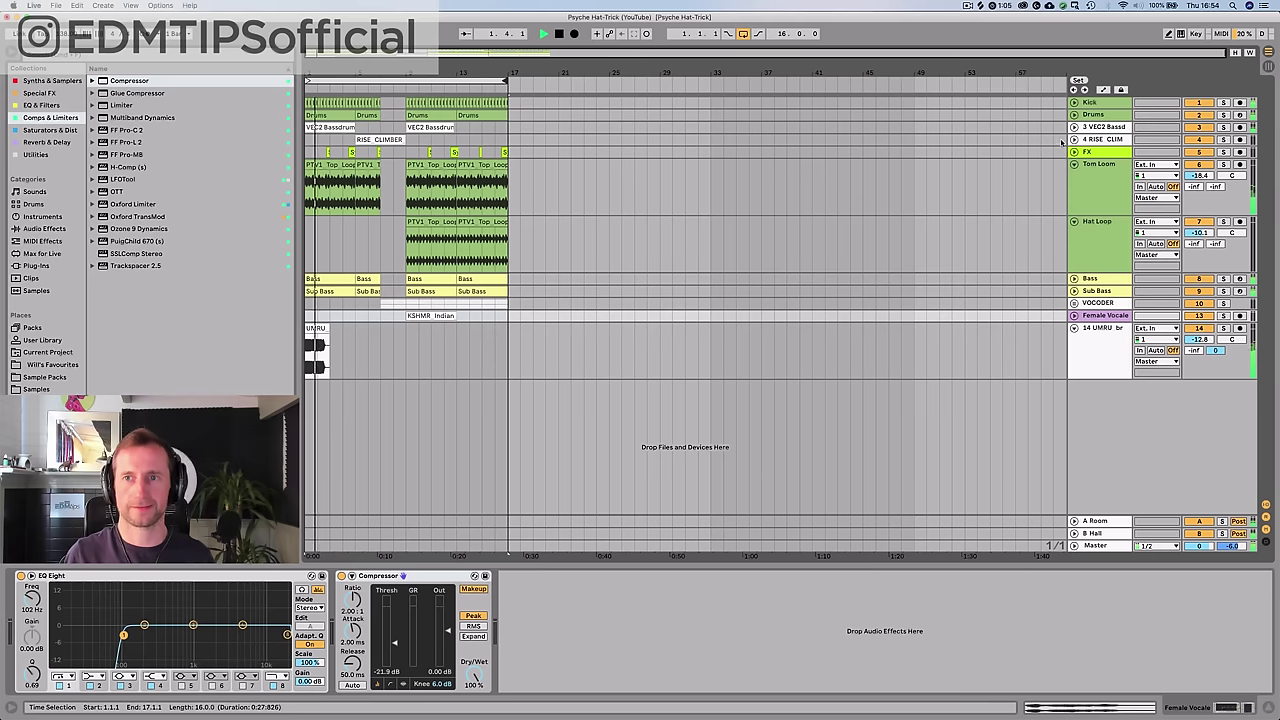
# - Enable a high-pass filter at 771 Hz on the closed hats in the Drums rack, and raise their sample volume to -9.71 dB
pyautogui.click(1105, 115)
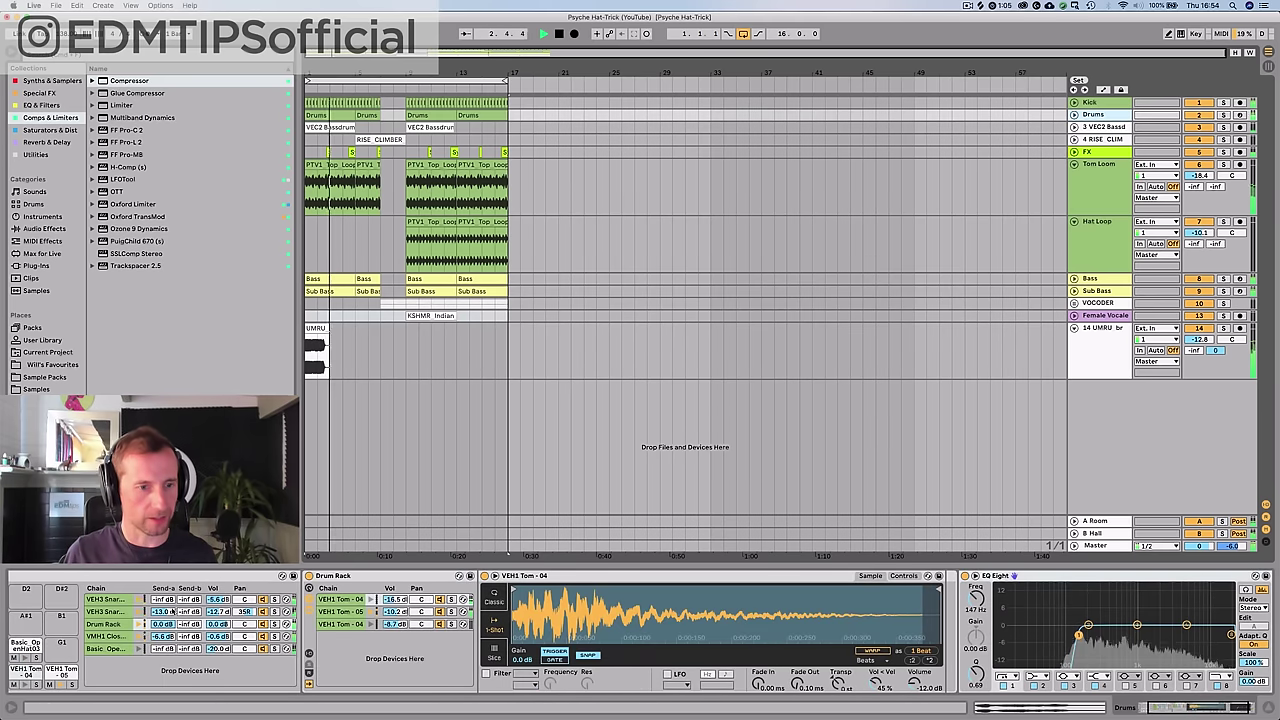
pyautogui.click(109, 635)
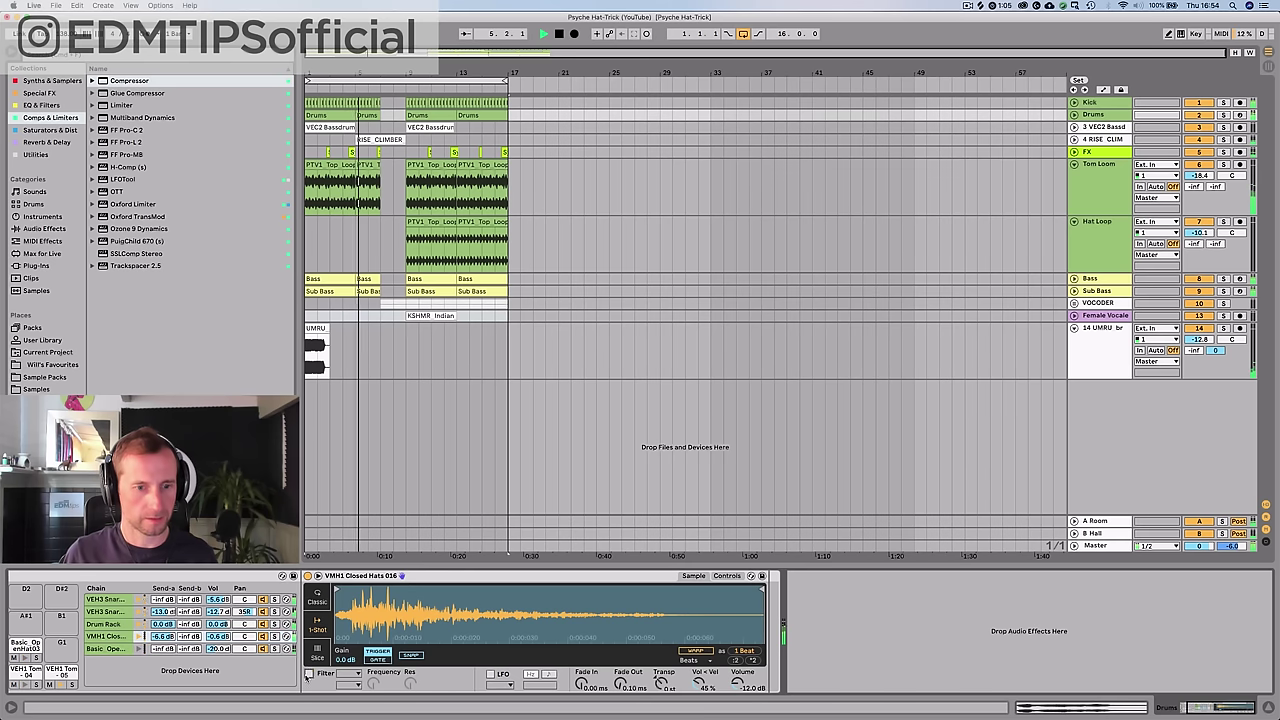
pyautogui.click(309, 674)
pyautogui.click(343, 675)
pyautogui.click(344, 633)
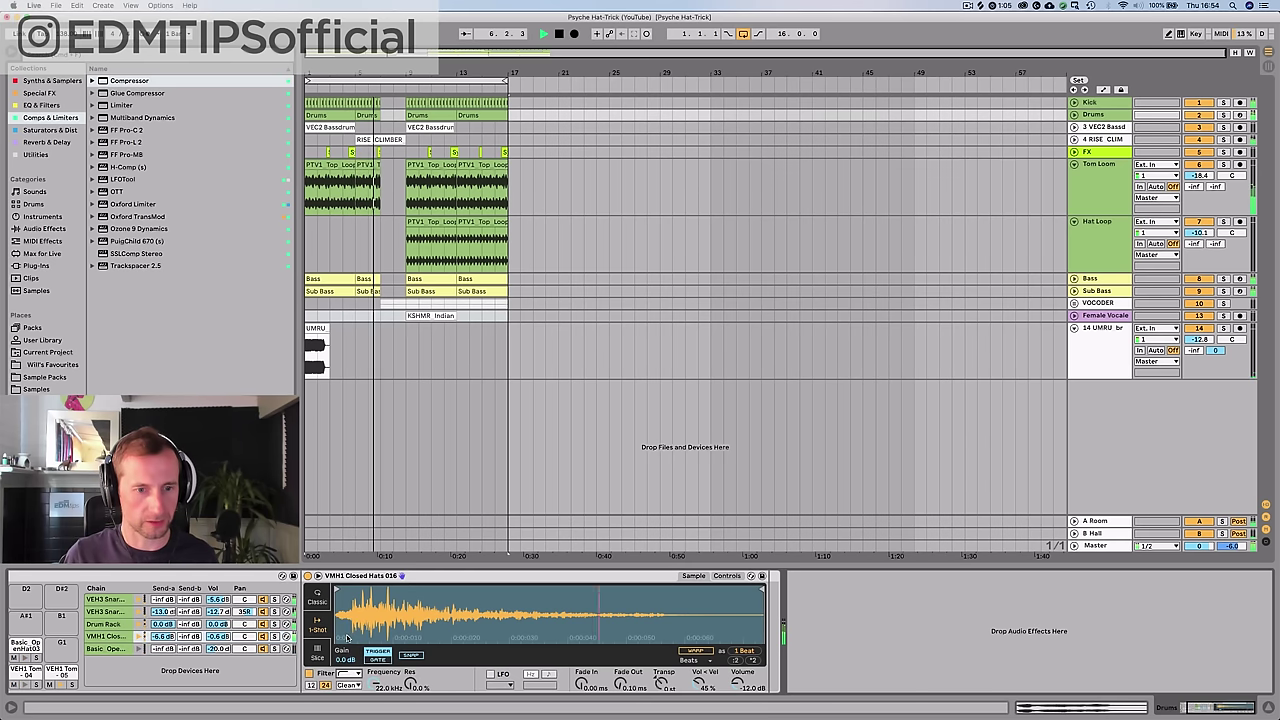
pyautogui.moveTo(376, 683); pyautogui.dragTo(376, 600)
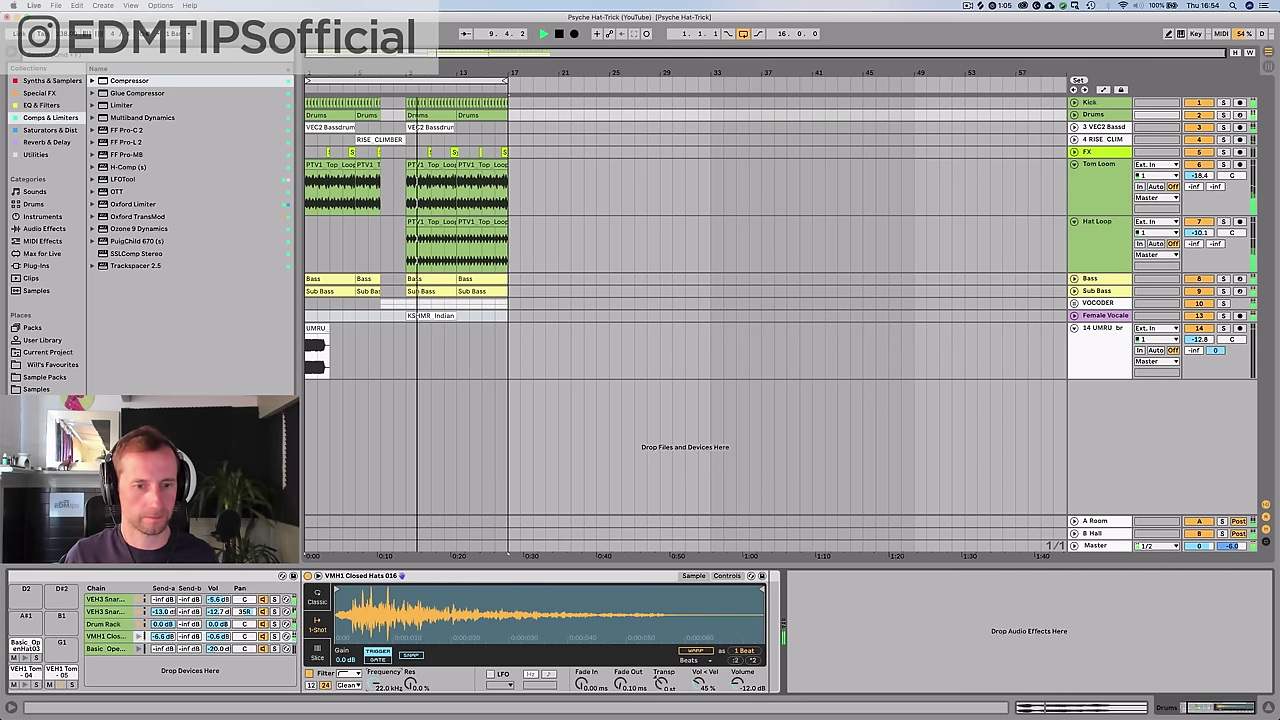
pyautogui.moveTo(376, 683); pyautogui.dragTo(376, 716)
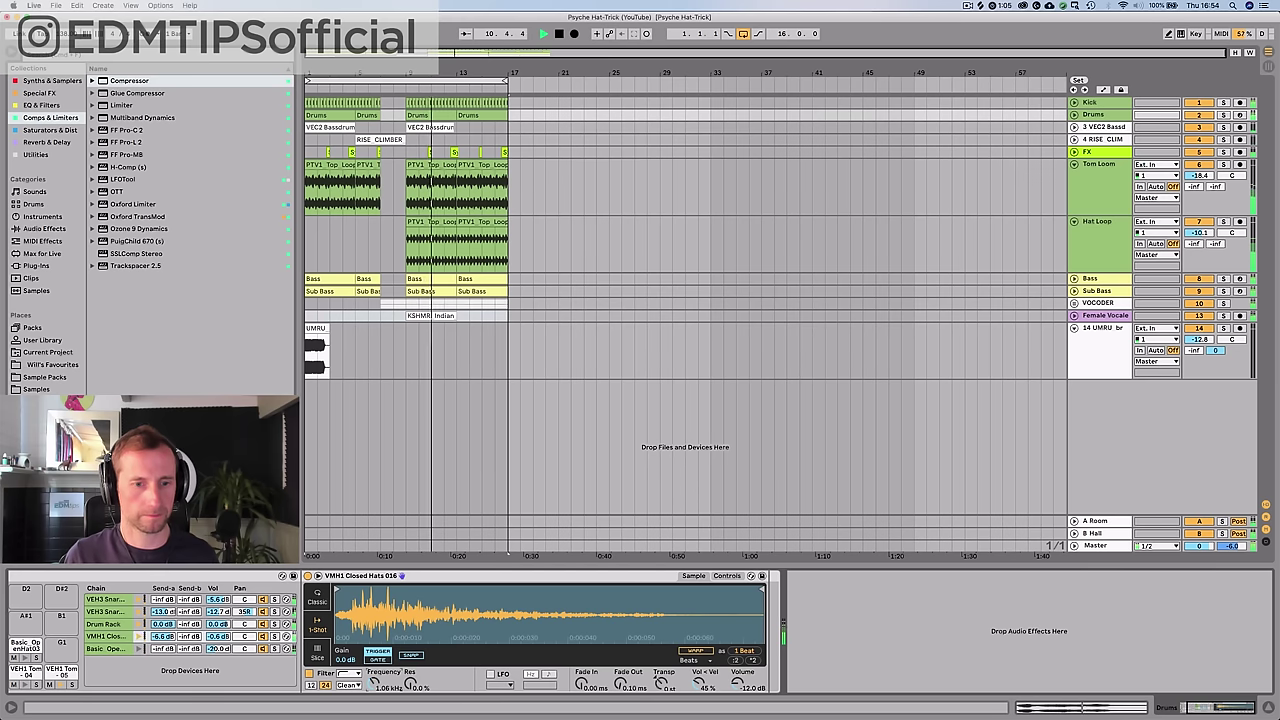
pyautogui.moveTo(375, 669); pyautogui.dragTo(375, 672)
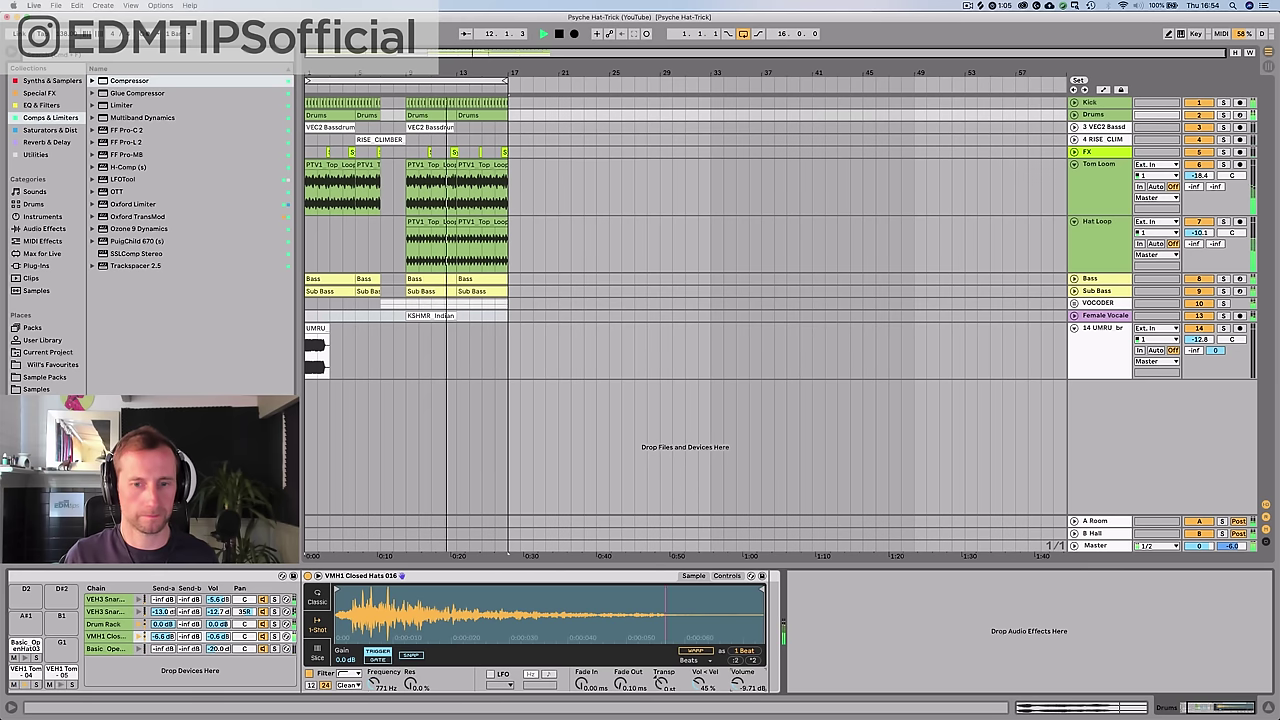
pyautogui.moveTo(738, 683); pyautogui.dragTo(738, 692)
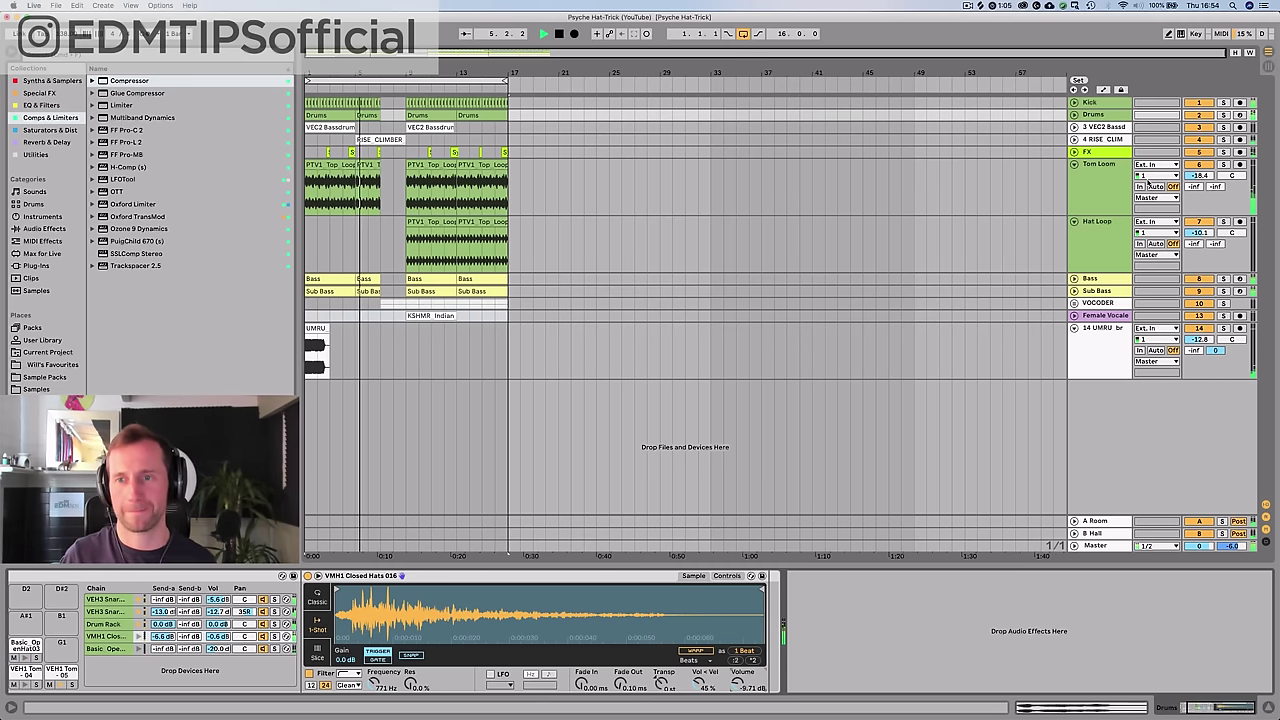
# - Group the Bass and Sub Bass tracks as BASS, and group that with the Kick as K + B
pyautogui.click(1103, 280)
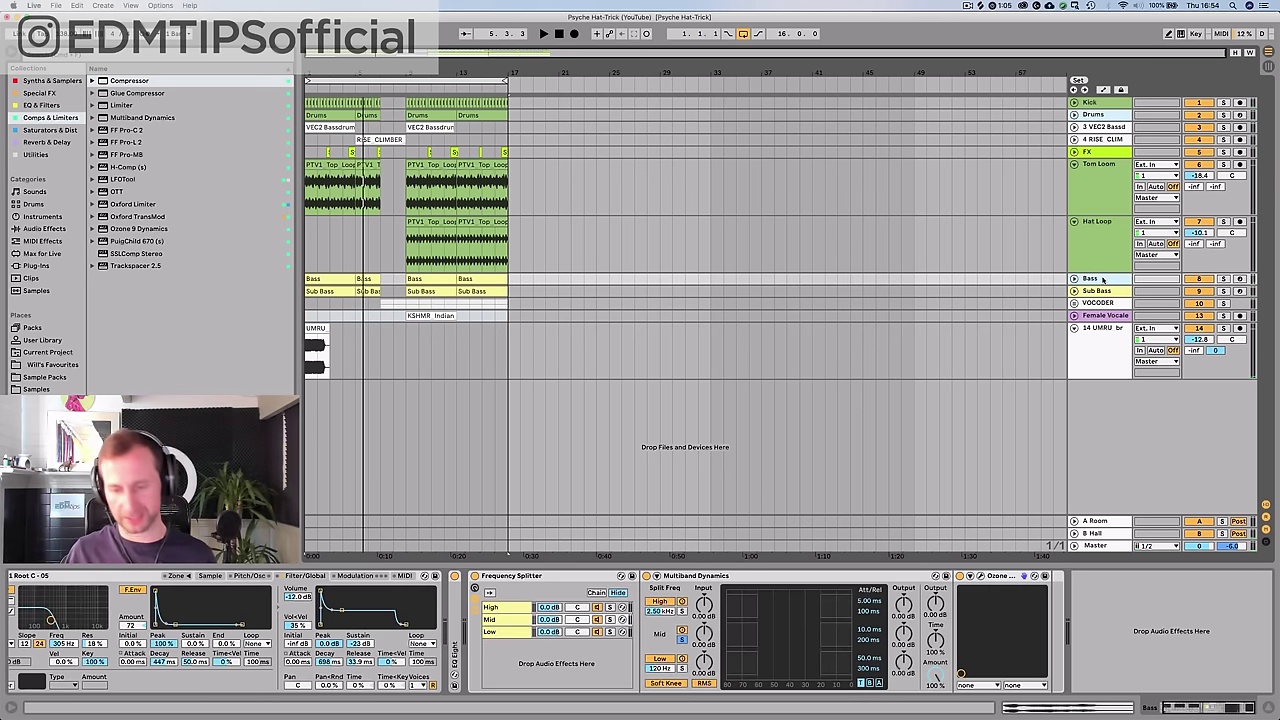
pyautogui.click(1100, 103)
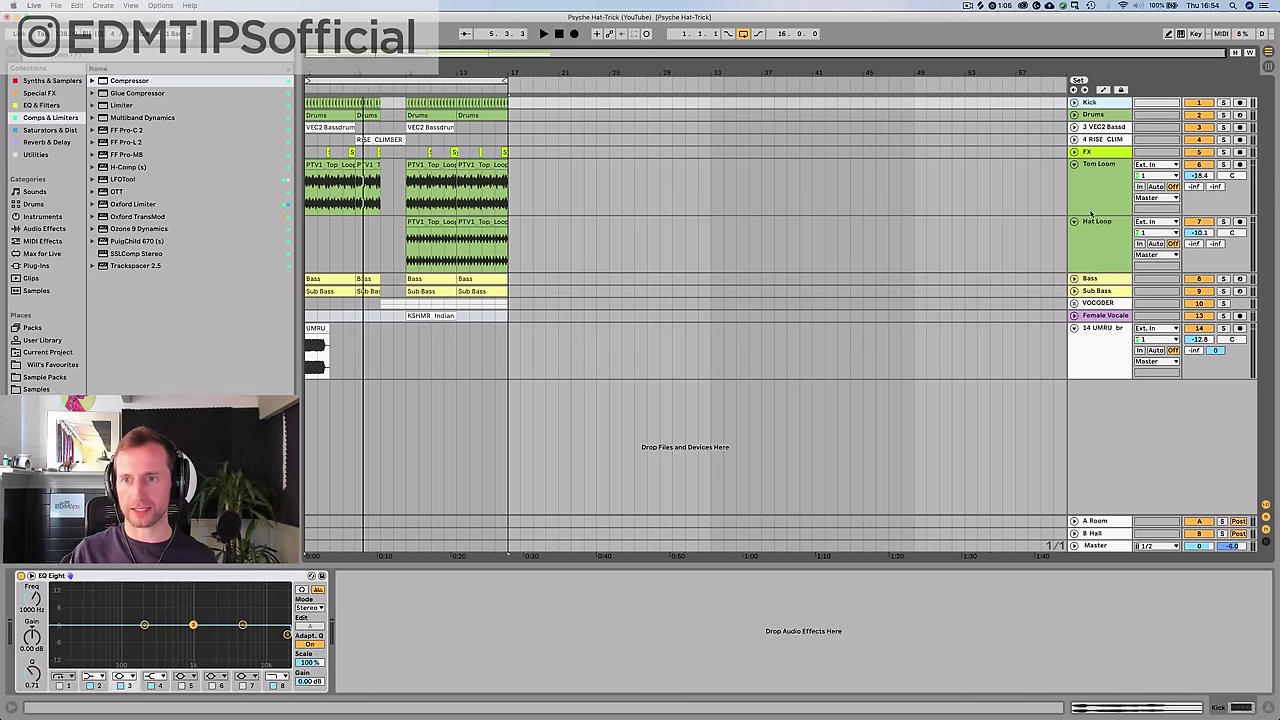
pyautogui.click(1107, 281)
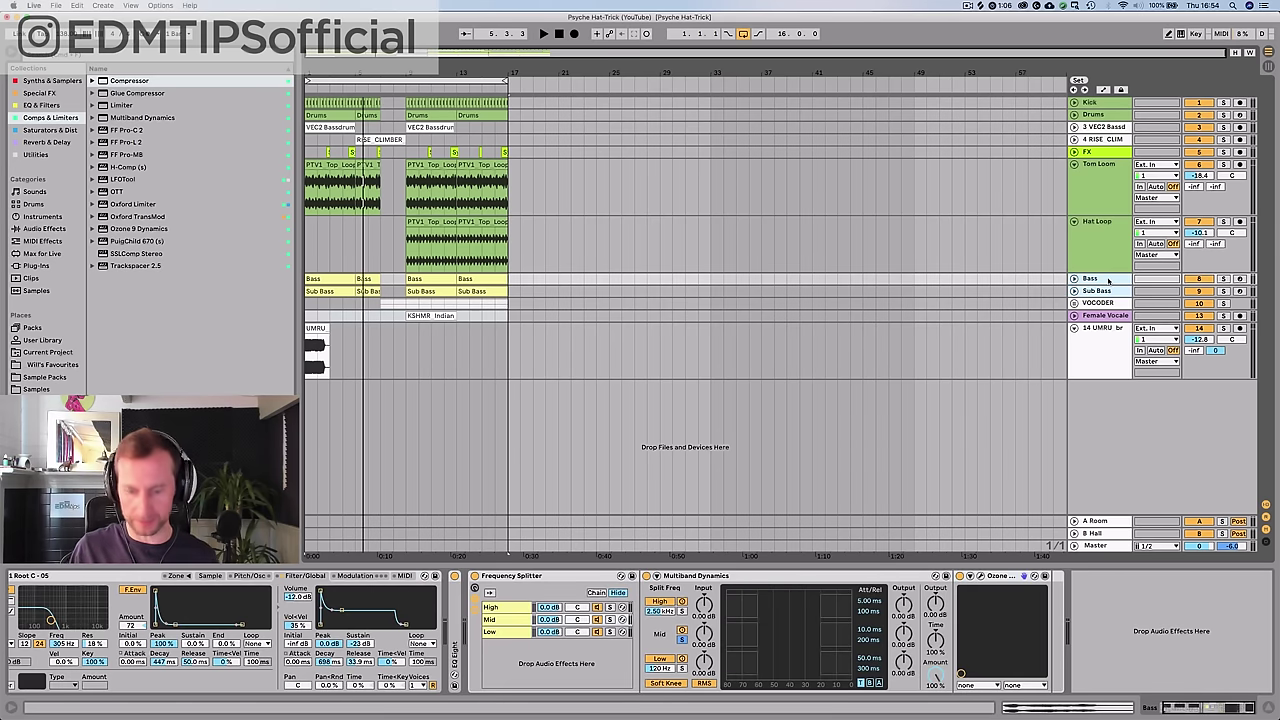
pyautogui.press('super+g')
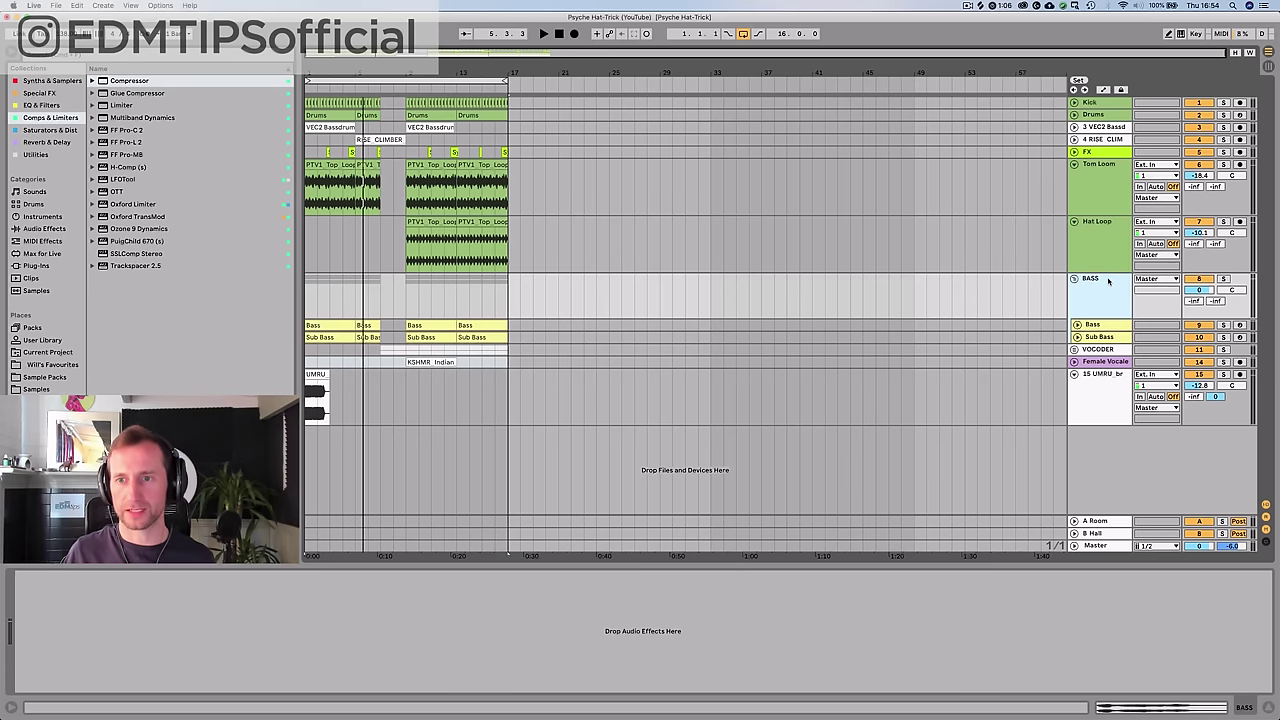
pyautogui.click(1112, 104)
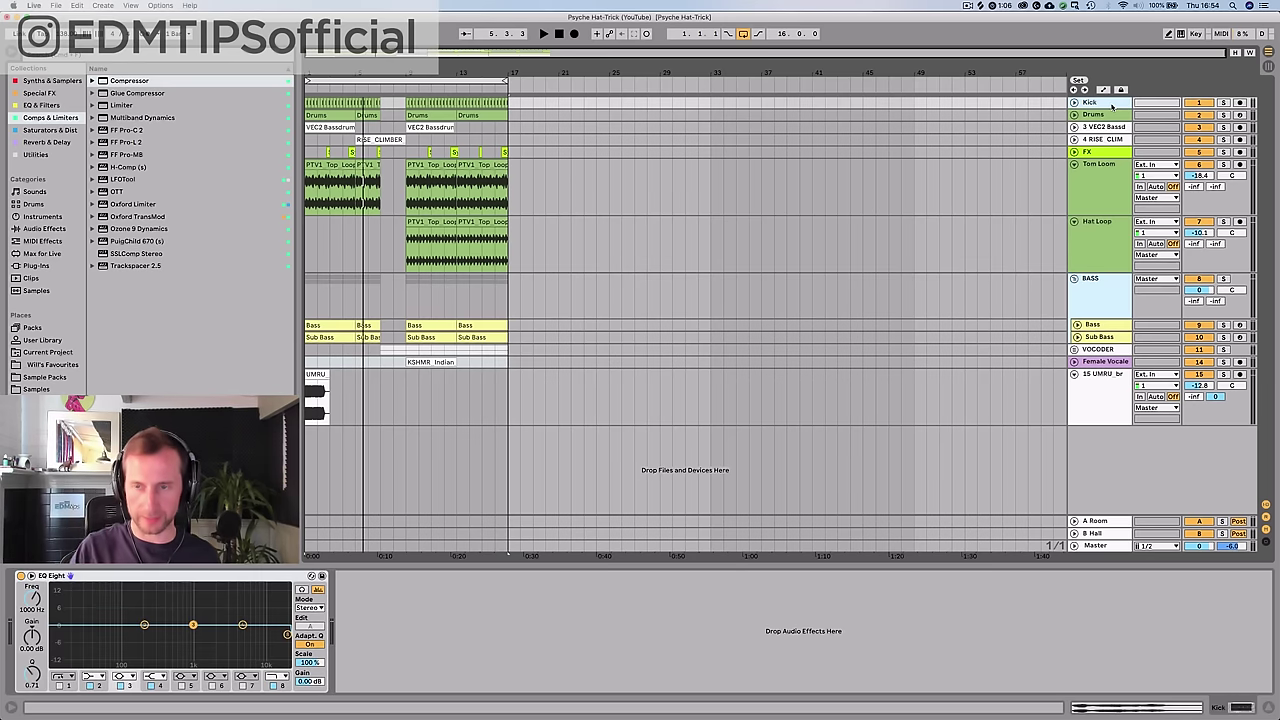
pyautogui.press('super+g')
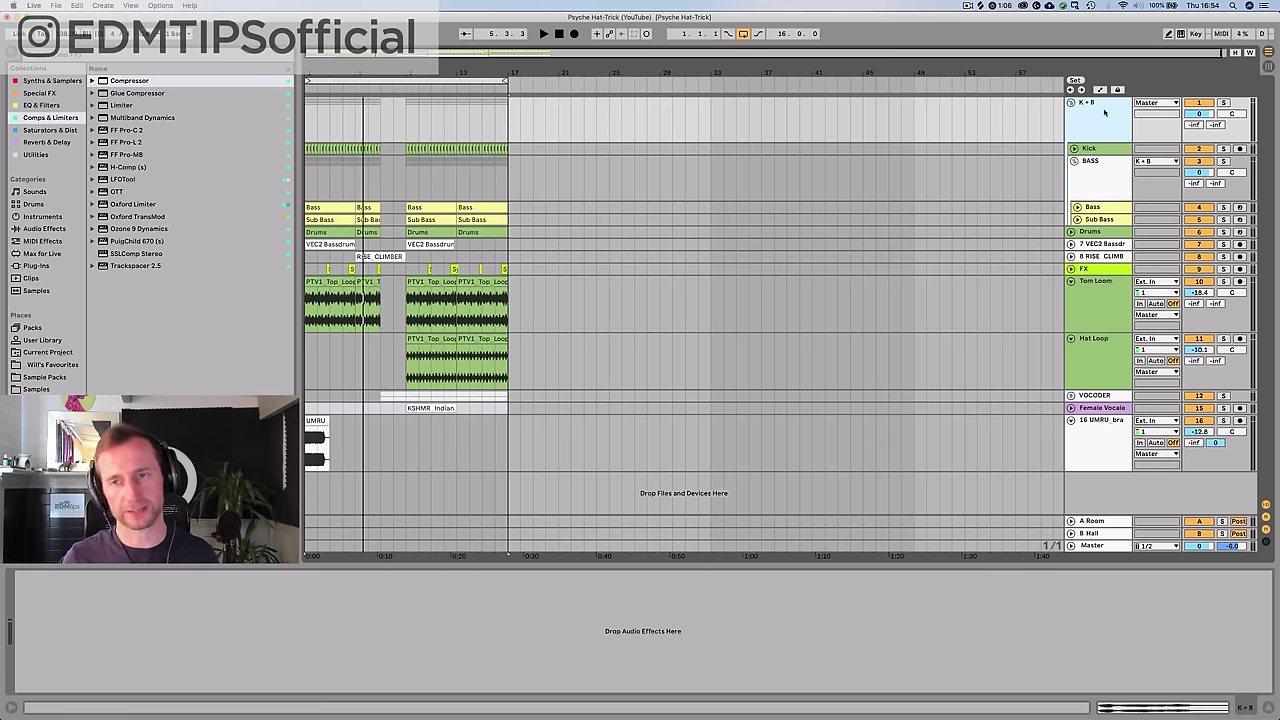
# - Add a Saturator to the K + B group and set its drive to 1.14 dB during playback
pyautogui.click(1124, 110)
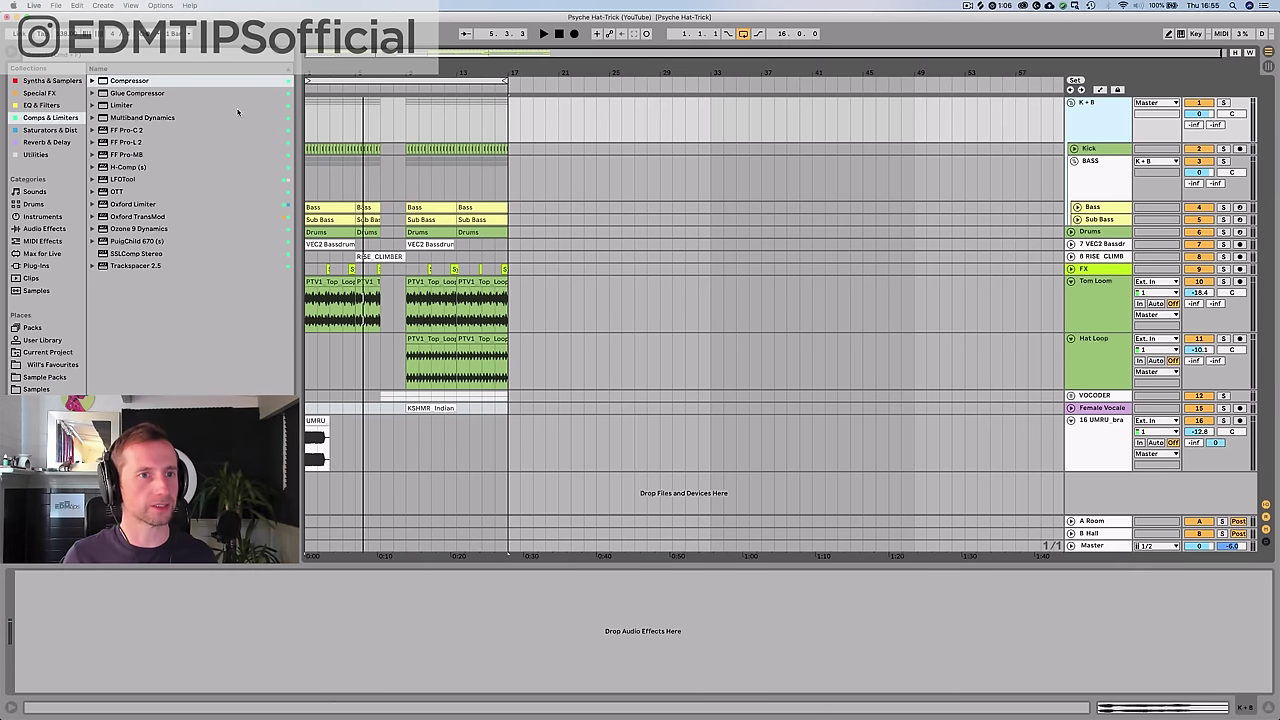
pyautogui.click(45, 130)
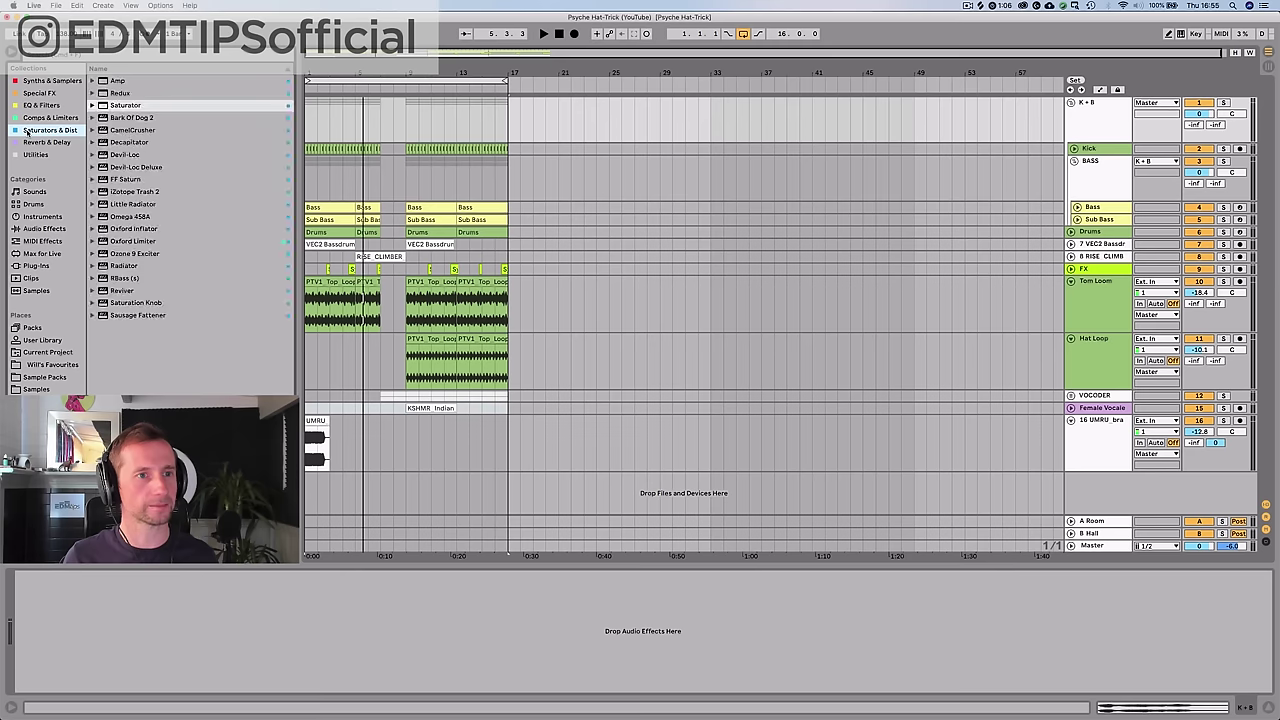
pyautogui.press('space')
pyautogui.moveTo(113, 105); pyautogui.dragTo(125, 620)
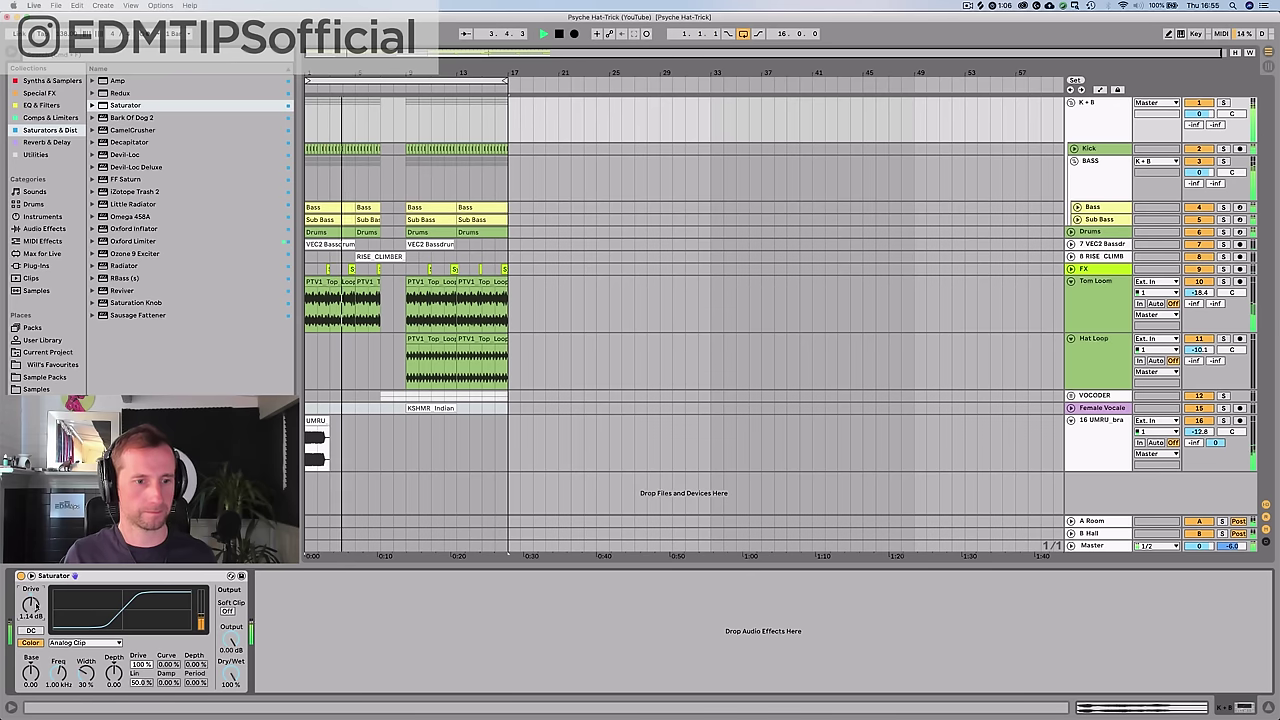
# - Move the VEC2 Bassdrums and RISE CLIMBER tracks below the Hat Loop track
pyautogui.click(1100, 232)
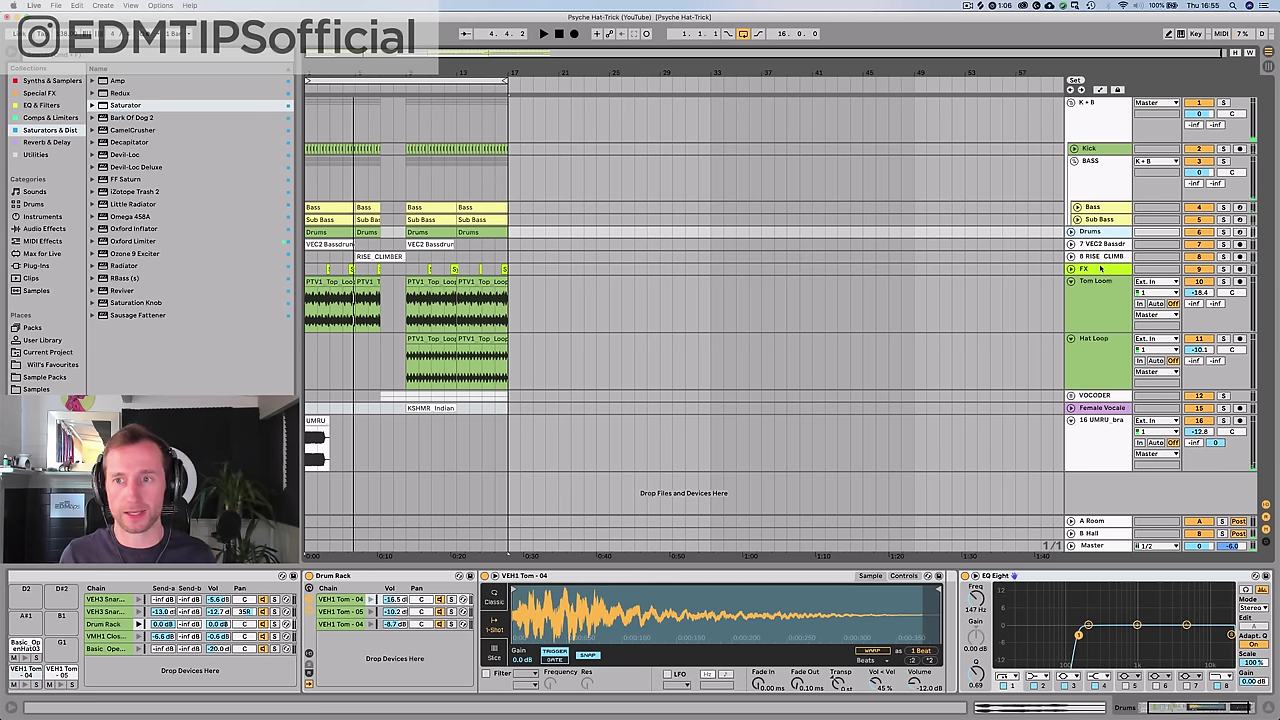
pyautogui.click(1110, 246)
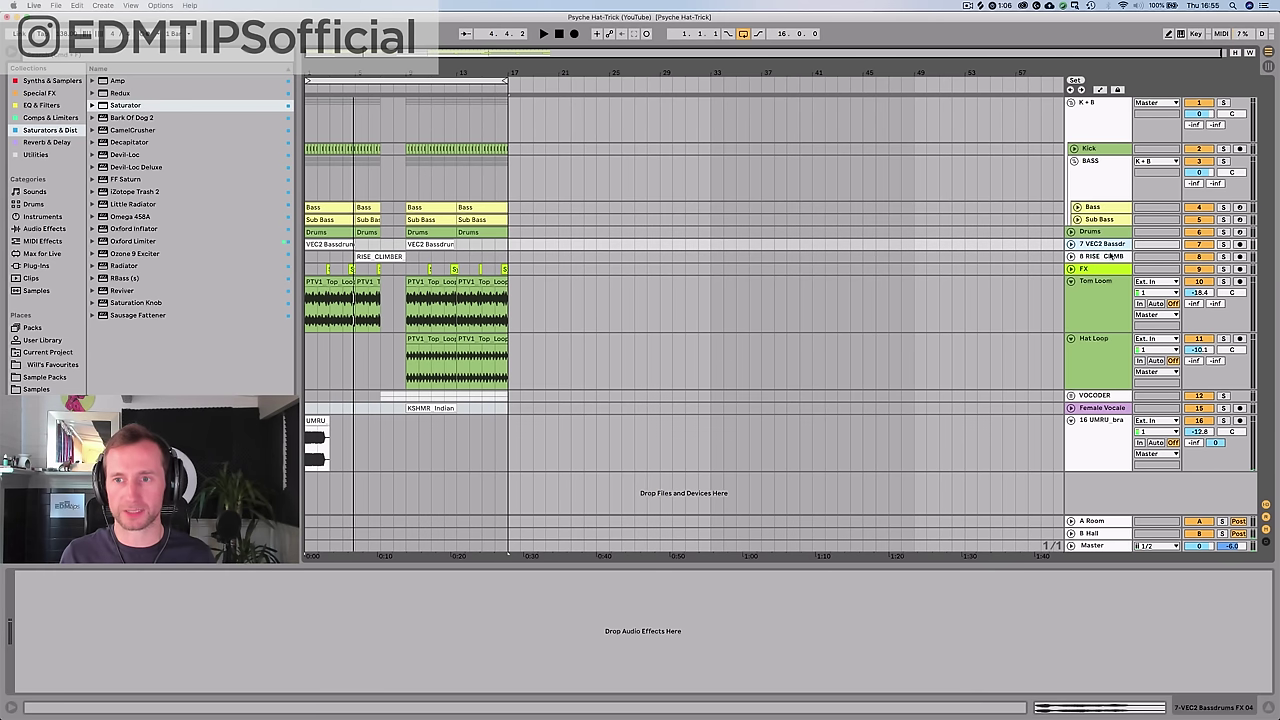
pyautogui.moveTo(1110, 256); pyautogui.dragTo(1103, 385)
# - Group the Drums, FX, Tom Loom and Hat Loop tracks, and add a Saturator with 1.71 dB drive to the group
pyautogui.click(1103, 290)
pyautogui.click(1103, 329)
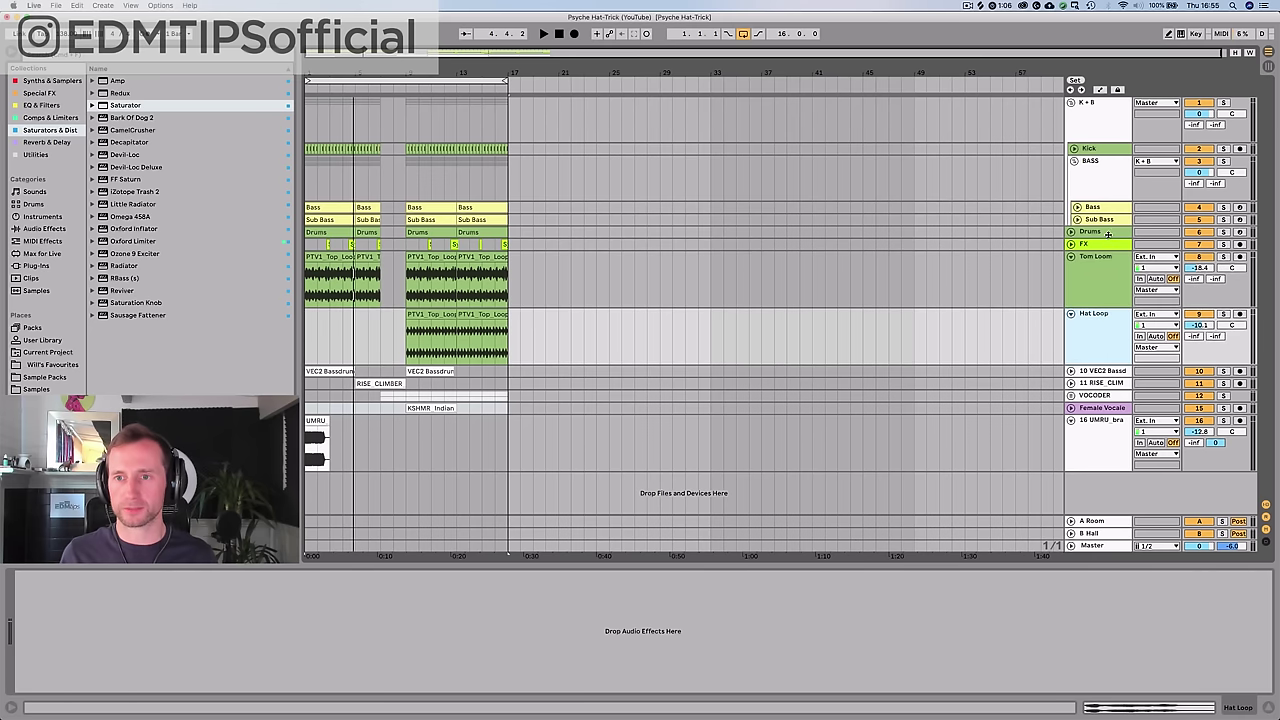
pyautogui.click(1106, 233)
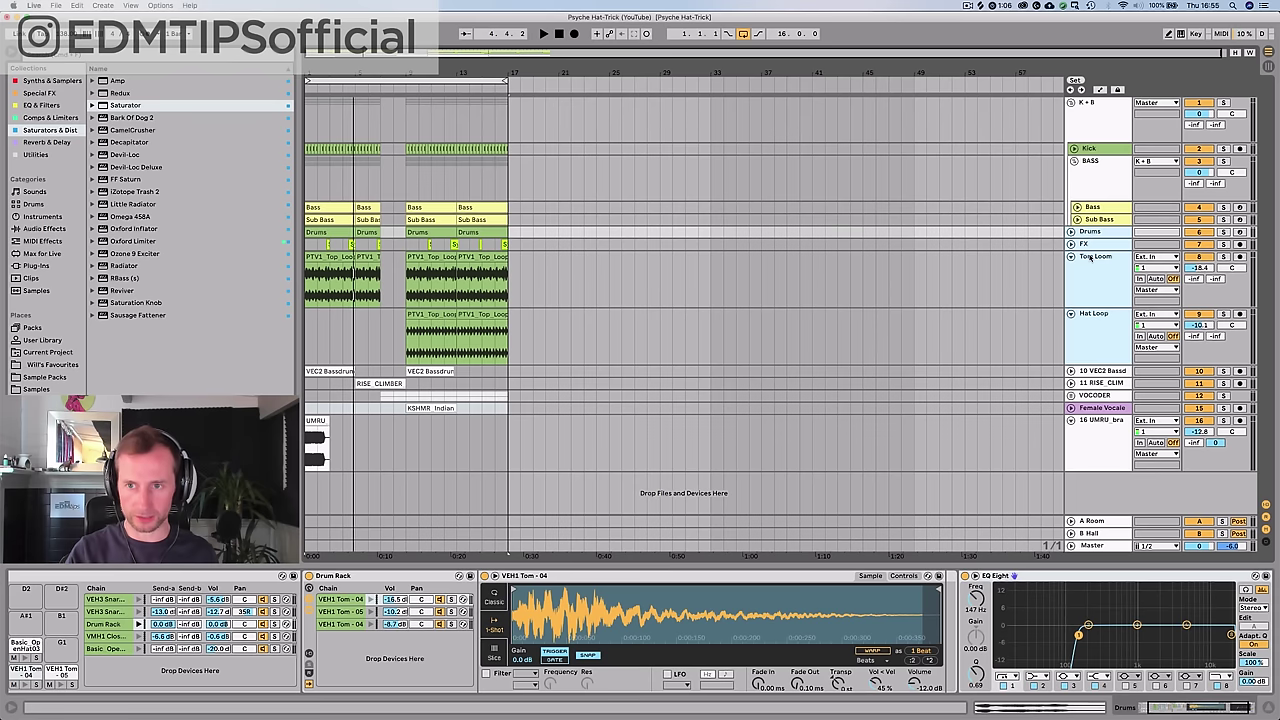
pyautogui.press('super+g')
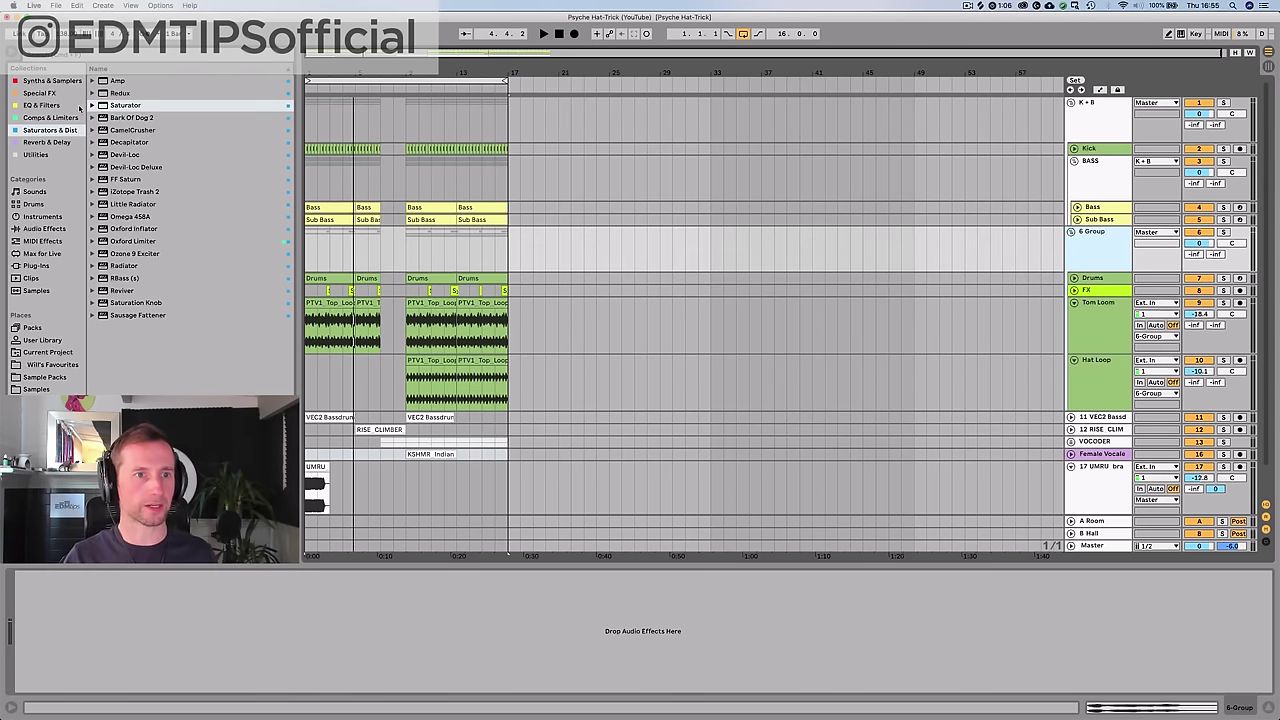
pyautogui.moveTo(103, 105); pyautogui.dragTo(30, 609)
pyautogui.press('space')
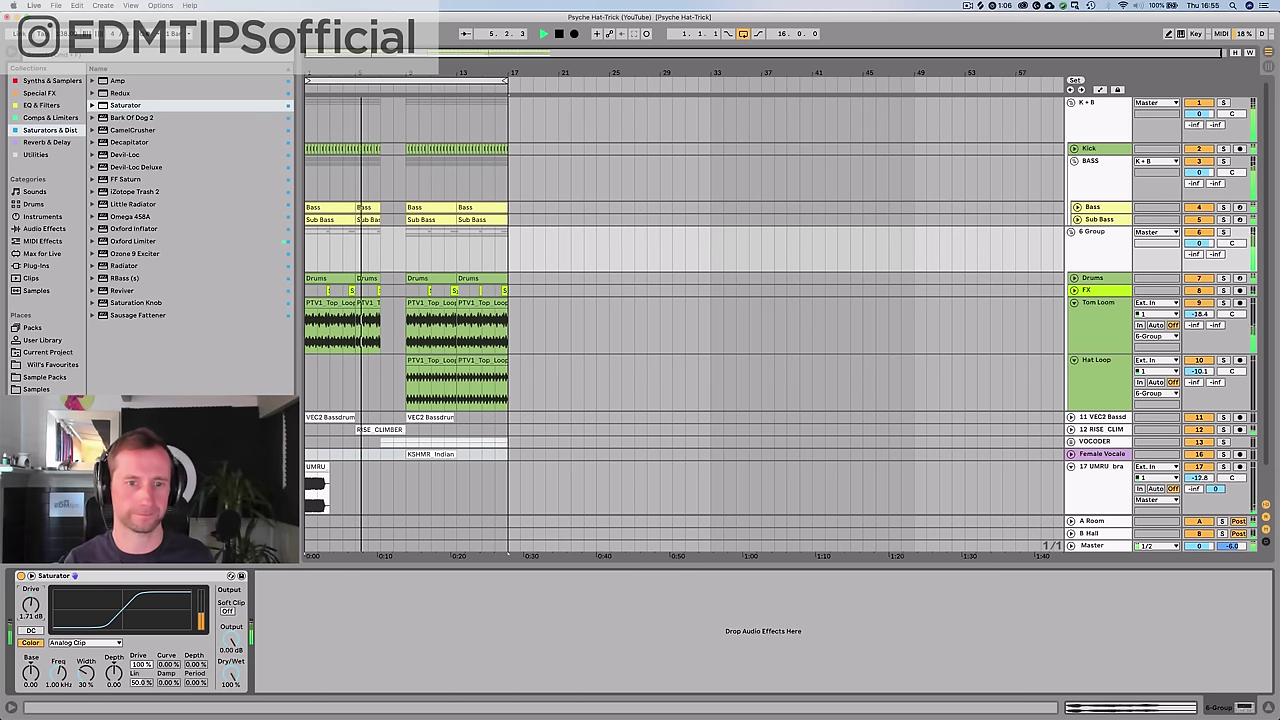